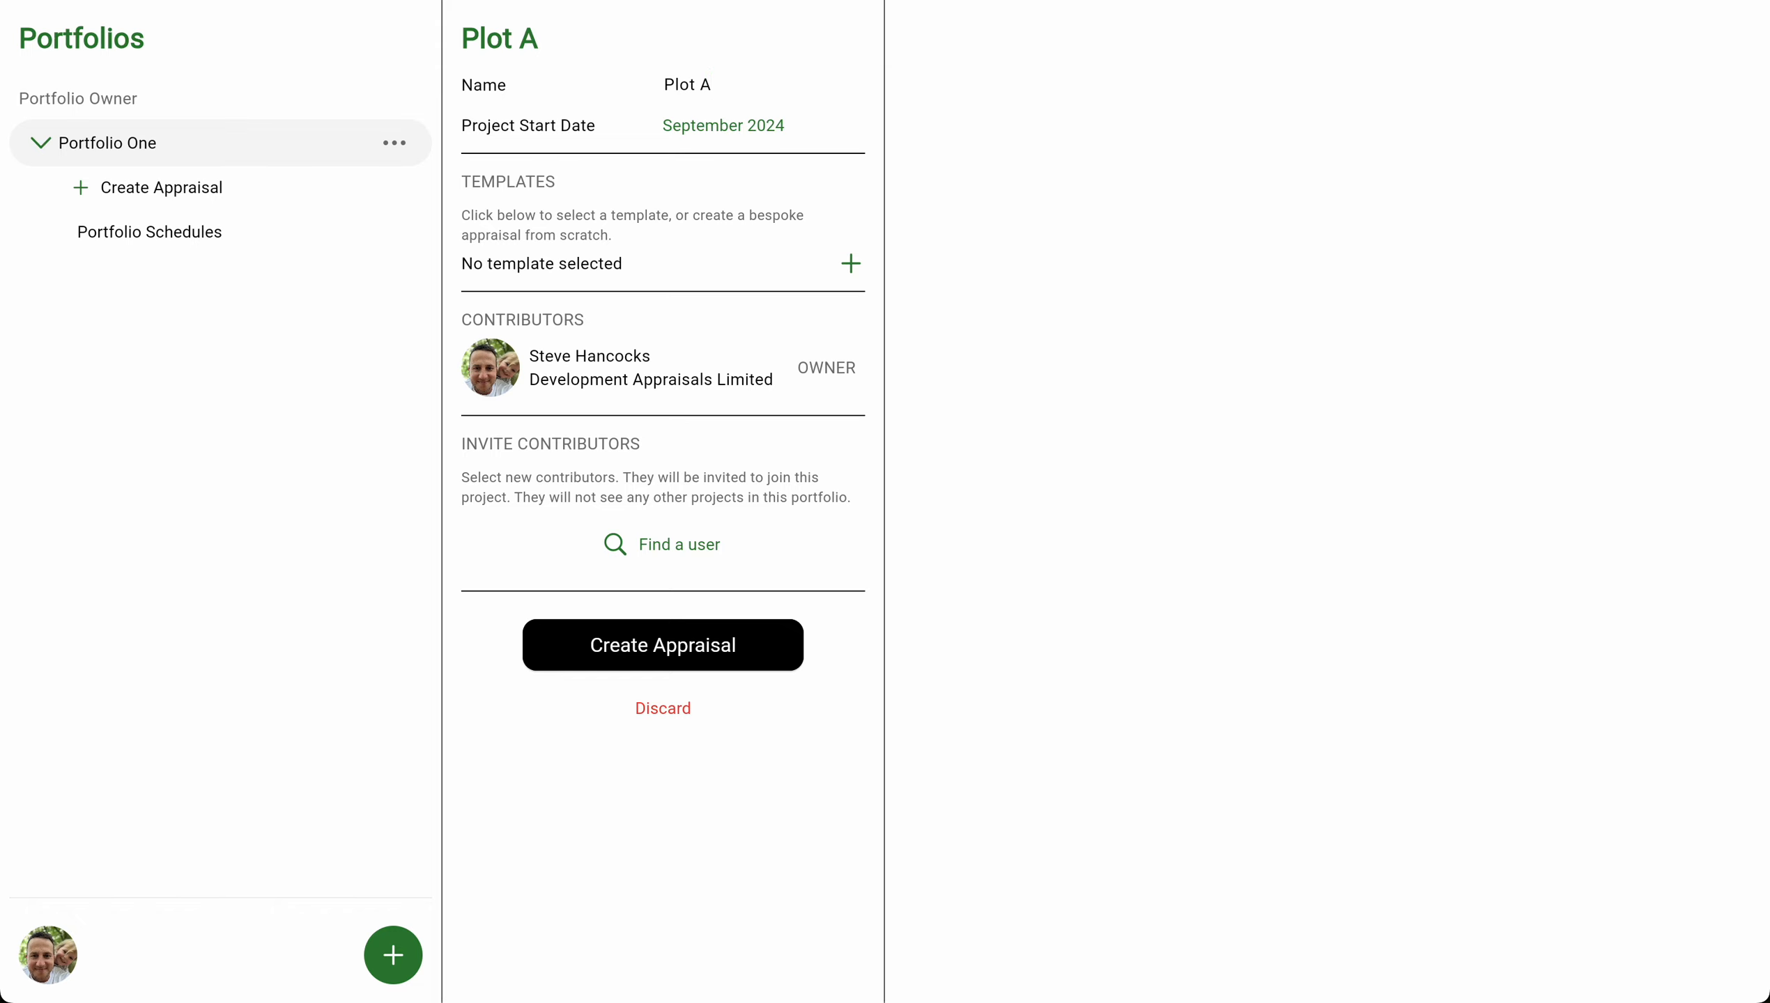
# Create the Plot A appraisal from the Houses sample template after previewing its items, and open the new appraisal.
pyautogui.click(635, 271)
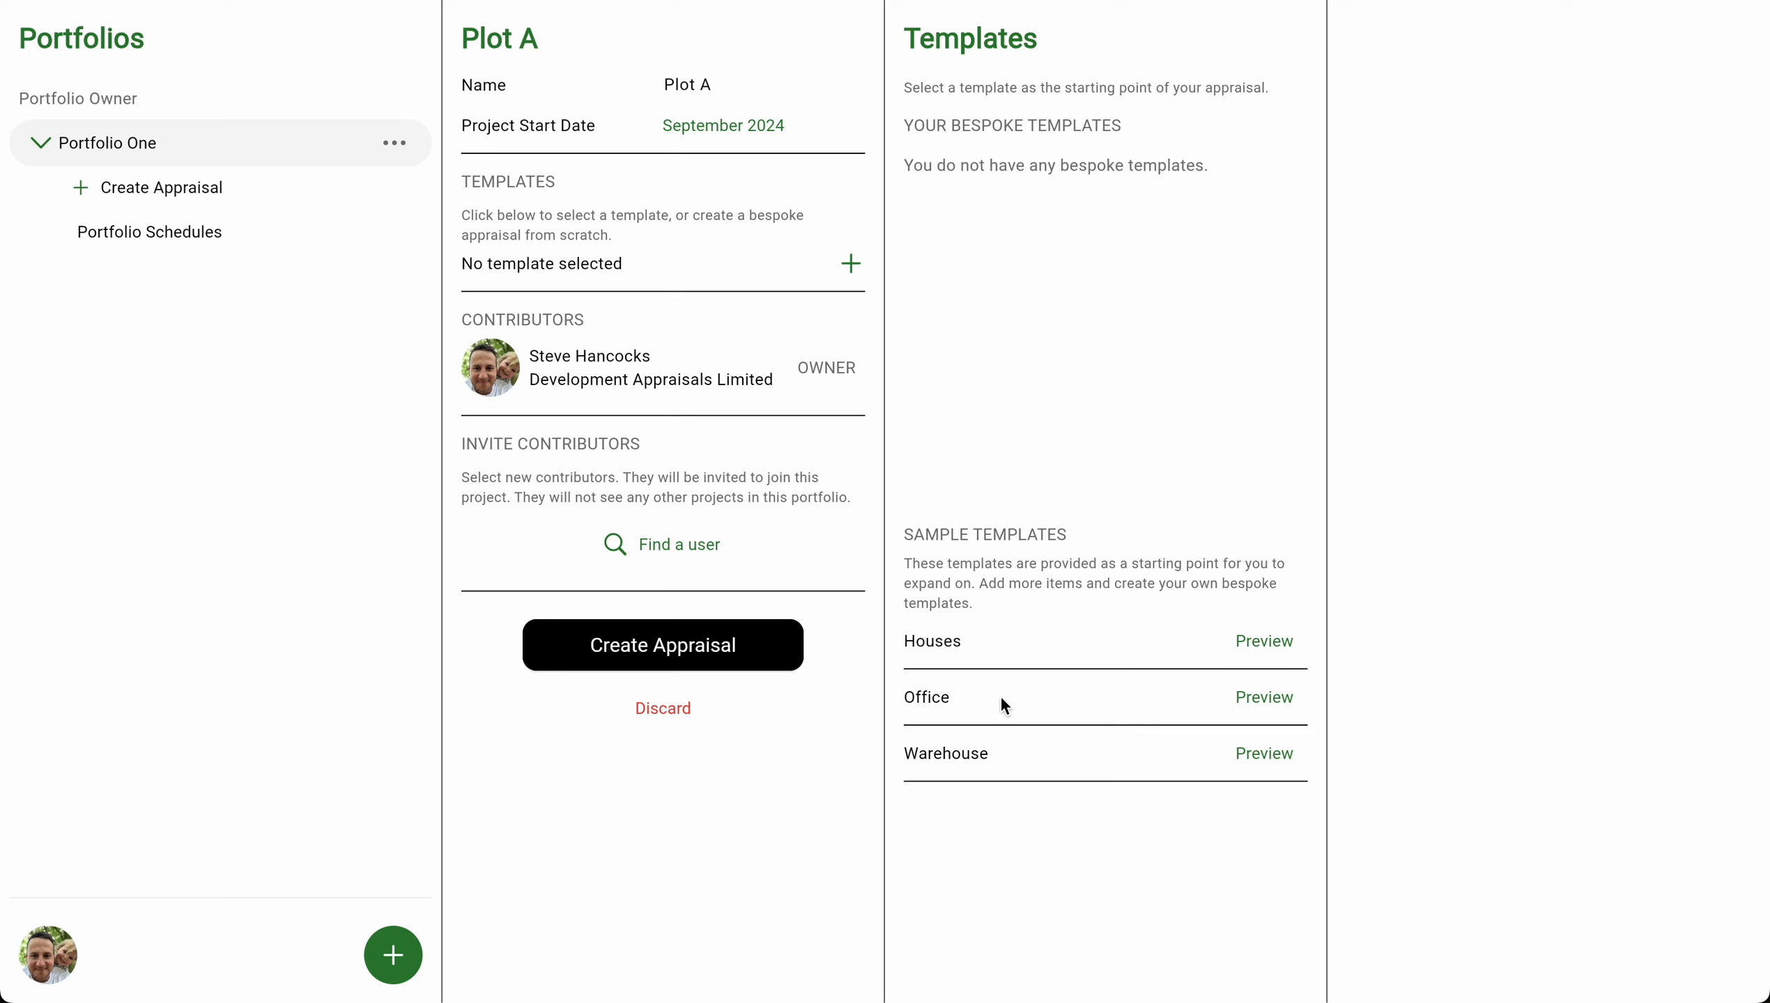
pyautogui.click(1265, 652)
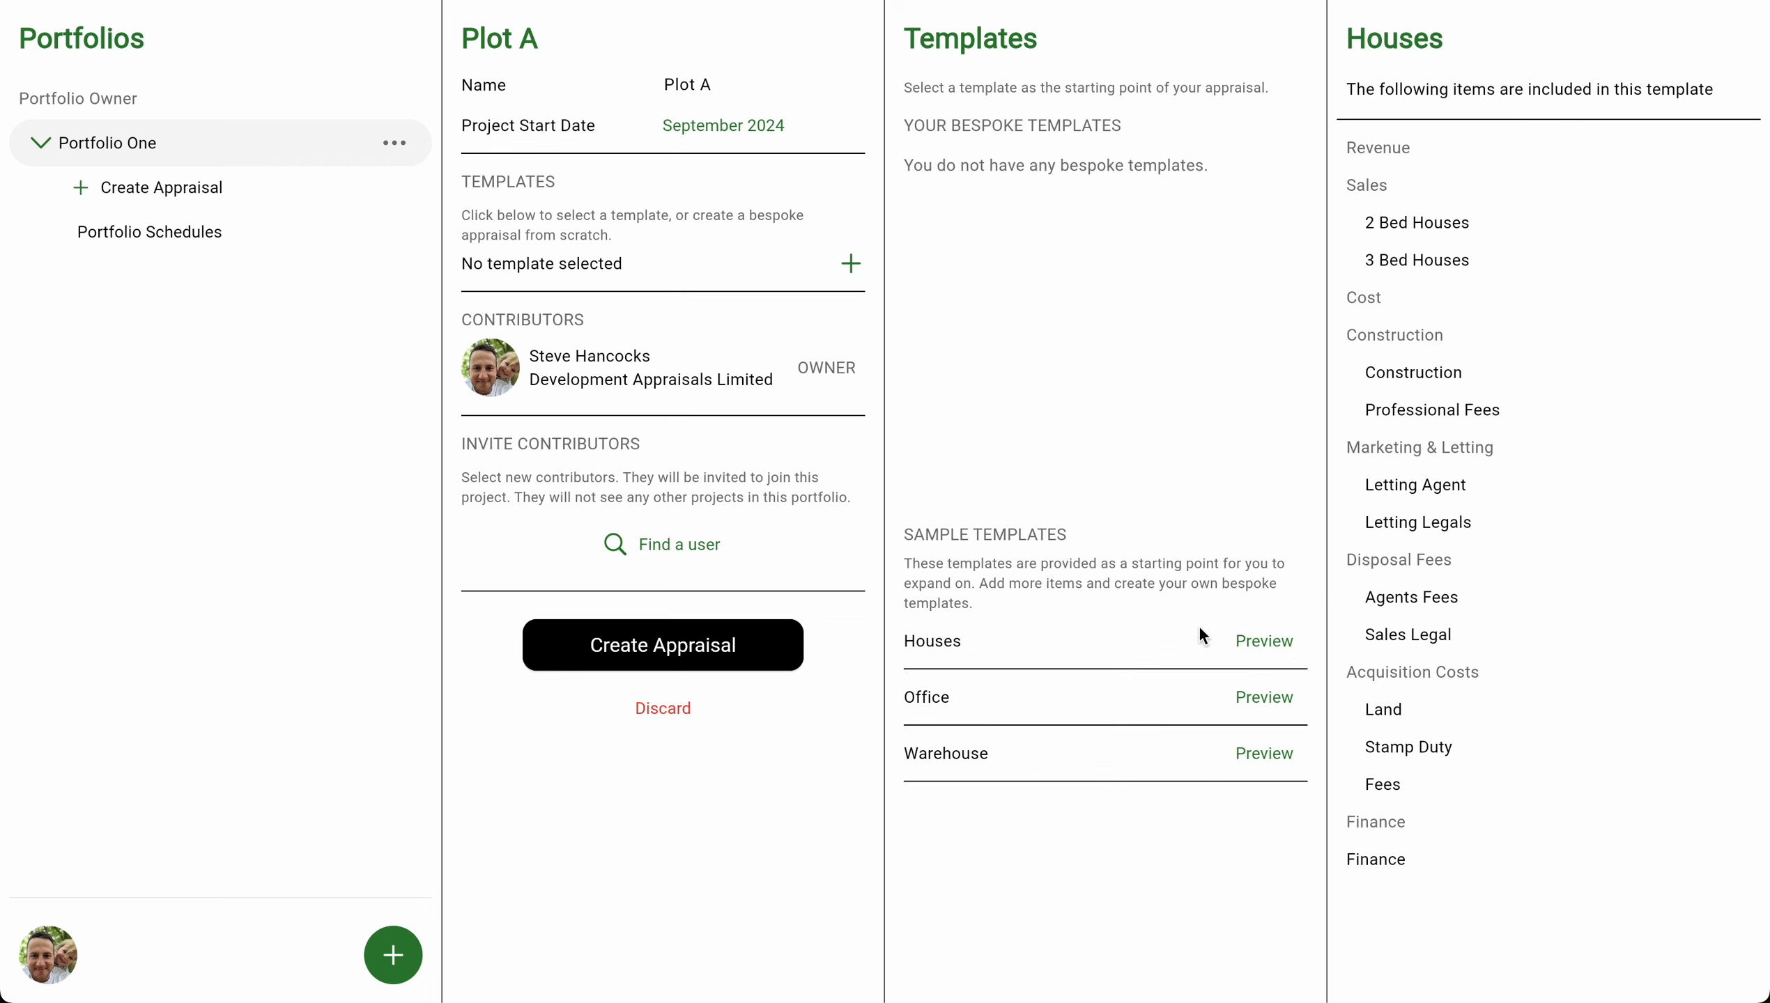
pyautogui.click(943, 641)
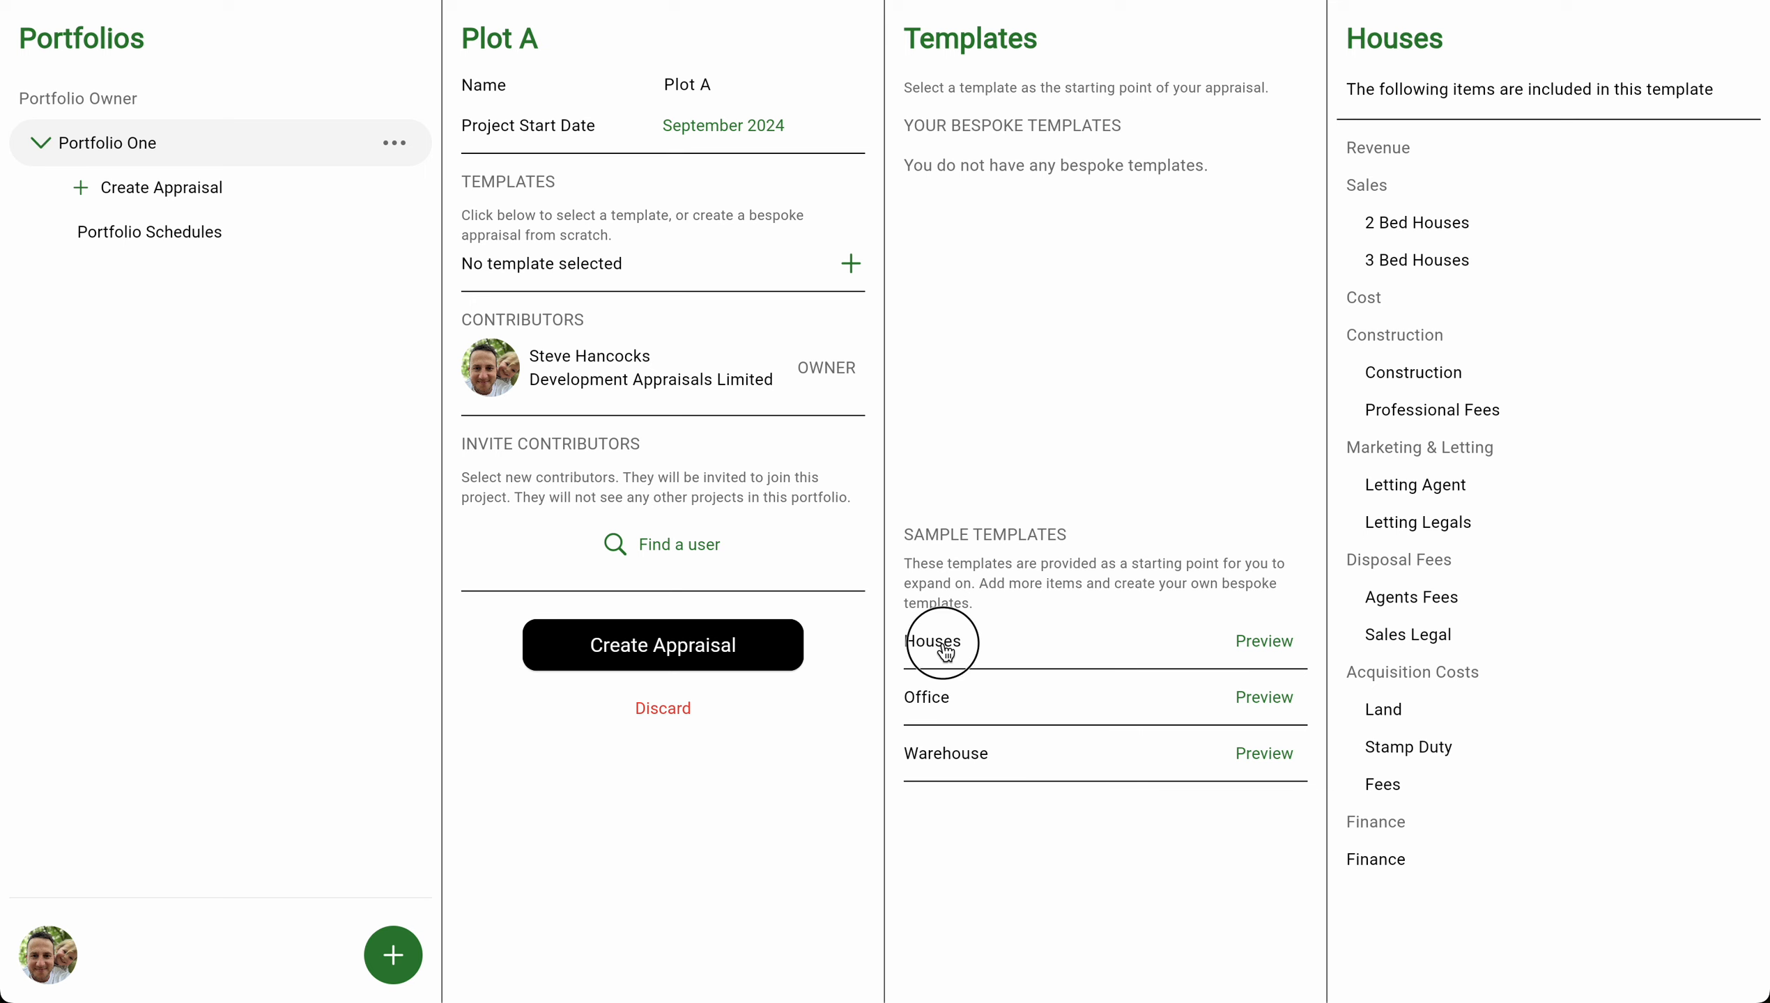
pyautogui.click(664, 636)
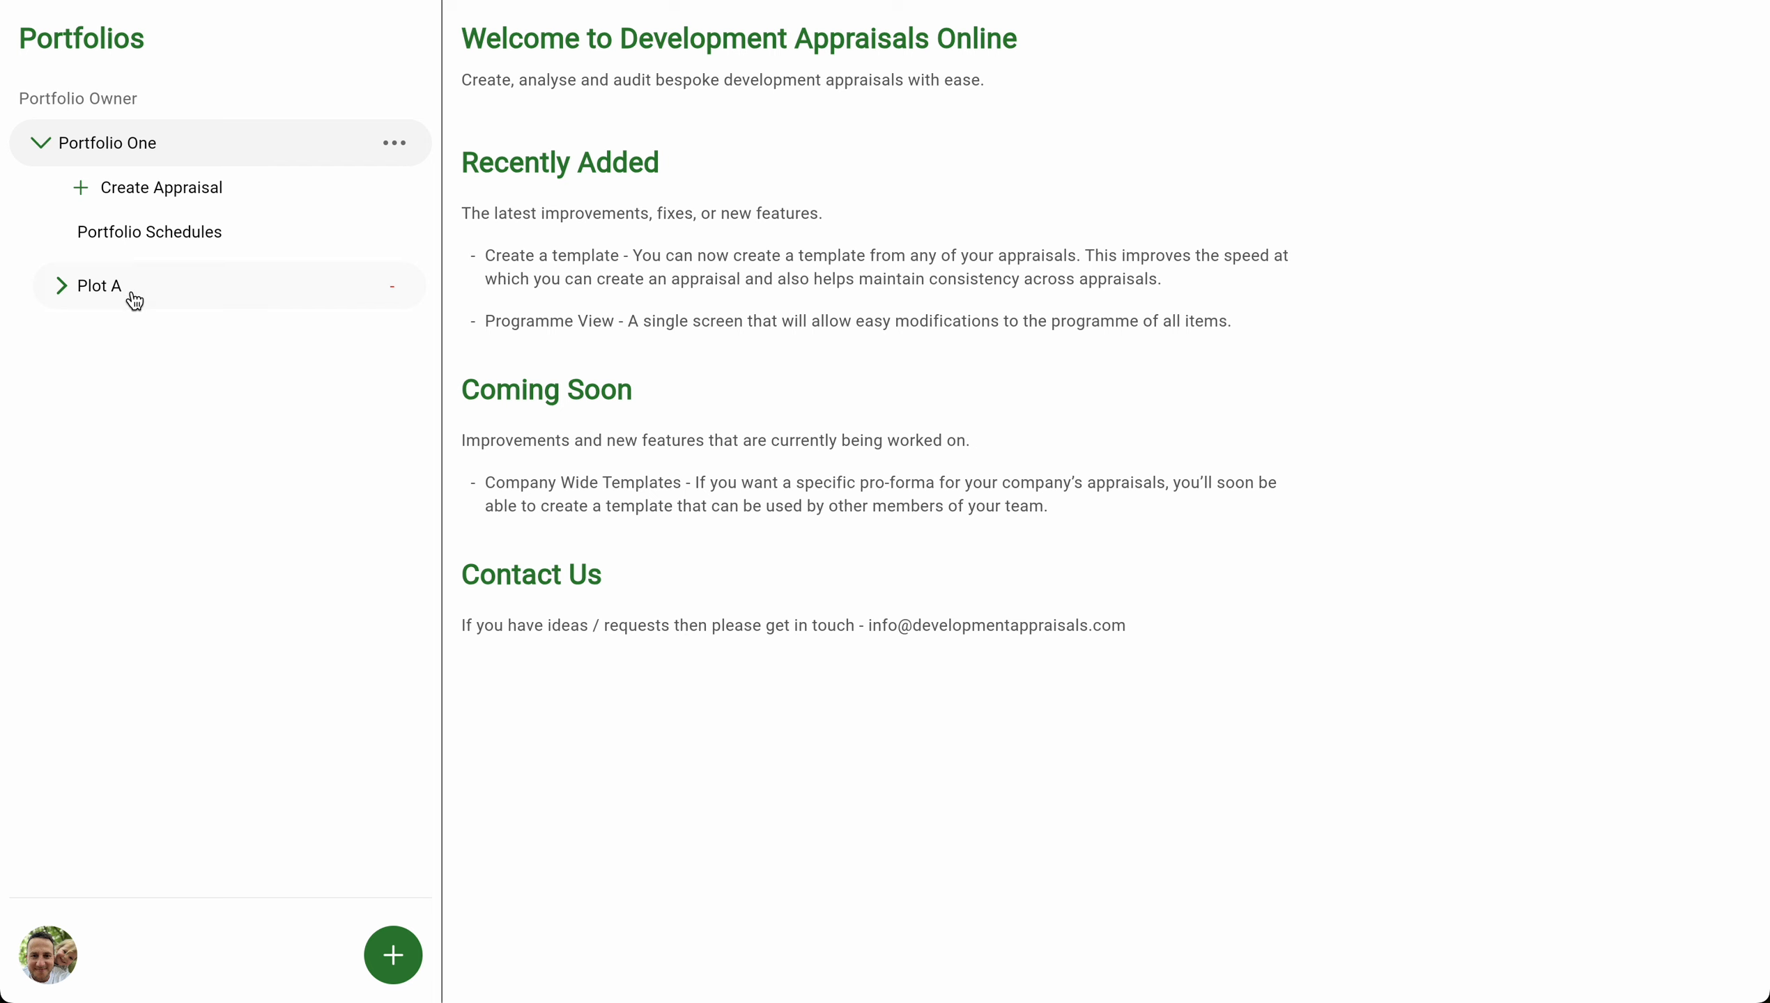
pyautogui.click(134, 299)
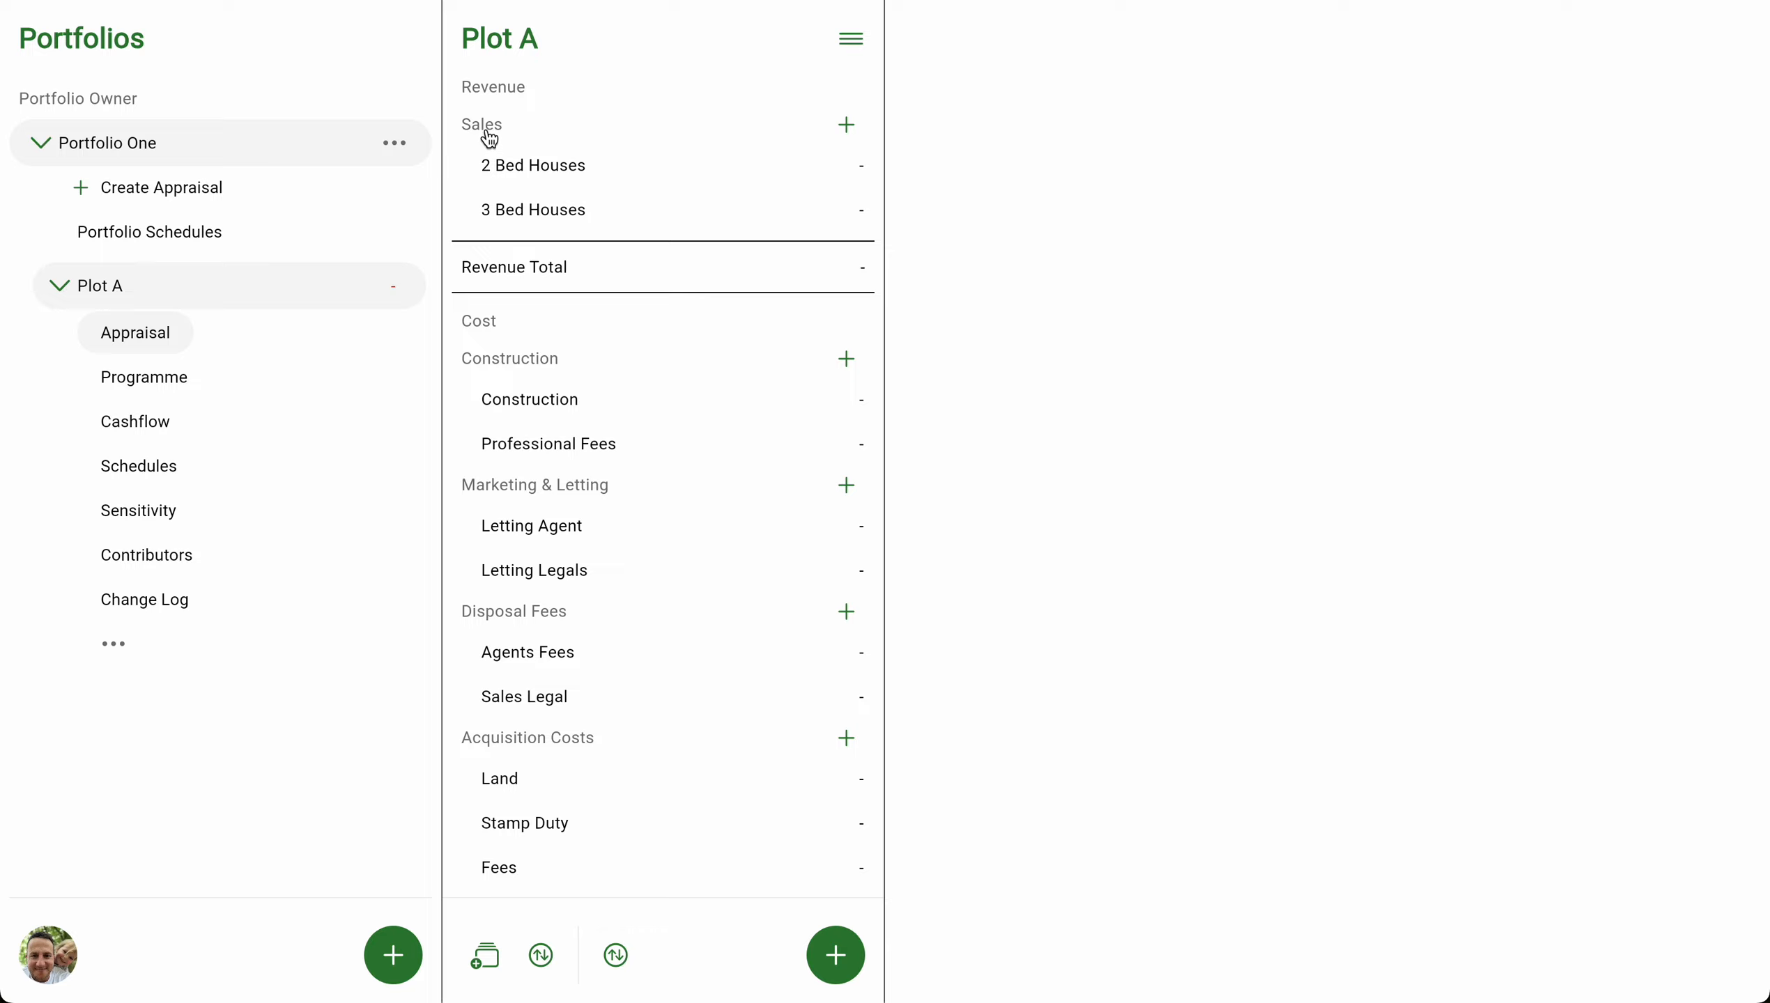
# Rename the 2 Bed Houses sales item to 4 Bed Houses and save it with quantity 2 and rate 500,000.
pyautogui.click(549, 172)
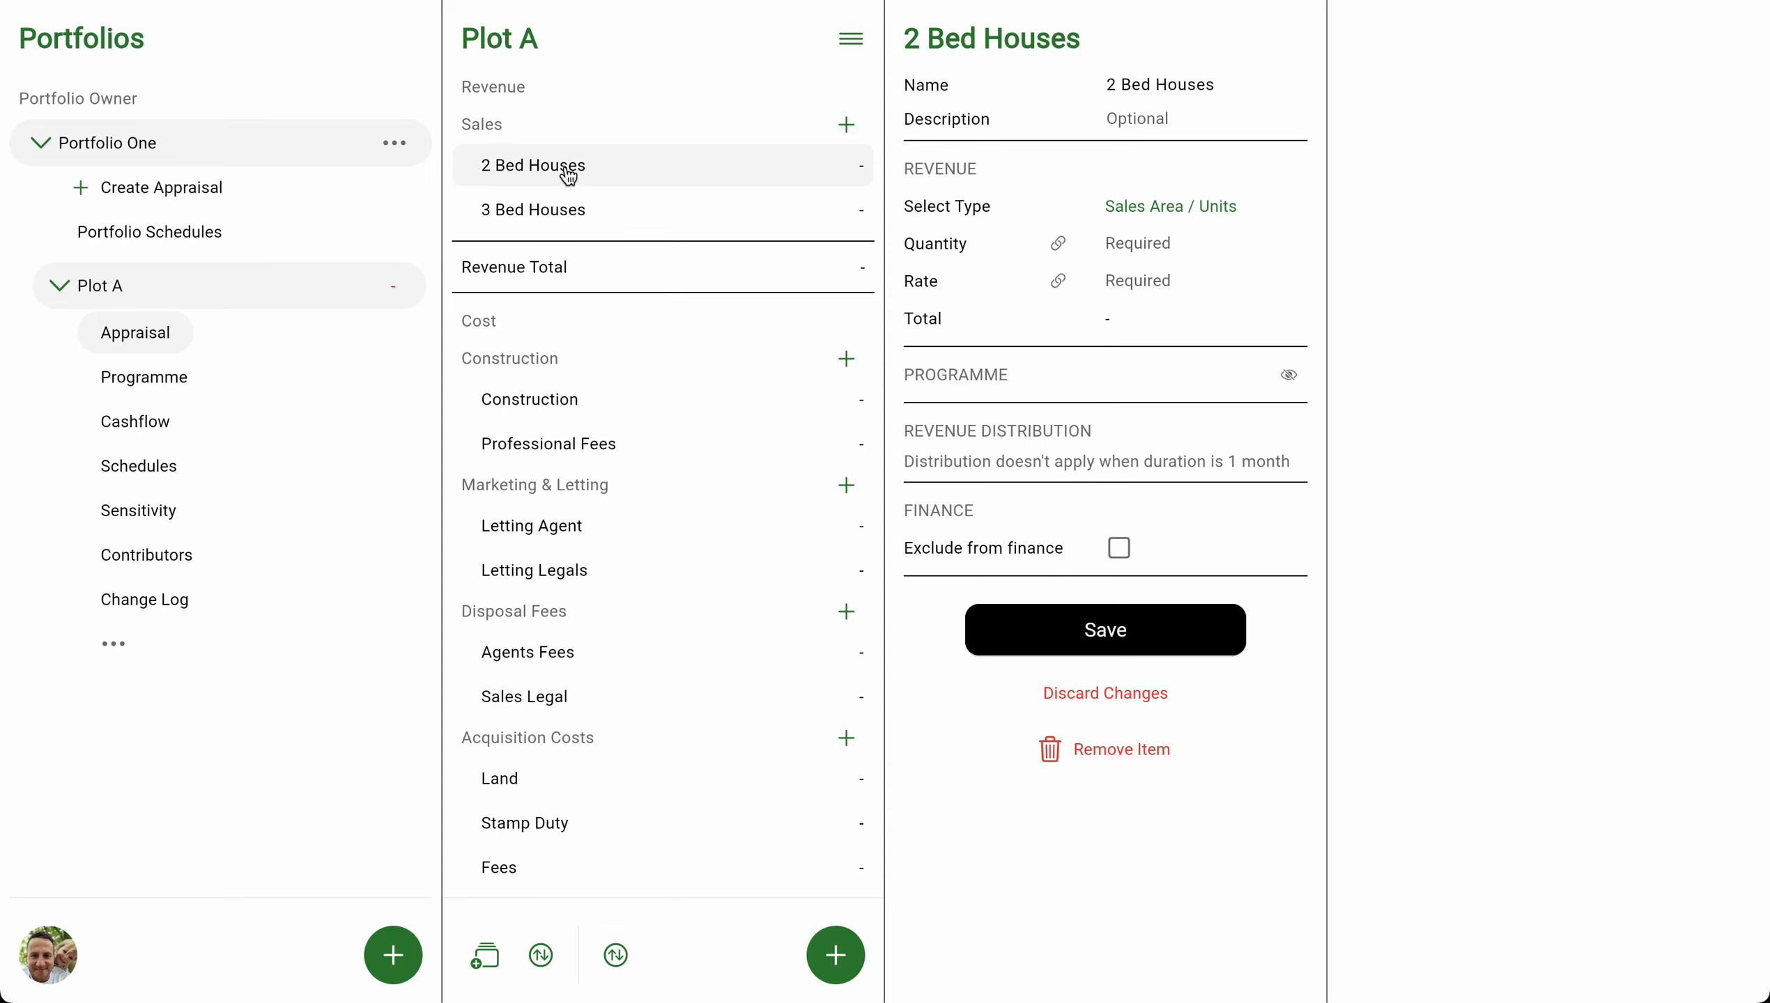
pyautogui.click(1113, 85)
pyautogui.press('BackSpace')
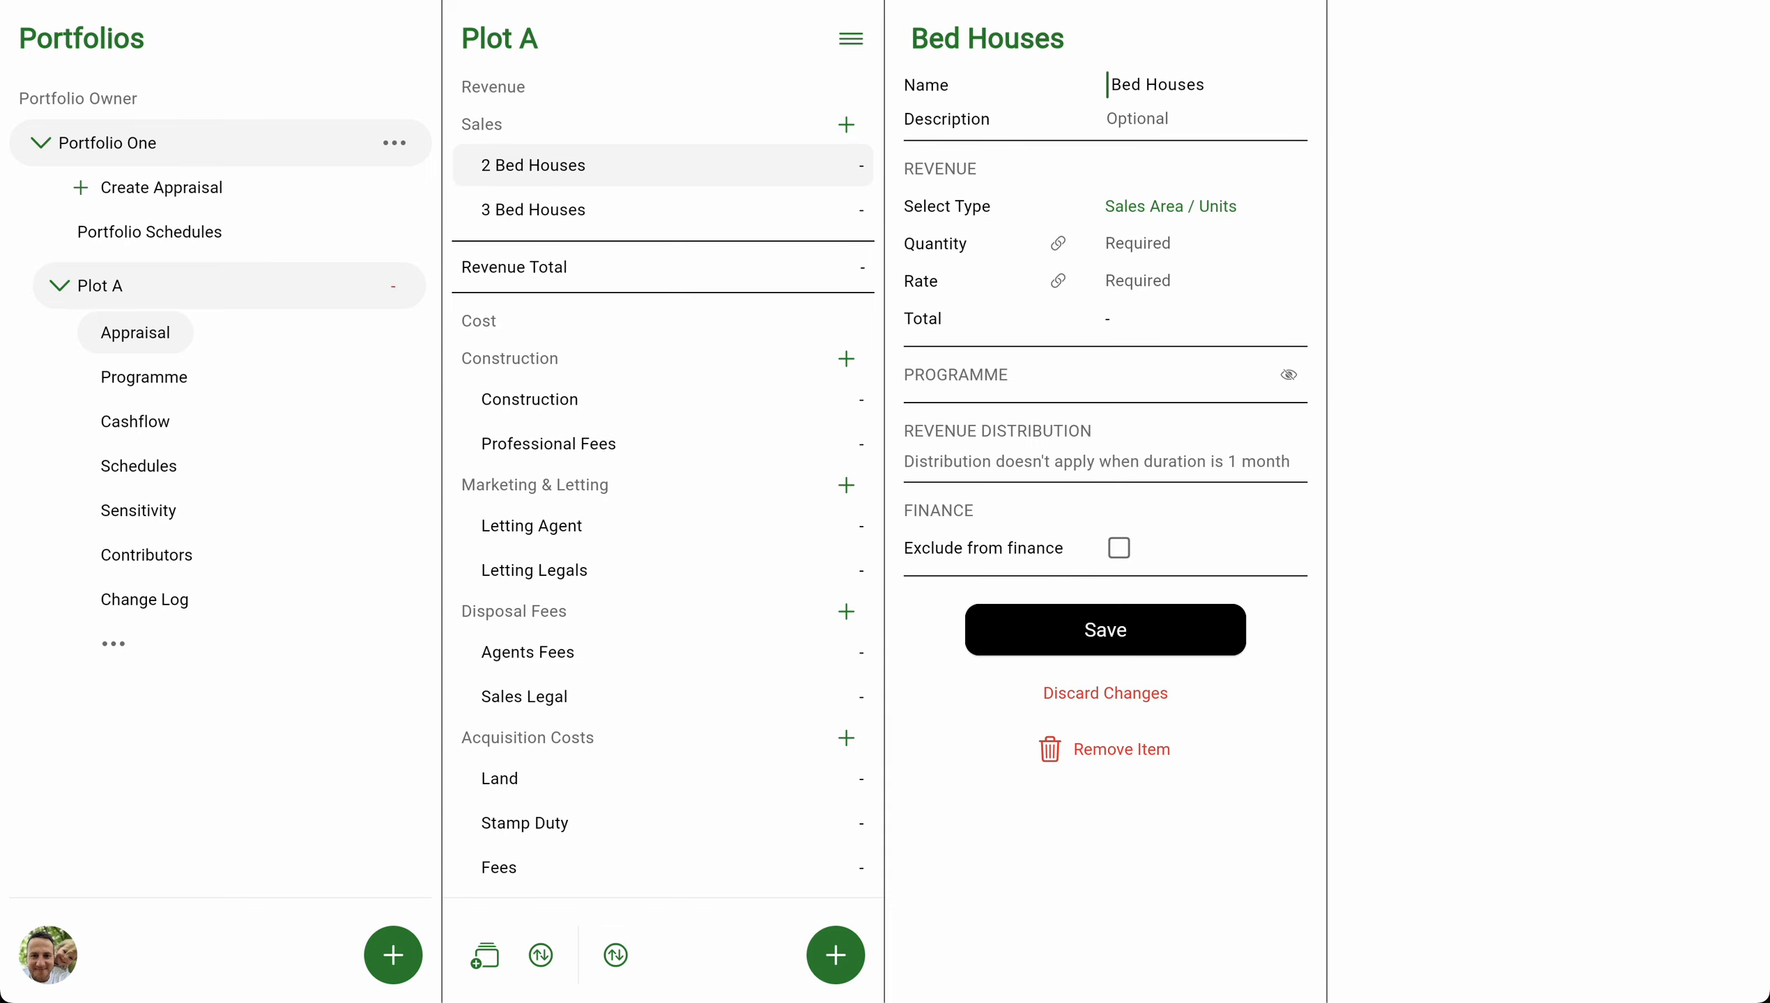
pyautogui.write('4')
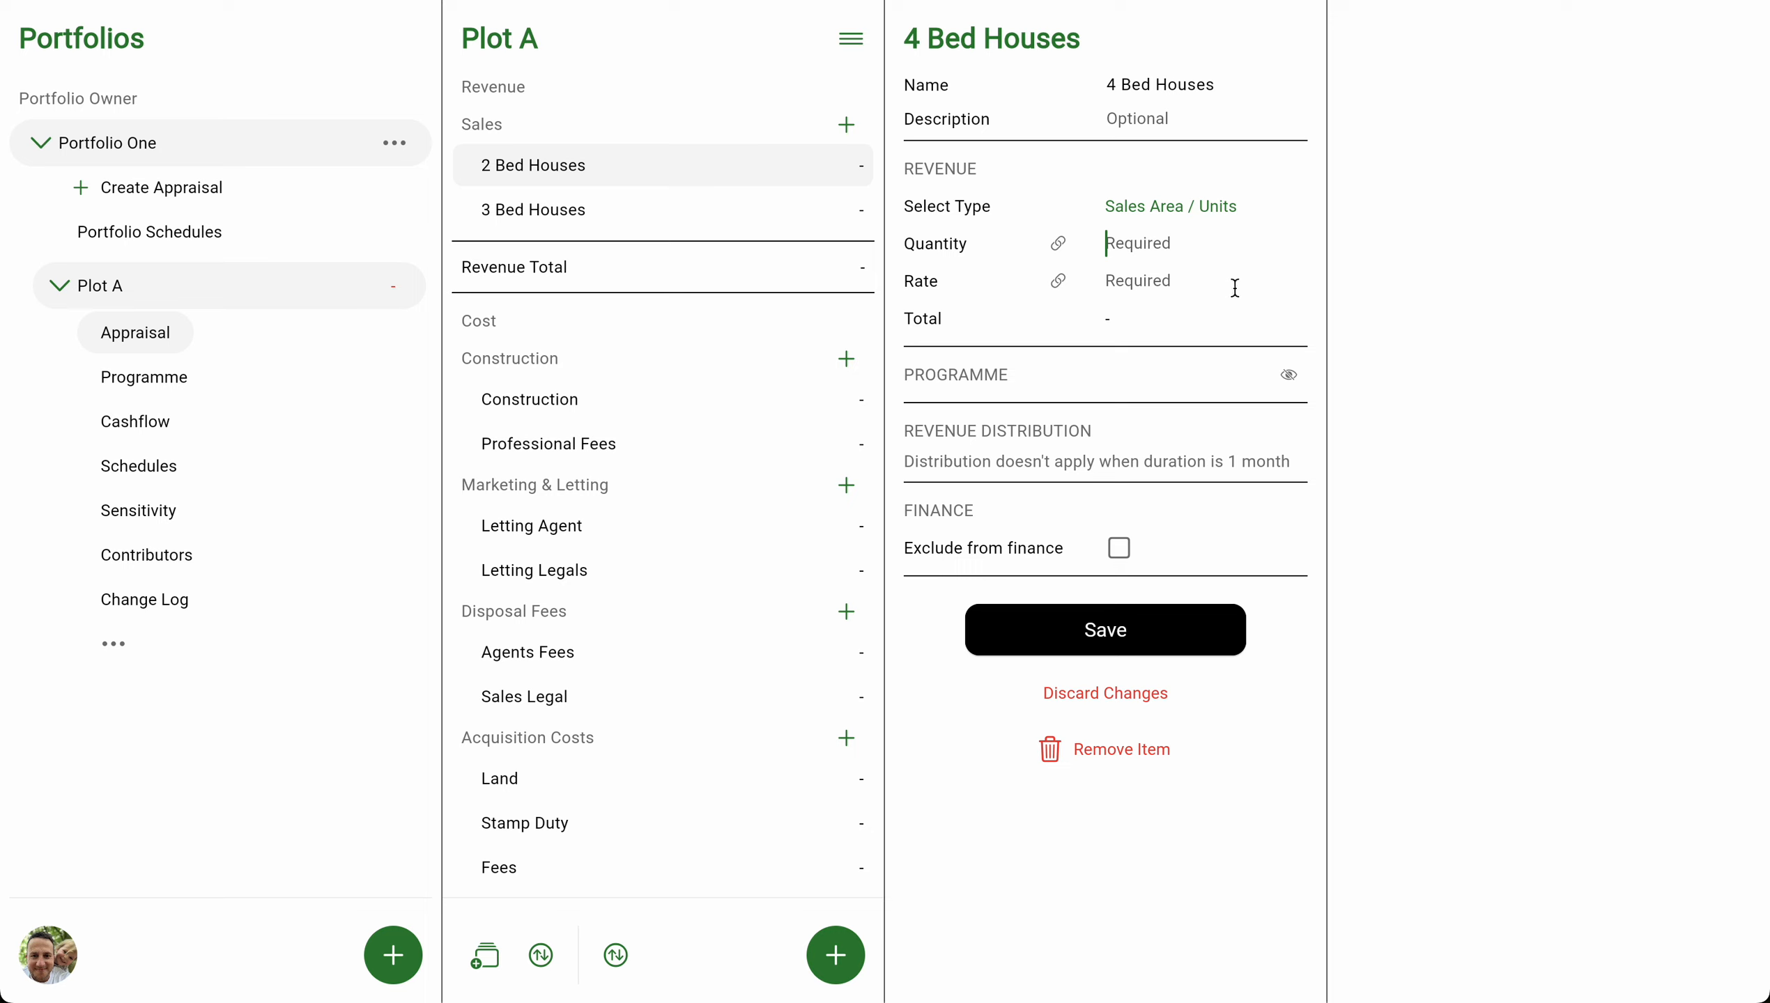
pyautogui.write('2')
pyautogui.write('5000000')
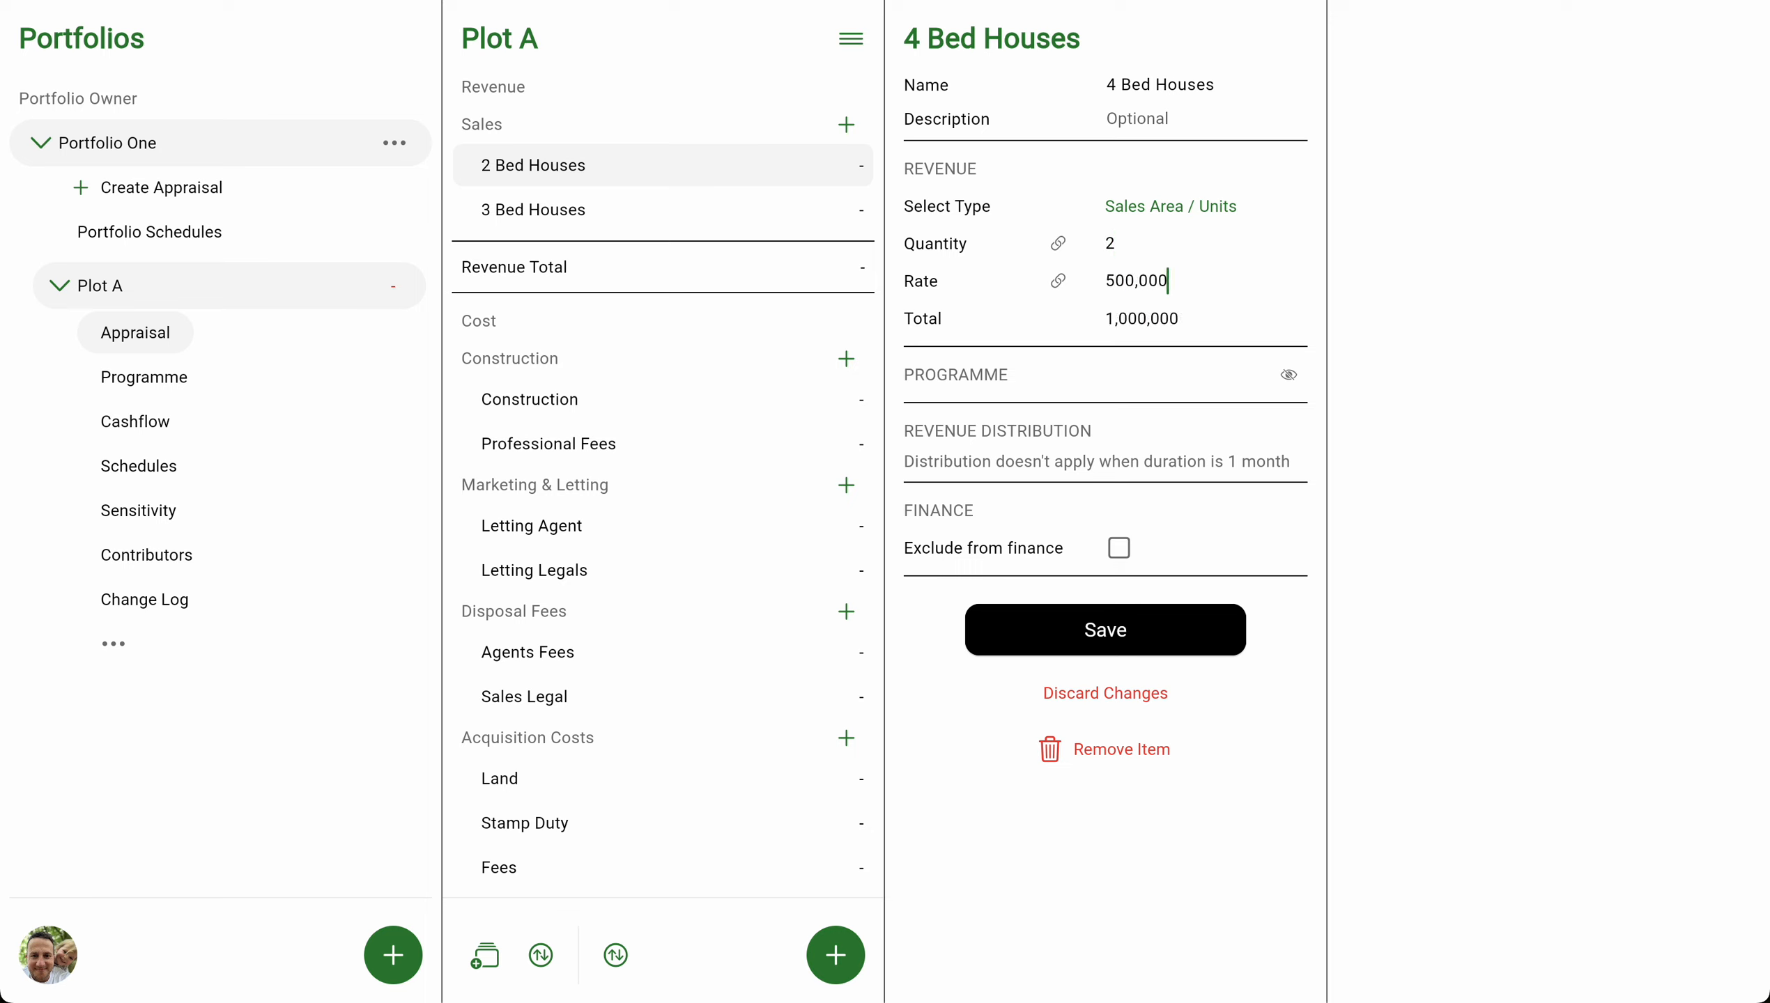
pyautogui.click(1113, 628)
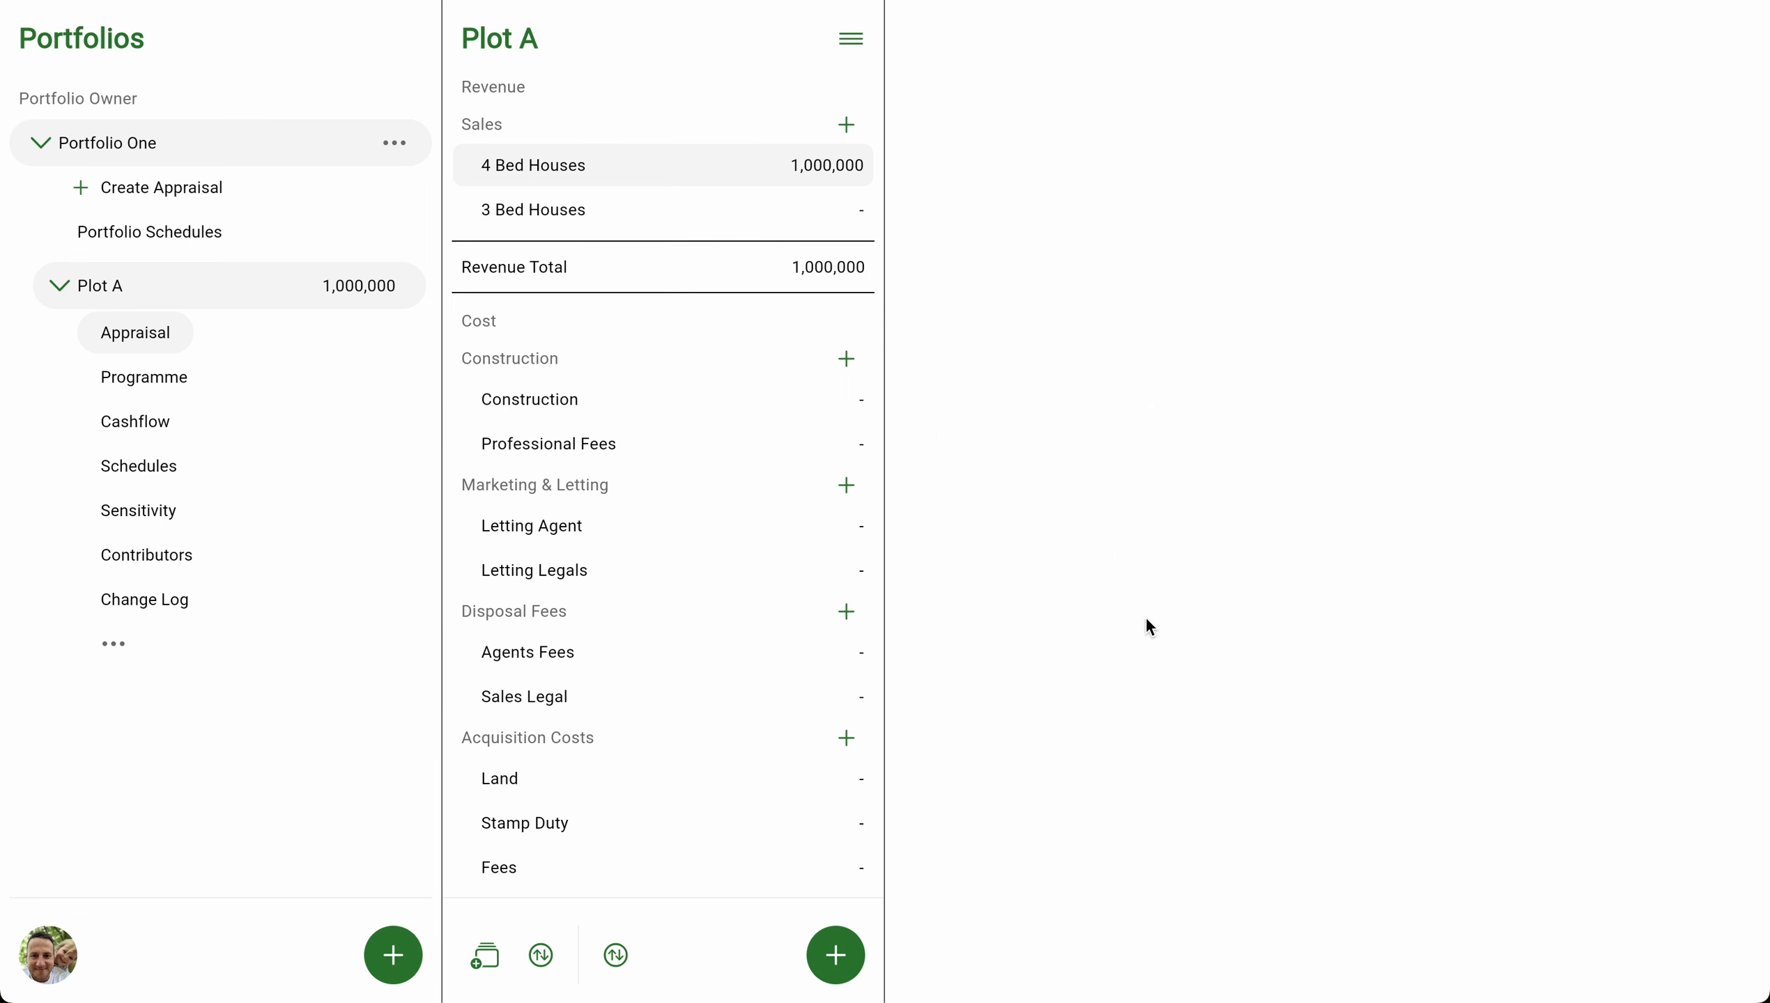
# Set the 3 Bed Houses sales item to quantity 3 at a rate of 400,000 and save it.
pyautogui.click(564, 227)
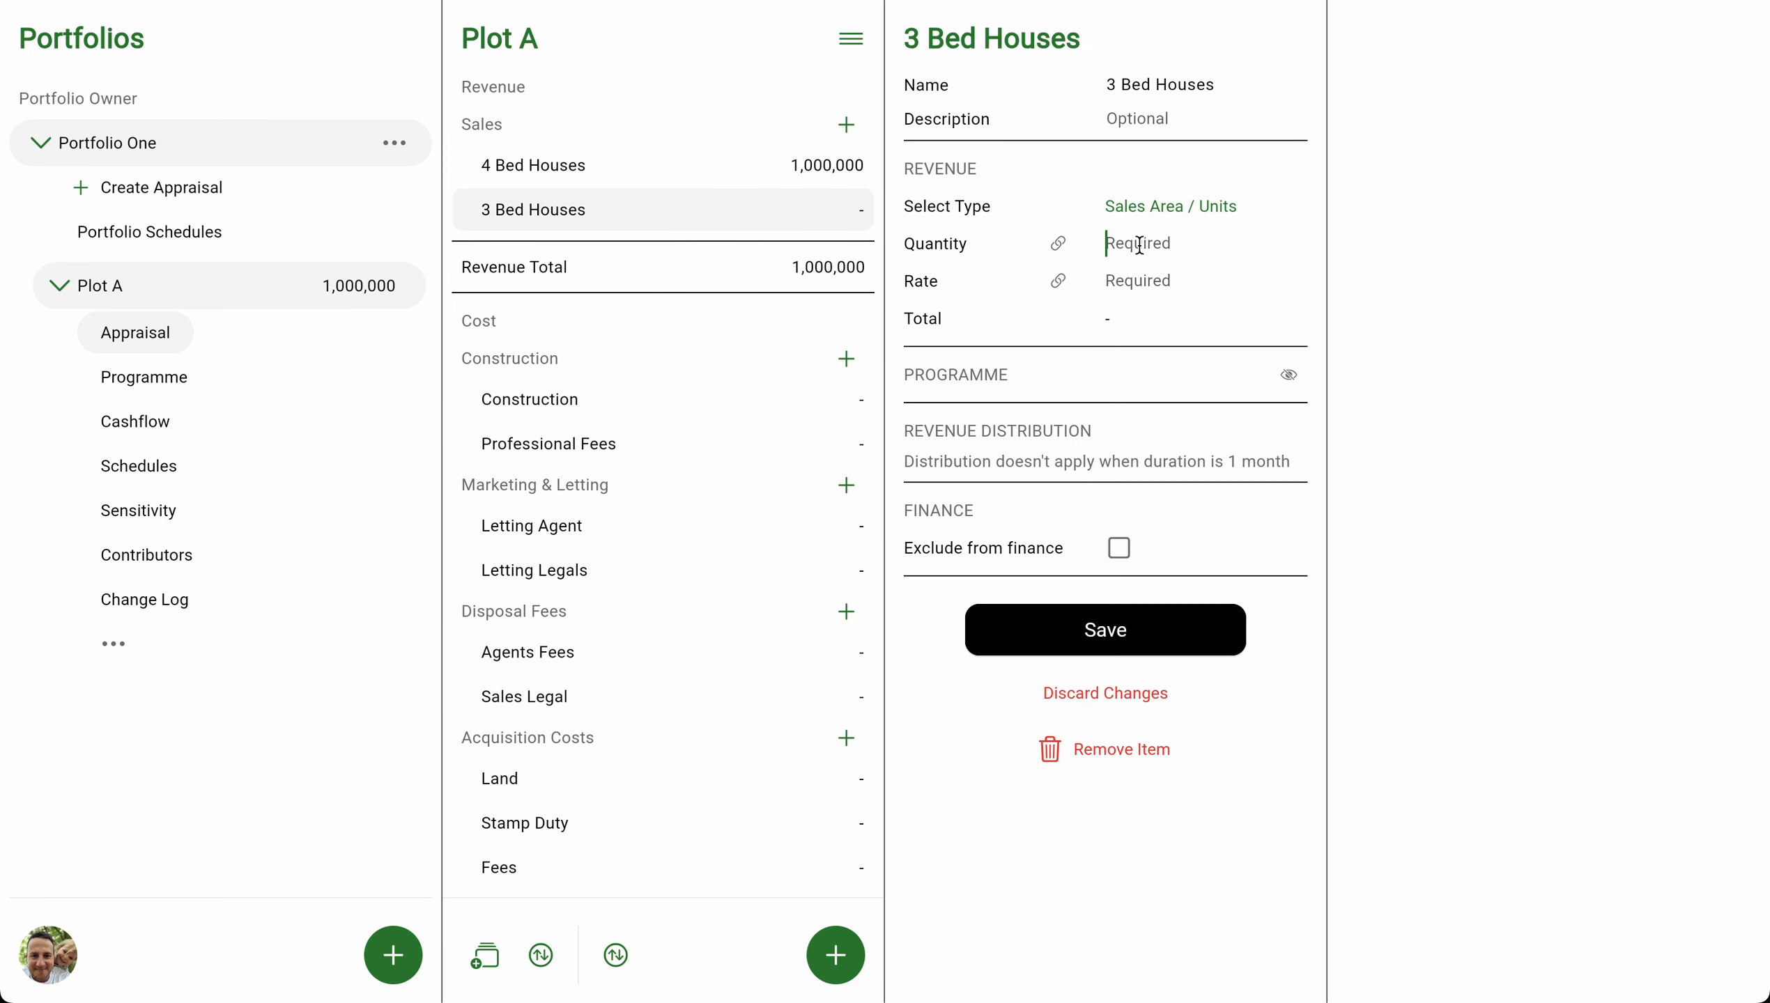
pyautogui.write('3')
pyautogui.click(1149, 275)
pyautogui.write('4000000')
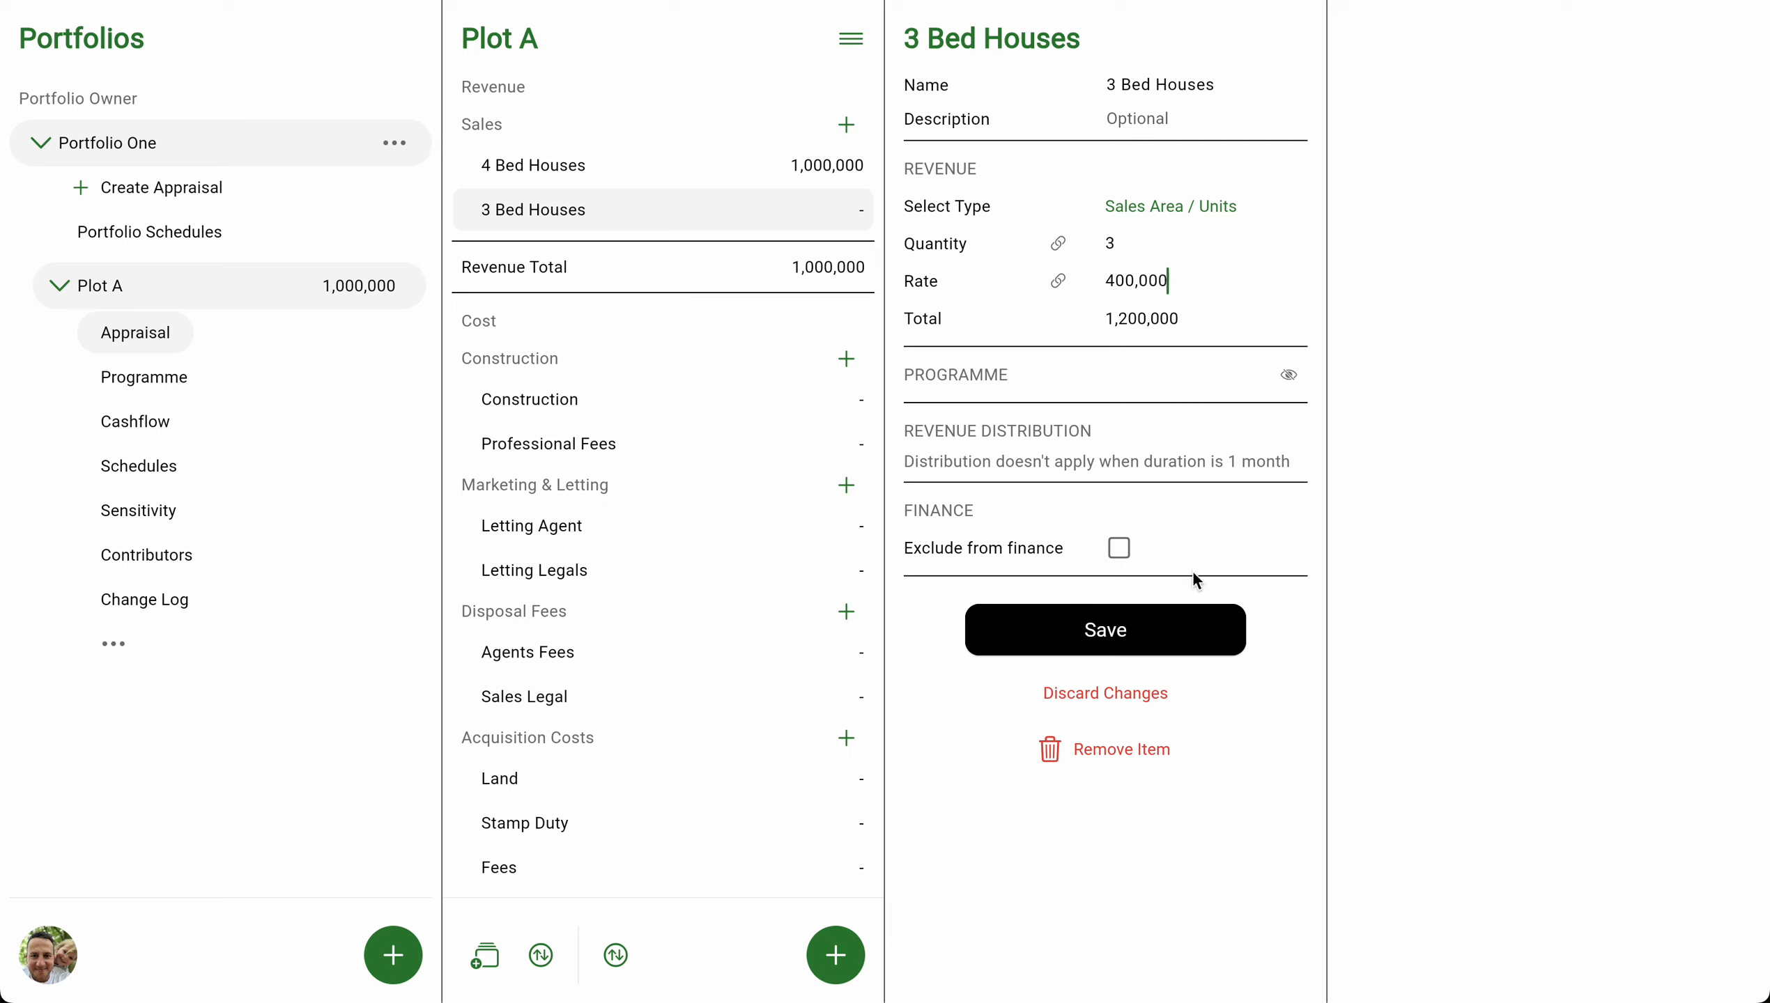
pyautogui.click(1102, 632)
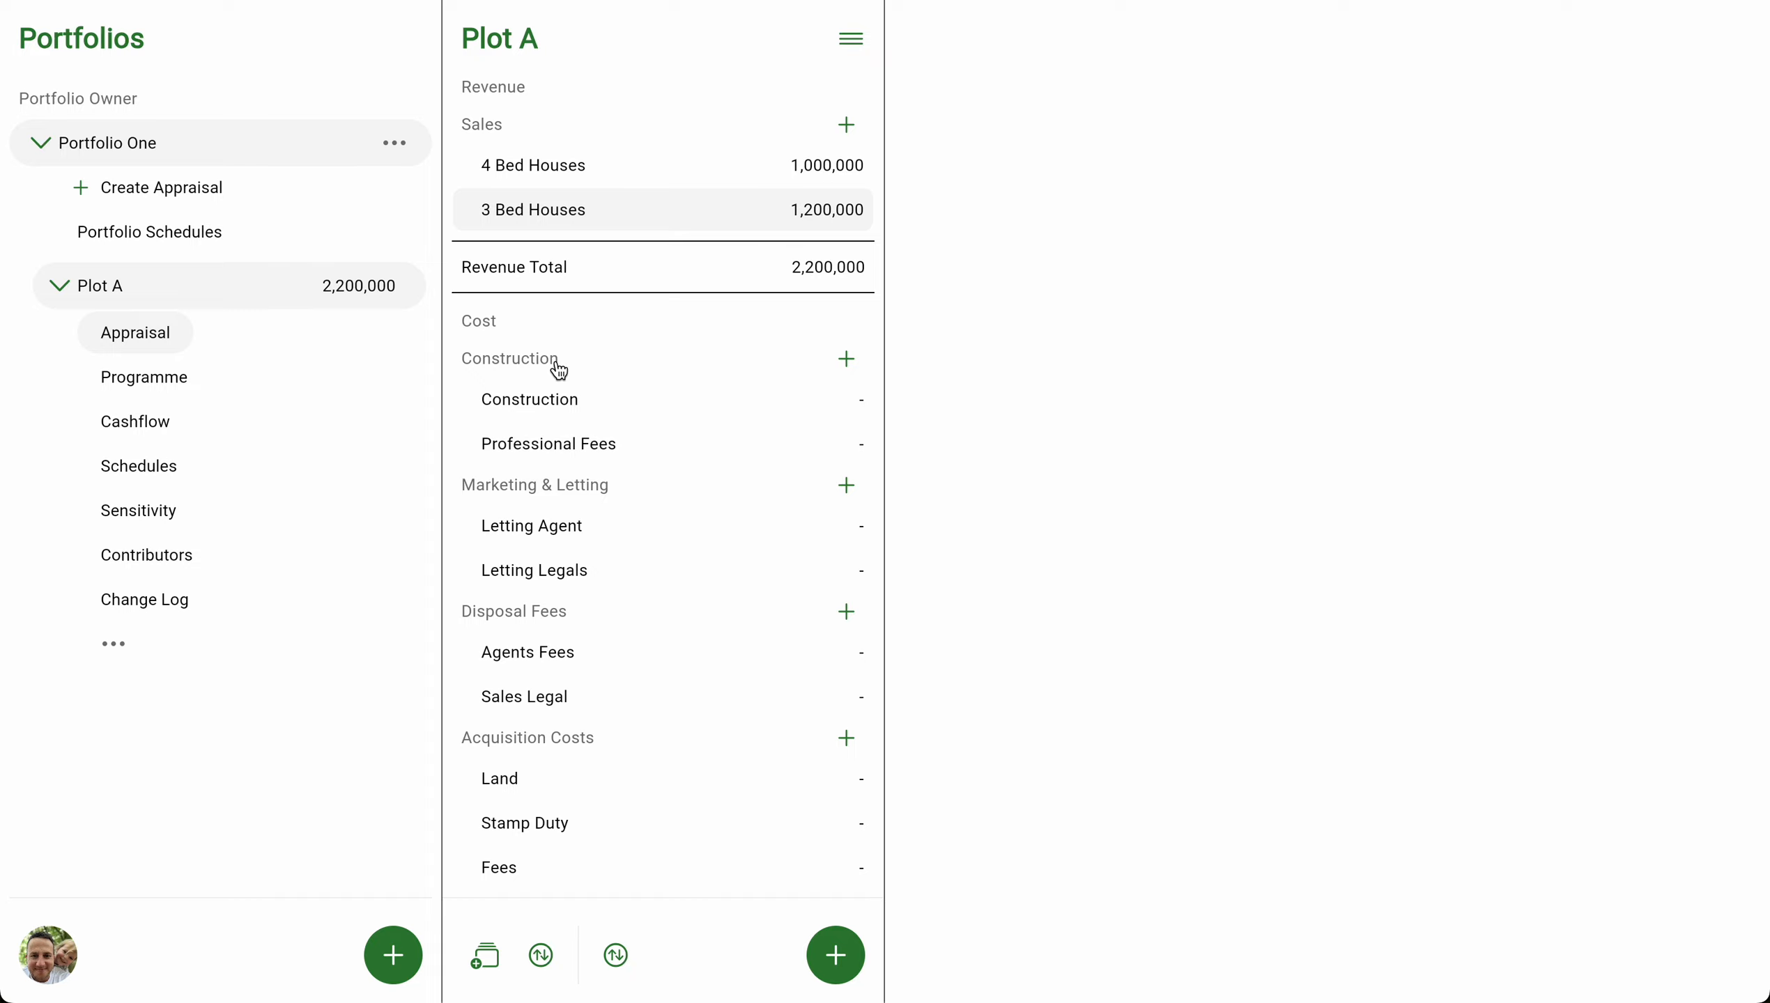
# Create a new group named Planning Costs with the group type Cost in the Plot A appraisal.
pyautogui.click(495, 962)
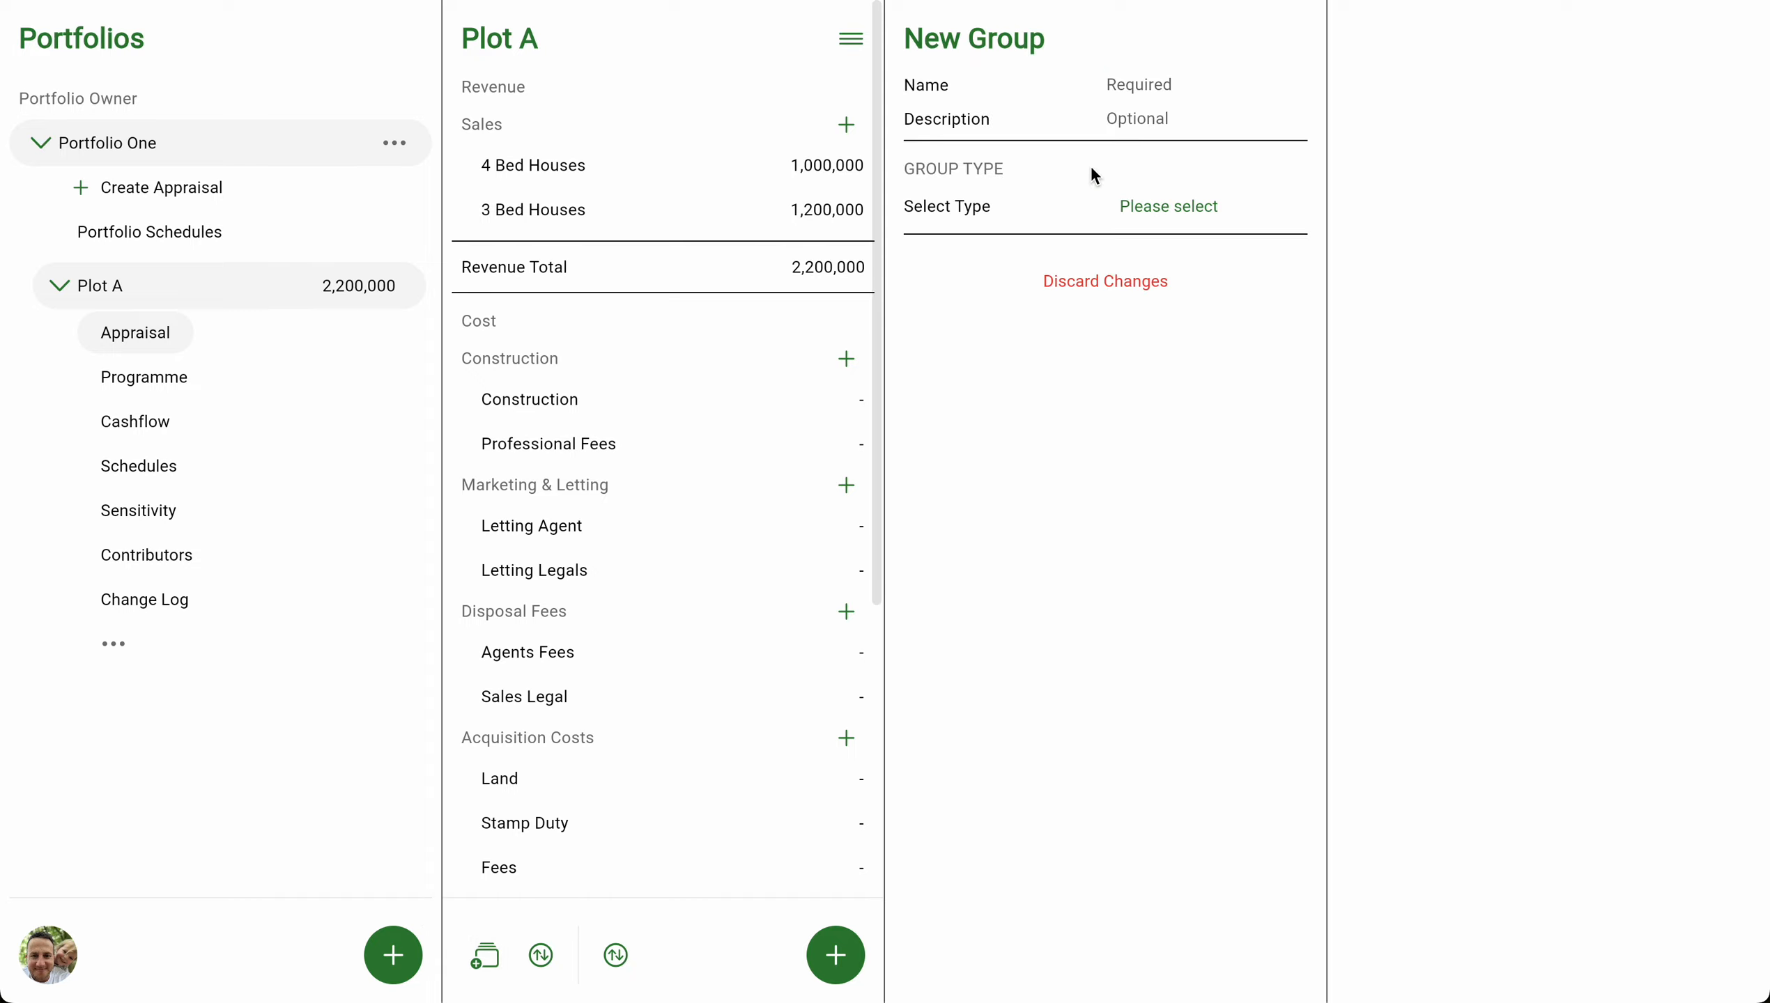
pyautogui.click(1123, 84)
pyautogui.write('Planning')
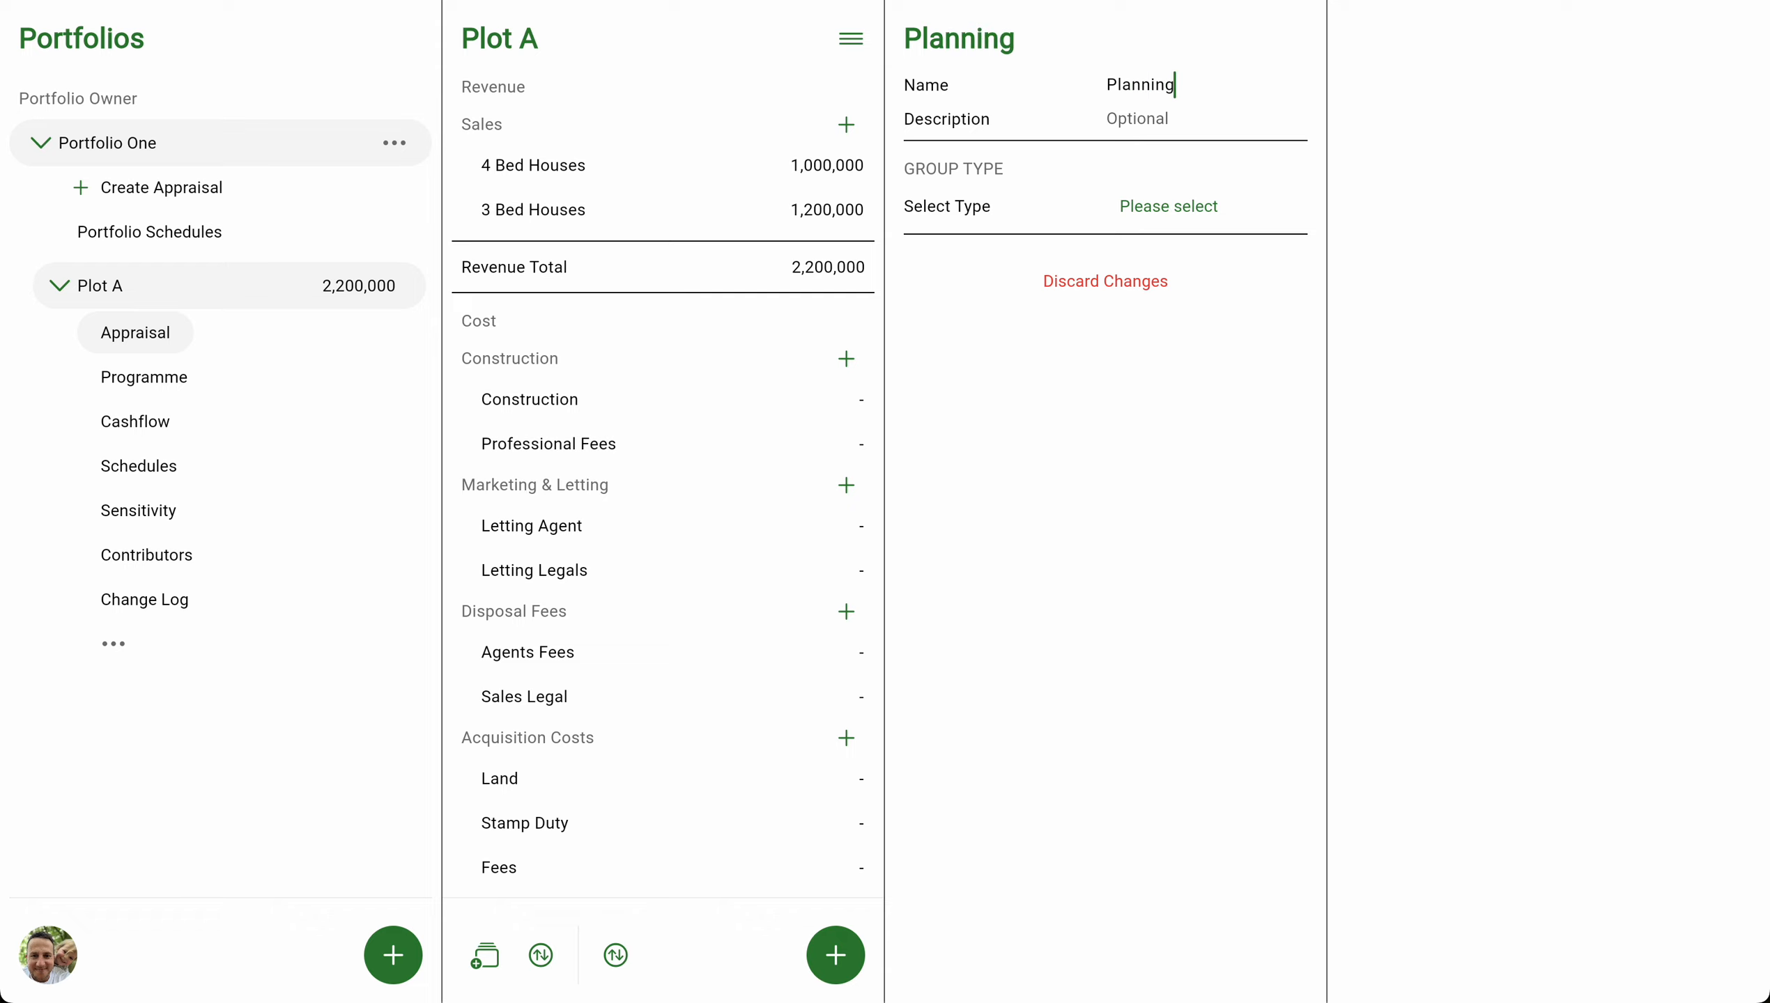
pyautogui.write(' Costs')
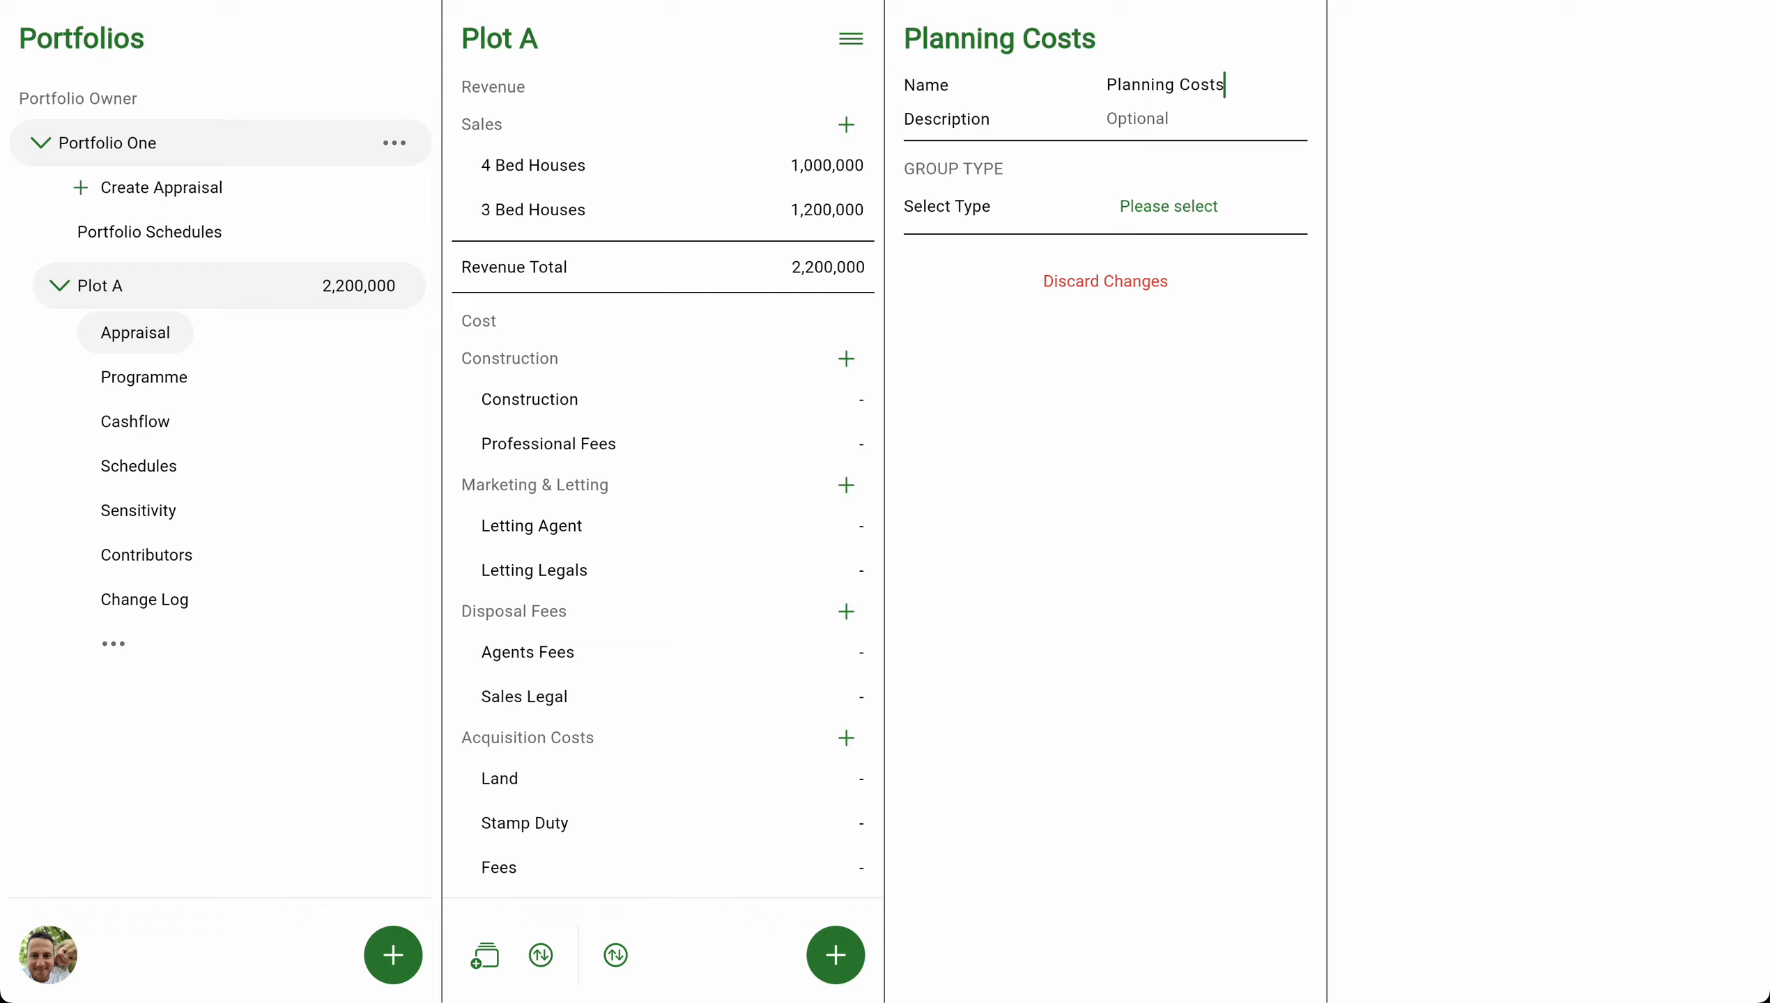
pyautogui.click(1168, 206)
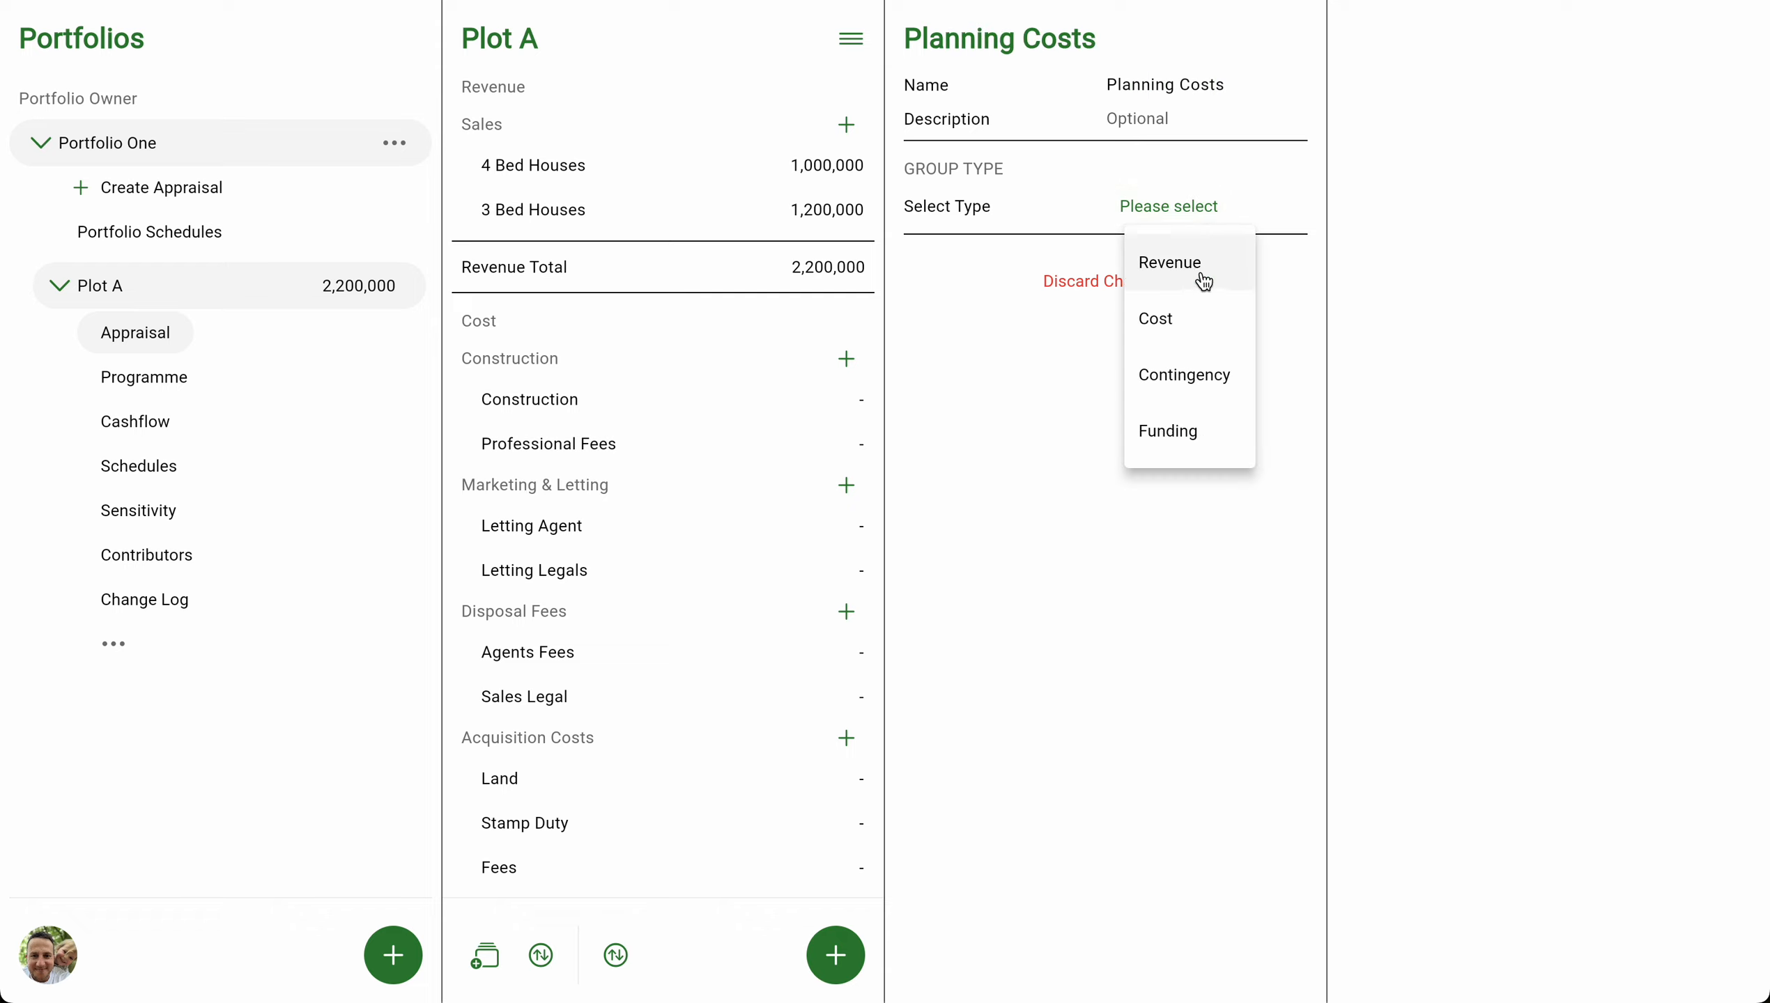
pyautogui.click(1185, 325)
pyautogui.click(1124, 315)
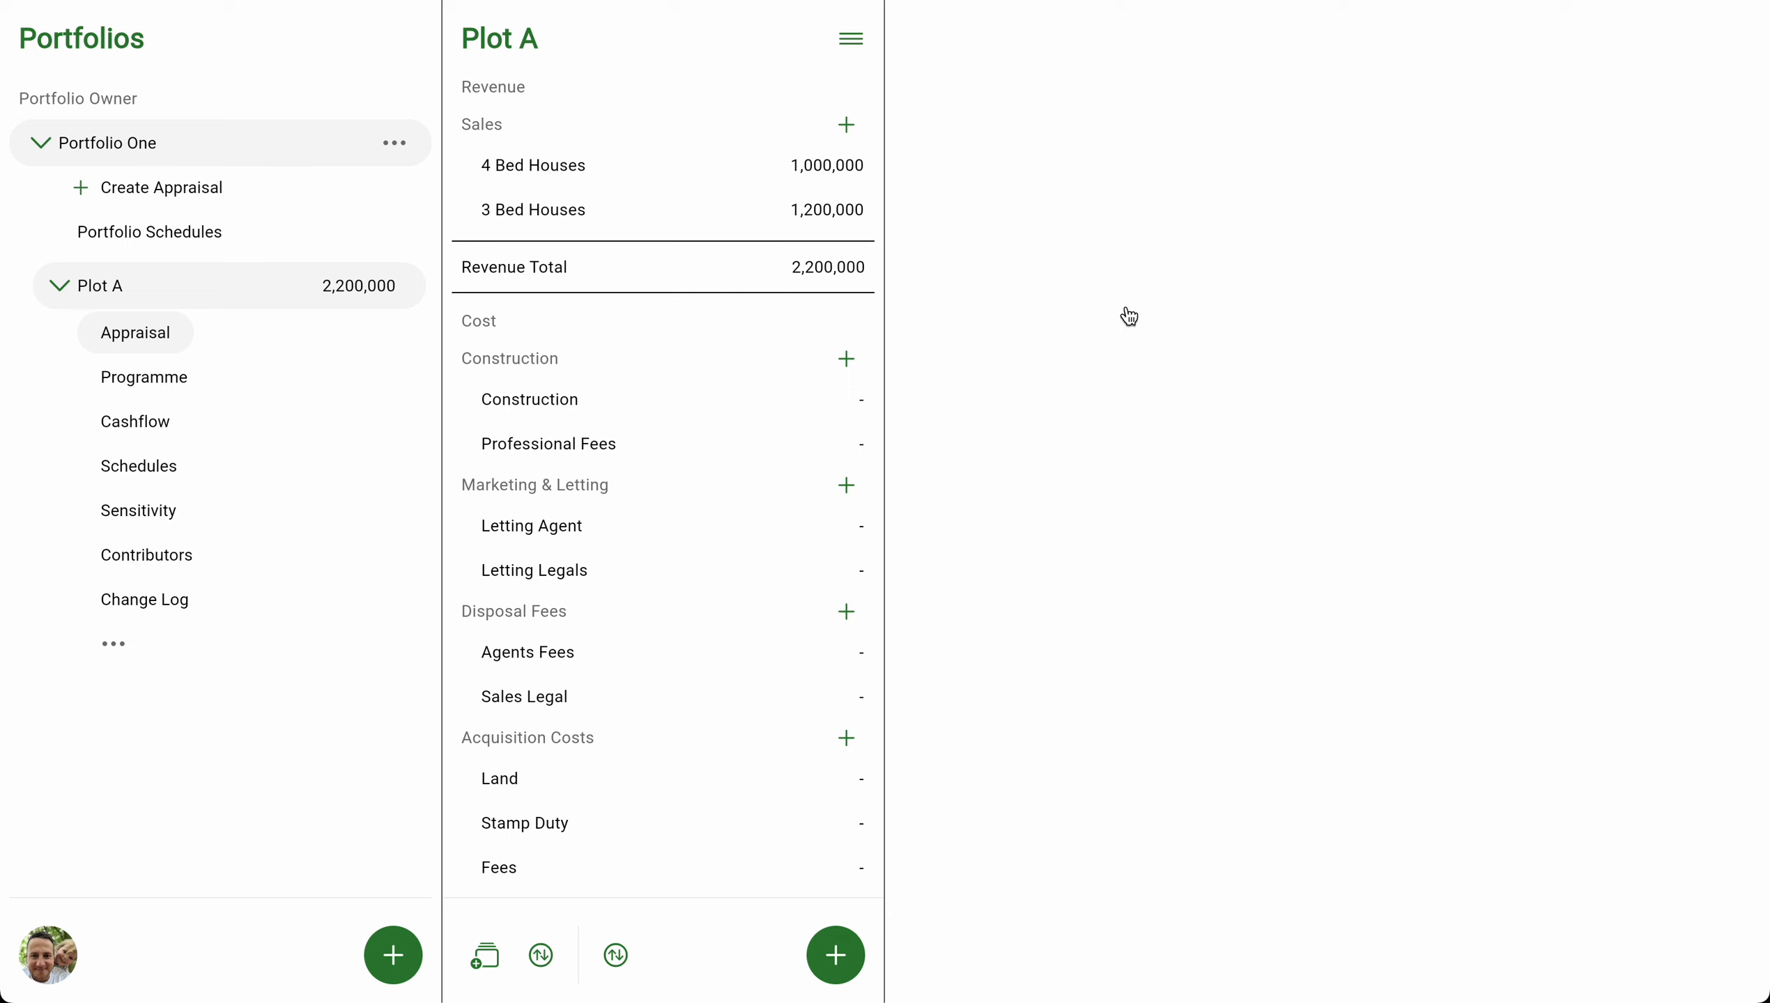
# Delete the Marketing & Letting cost group together with its items.
pyautogui.scroll(-6, 614, 629)
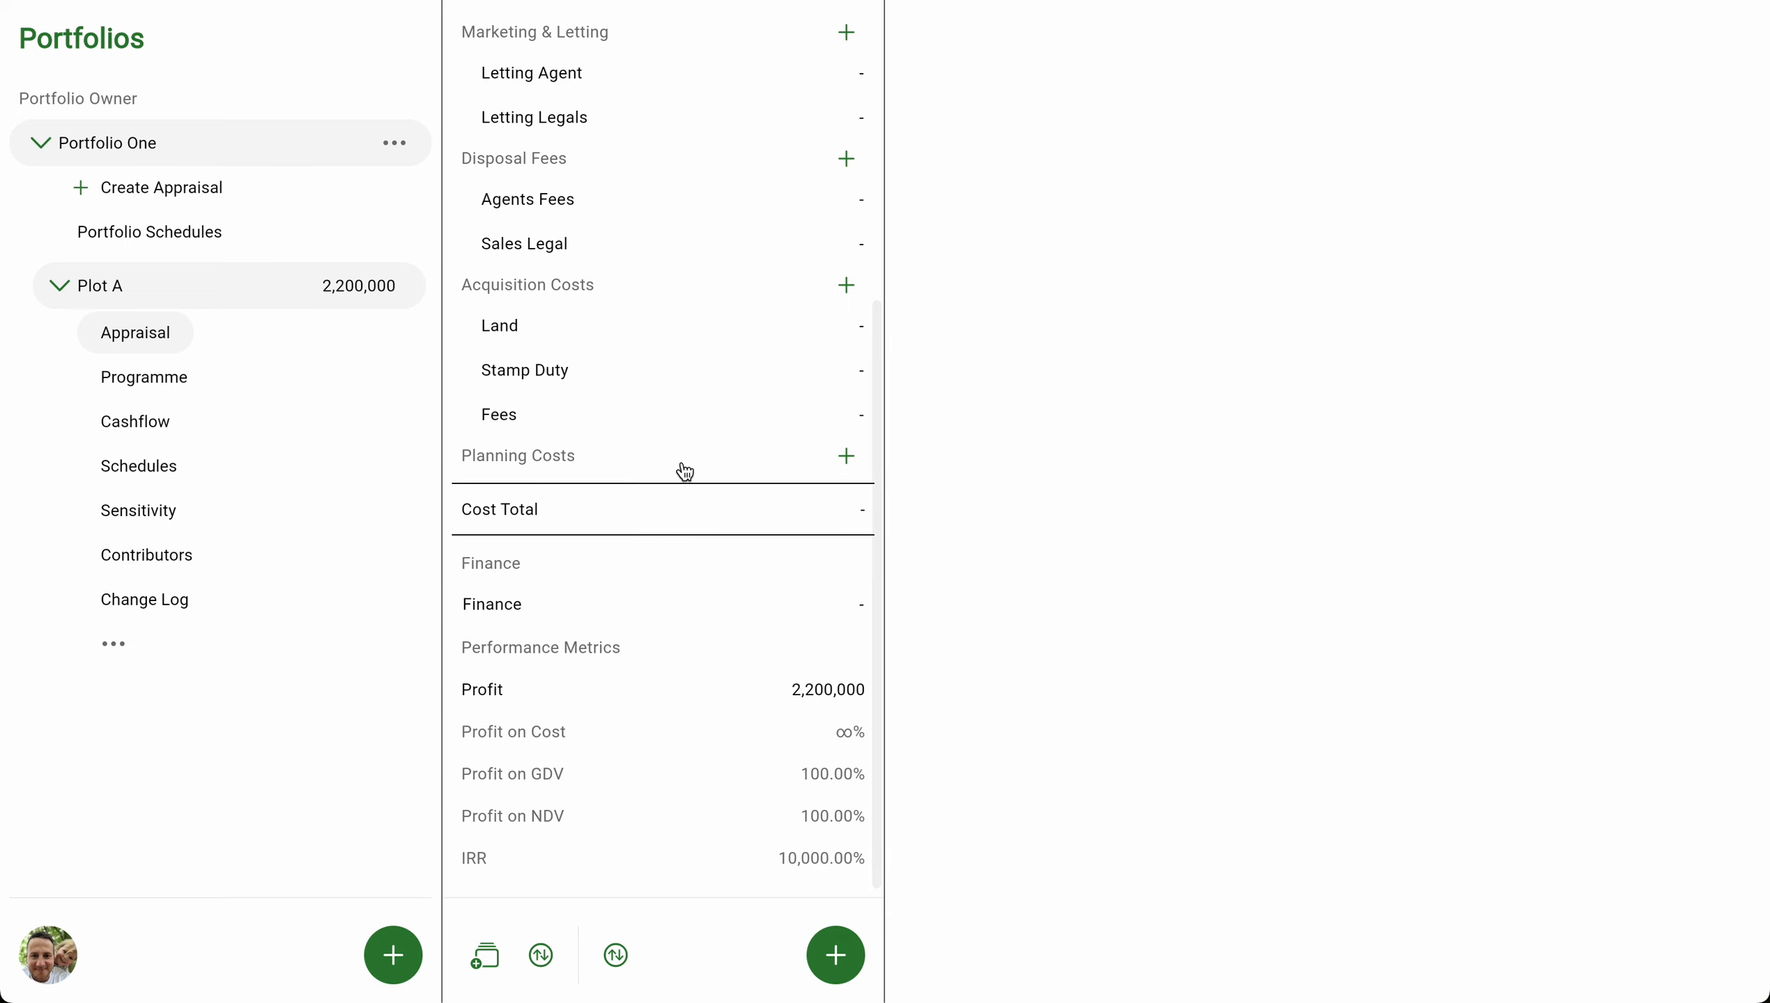
pyautogui.scroll(4, 688, 478)
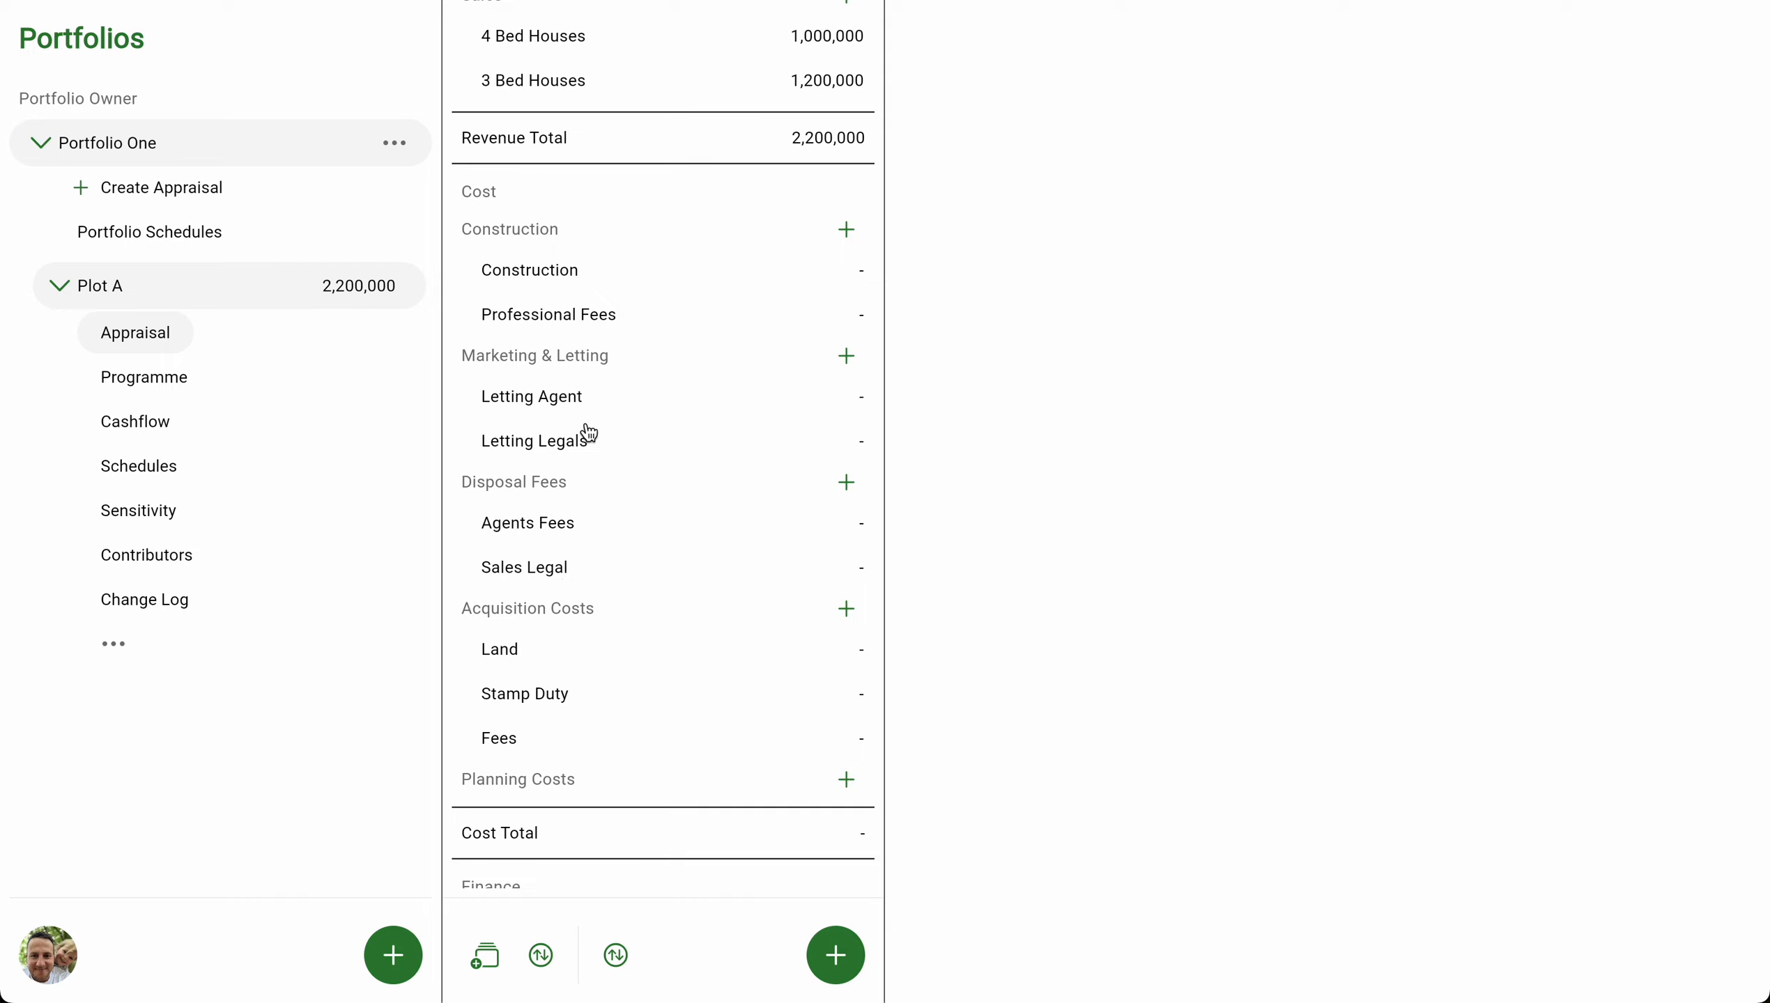
pyautogui.click(568, 362)
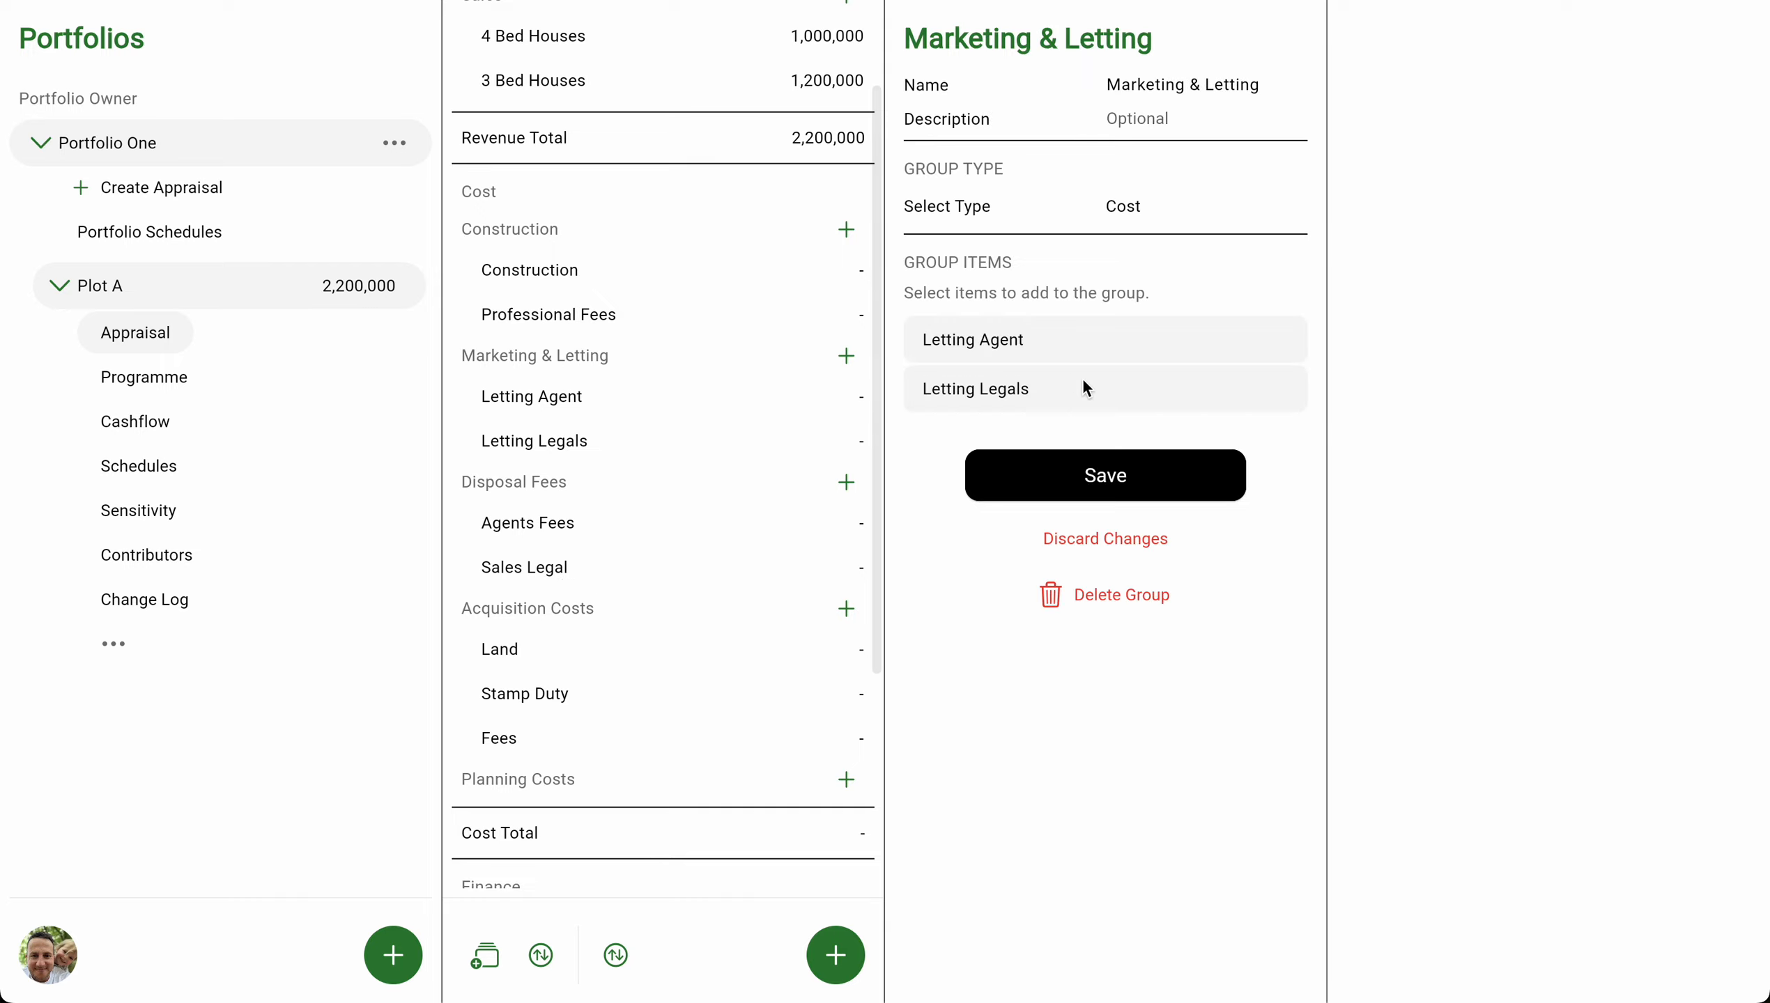
pyautogui.click(1114, 602)
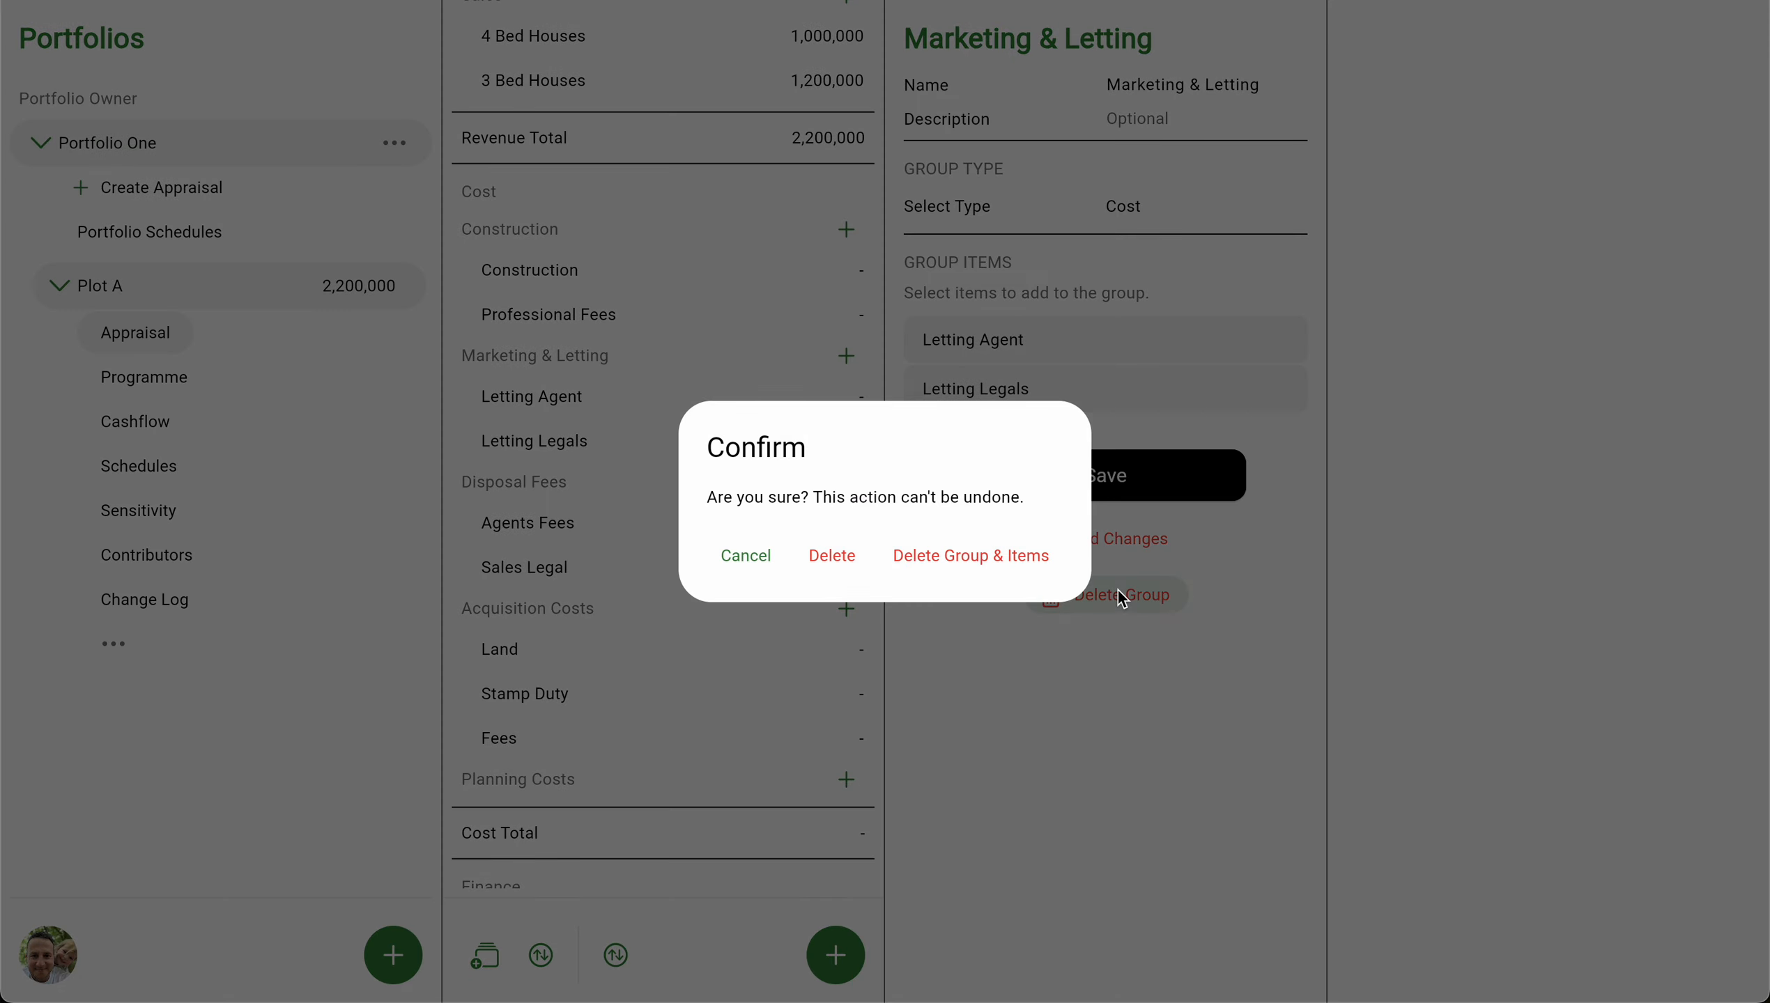
pyautogui.click(973, 570)
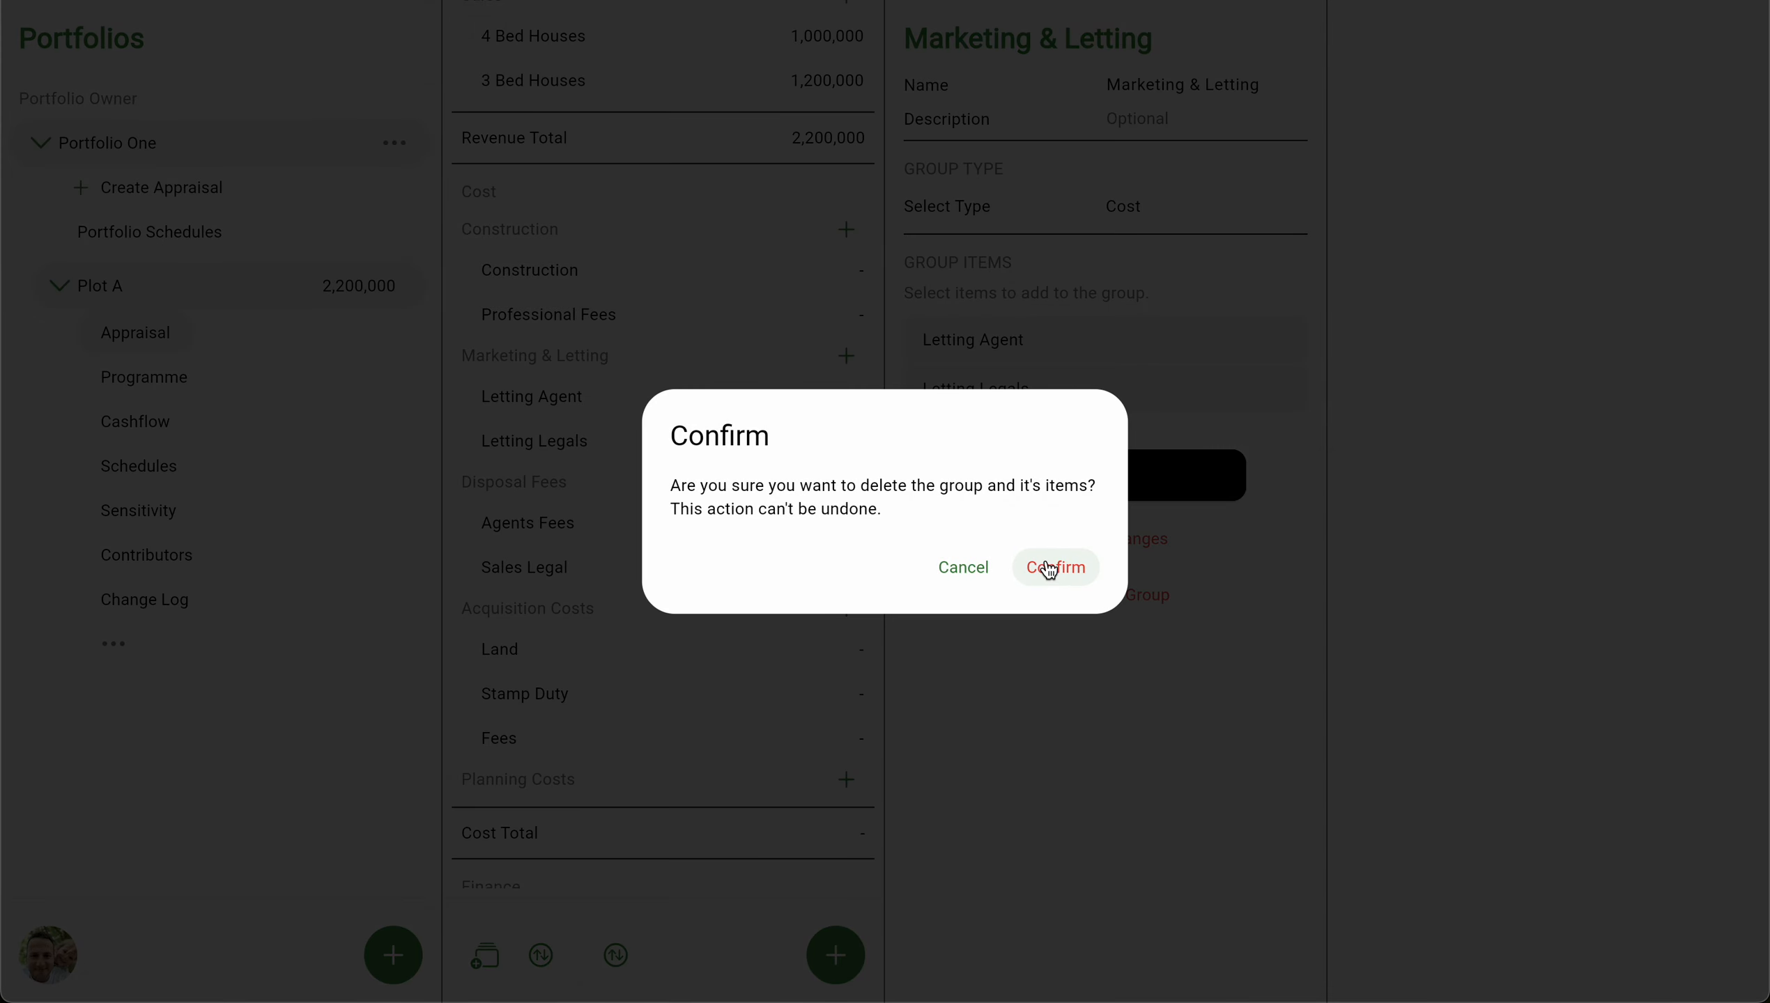
pyautogui.click(1059, 571)
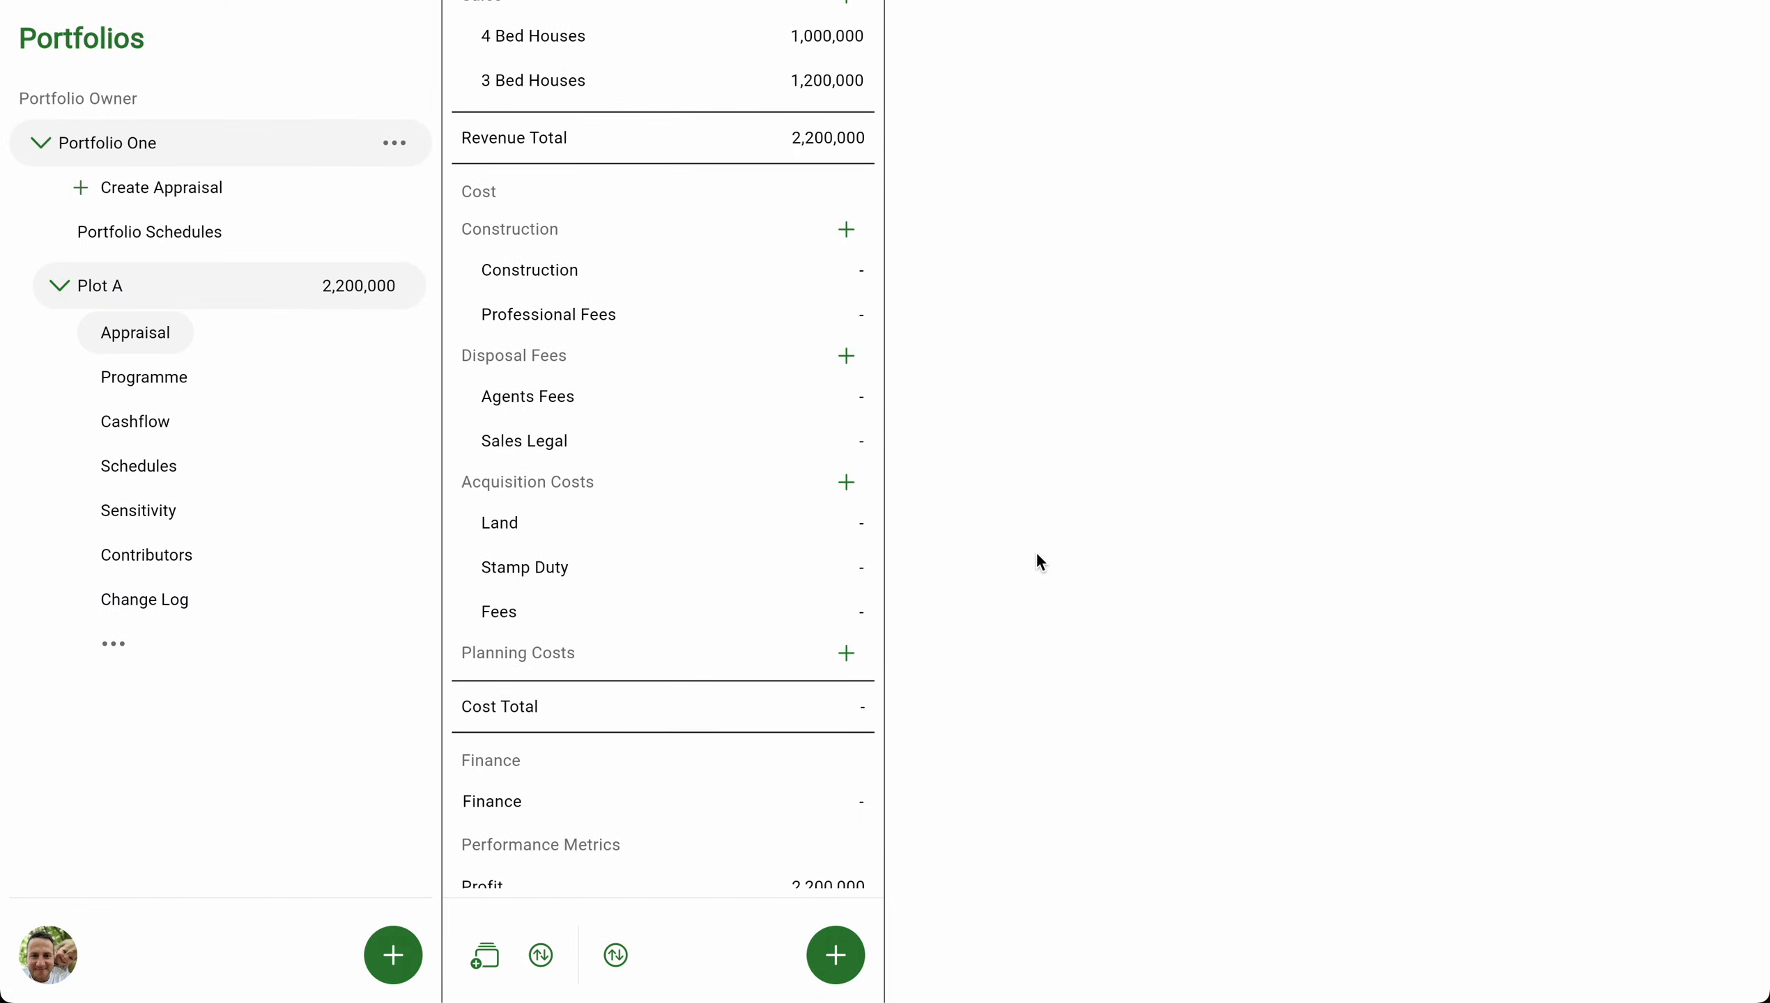
# Reorder the cost groups so Acquisition Costs comes first and Planning Costs second, ahead of Construction.
pyautogui.click(540, 955)
pyautogui.click(808, 482)
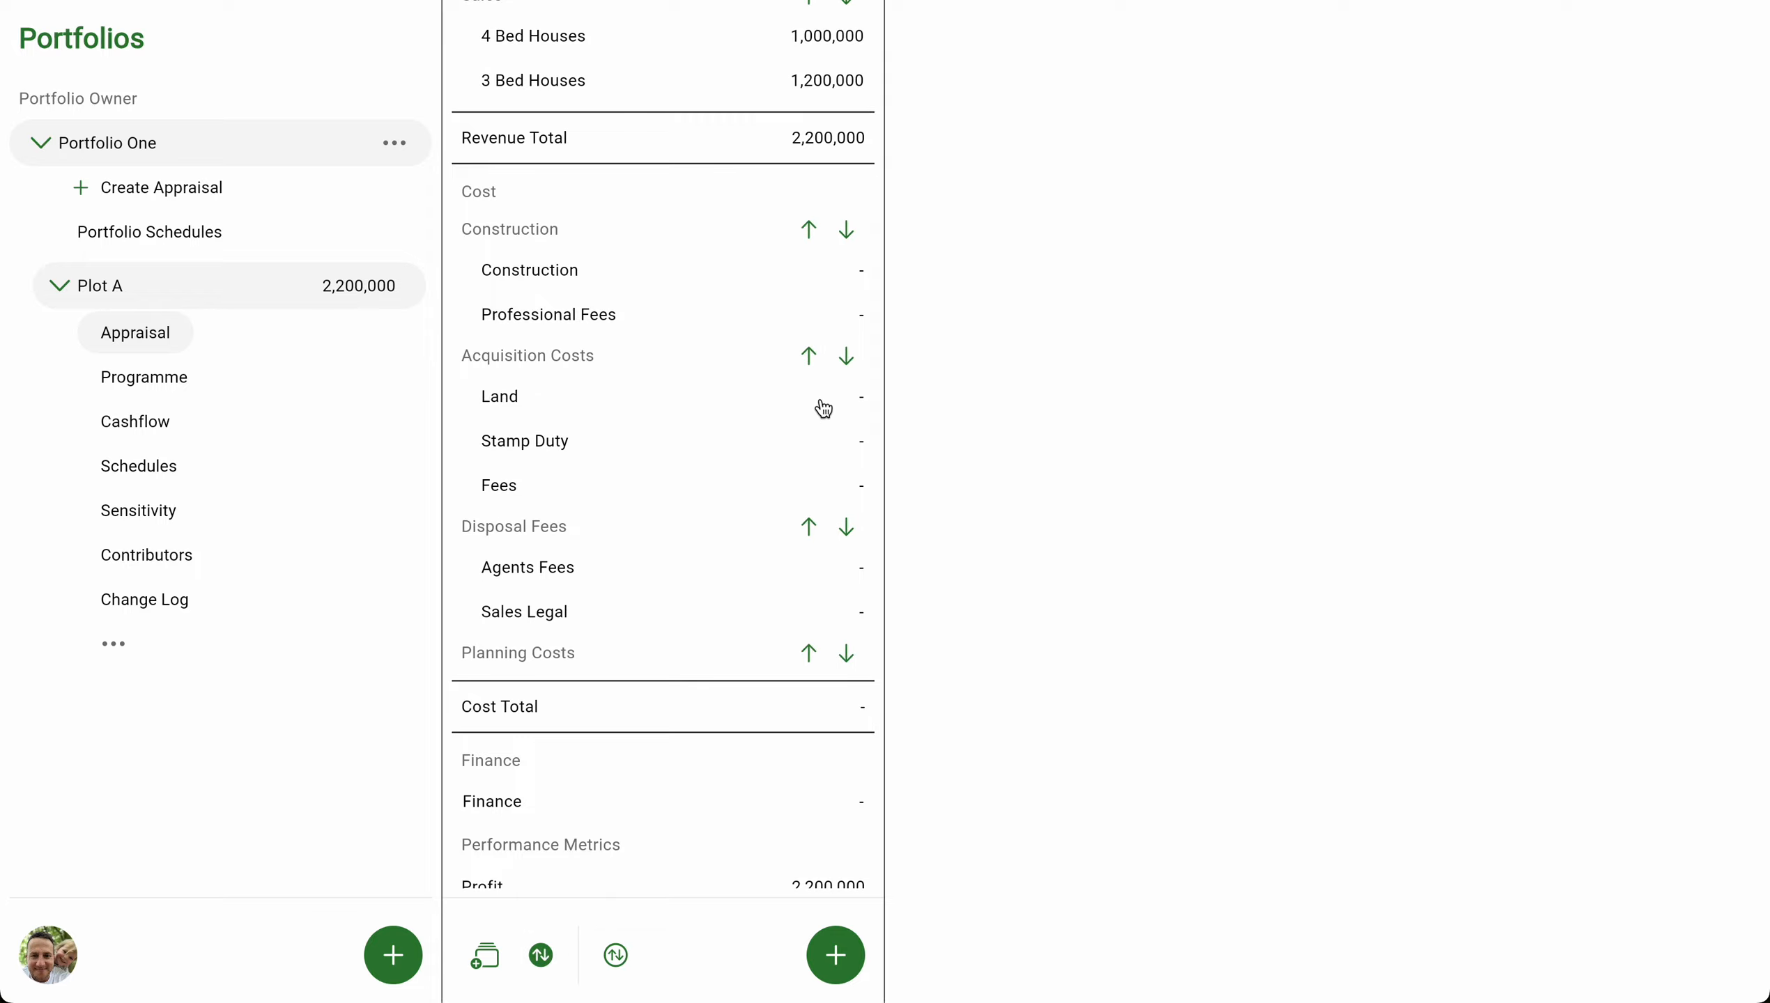
pyautogui.click(809, 355)
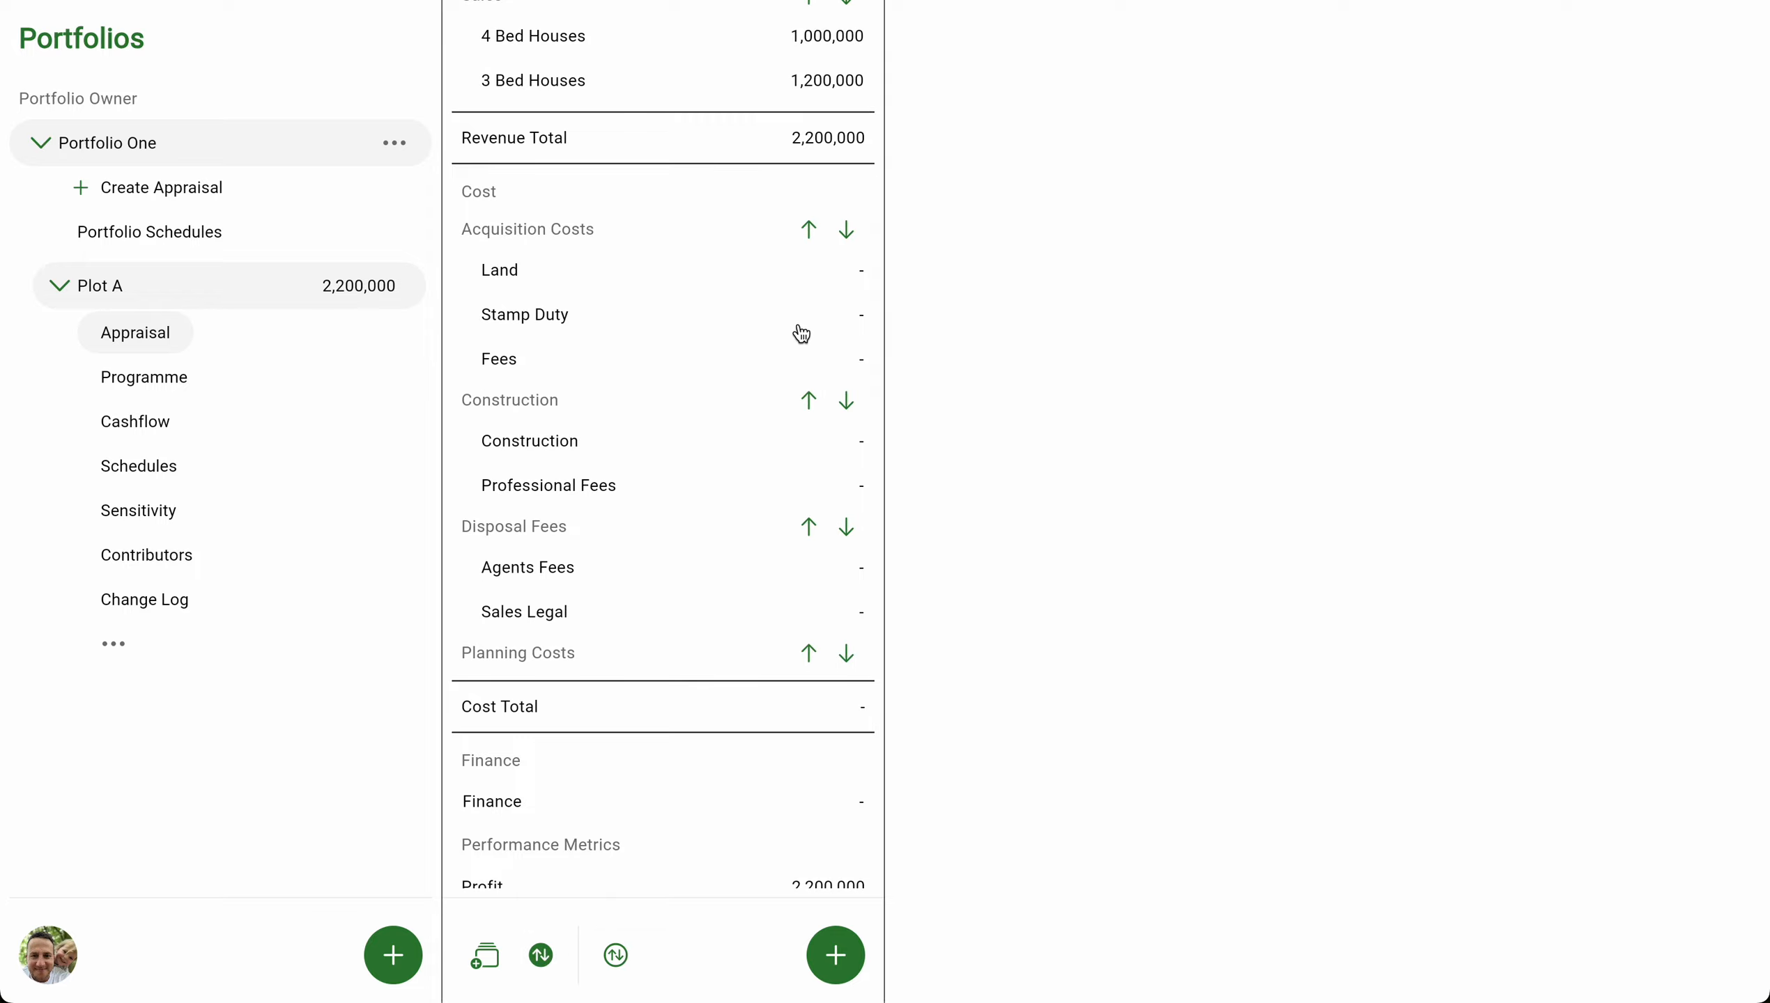
pyautogui.click(810, 654)
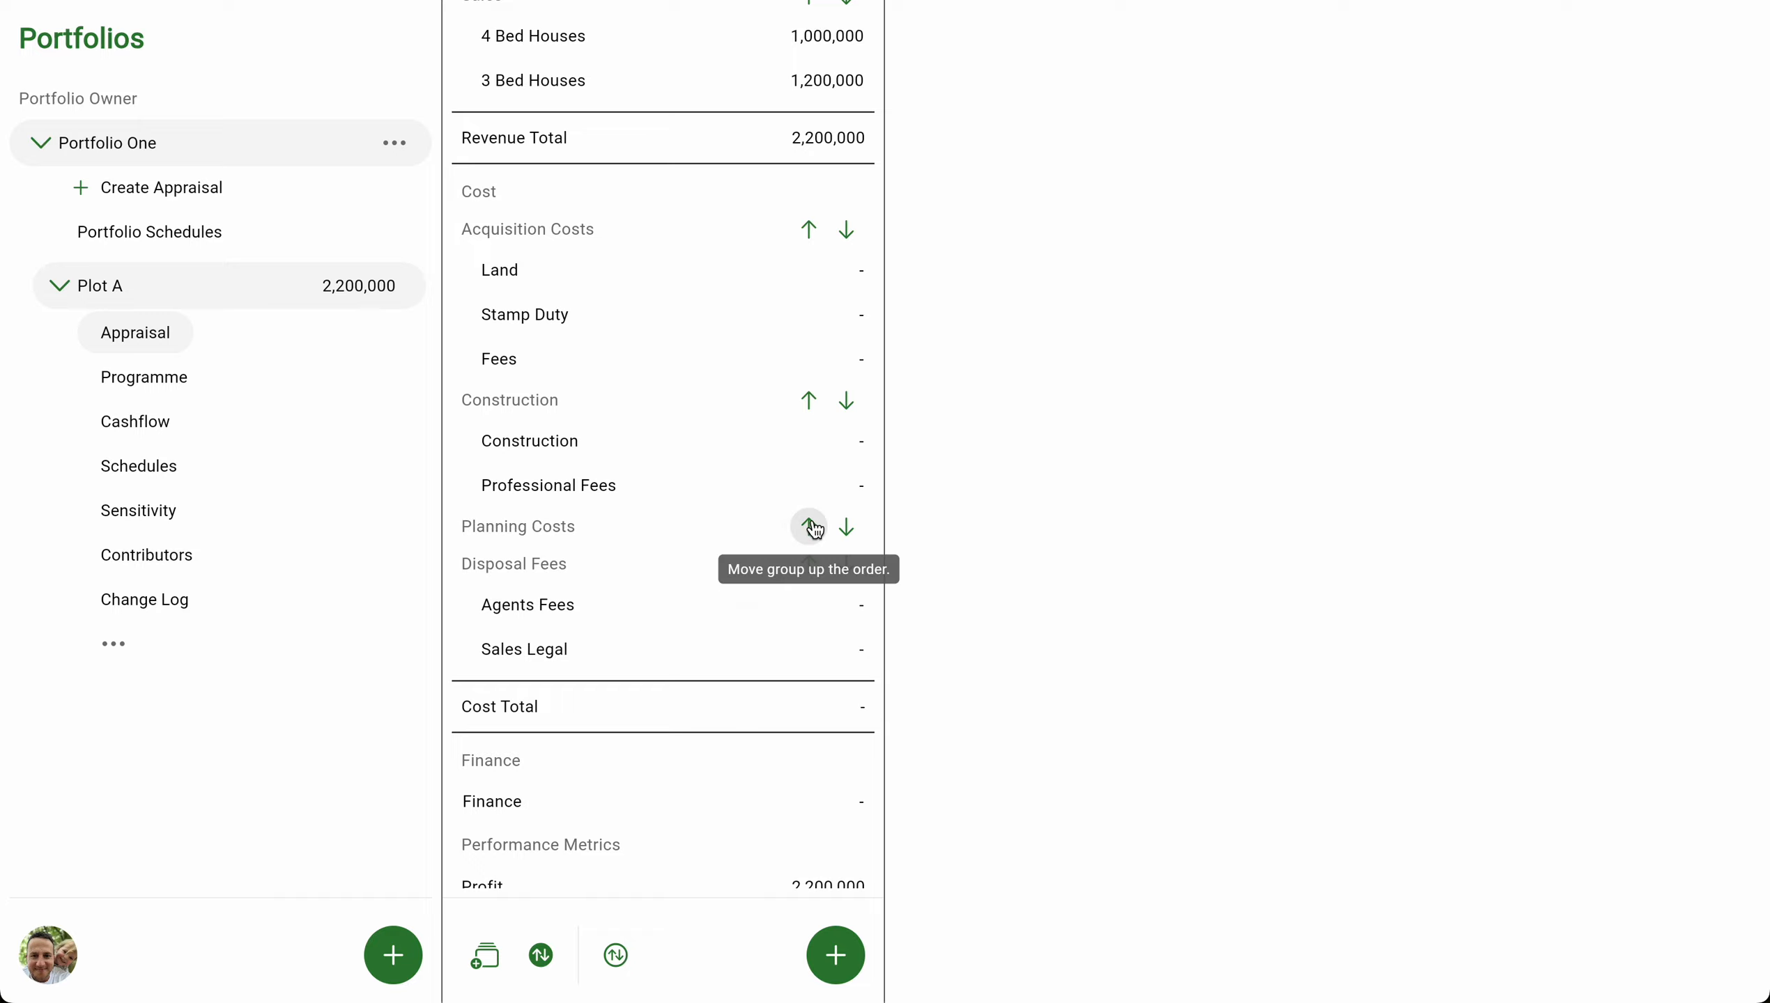
pyautogui.click(809, 527)
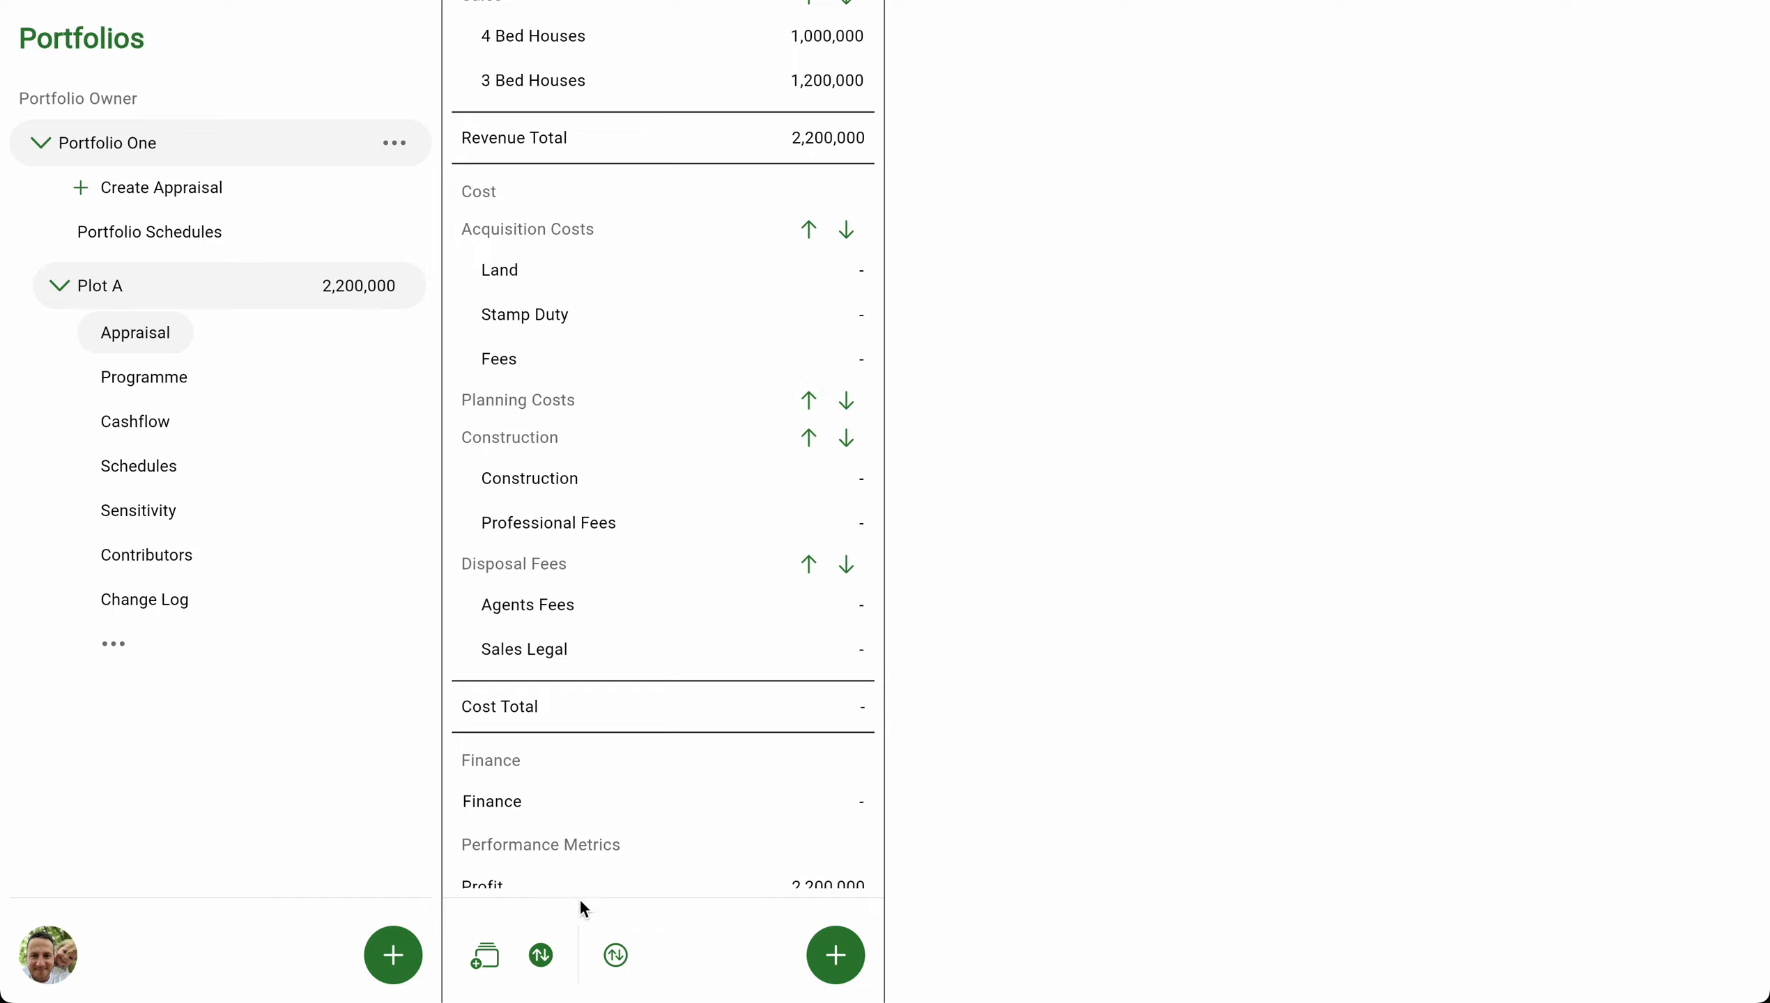
pyautogui.click(541, 955)
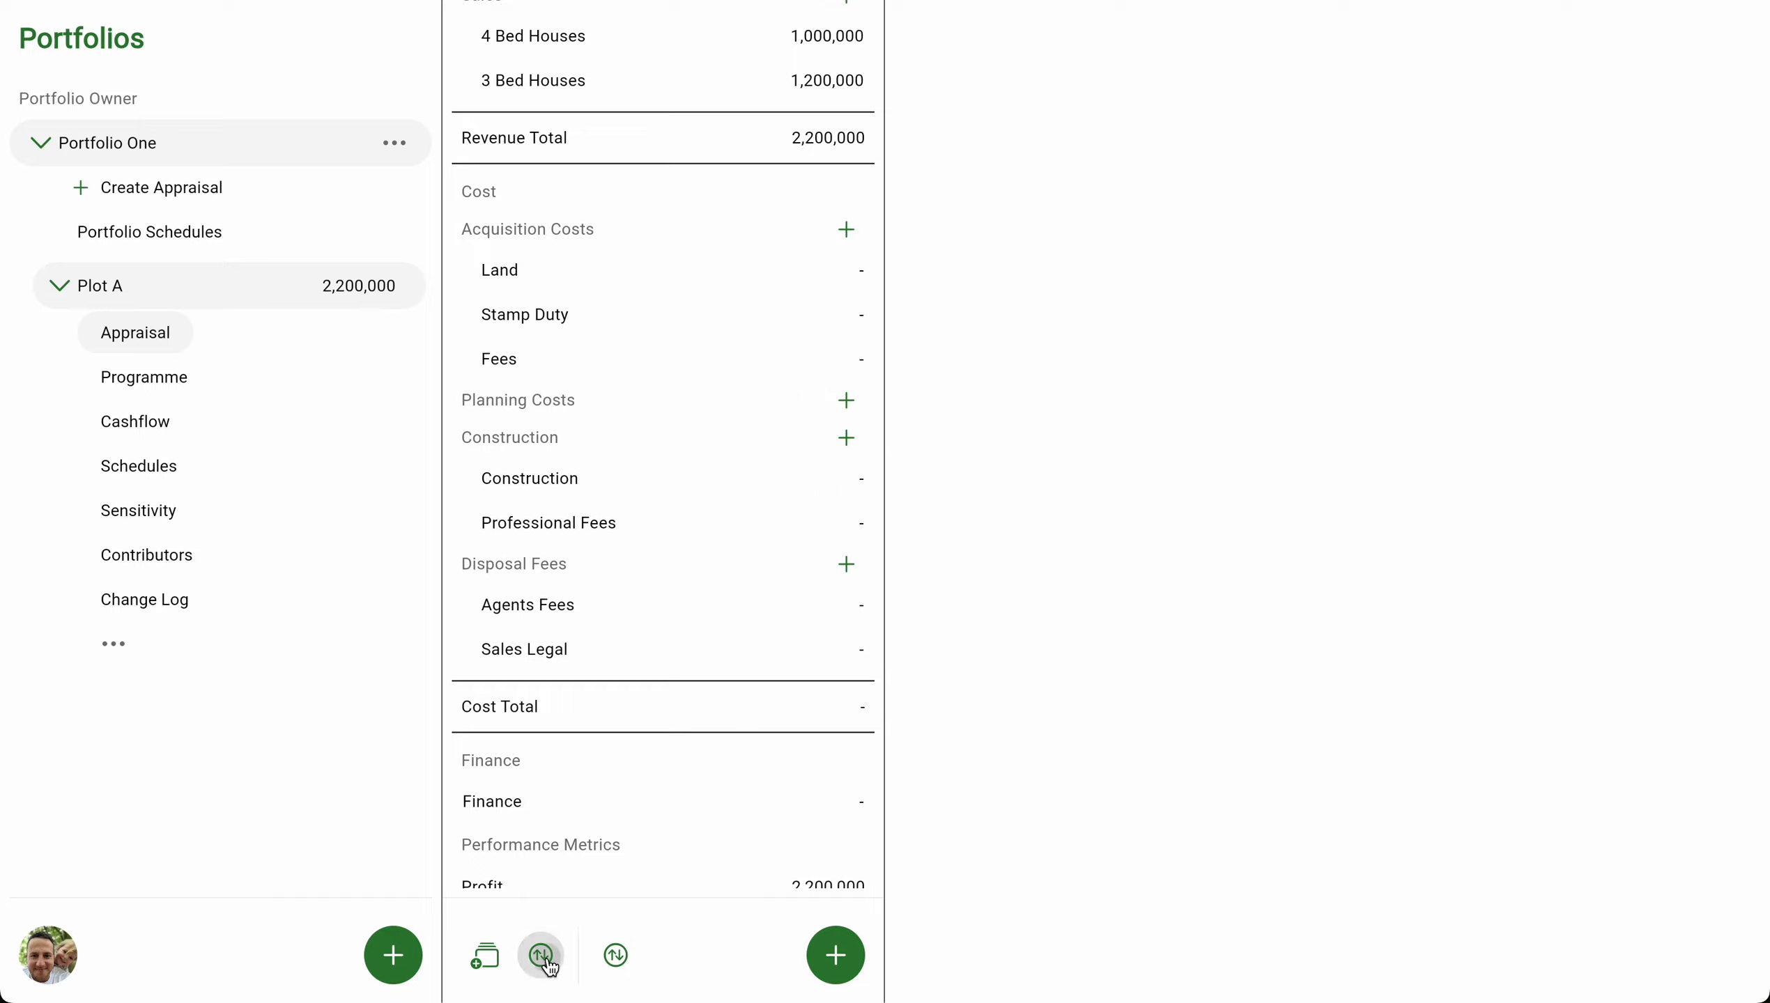
# Add a fixed cost item named Planning Consultant with a cost of 1,500 to the Planning Costs group.
pyautogui.click(609, 407)
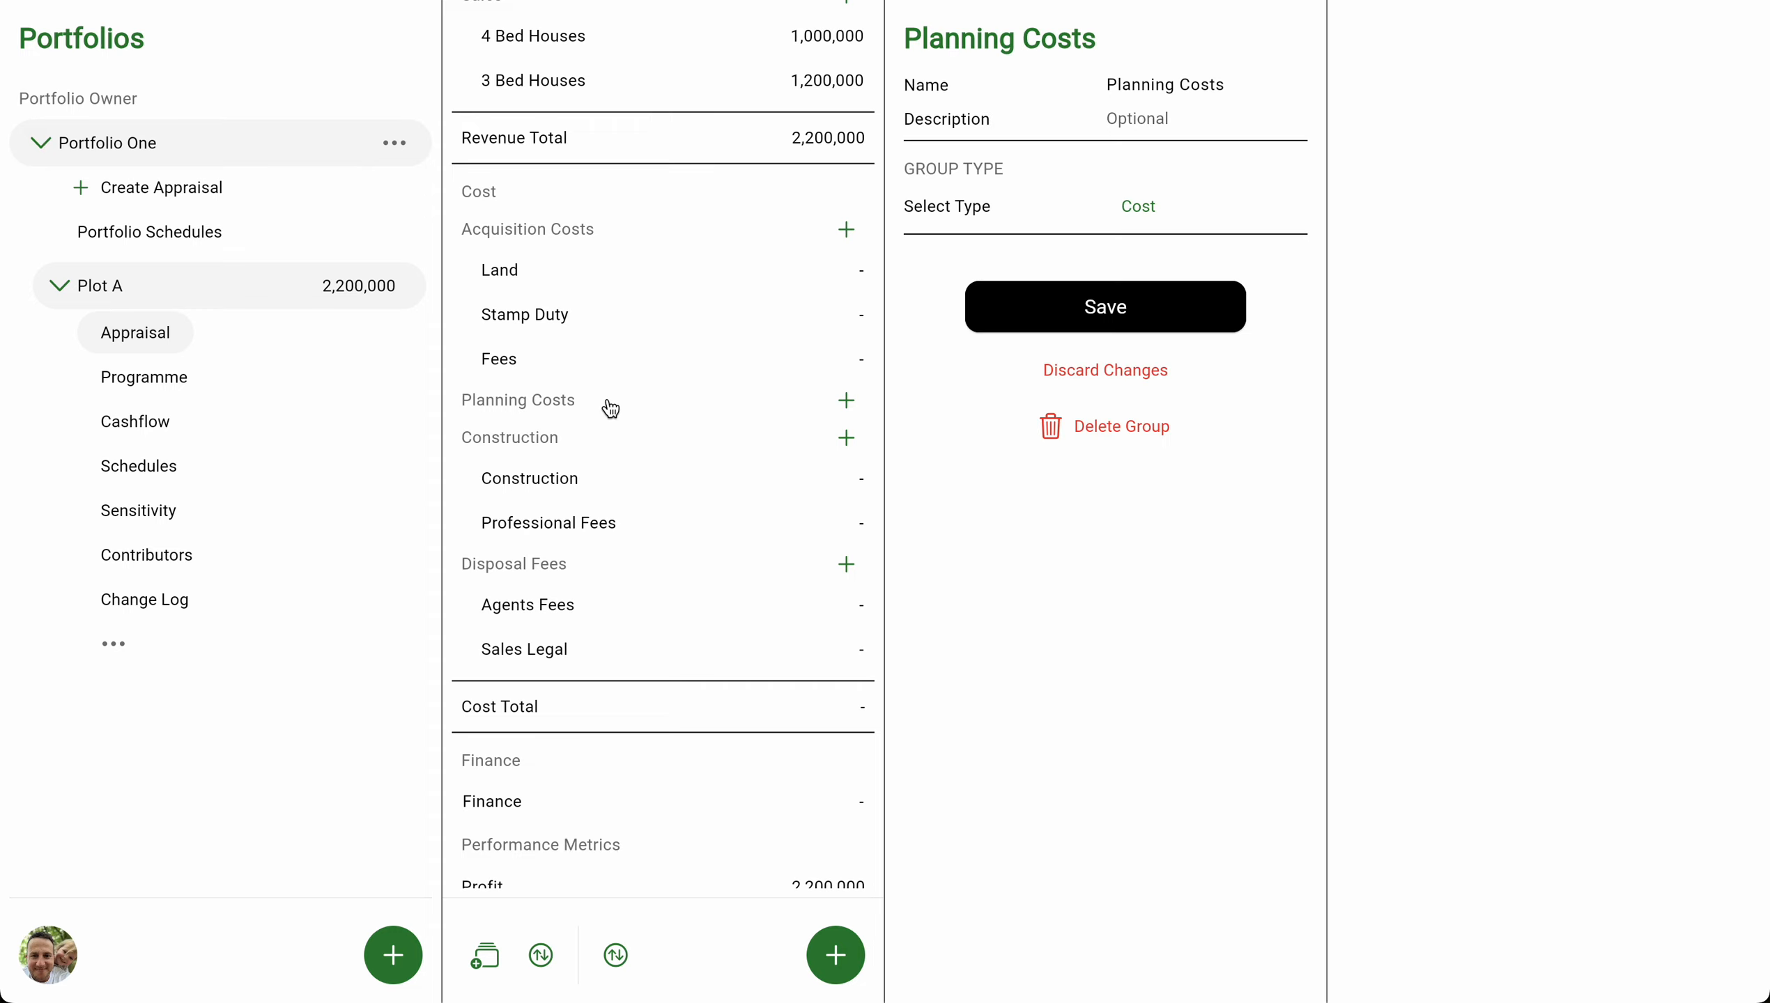
pyautogui.click(847, 400)
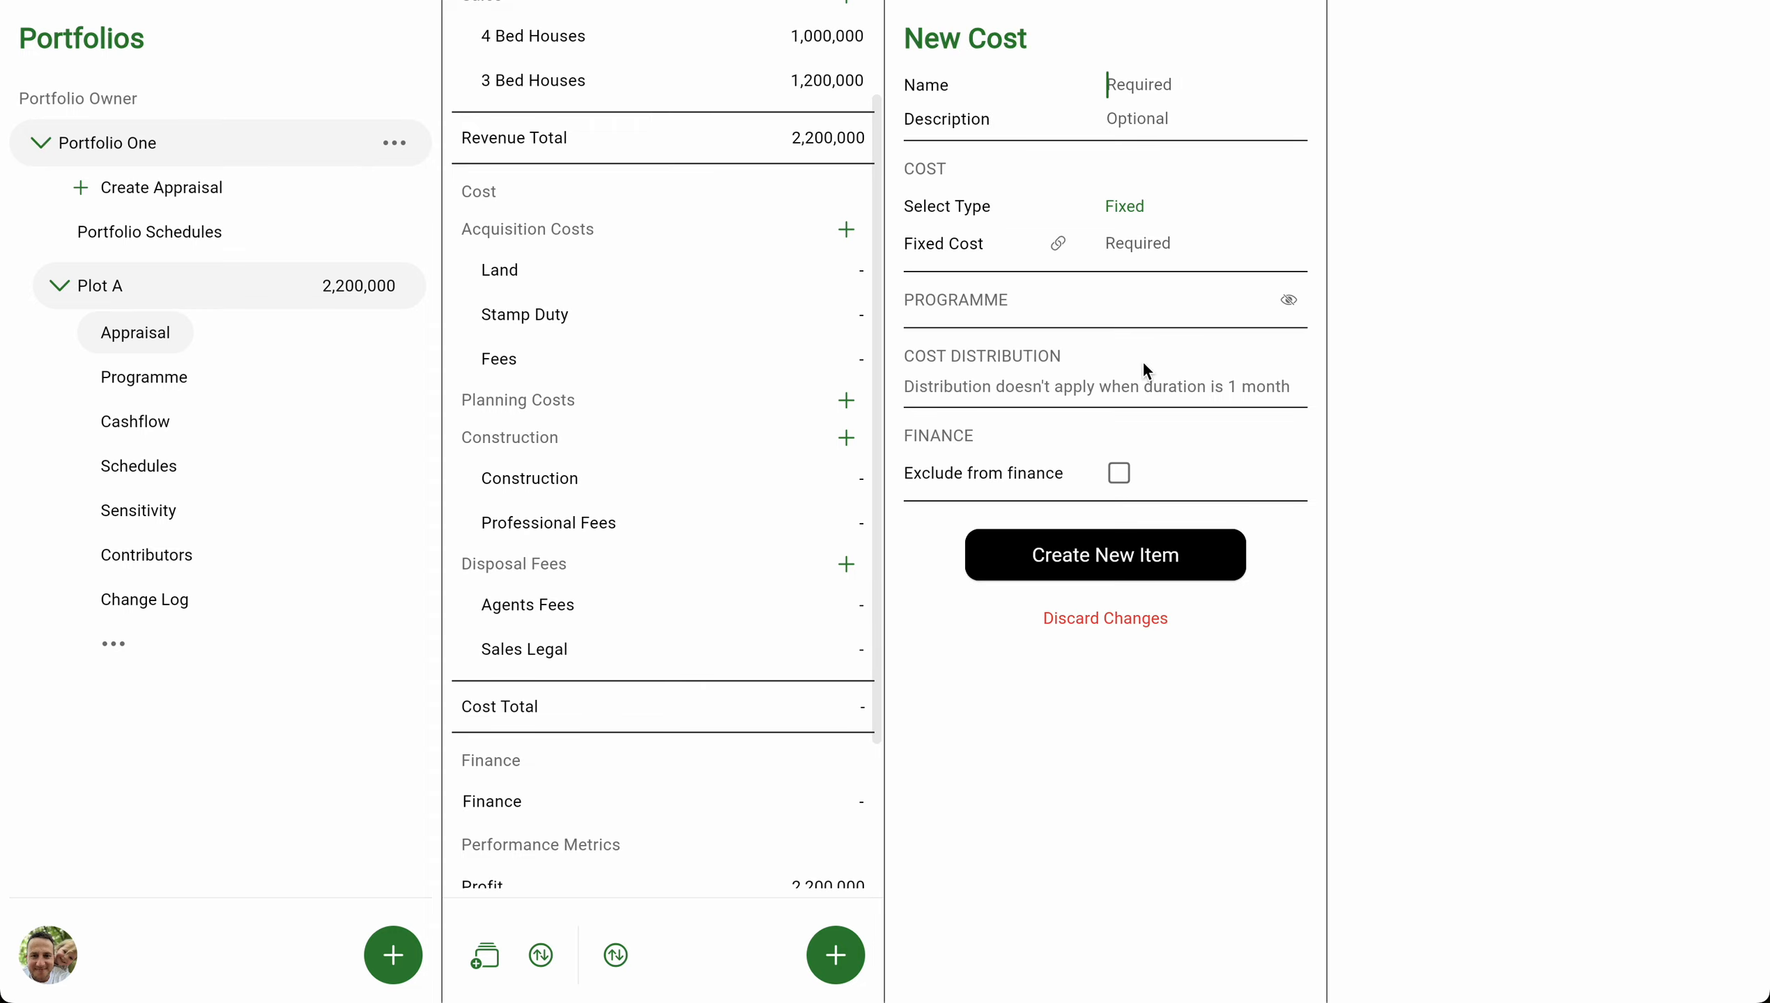
pyautogui.write('Pla')
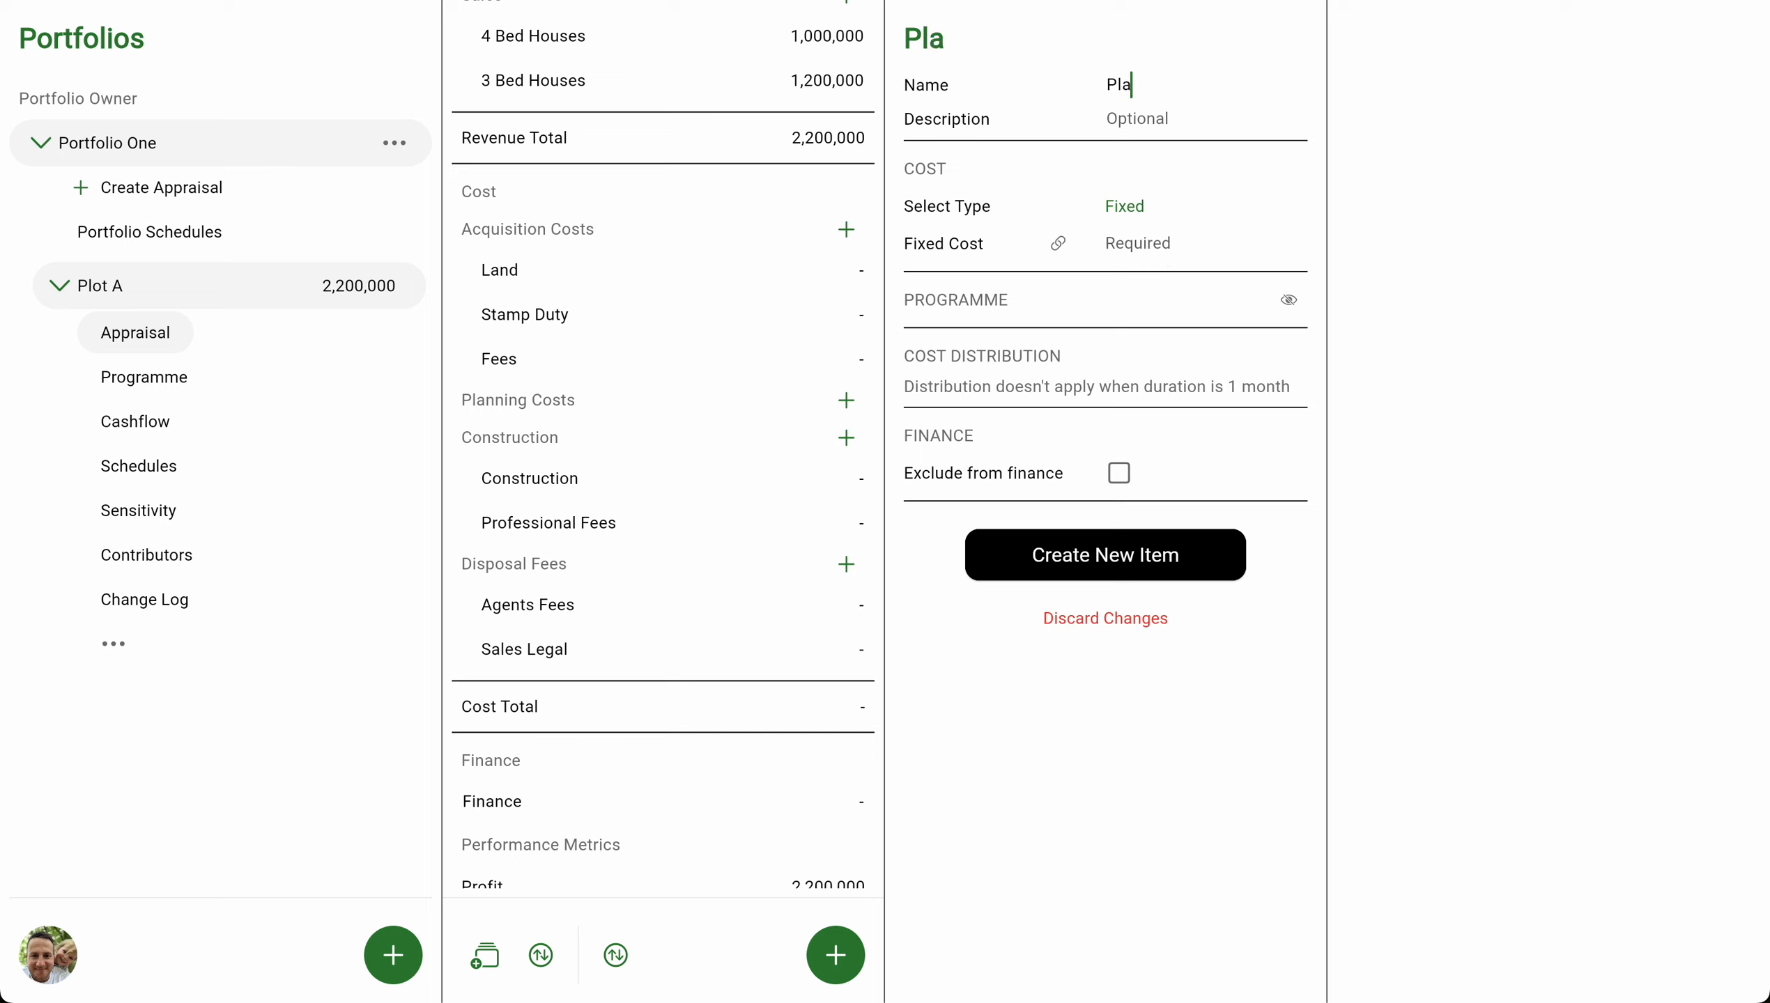
pyautogui.write('nning Consulat')
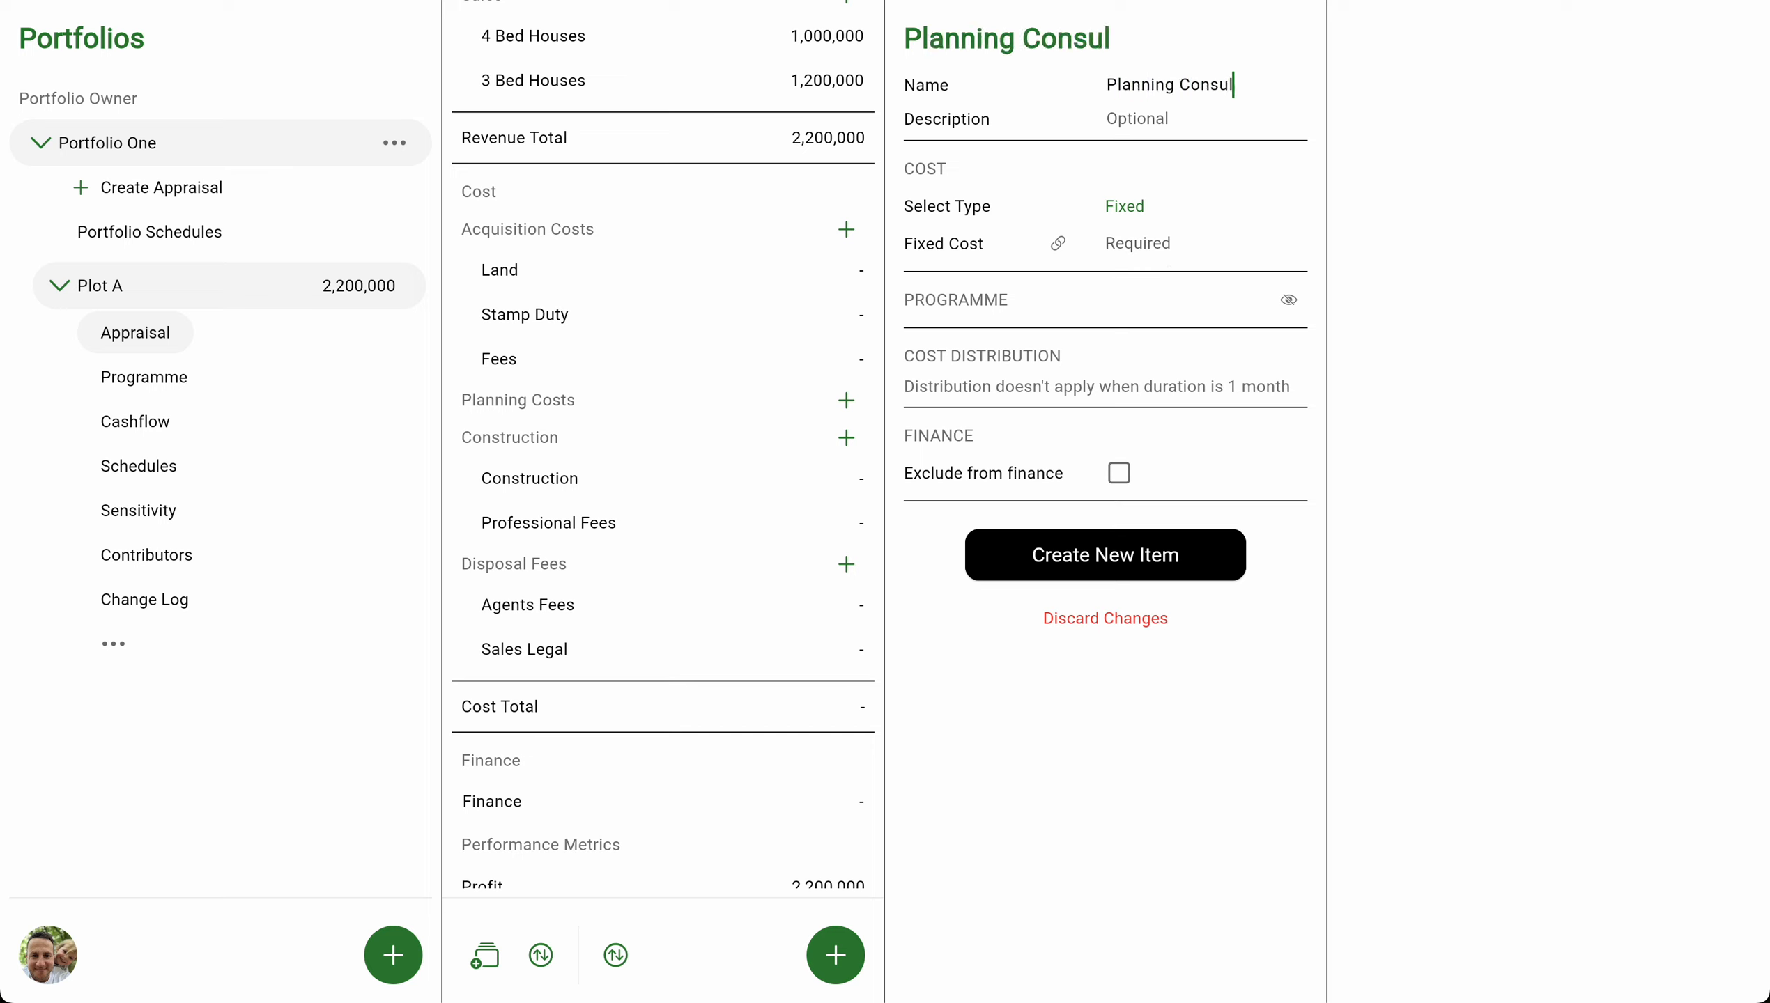
pyautogui.press('BackSpace')
pyautogui.press('BackSpace')
pyautogui.write('tant')
pyautogui.click(1159, 251)
pyautogui.write('1500')
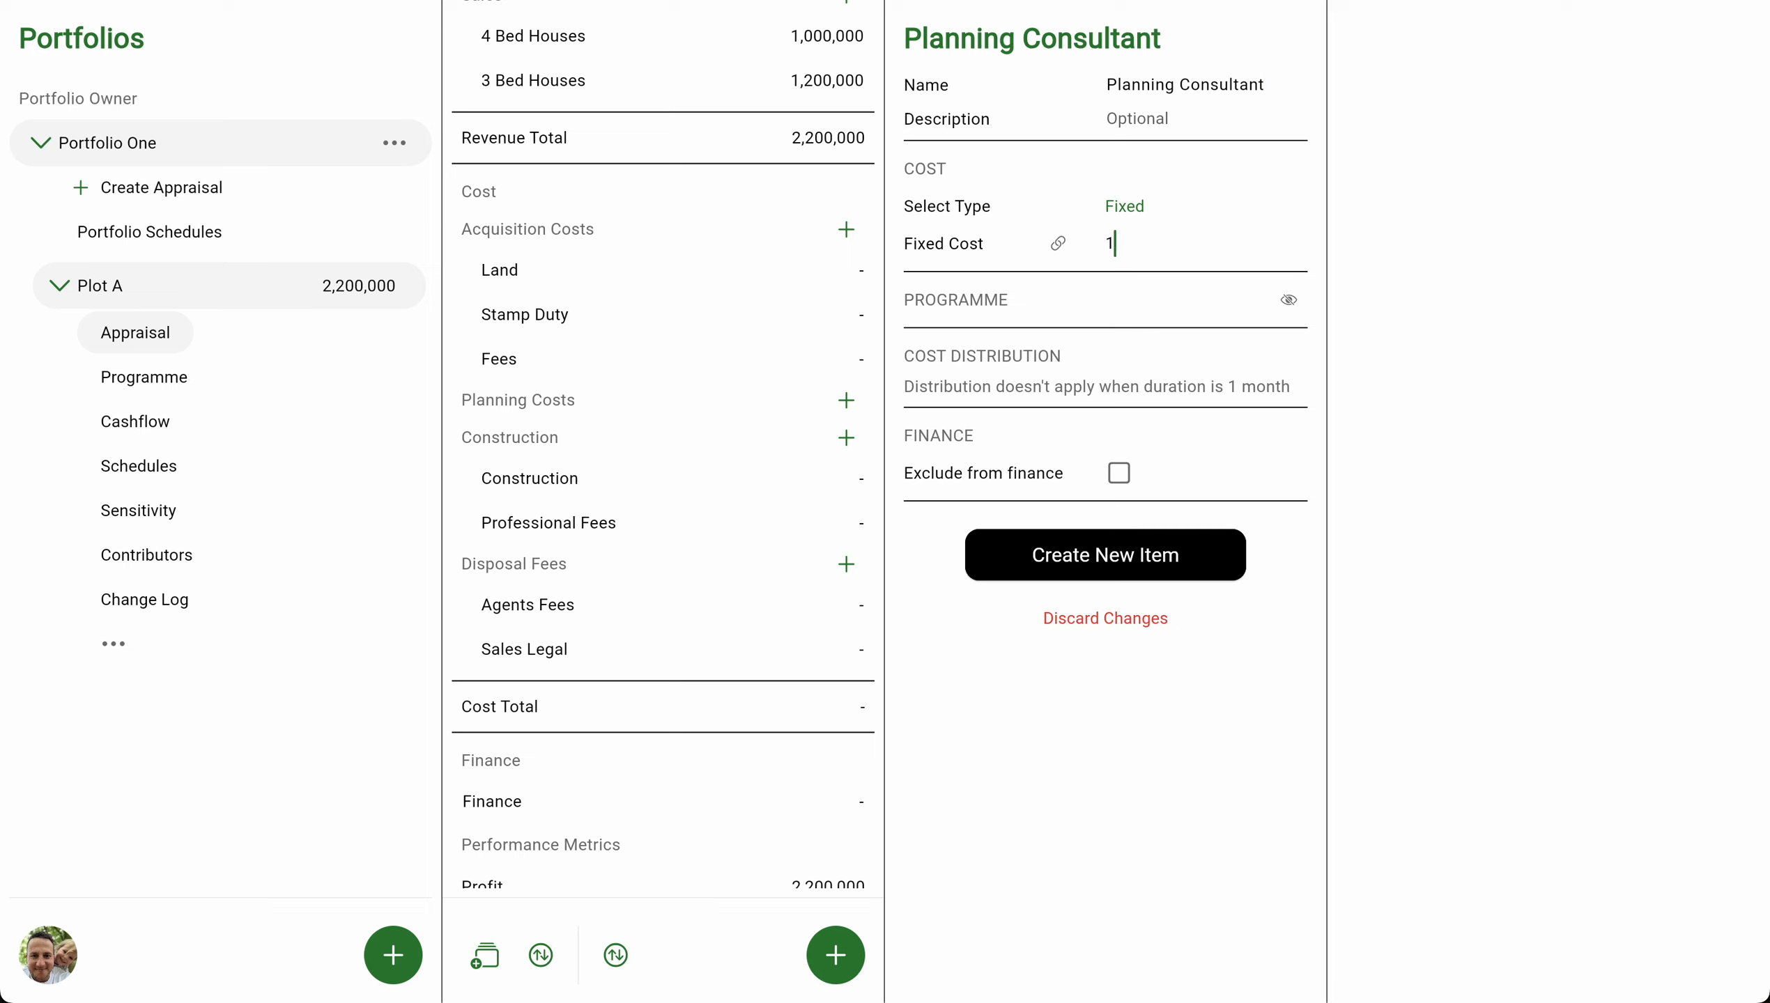
pyautogui.click(1124, 542)
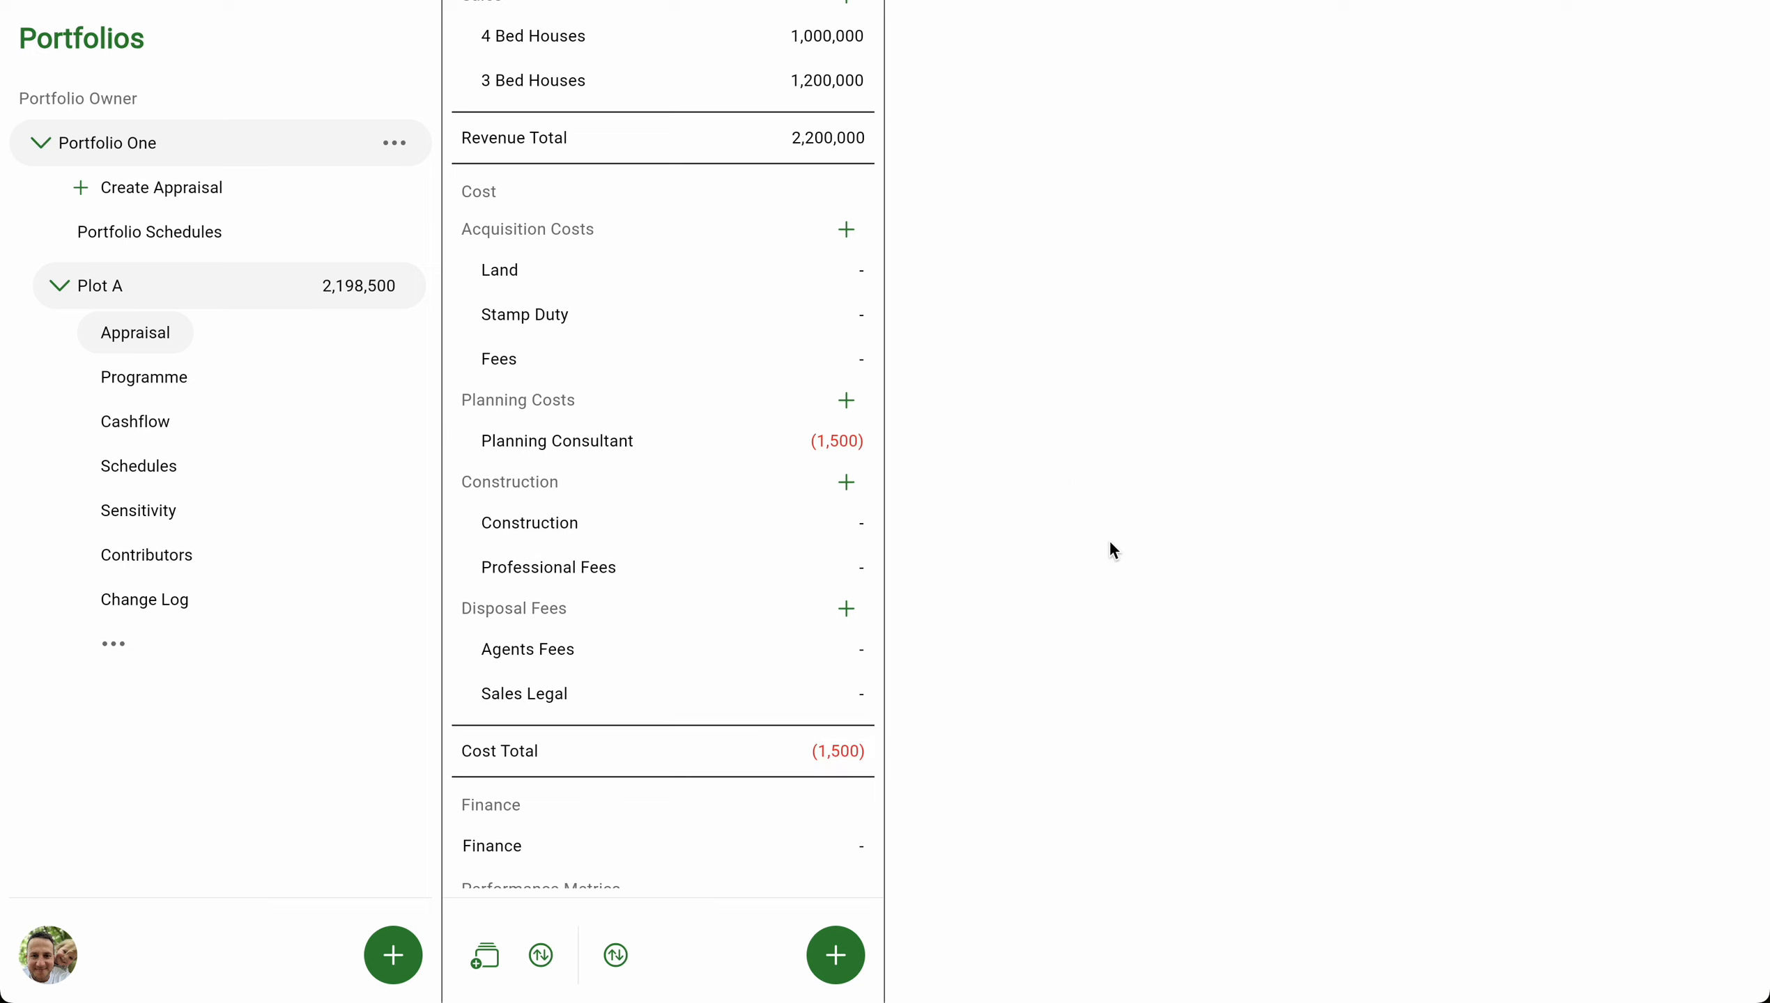
# Add a fixed cost item named Design Fees with a cost of 10,000 to the Planning Costs group.
pyautogui.click(847, 401)
pyautogui.click(1118, 95)
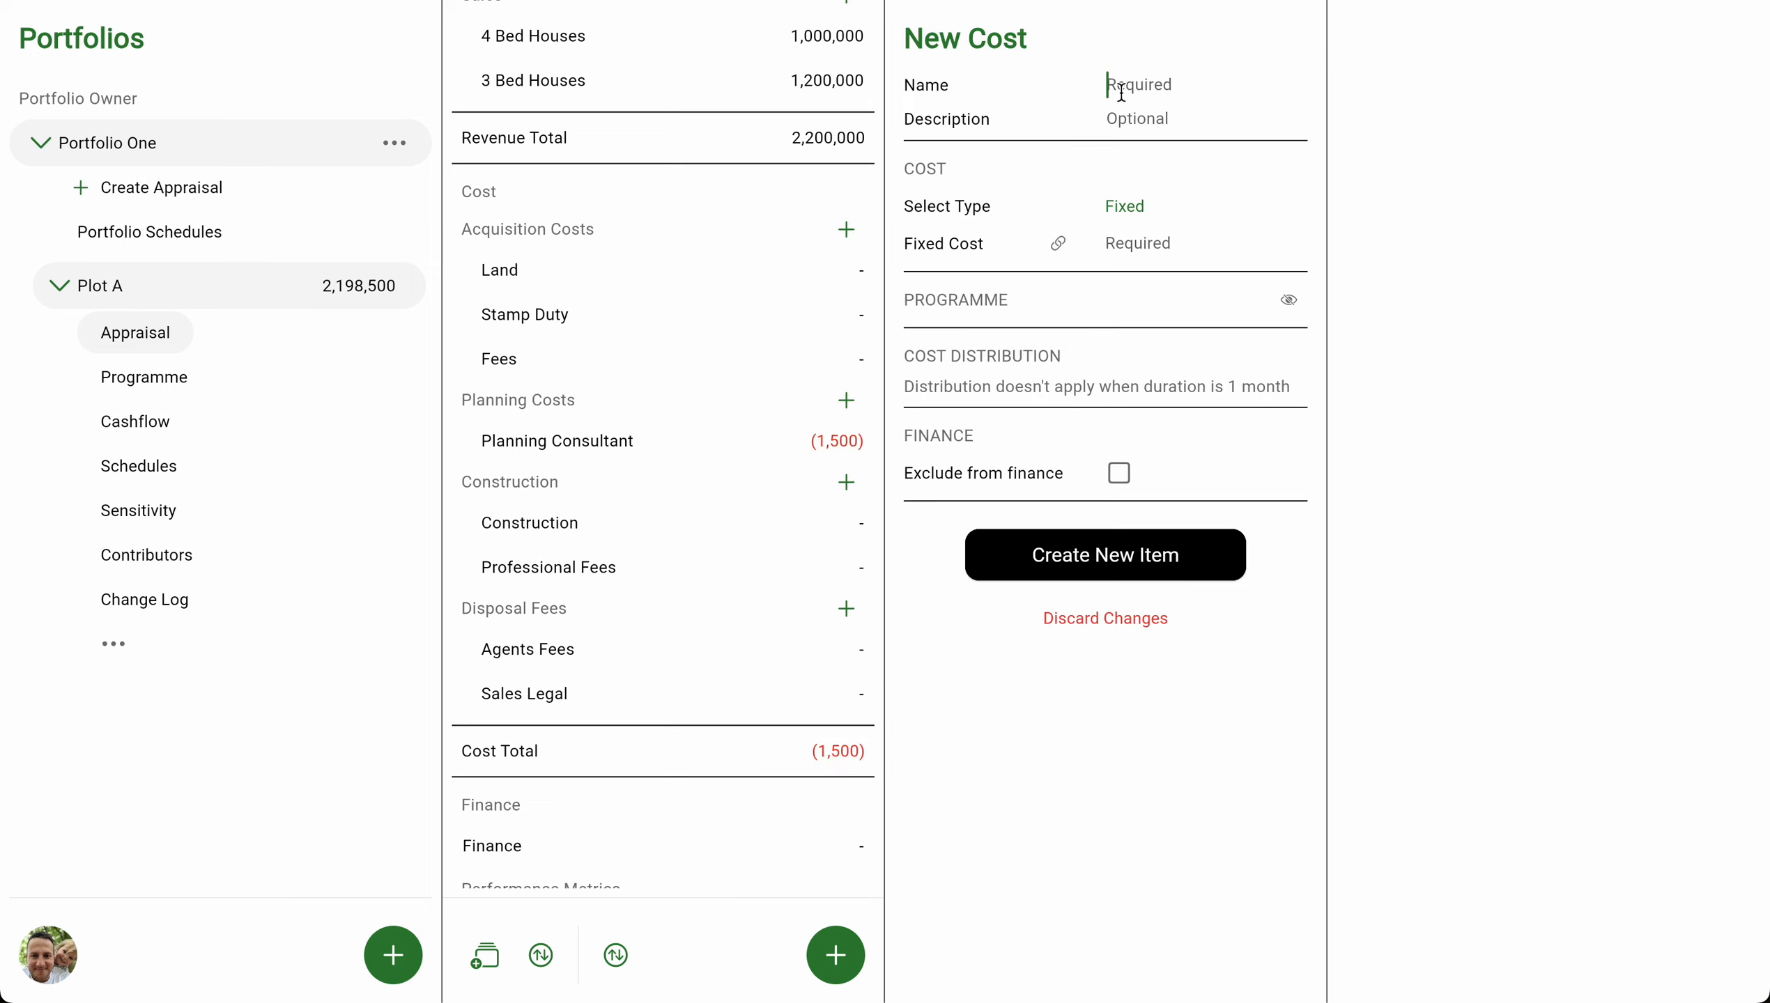
pyautogui.write('Design')
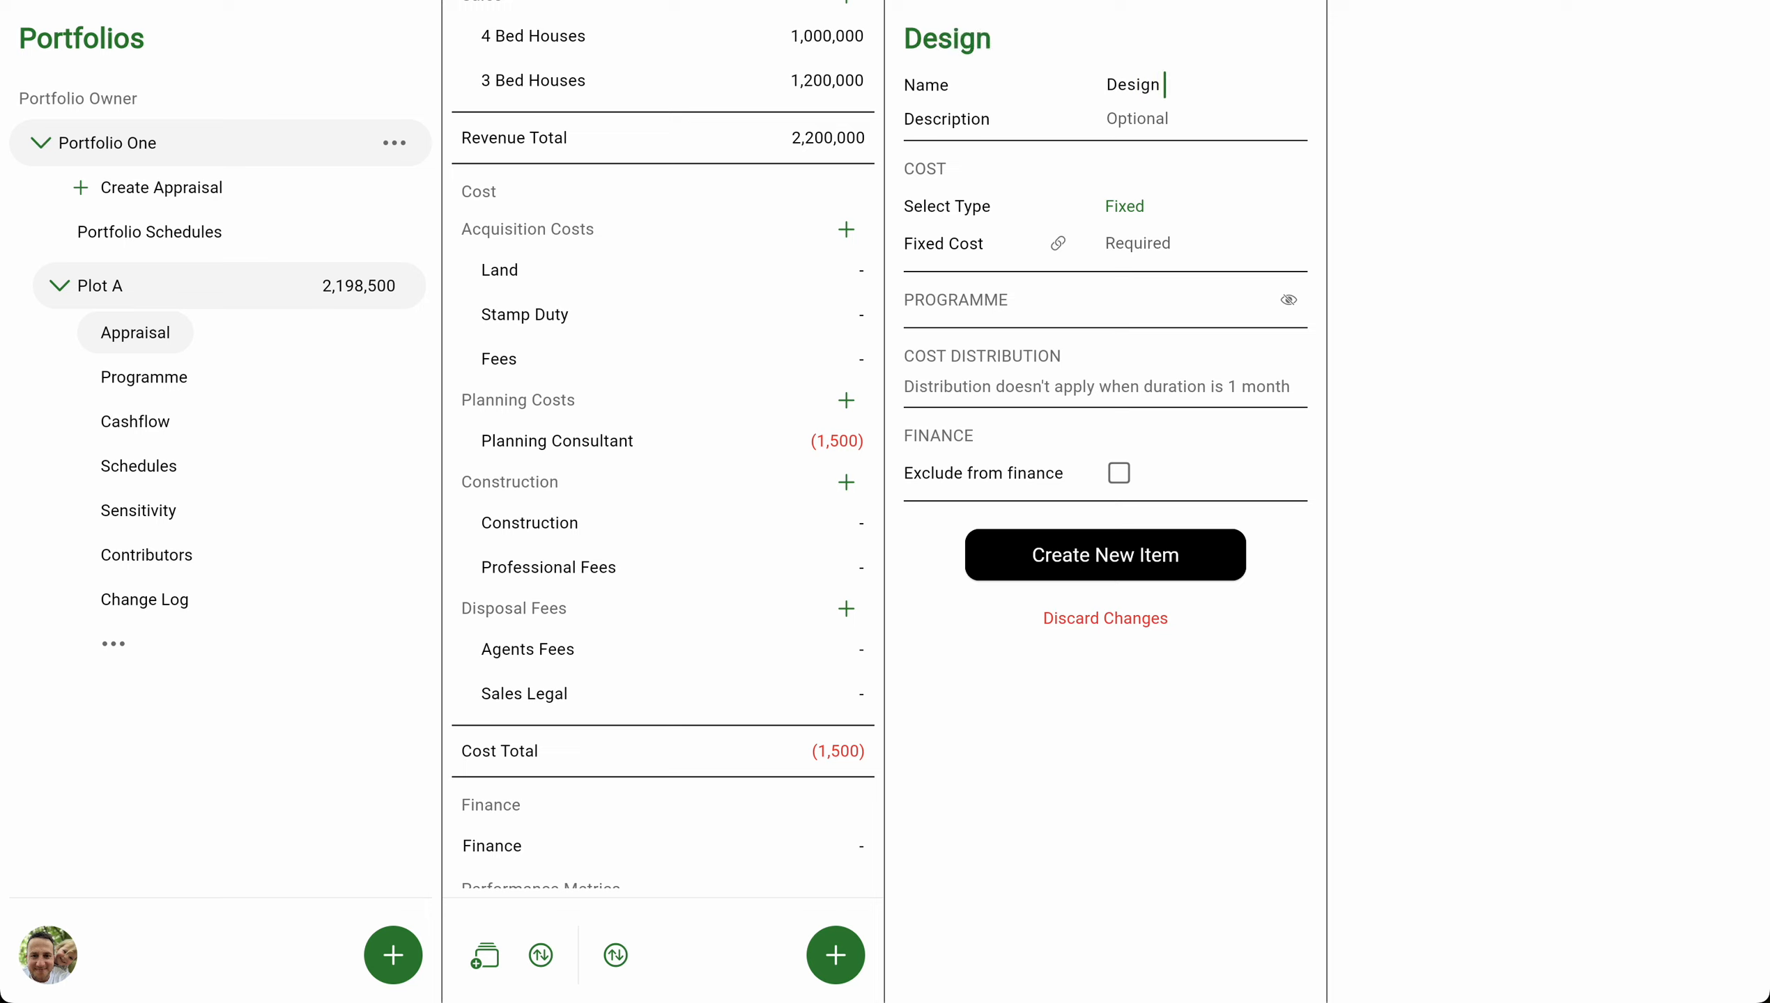
pyautogui.write(' Fees')
pyautogui.click(1128, 256)
pyautogui.write('100000')
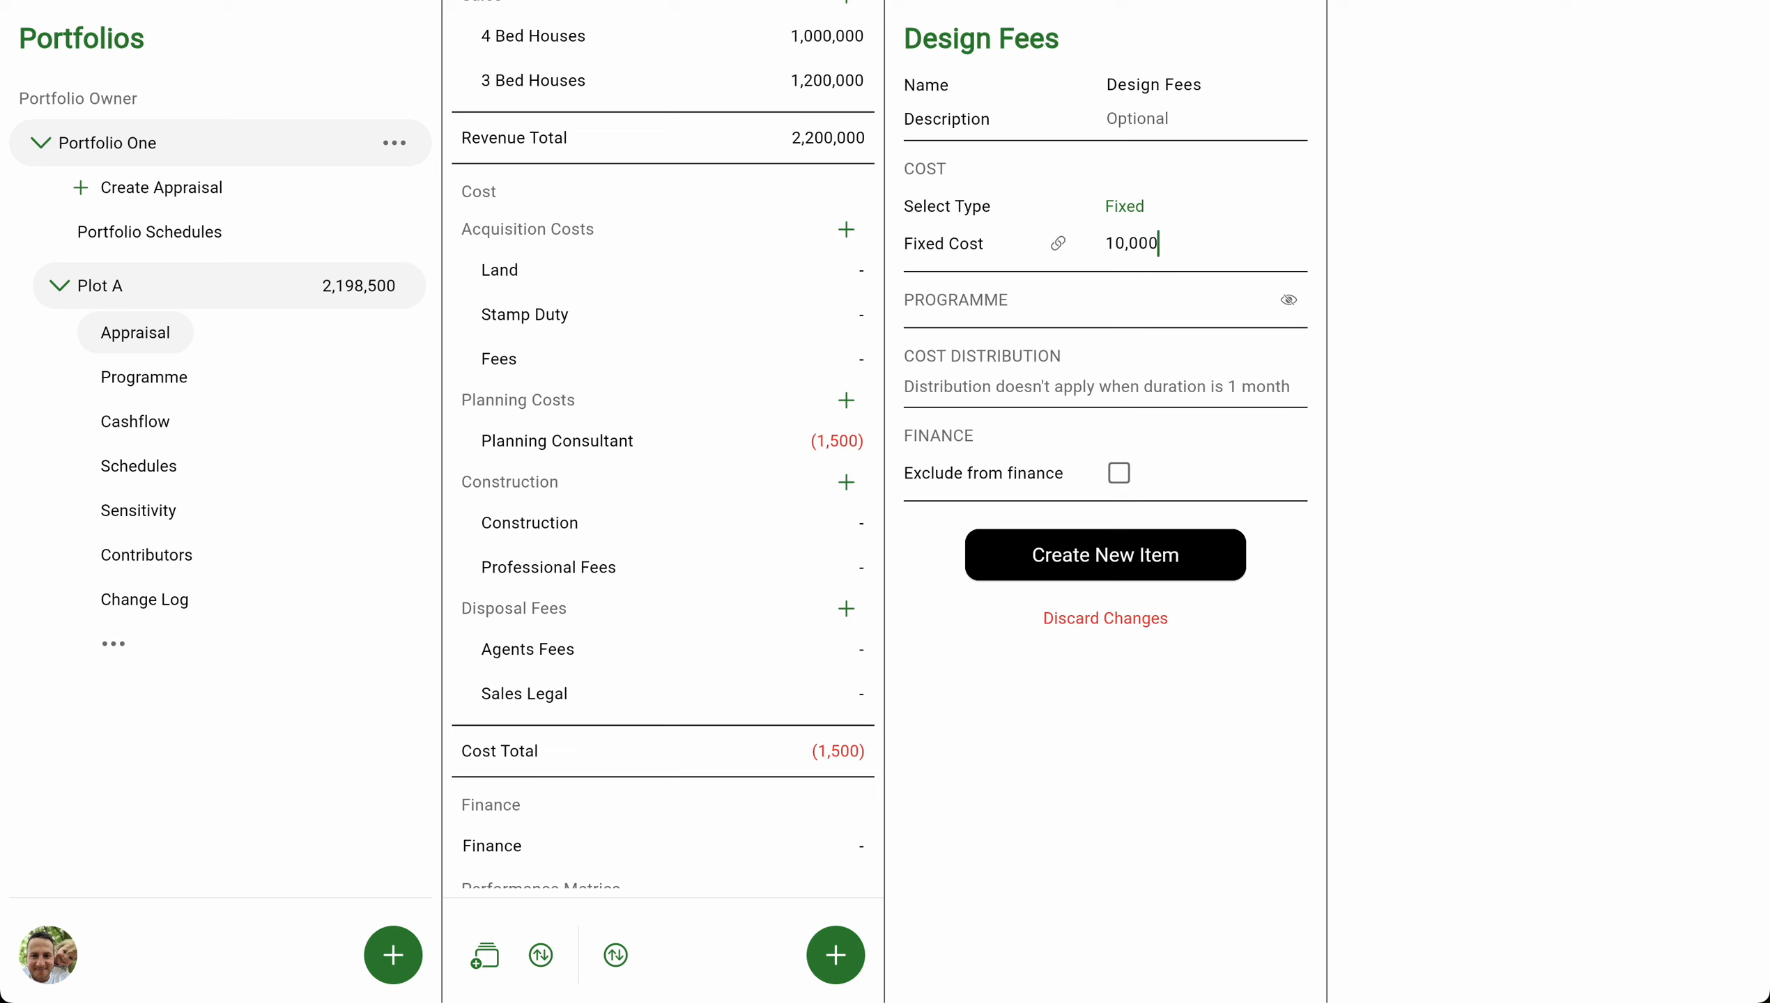
pyautogui.click(1143, 571)
# Add a fixed cost item named Planning Fees with a cost of 2,500 to the Planning Costs group.
pyautogui.click(846, 400)
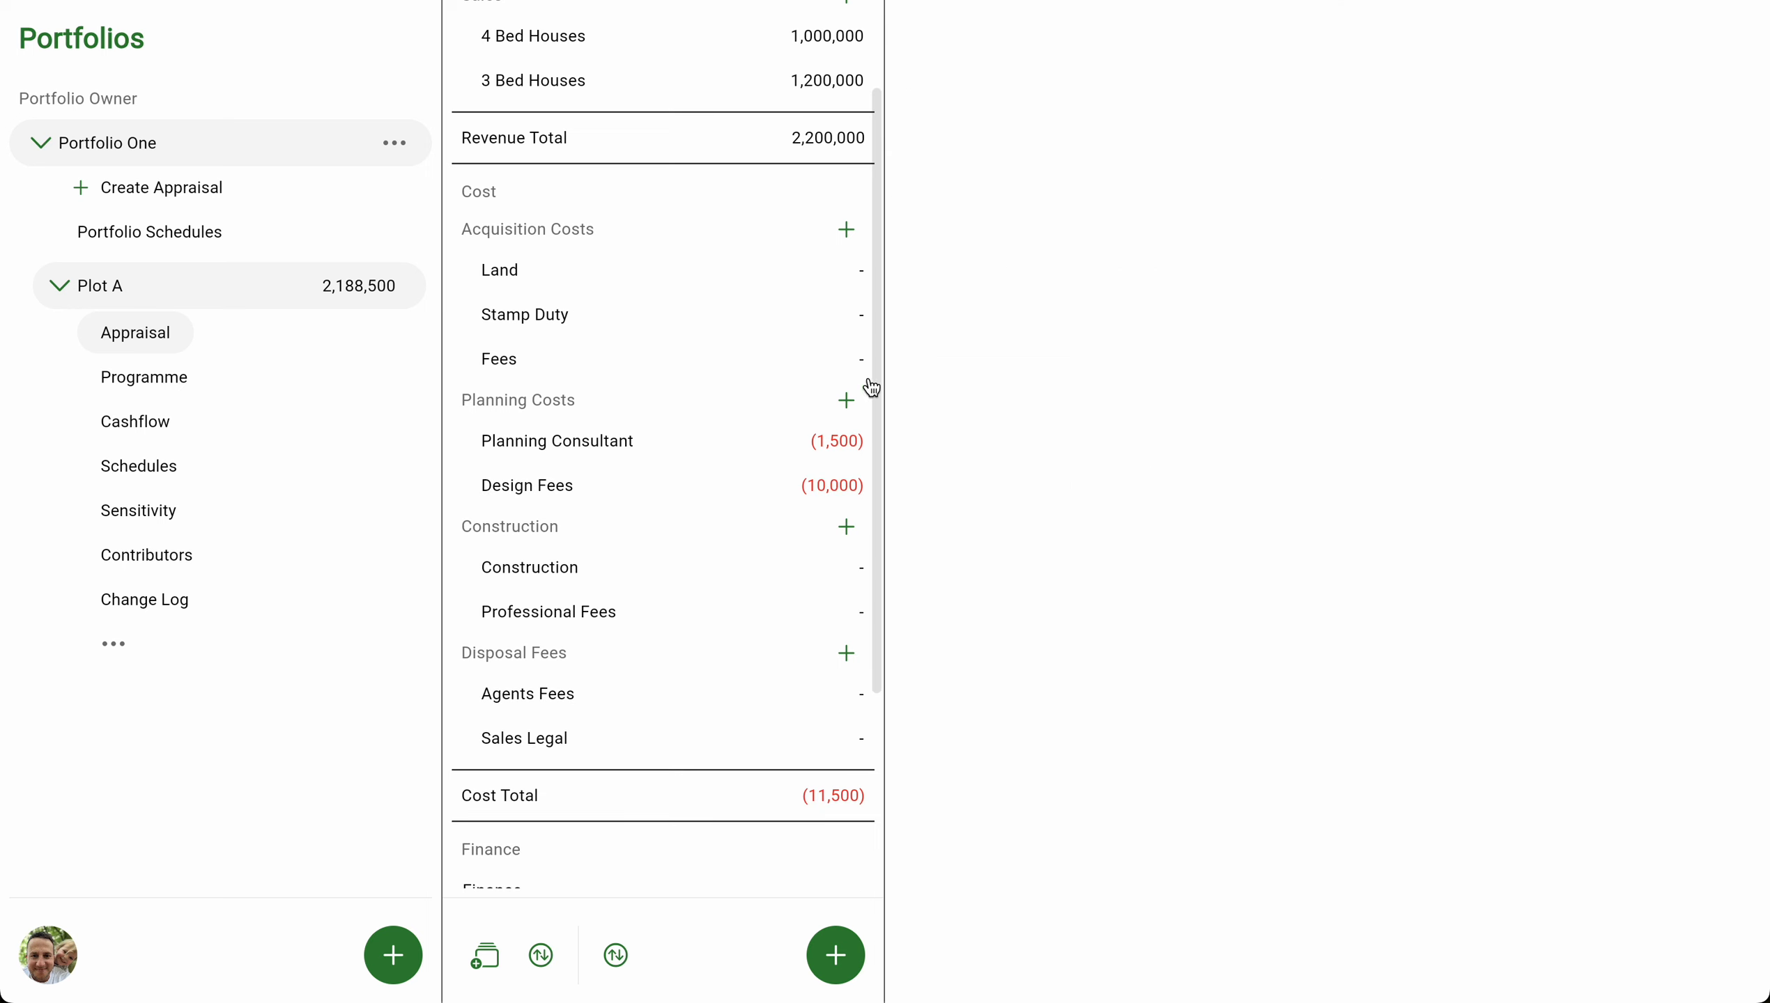
pyautogui.write('Pla')
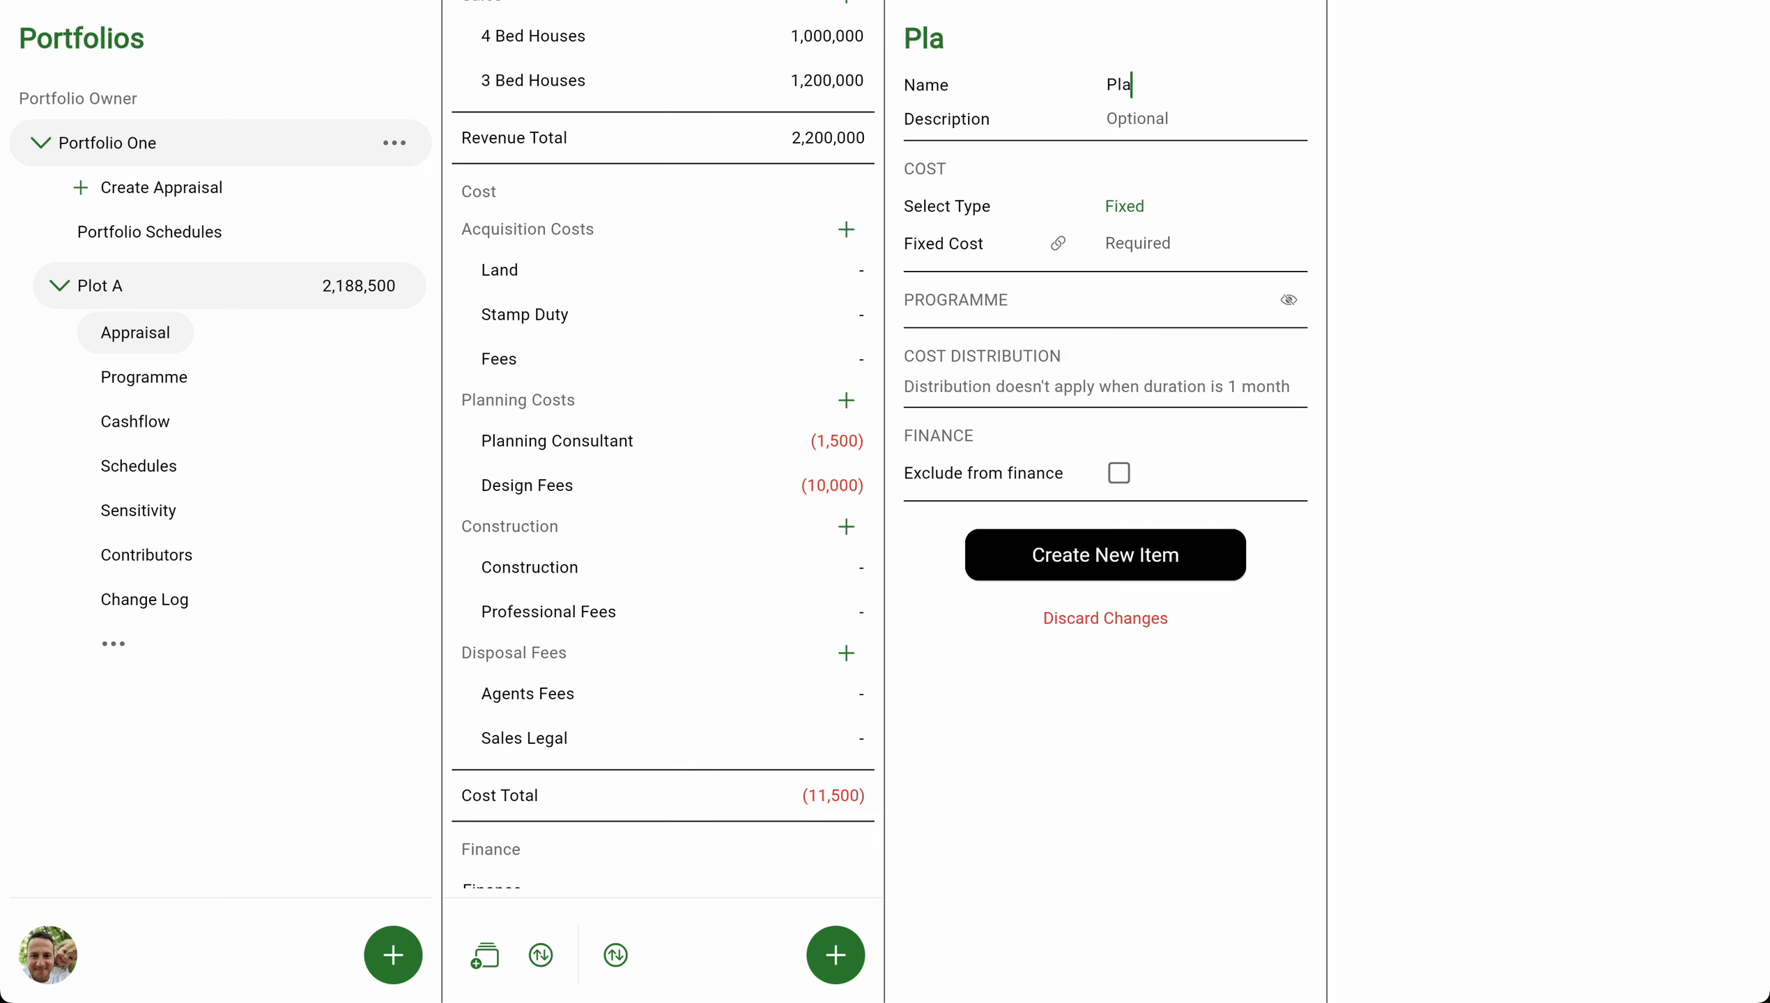
pyautogui.write('nning Fees')
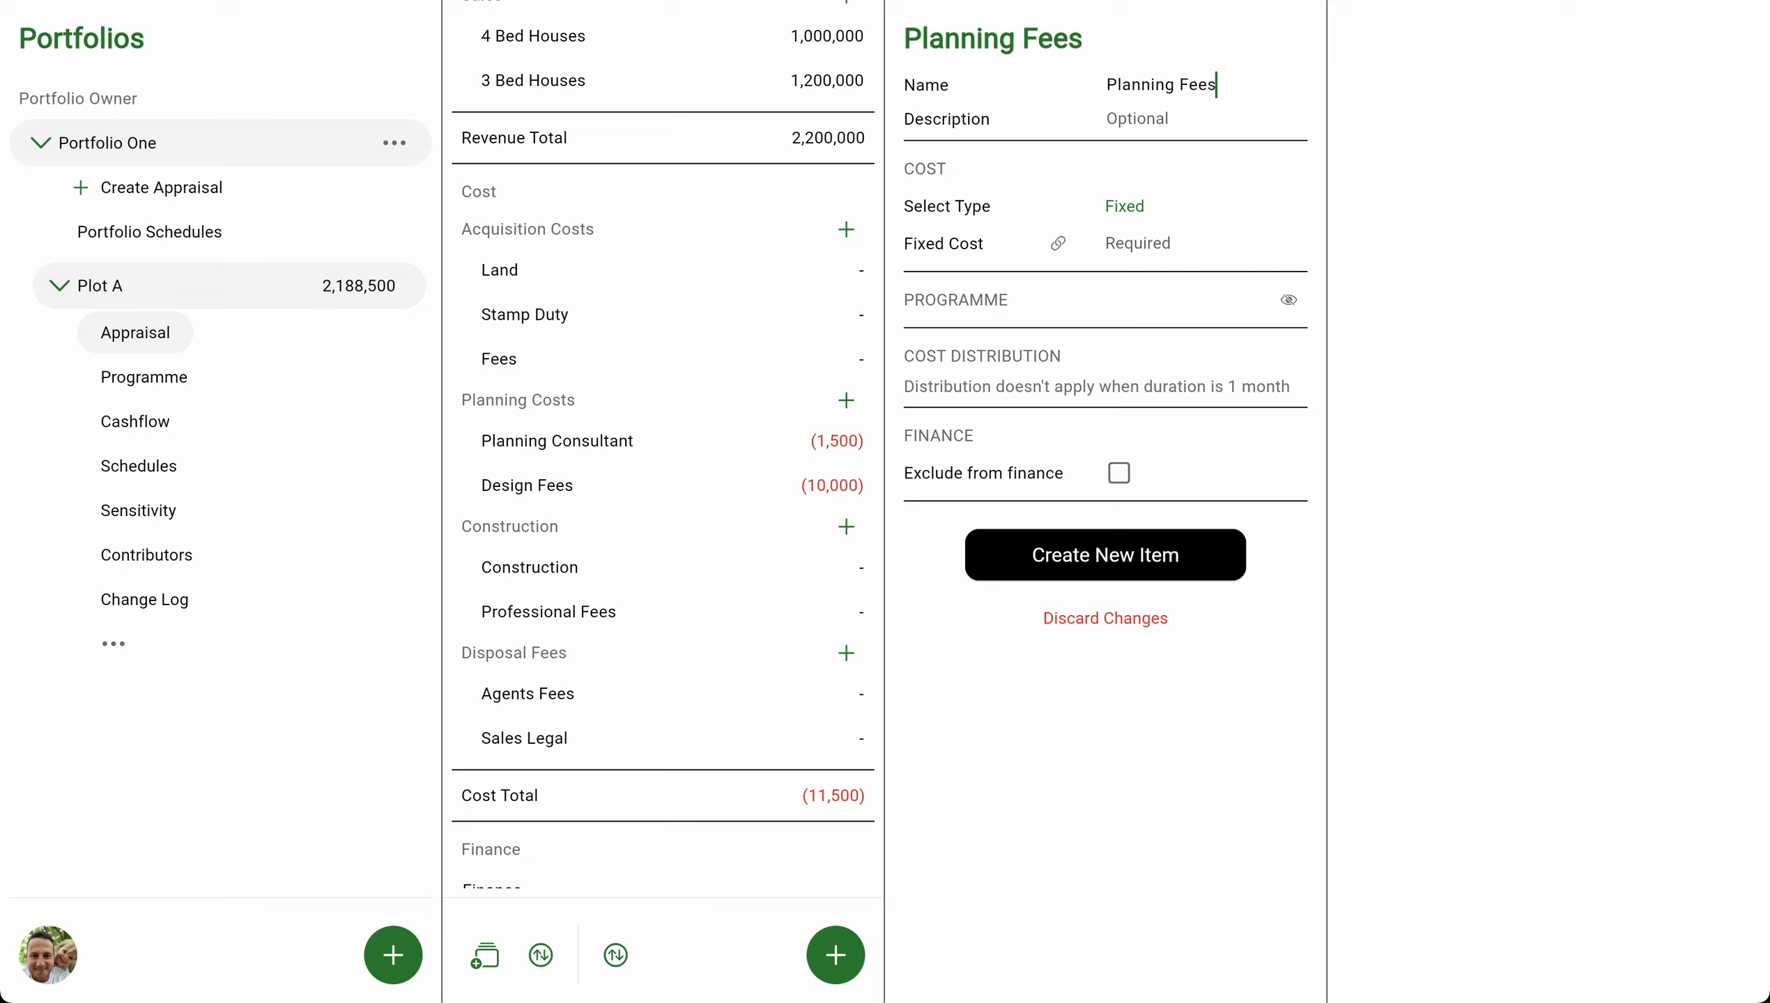
pyautogui.click(1162, 243)
pyautogui.write('2500')
pyautogui.click(1146, 555)
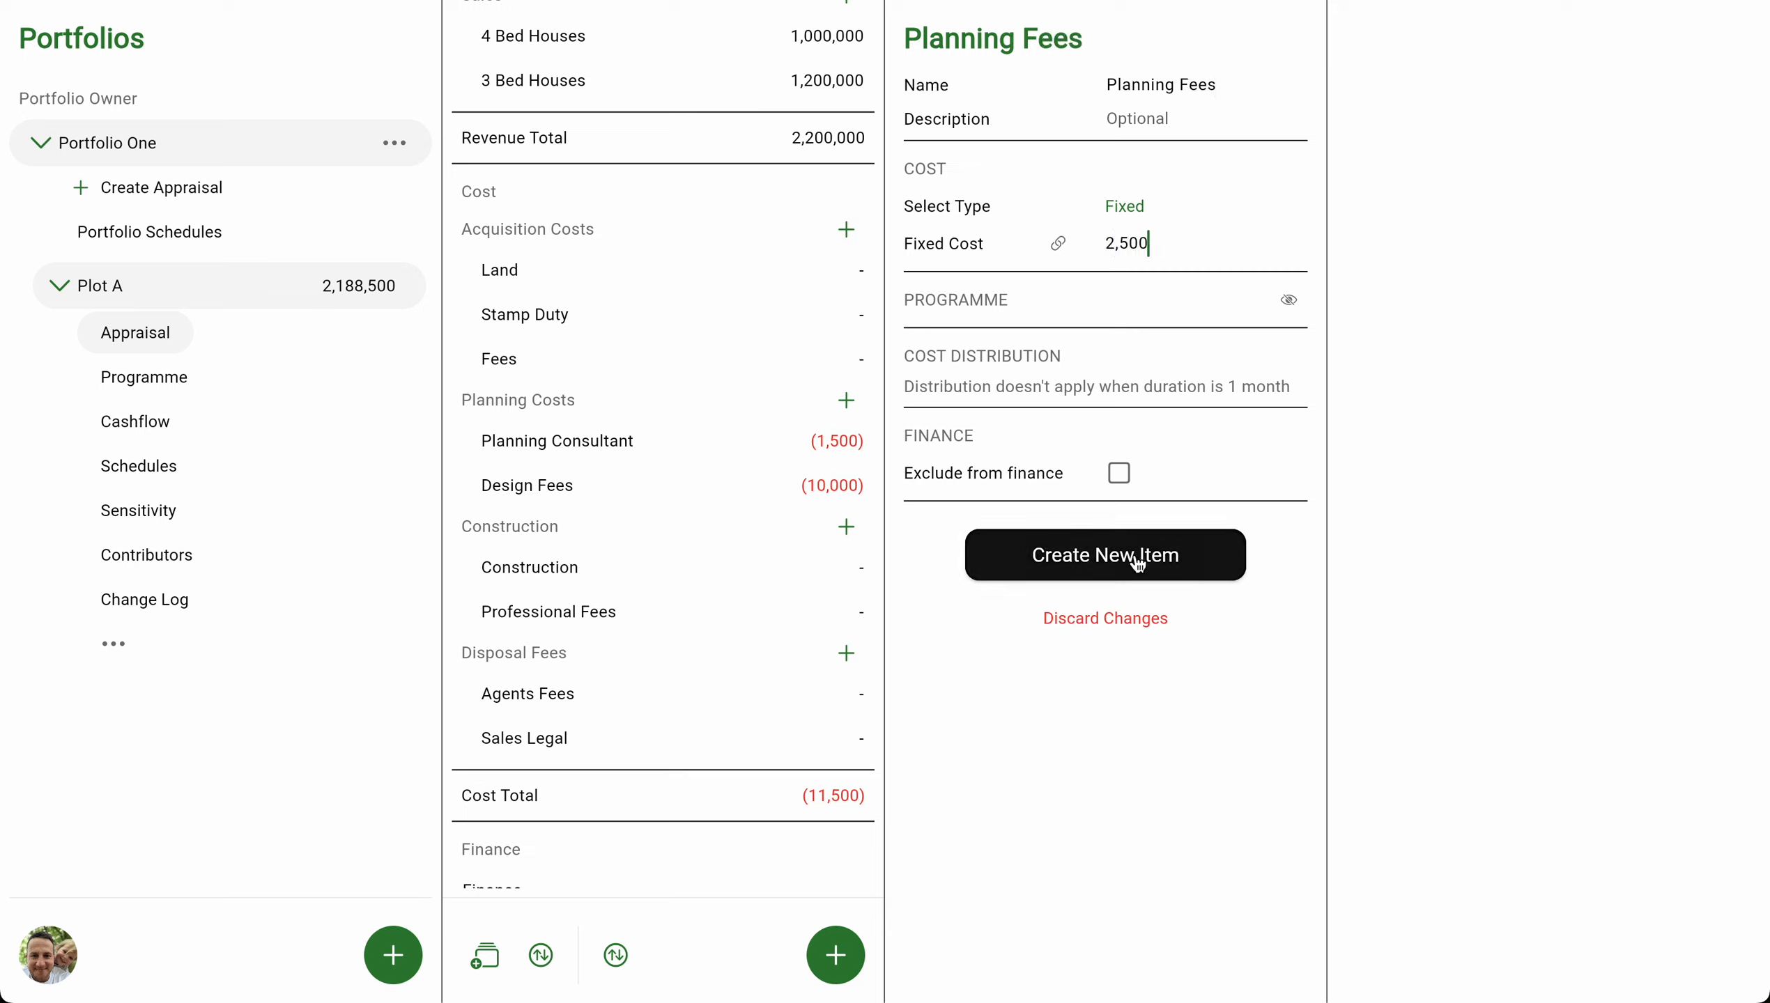
# Add a fixed cost item named Services Search with a cost of 2,000 to the Planning Costs group.
pyautogui.click(847, 402)
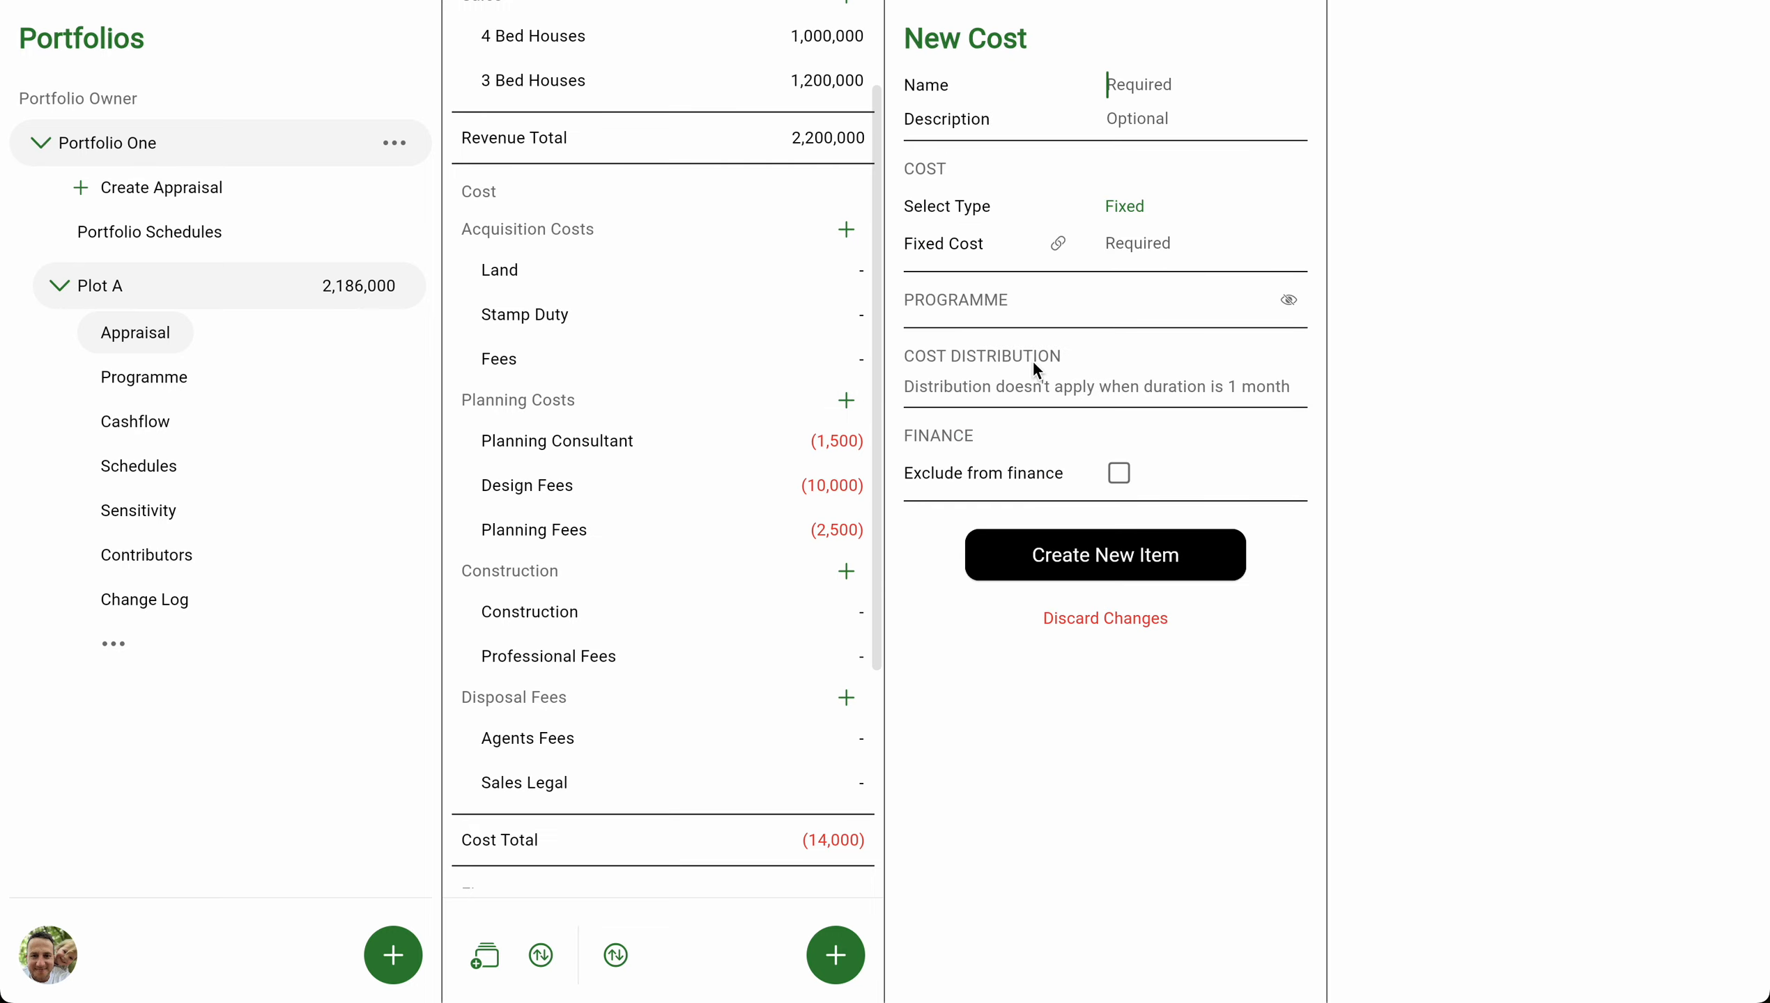
pyautogui.click(1120, 90)
pyautogui.write('Servi')
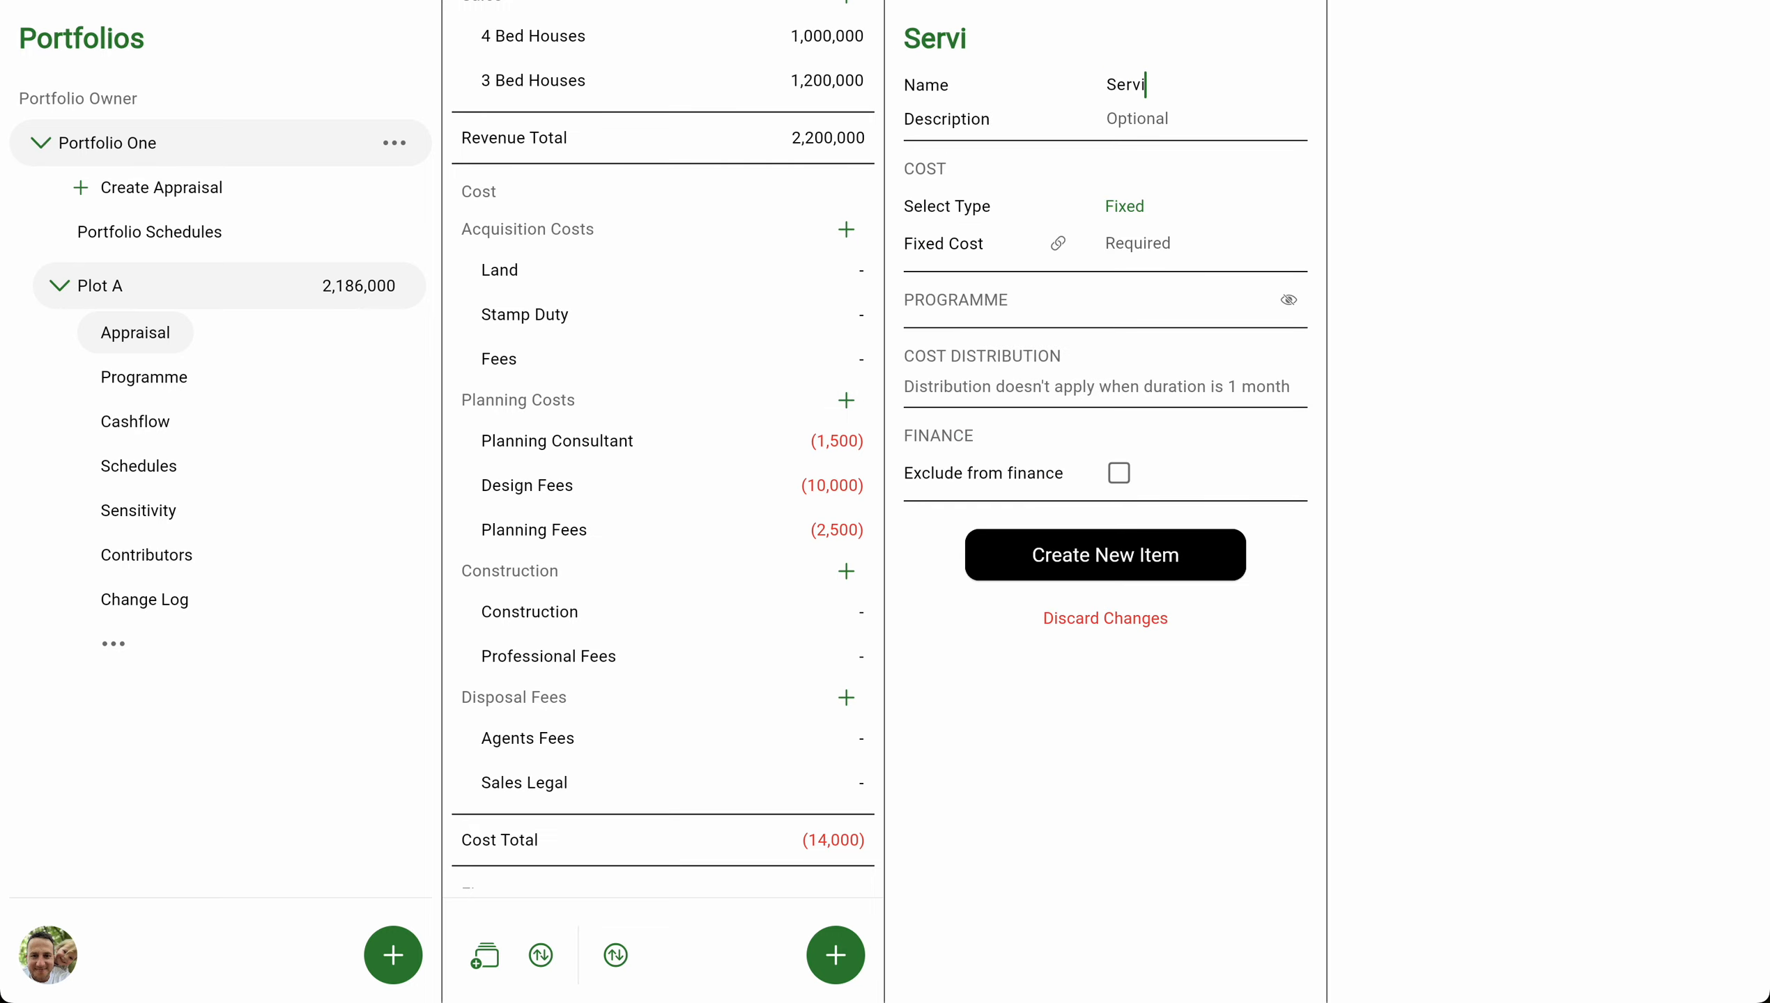
pyautogui.write('ces Search')
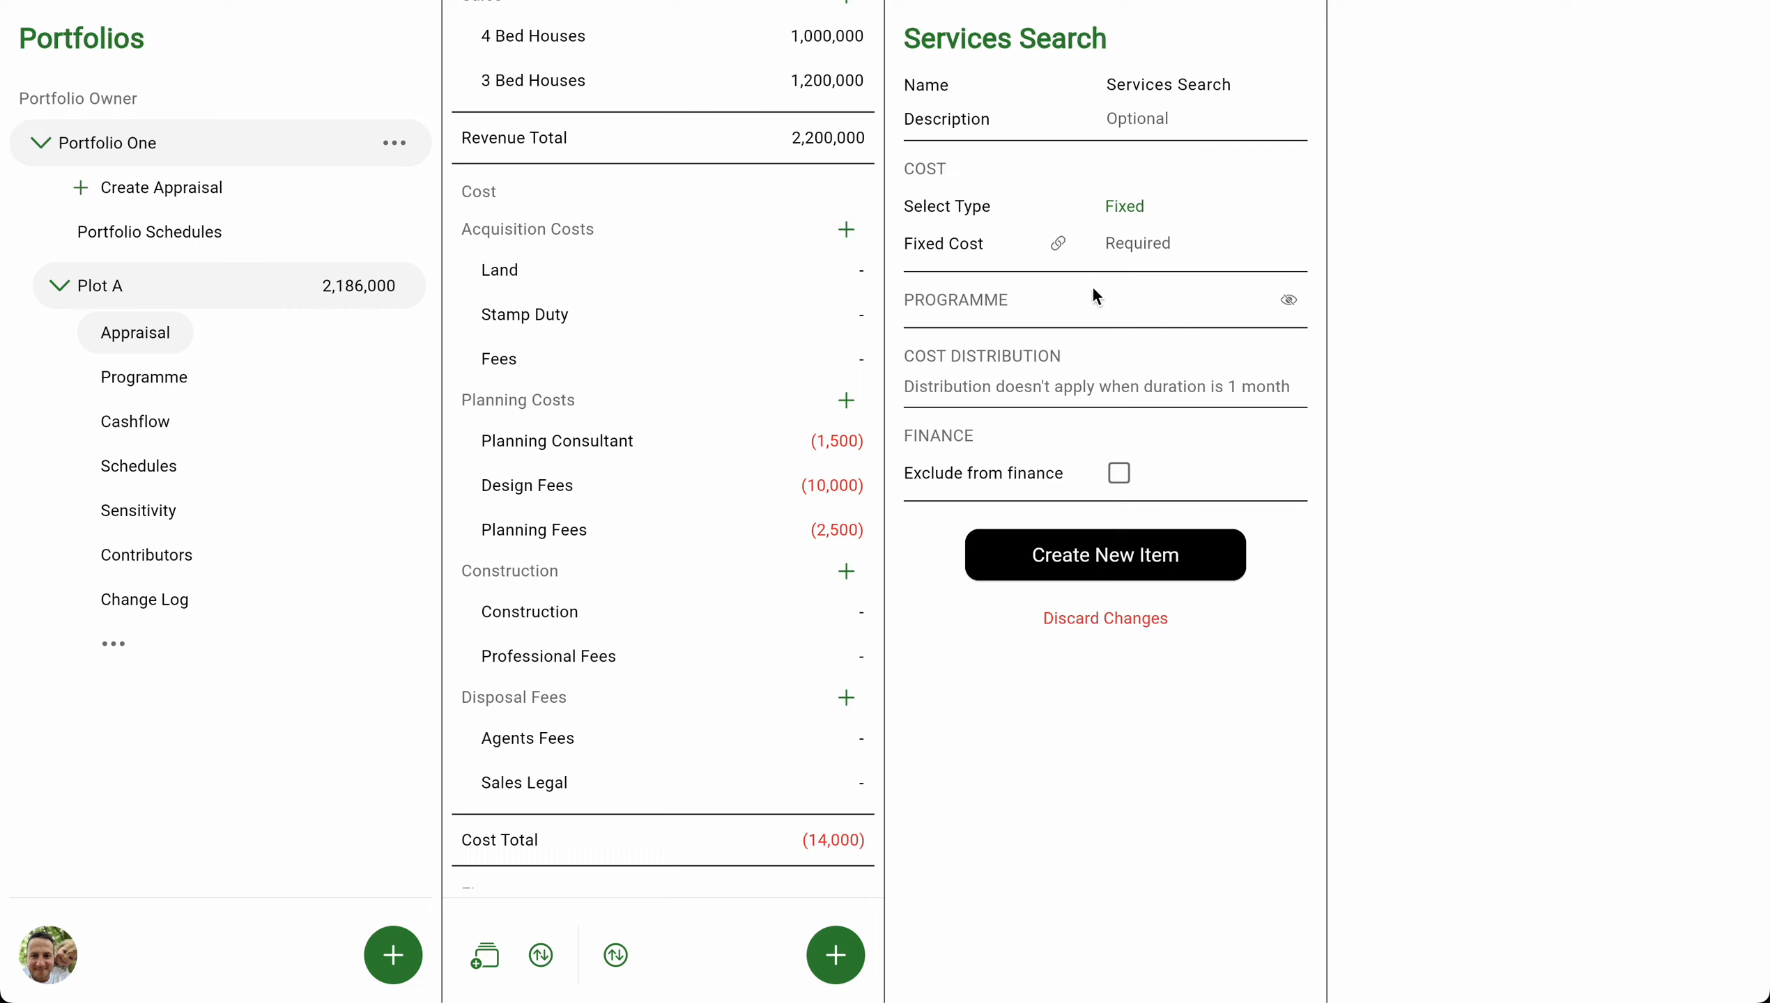
pyautogui.click(1162, 243)
pyautogui.write('2000')
pyautogui.click(1137, 556)
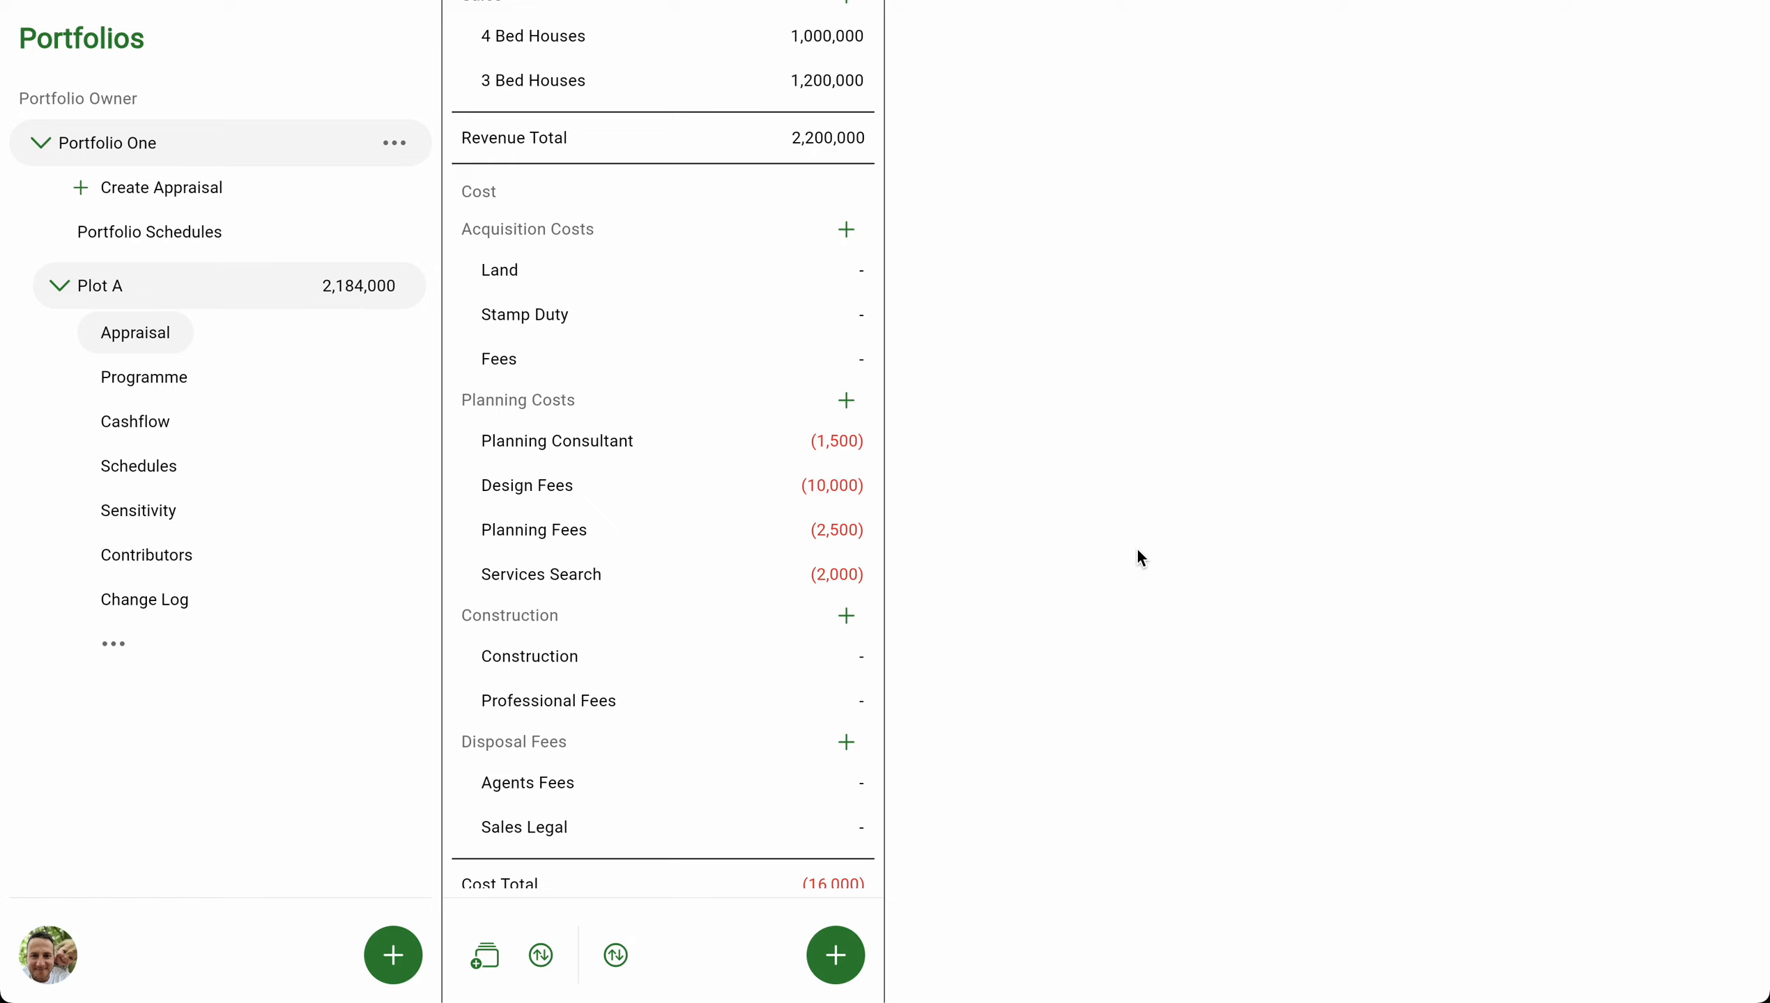
# Rename the Construction cost item to 4 Bed Construction and save it with quantity 2 and rate 250,000.
pyautogui.click(557, 666)
pyautogui.scroll(-1, 769, 652)
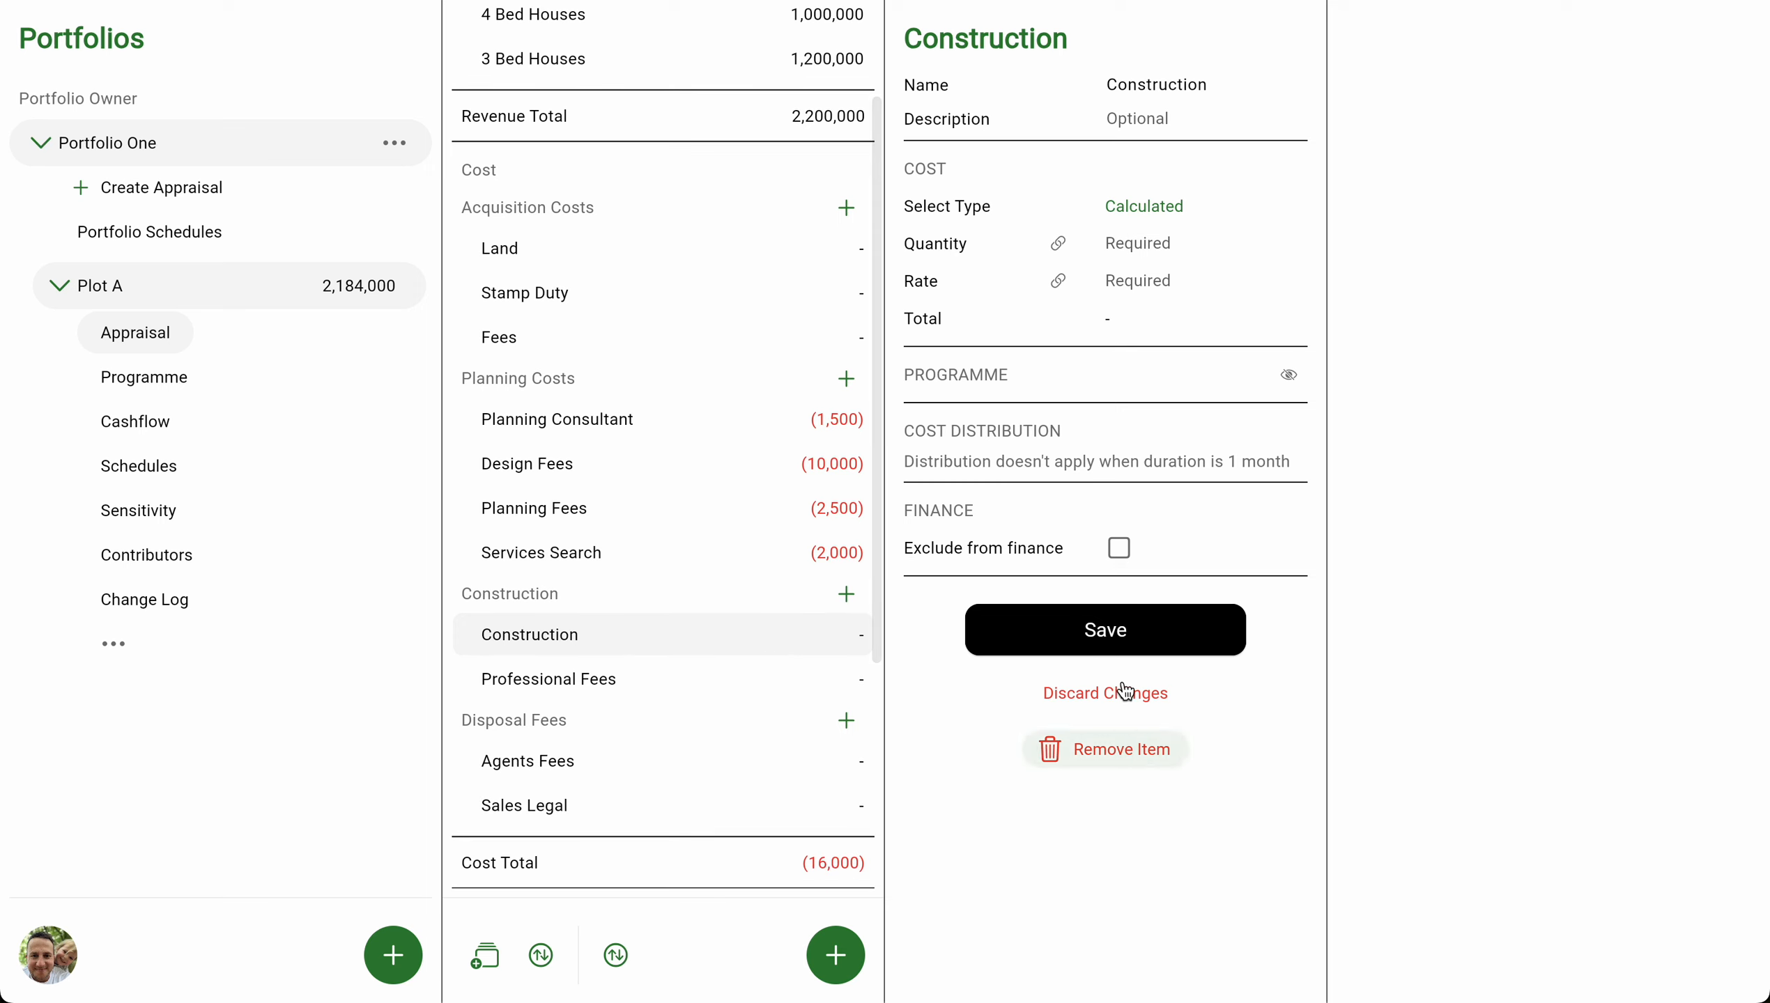
pyautogui.doubleClick(1174, 84)
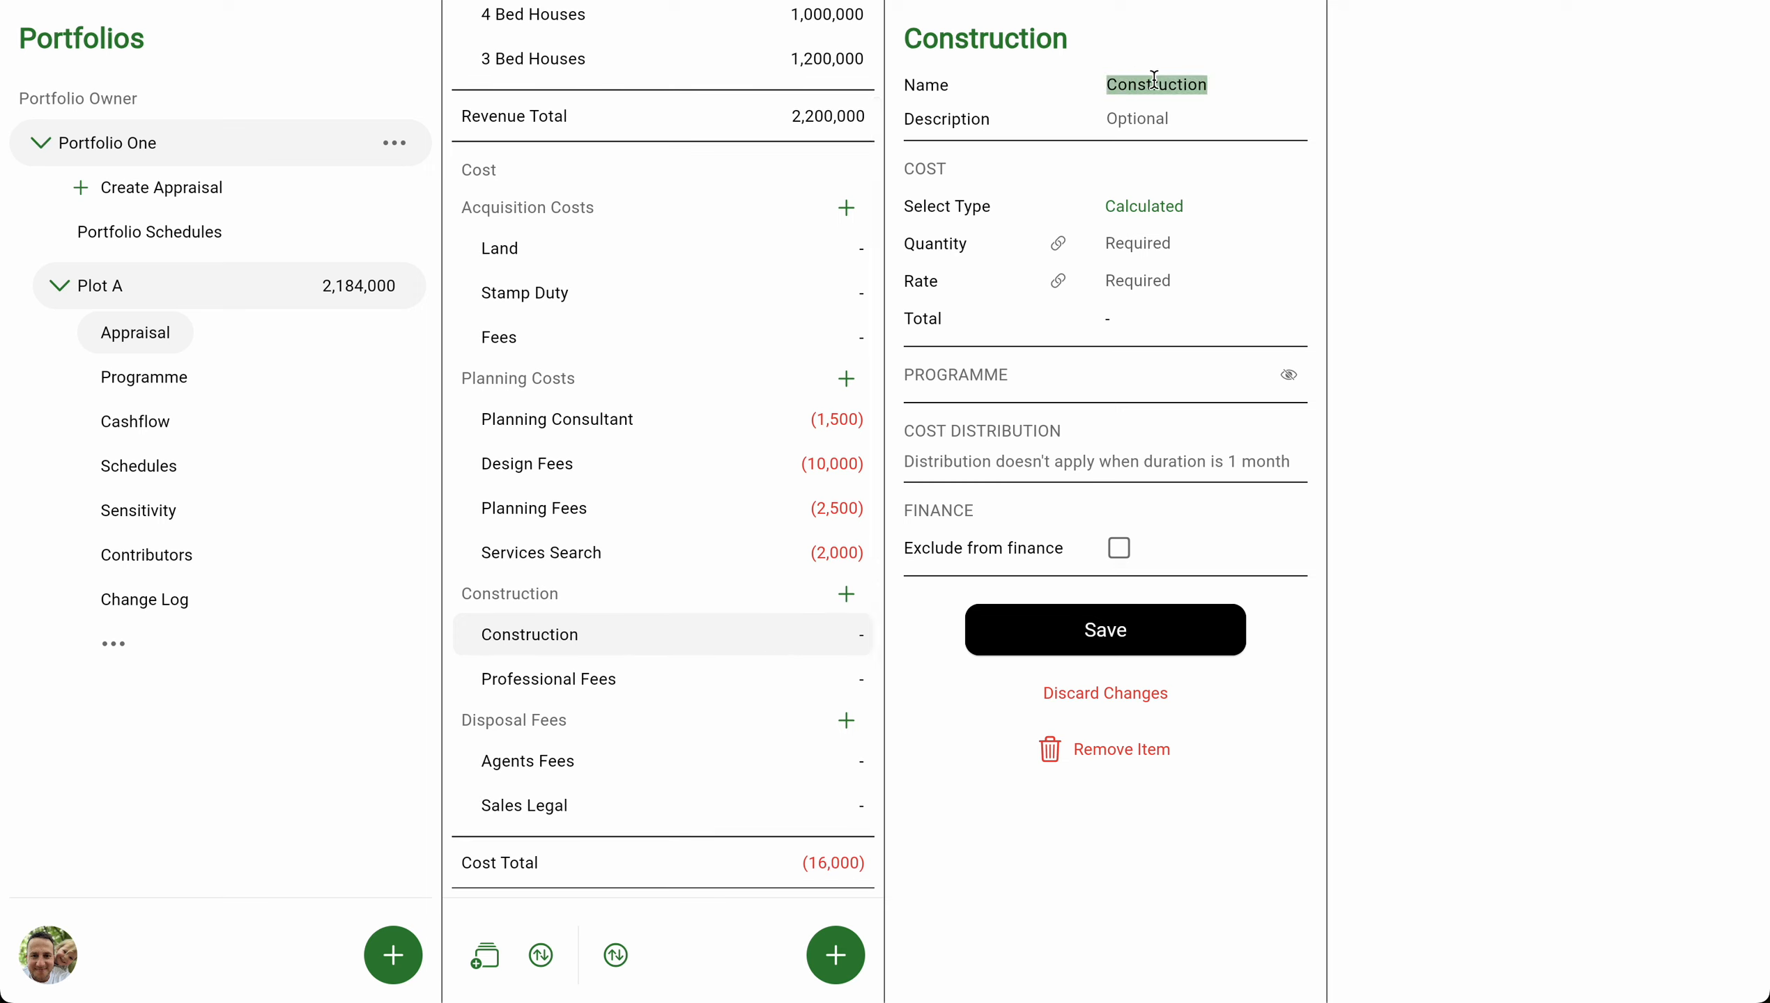
pyautogui.write('4 Bed')
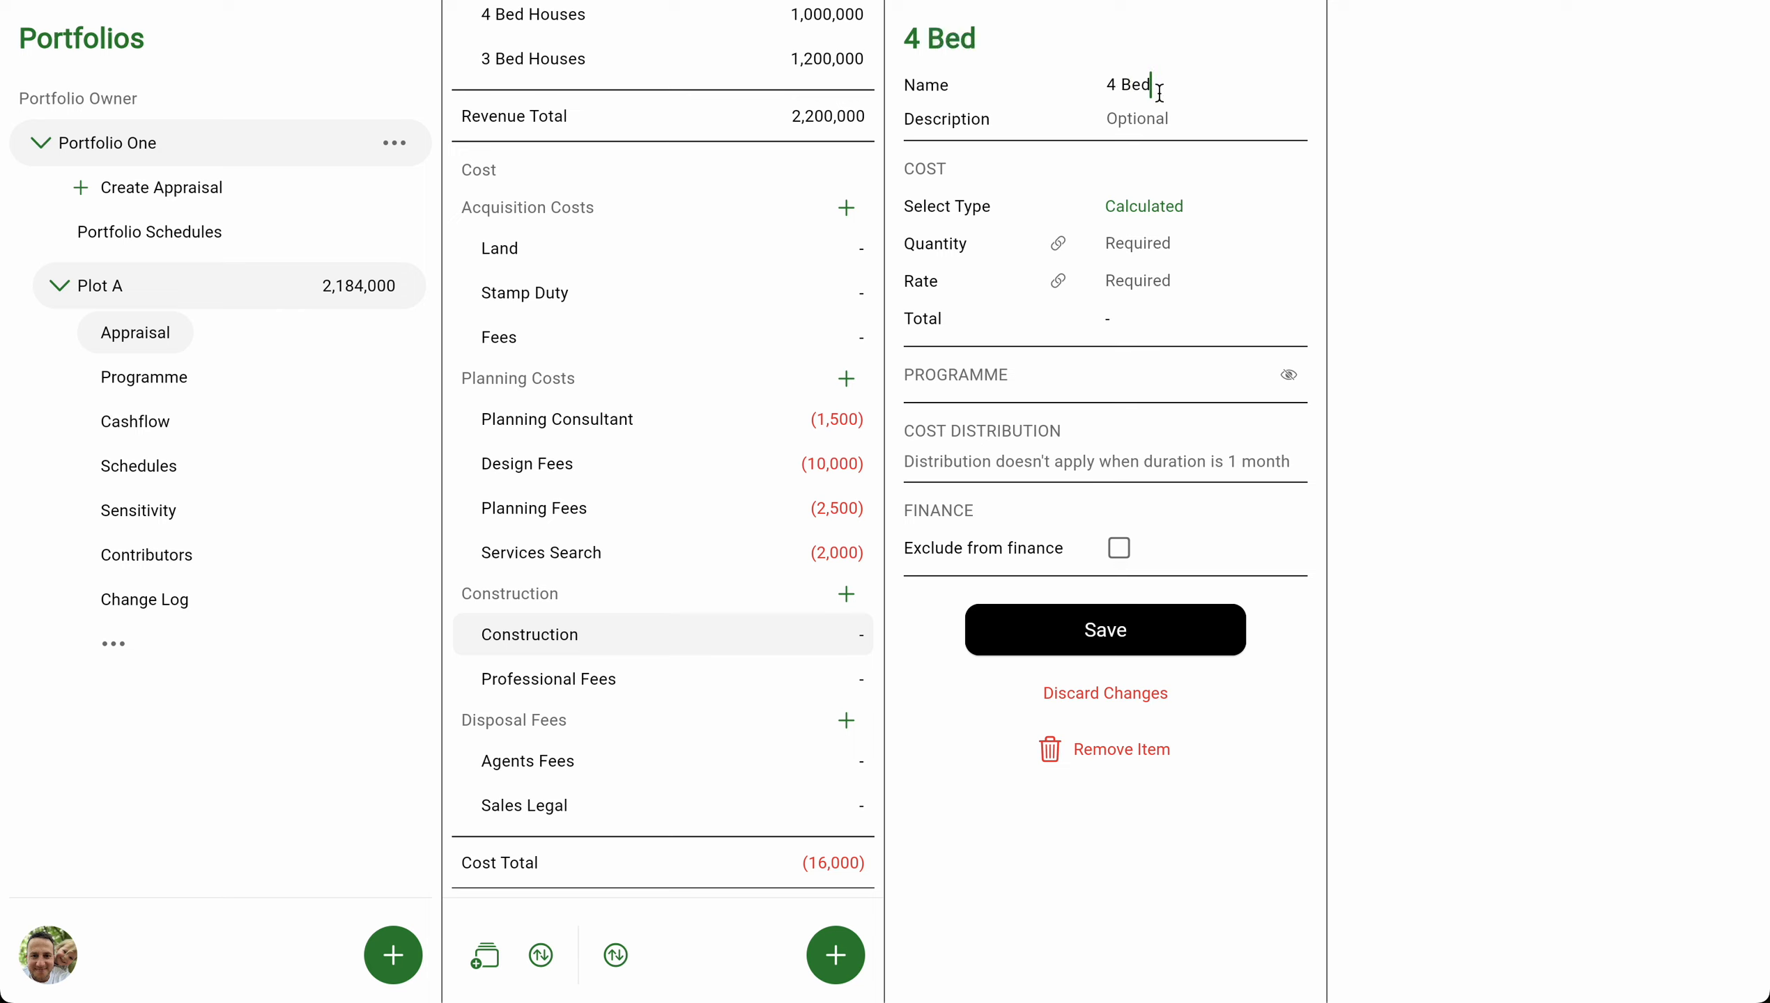
pyautogui.write(' Construction')
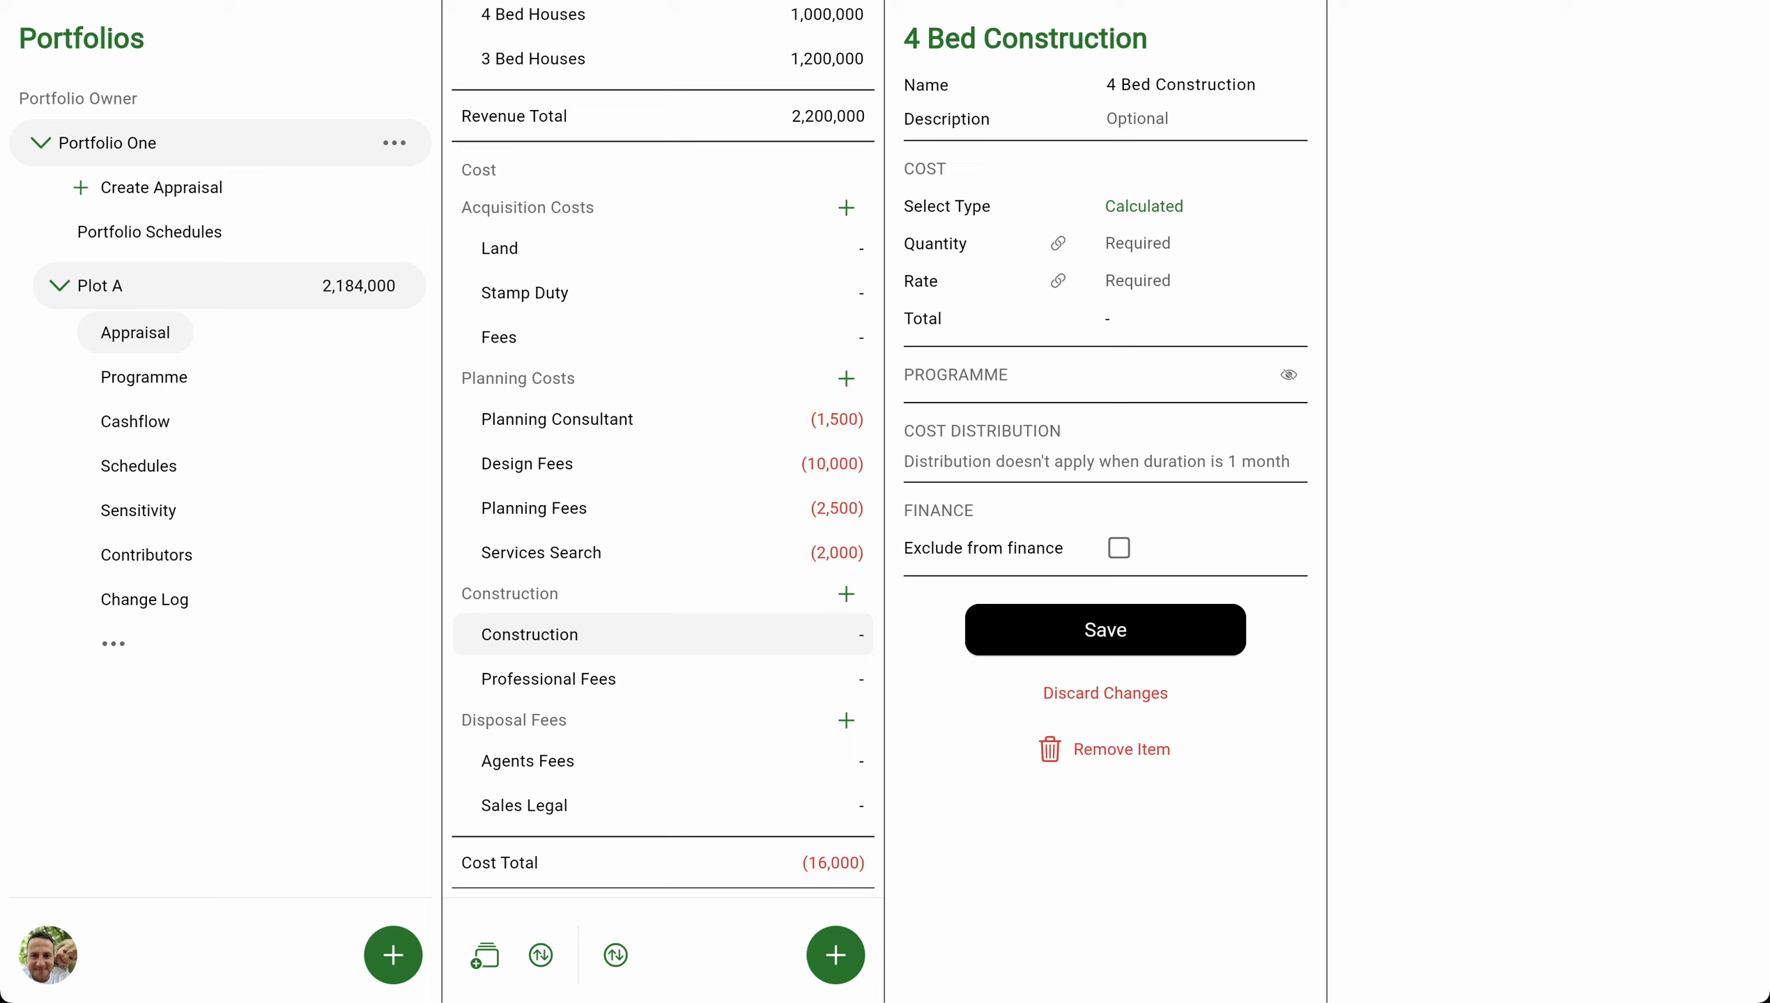
pyautogui.click(1143, 241)
pyautogui.write('2')
pyautogui.click(1156, 279)
pyautogui.write('250,000')
pyautogui.click(1143, 624)
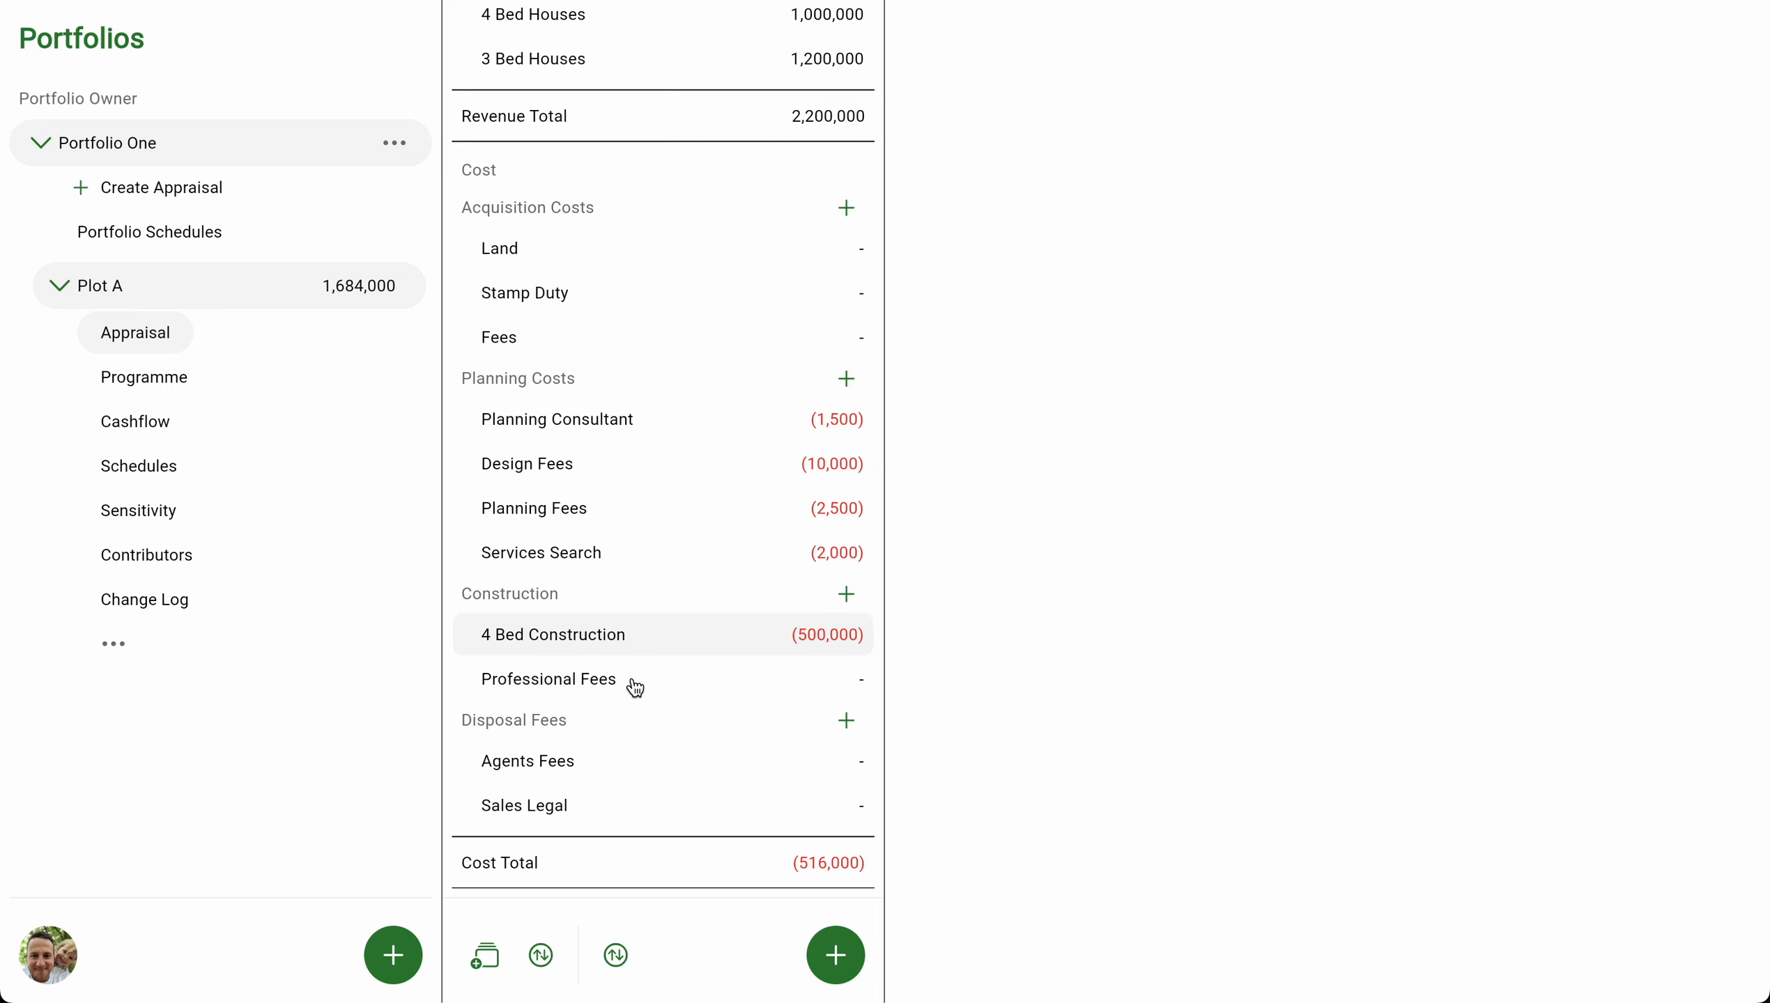
# Add a calculated cost item named 3 Bed Construction with quantity 3 and rate 200,000 to the Construction group.
pyautogui.click(845, 594)
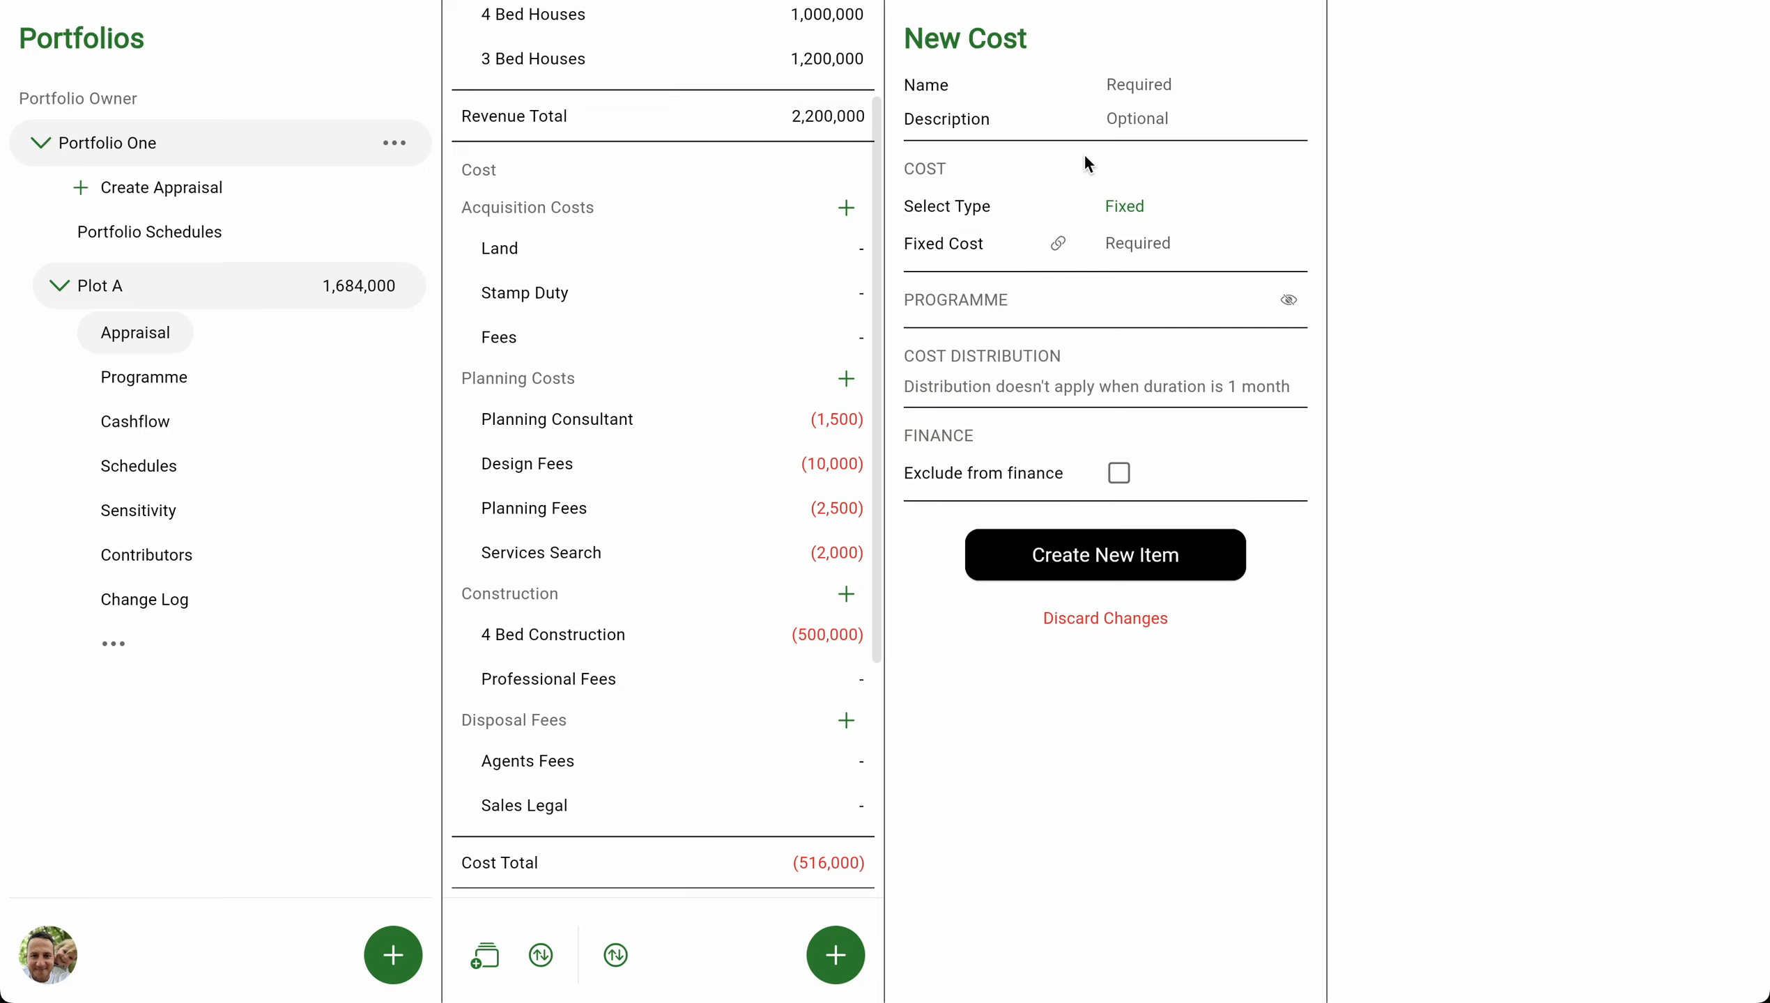
pyautogui.write('3 Bed Con')
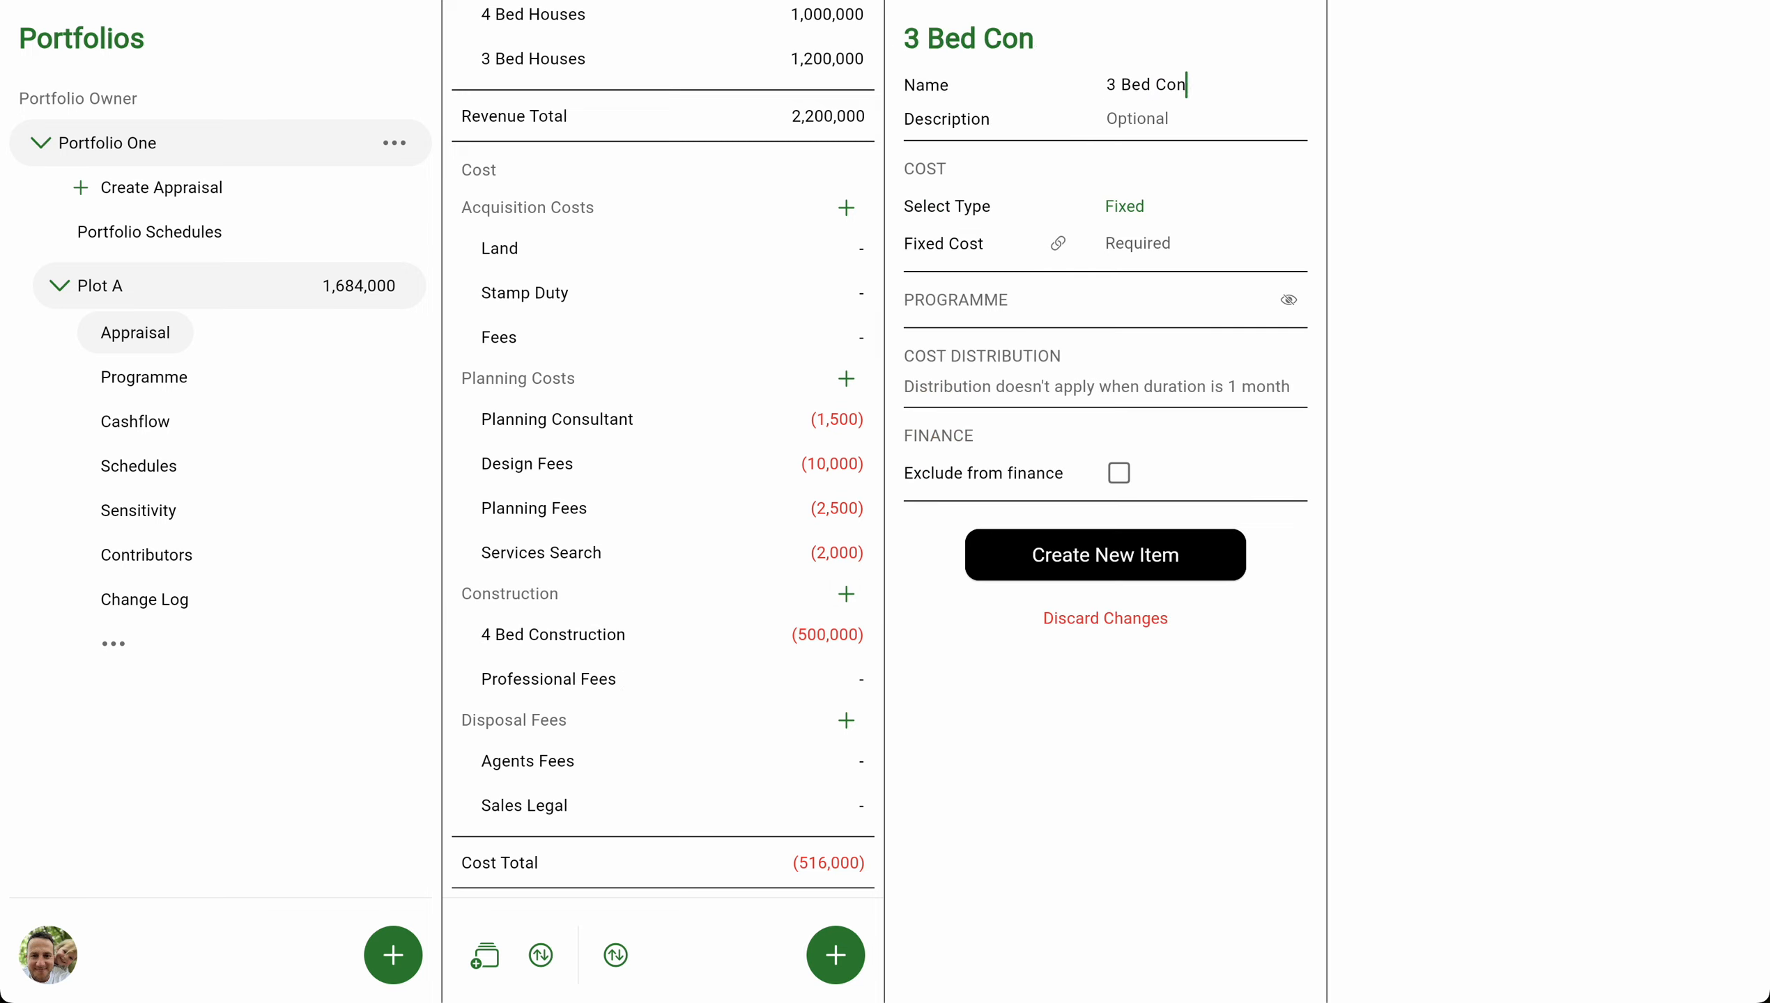
pyautogui.write('struction')
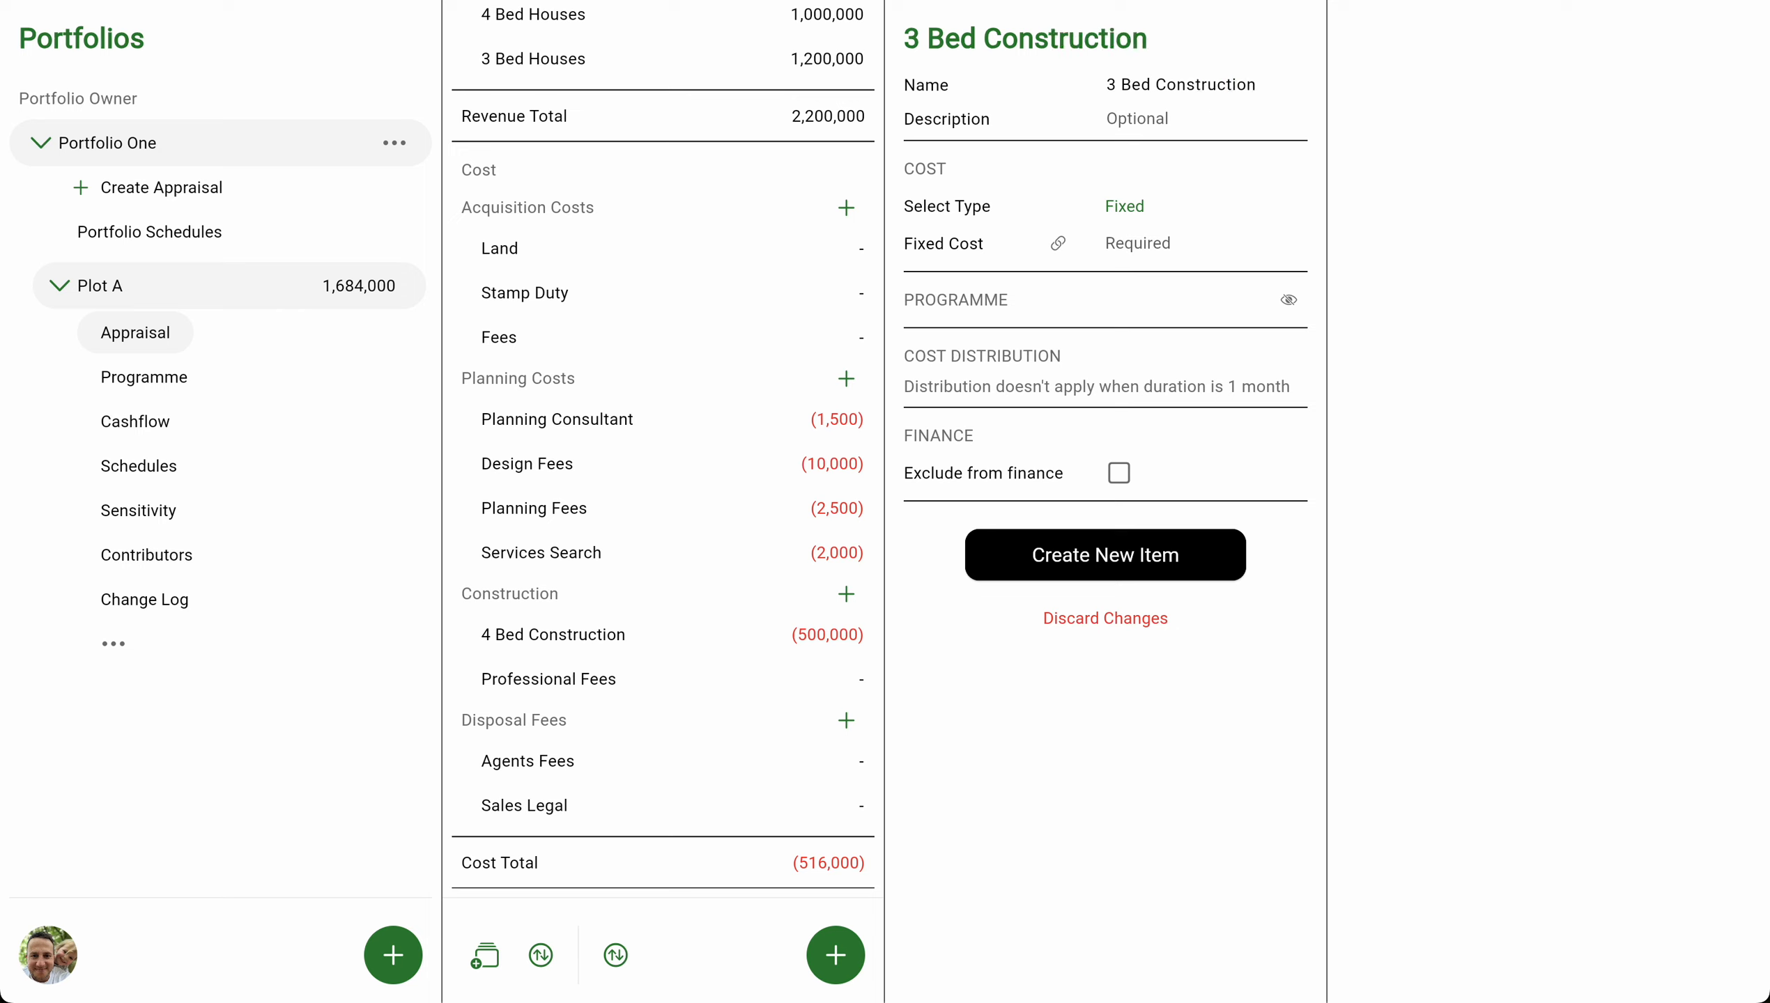
pyautogui.click(1126, 209)
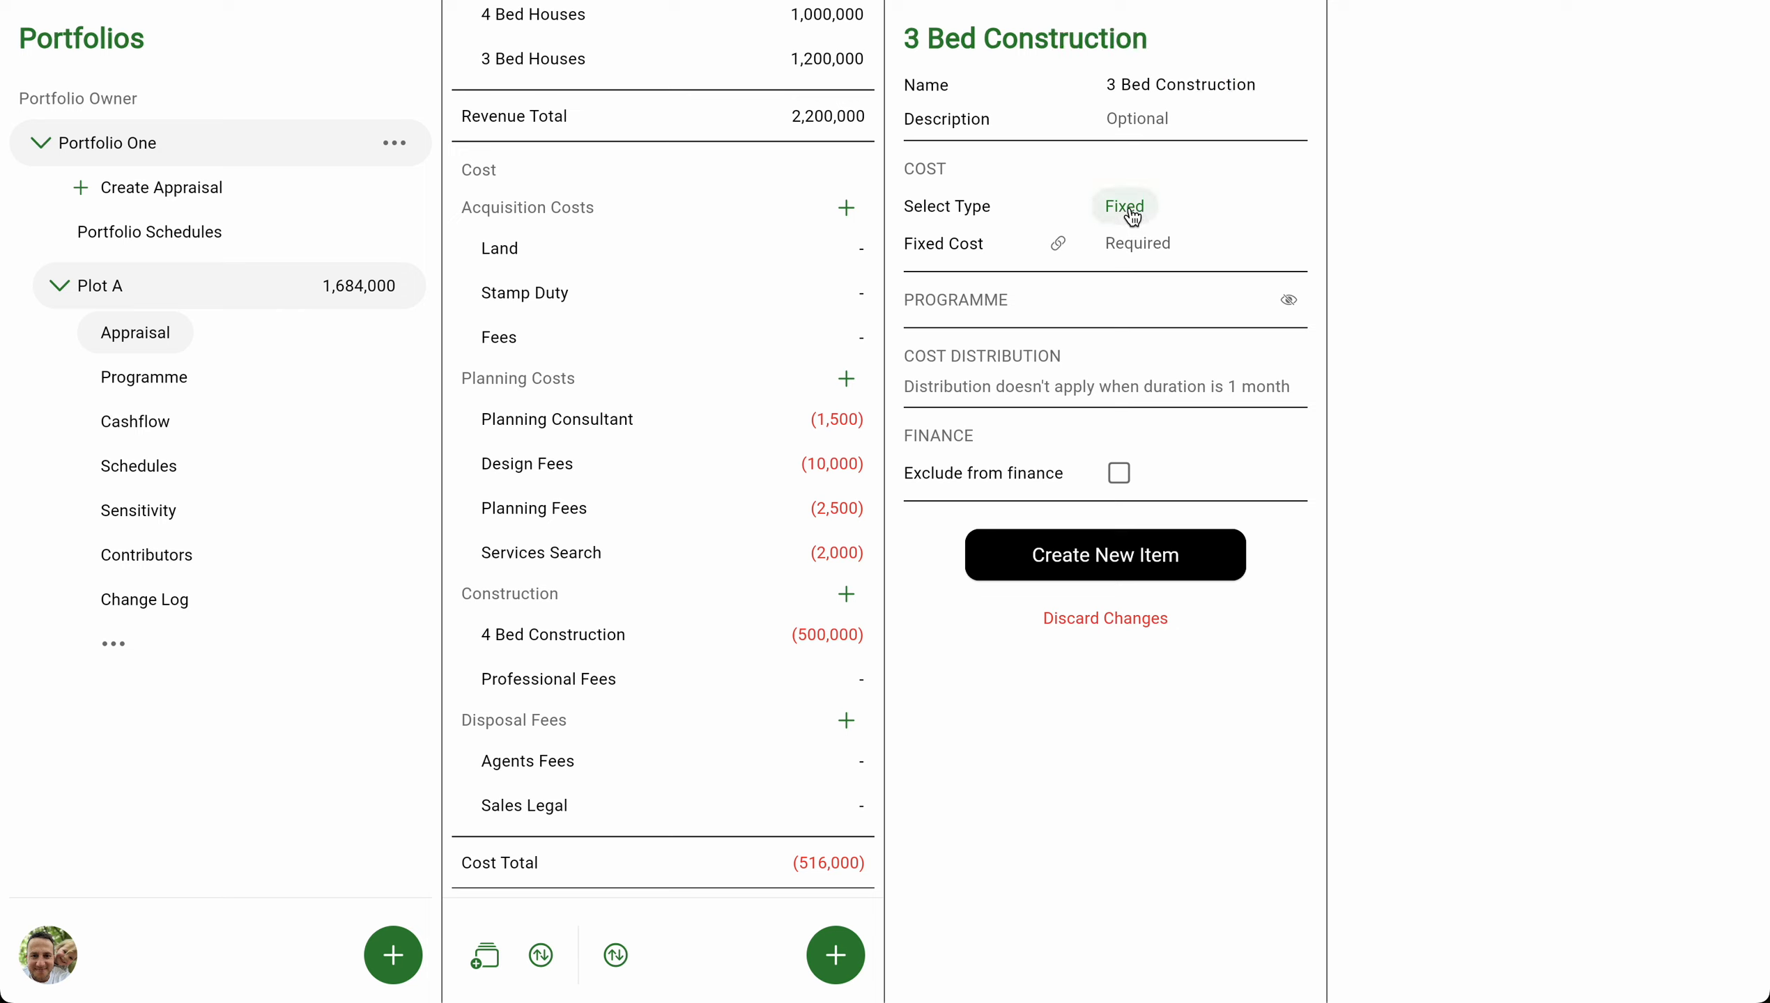
pyautogui.click(1143, 266)
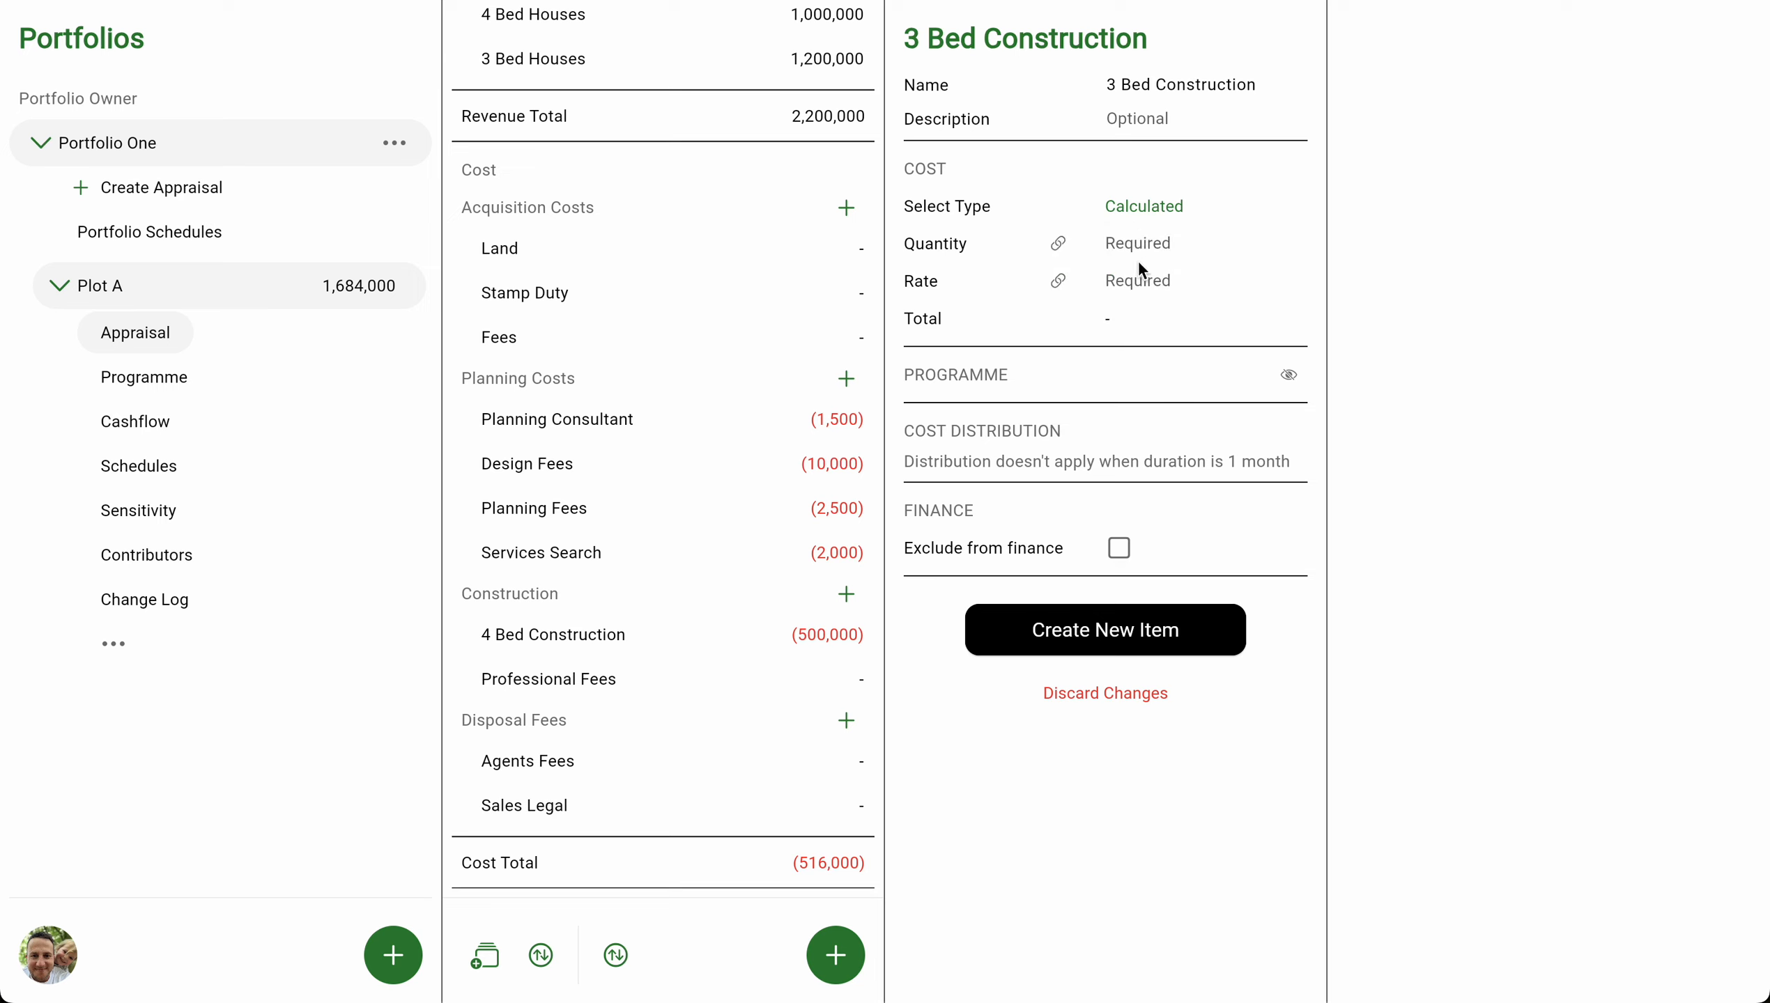
pyautogui.click(1148, 243)
pyautogui.write('3')
pyautogui.press('Tab')
pyautogui.write('200000')
pyautogui.click(1122, 641)
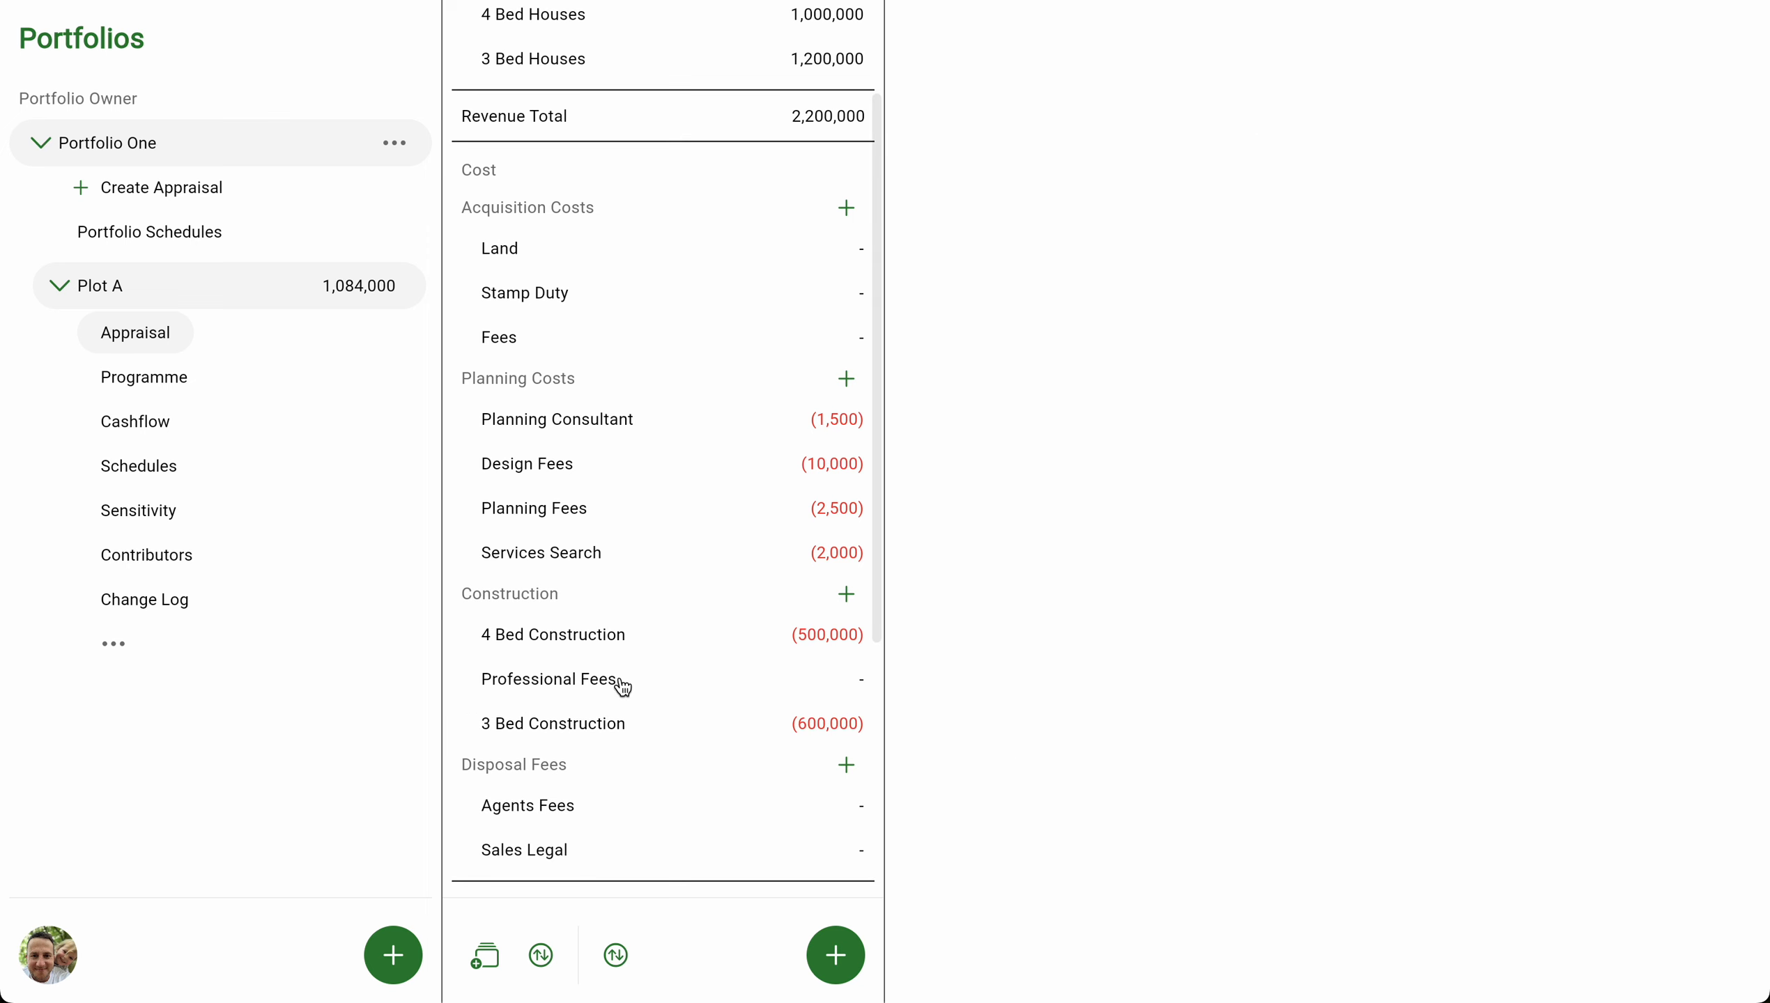
# Remove the existing value link from the Professional Fees item and set its percentage to 9.
pyautogui.click(817, 693)
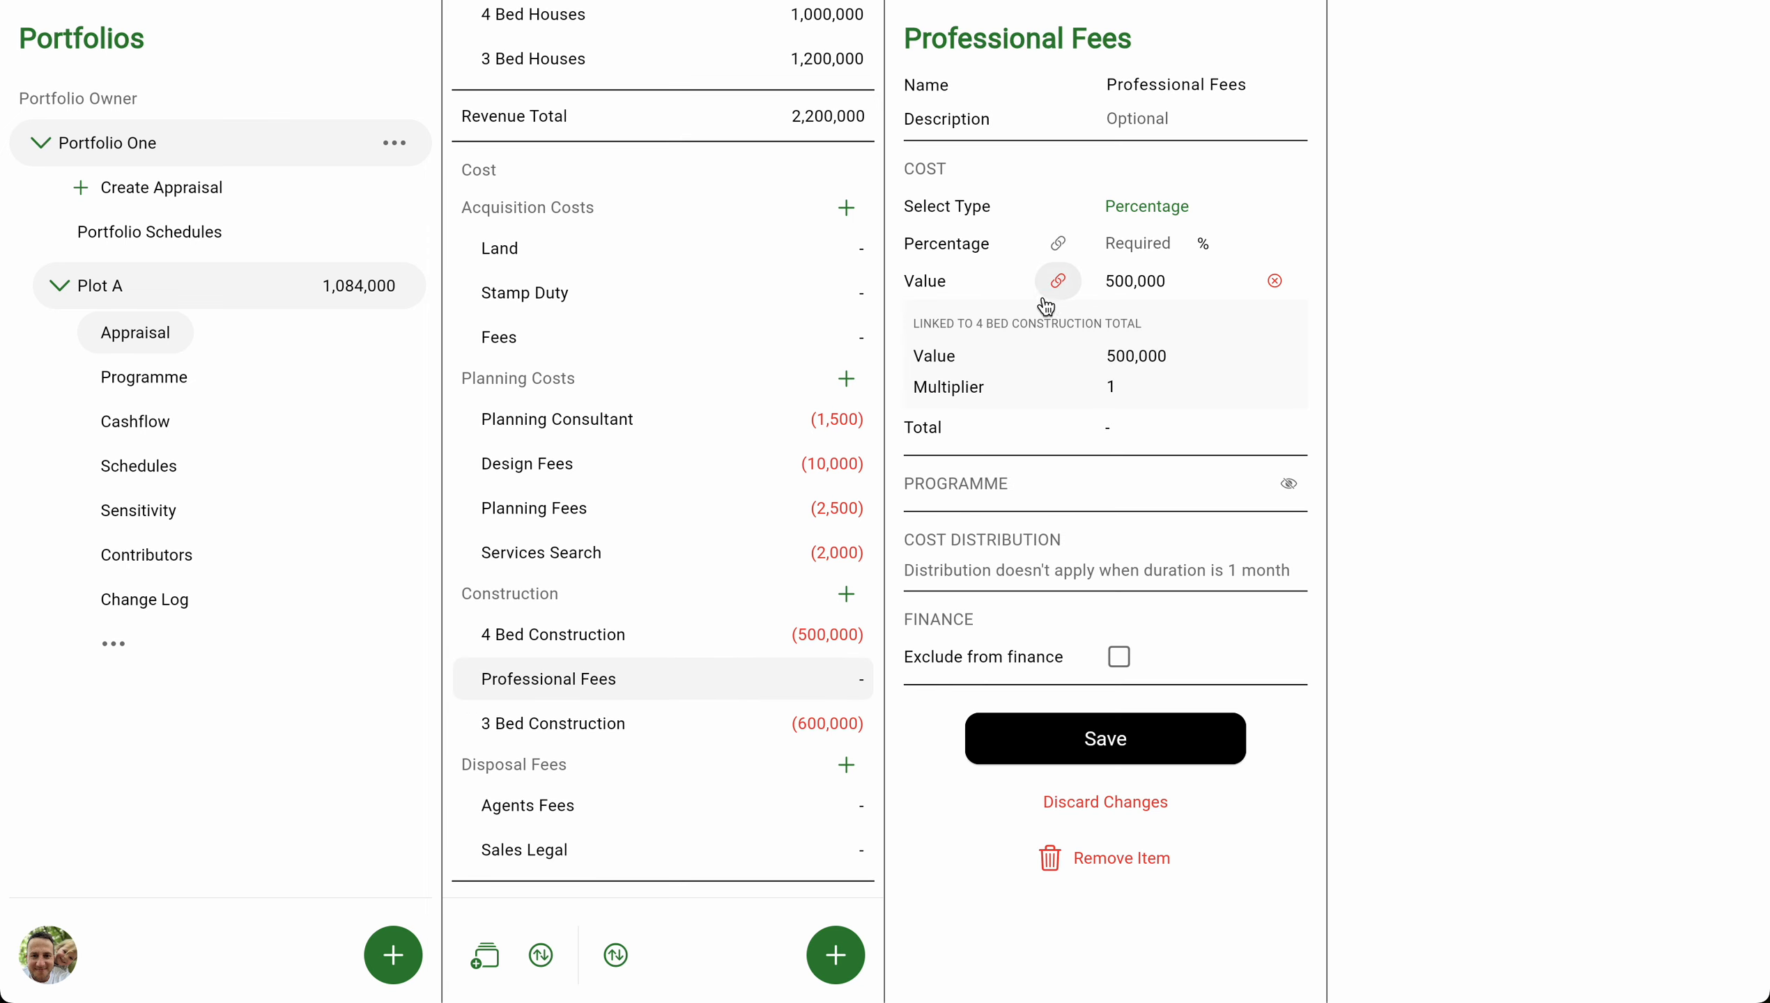
pyautogui.click(1274, 283)
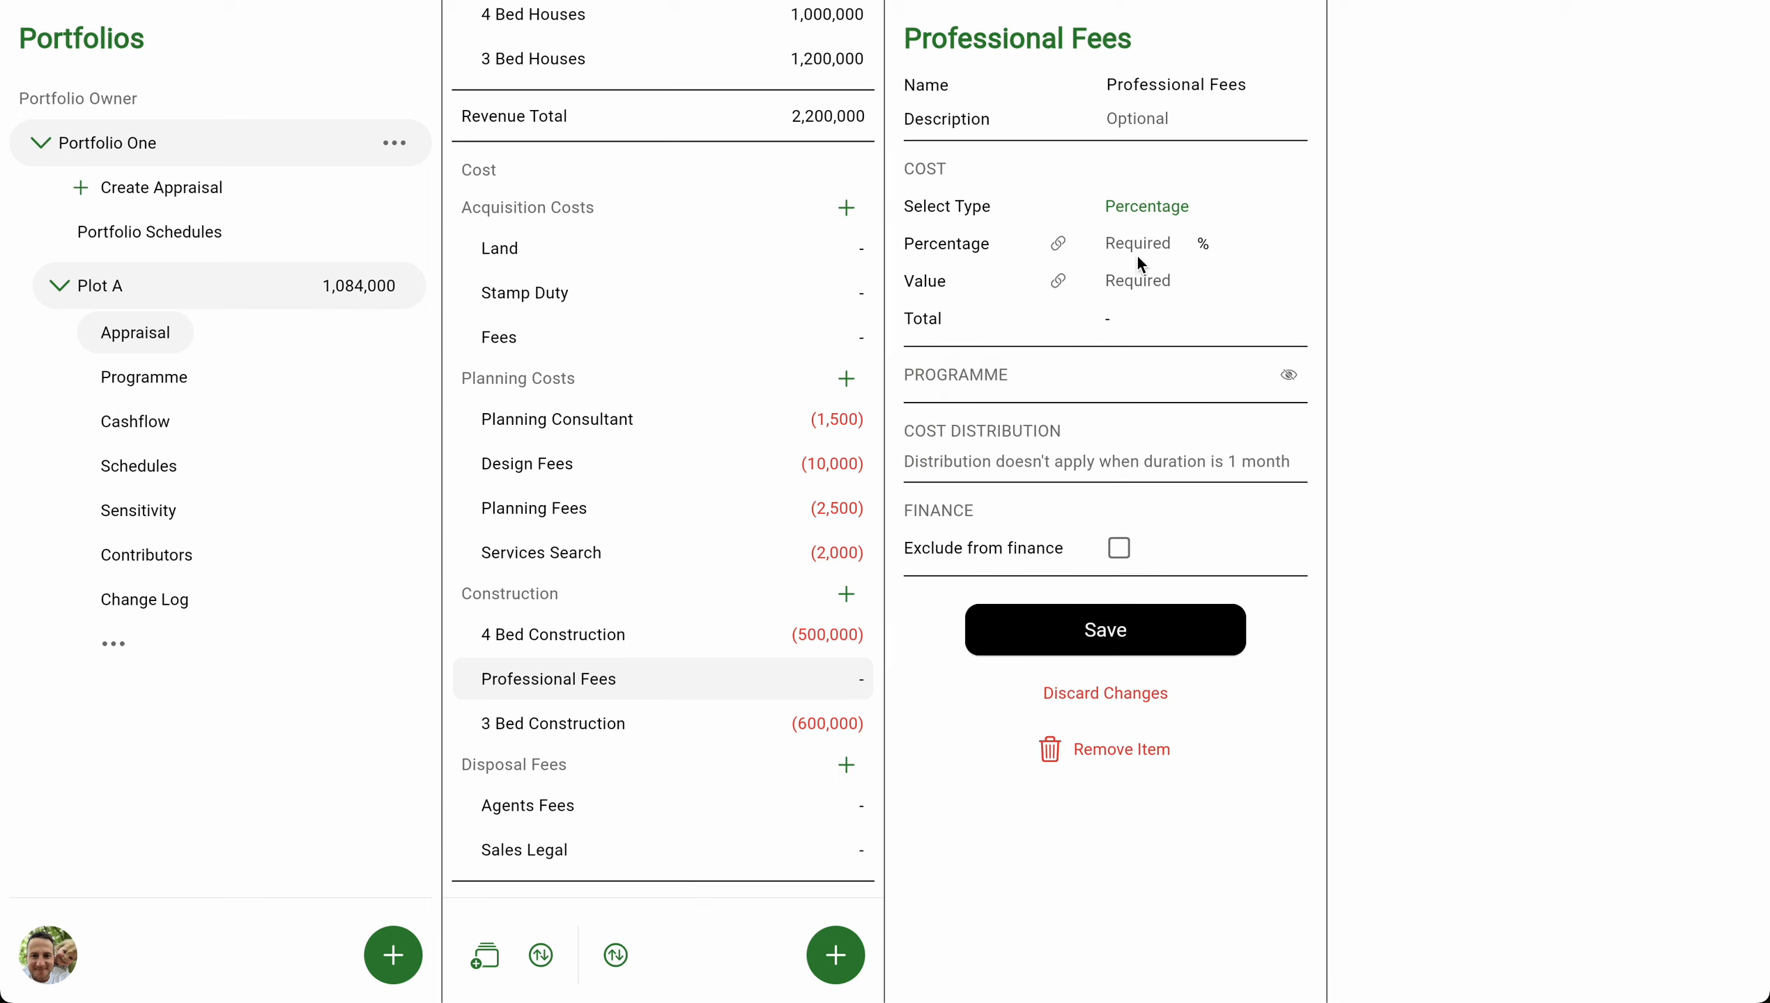
pyautogui.write('9')
# Link the Professional Fees value to the 4 Bed Construction and 3 Bed Construction totals and save the item.
pyautogui.click(1058, 281)
pyautogui.click(1702, 239)
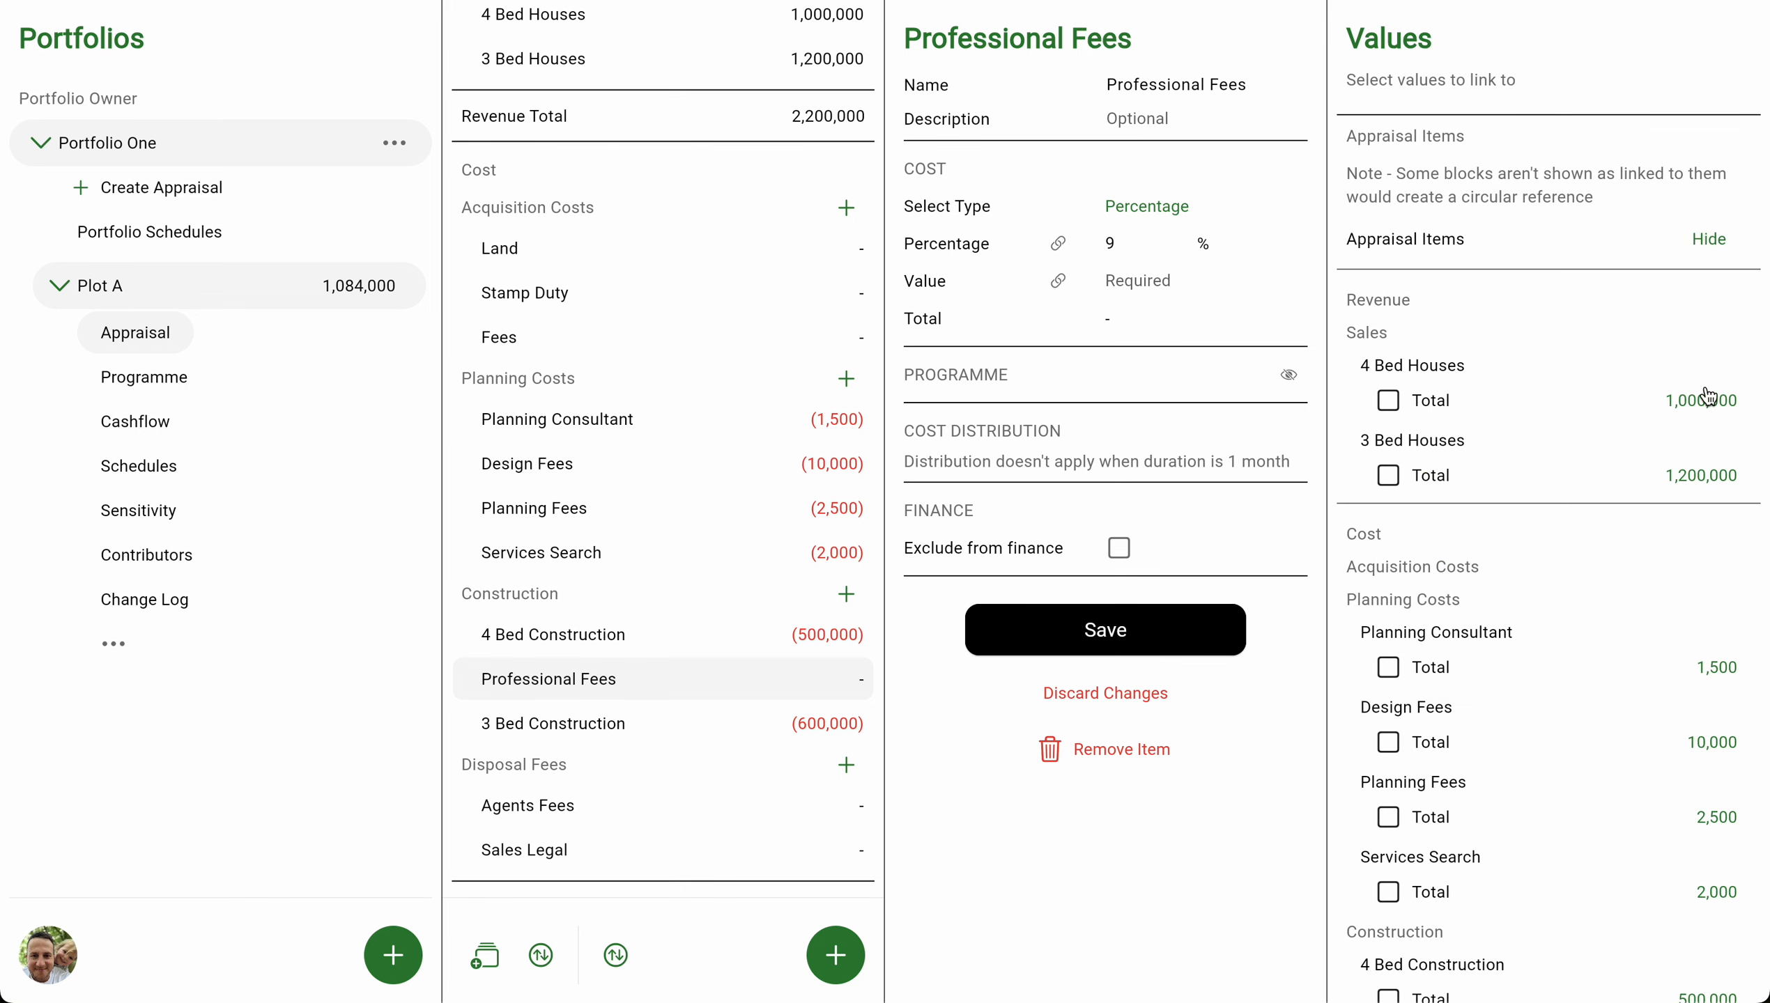
pyautogui.scroll(-5, 1699, 660)
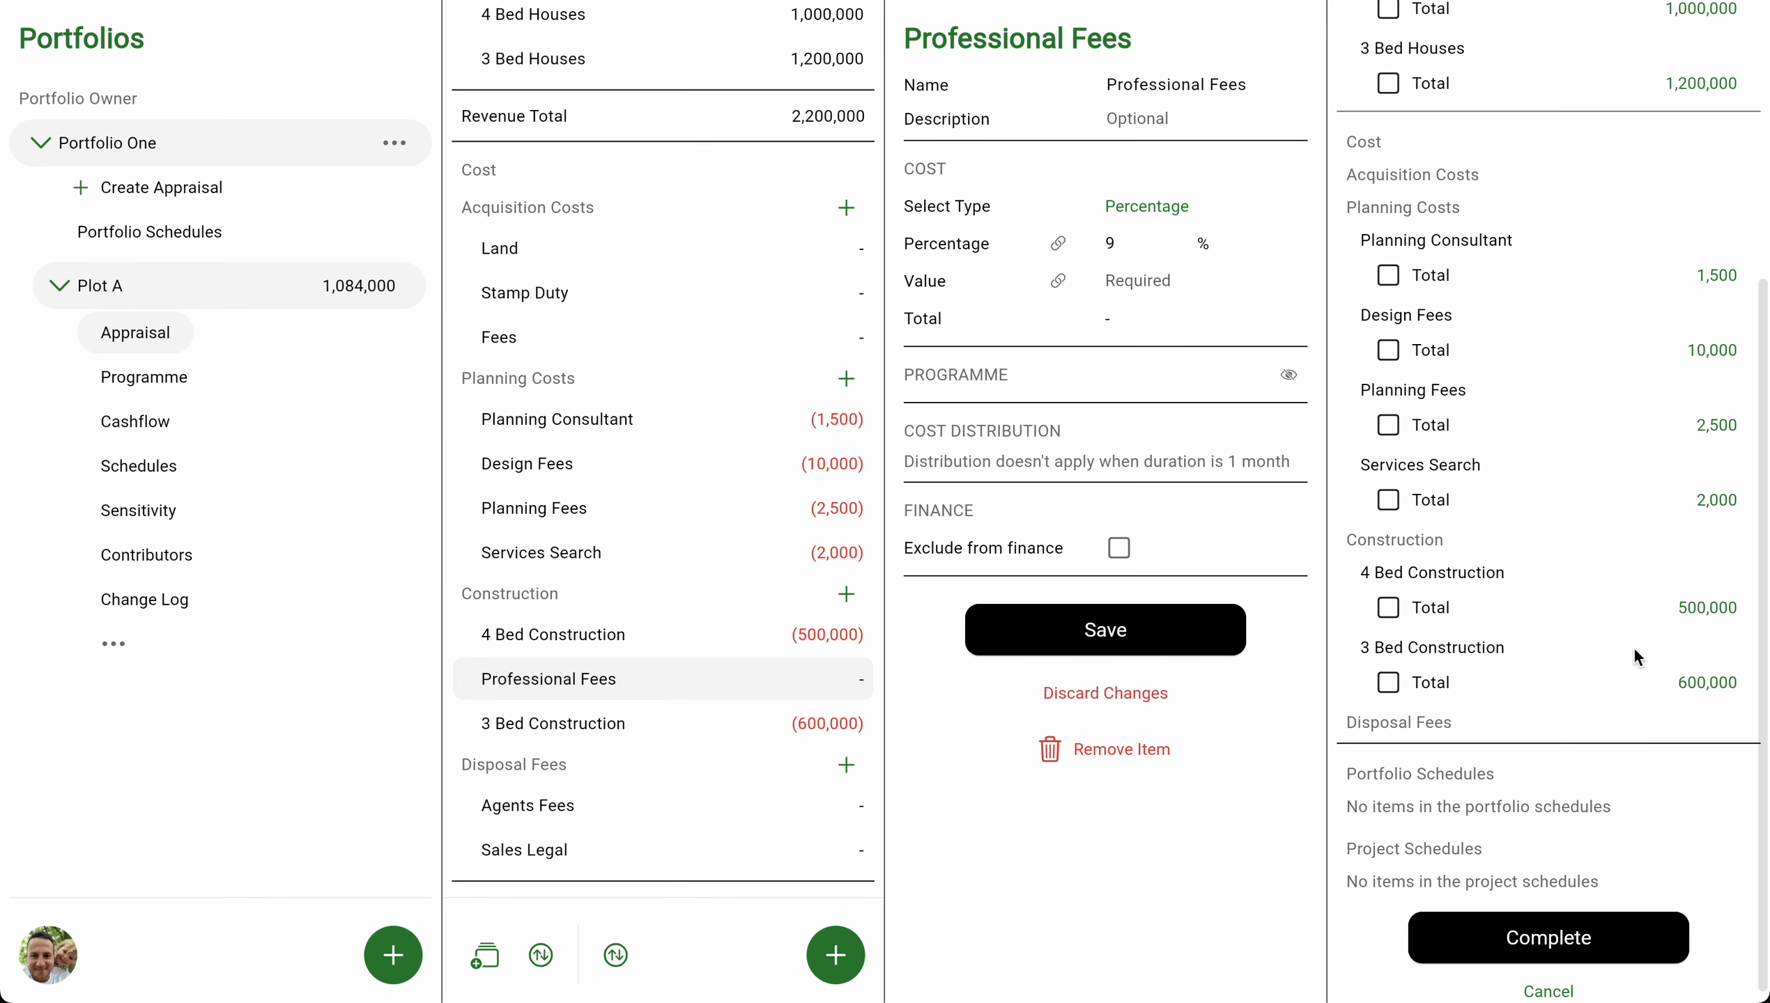
pyautogui.click(1706, 610)
pyautogui.click(1705, 681)
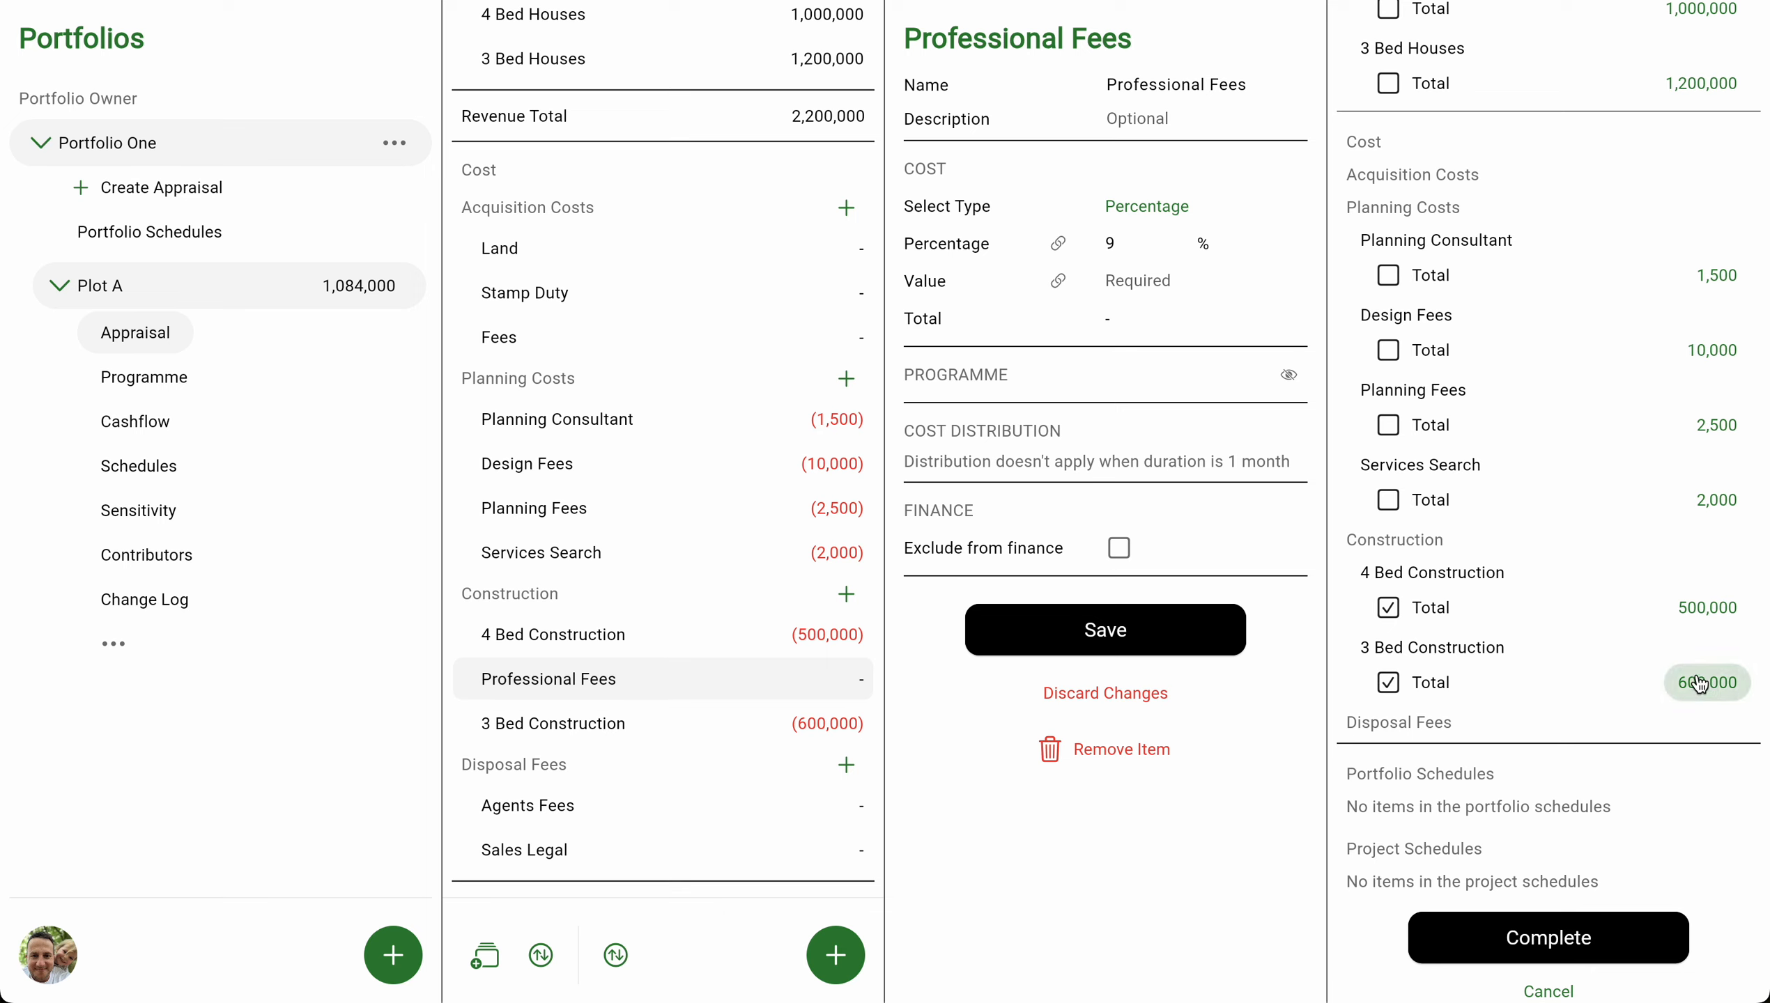
pyautogui.click(1586, 952)
pyautogui.click(1114, 739)
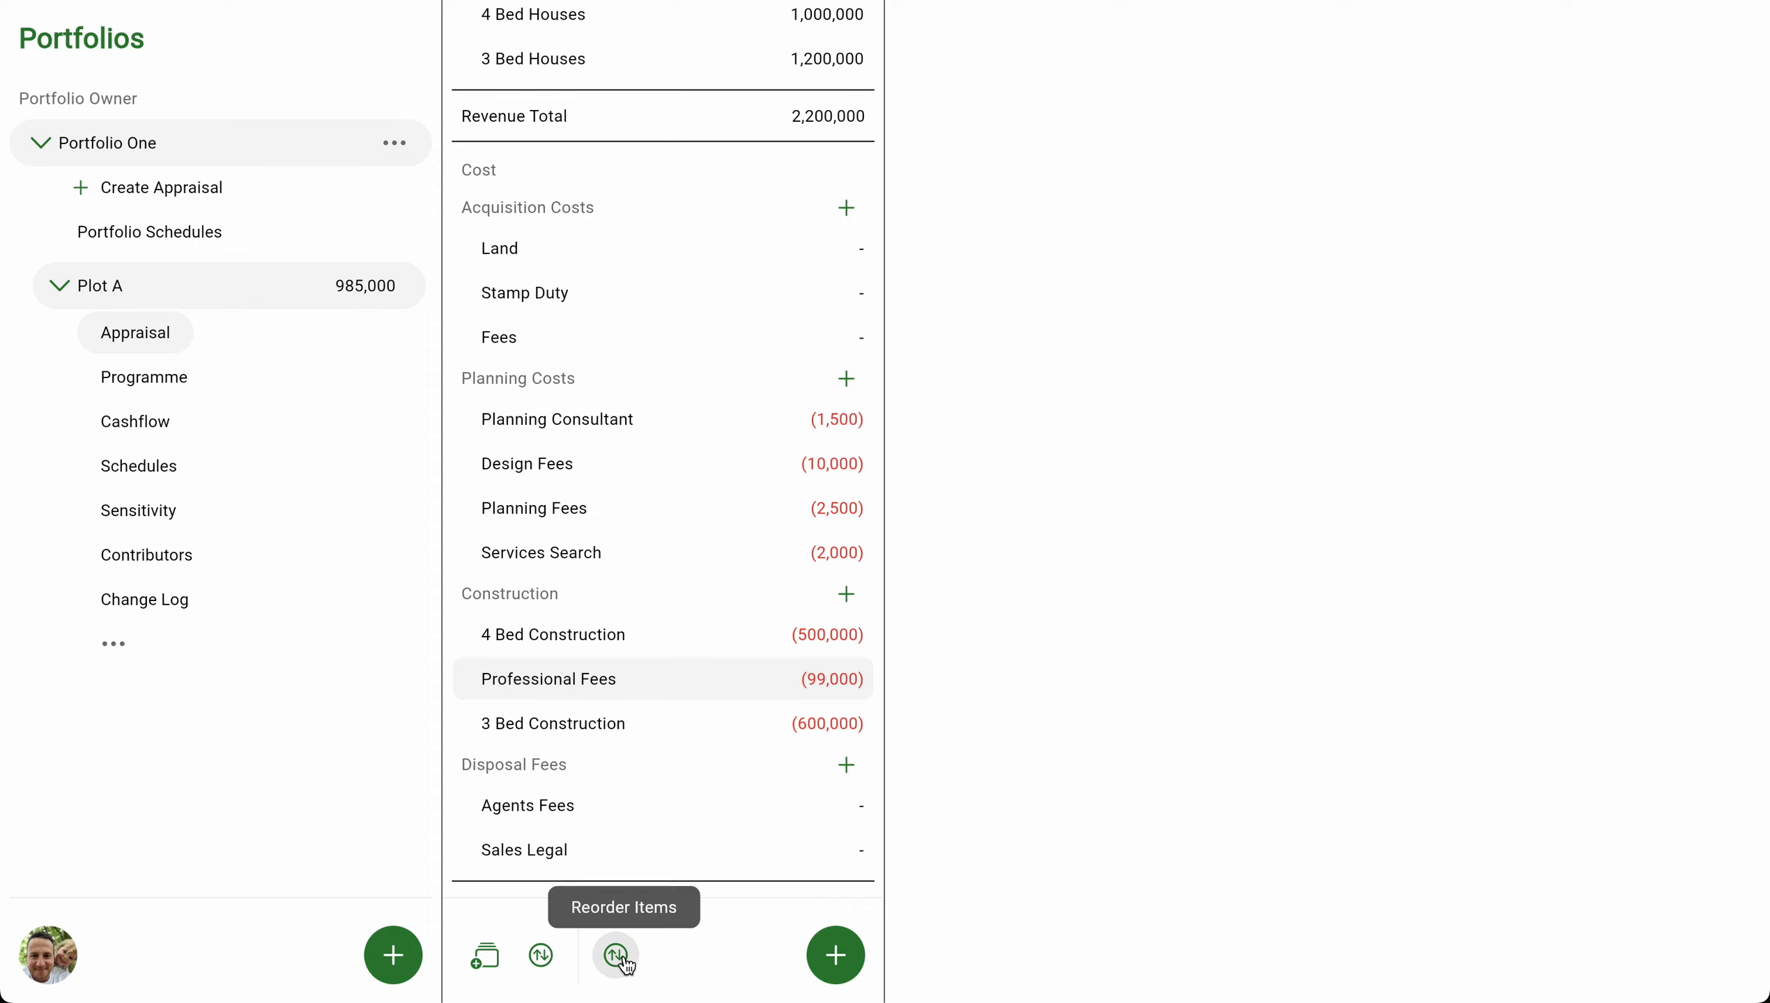
# Reorder the Construction items so 4 Bed Construction comes first, 3 Bed Construction second and Professional Fees last.
pyautogui.click(622, 960)
pyautogui.click(806, 723)
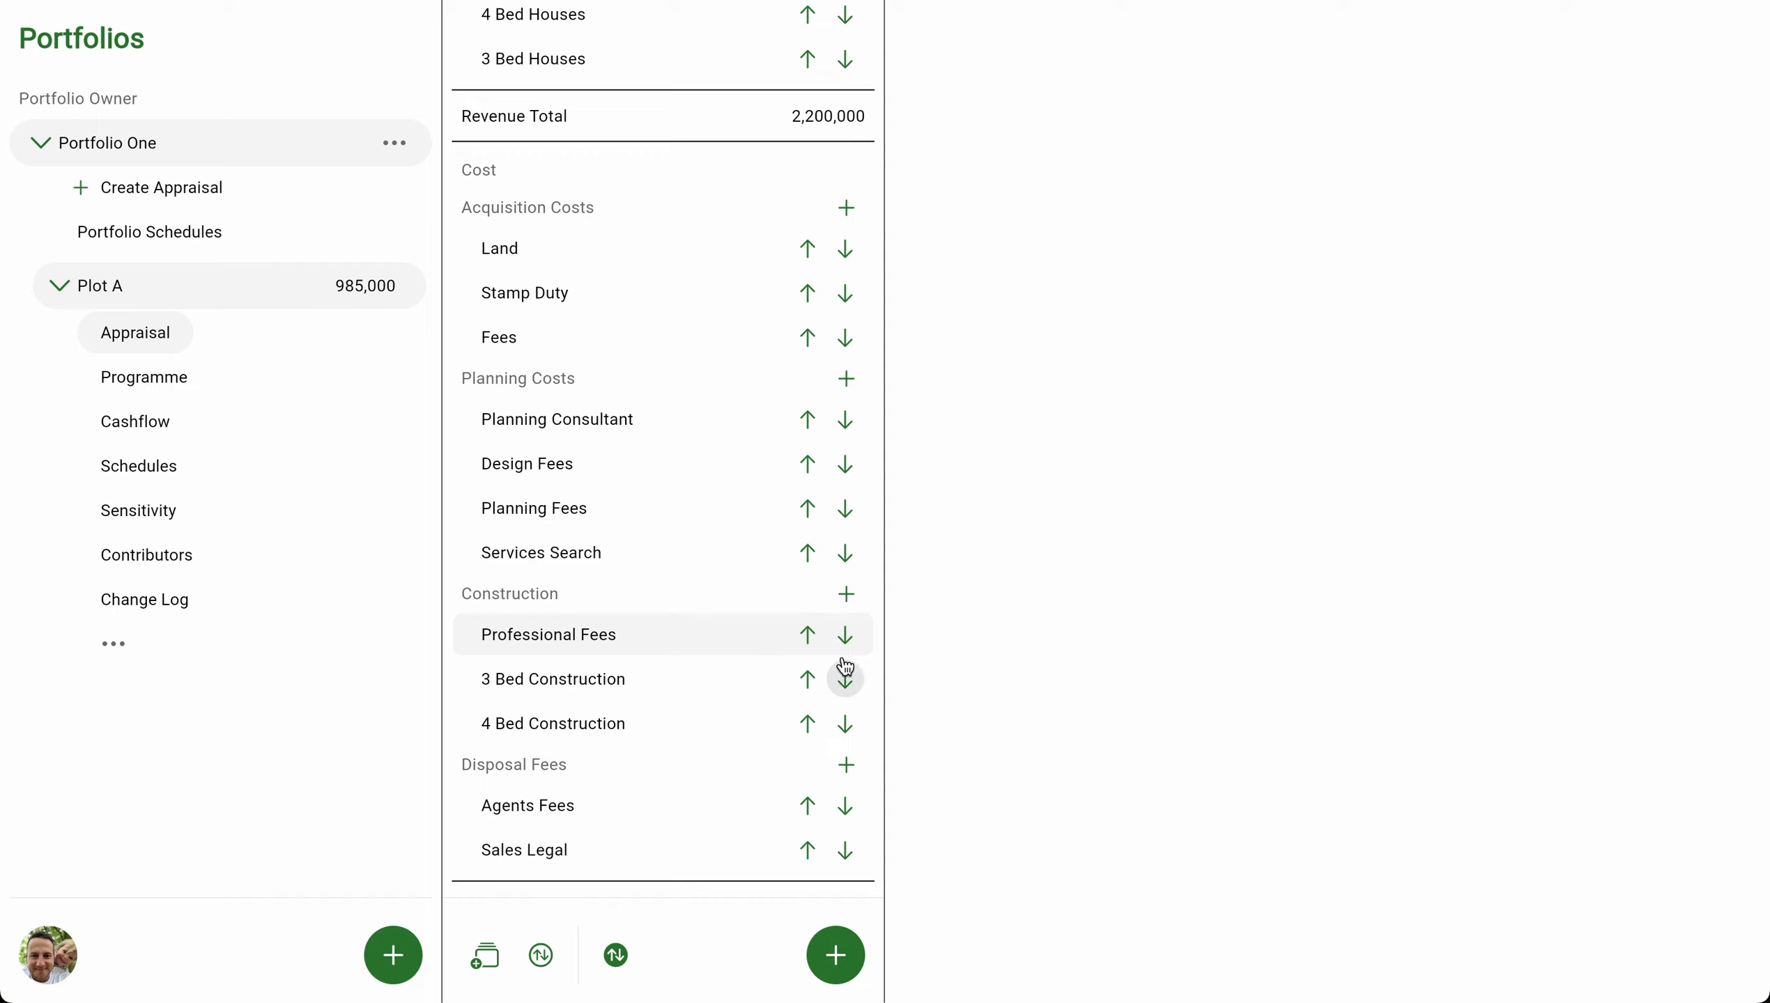
pyautogui.click(846, 635)
pyautogui.click(845, 679)
pyautogui.click(806, 678)
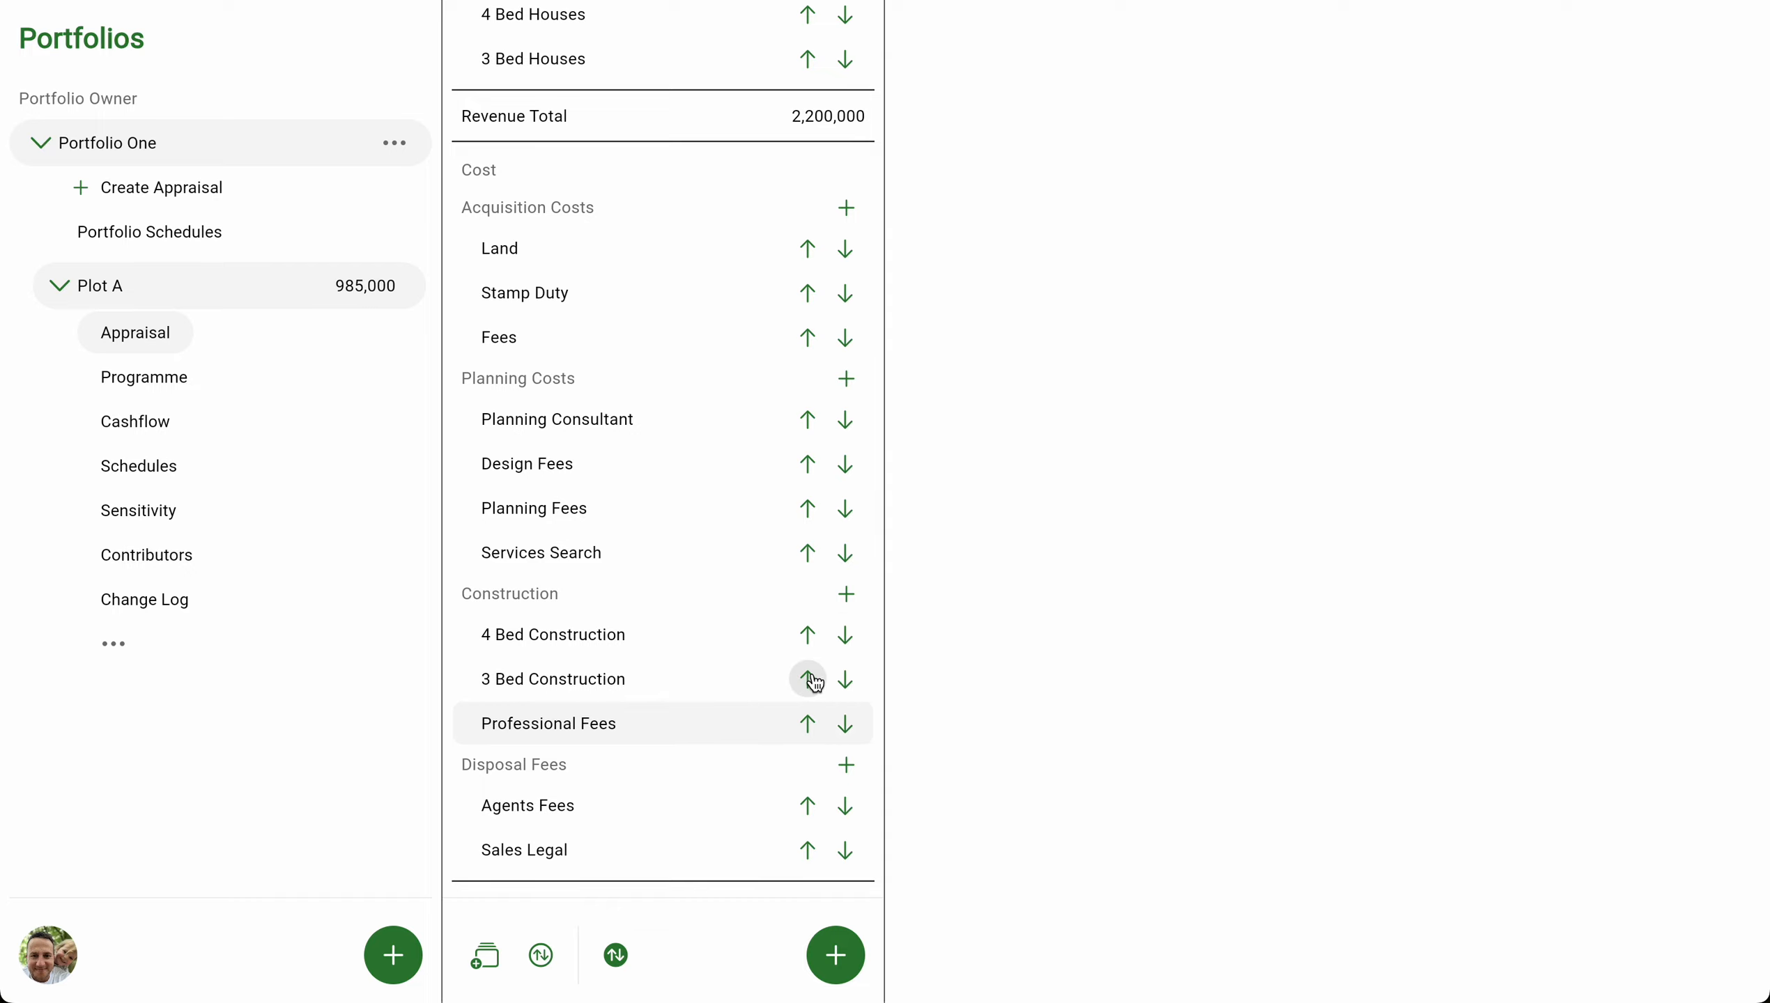
pyautogui.click(621, 955)
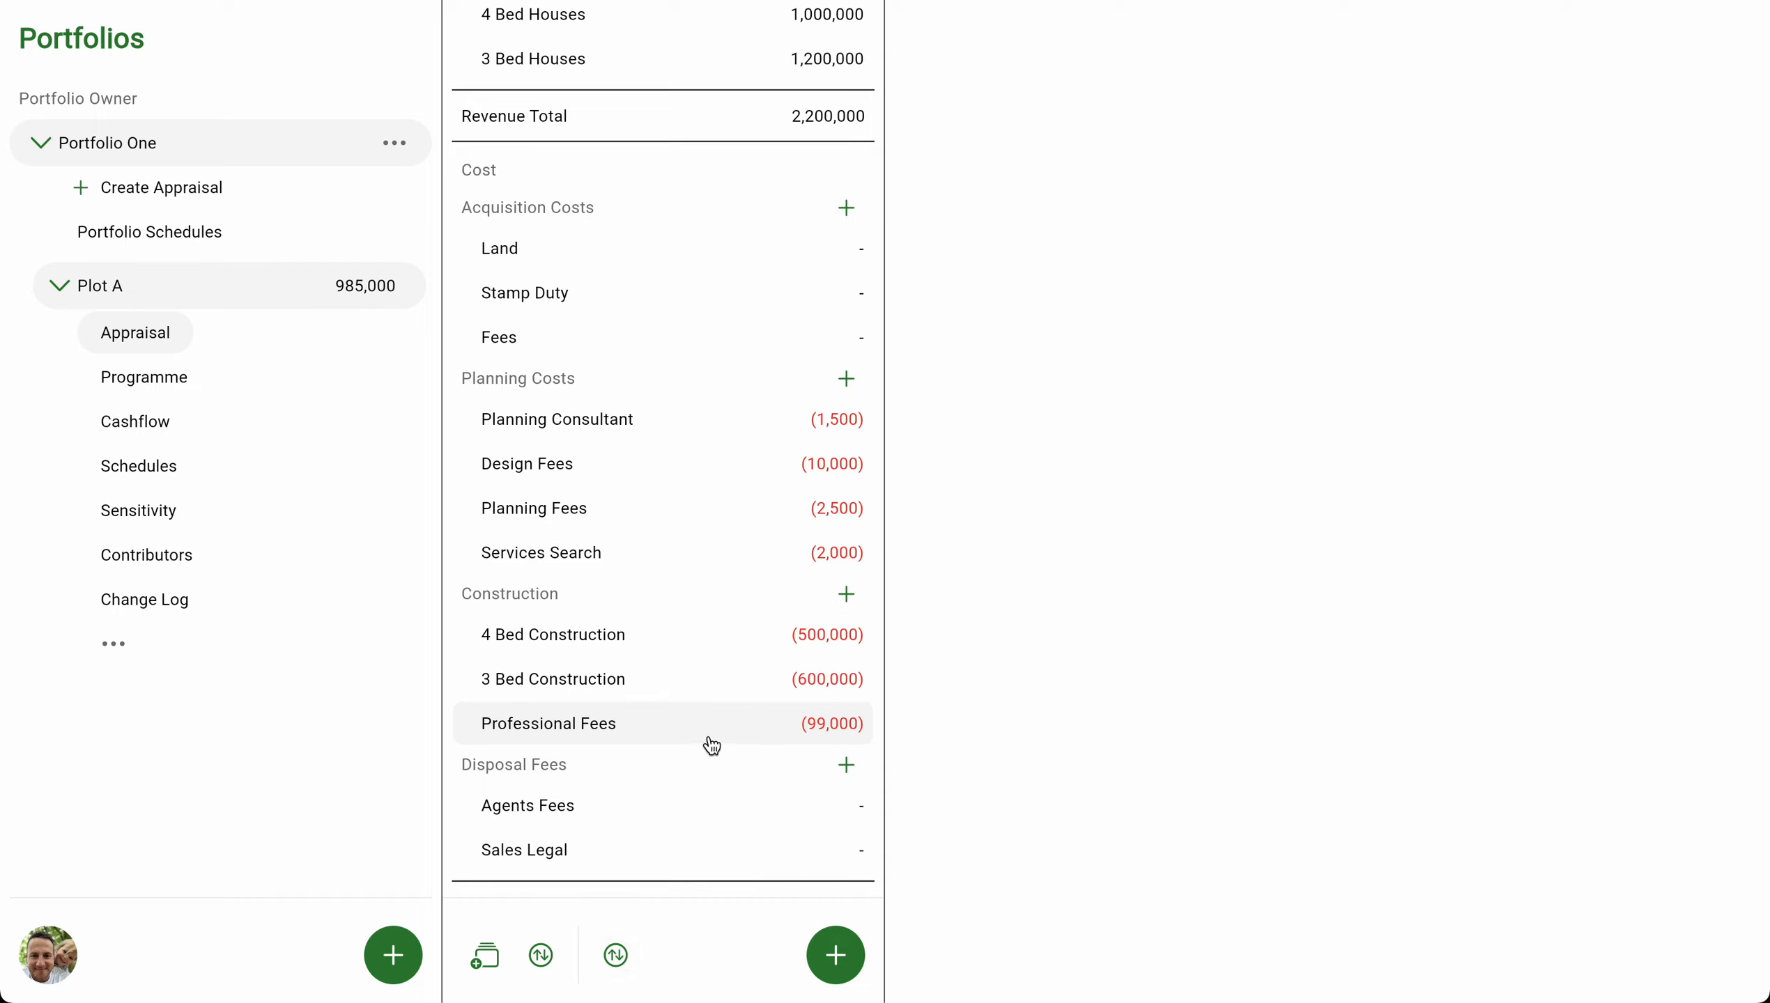
# Rename the Agents Fees item to Estate Agents Fees and set its percentage to 1.5.
pyautogui.scroll(-3, 715, 713)
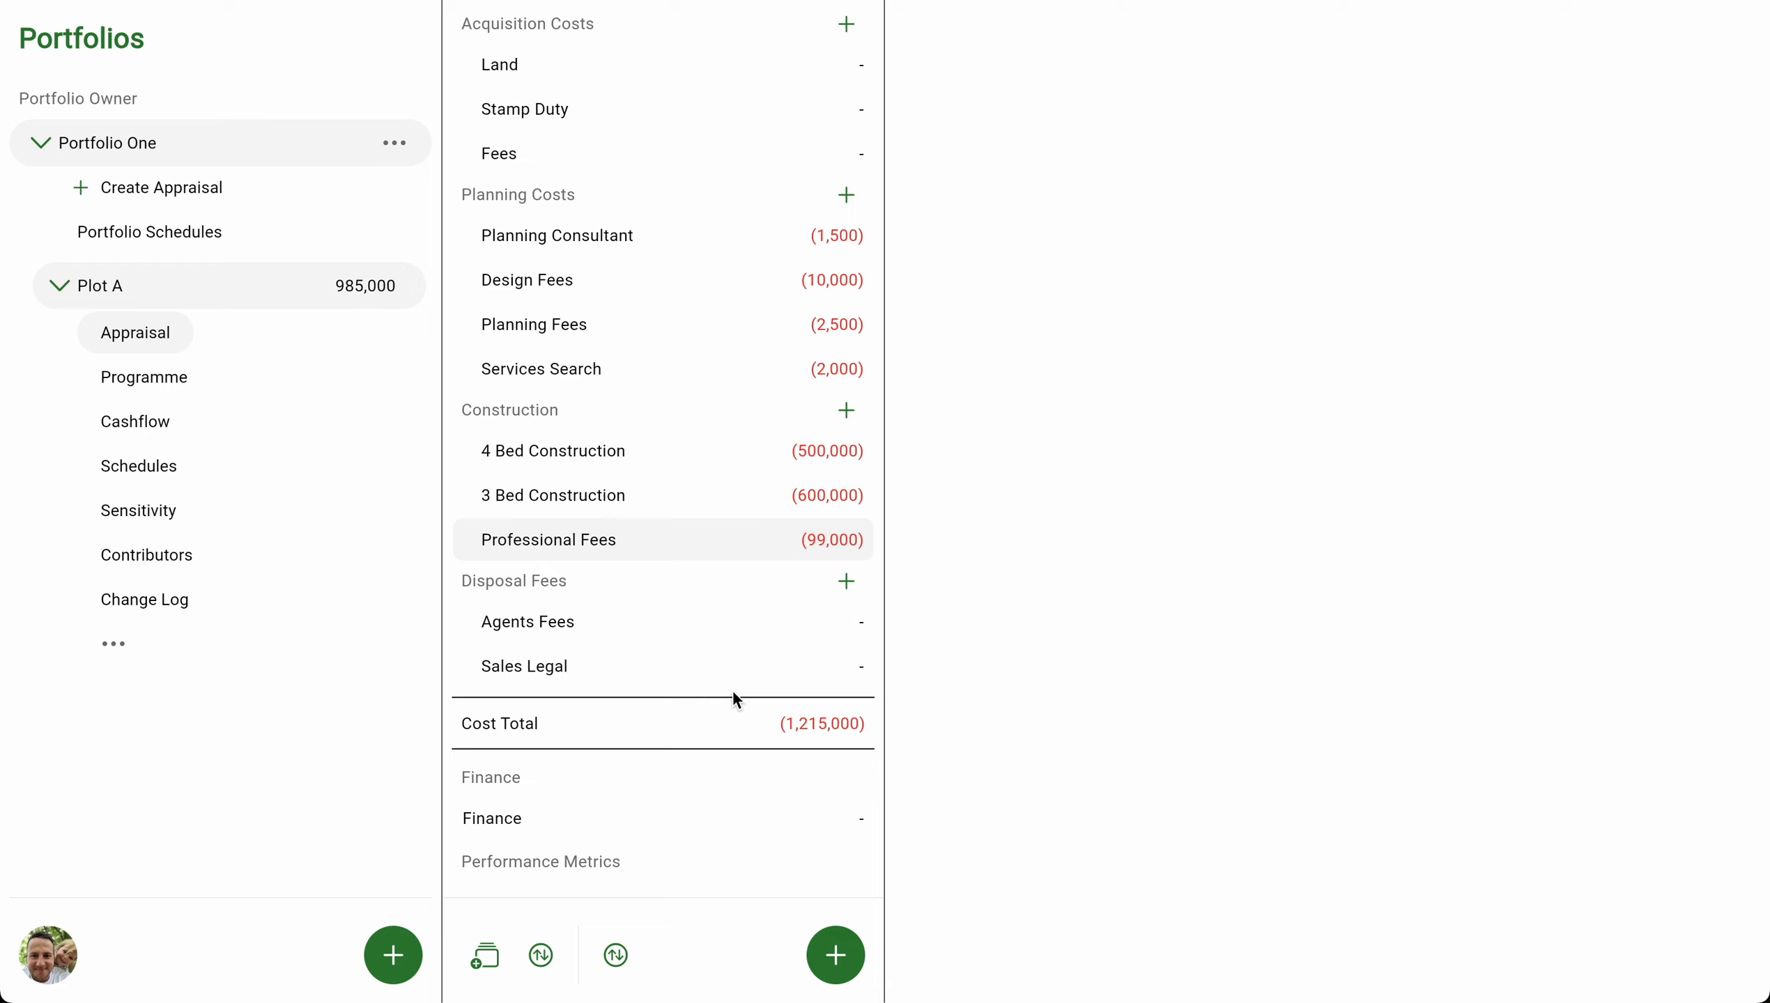
pyautogui.scroll(1, 731, 697)
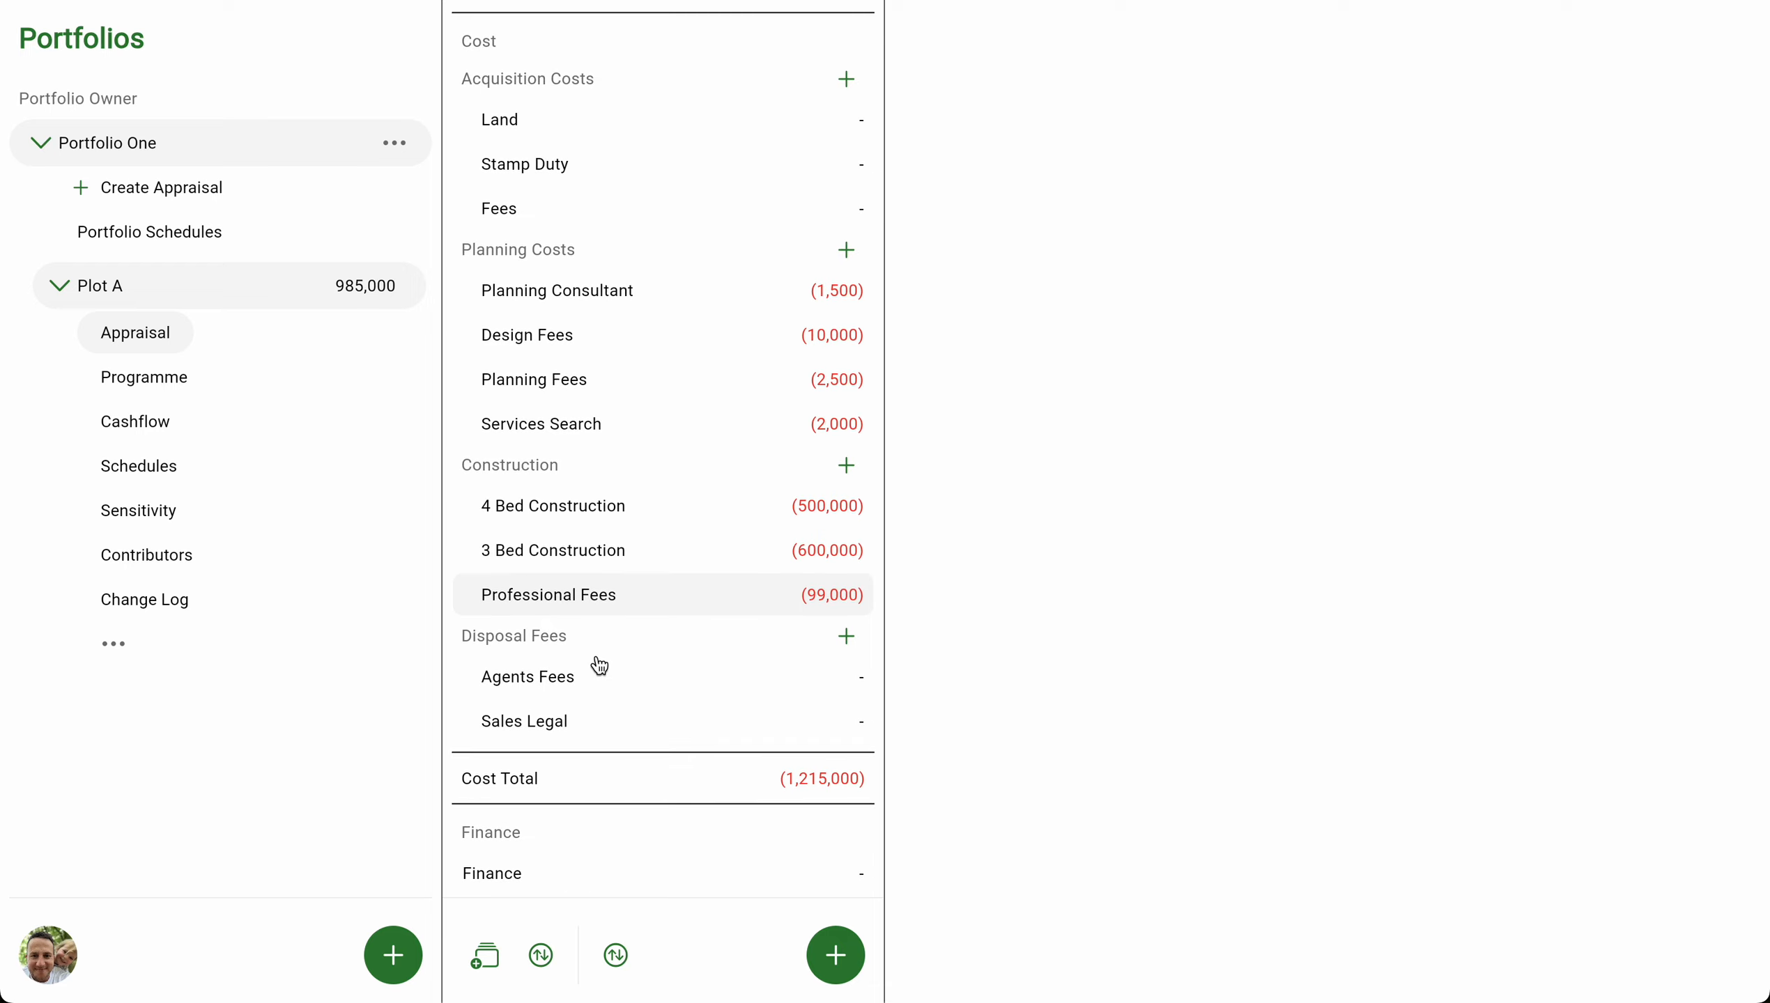
pyautogui.click(559, 684)
pyautogui.click(1109, 84)
pyautogui.write('Es')
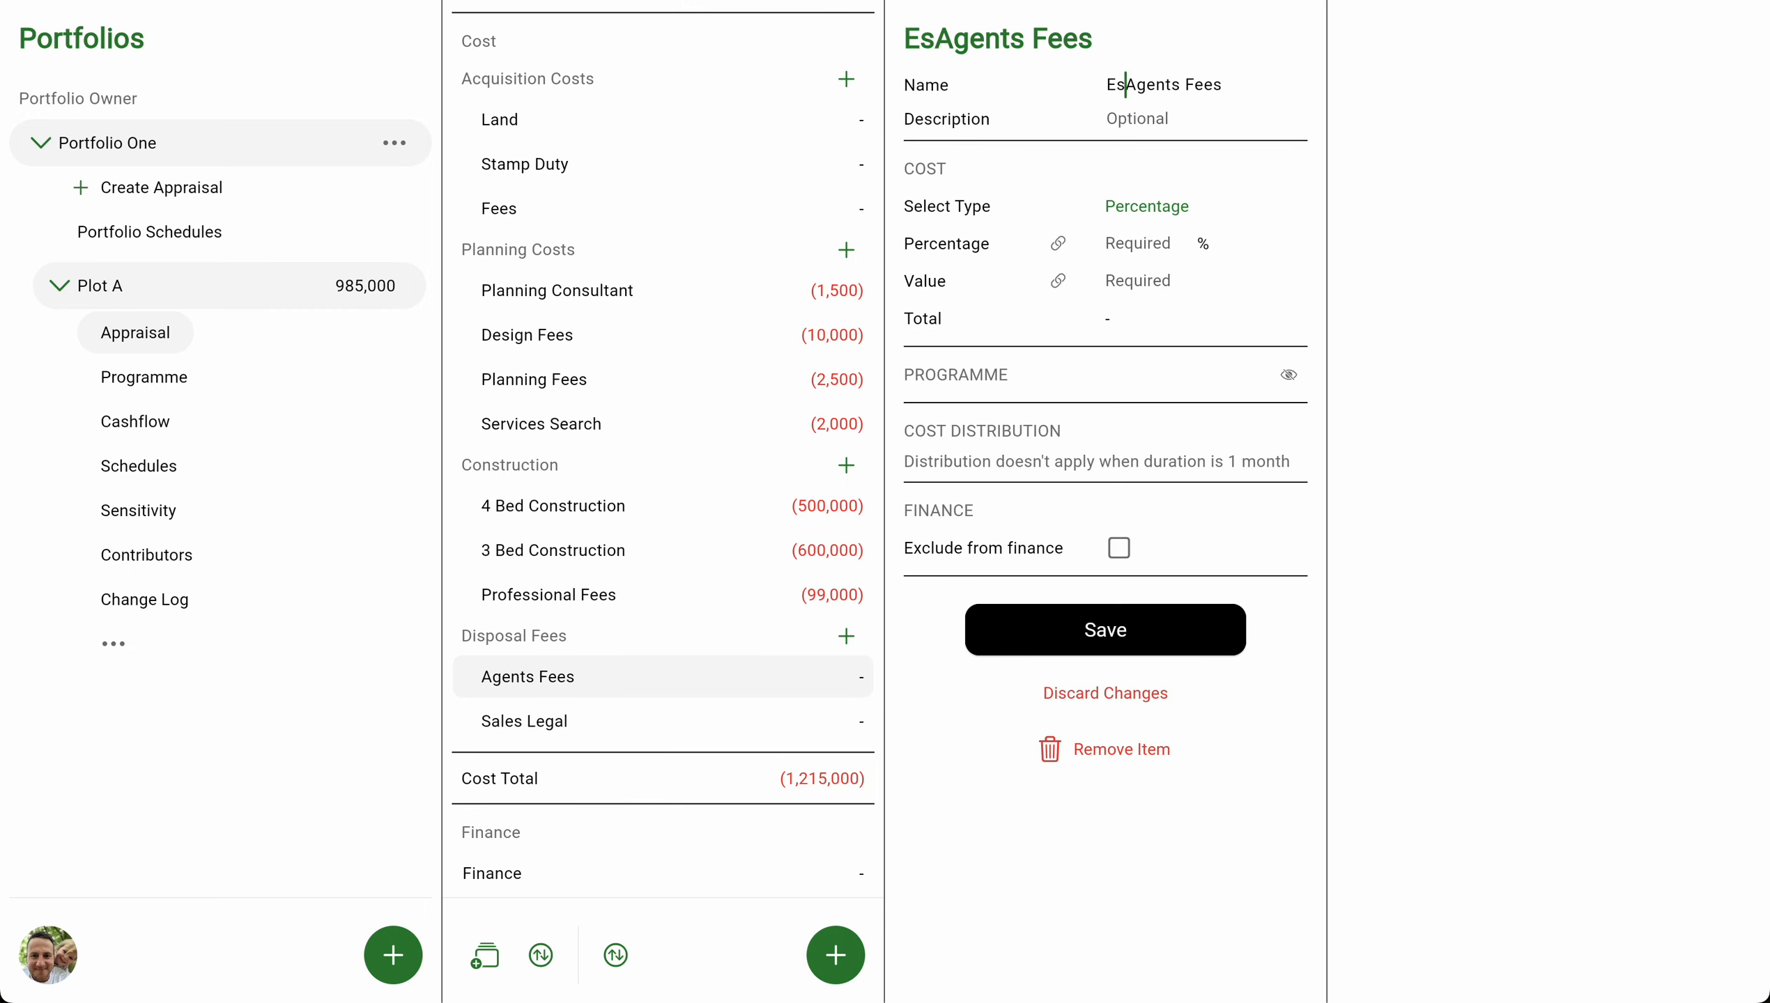
pyautogui.write('tatte')
pyautogui.press('BackSpace')
pyautogui.press('BackSpace')
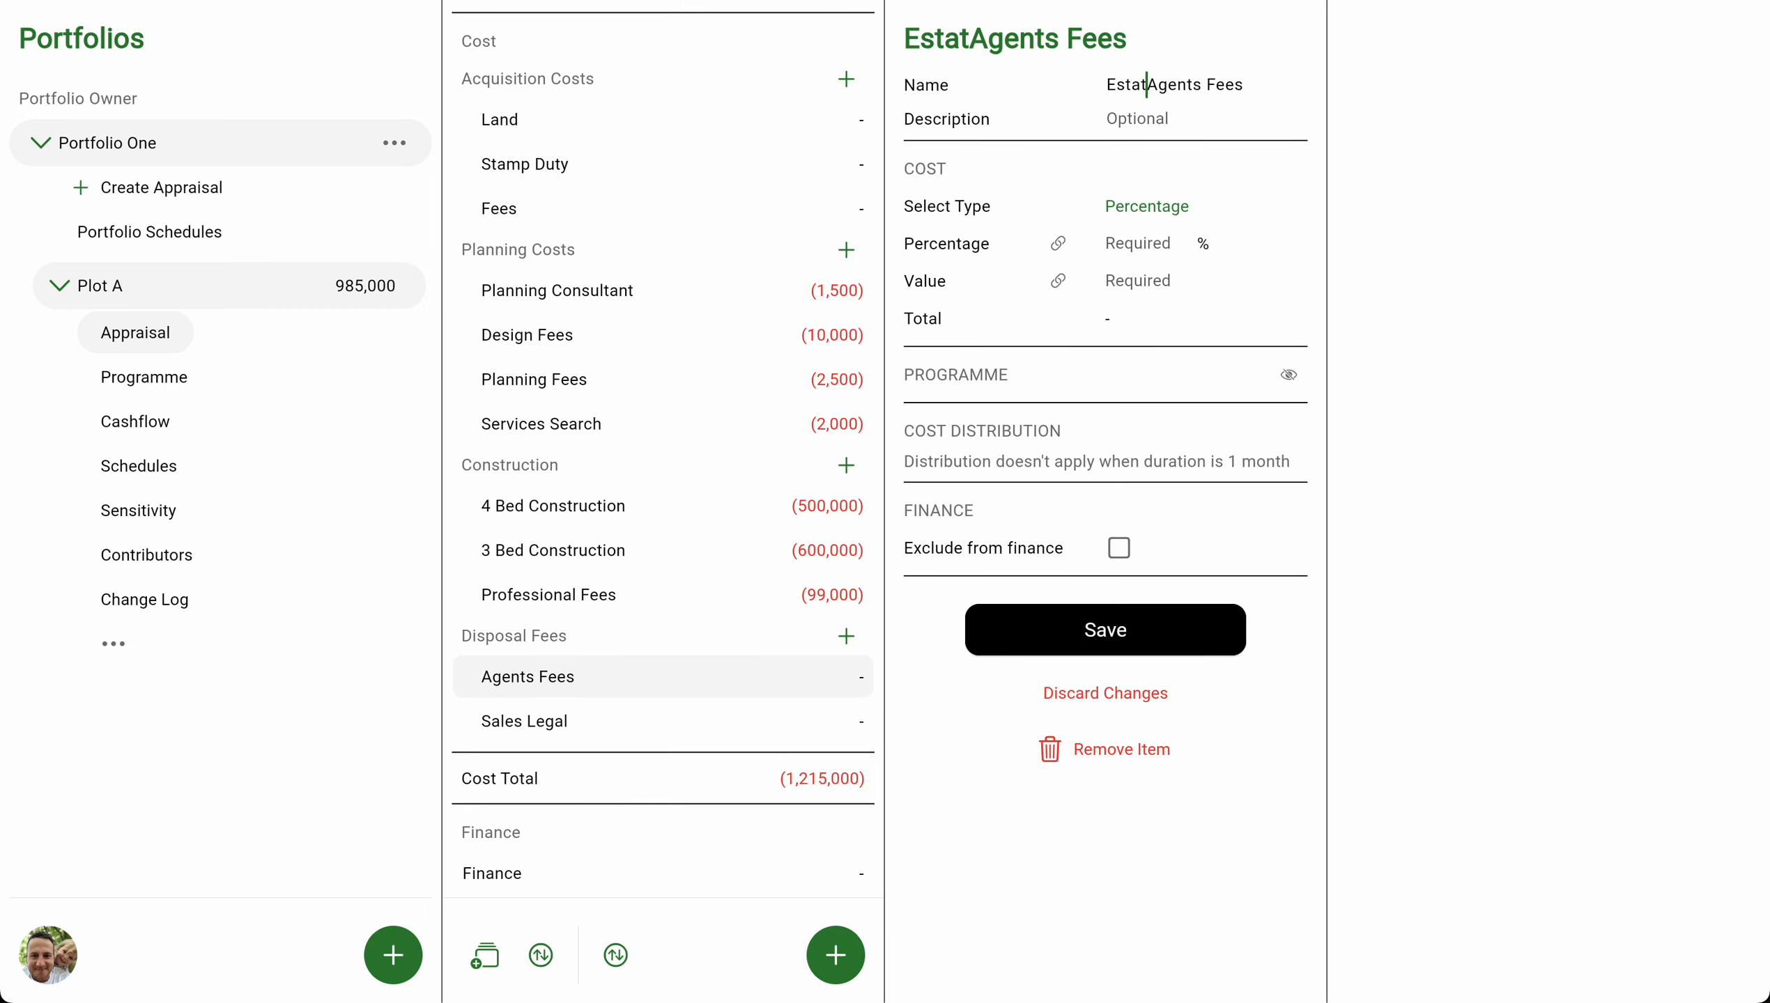
pyautogui.write('e ')
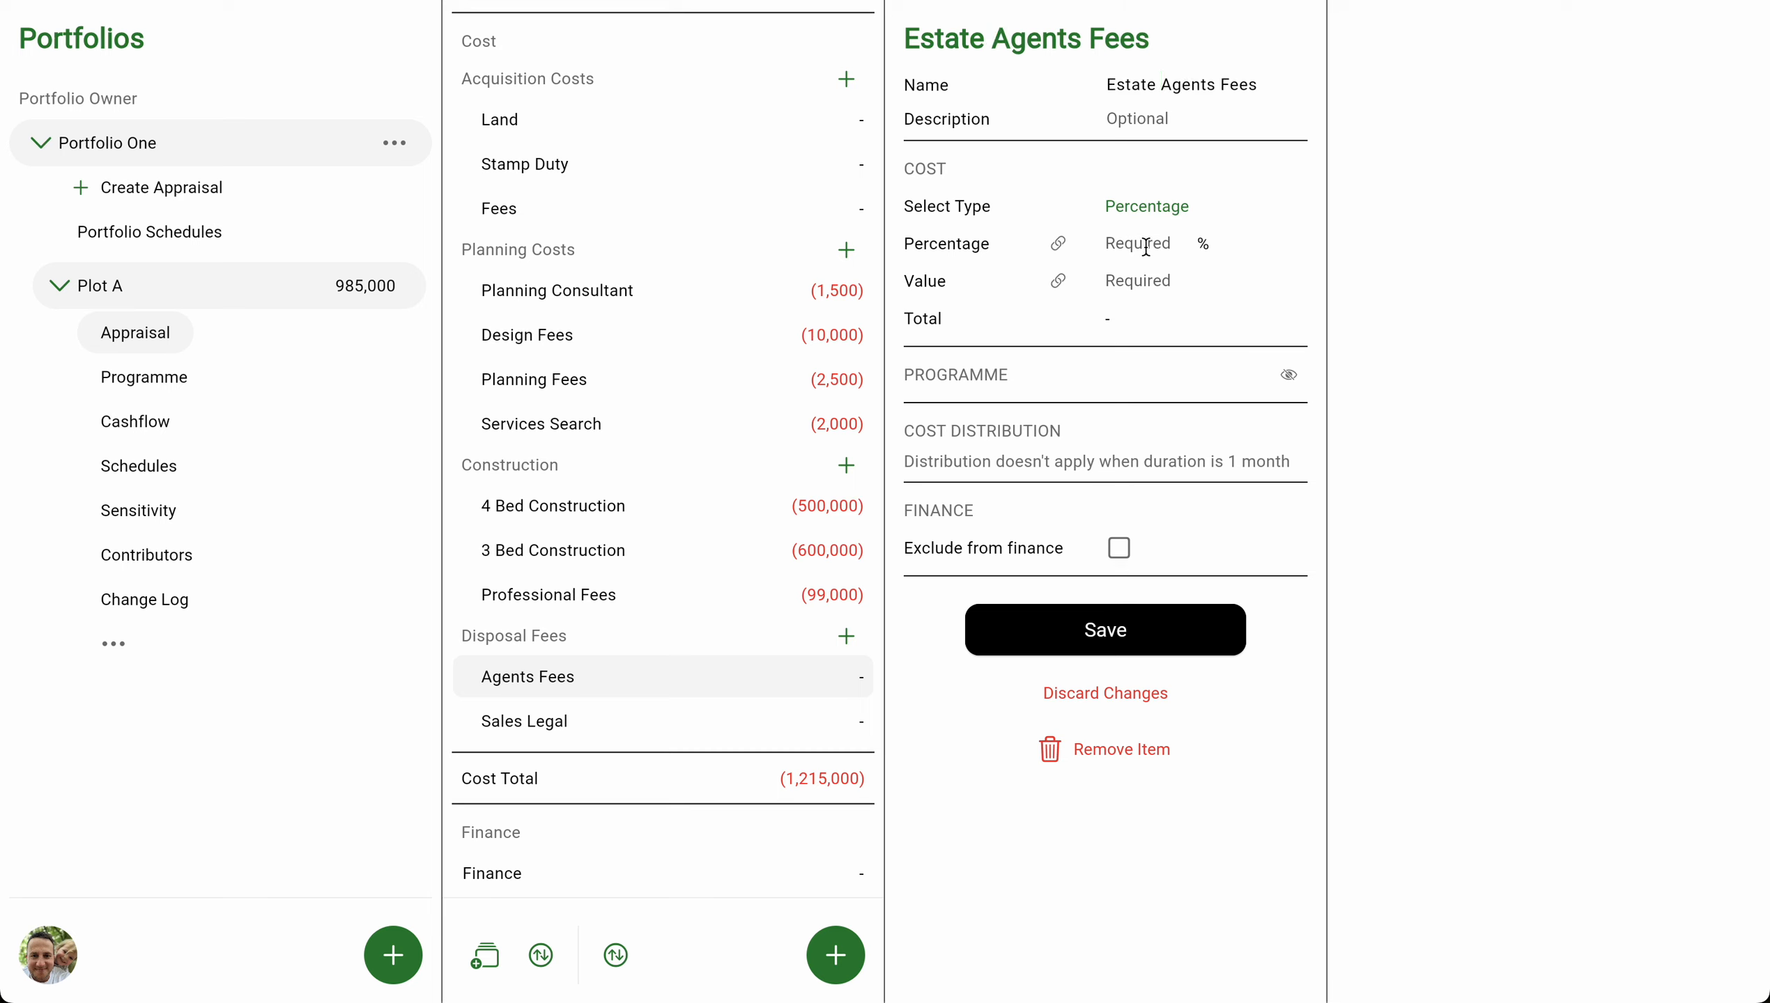
pyautogui.write('1.5')
# Link the Estate Agents Fees value to the 4 Bed Houses and 3 Bed Houses totals and save the item.
pyautogui.click(1057, 280)
pyautogui.click(1708, 242)
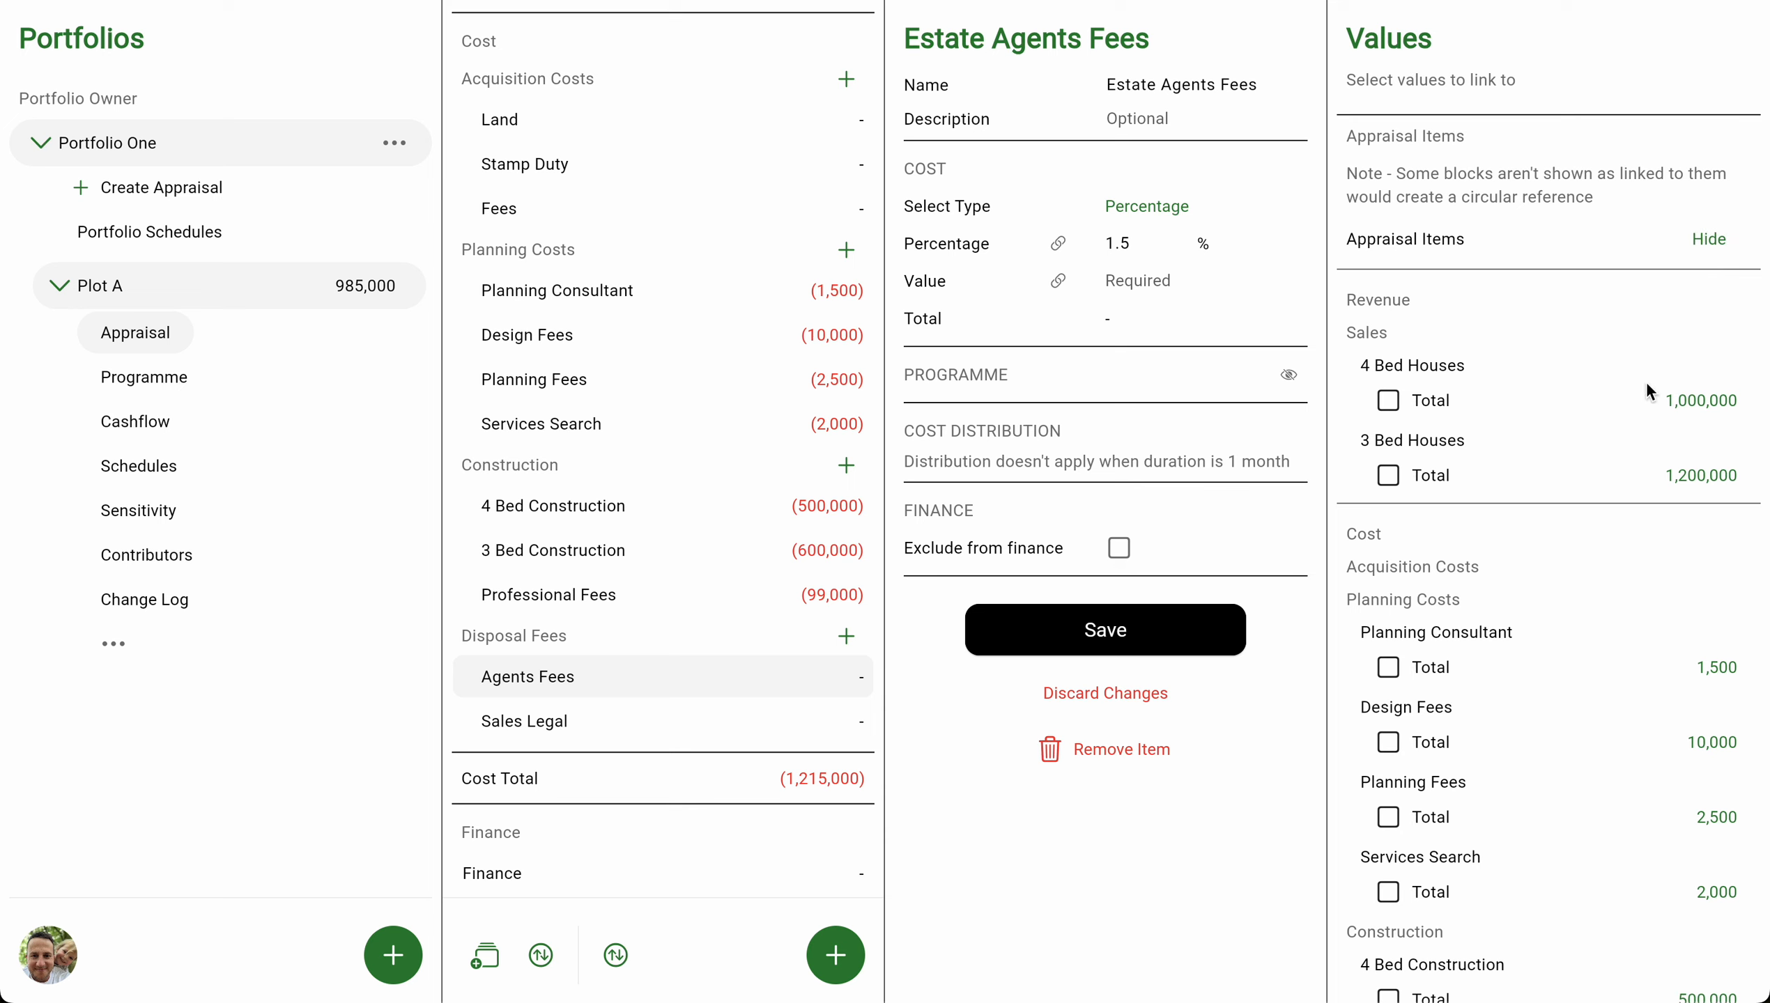
pyautogui.click(1702, 400)
pyautogui.click(1702, 476)
pyautogui.scroll(-6, 1568, 399)
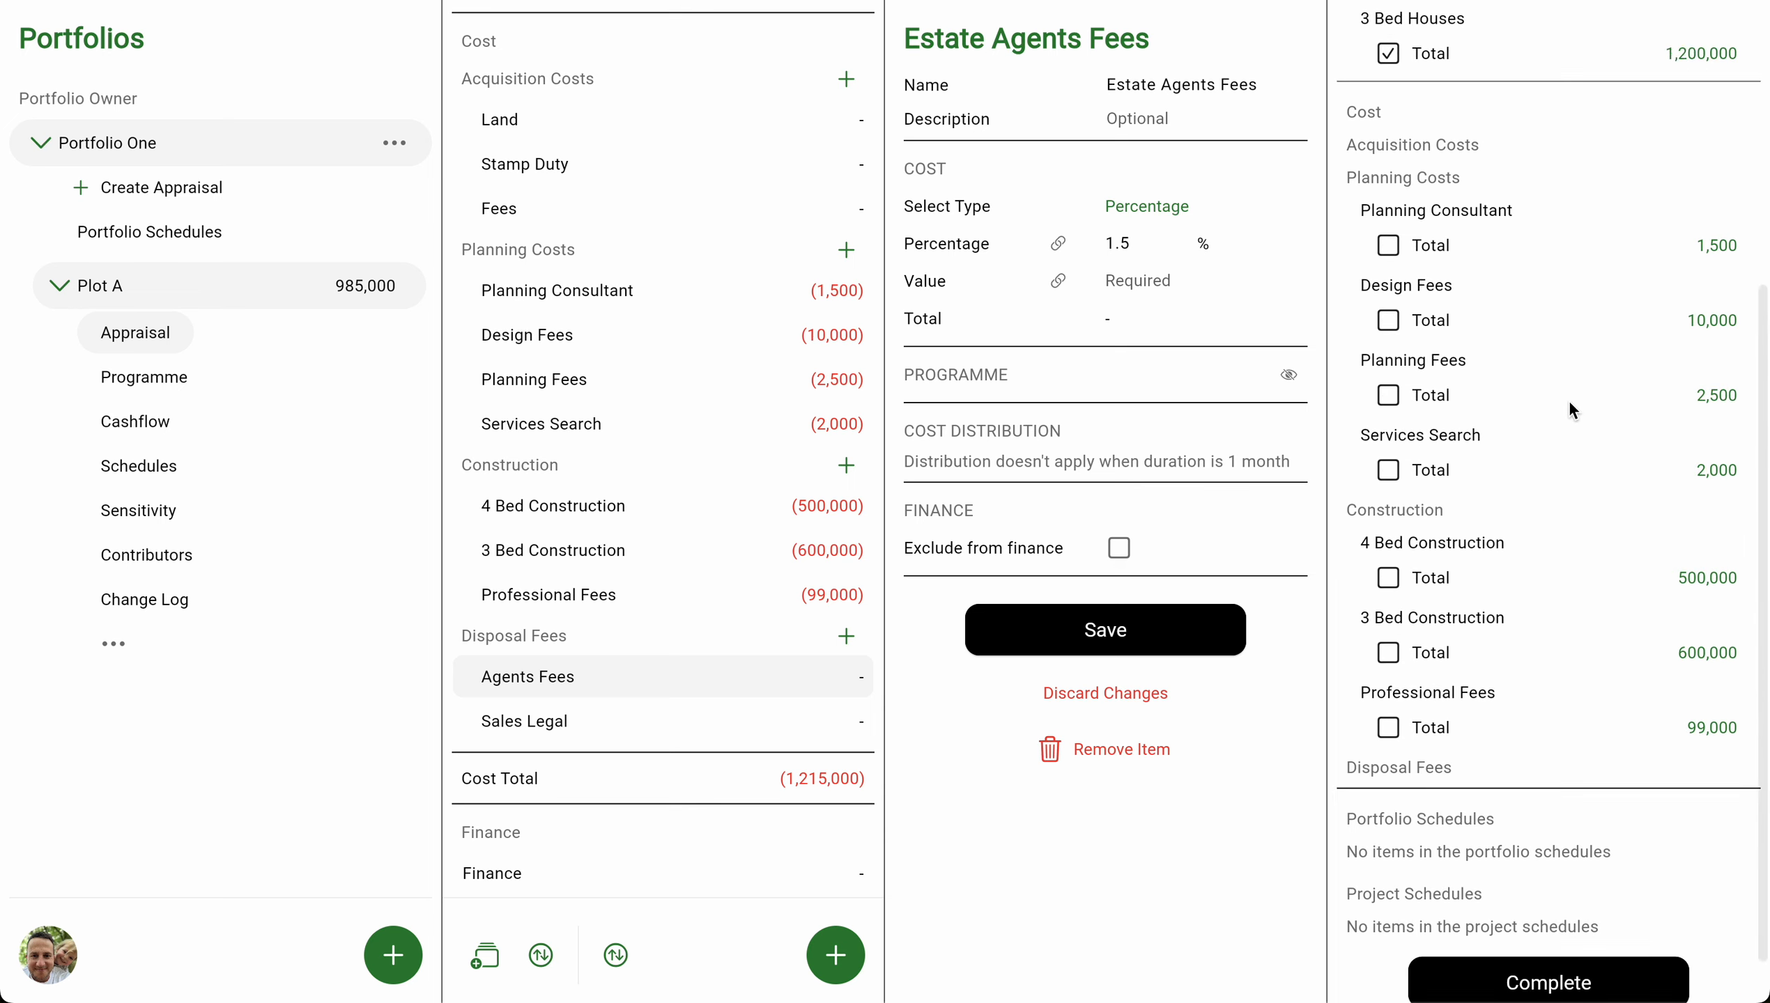
pyautogui.click(1548, 916)
pyautogui.click(1109, 744)
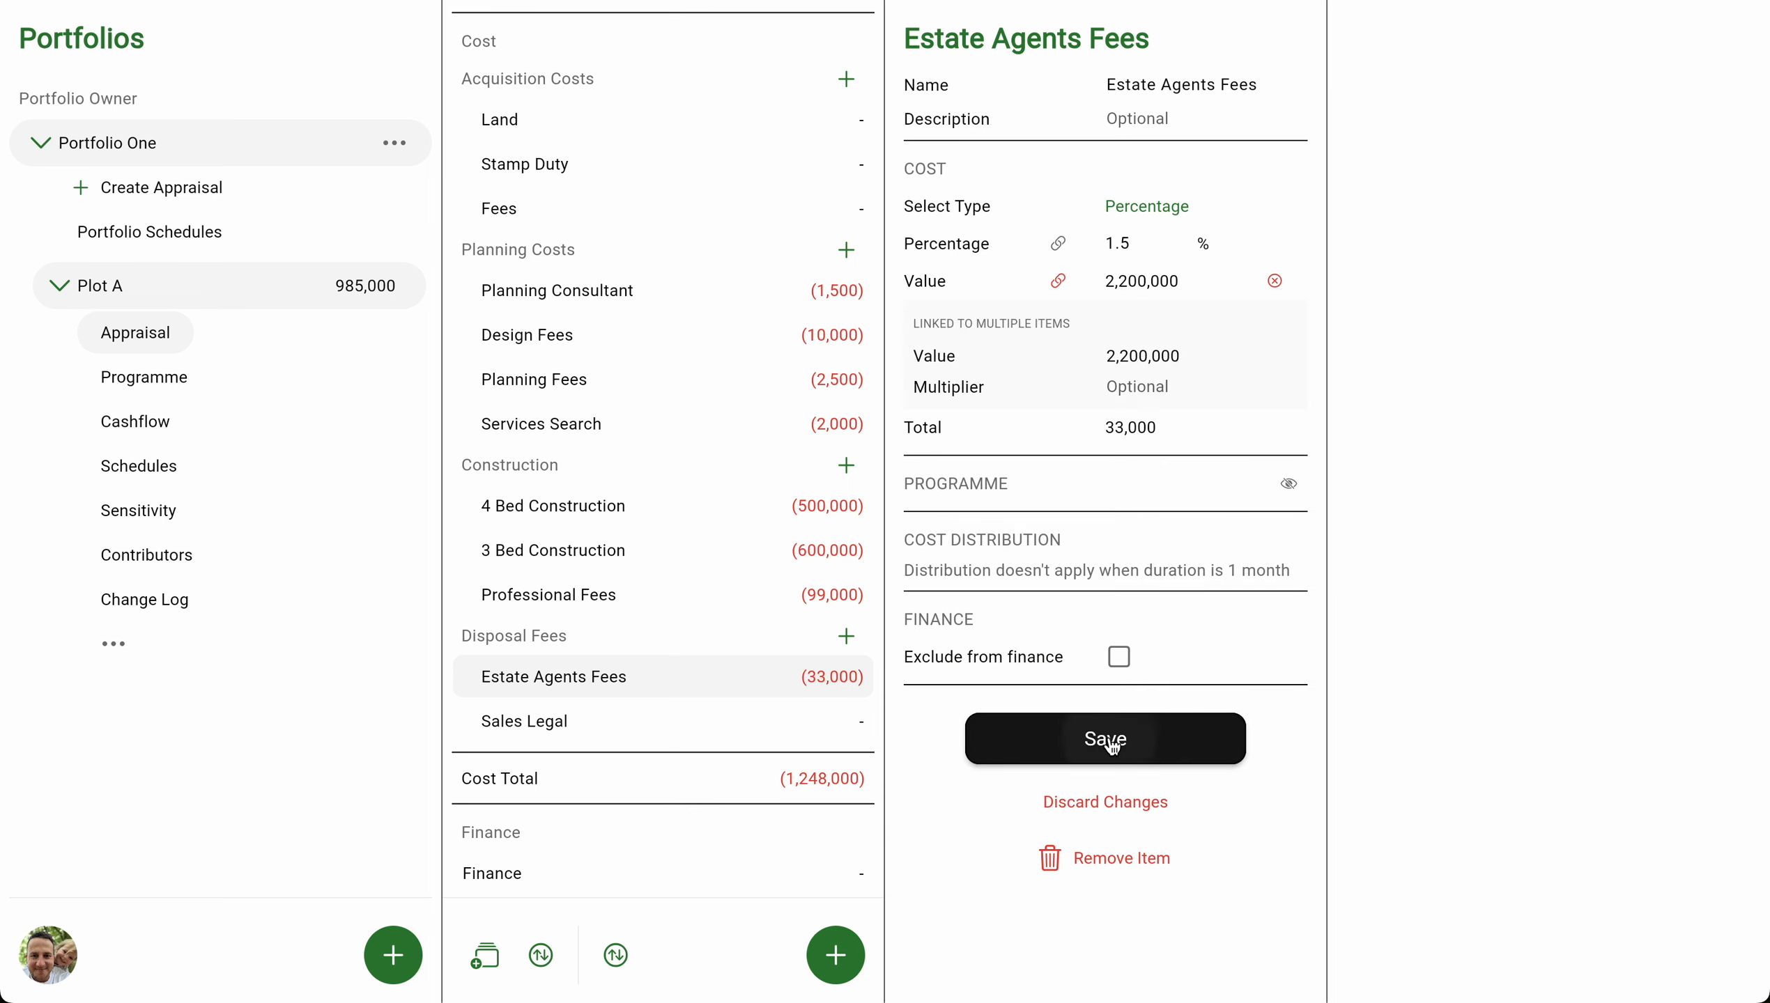
# Change the Sales Legal item to a calculated cost with quantity 5 and rate 2,000, and save it.
pyautogui.click(667, 725)
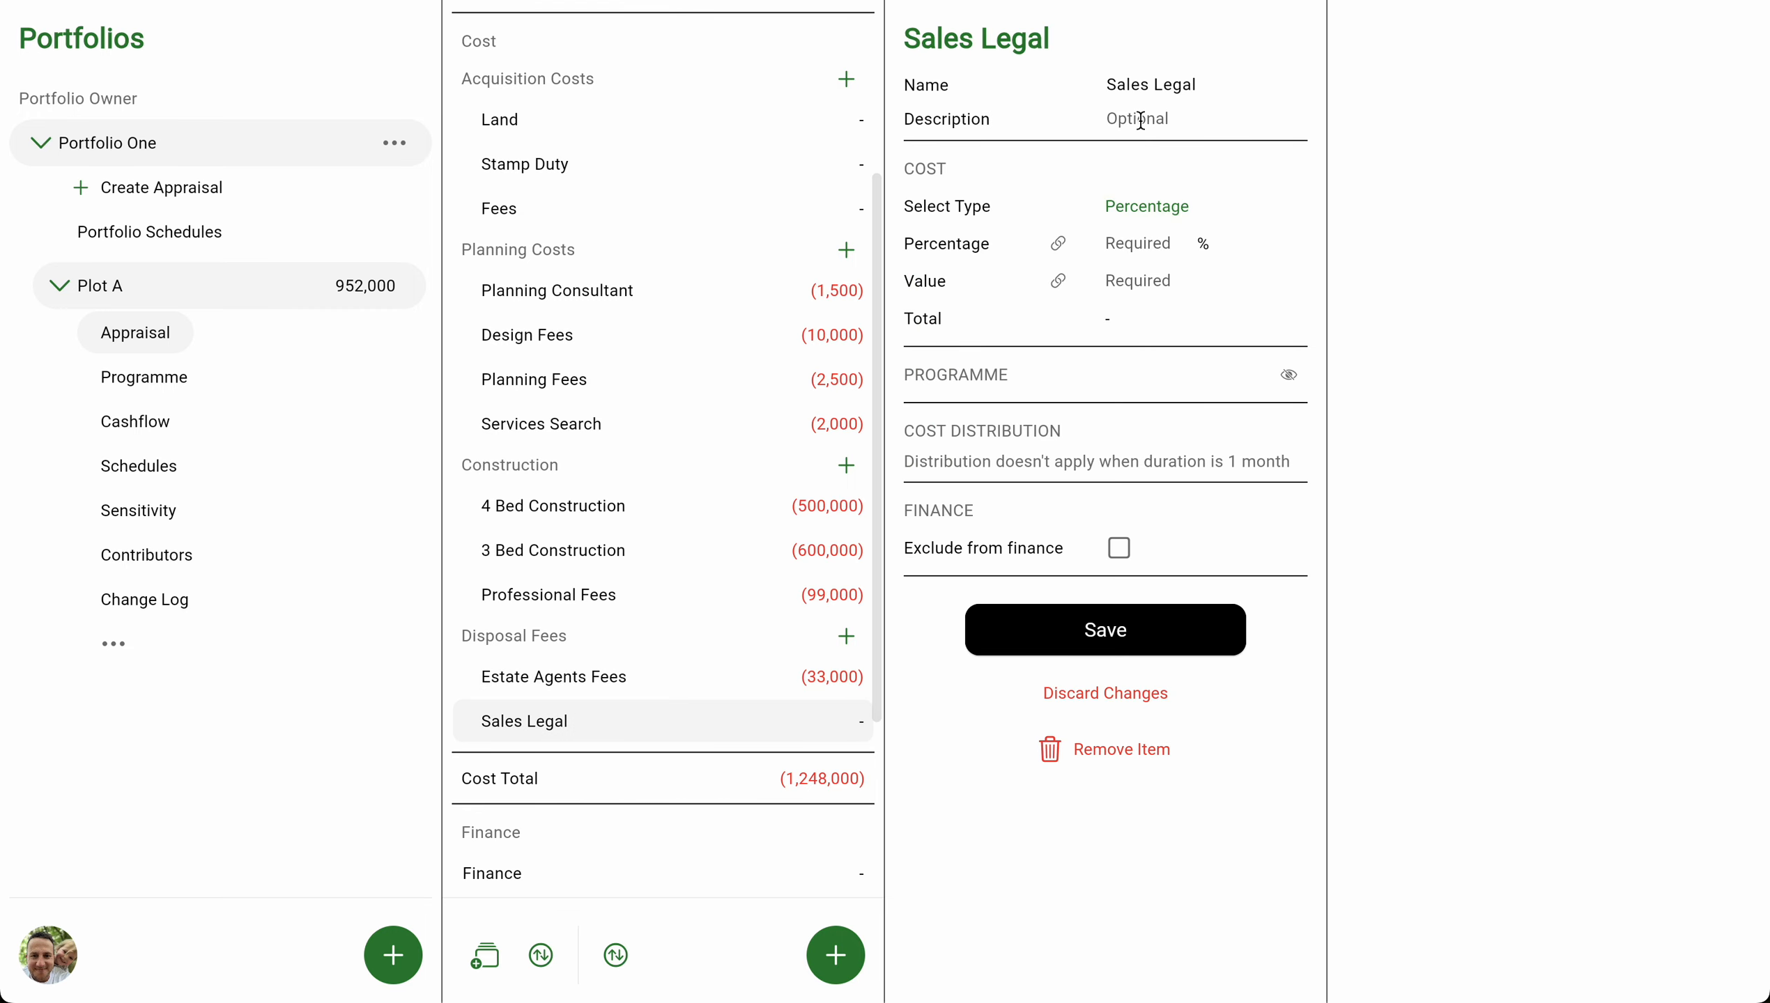
pyautogui.click(1152, 203)
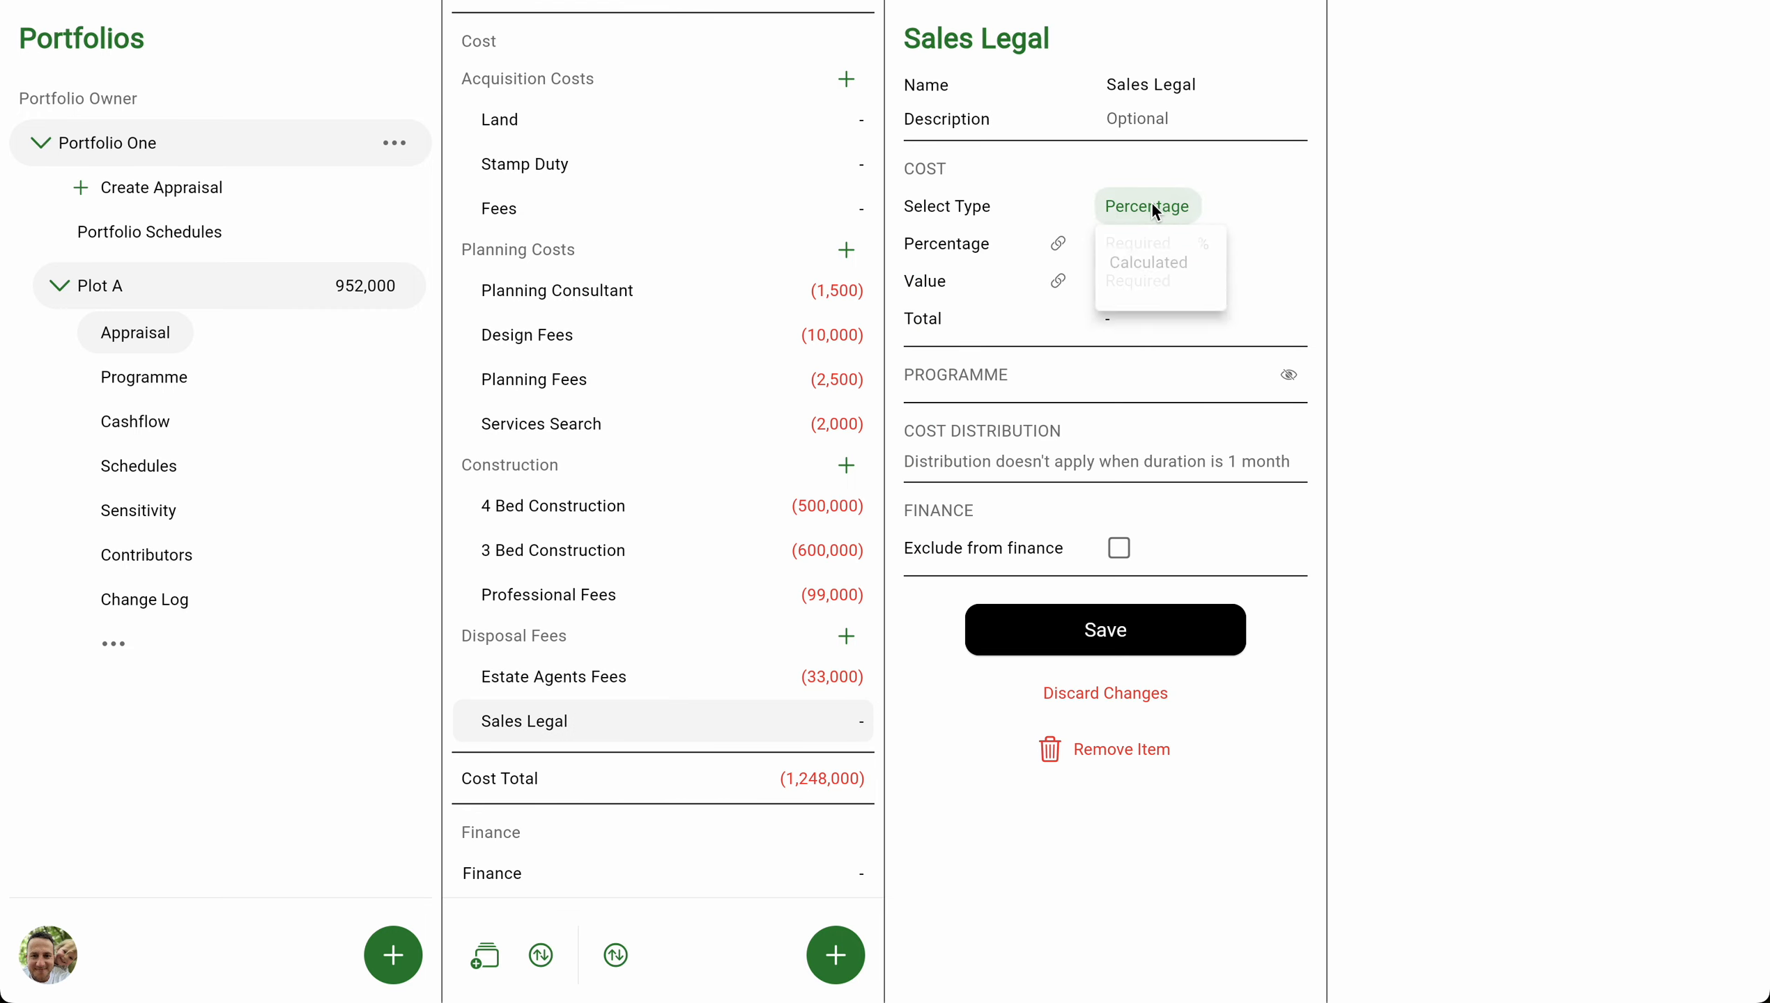
pyautogui.click(1155, 263)
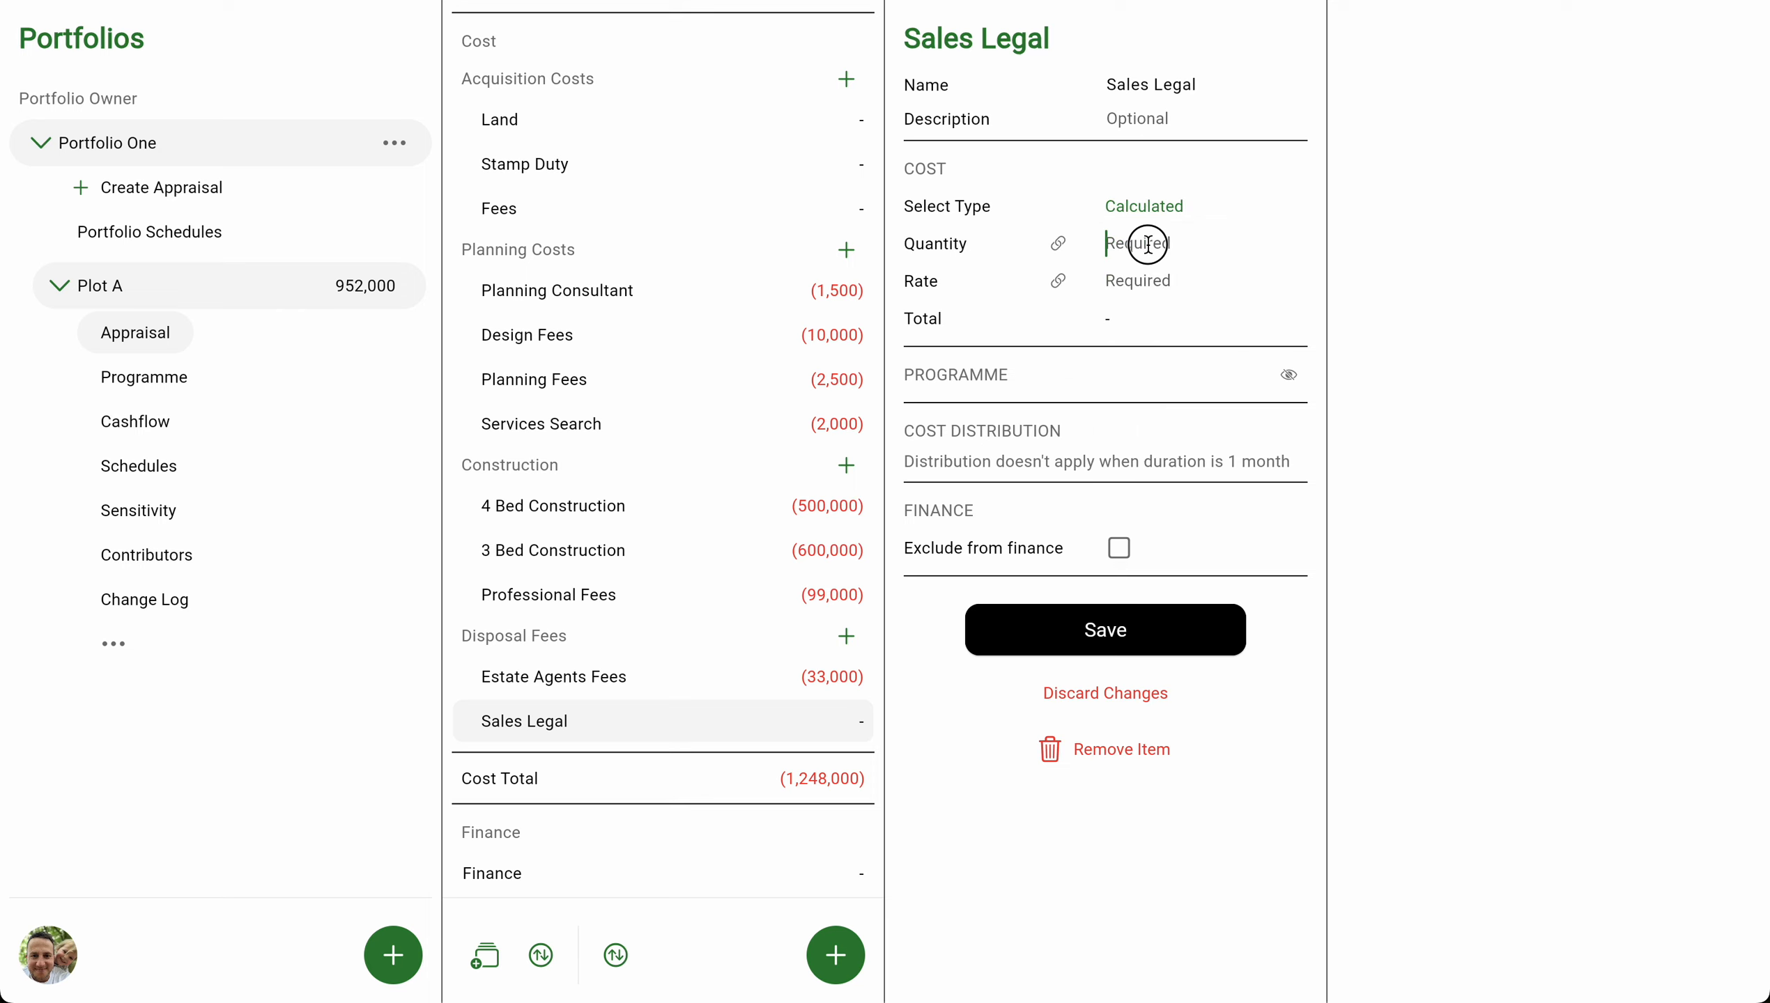
pyautogui.click(1145, 243)
pyautogui.write('5')
pyautogui.click(1142, 279)
pyautogui.write('2000')
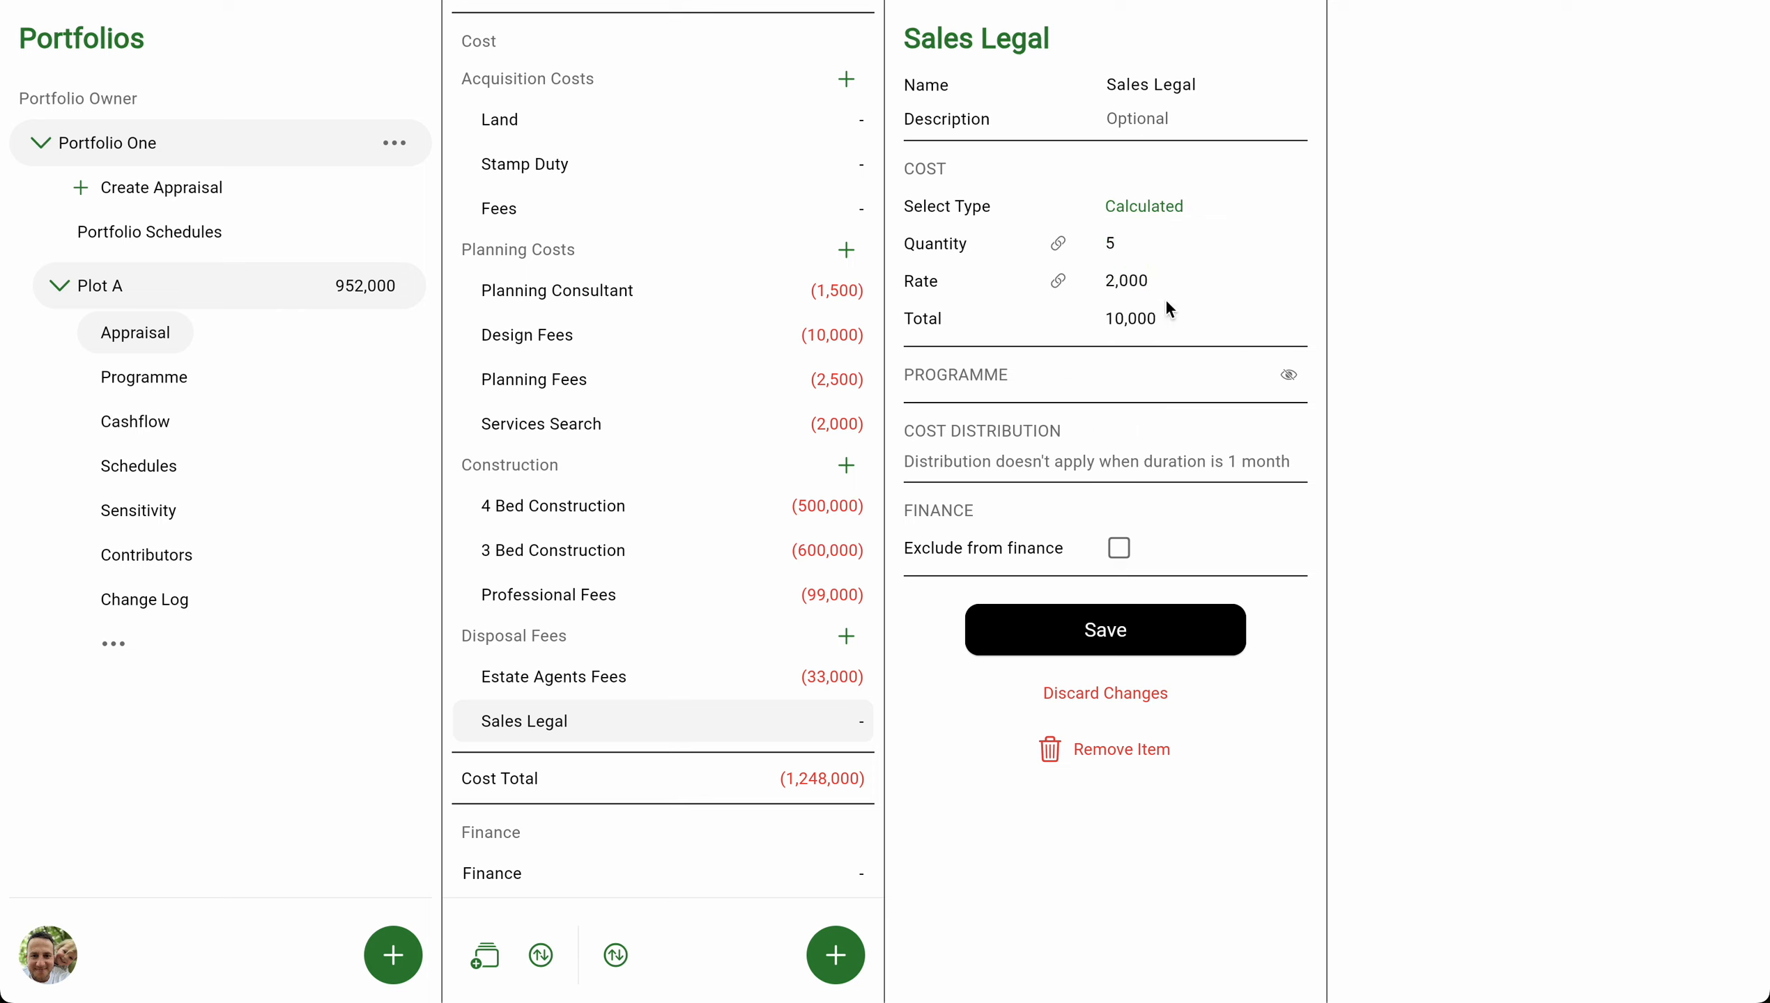
pyautogui.click(1123, 632)
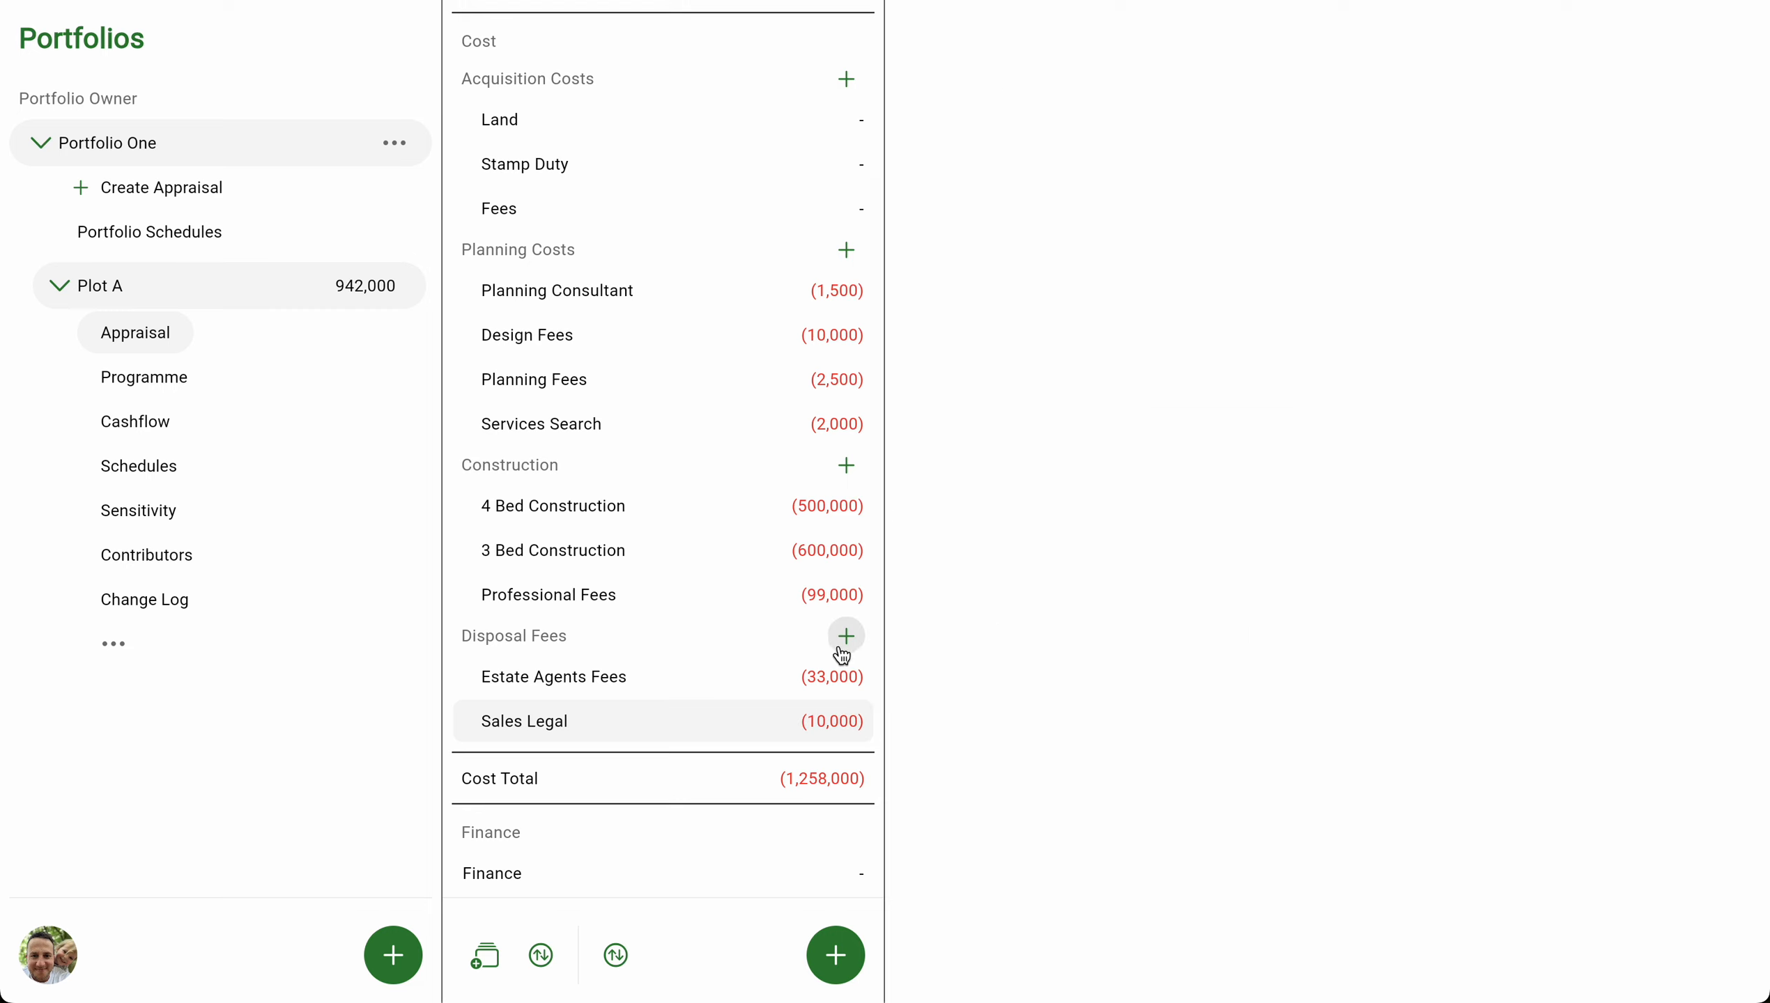
# Rename the Disposal Fees group to Sales Costs and save the group.
pyautogui.click(535, 638)
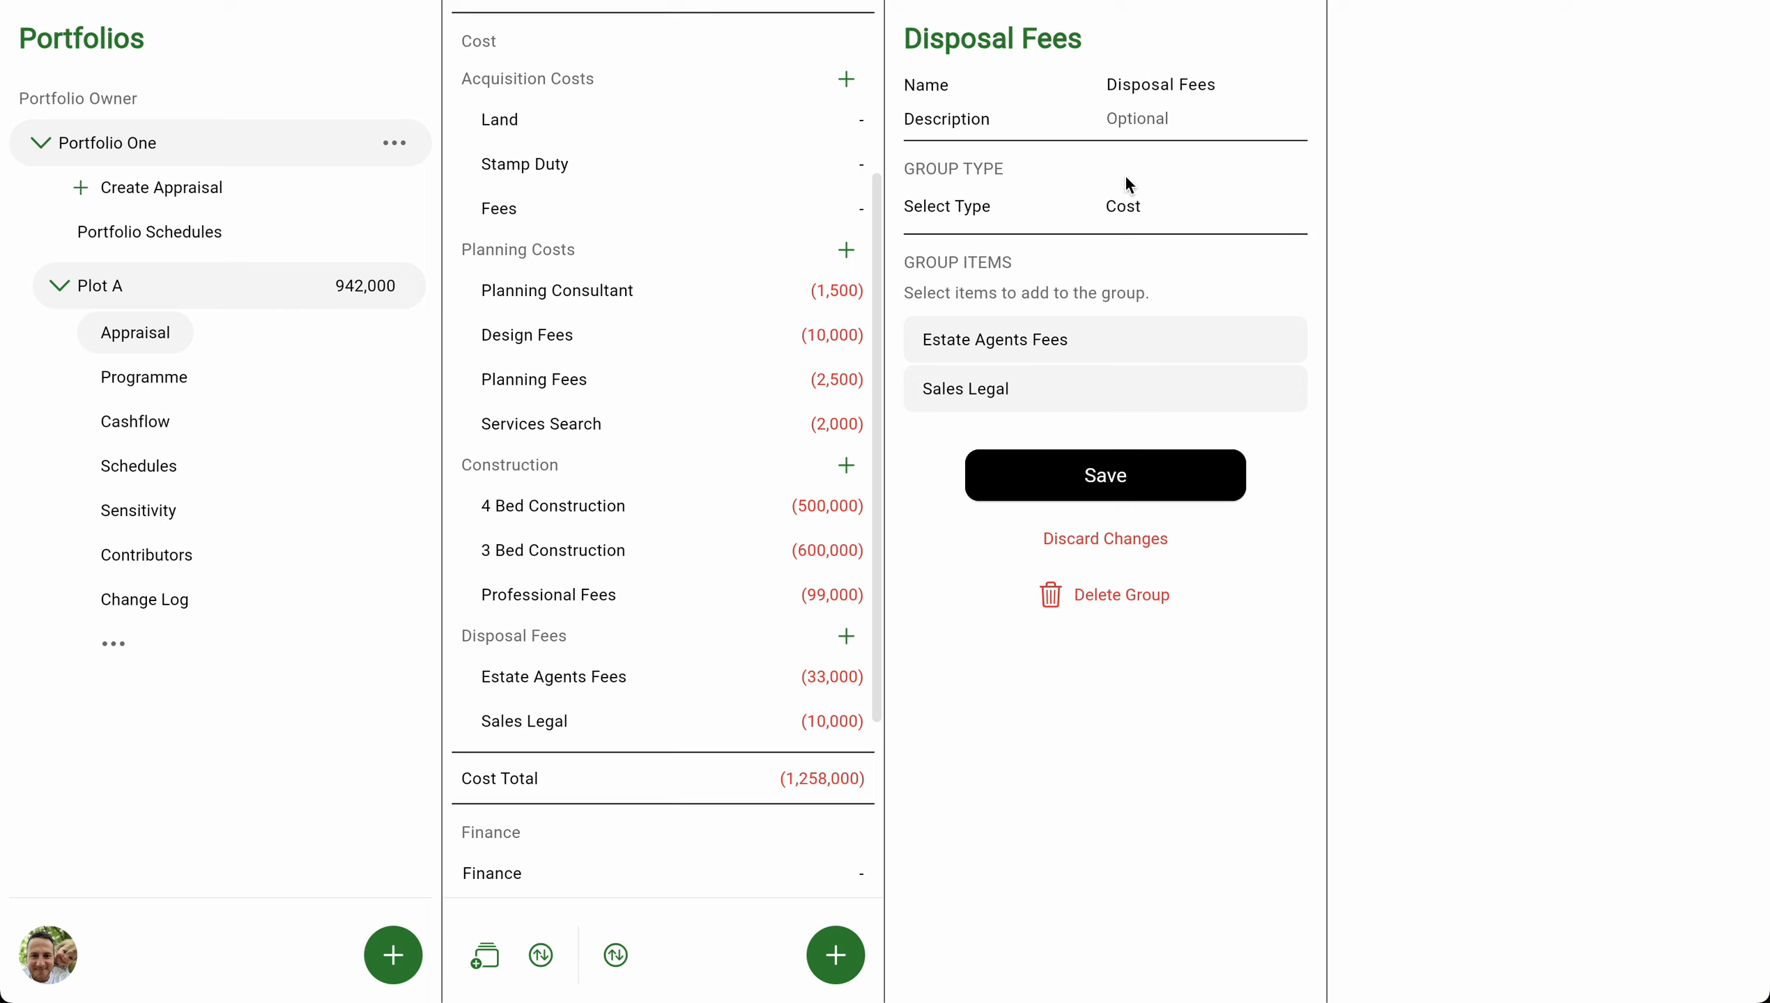
pyautogui.click(1176, 83)
pyautogui.hotkey('ctrl', 'a')
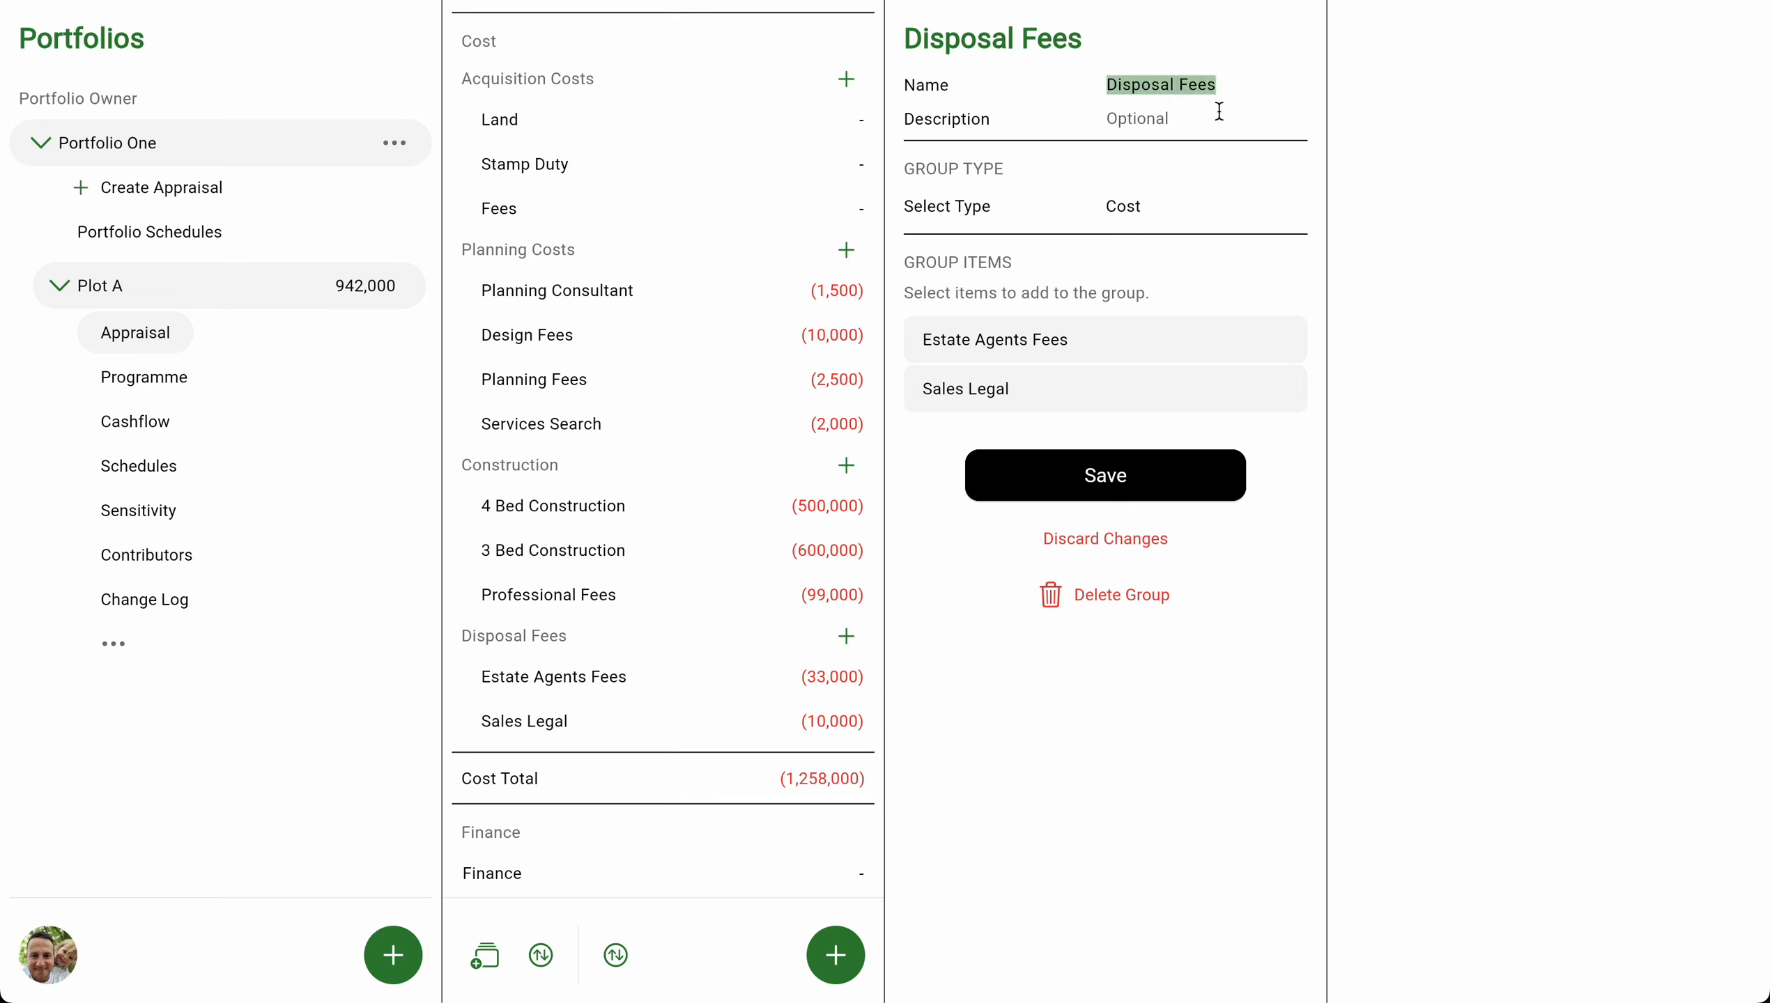
pyautogui.write('Sales Costs')
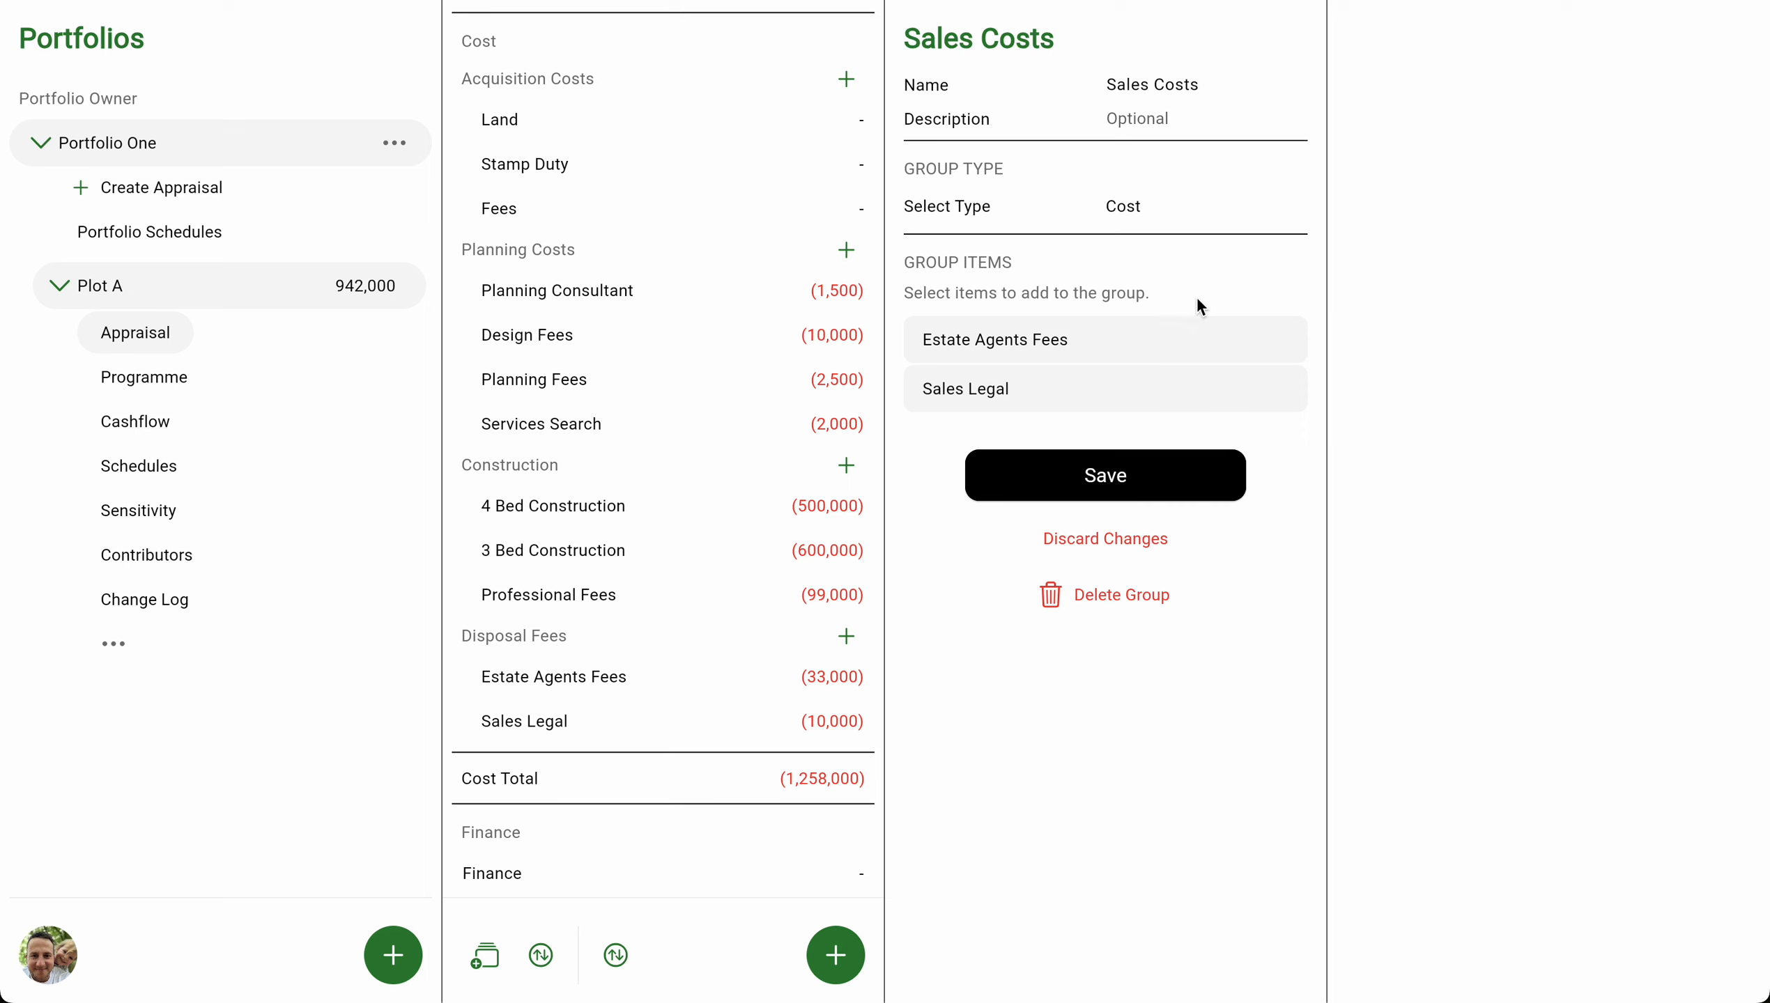
pyautogui.click(1126, 476)
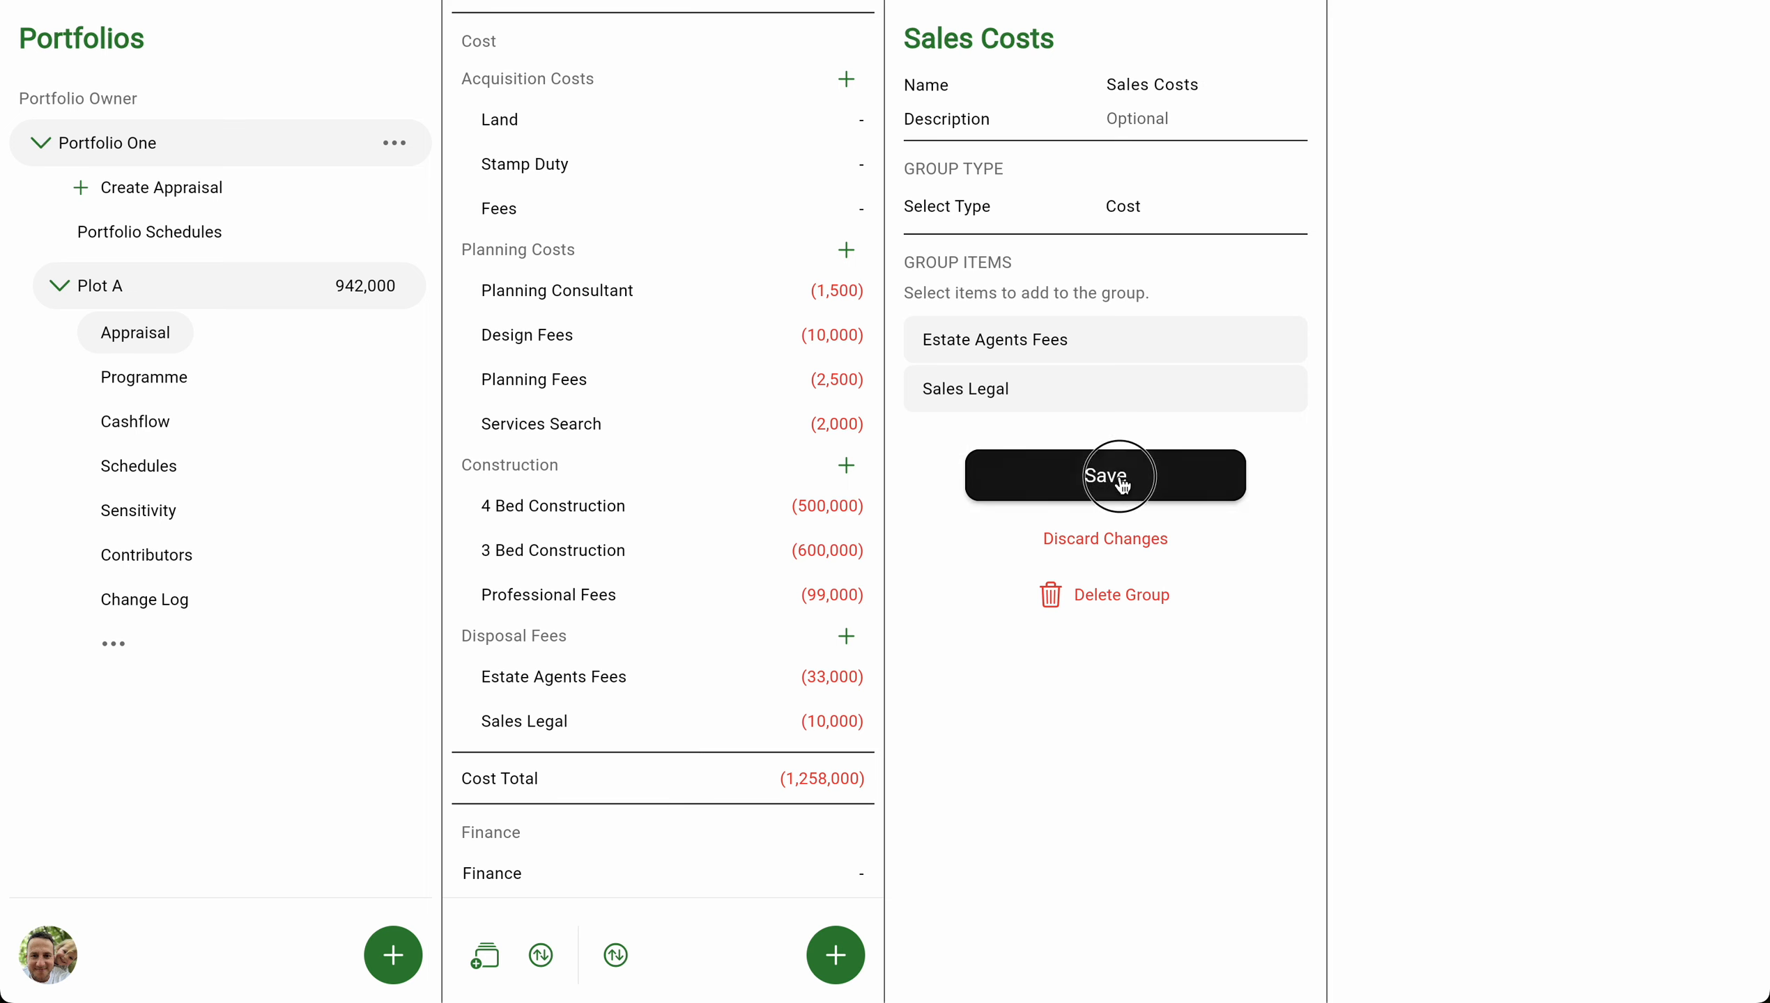
# Start a new cost item in the Sales Costs group and name it Brochures / Signage.
pyautogui.click(847, 636)
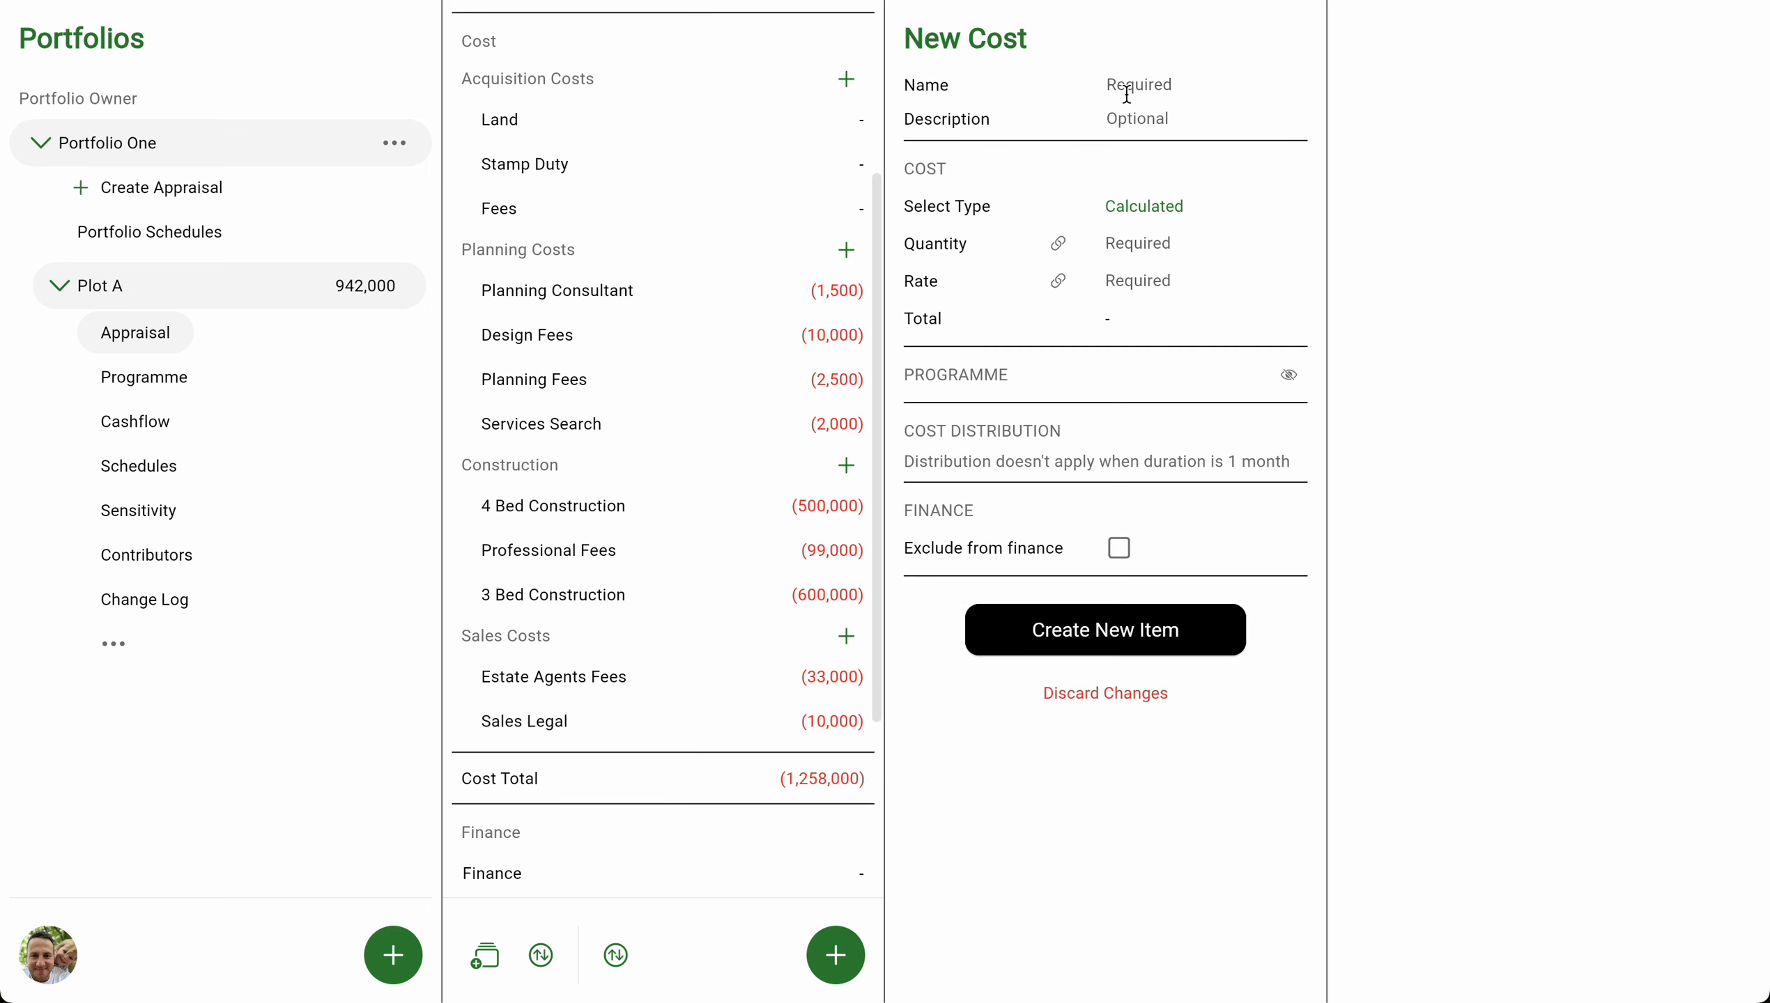
pyautogui.write('Broc')
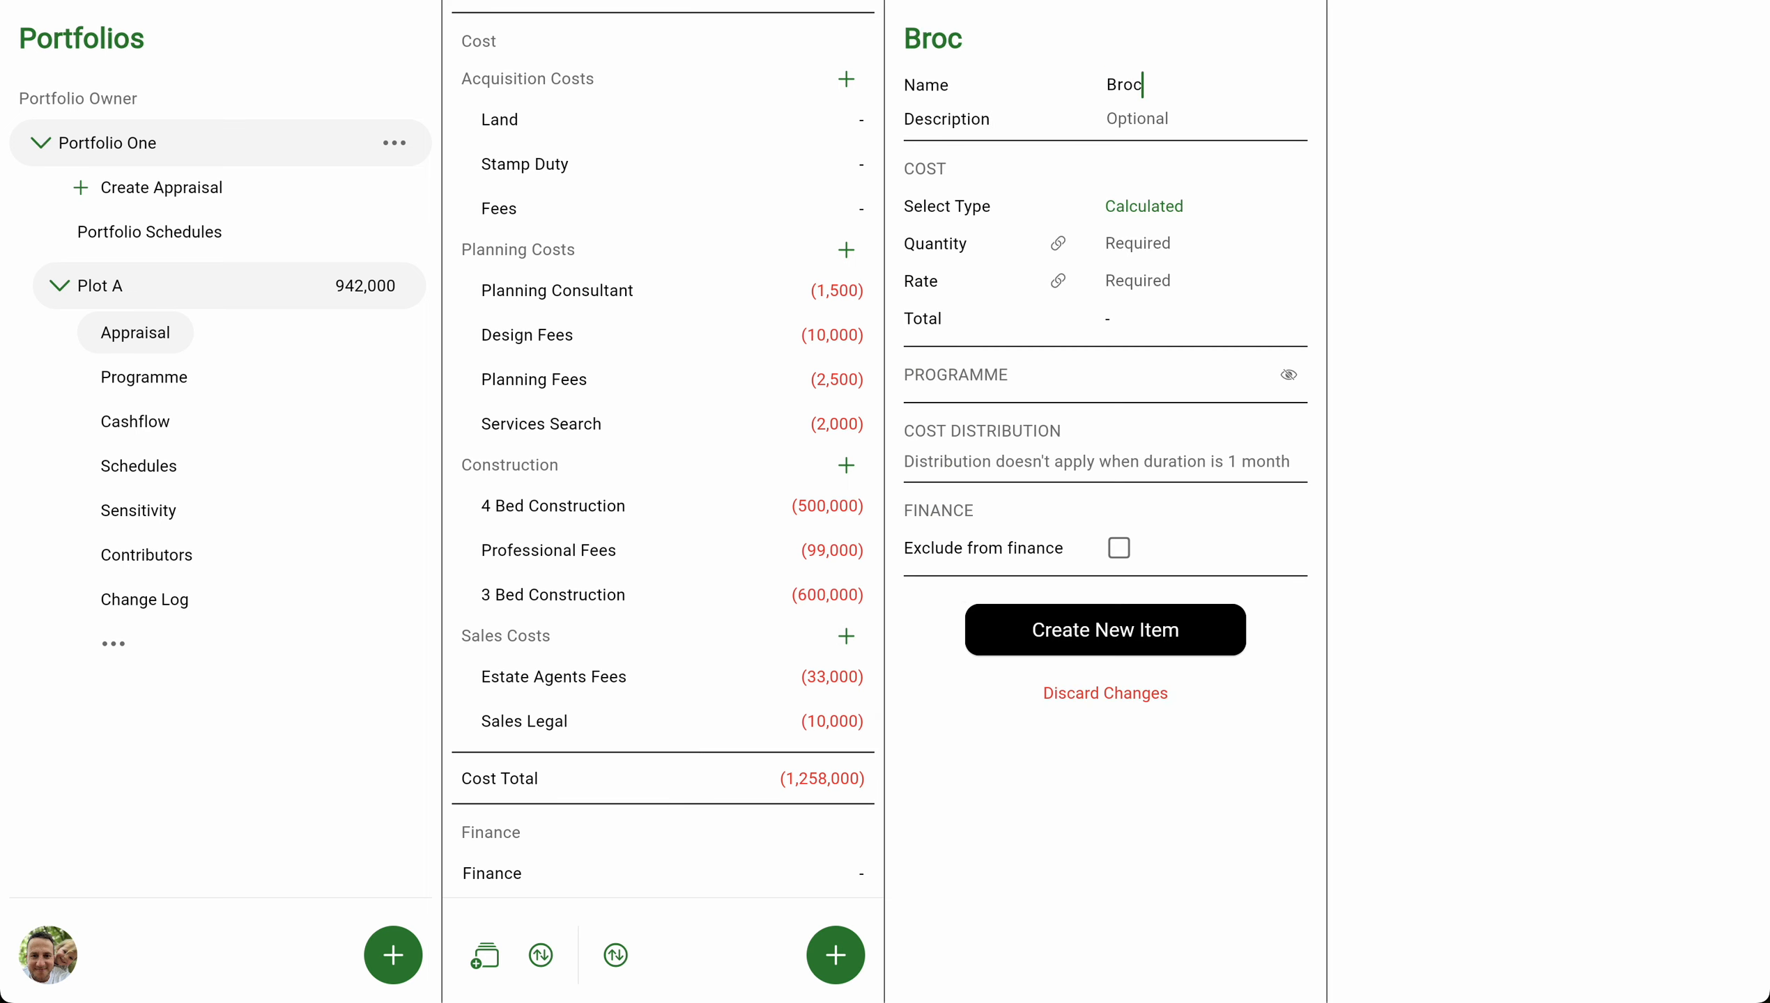
pyautogui.write('hures')
pyautogui.write(' and')
pyautogui.press('BackSpace')
pyautogui.press('BackSpace')
pyautogui.press('BackSpace')
pyautogui.press('BackSpace')
pyautogui.write('/ Signage')
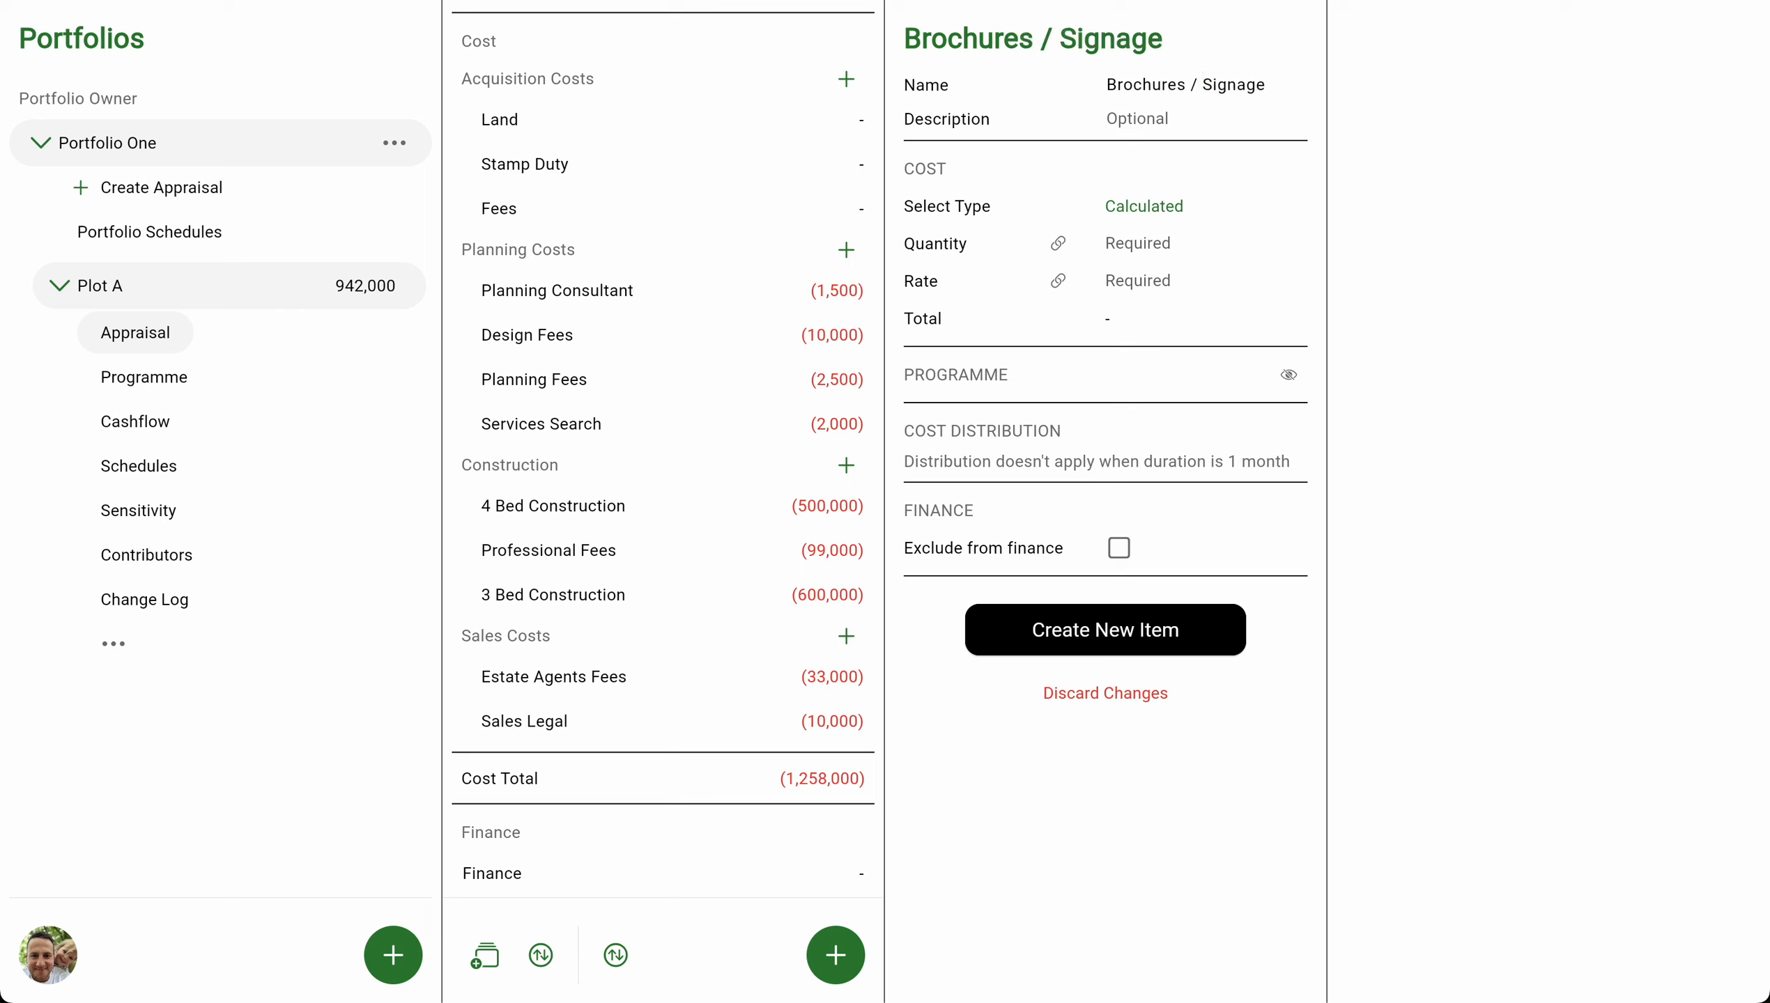
# Make Brochures / Signage a fixed cost of 5,000 and create the item.
pyautogui.click(1132, 204)
pyautogui.click(1149, 319)
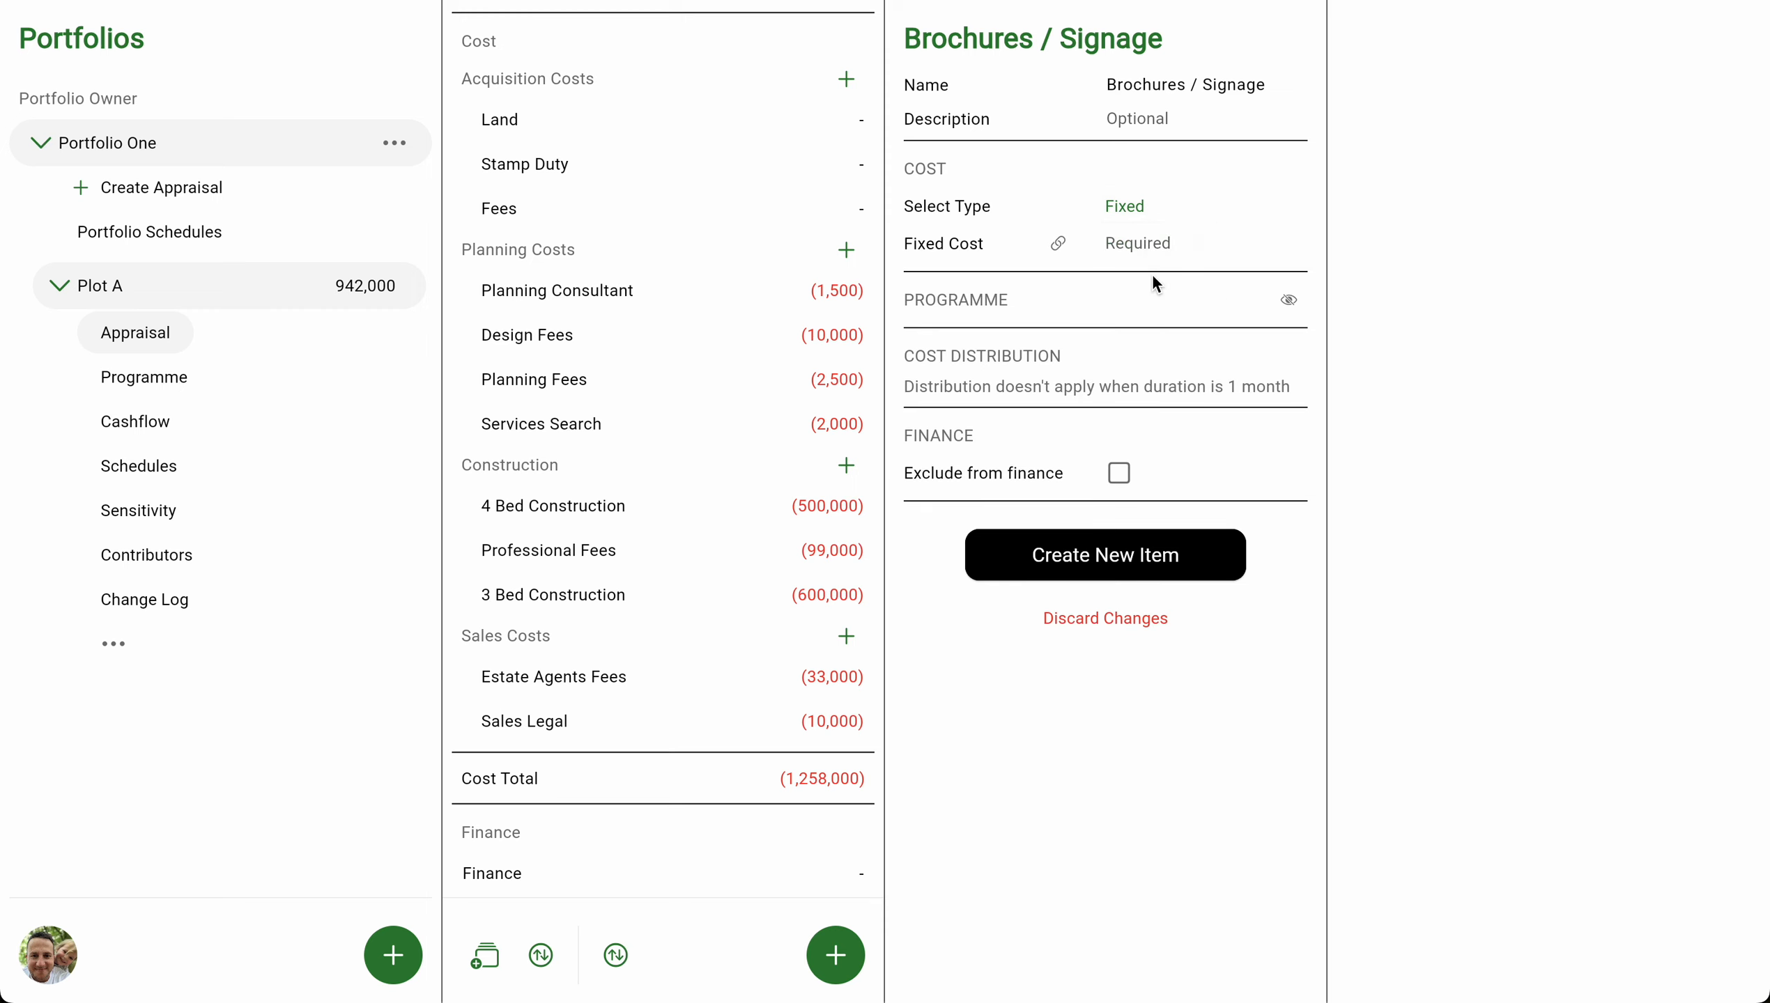
pyautogui.write('5000')
pyautogui.click(1185, 556)
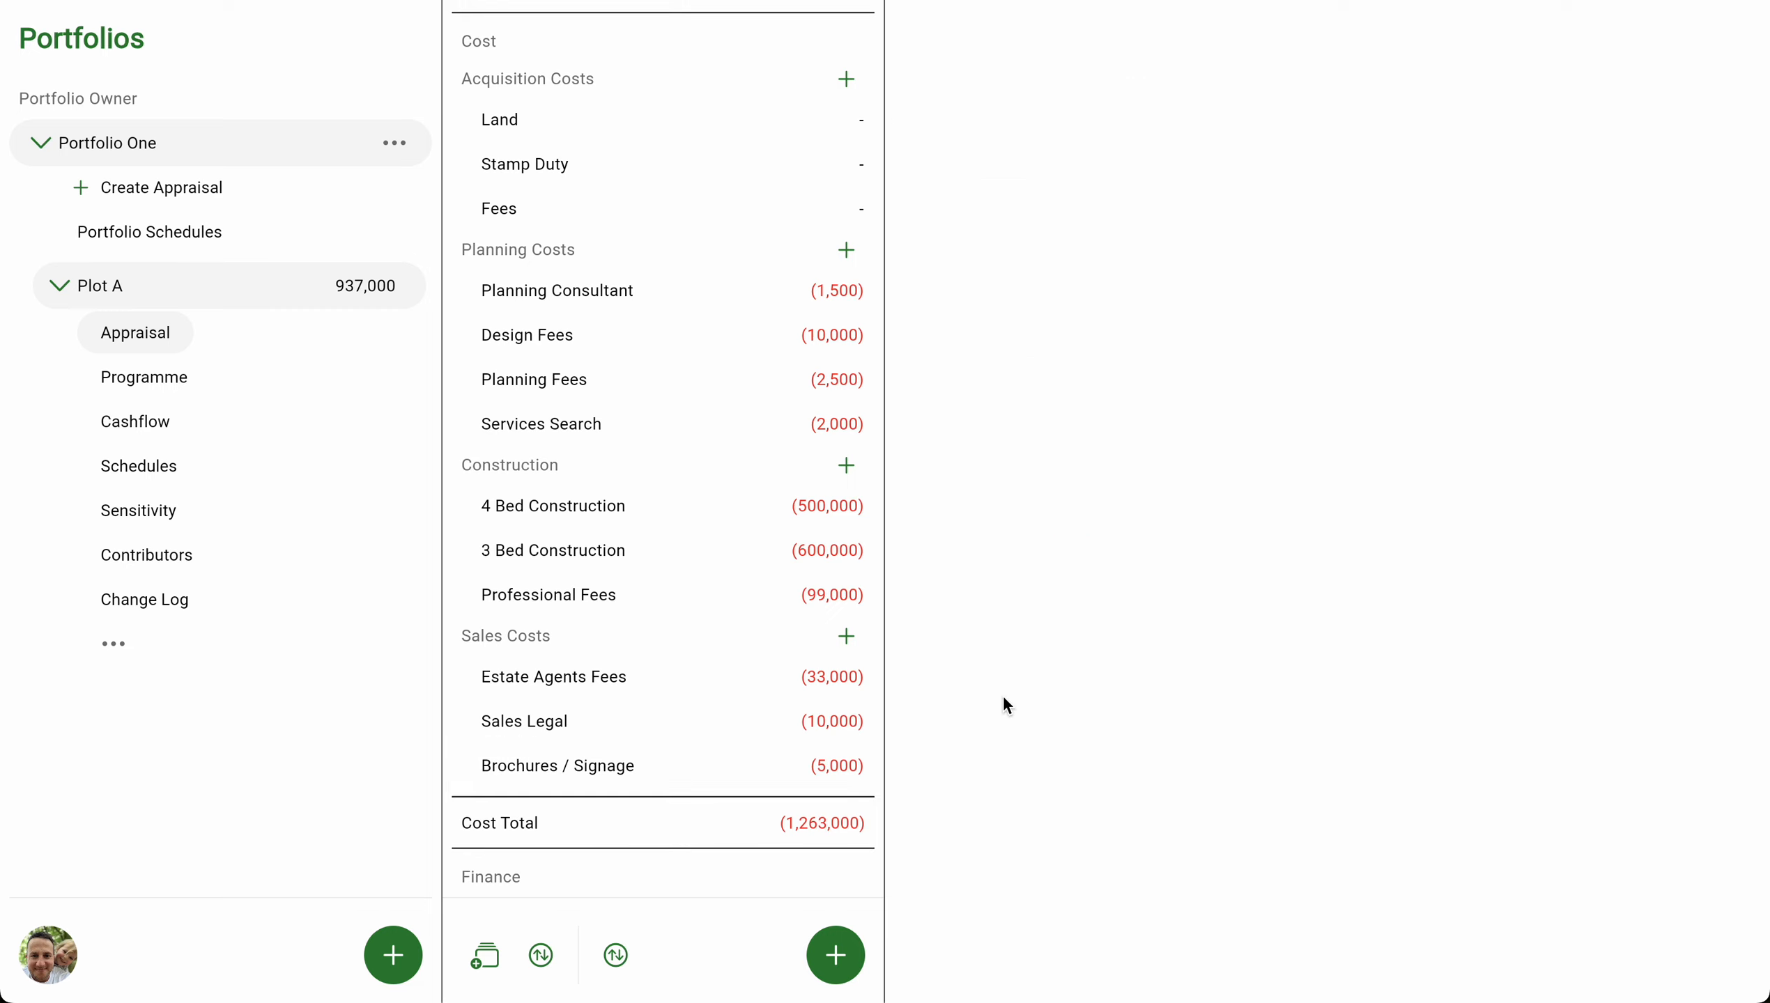
# Start a new contingency item named Developer's Contingency with a percentage of 5.
pyautogui.click(836, 957)
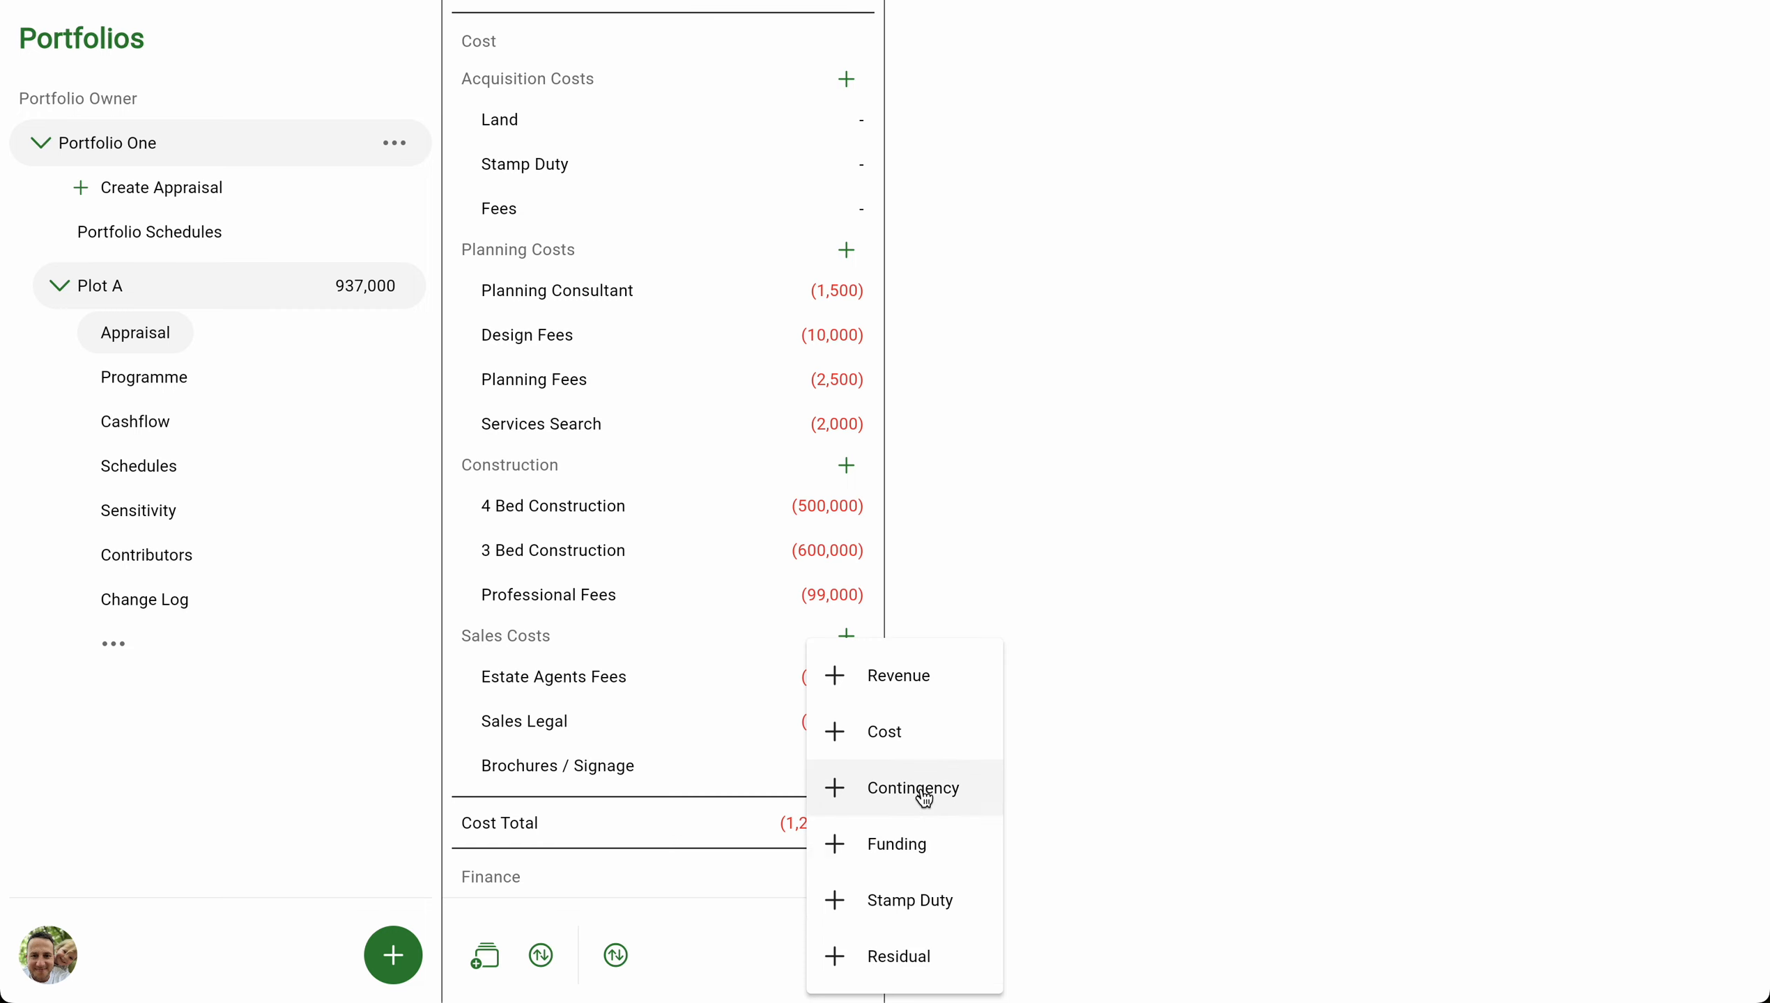
pyautogui.click(928, 790)
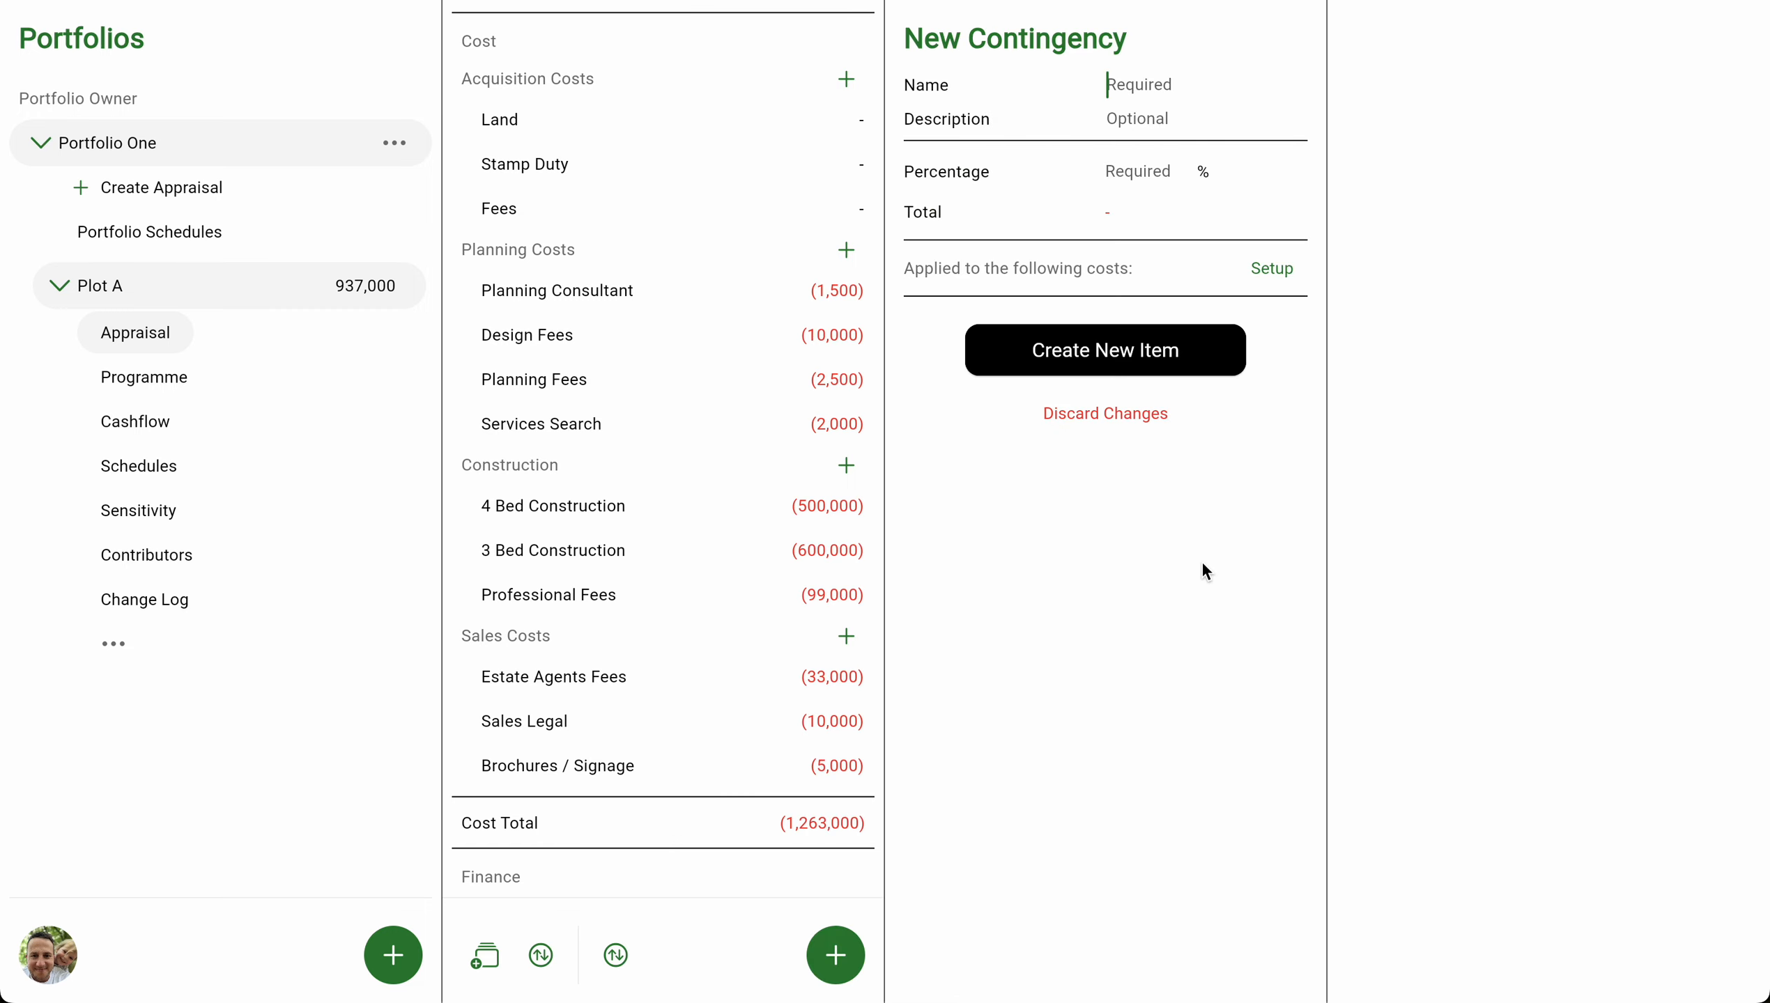
pyautogui.write('Developets')
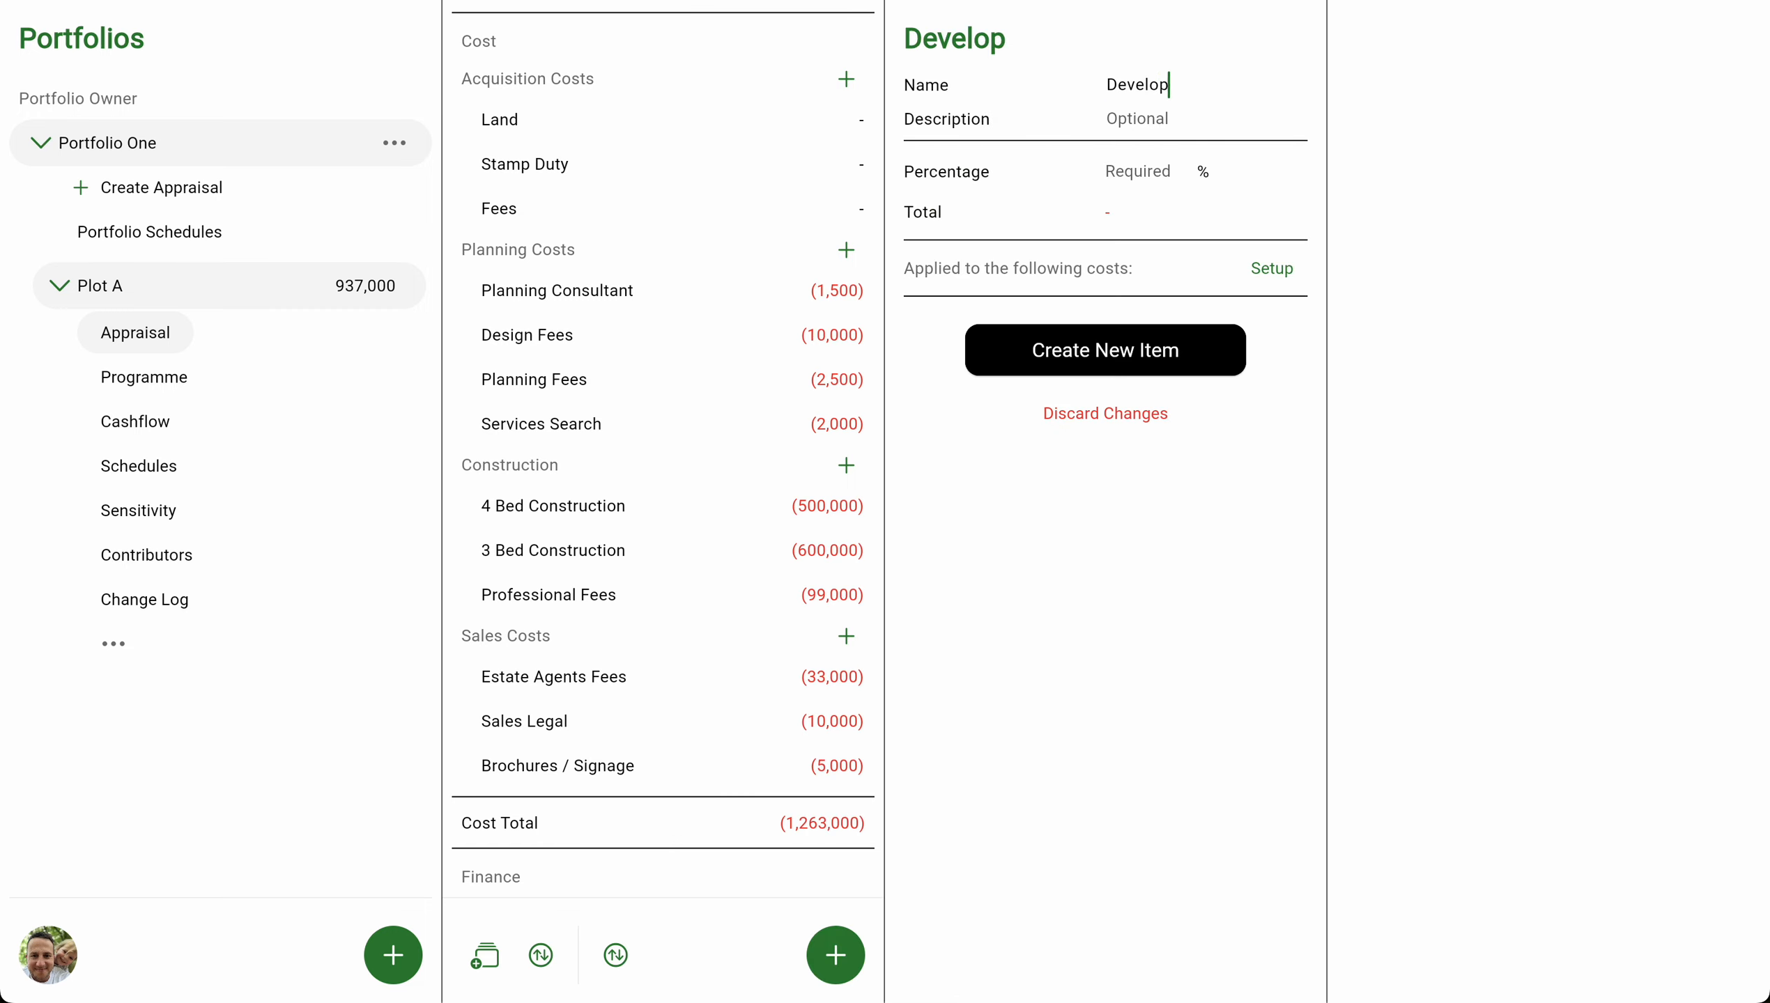
pyautogui.press('BackSpace')
pyautogui.press('BackSpace')
pyautogui.write('rs')
pyautogui.write('s Contingency')
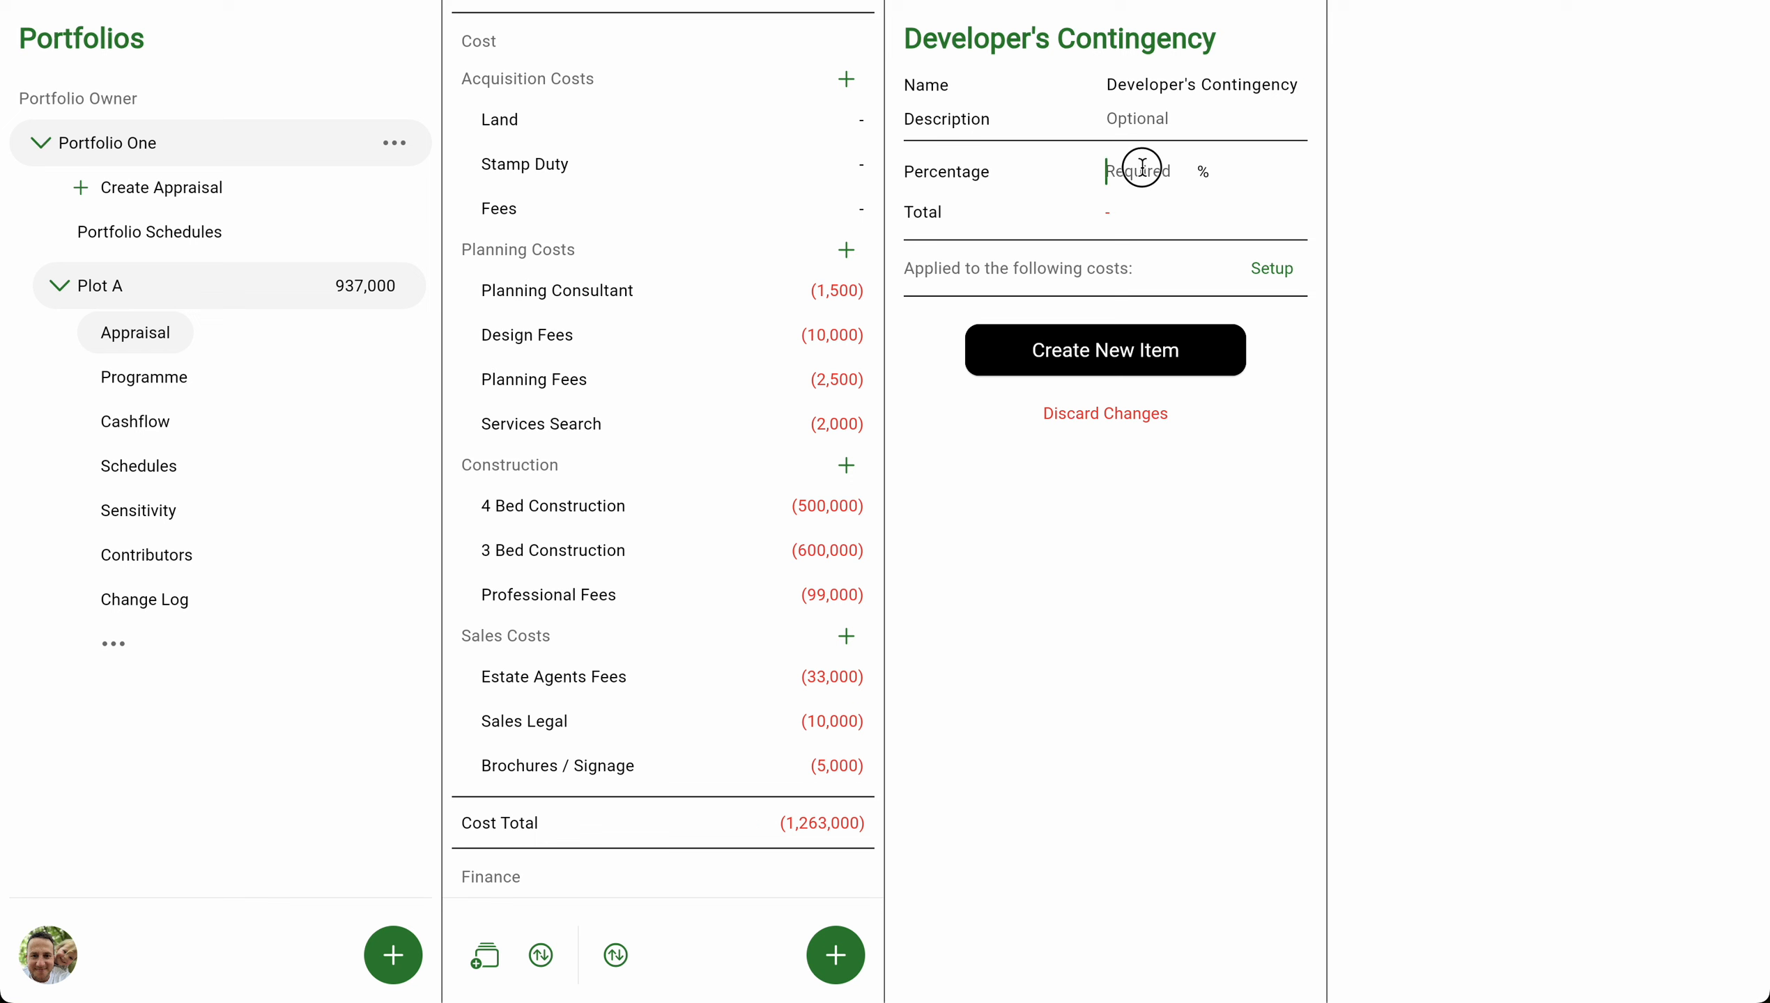
pyautogui.write('5')
# Apply the contingency to 4 Bed Construction, 3 Bed Construction and Professional Fees, and create the item.
pyautogui.click(1271, 269)
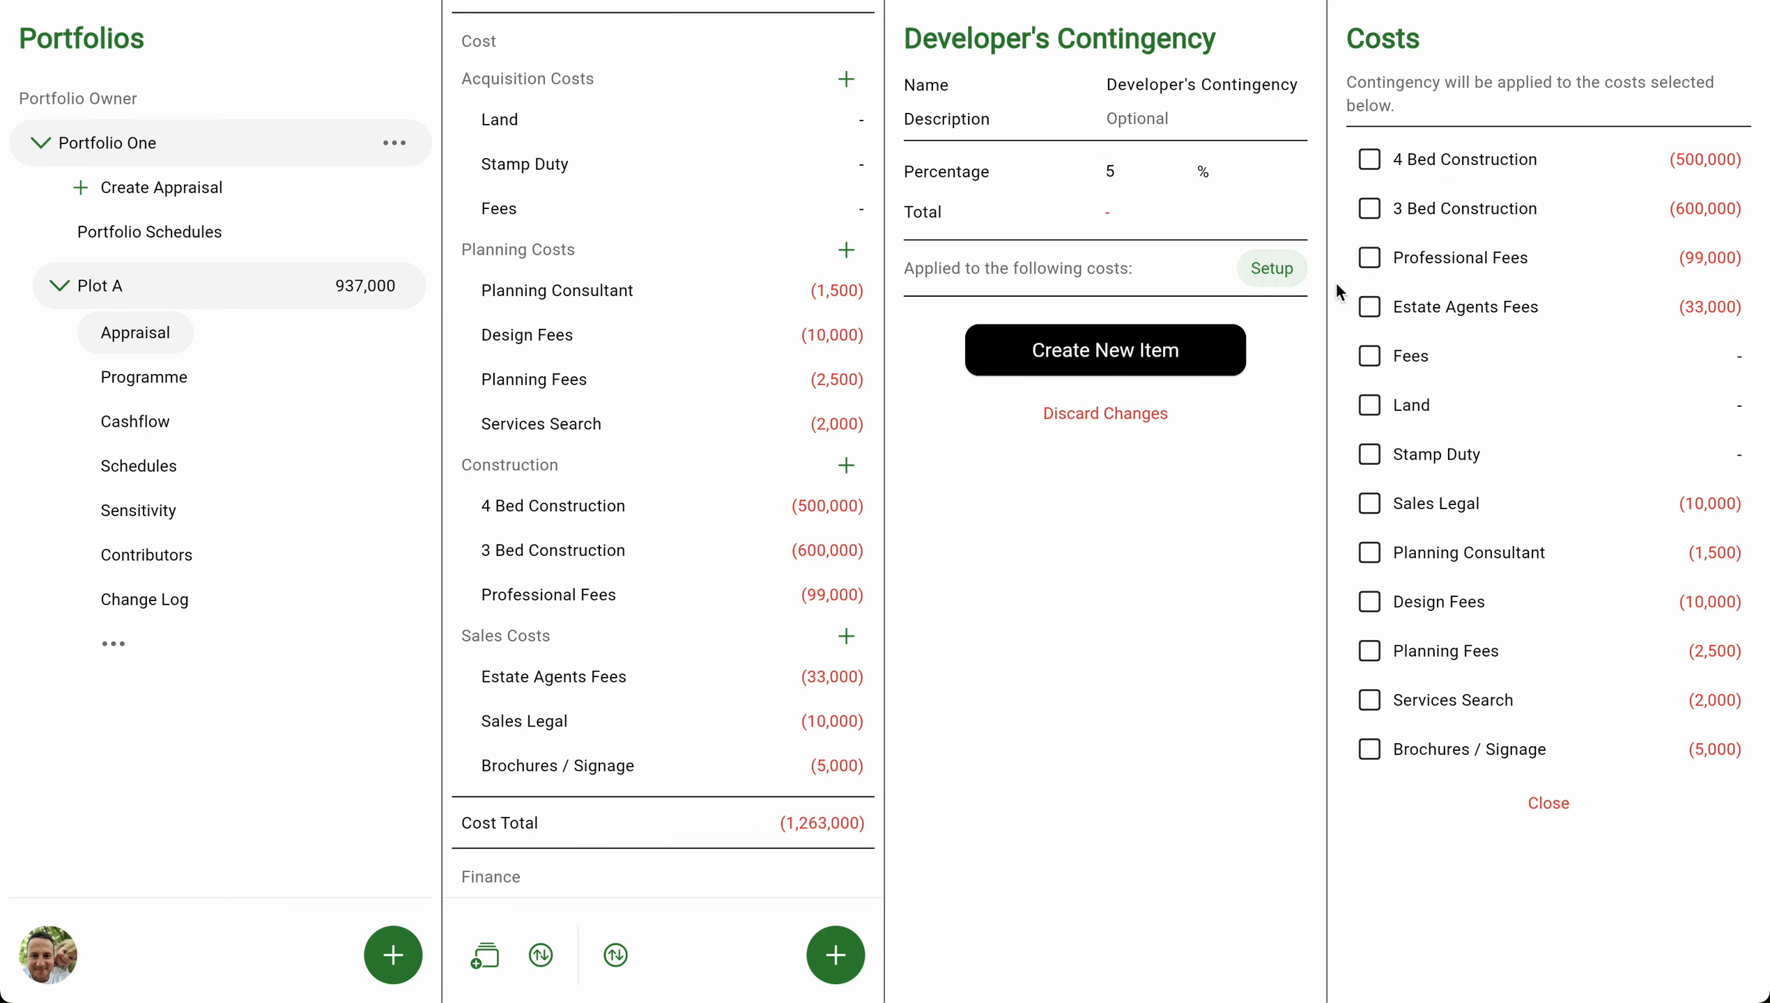
pyautogui.click(1477, 159)
pyautogui.click(1478, 211)
pyautogui.click(1477, 256)
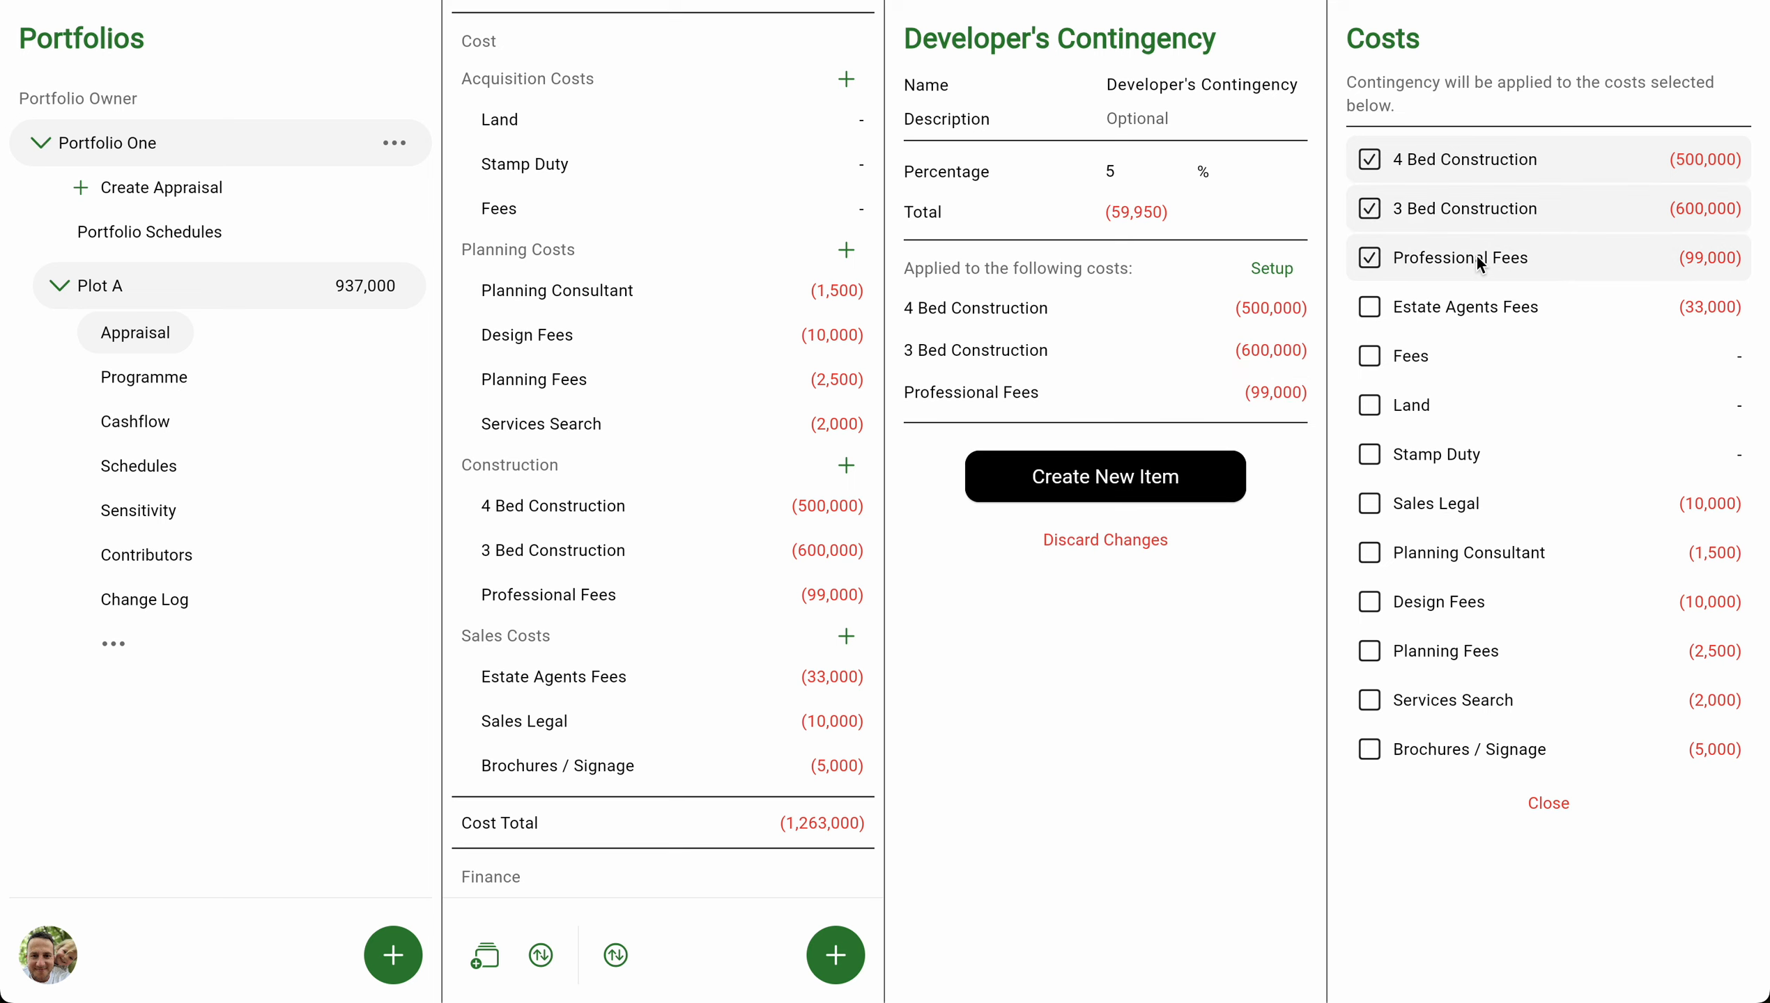
pyautogui.click(1548, 805)
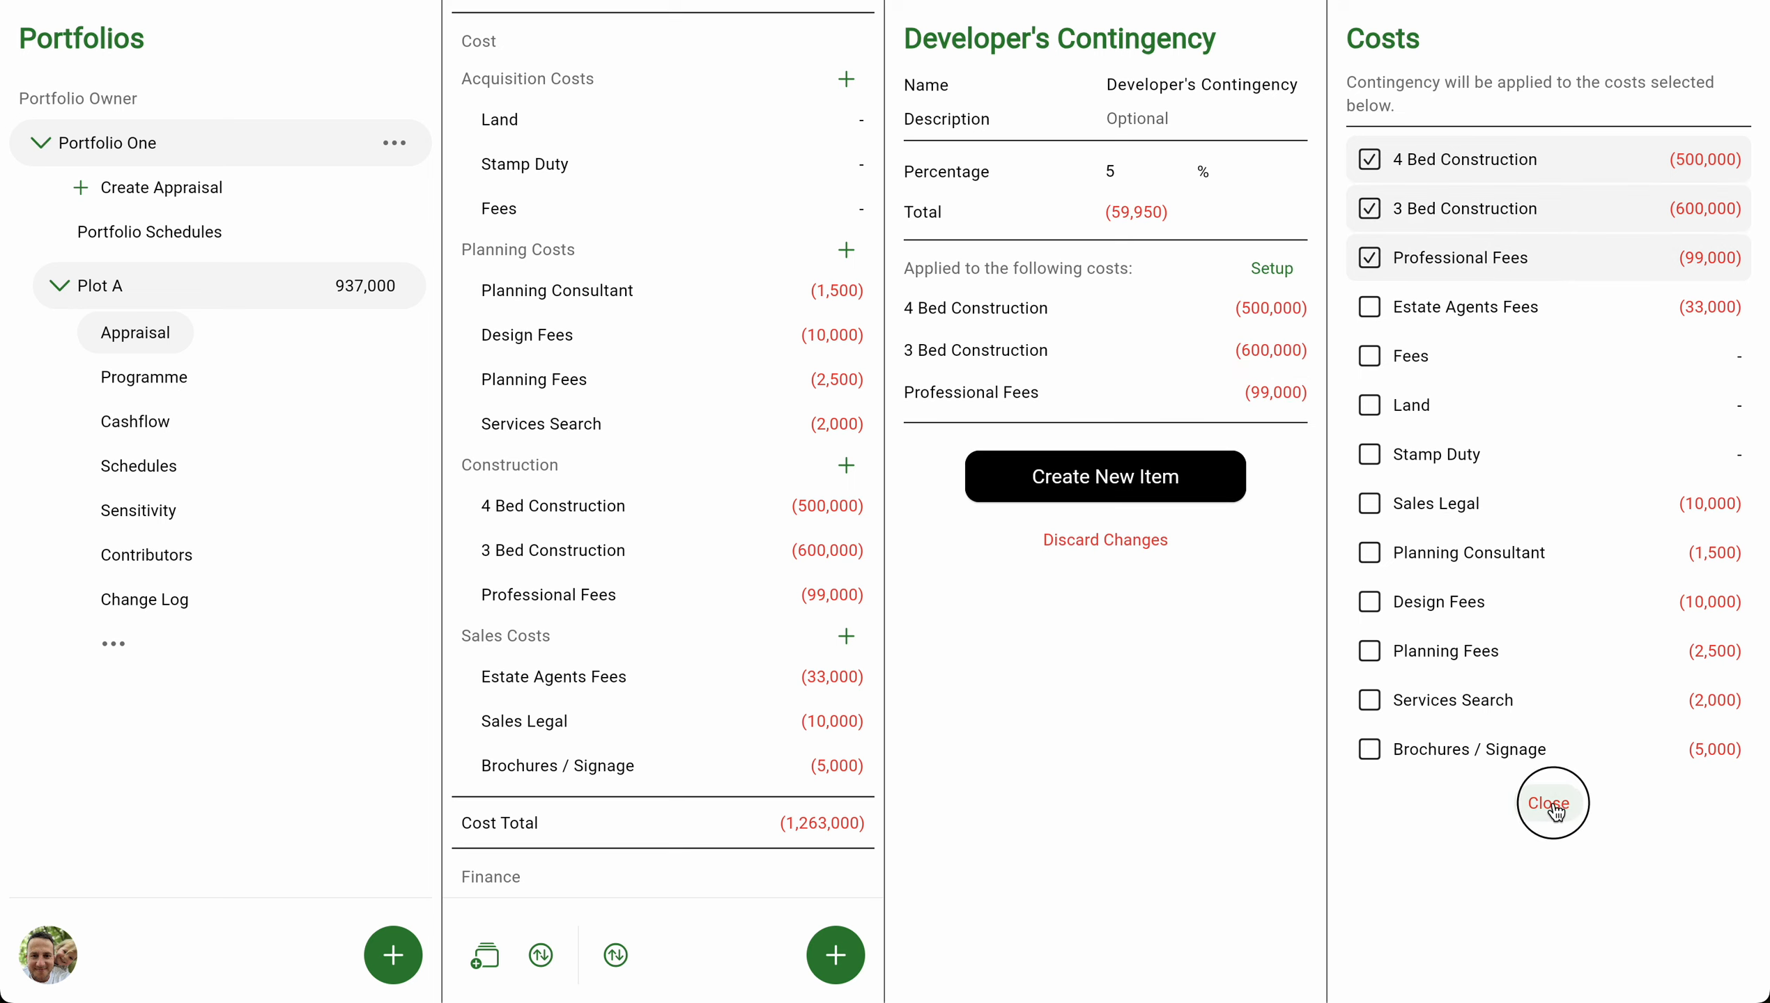
pyautogui.click(1159, 490)
# Remove the Land and Stamp Duty items from the Acquisition Costs group.
pyautogui.scroll(-3, 810, 680)
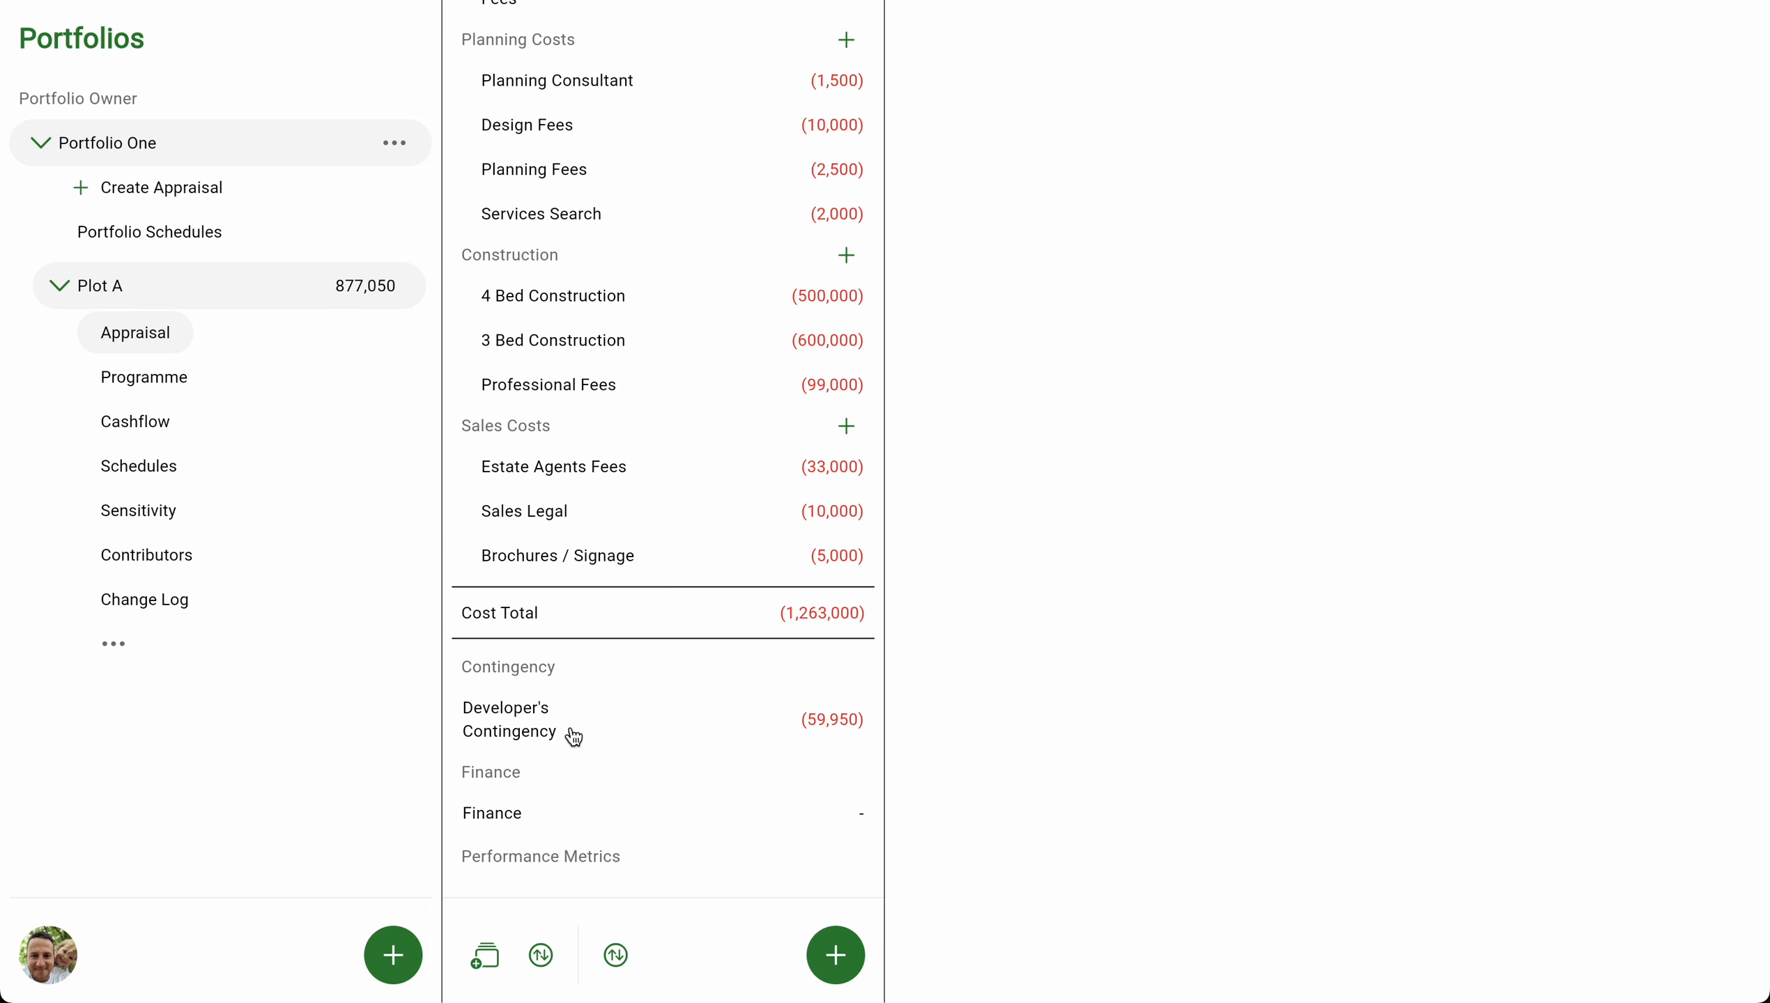
pyautogui.scroll(1, 671, 671)
pyautogui.moveTo(671, 671)
pyautogui.scroll(7, 671, 671)
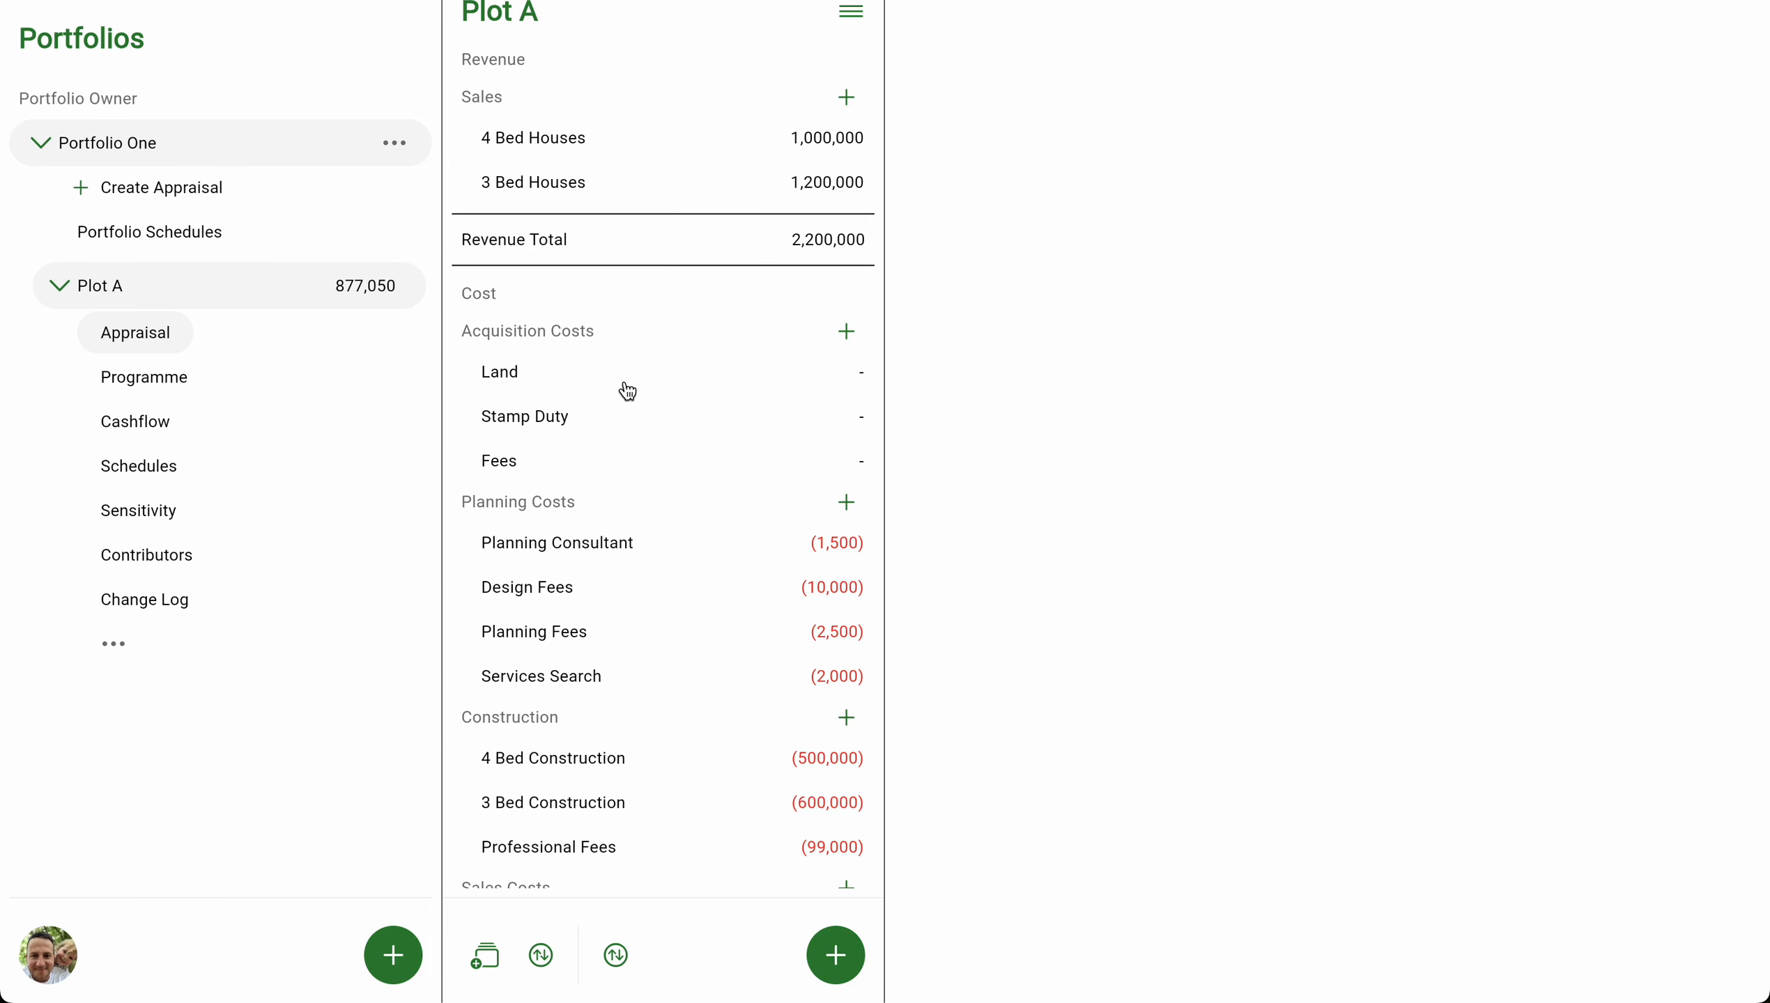
pyautogui.click(587, 379)
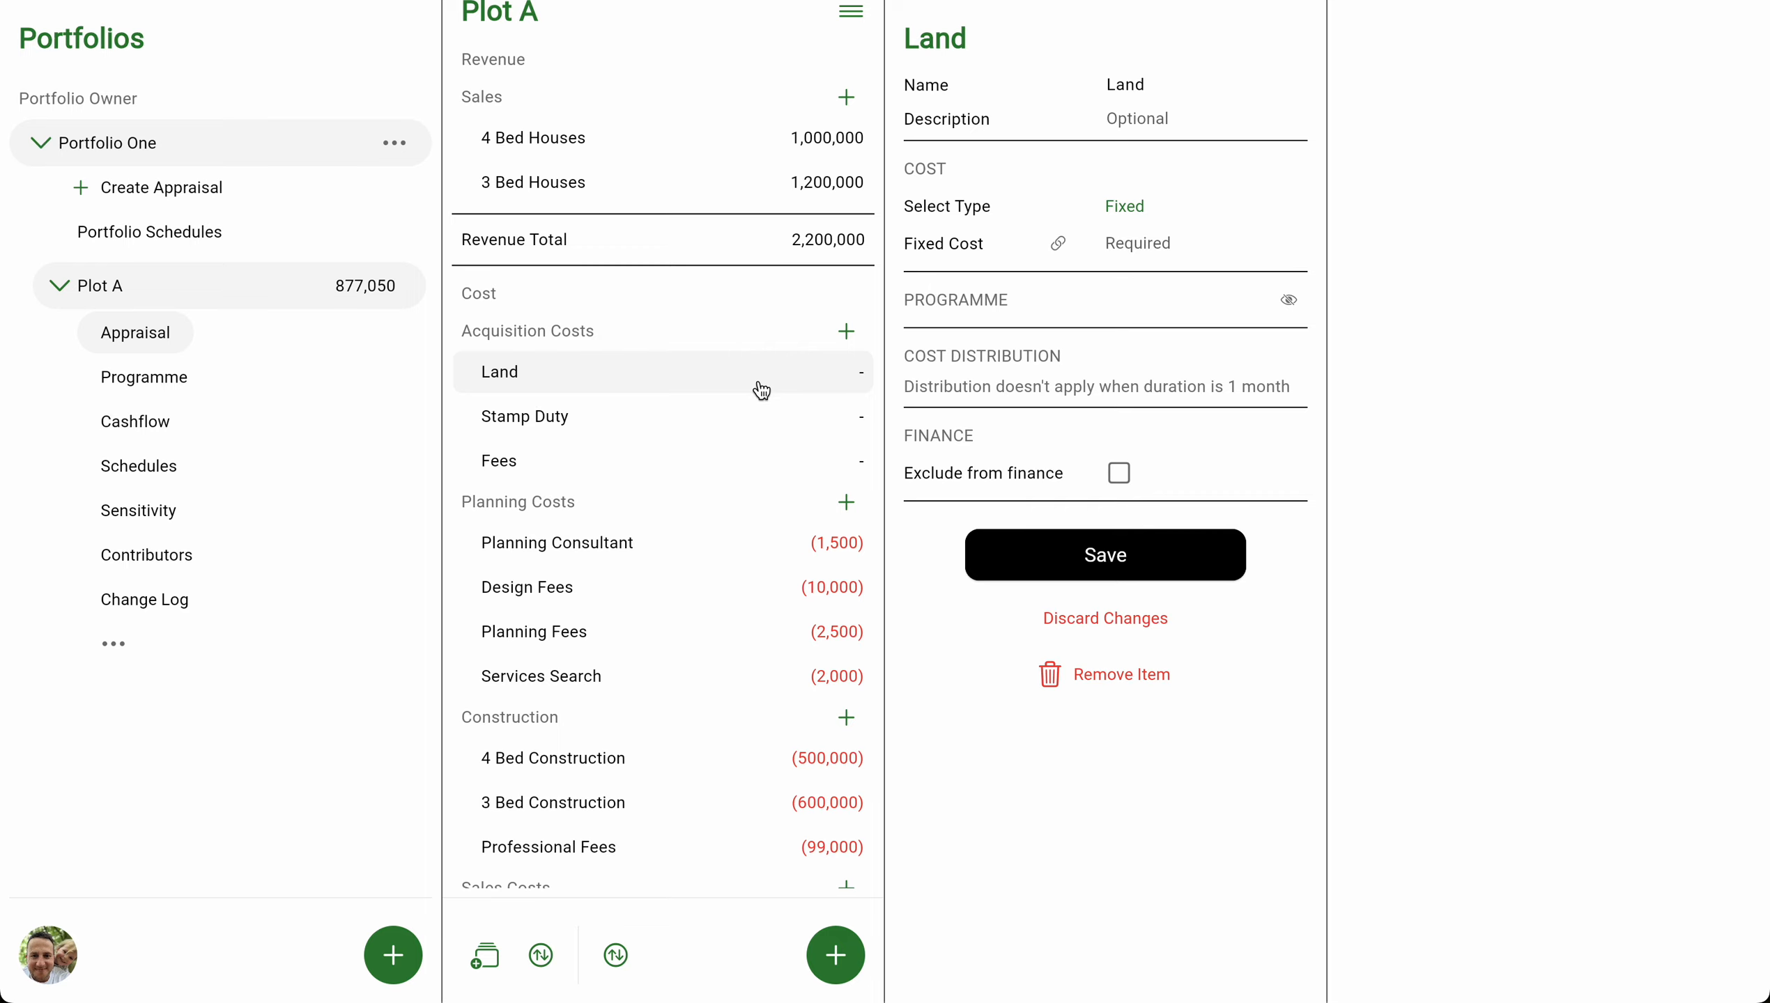
pyautogui.click(1129, 682)
pyautogui.click(1126, 612)
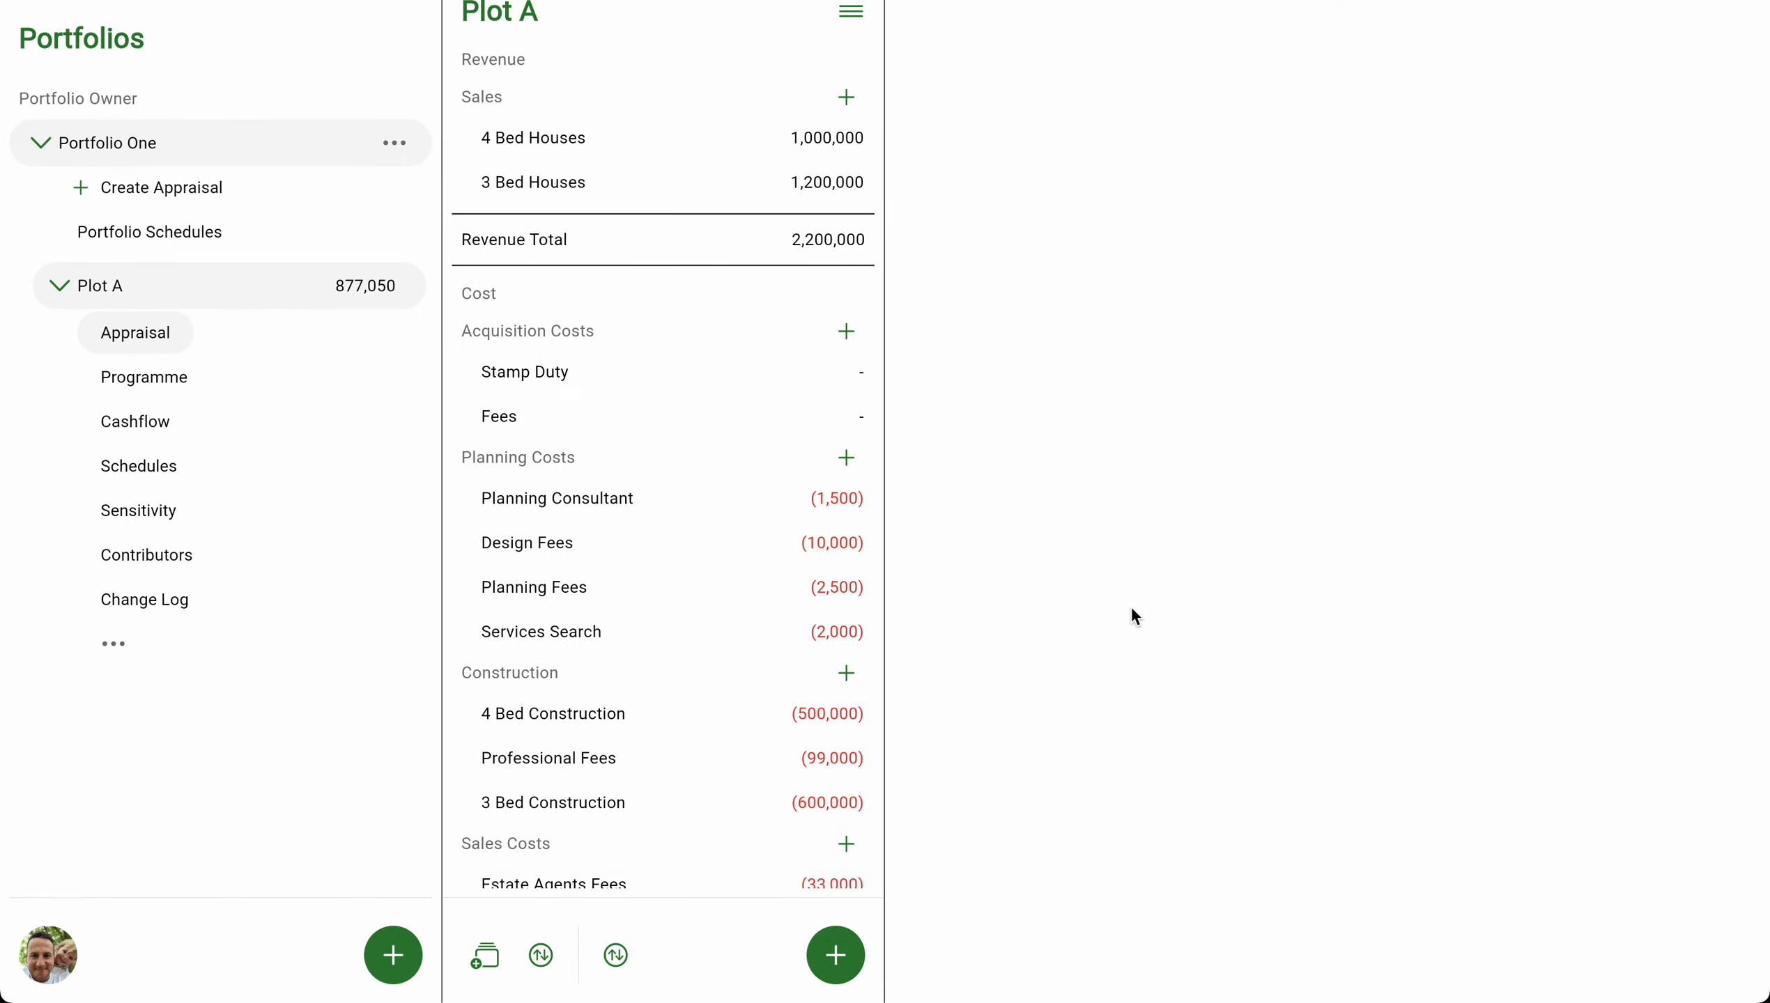
pyautogui.click(591, 375)
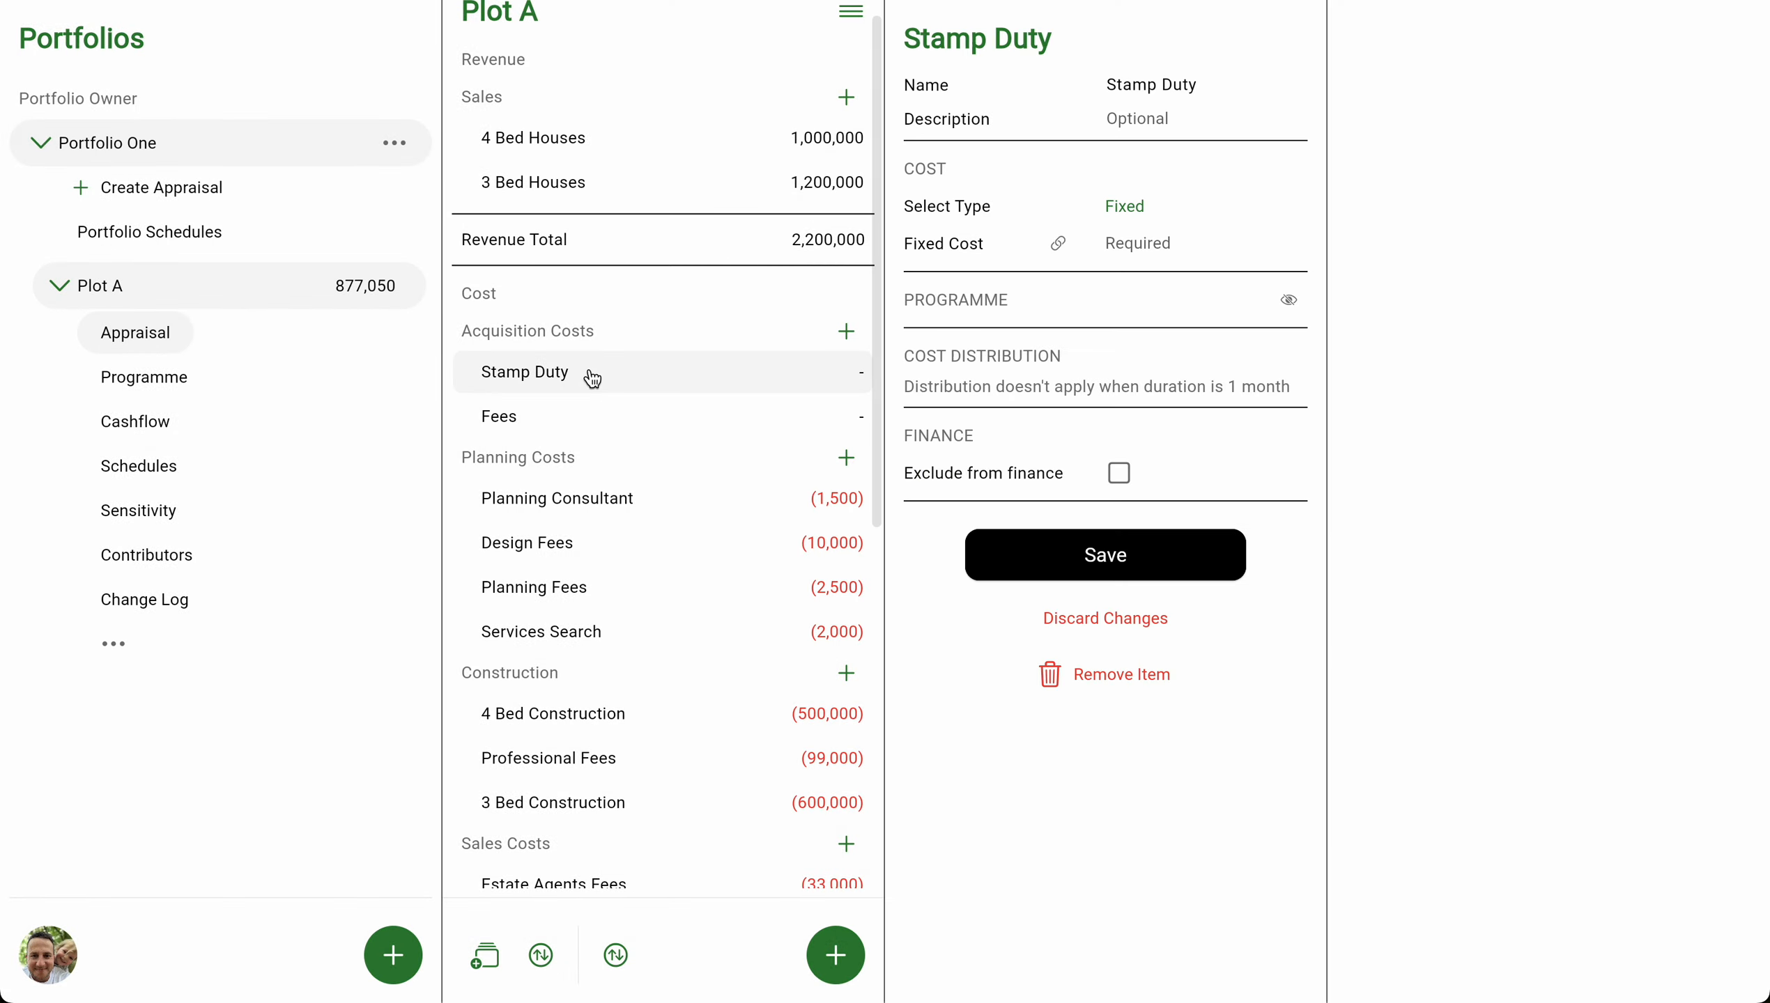
pyautogui.click(1119, 678)
pyautogui.click(983, 579)
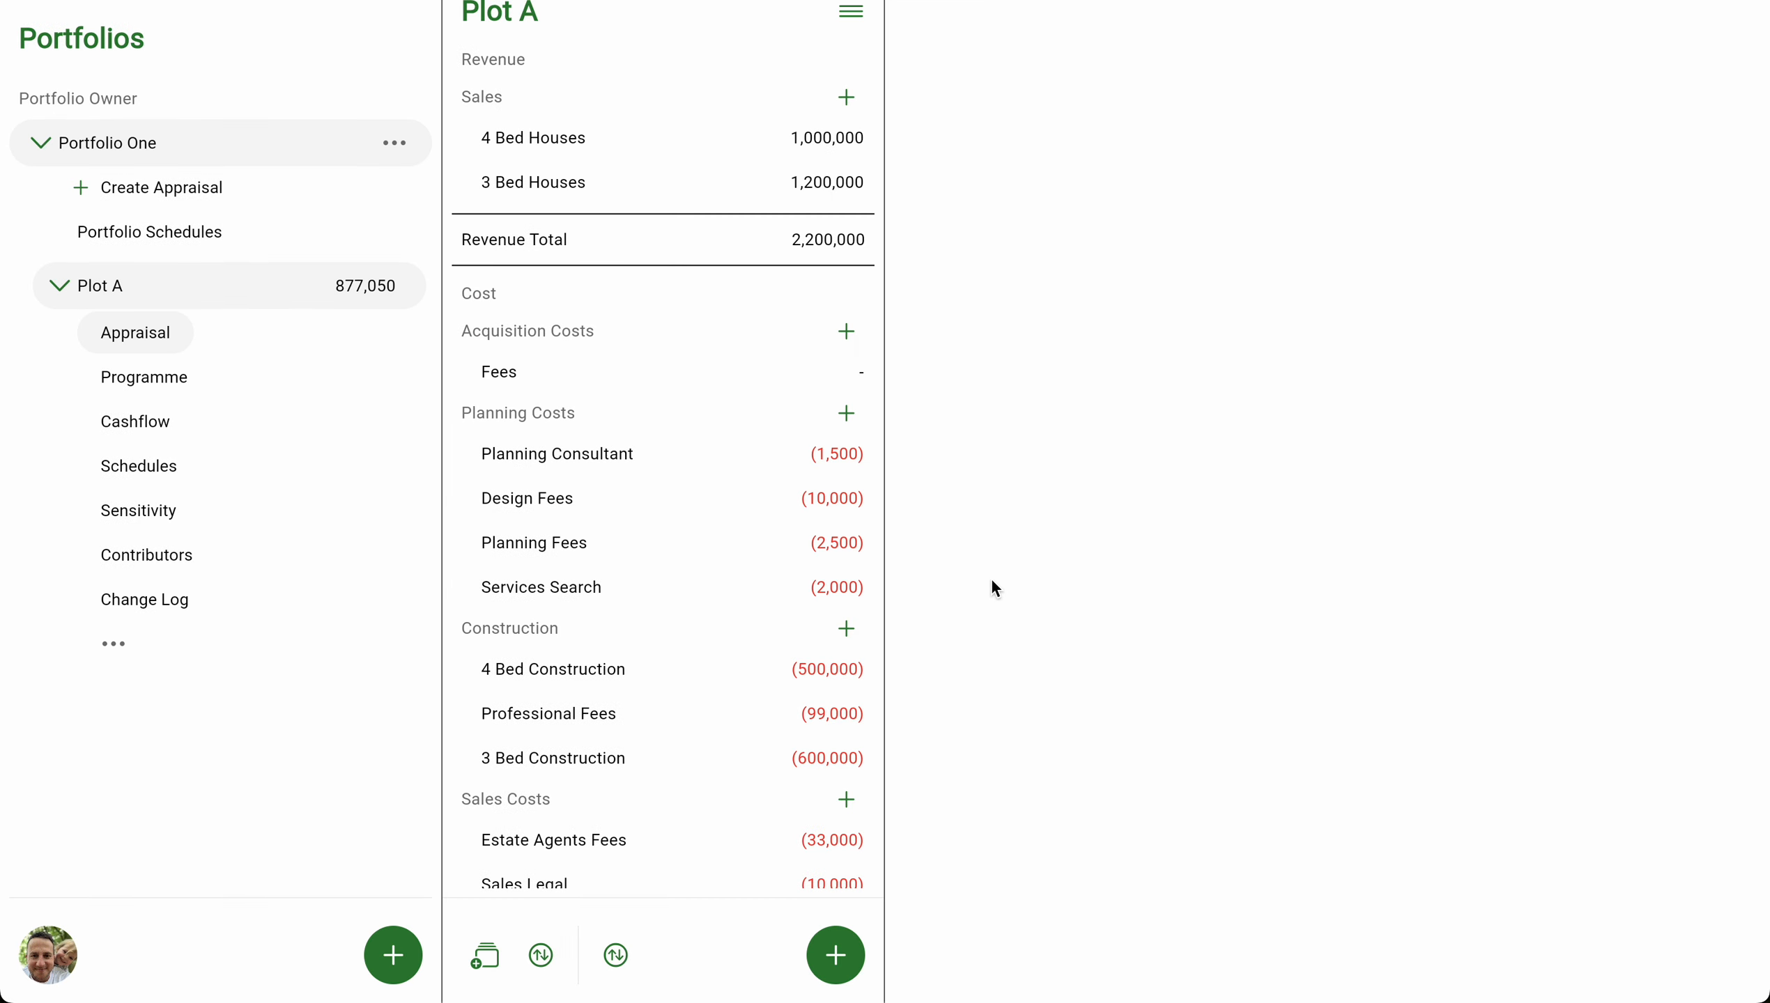
# Create a residual item named Land with a required profit of 15% on GDV.
pyautogui.click(835, 958)
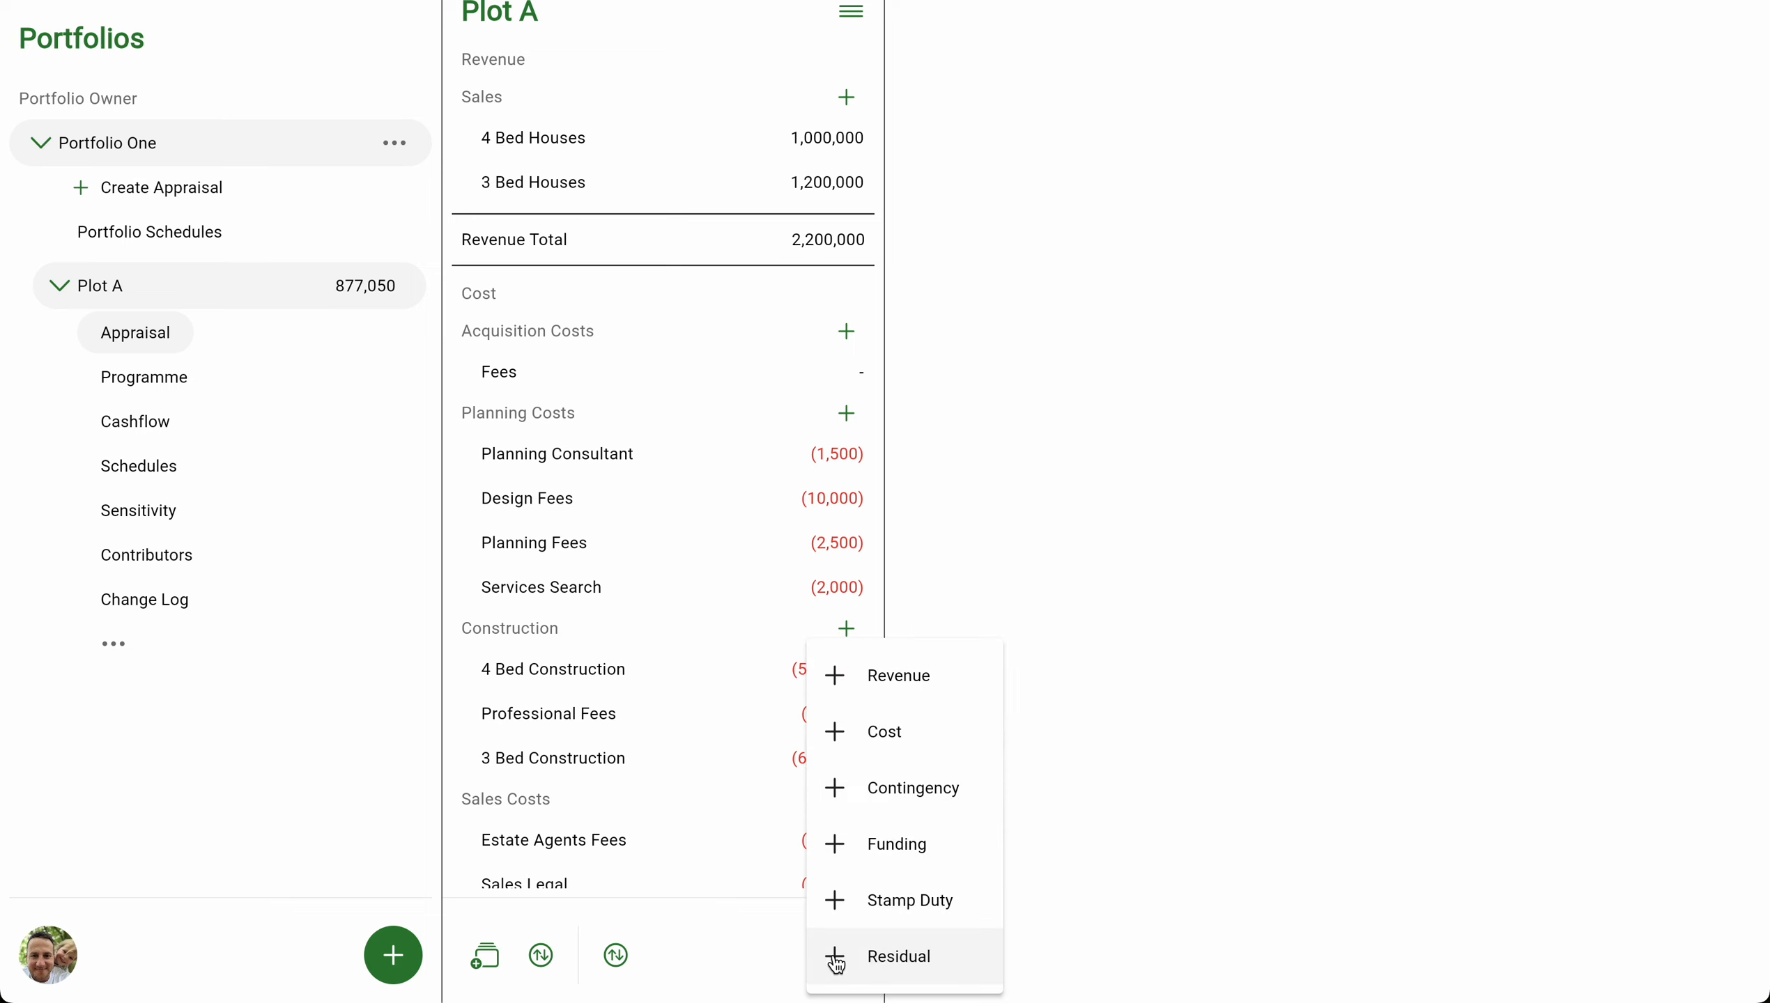
pyautogui.click(905, 962)
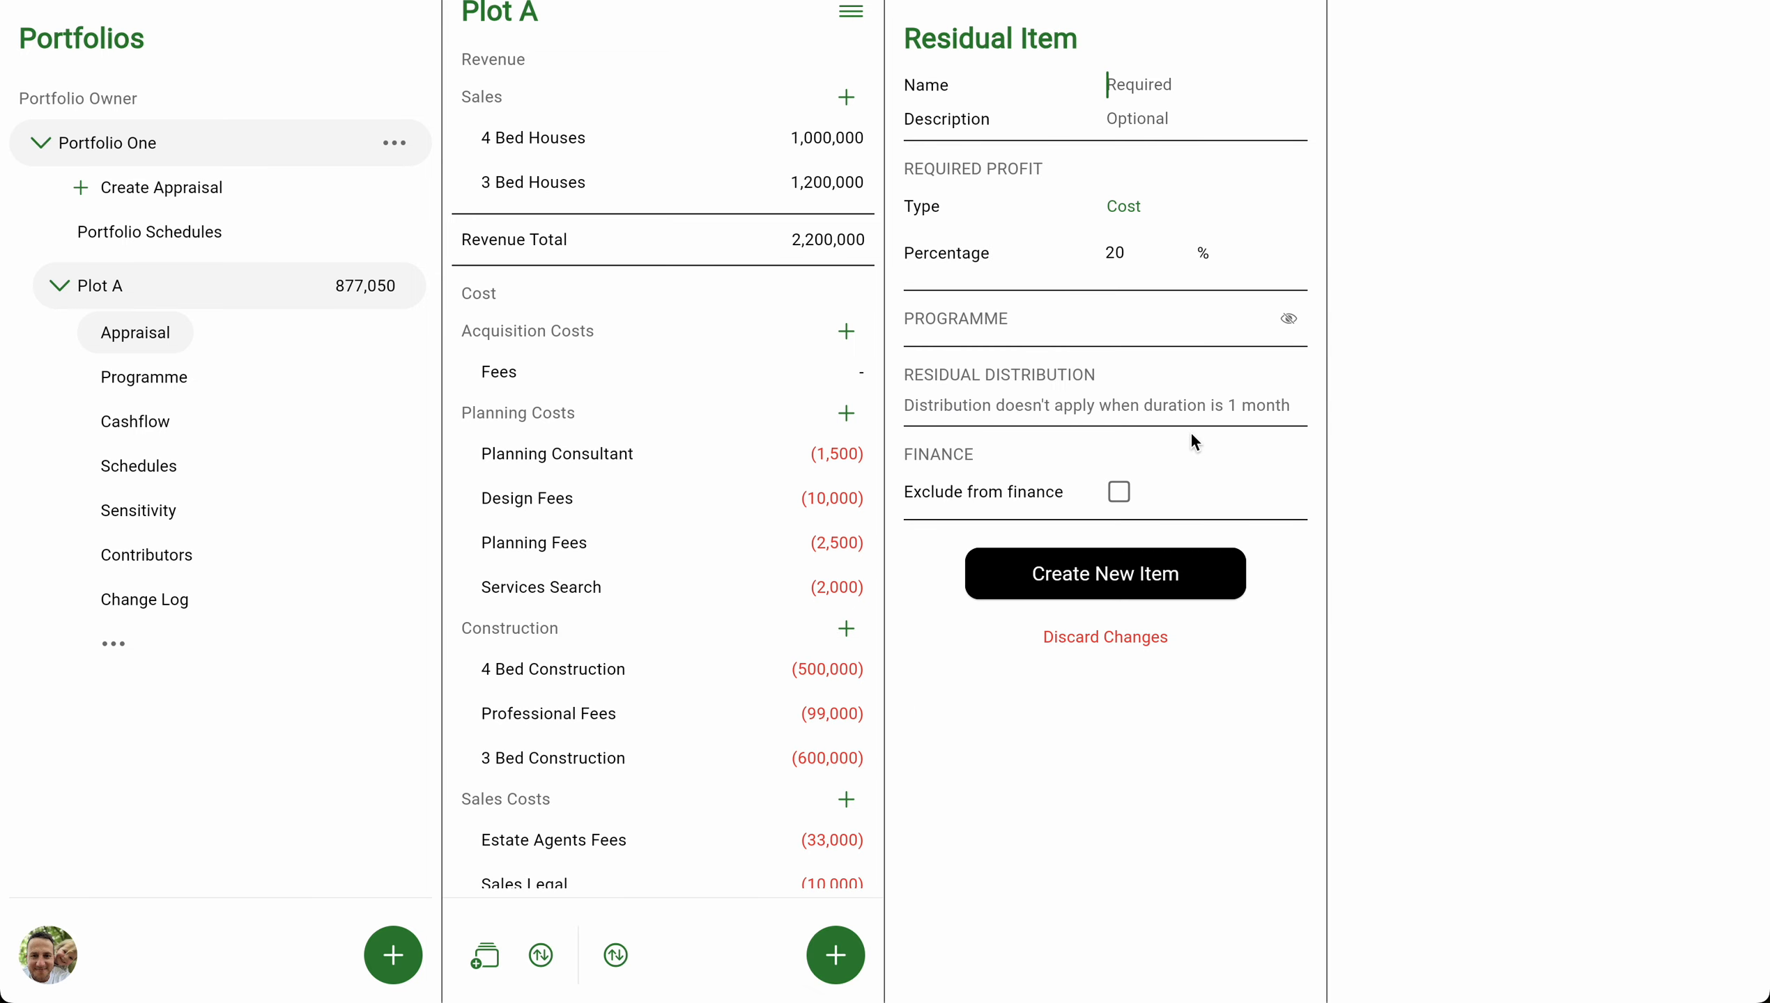
pyautogui.write('Land')
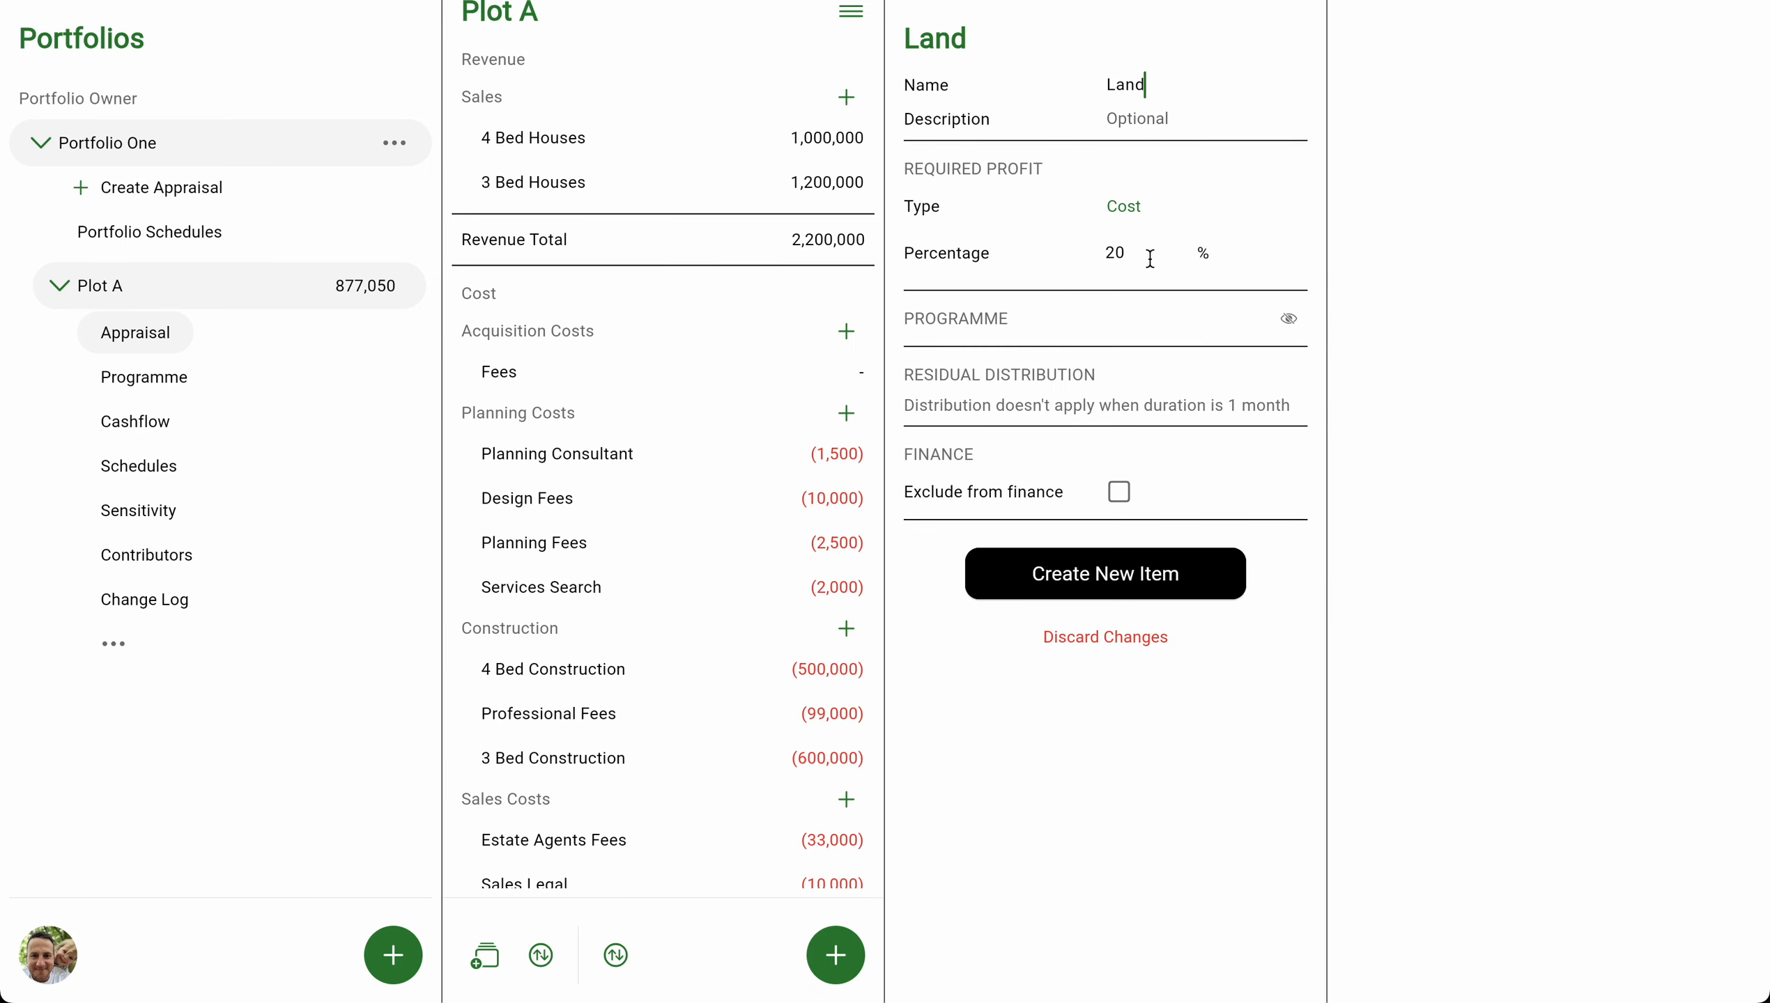
pyautogui.click(1127, 208)
pyautogui.click(1155, 320)
pyautogui.click(1153, 254)
pyautogui.press('BackSpace')
pyautogui.press('BackSpace')
pyautogui.write('15')
pyautogui.click(1124, 573)
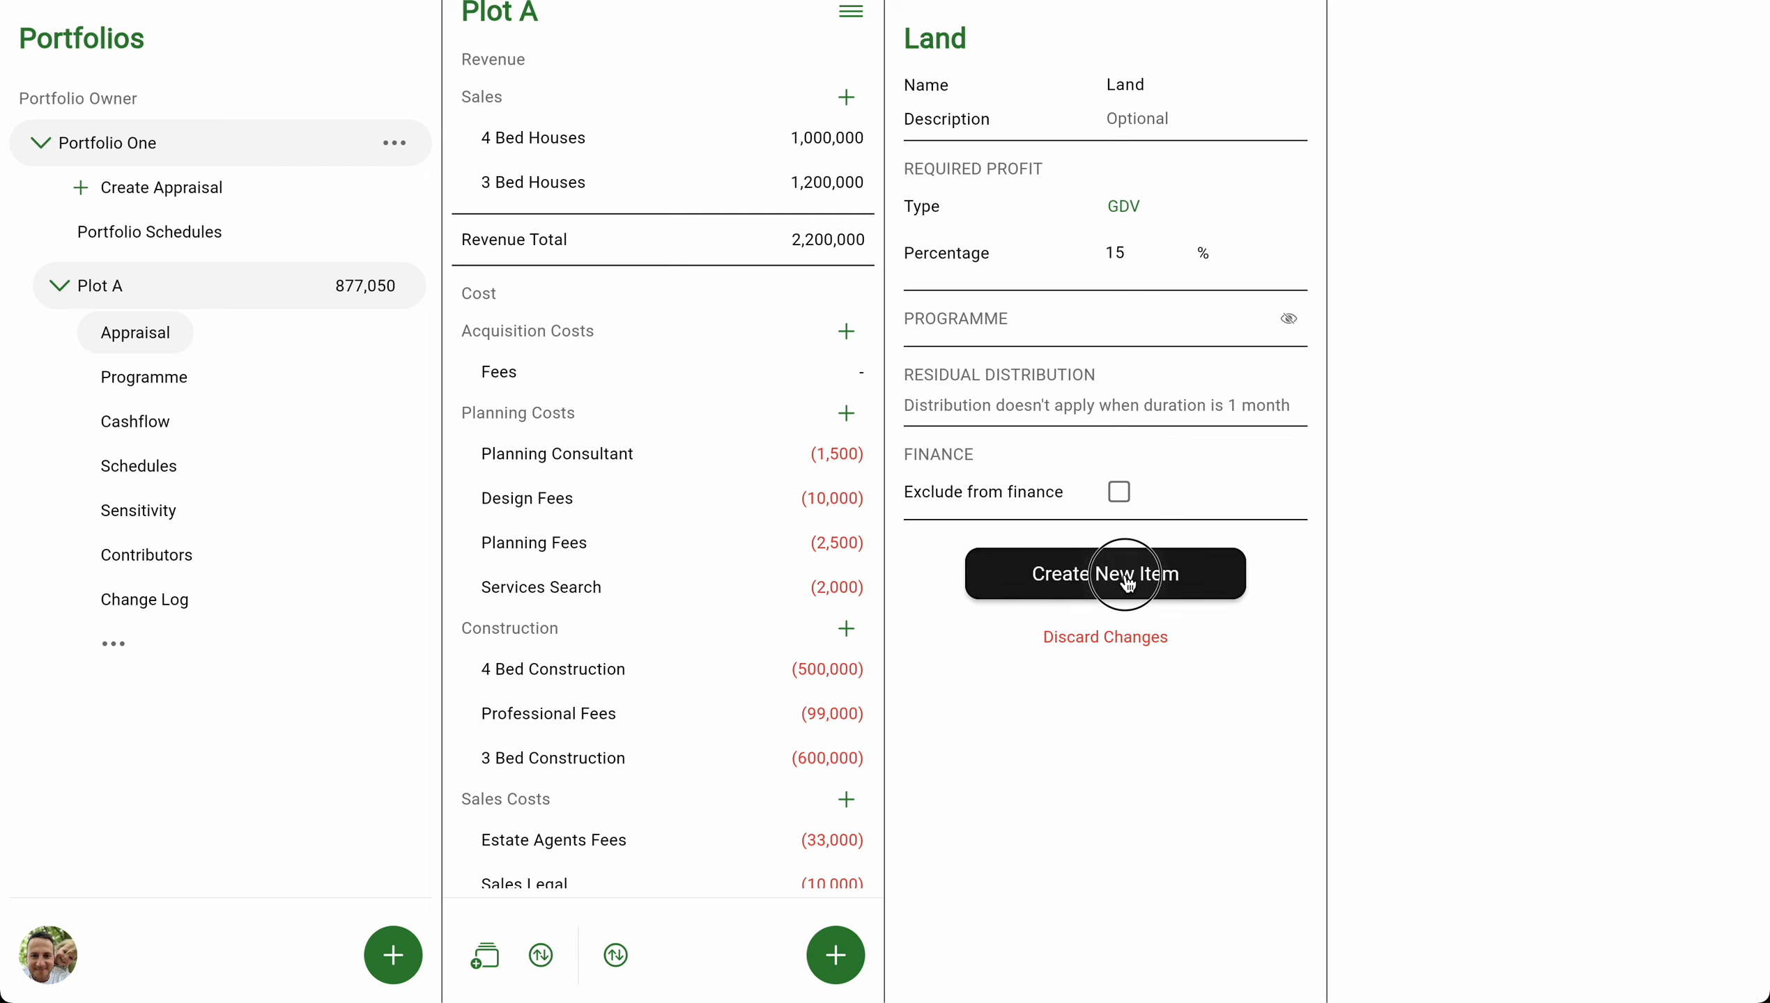
# Start a new stamp duty item named Stamp Duty and link its value to the Land total.
pyautogui.scroll(-5, 734, 496)
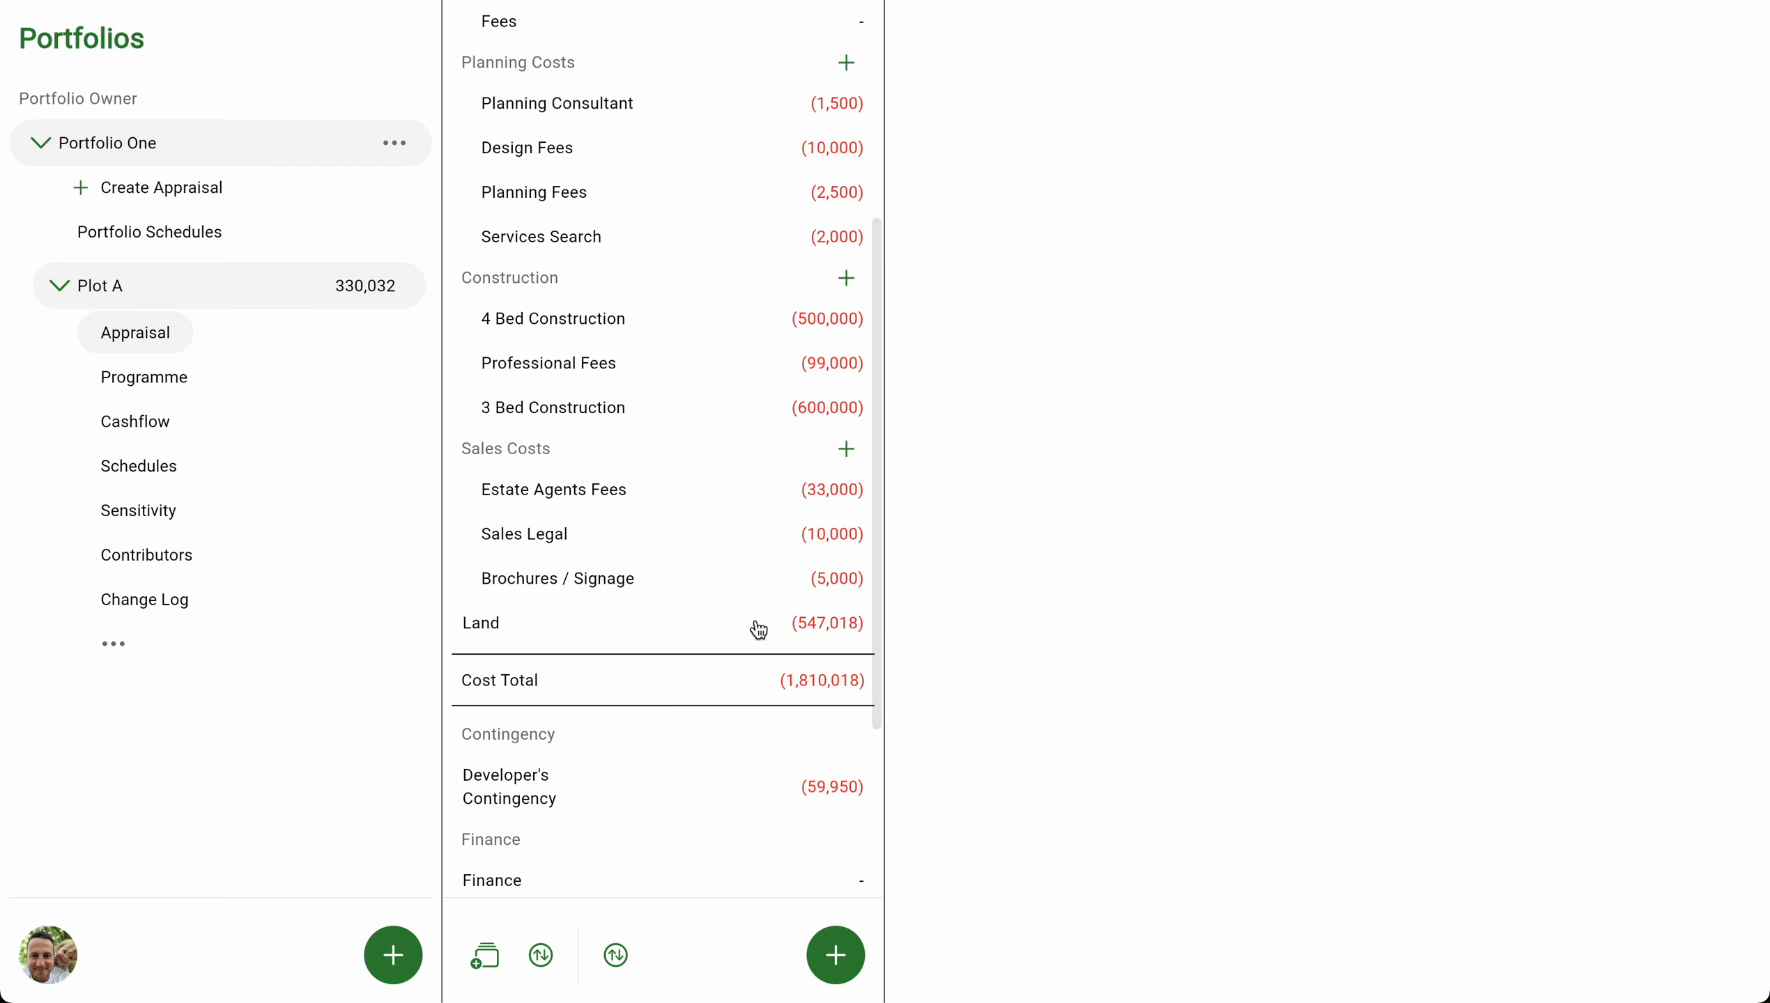
pyautogui.click(838, 949)
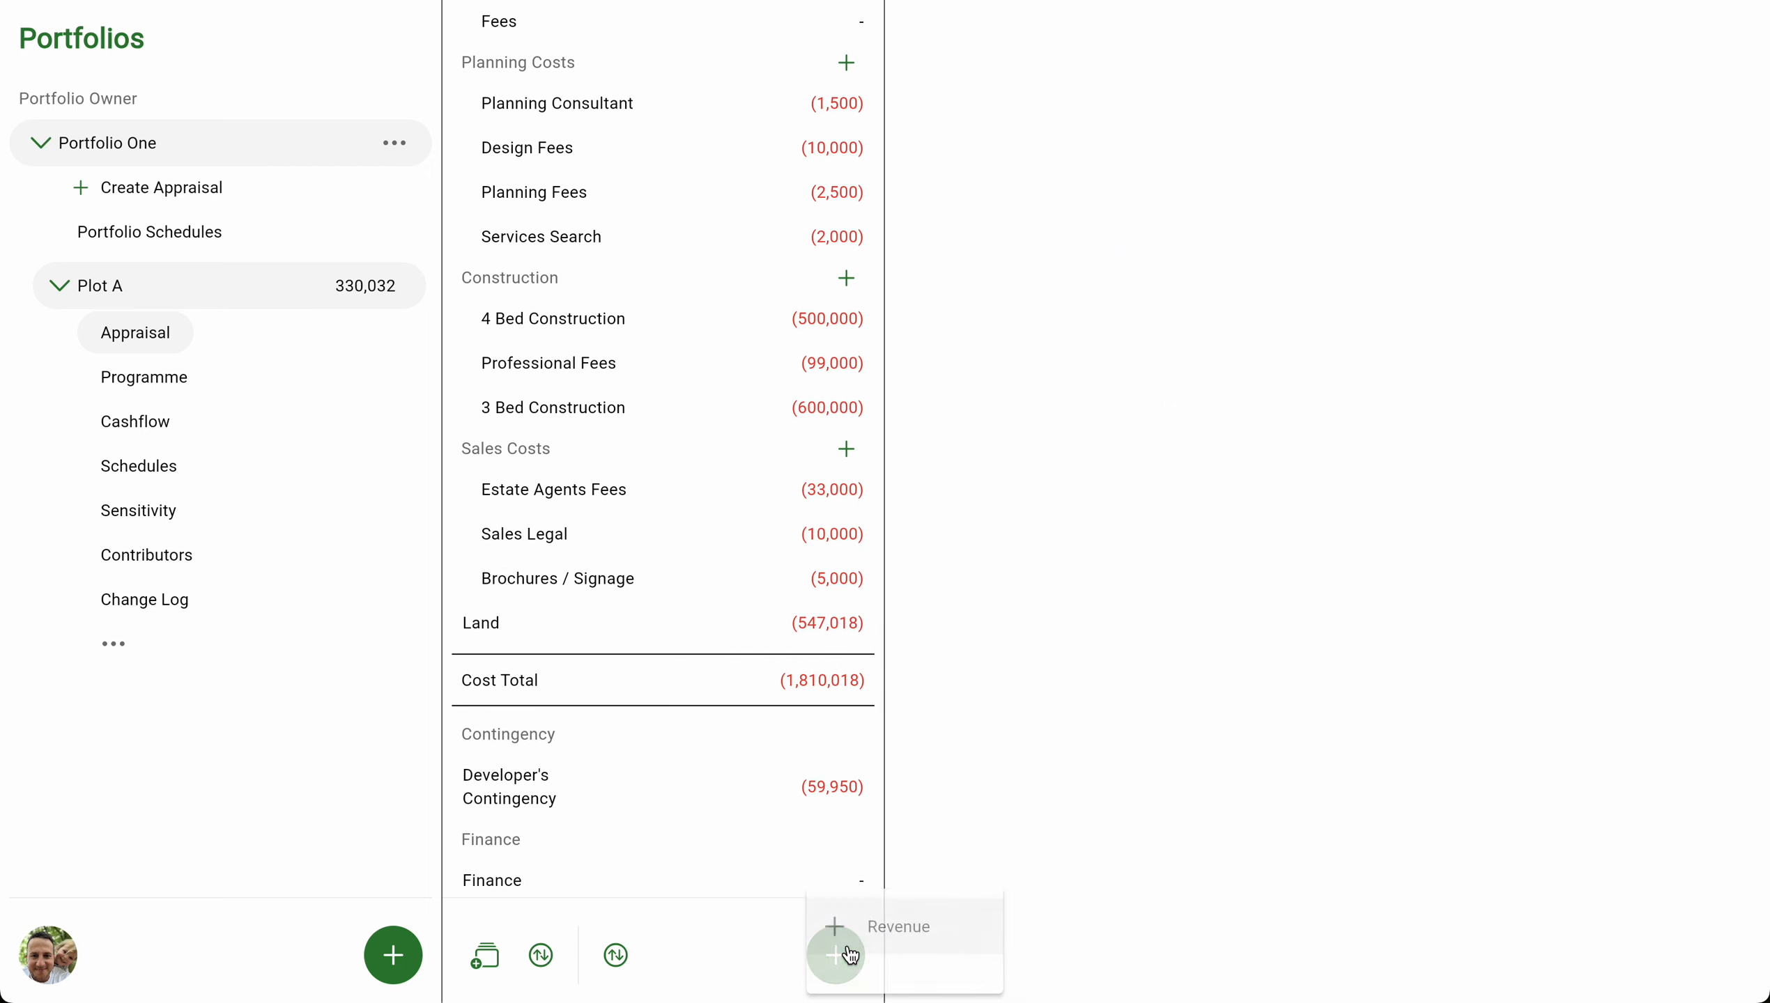
pyautogui.click(924, 961)
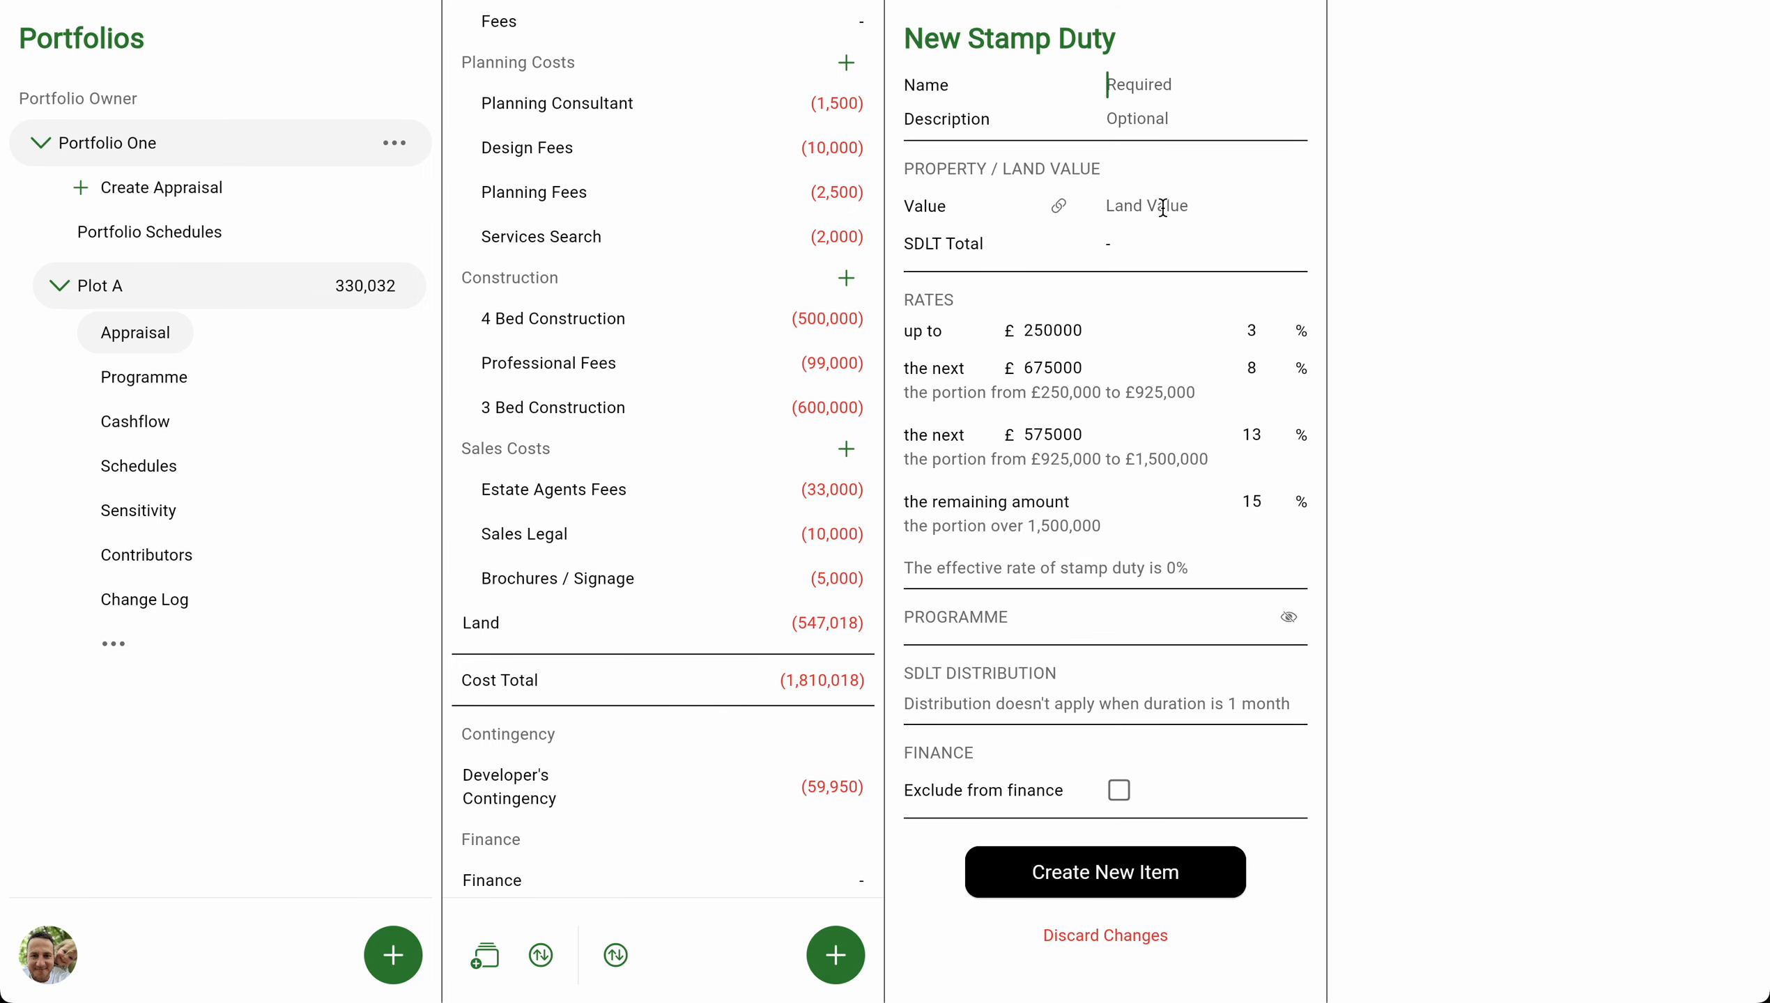
pyautogui.write('Stamp Du')
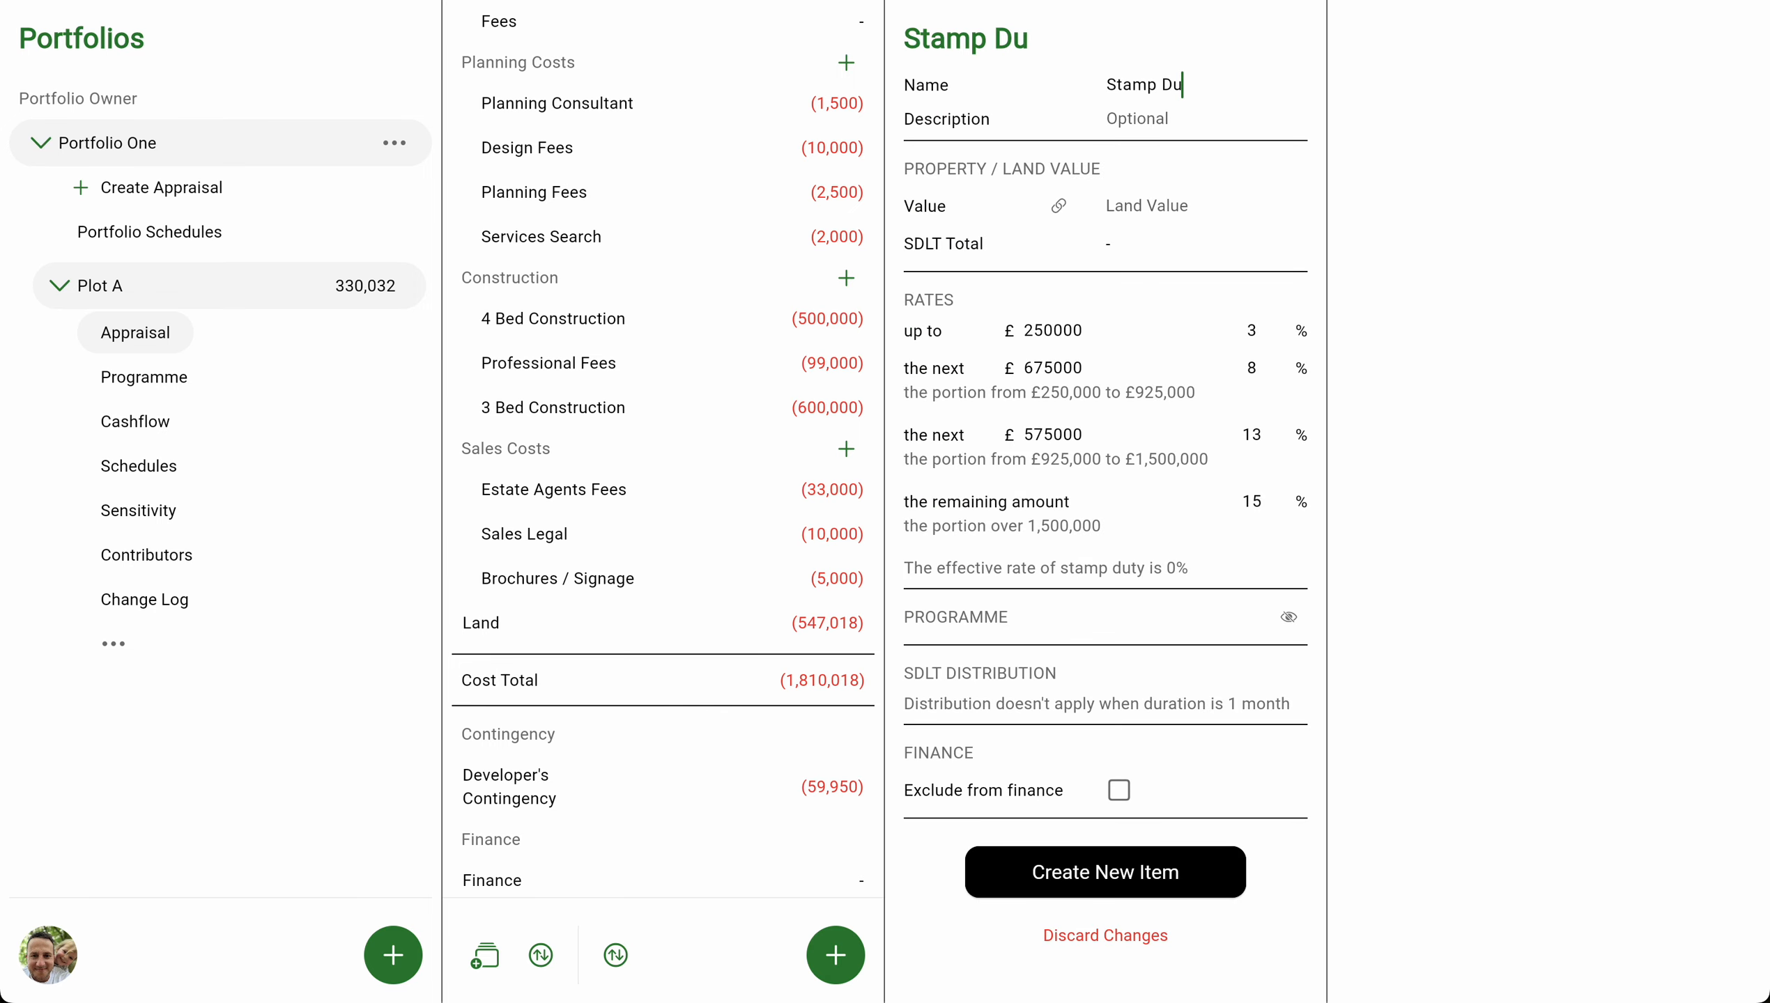
pyautogui.write('ty')
pyautogui.click(1058, 205)
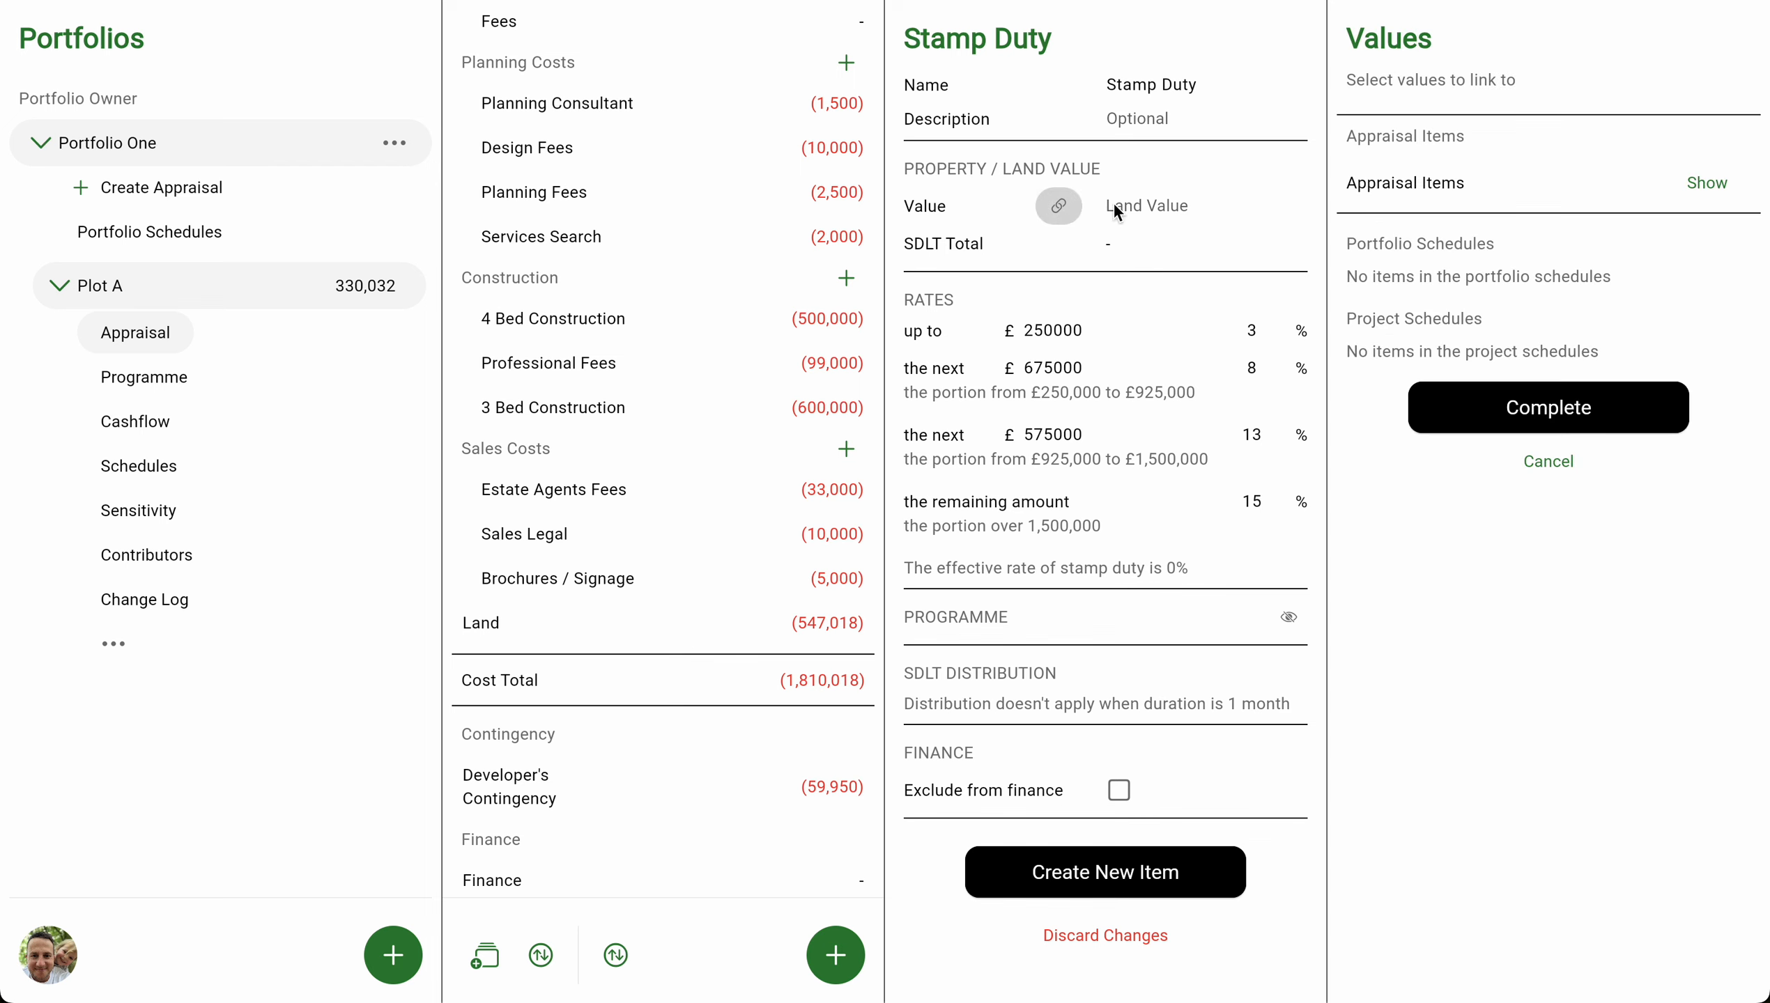
pyautogui.click(1707, 186)
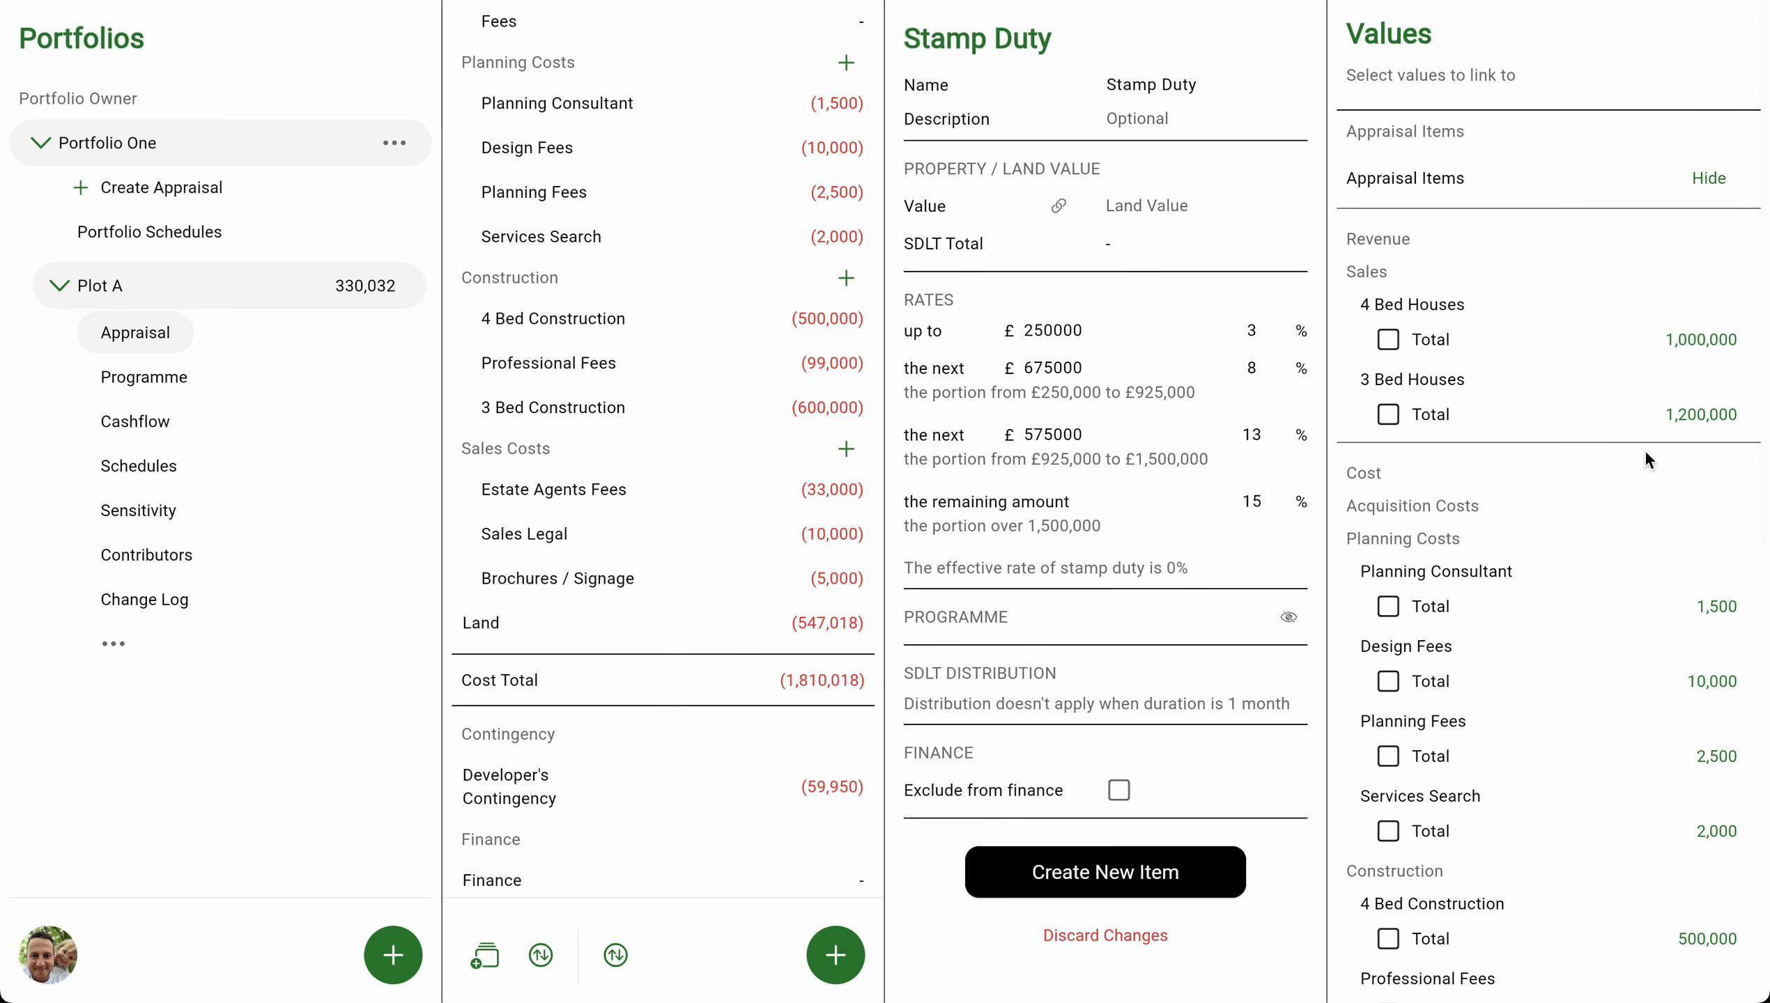
pyautogui.scroll(-10, 1644, 449)
pyautogui.click(1696, 570)
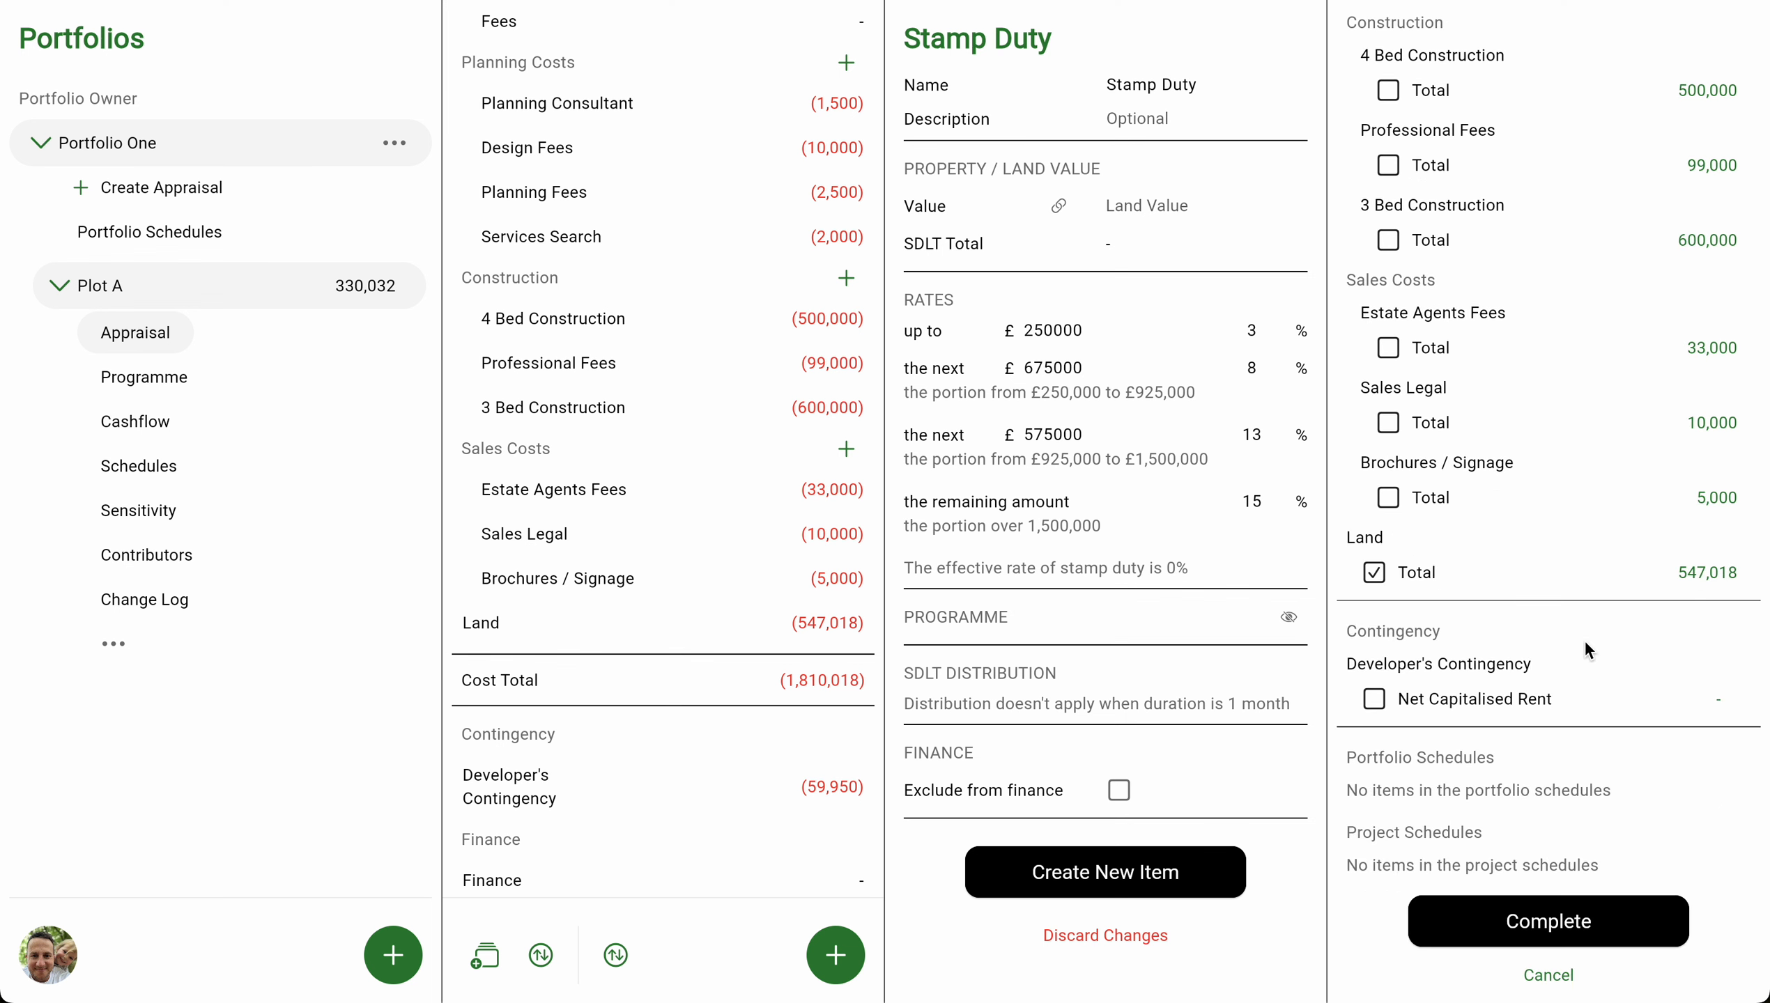
pyautogui.click(1559, 927)
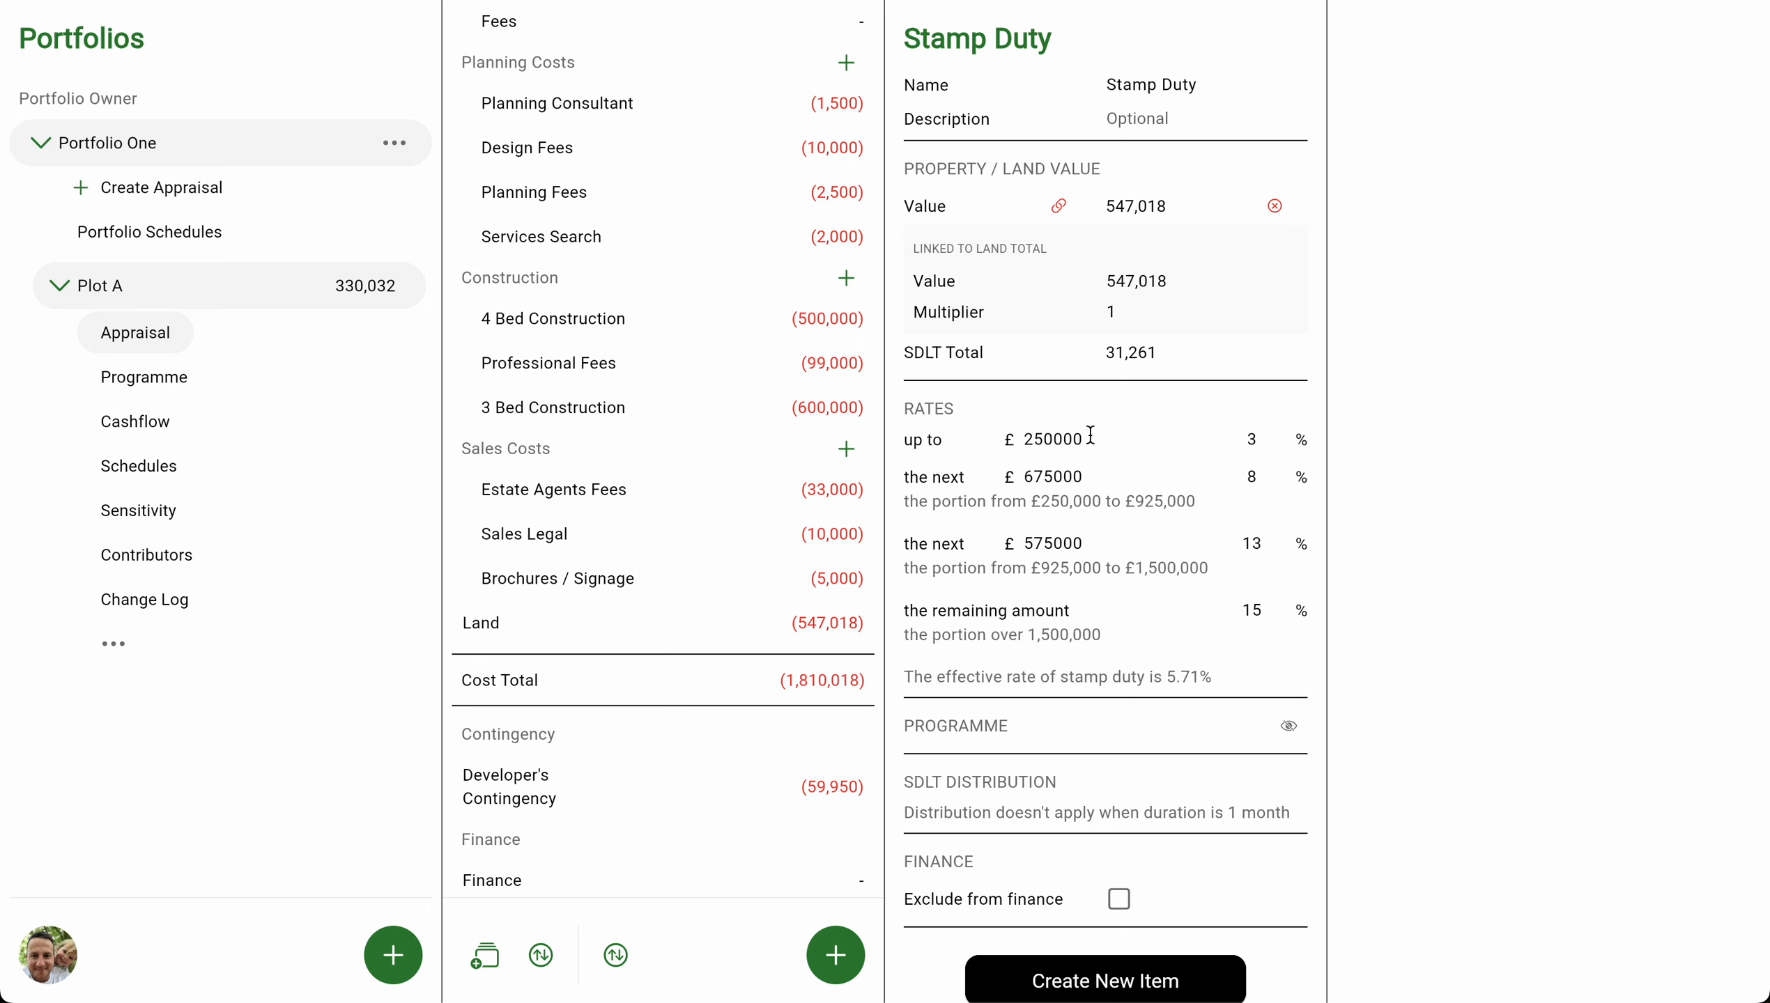
# Set the first stamp duty rate band to 150000 at 0%.
pyautogui.press('BackSpace')
pyautogui.write('1')
pyautogui.press('Tab')
pyautogui.write('0')
# Set the second stamp duty rate band to 100000 at 2%.
pyautogui.press('BackSpace')
pyautogui.press('BackSpace')
pyautogui.press('BackSpace')
pyautogui.press('BackSpace')
pyautogui.press('BackSpace')
pyautogui.press('BackSpace')
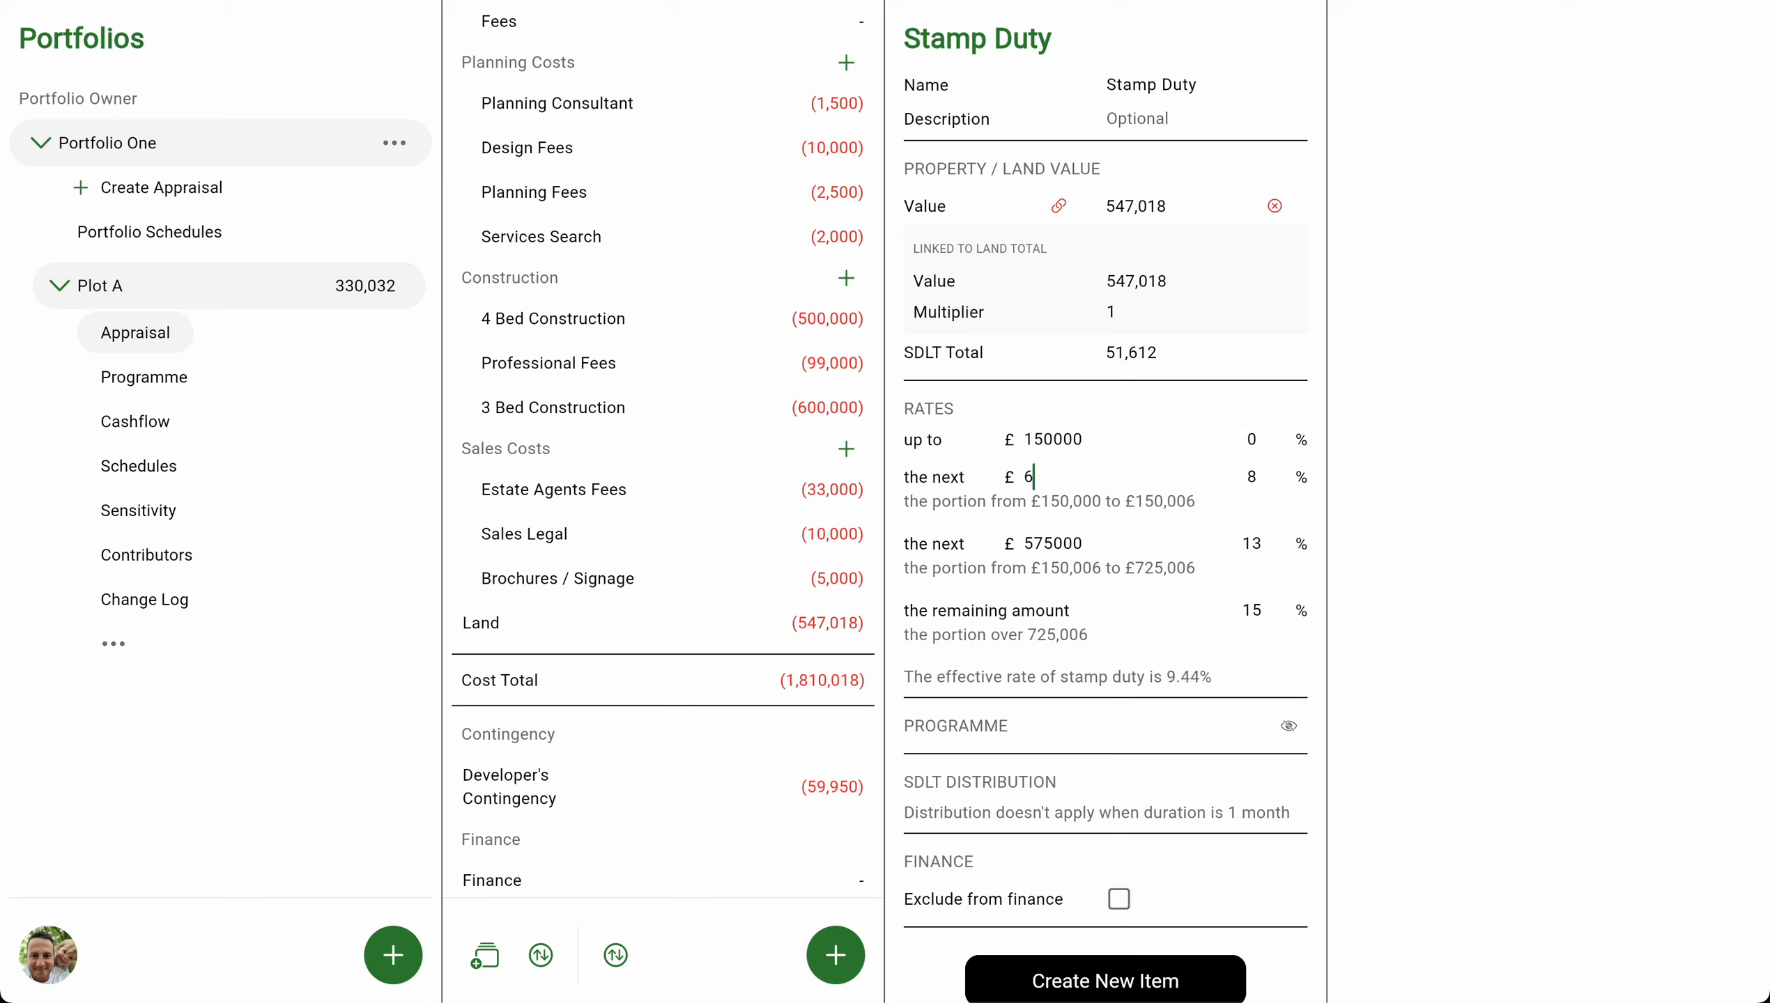
pyautogui.write('100000')
pyautogui.press('BackSpace')
pyautogui.write('2')
# Clear the third band's amount and rate, lower the rate on the remaining amount, and create the Stamp Duty item.
pyautogui.click(1089, 541)
pyautogui.doubleClick(1089, 541)
pyautogui.press('BackSpace')
pyautogui.press('BackSpace')
pyautogui.press('BackSpace')
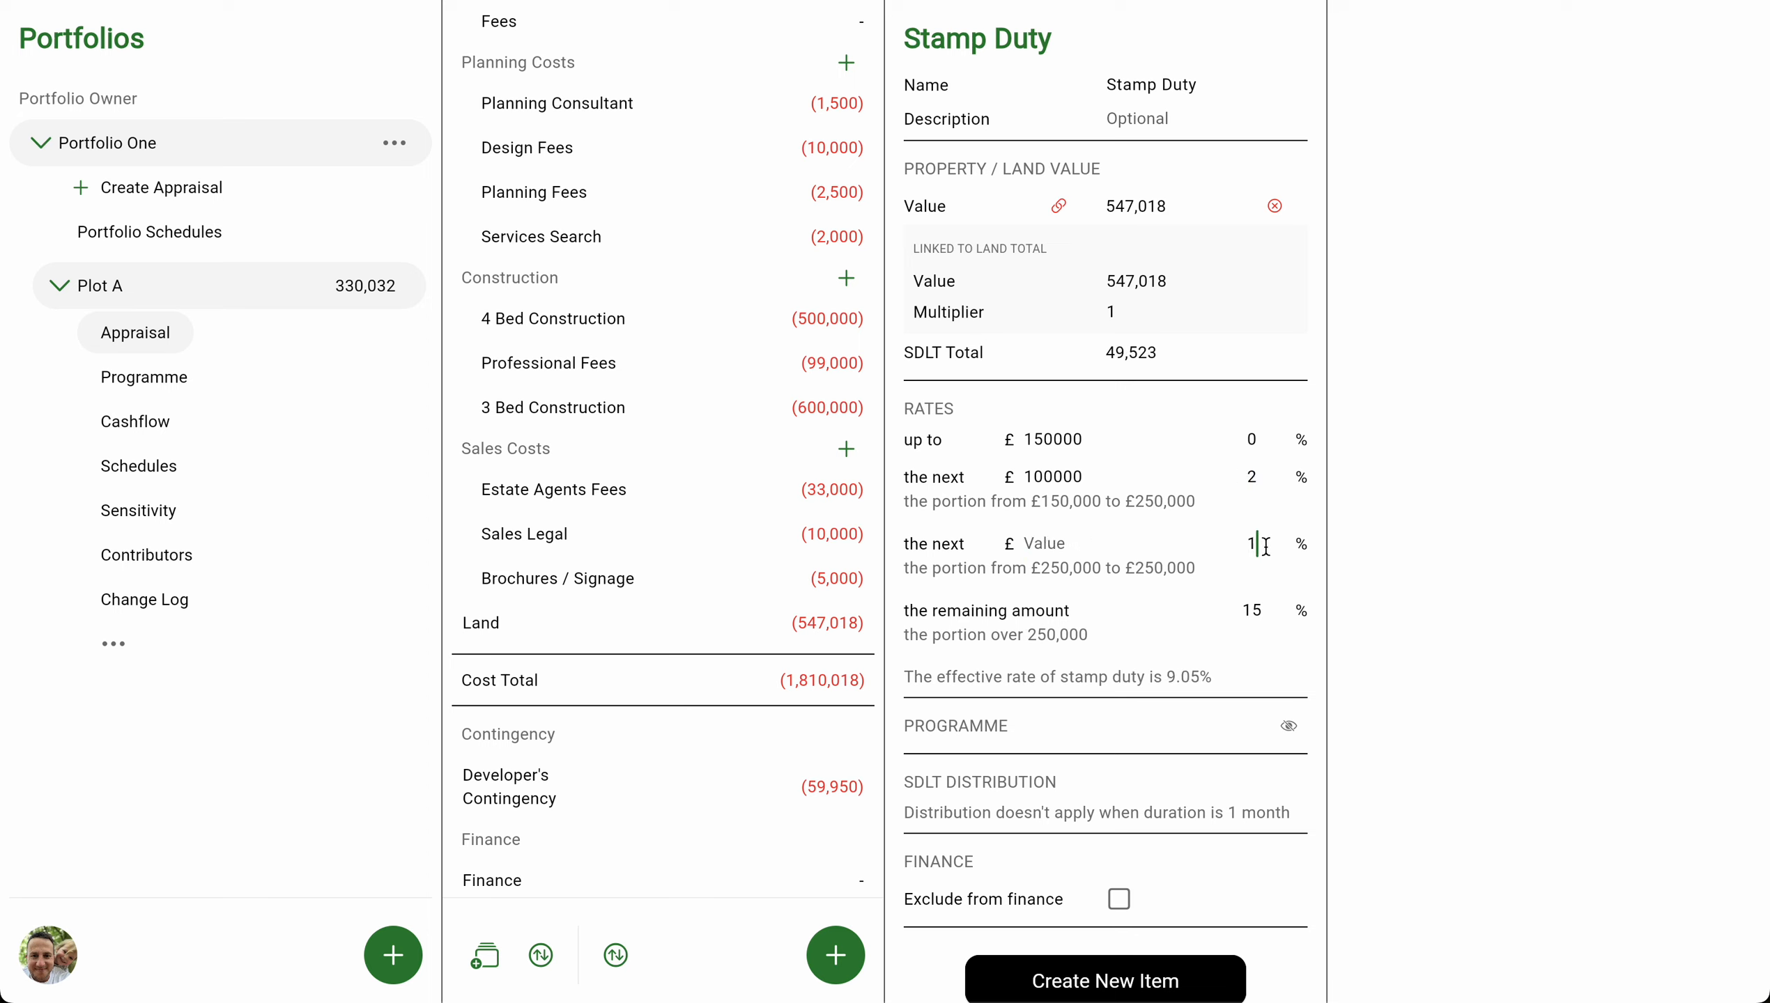
pyautogui.click(1262, 609)
pyautogui.press('BackSpace')
pyautogui.scroll(-1, 1291, 634)
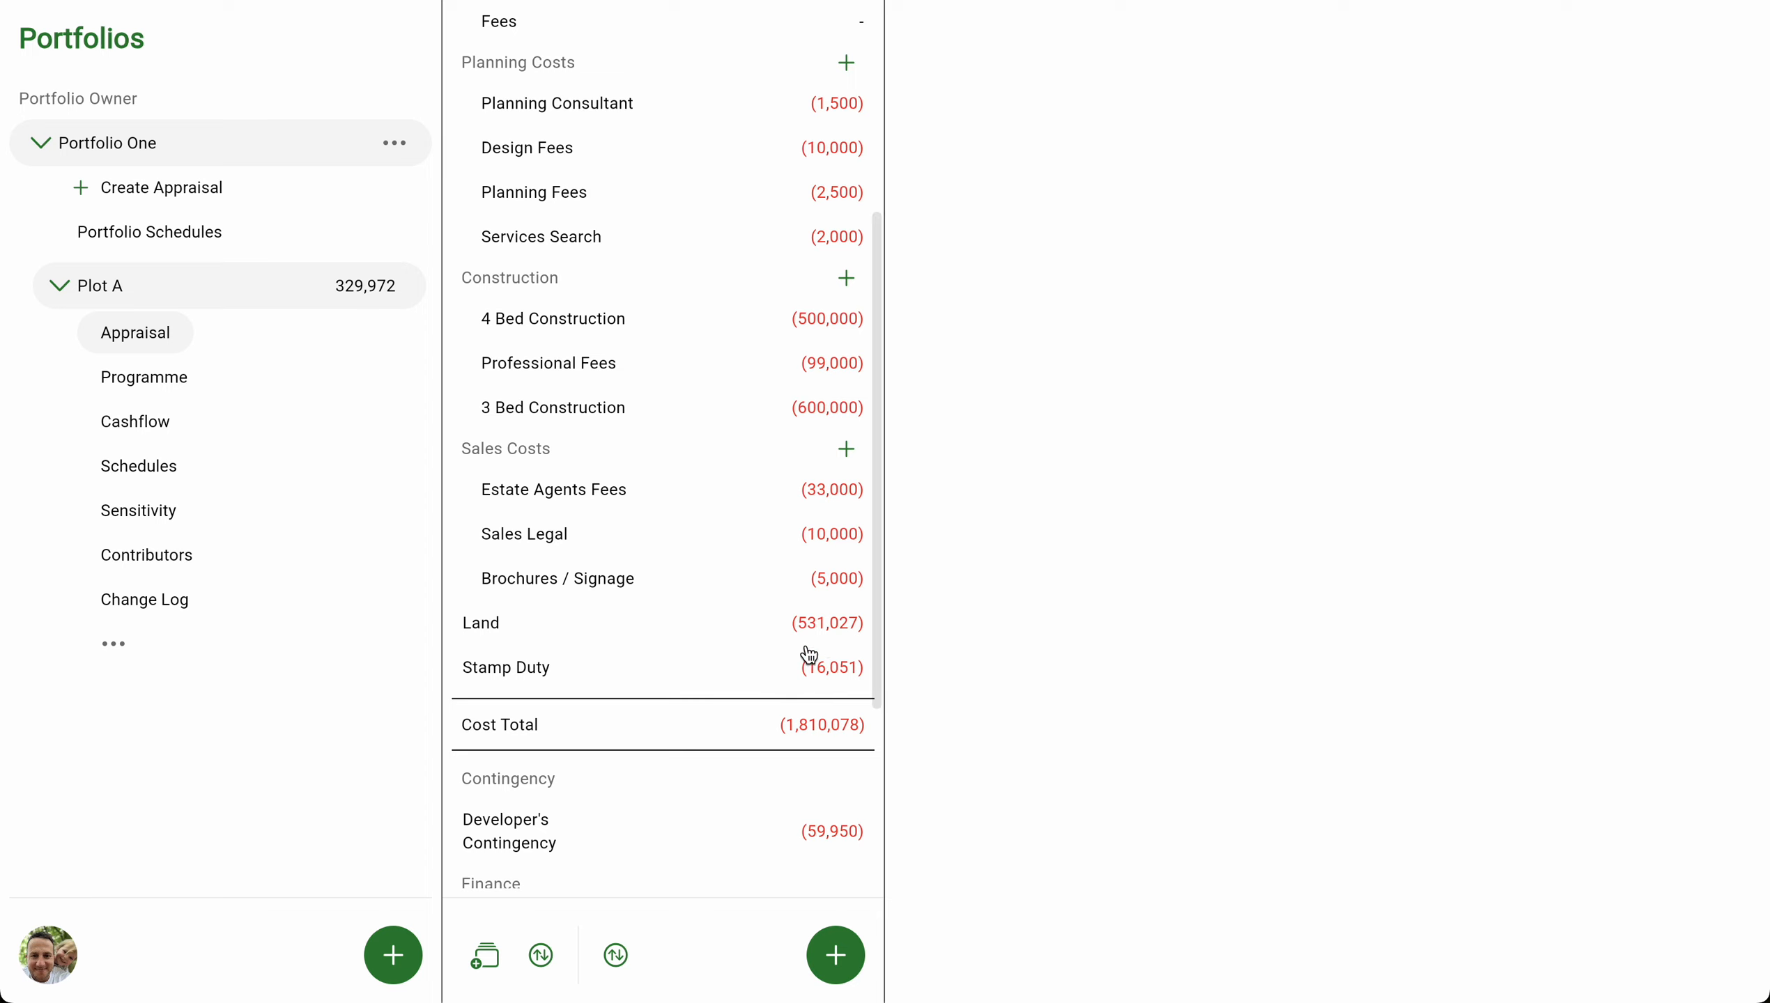
# Add the Land and Stamp Duty items to the Acquisition Costs group and save it.
pyautogui.scroll(-5, 750, 660)
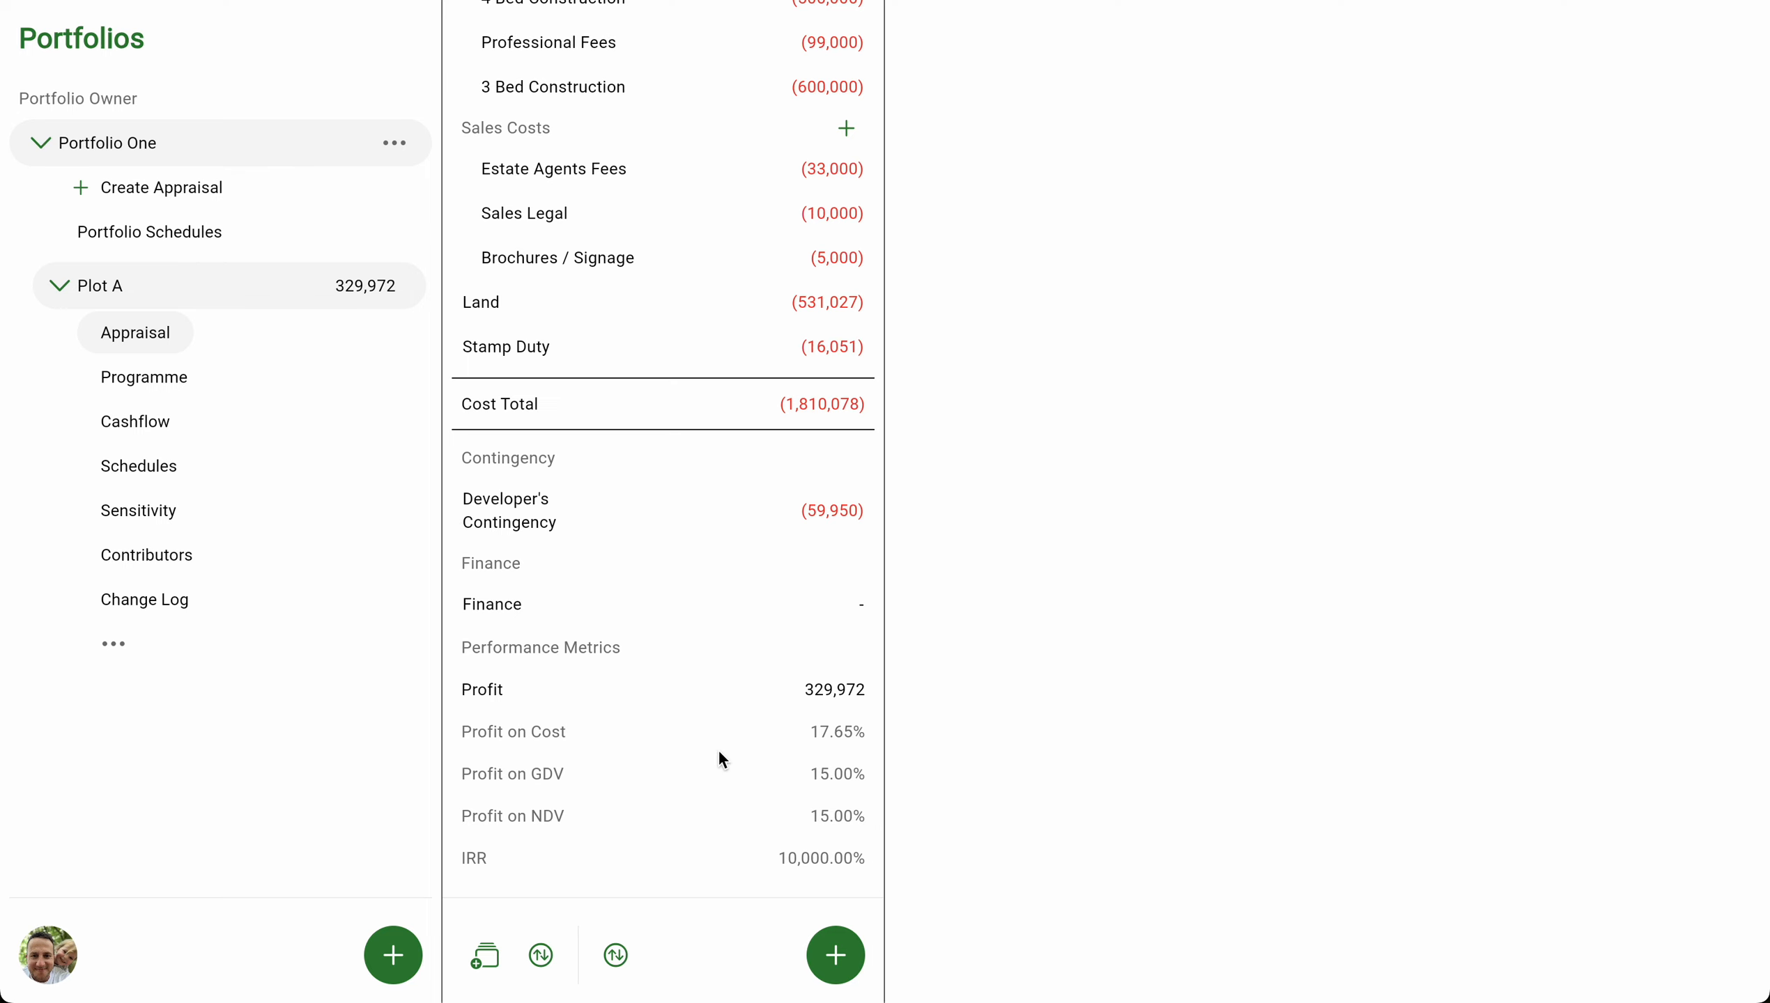
pyautogui.scroll(10, 717, 749)
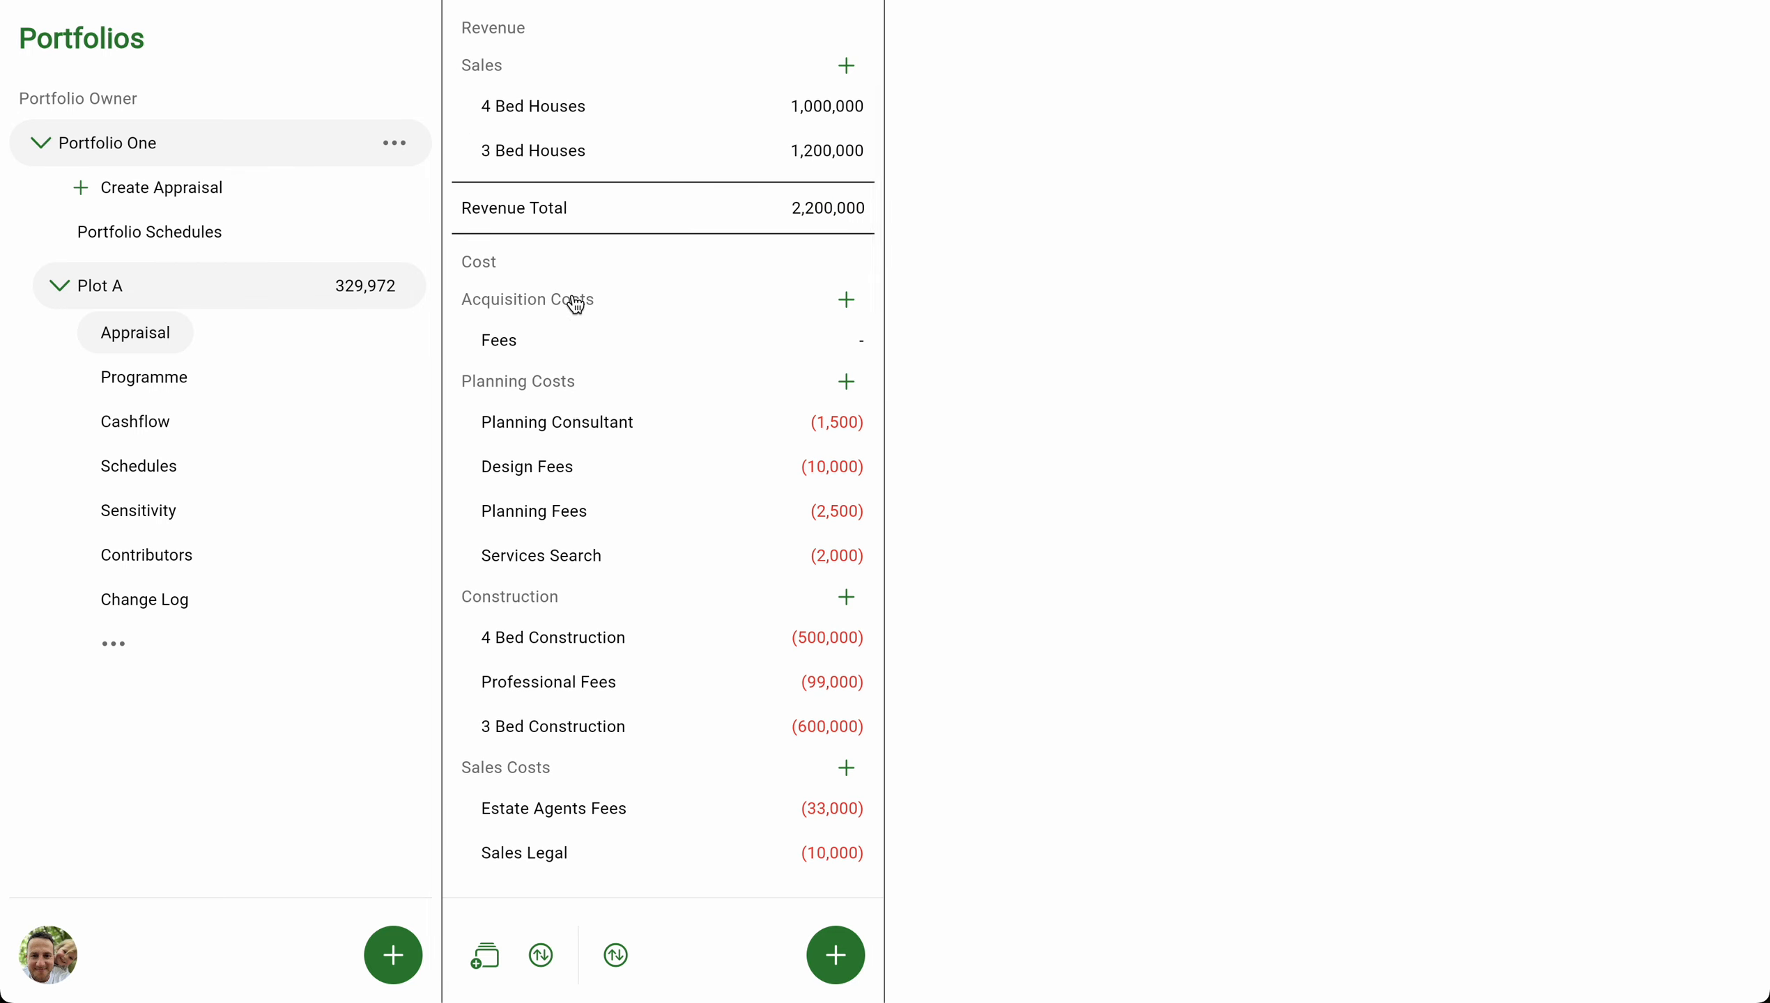
pyautogui.click(574, 304)
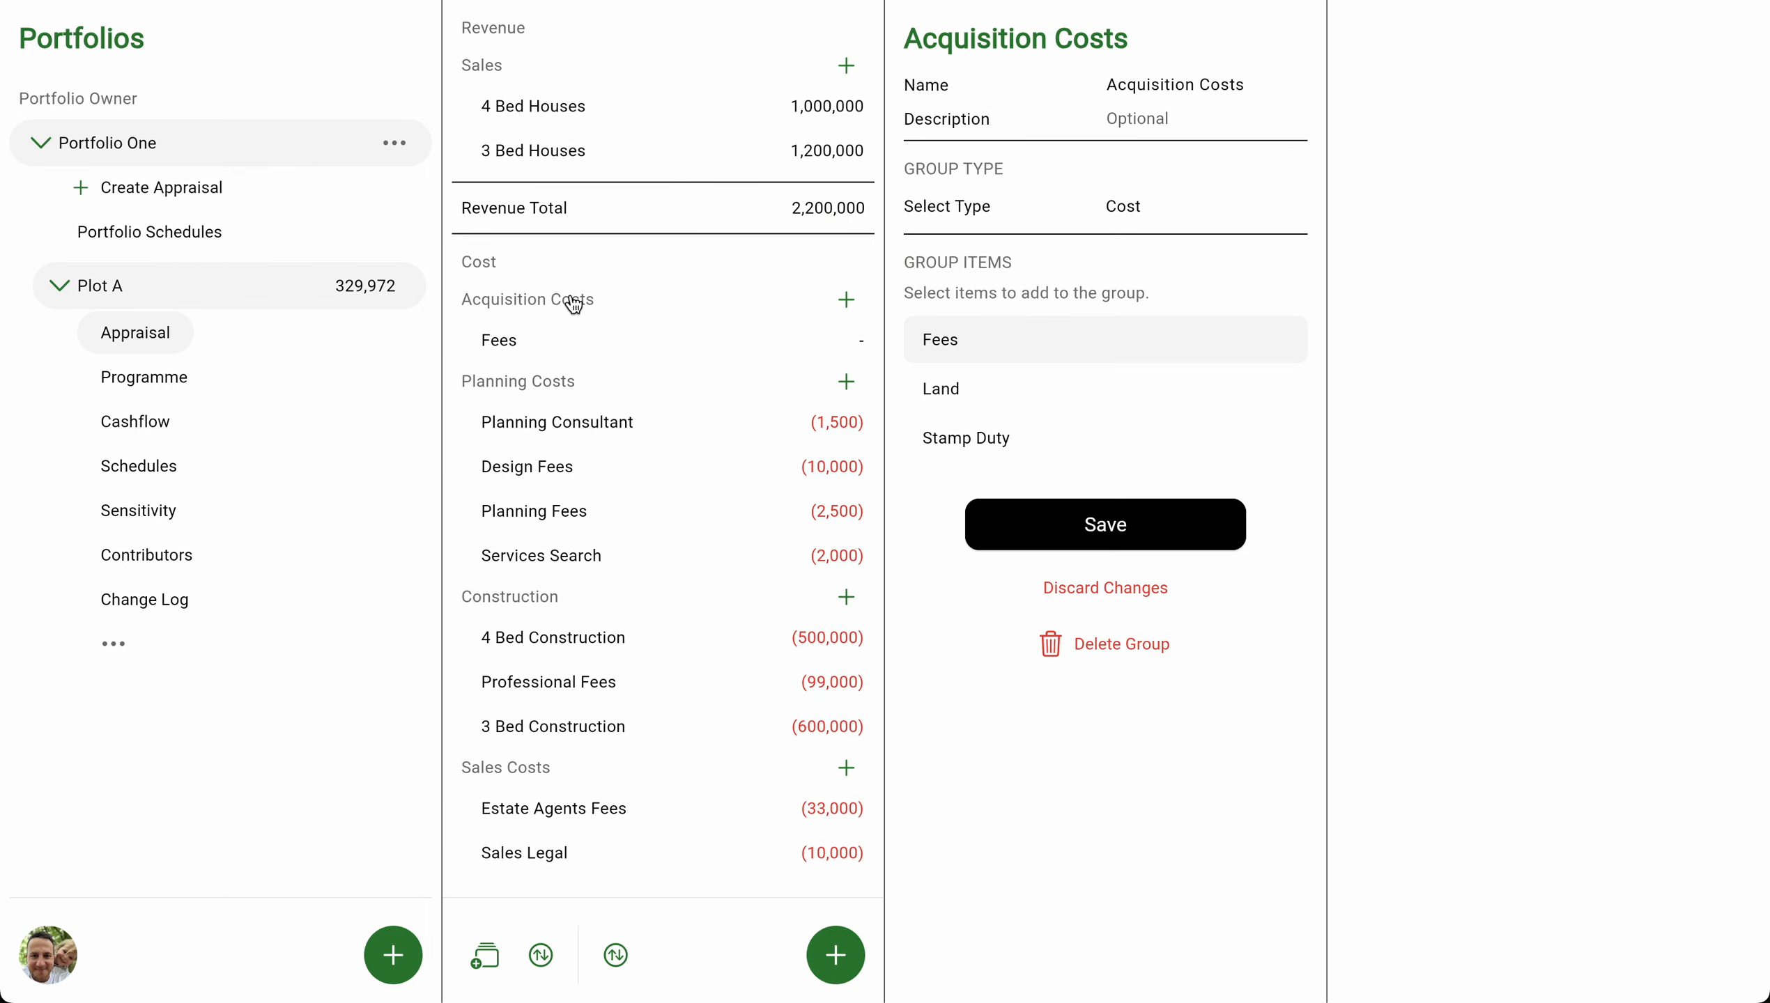
pyautogui.click(990, 397)
pyautogui.click(1044, 439)
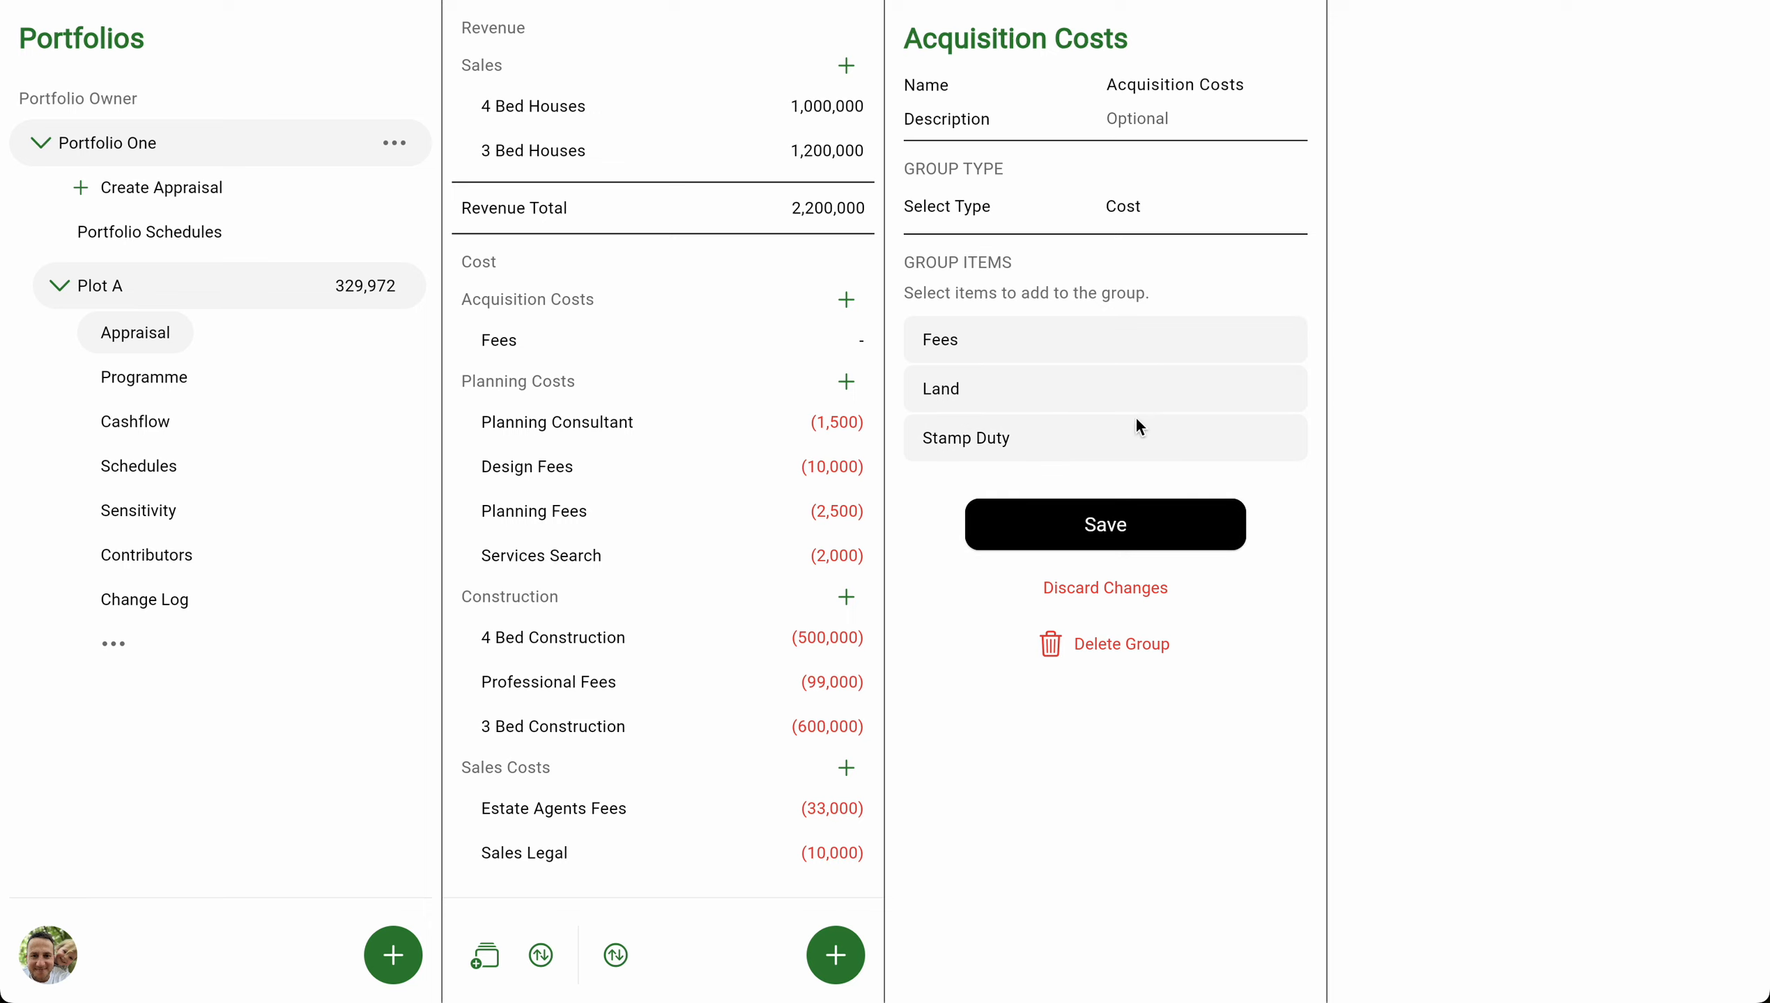
pyautogui.click(1118, 533)
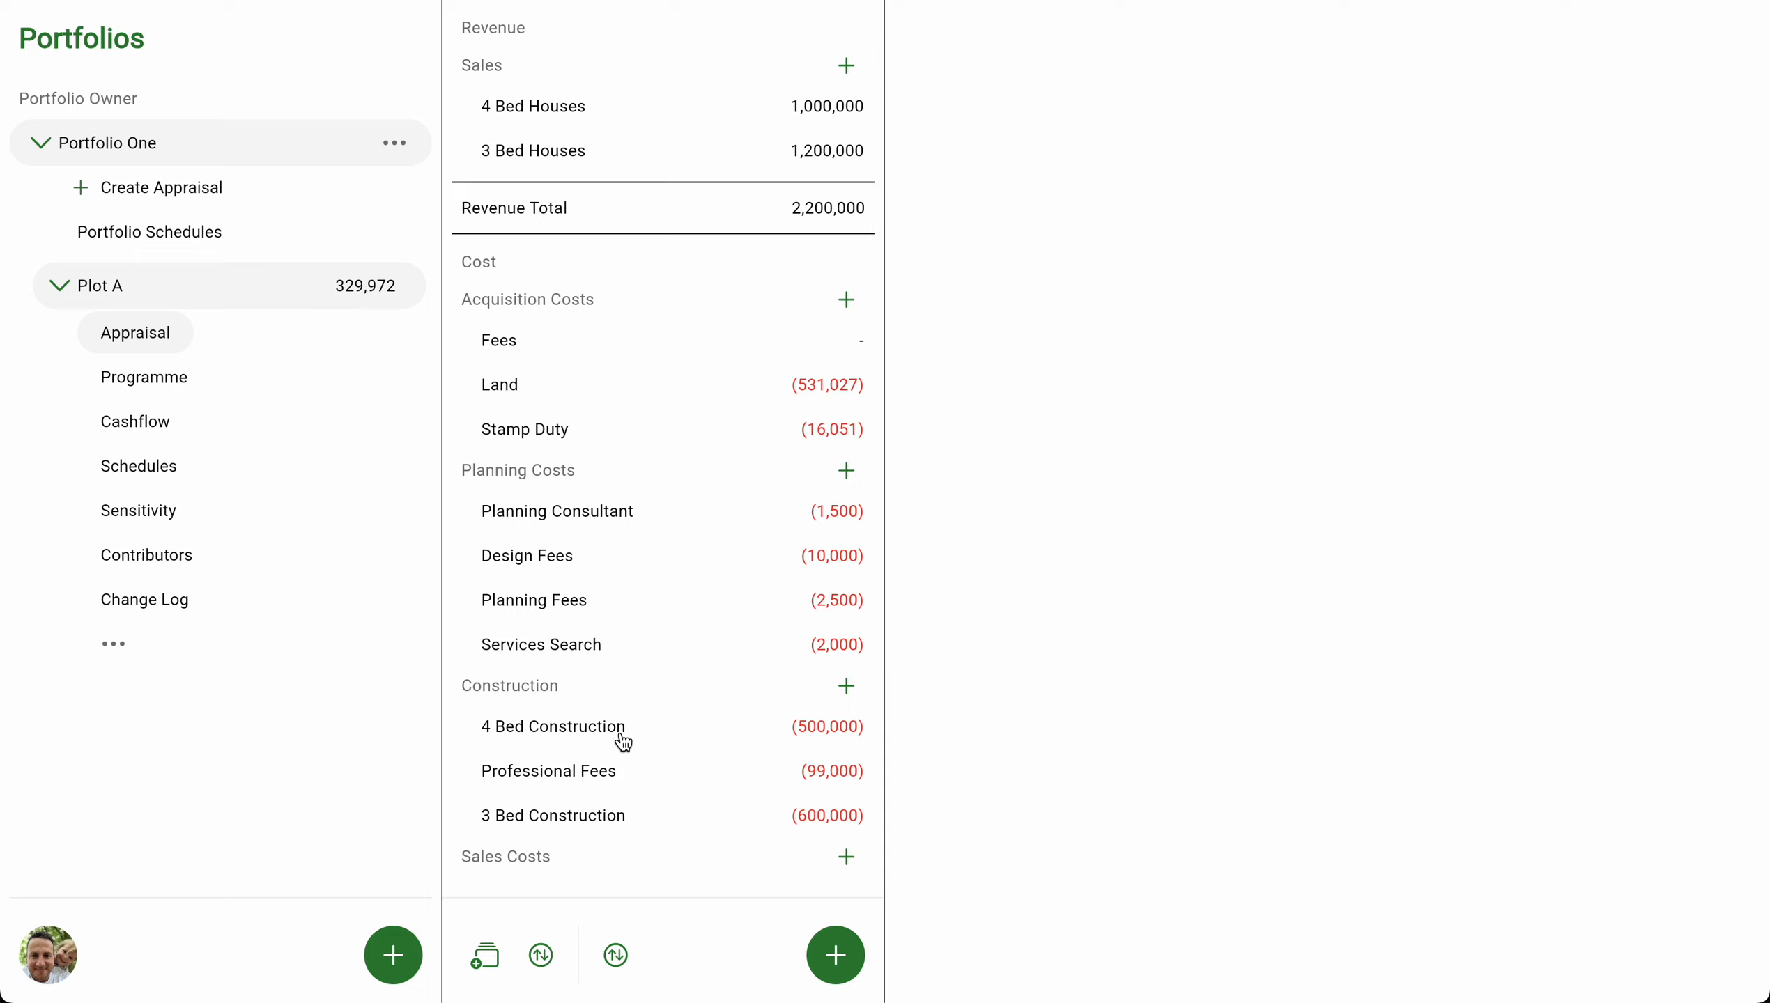
# Reorder the Acquisition Costs items so that Fees comes after Land and Stamp Duty.
pyautogui.click(616, 954)
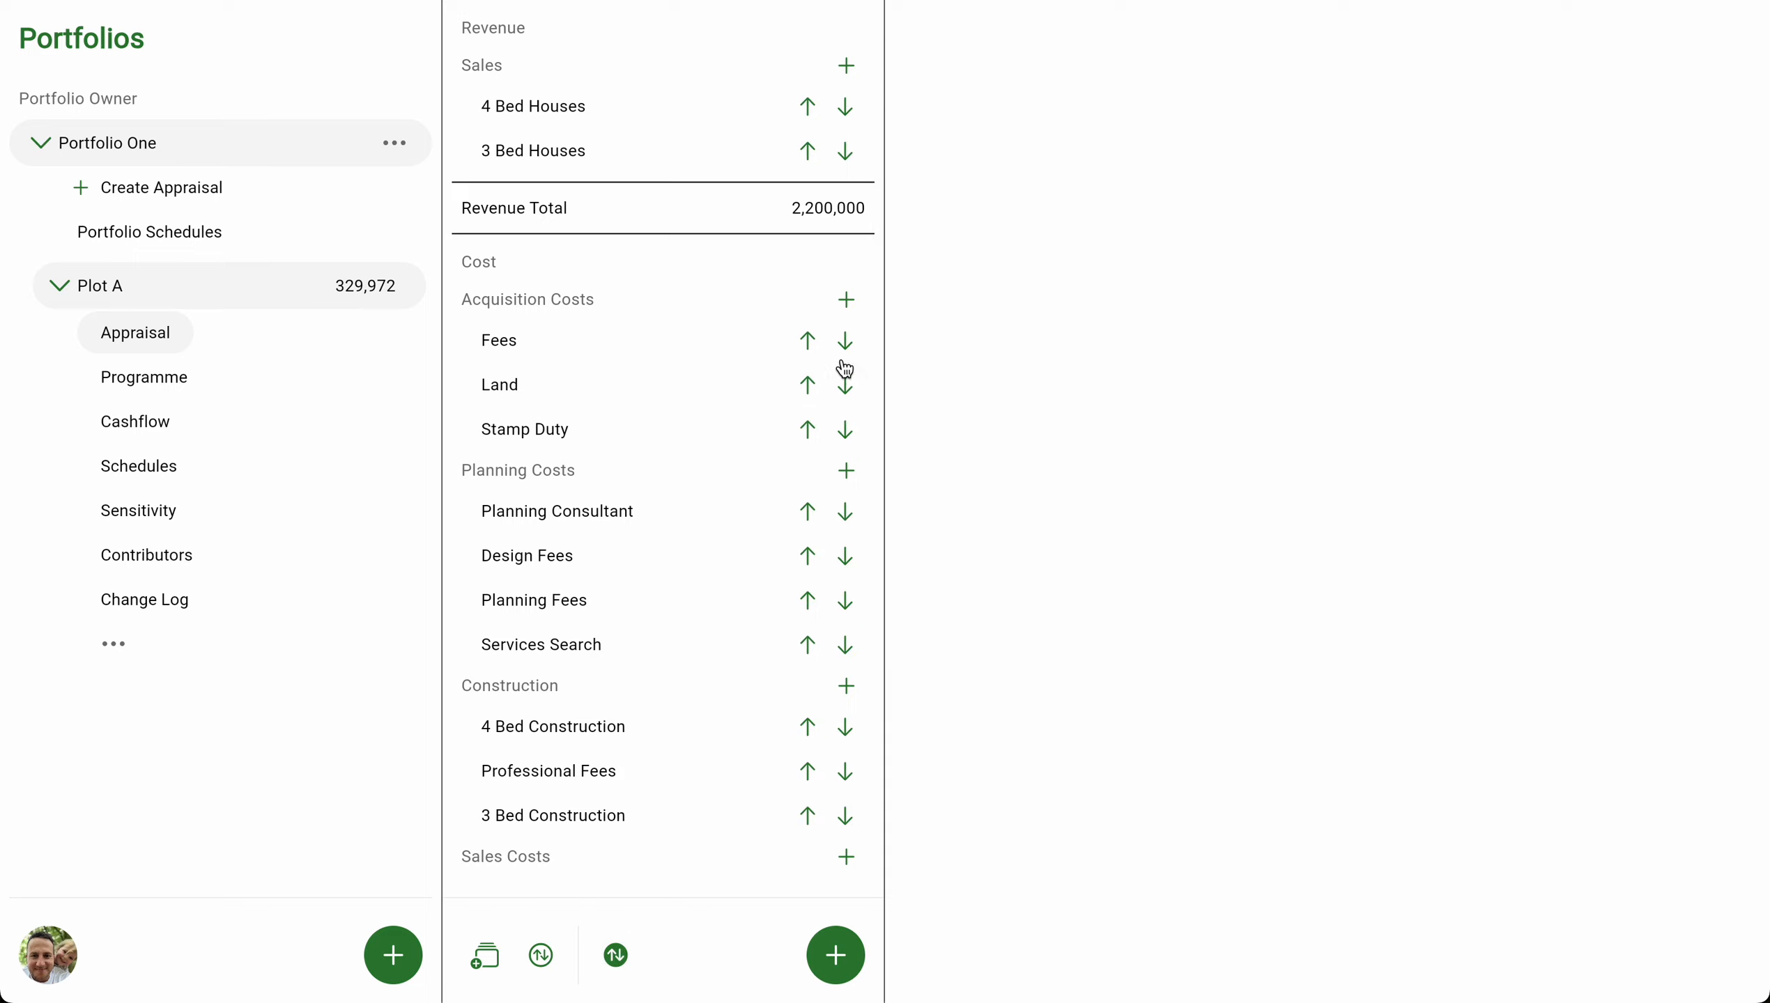
pyautogui.click(845, 344)
pyautogui.click(846, 387)
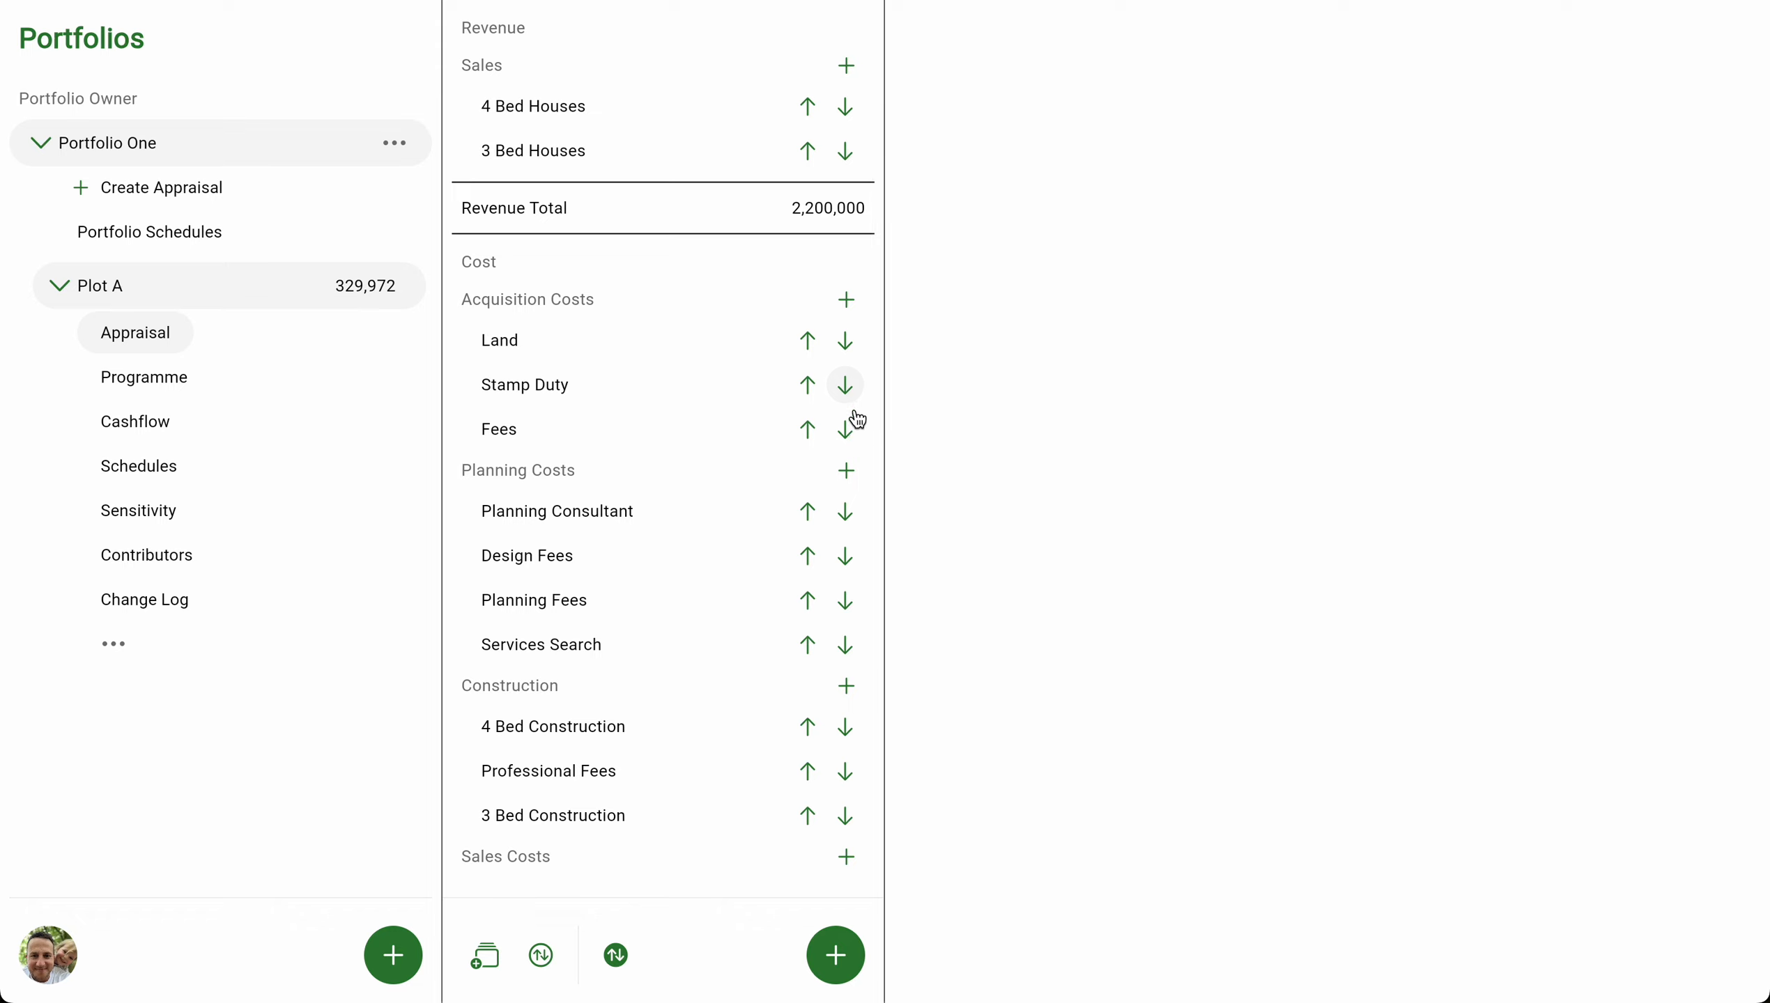
pyautogui.click(618, 957)
# Make the acquisition Fees a percentage cost of 0.5% linked to the Land total, and save the item.
pyautogui.click(535, 432)
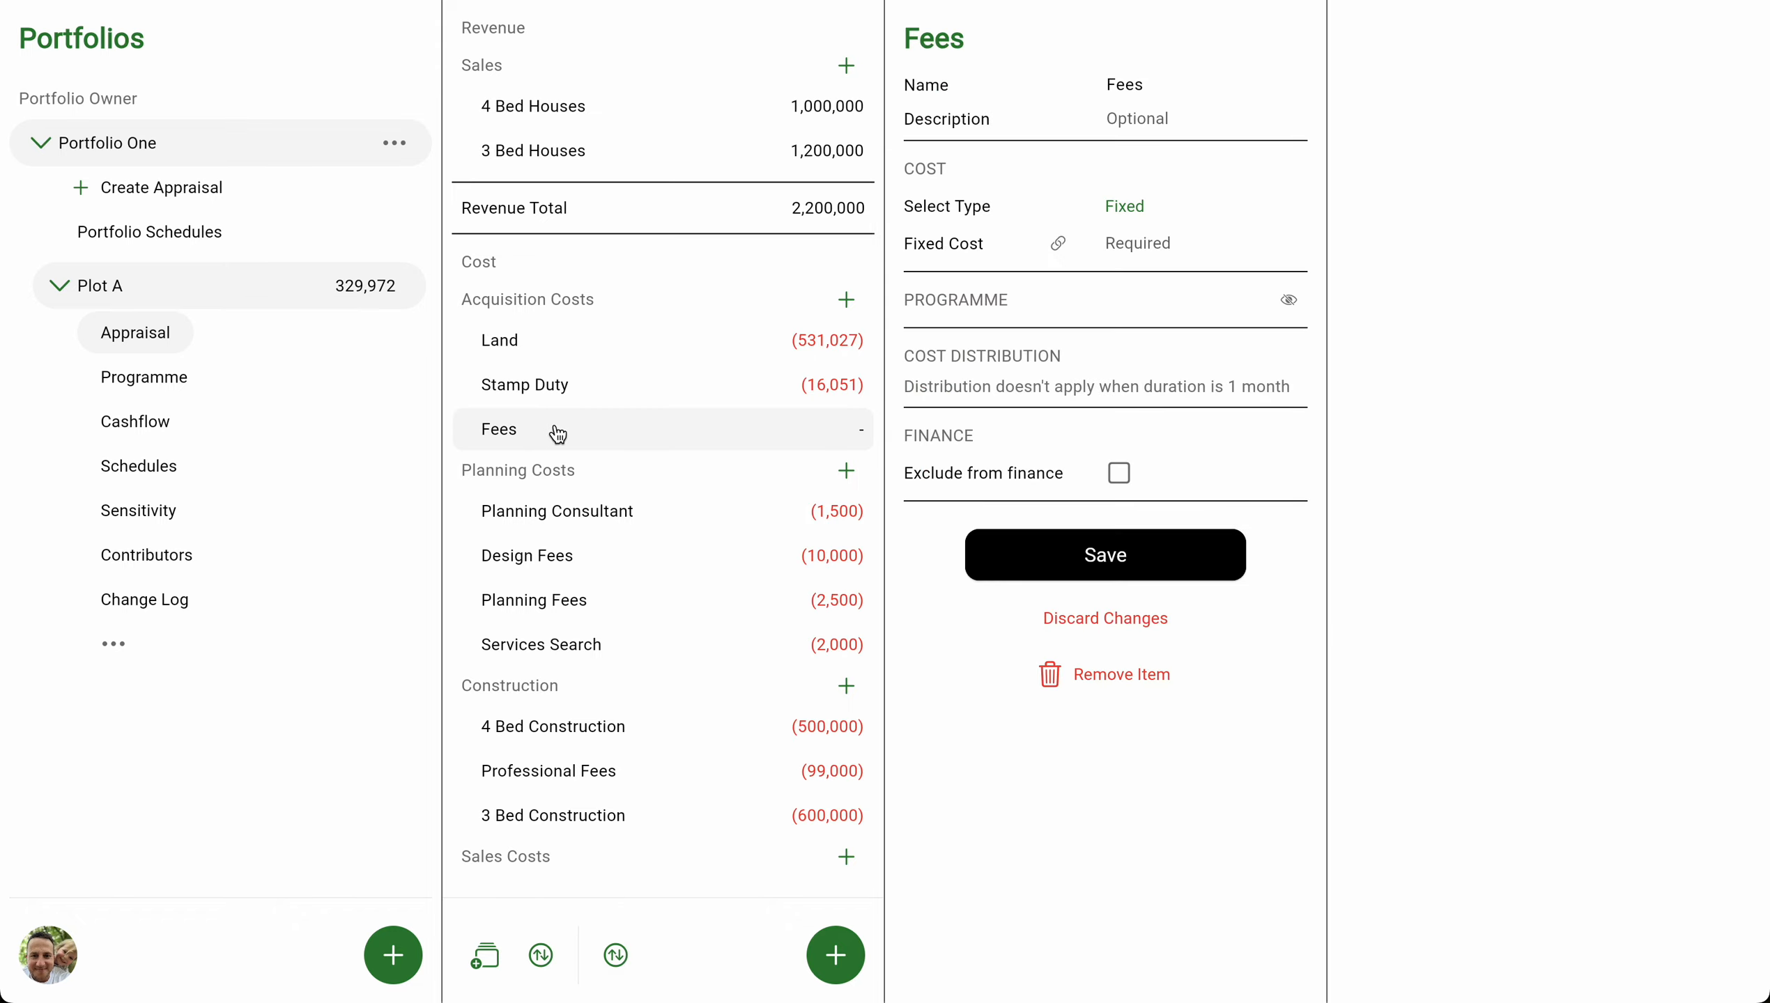
pyautogui.click(1134, 206)
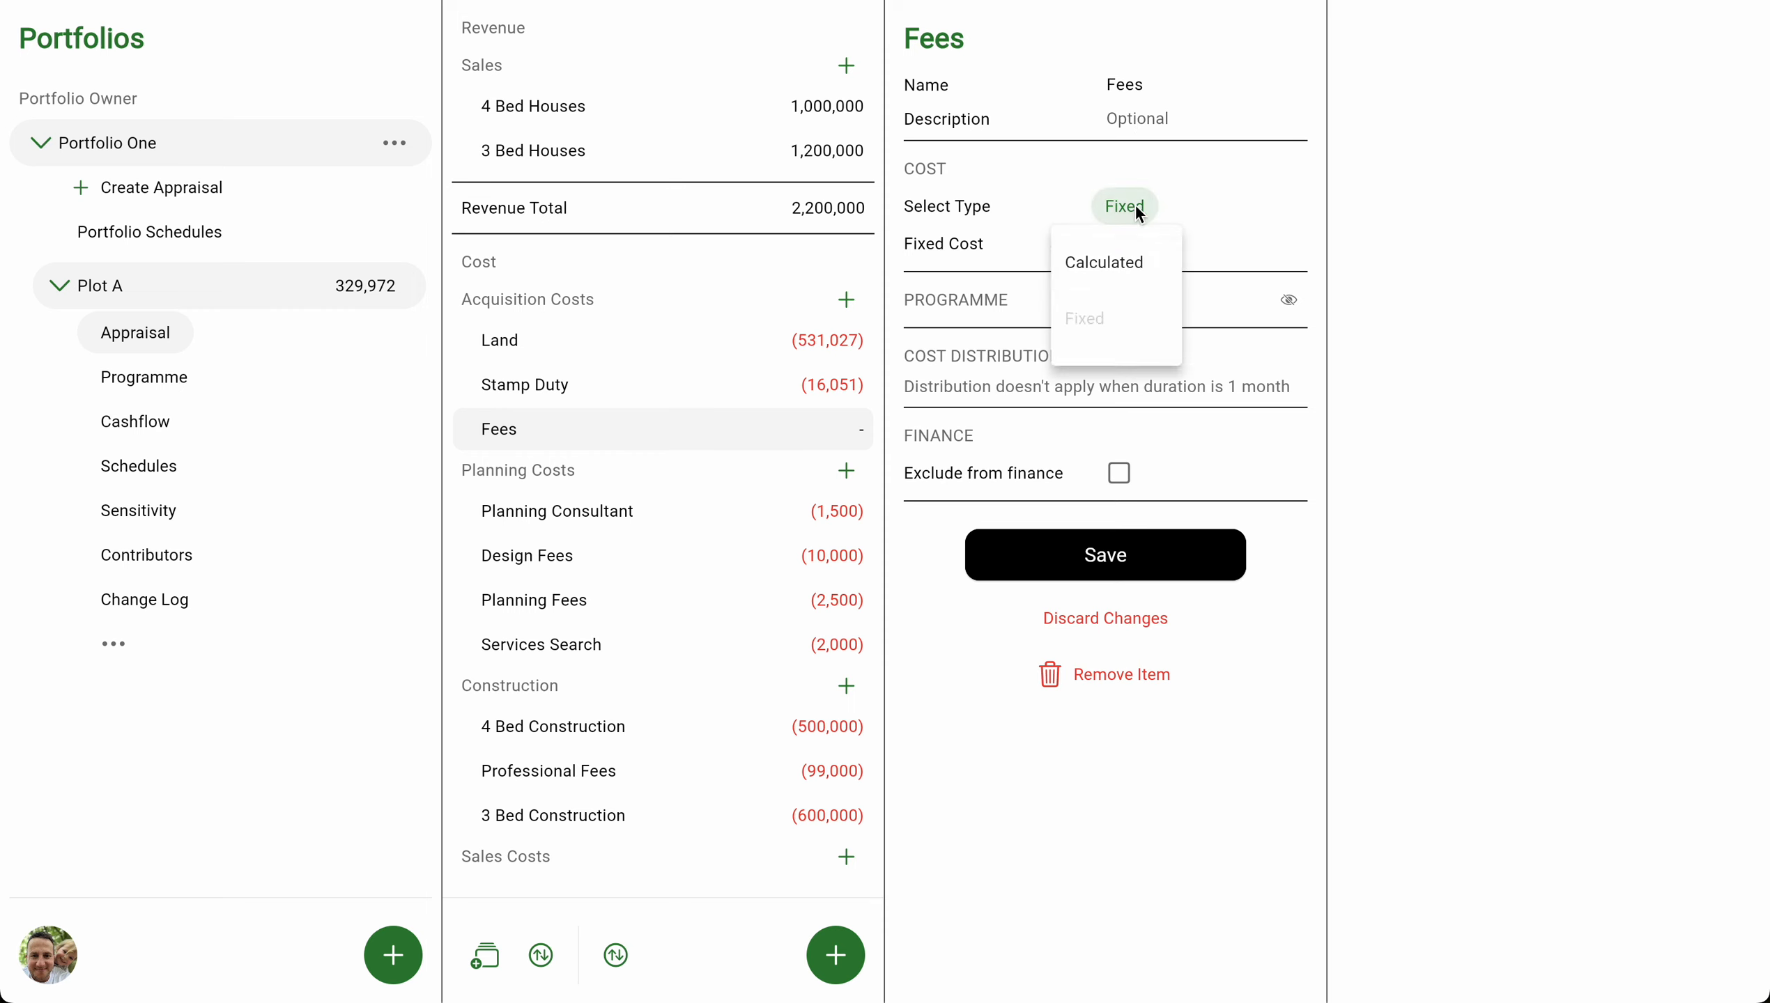
pyautogui.click(1138, 370)
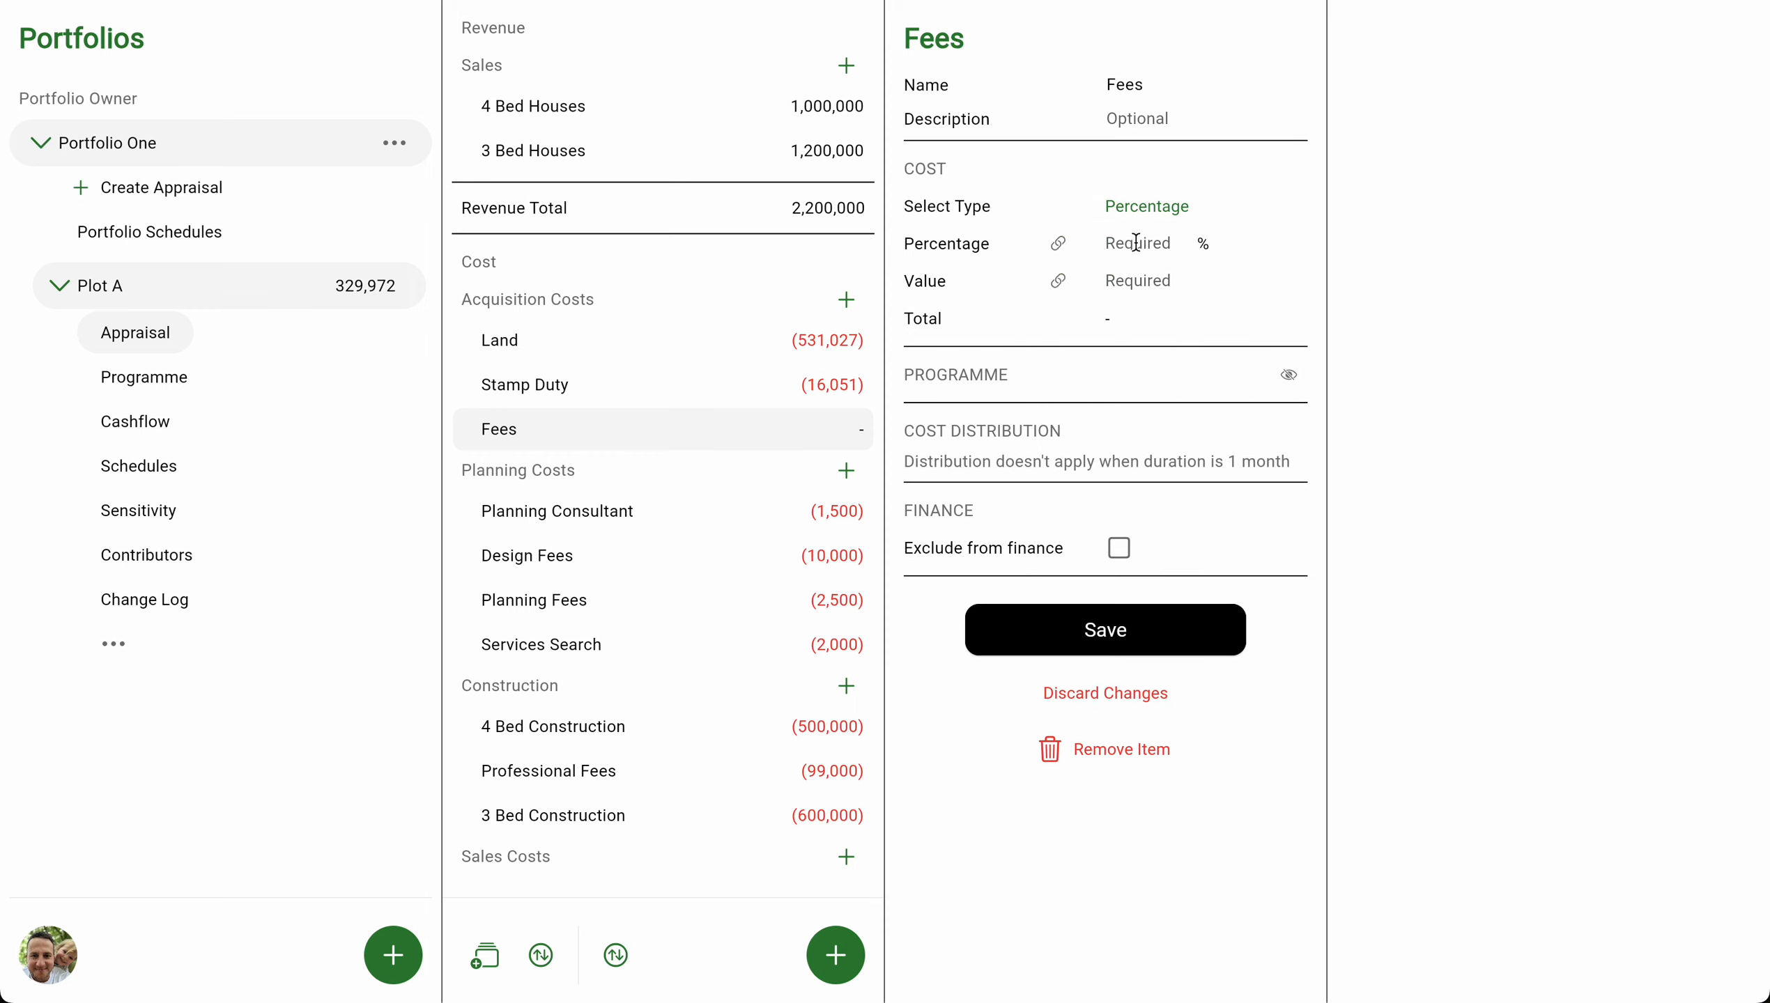
pyautogui.click(1100, 248)
pyautogui.write('0.5')
pyautogui.click(1058, 280)
pyautogui.click(1706, 239)
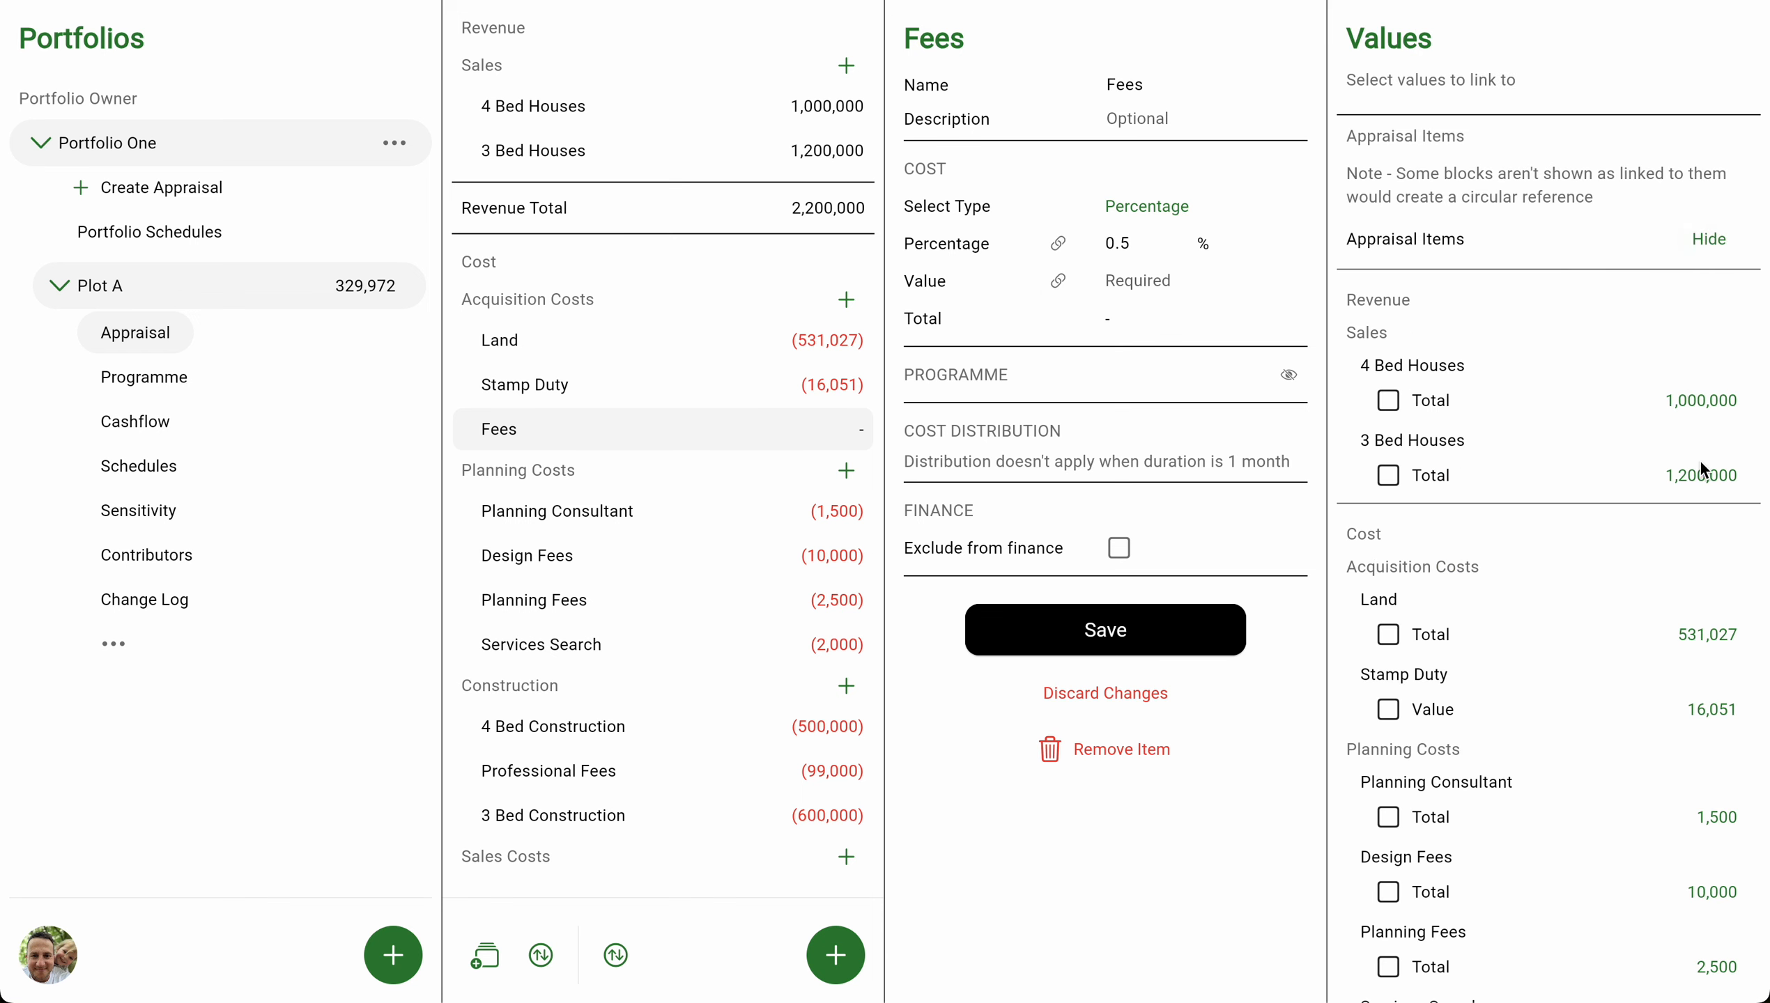
pyautogui.click(1706, 635)
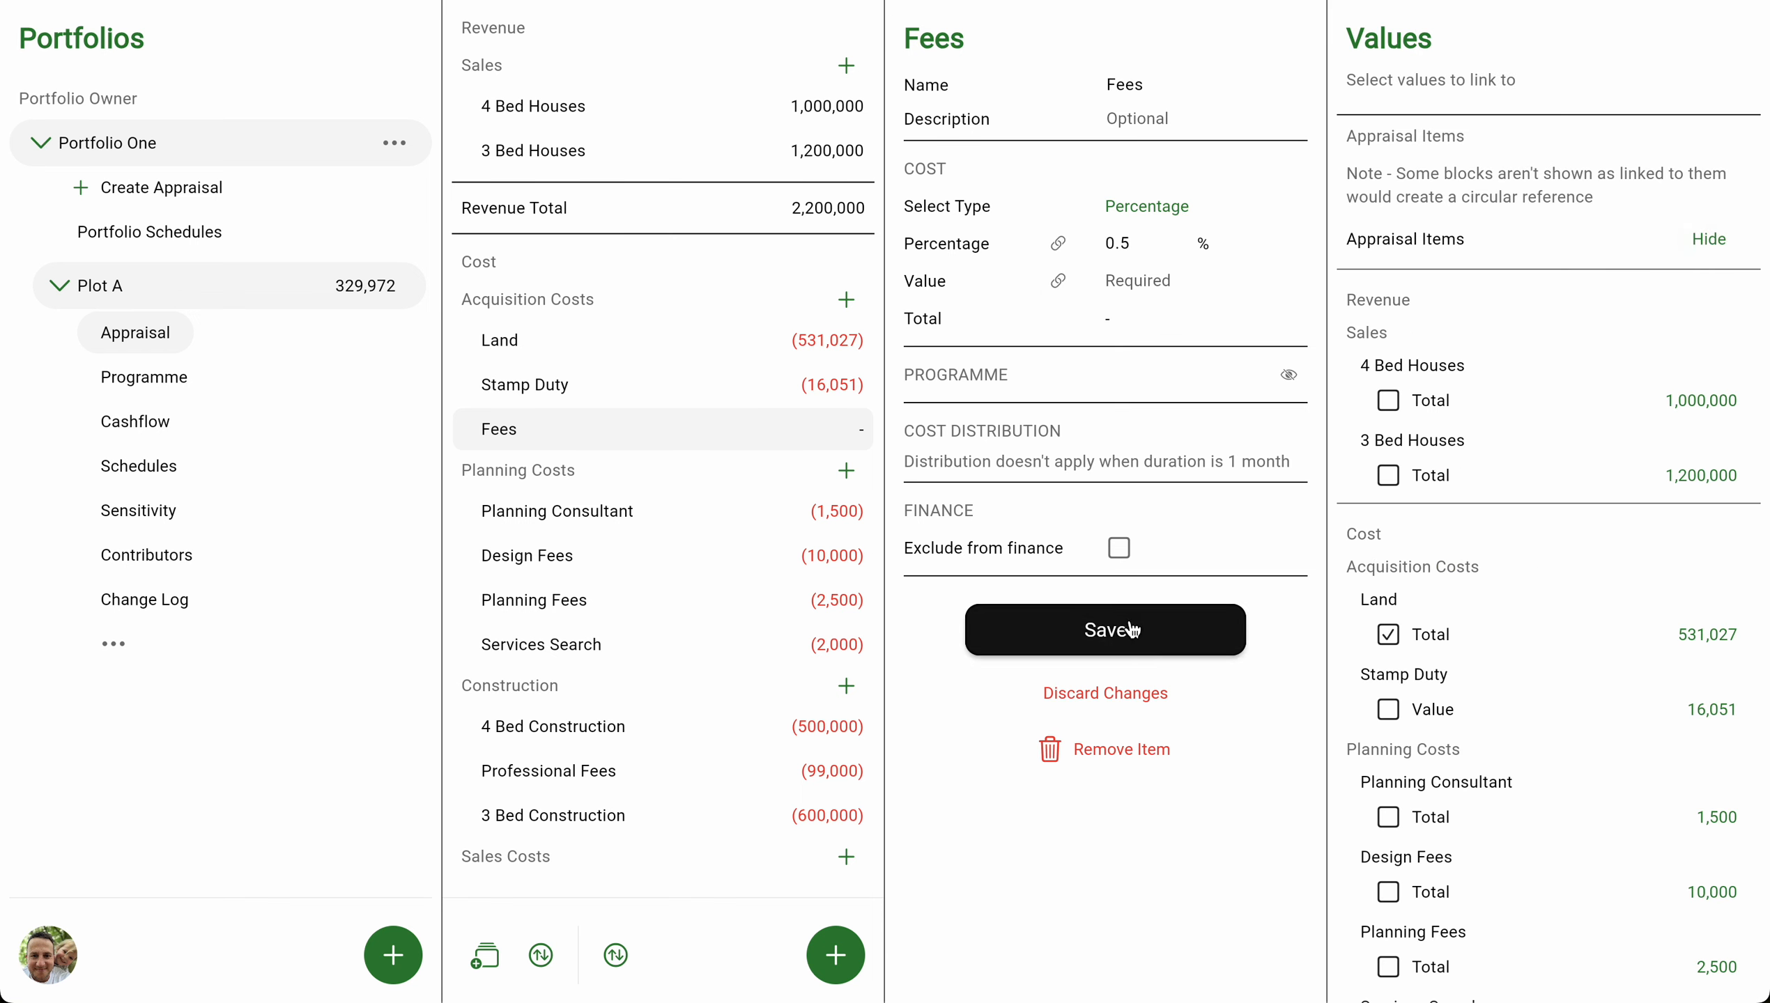
pyautogui.scroll(-10, 1498, 709)
pyautogui.click(1542, 922)
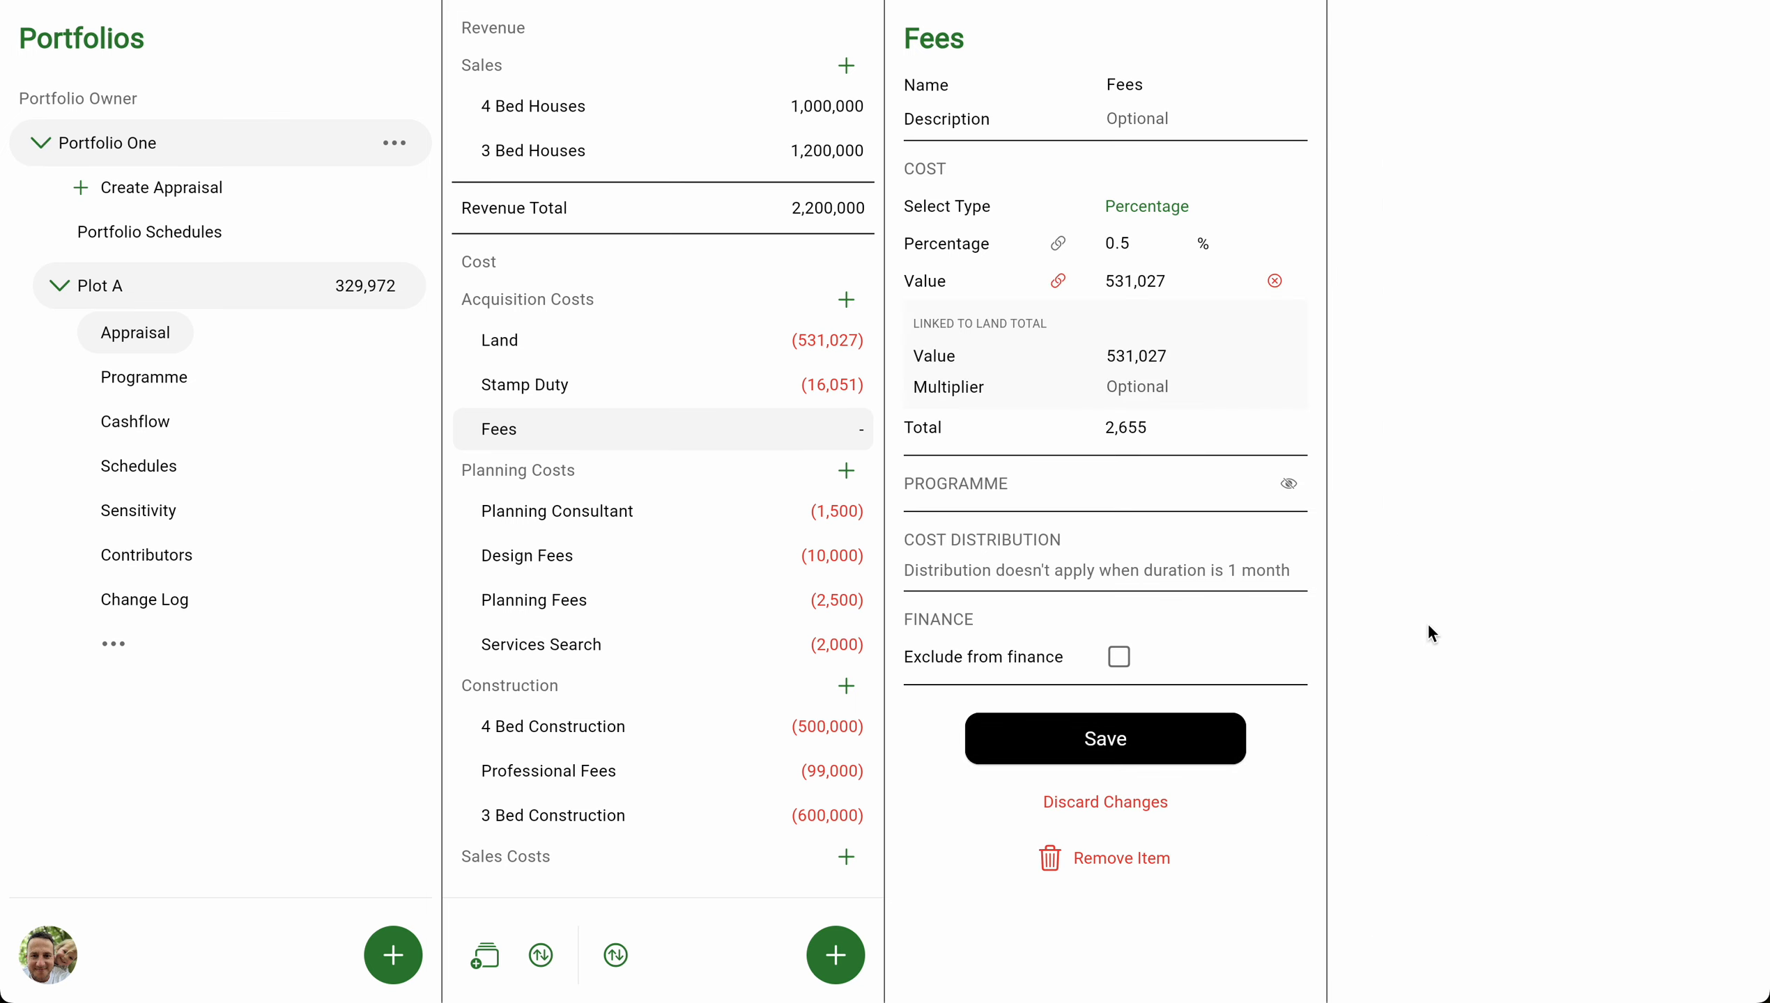
pyautogui.click(1112, 749)
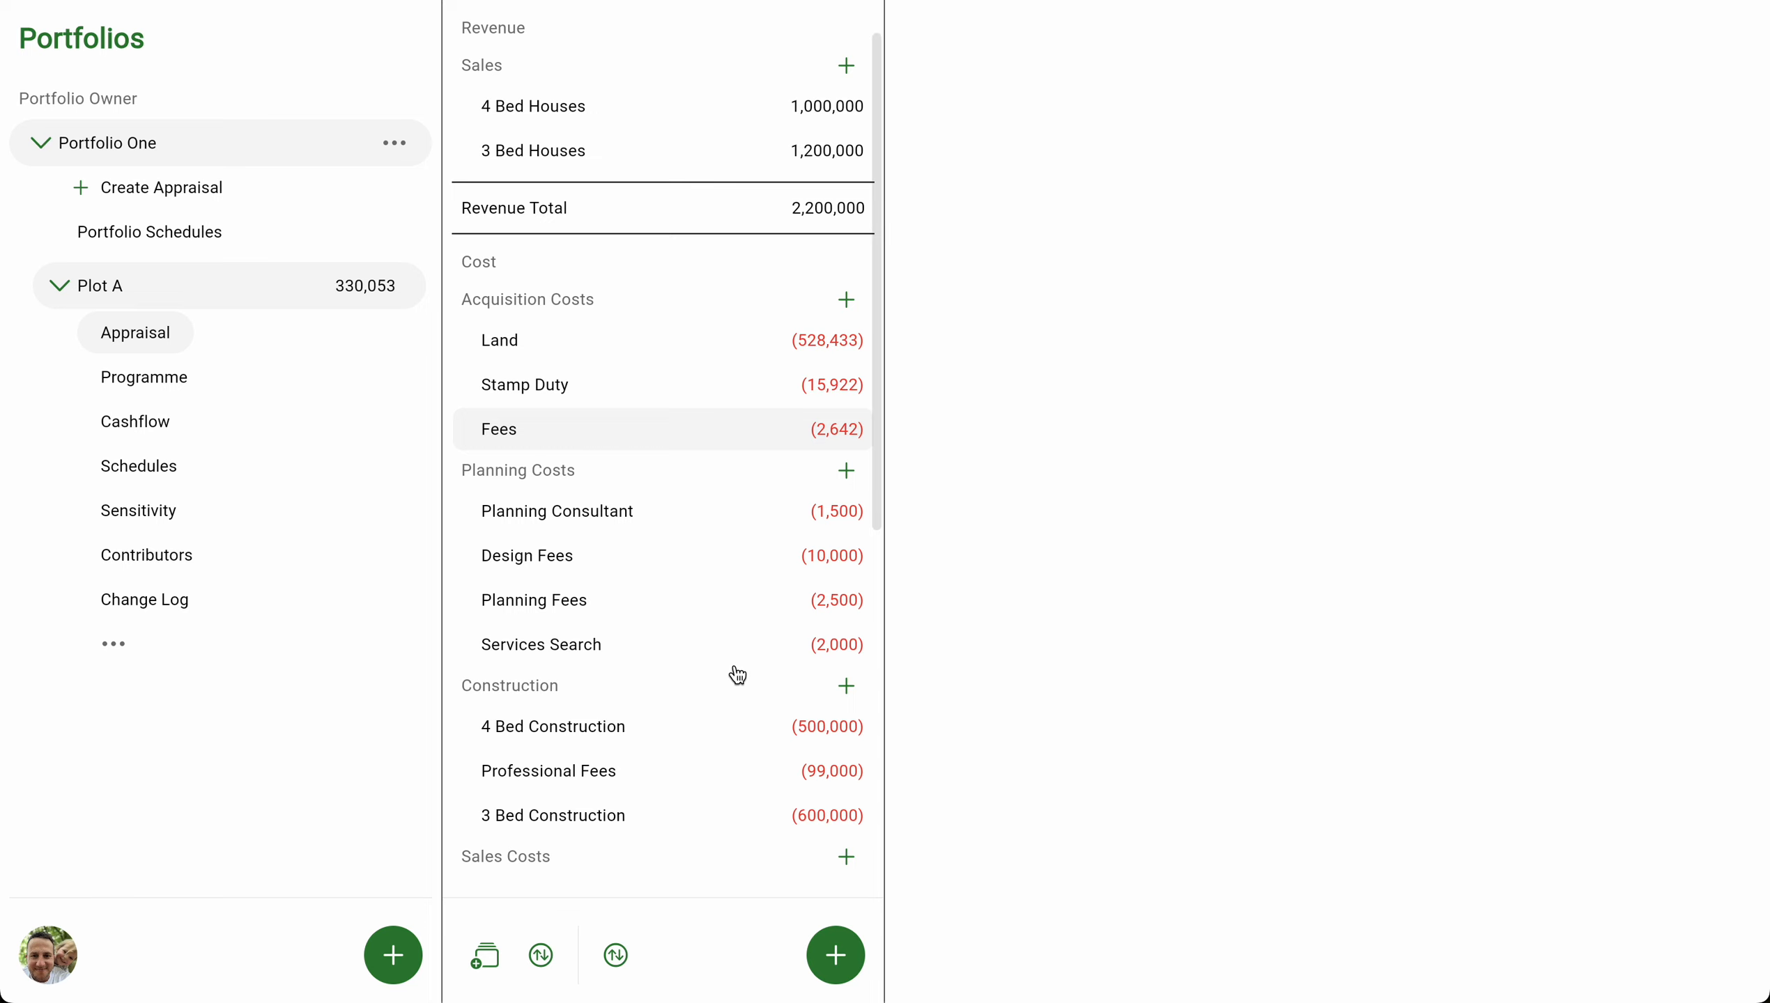
# Set the interest rate of the Finance funding source to 10% and update the fund.
pyautogui.scroll(-8, 726, 669)
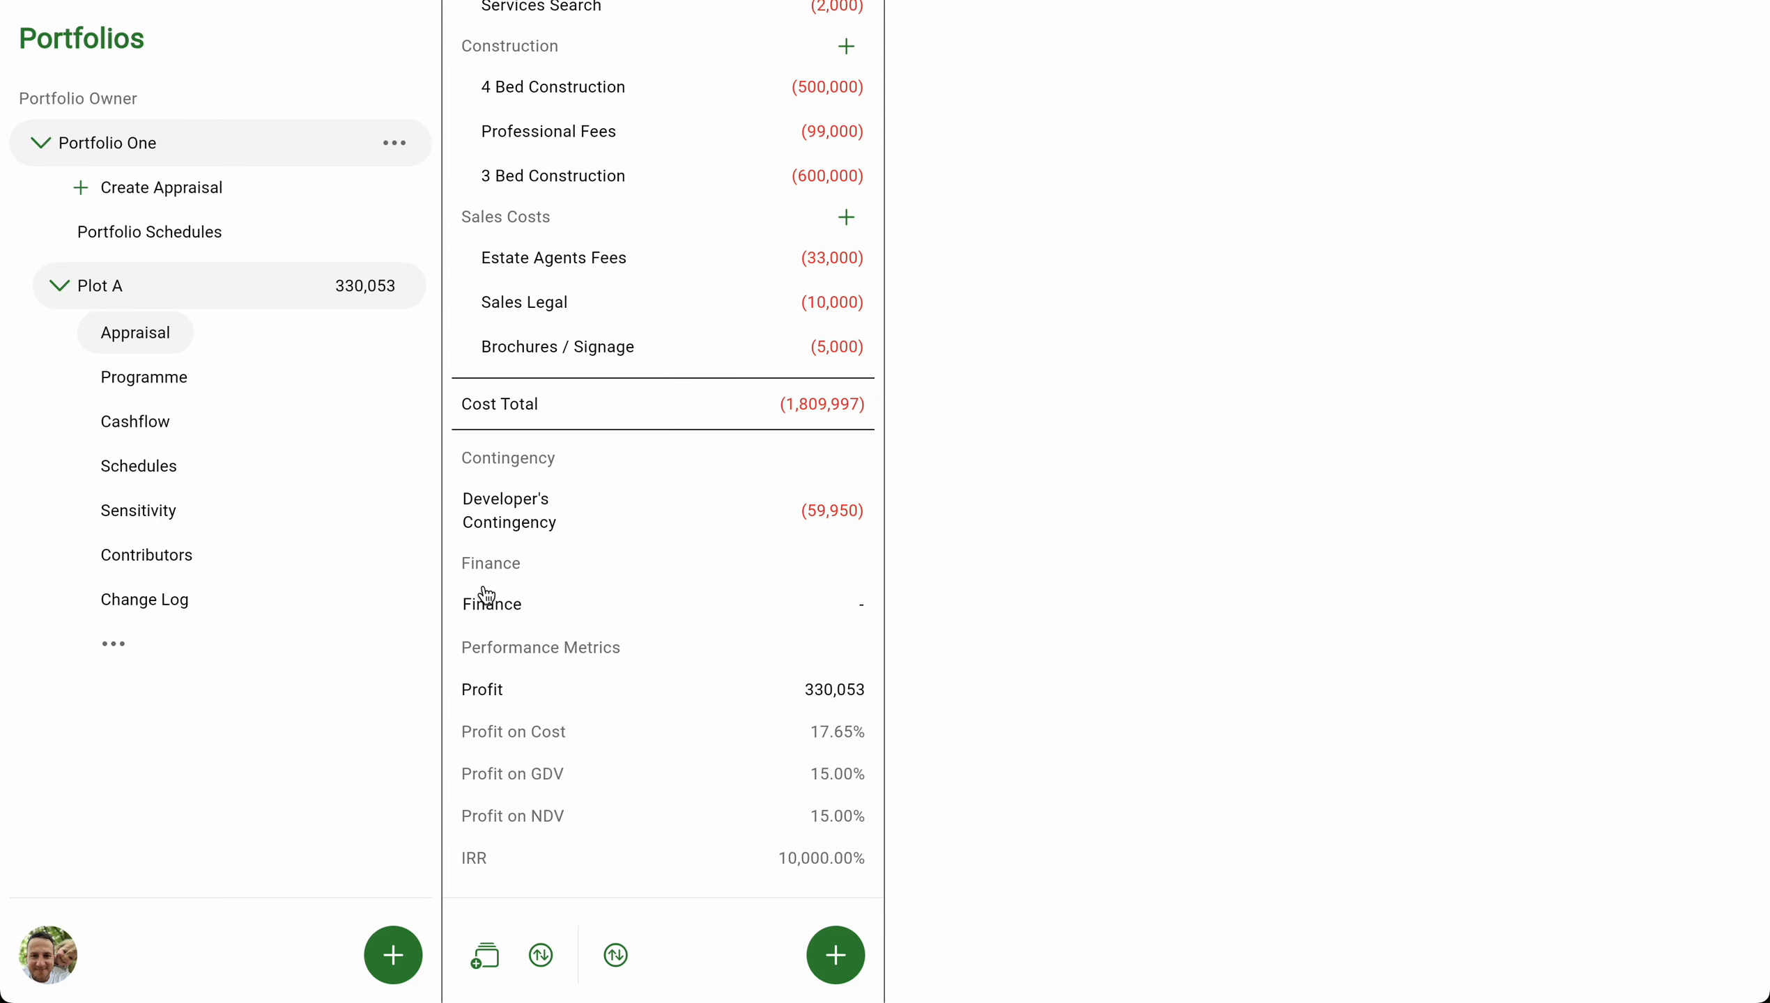
pyautogui.click(509, 613)
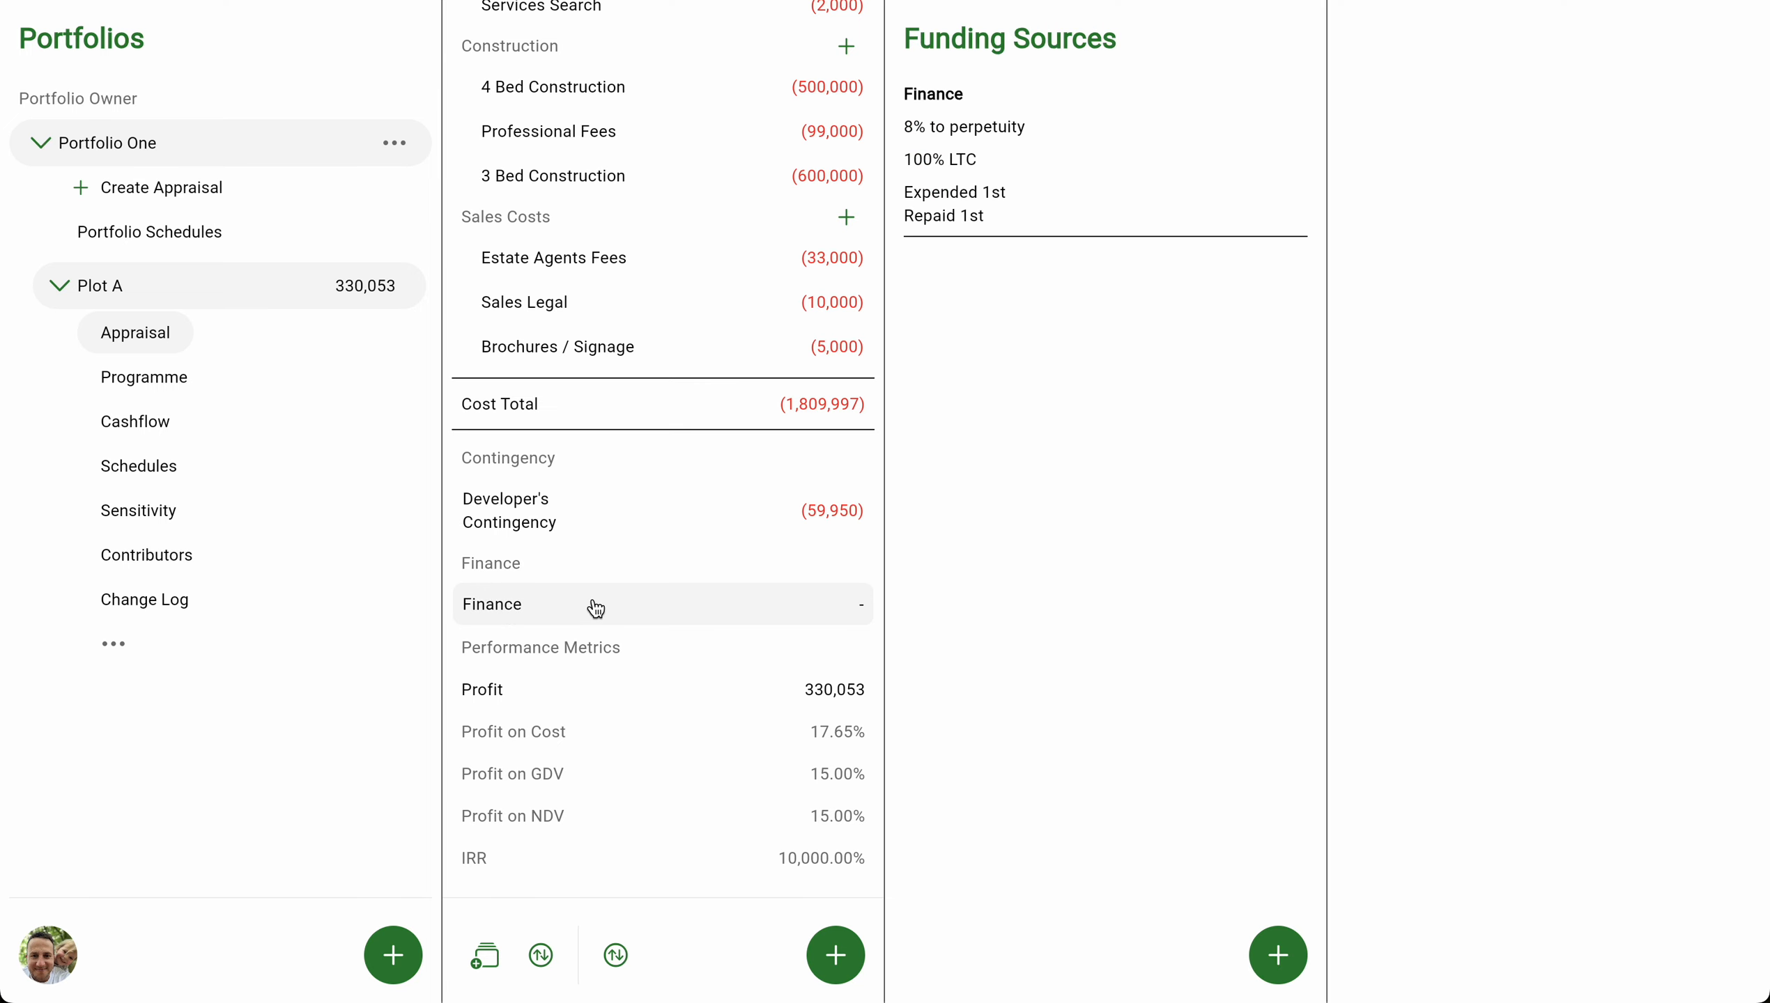
pyautogui.click(1103, 172)
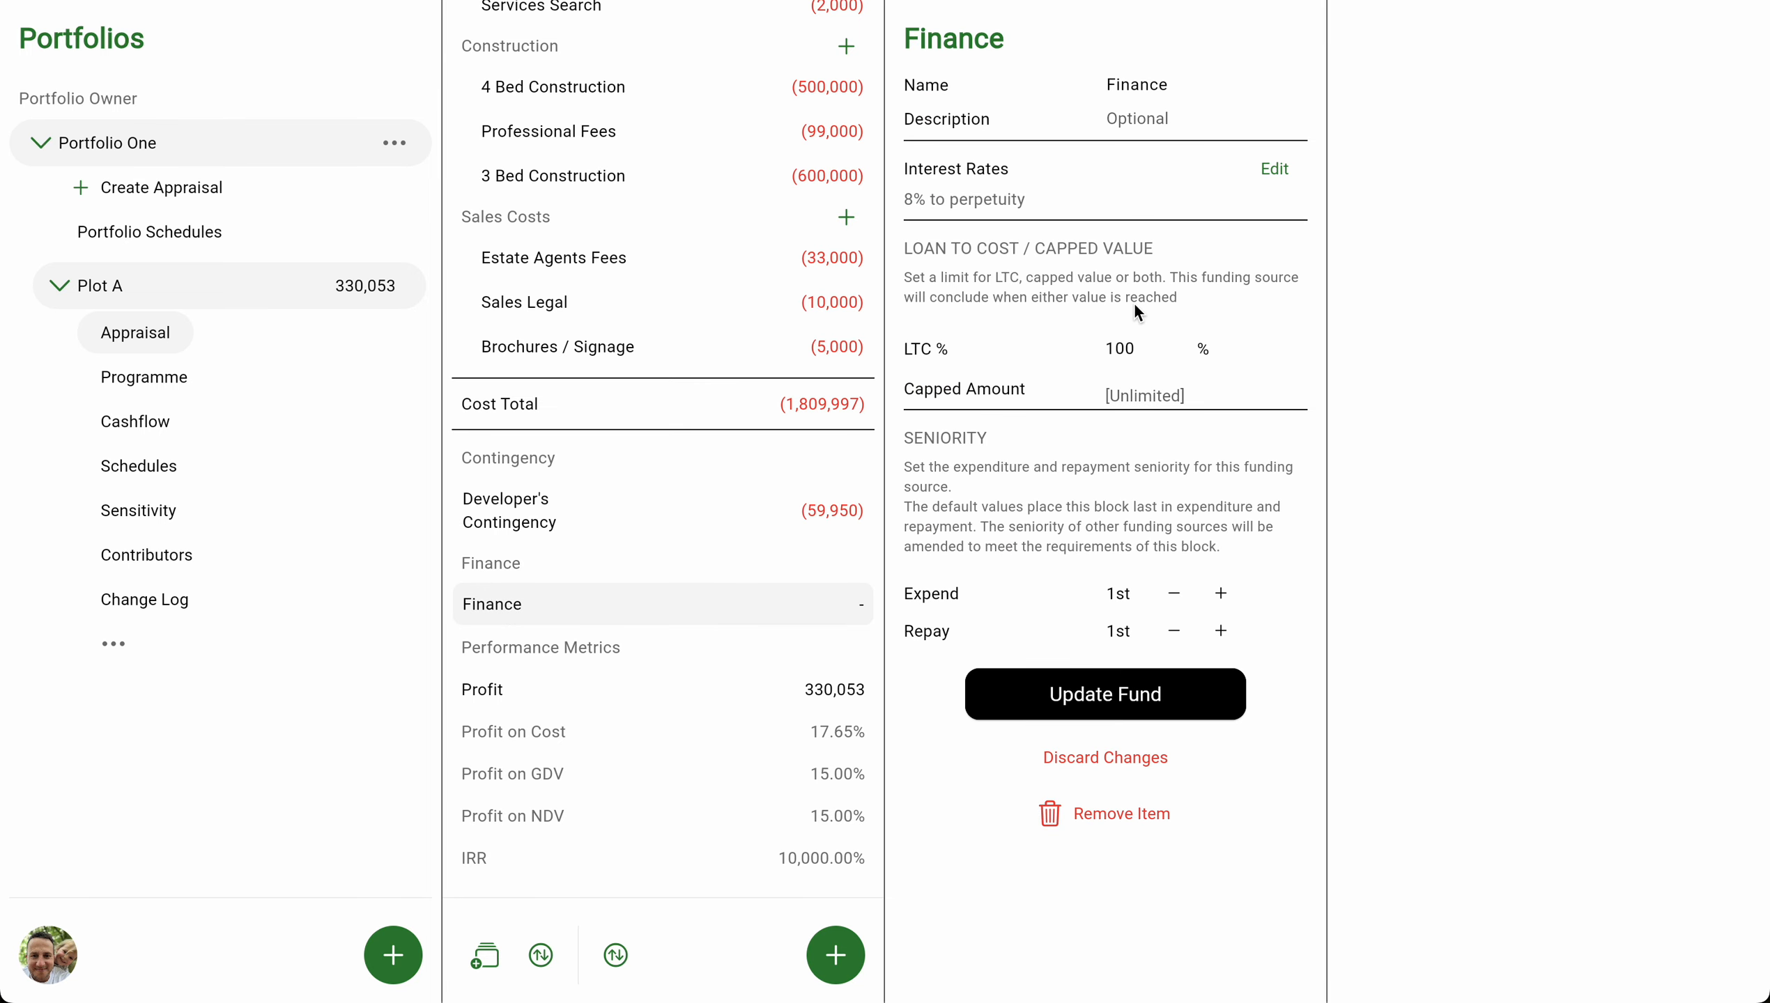
pyautogui.click(1272, 170)
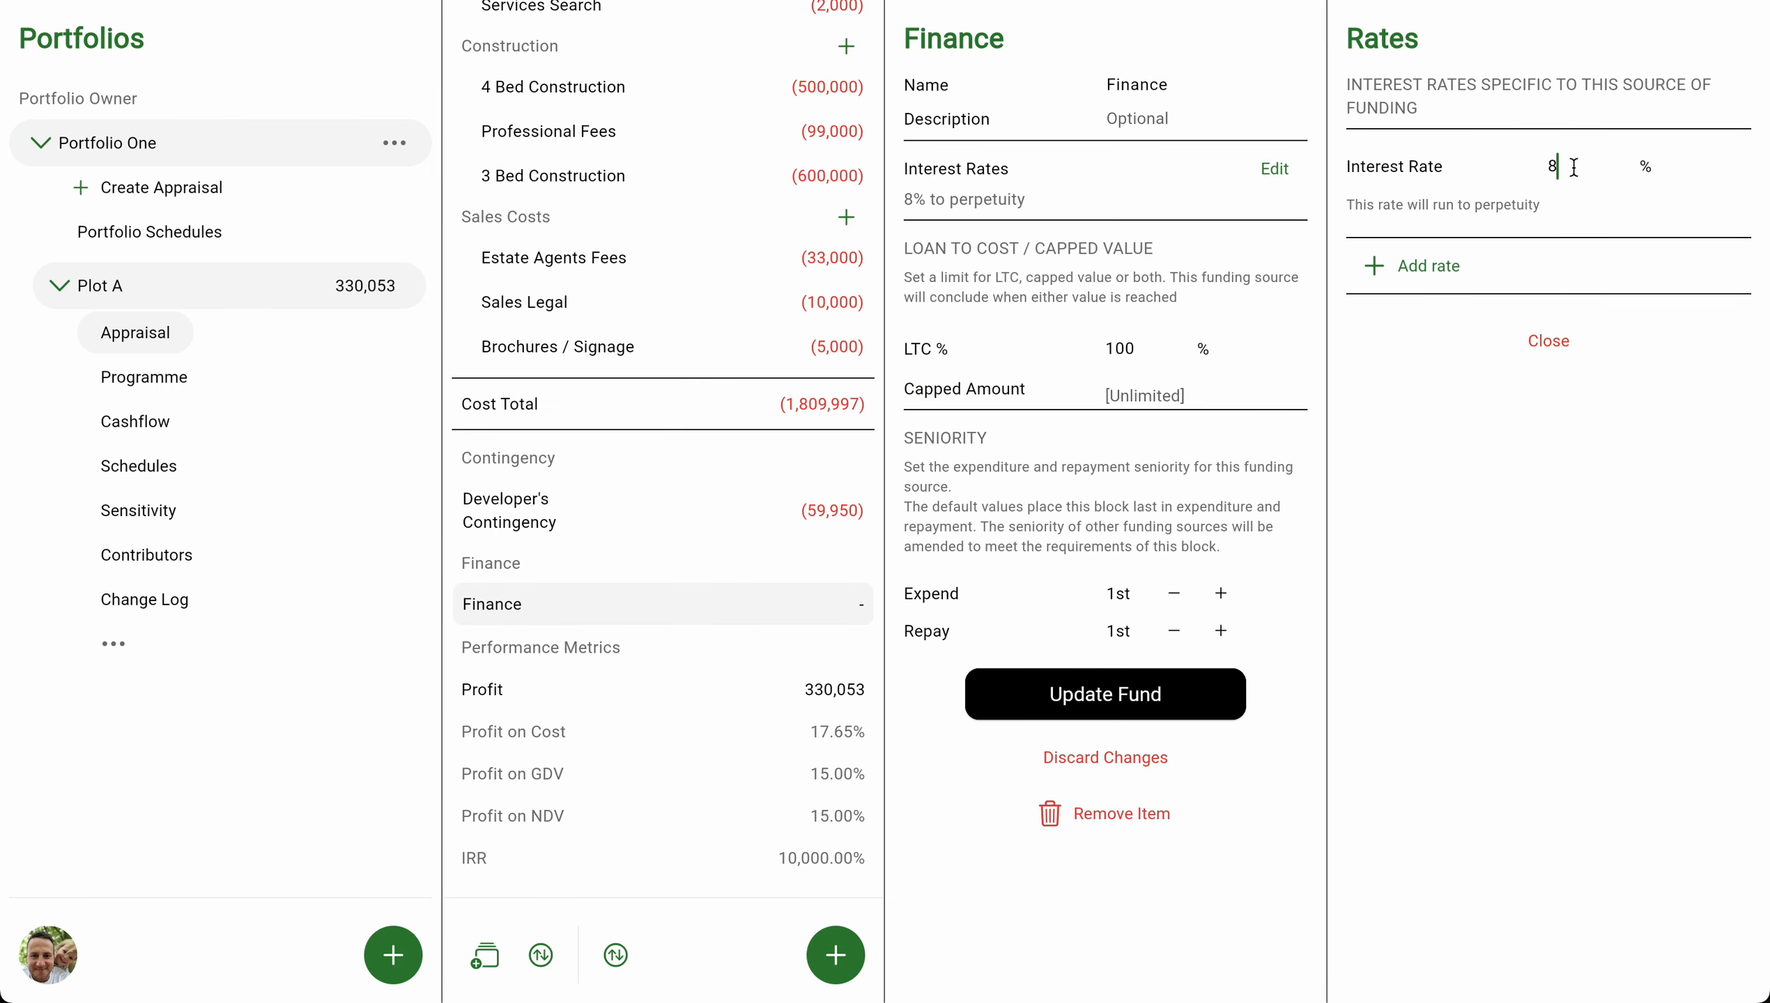
pyautogui.doubleClick(1579, 168)
pyautogui.write('10')
pyautogui.click(1559, 341)
pyautogui.click(1045, 697)
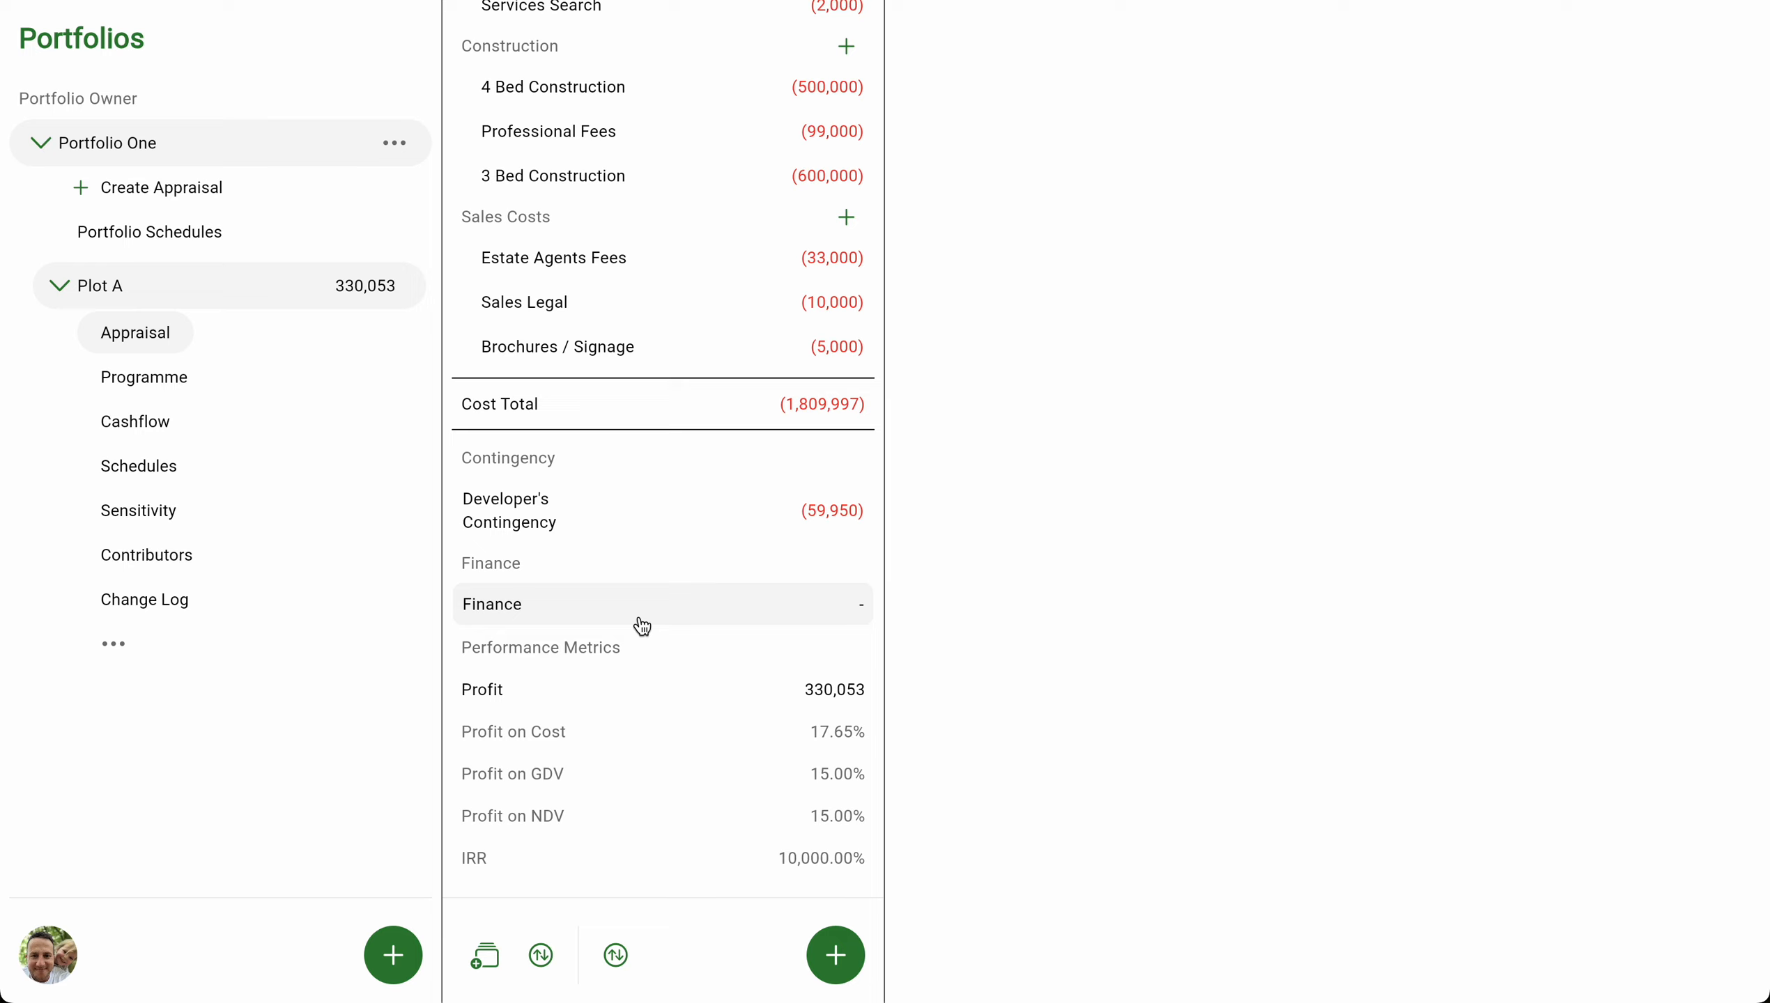
pyautogui.scroll(8, 647, 541)
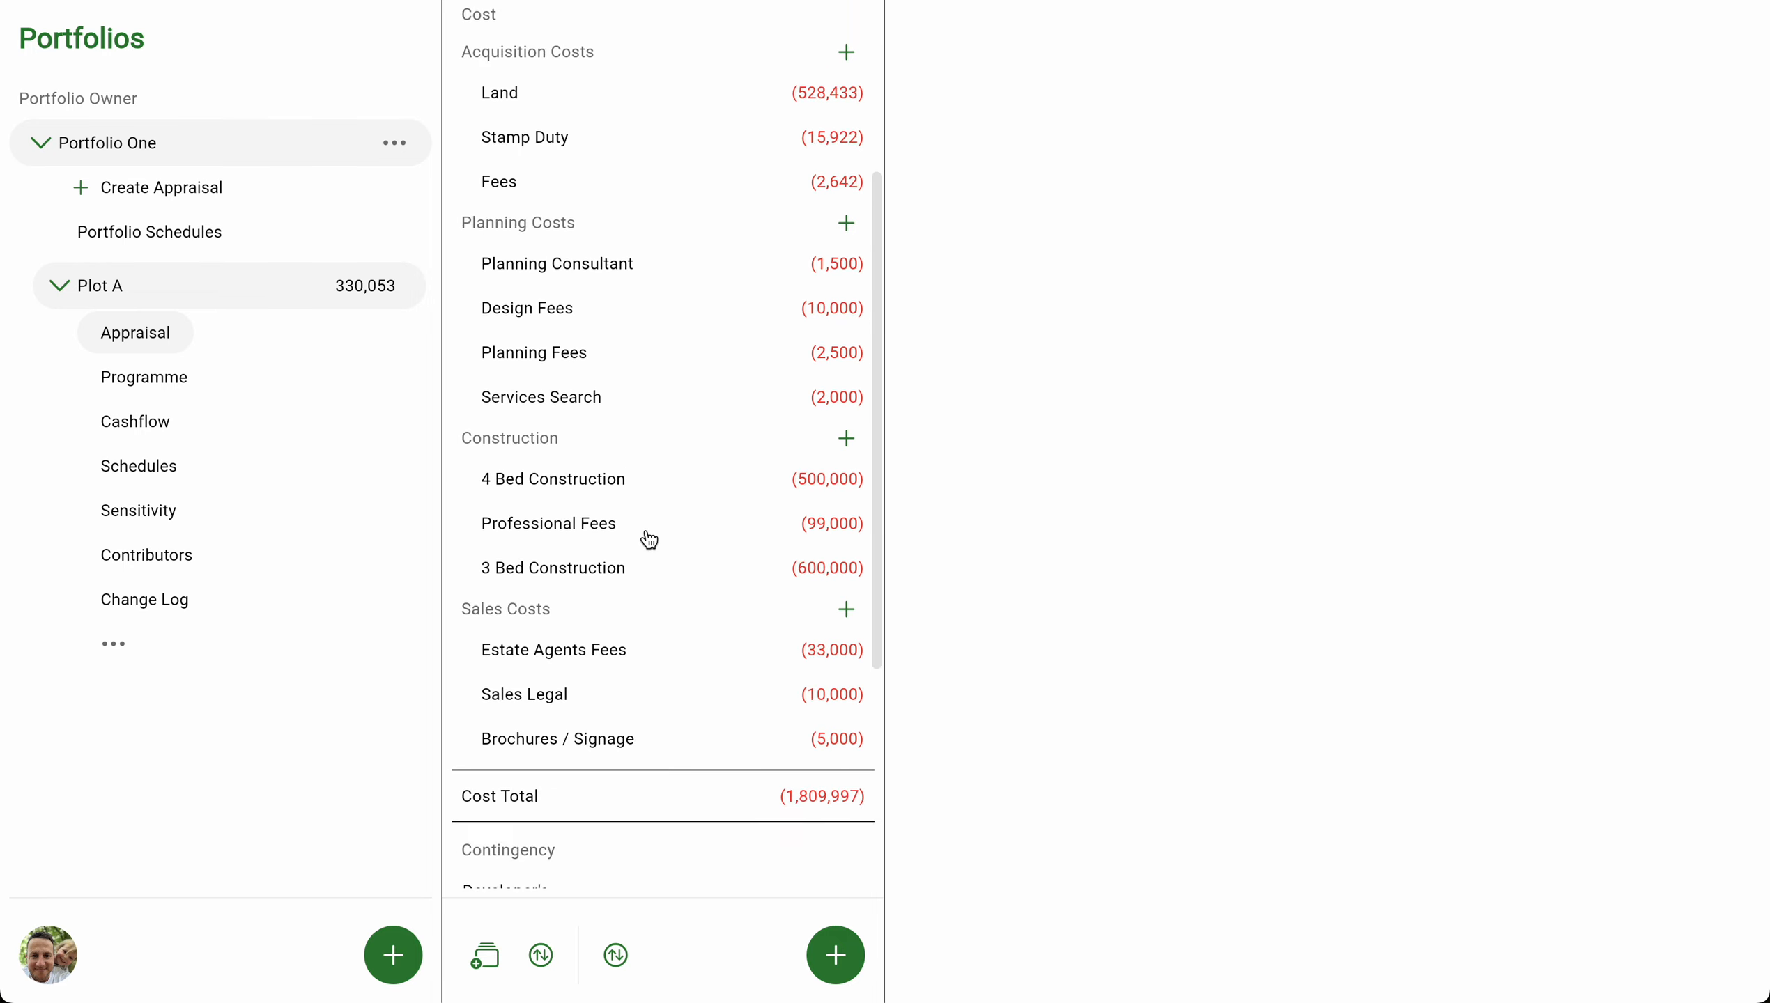
# Open Plot A's programme and remove the start-date links from the 4 Bed Houses and 3 Bed Houses sales.
pyautogui.scroll(3, 644, 541)
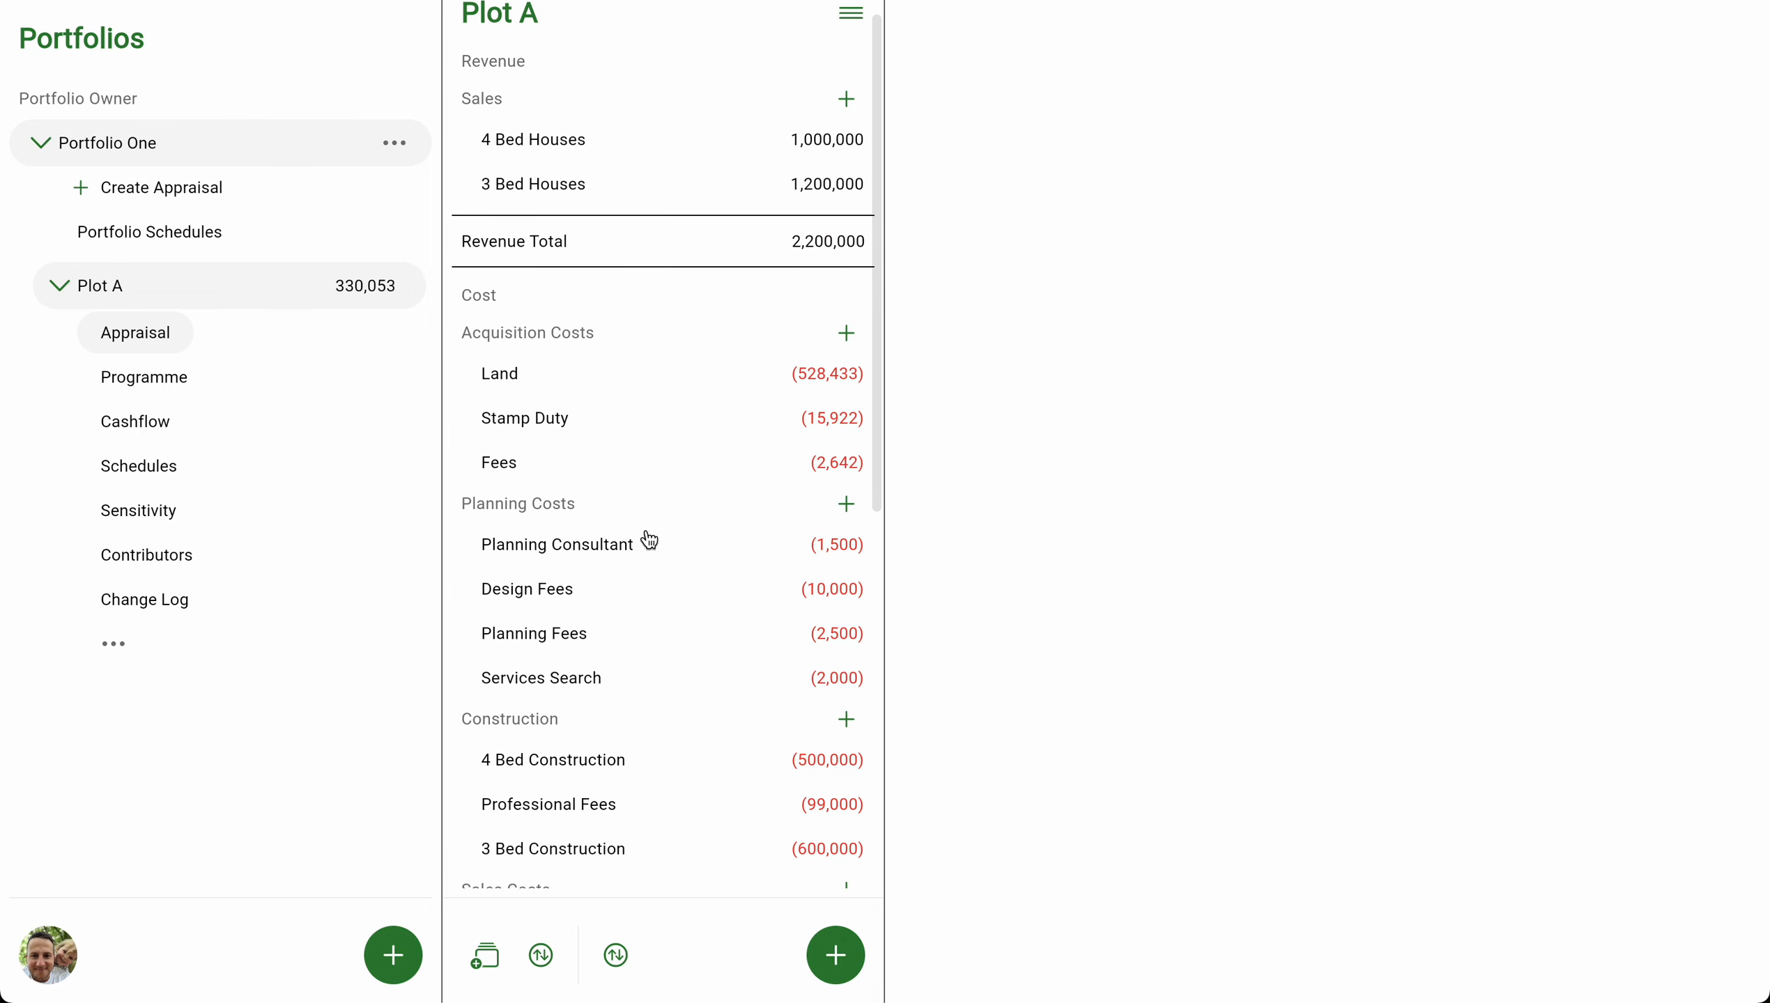
pyautogui.click(167, 387)
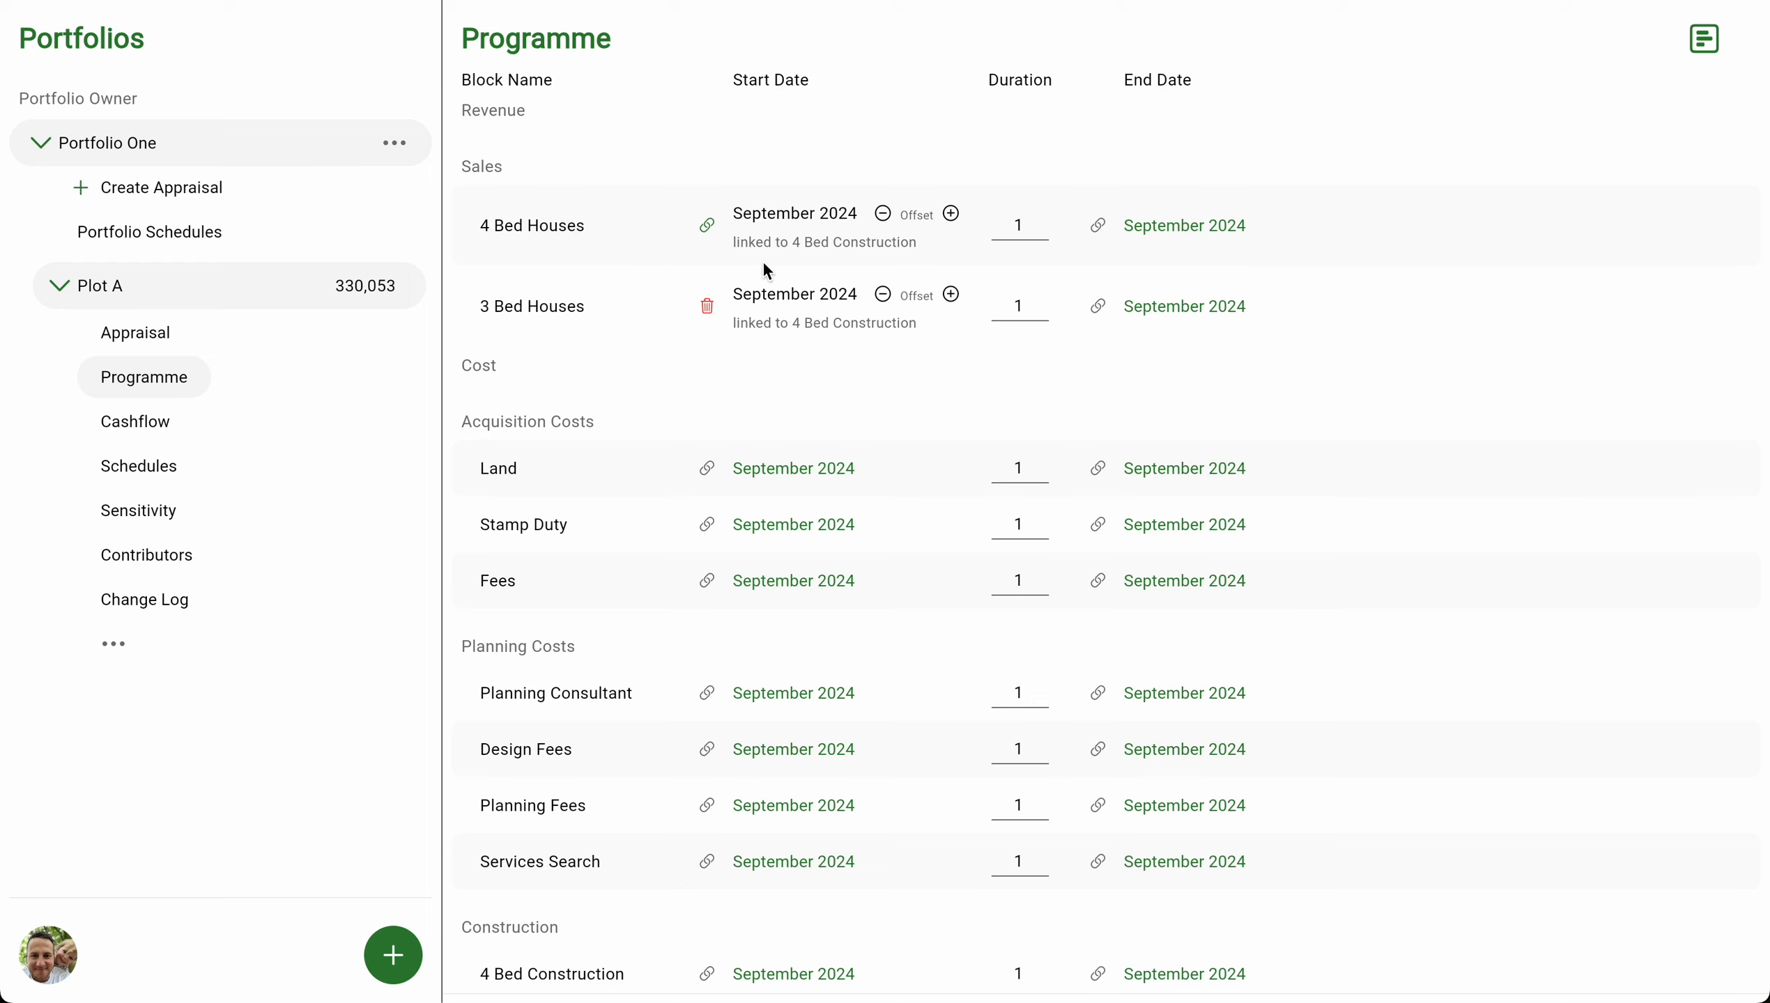
pyautogui.click(708, 226)
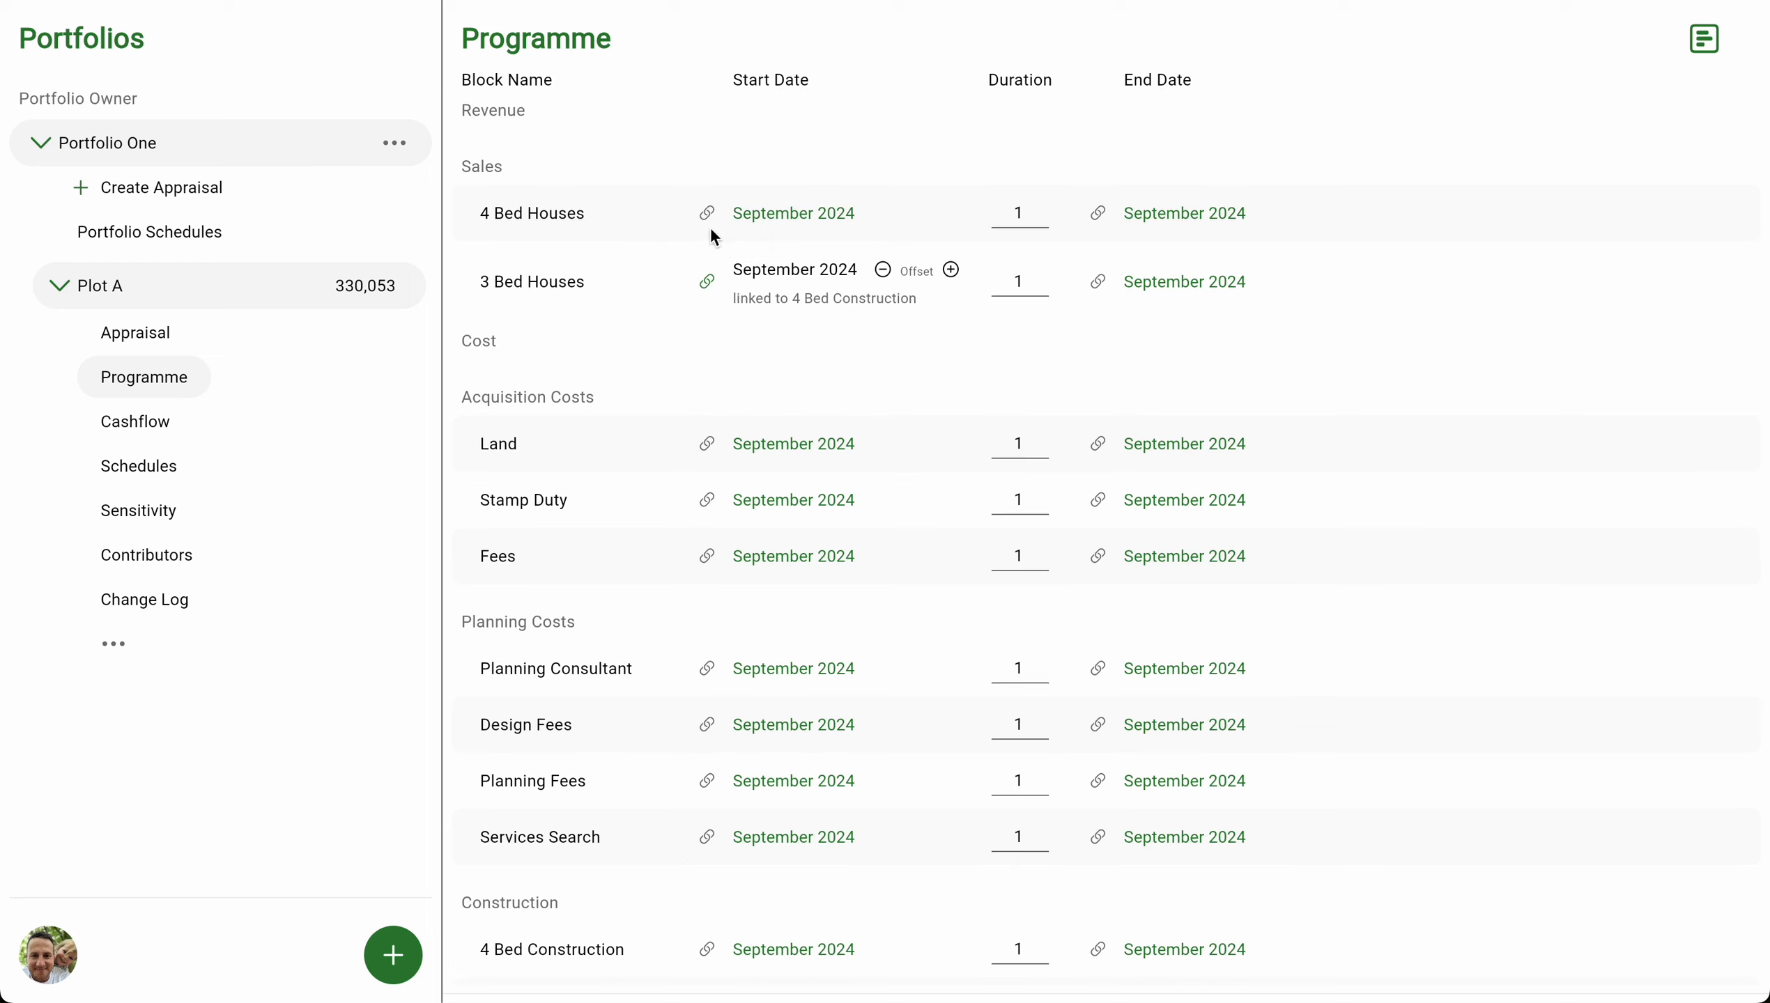
pyautogui.click(708, 282)
# Remove the start and end date links of Professional Fees and the end date links of Estate Agents Fees and Sales Legal.
pyautogui.scroll(-6, 968, 363)
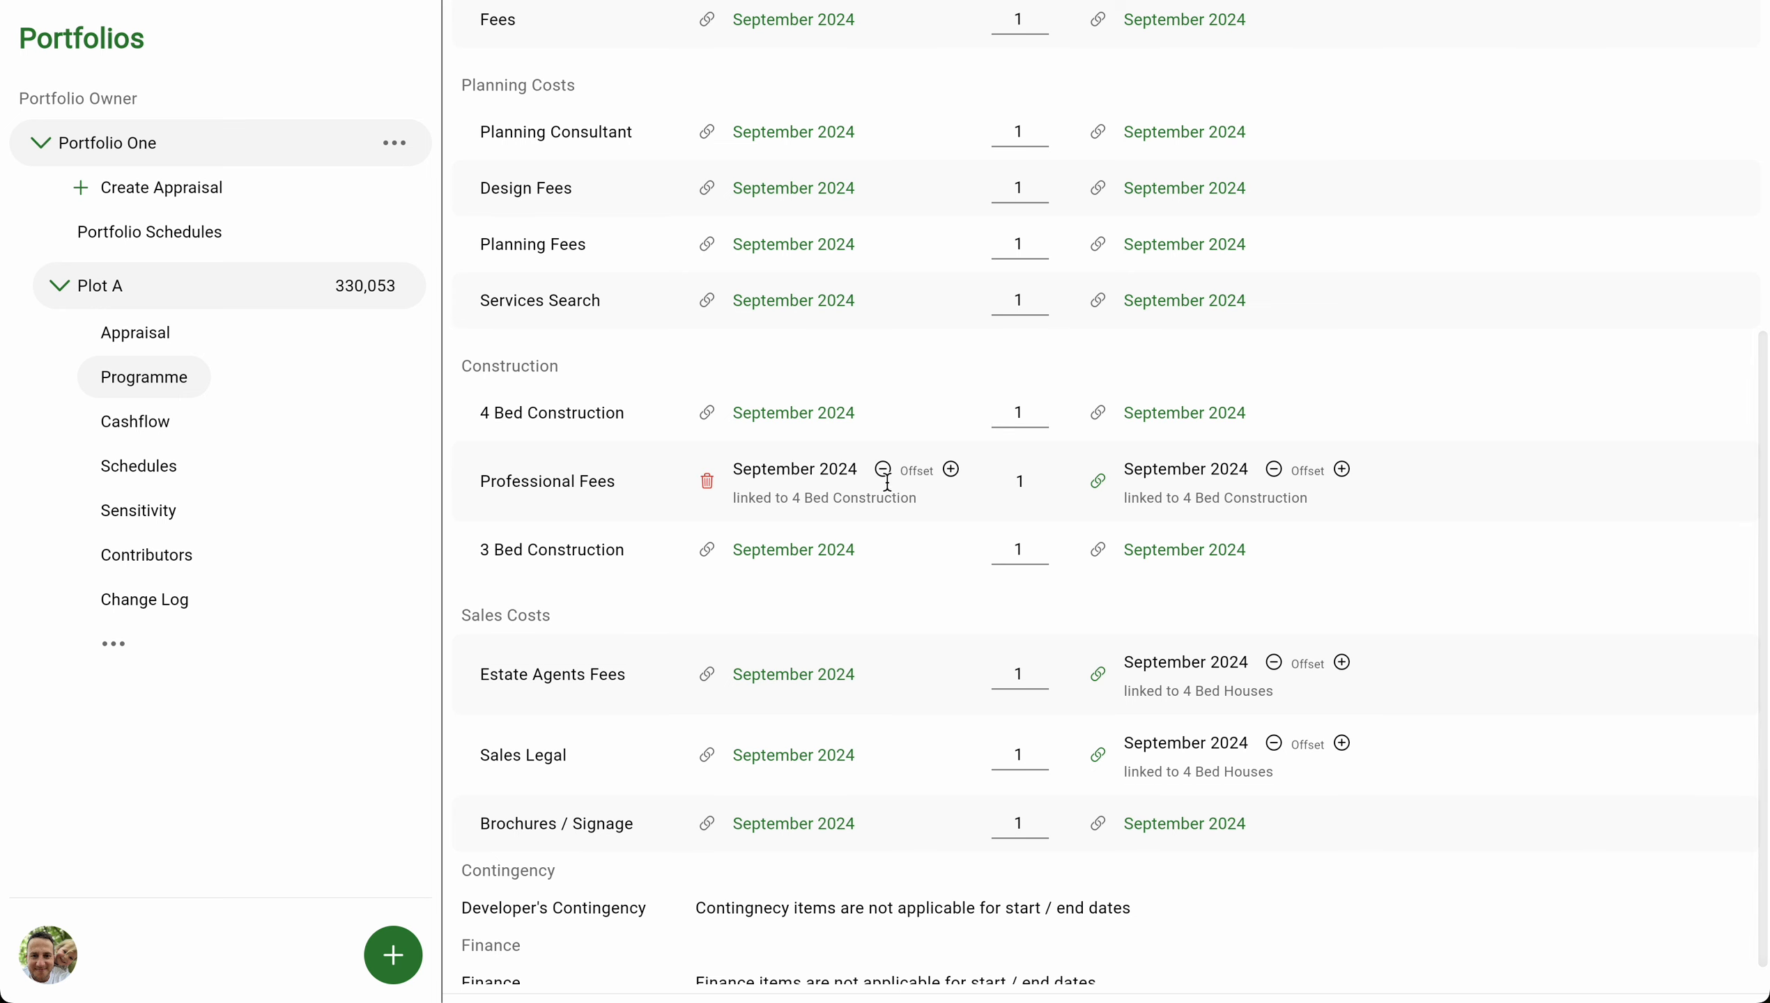
pyautogui.click(711, 484)
pyautogui.click(1097, 484)
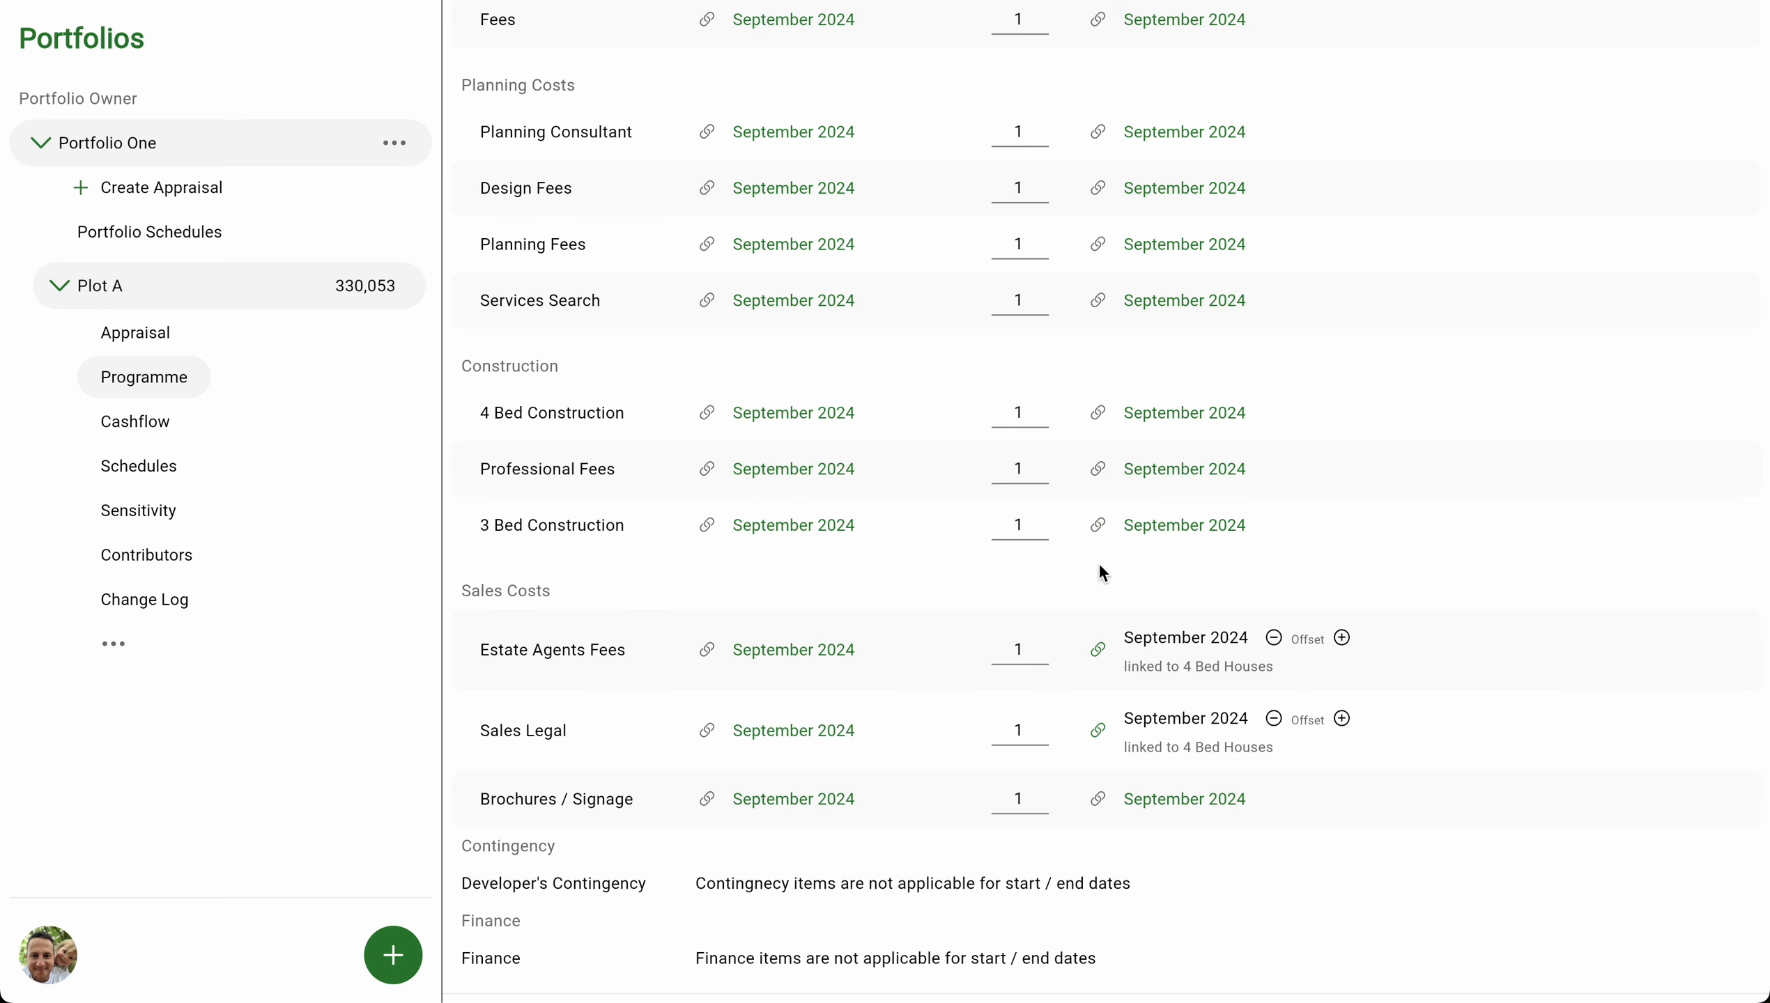
pyautogui.click(1097, 649)
pyautogui.click(1097, 731)
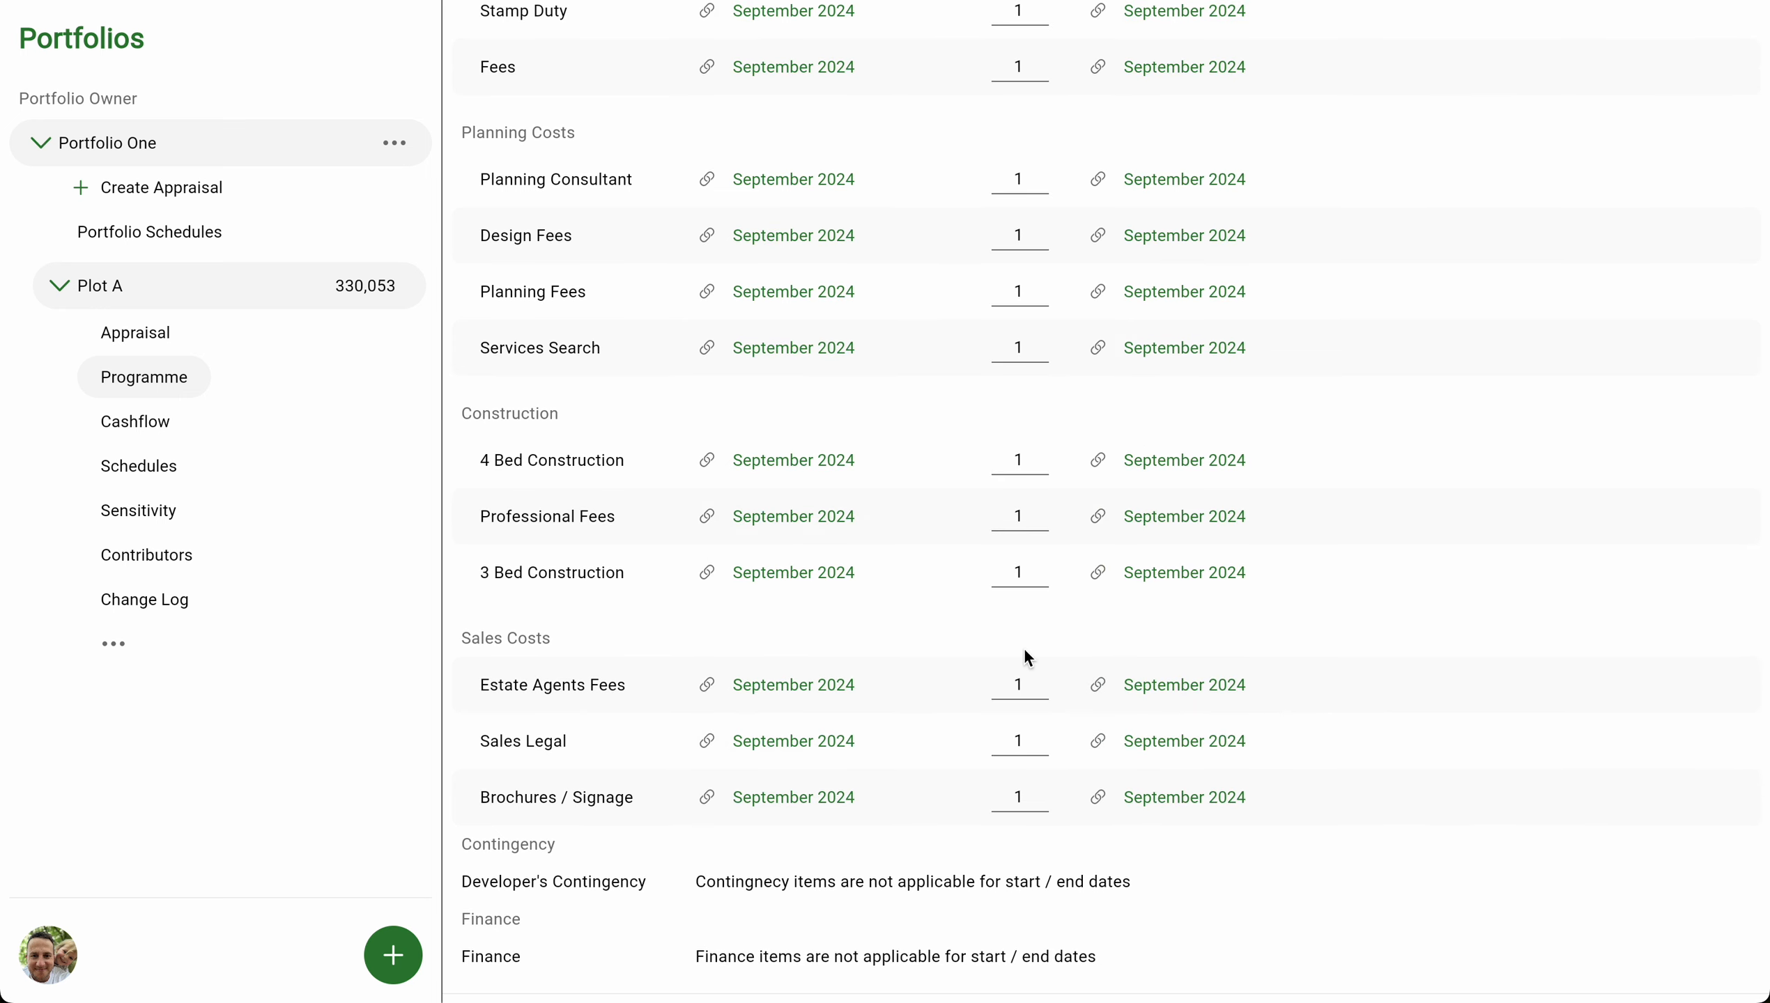
# Link the start dates of Stamp Duty and the acquisition Fees to the end date of Land.
pyautogui.scroll(5, 944, 625)
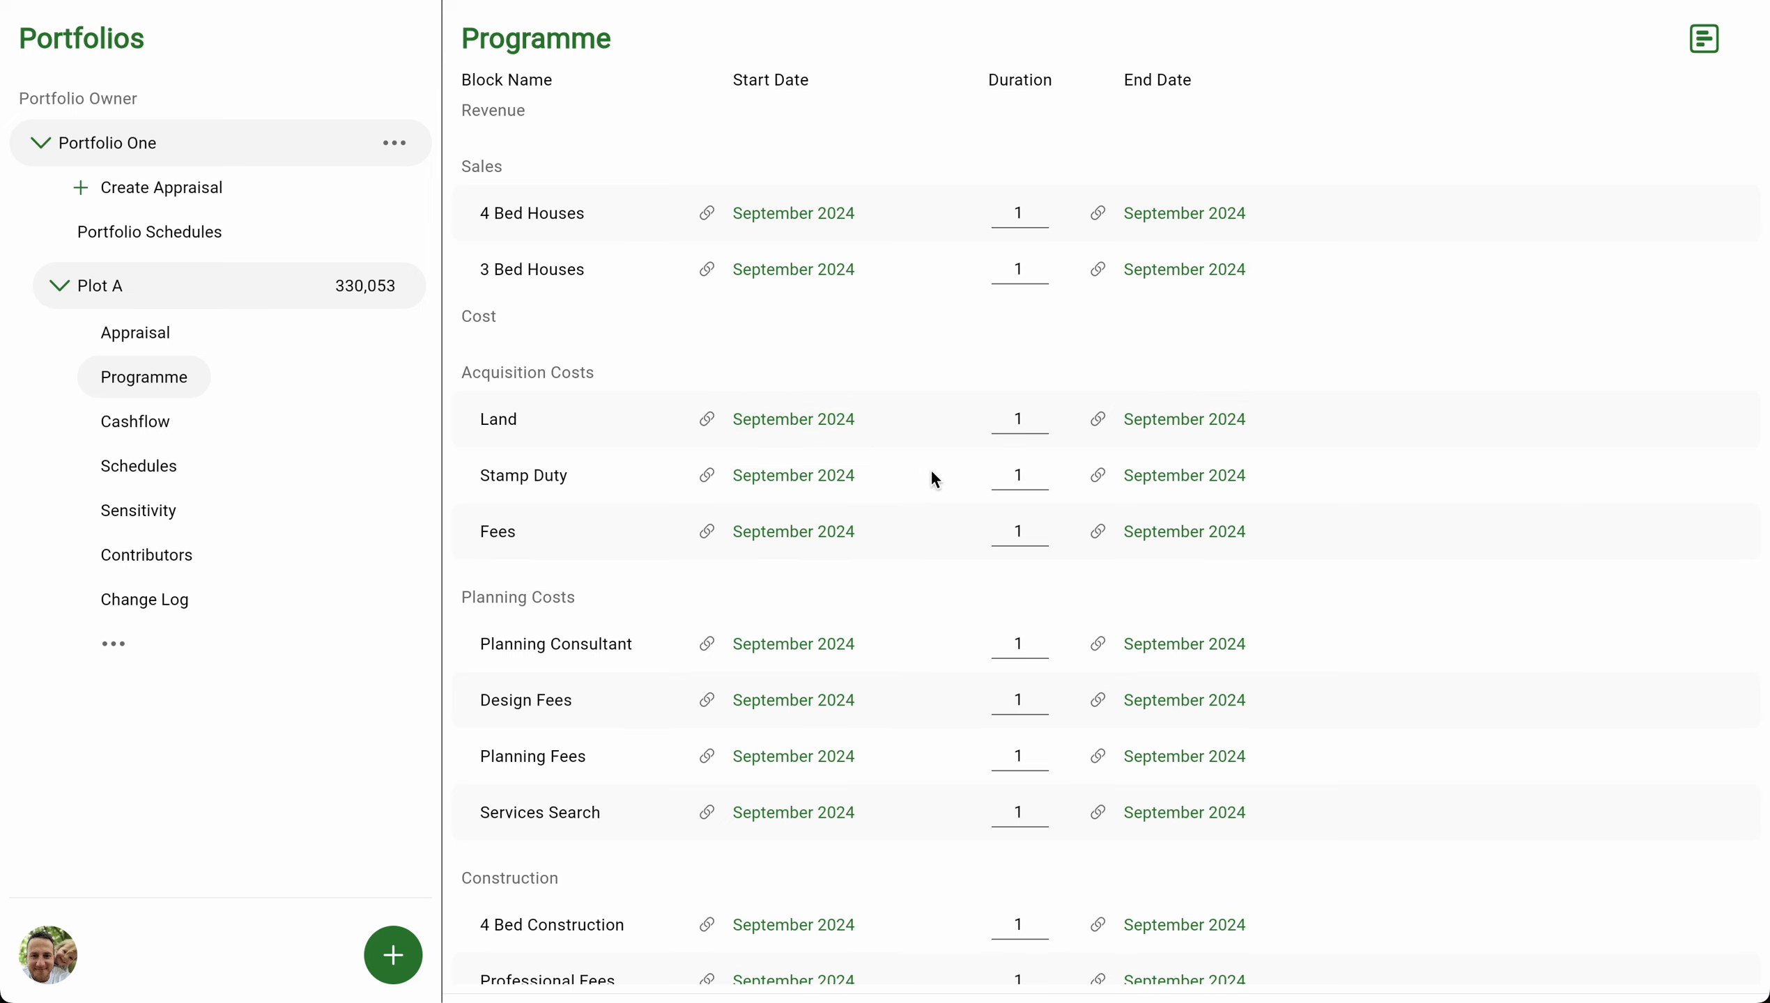
pyautogui.click(706, 476)
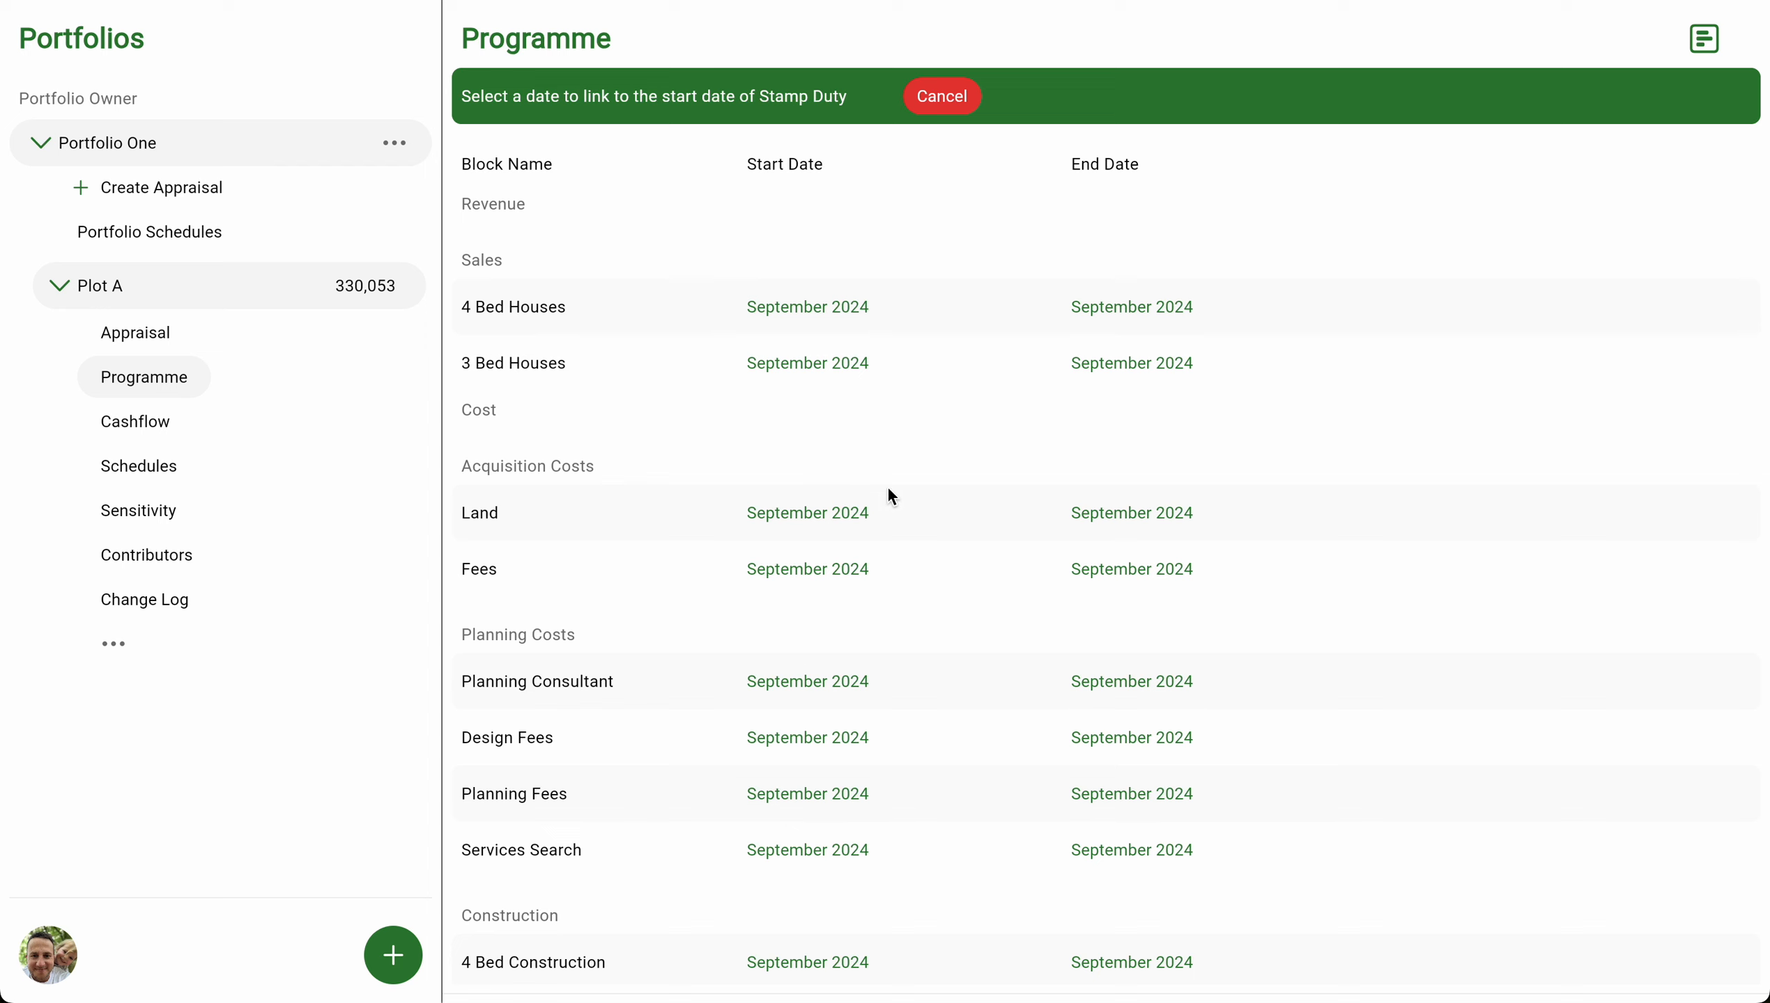
pyautogui.click(1129, 515)
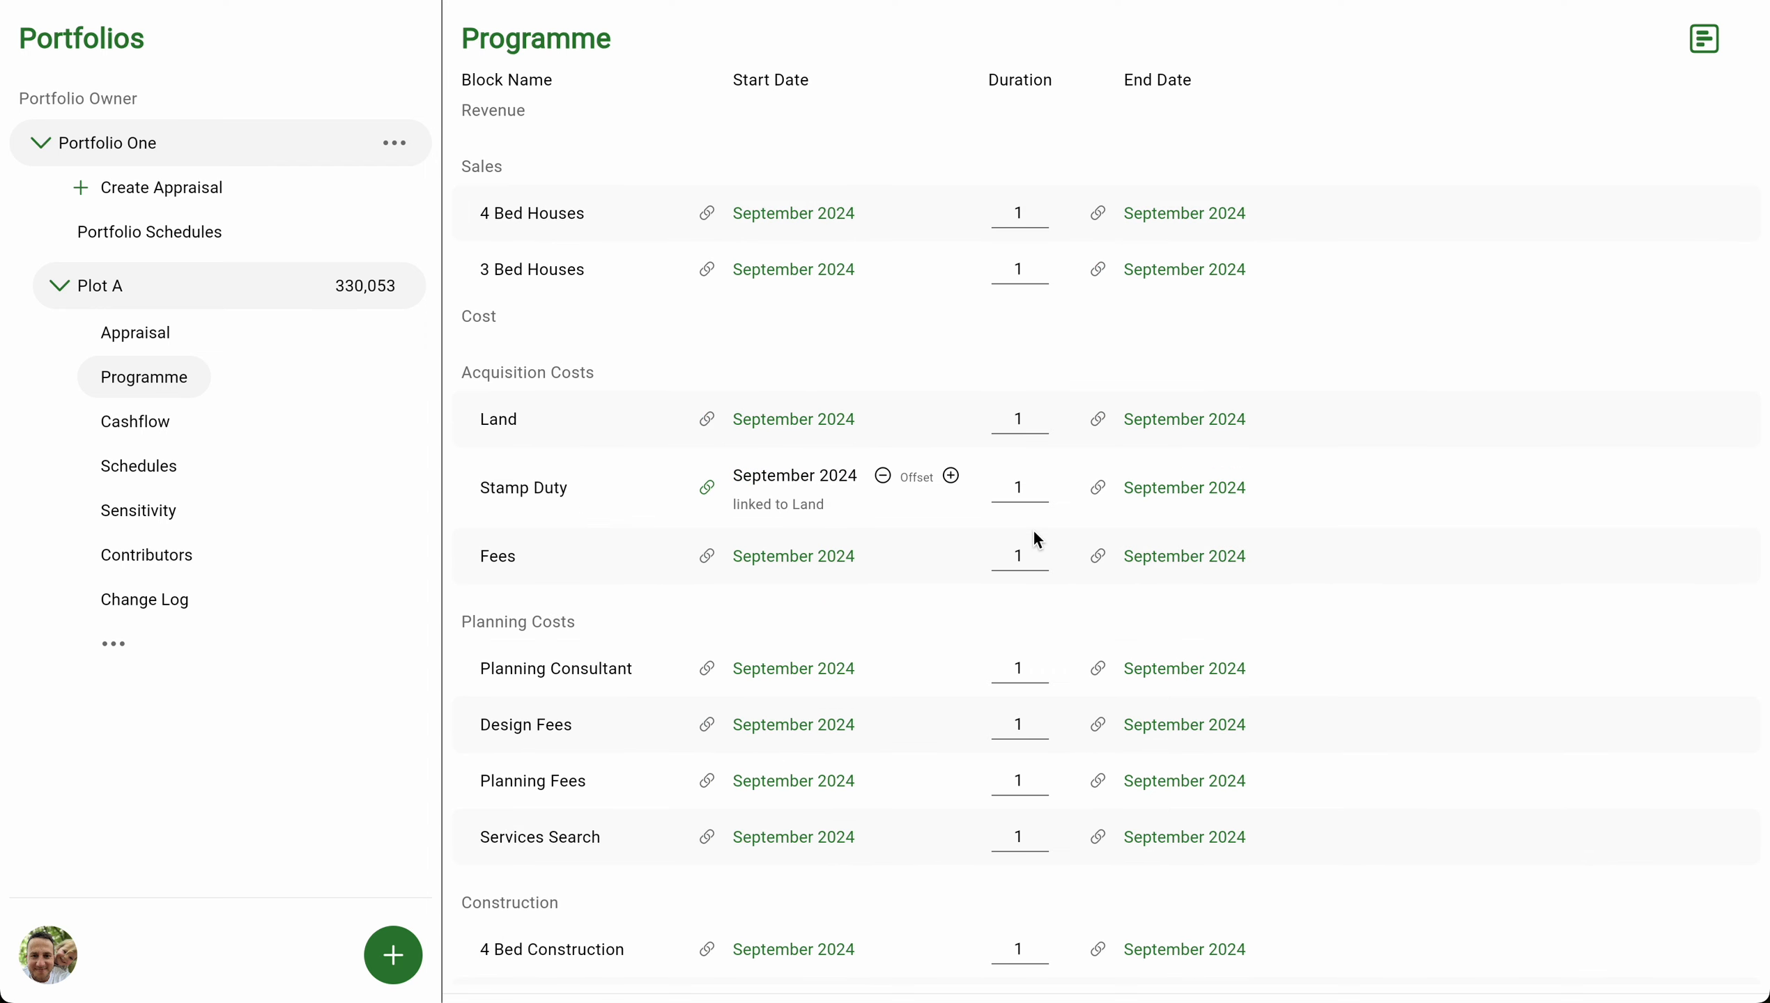
pyautogui.click(706, 557)
pyautogui.click(1114, 513)
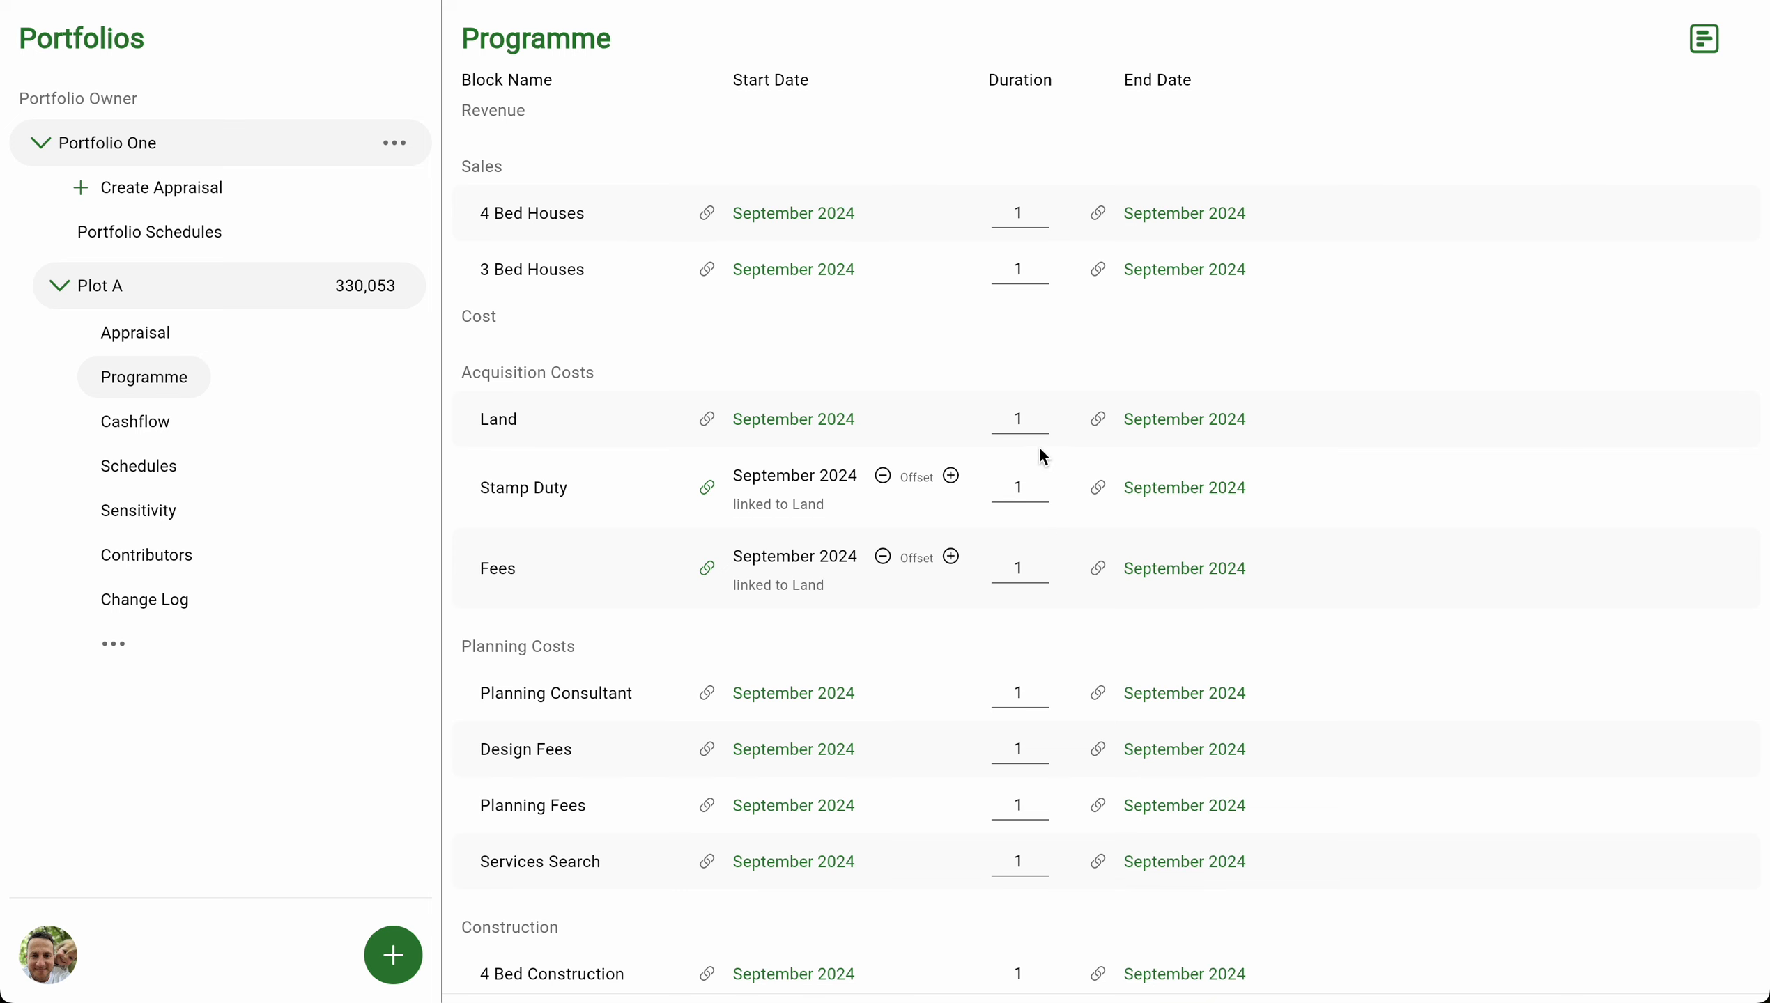
# Link the start date of Planning Consultant to the end date of Land with an offset of 1 month.
pyautogui.scroll(-3, 1049, 425)
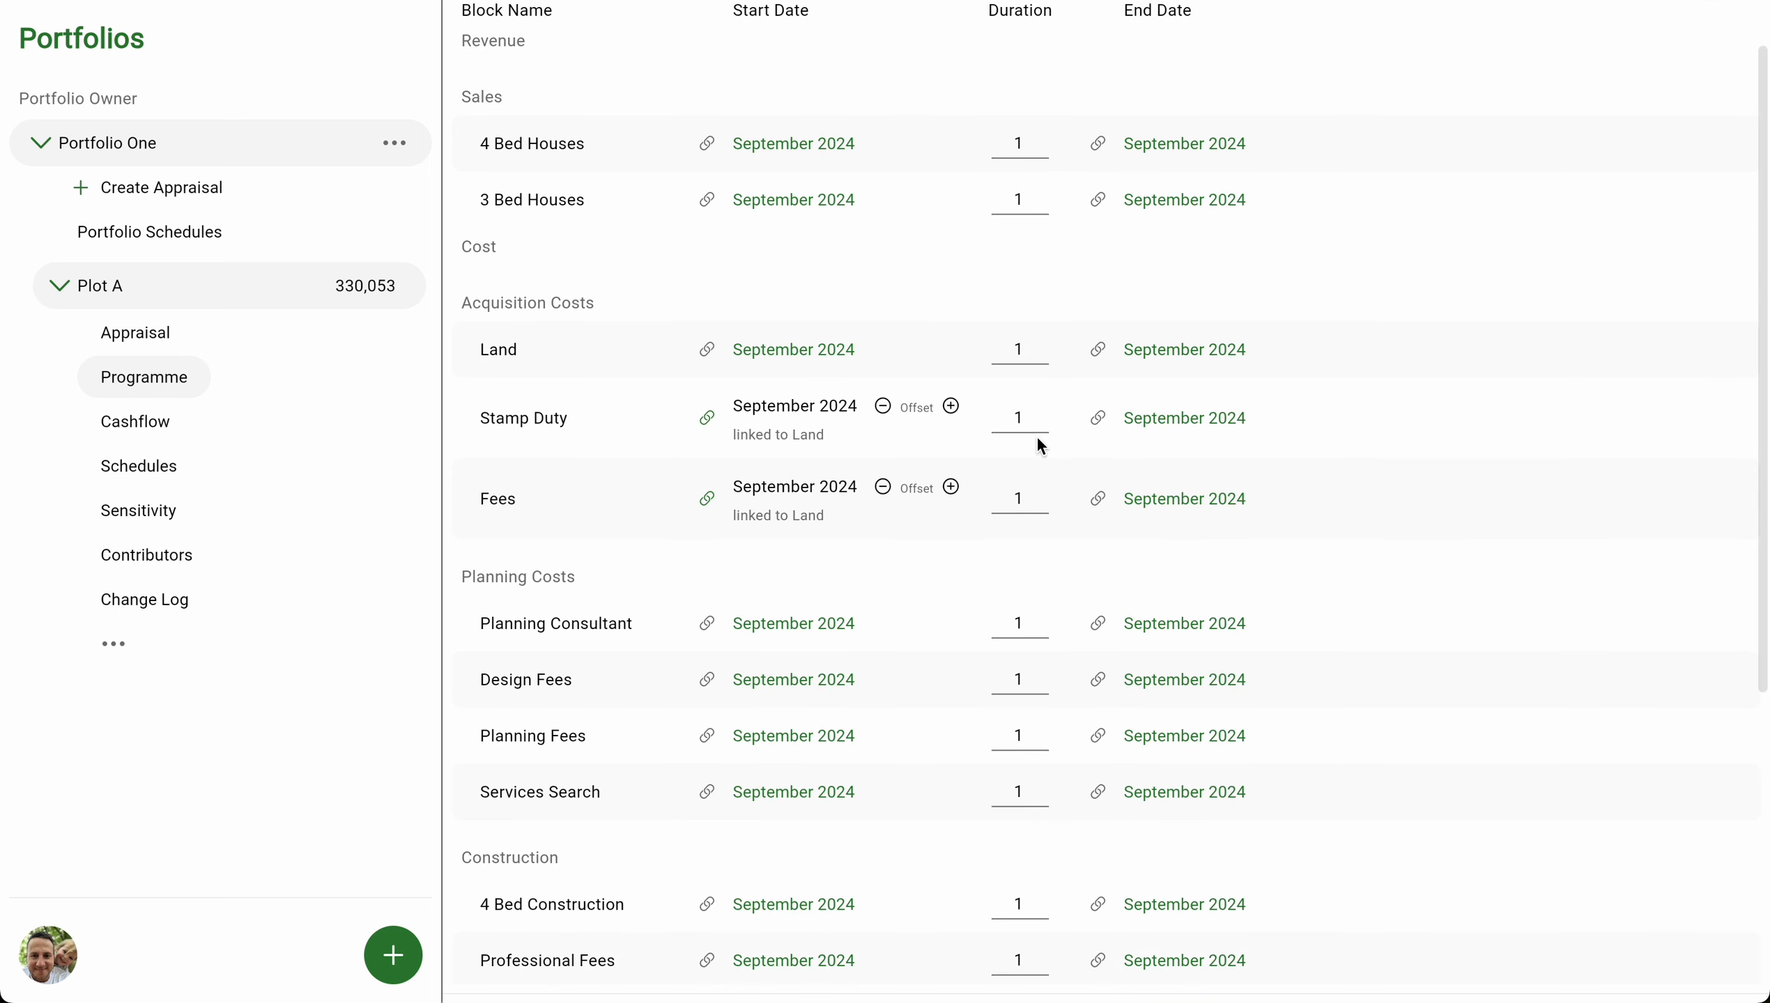
pyautogui.scroll(-1, 1040, 439)
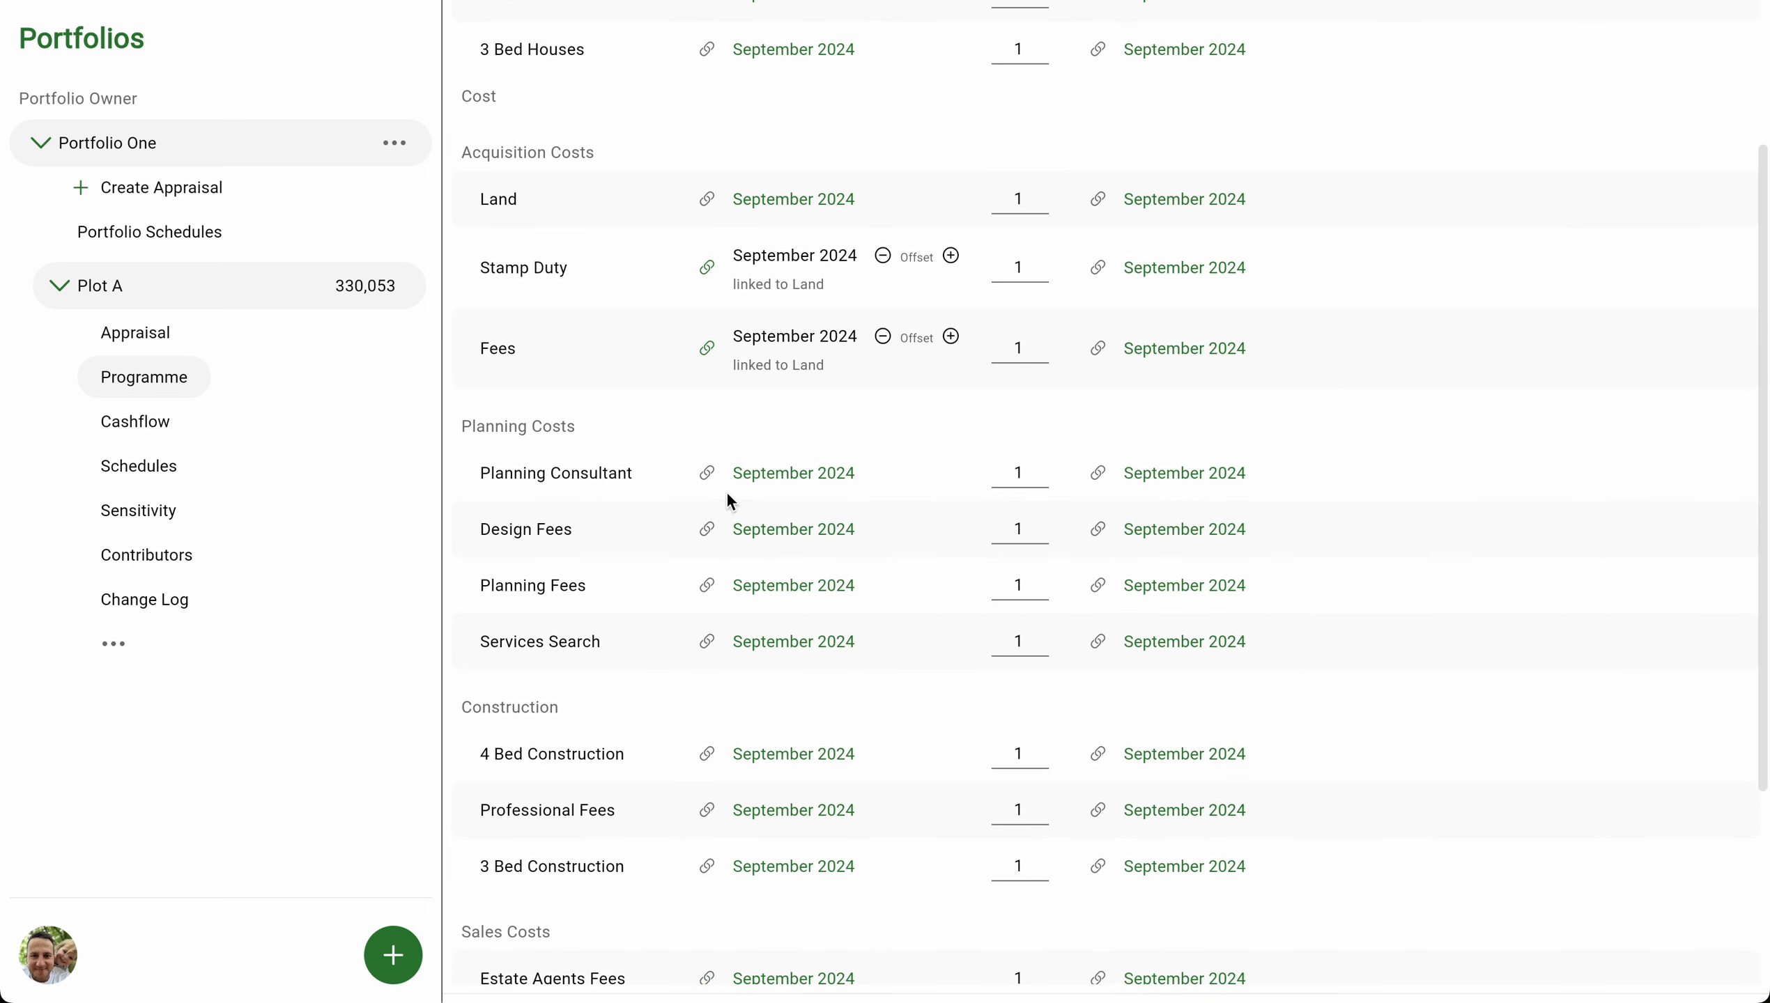
pyautogui.click(708, 477)
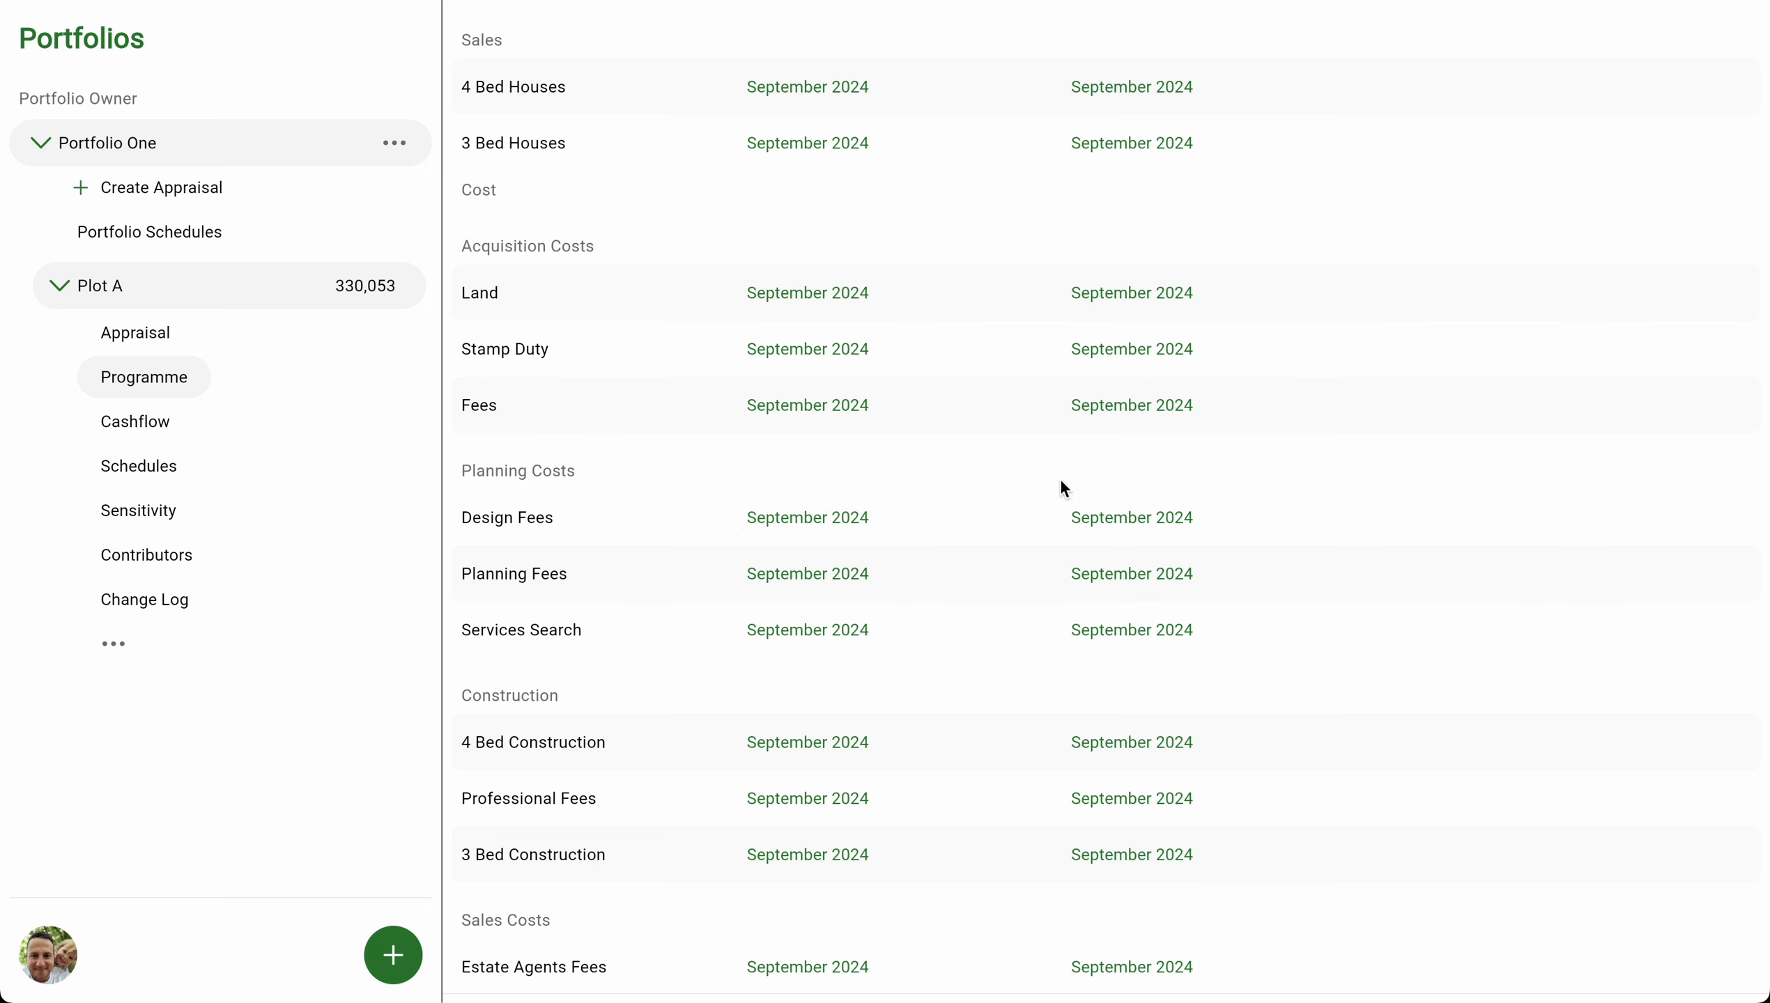
pyautogui.click(1131, 294)
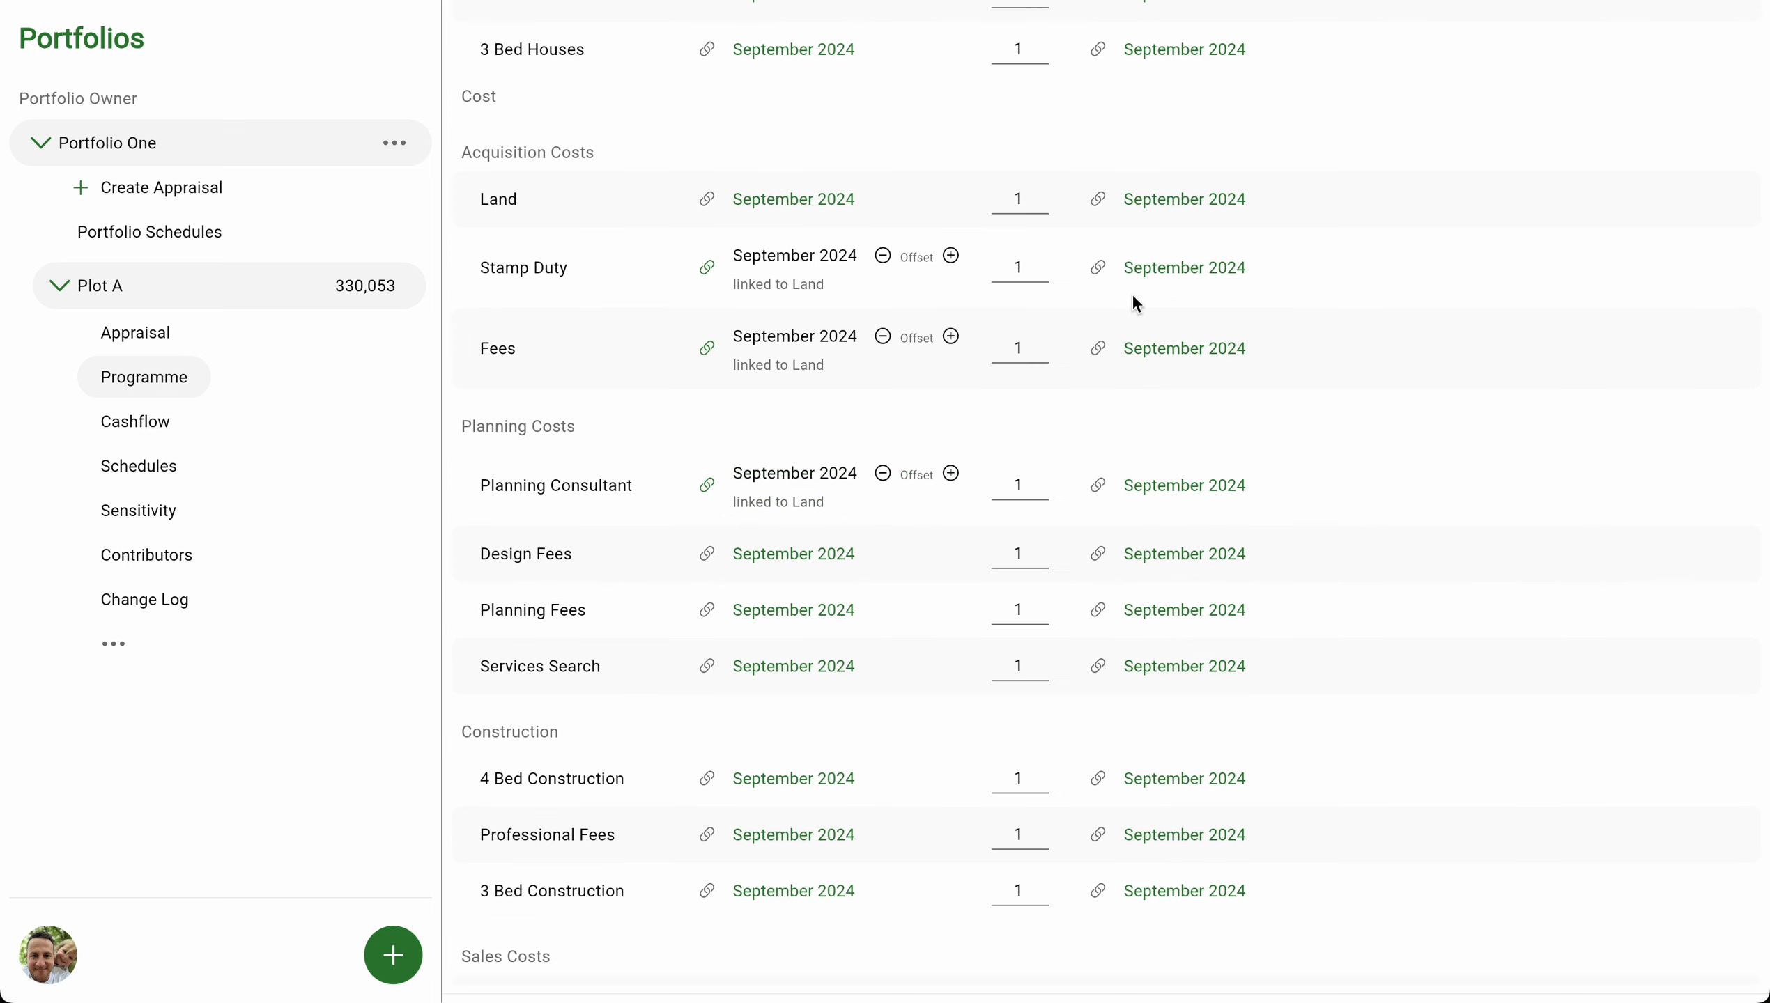
pyautogui.click(951, 475)
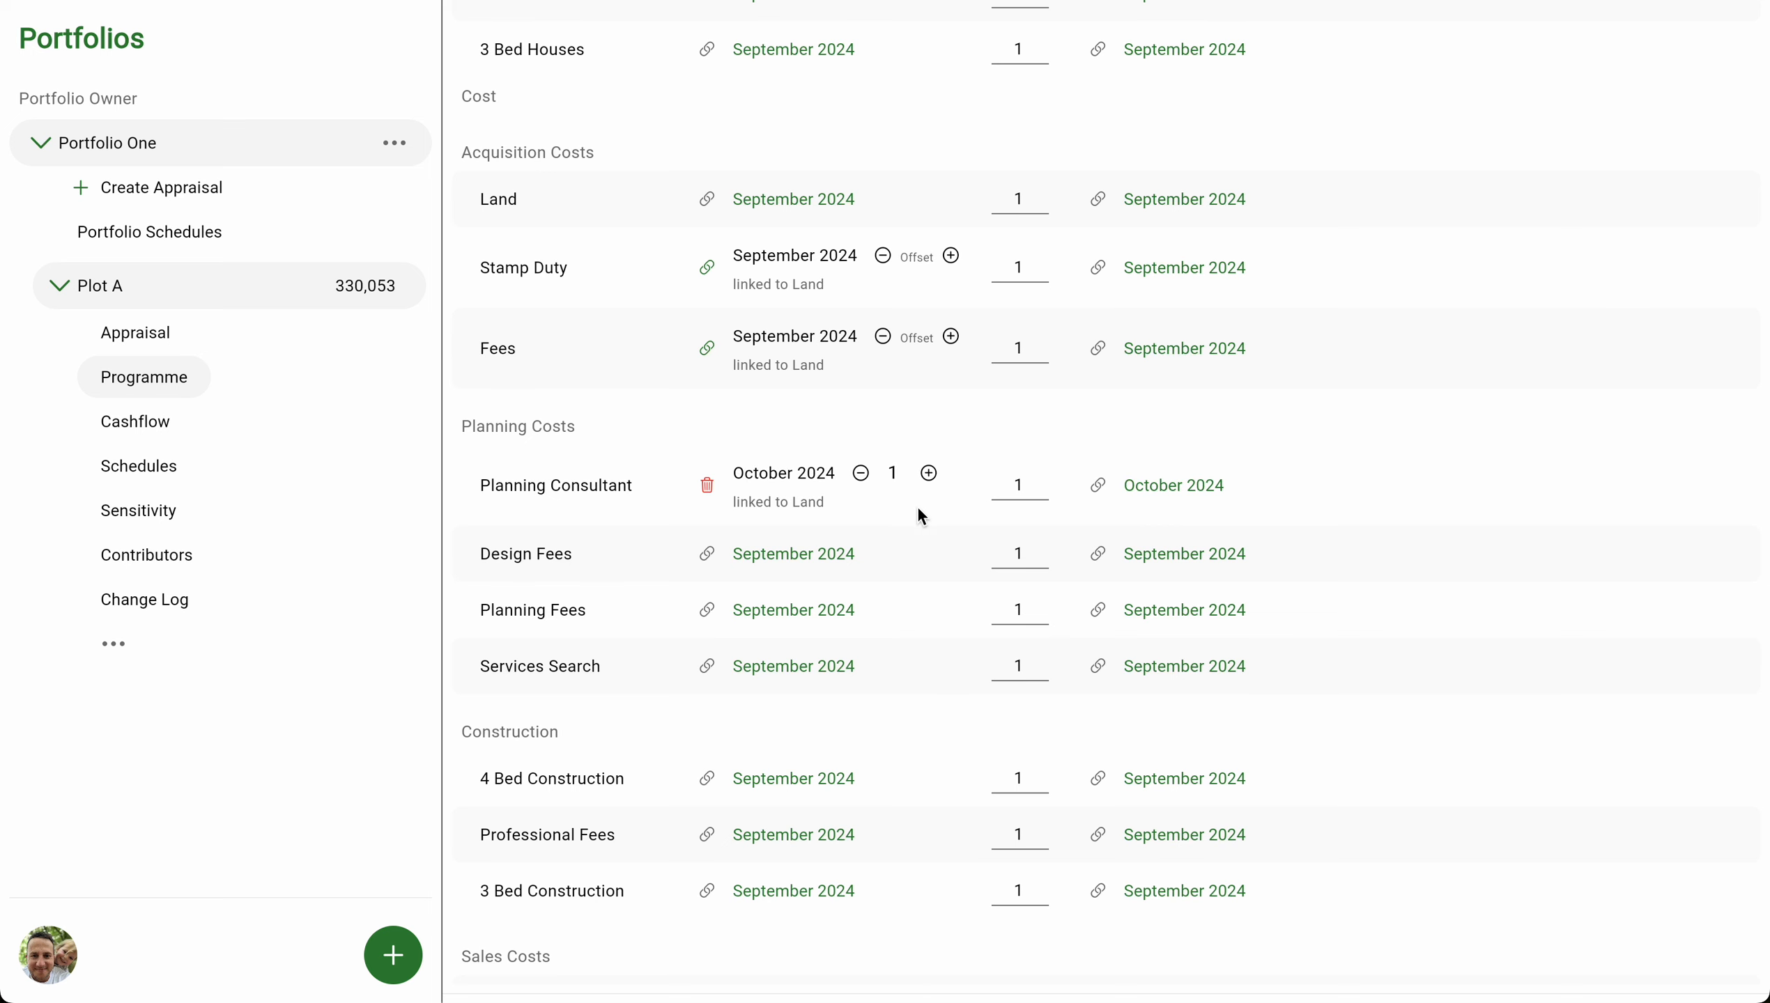
# Examine the Planning Consultant timing in the programme's Gantt chart and return to the date table.
pyautogui.scroll(2, 921, 516)
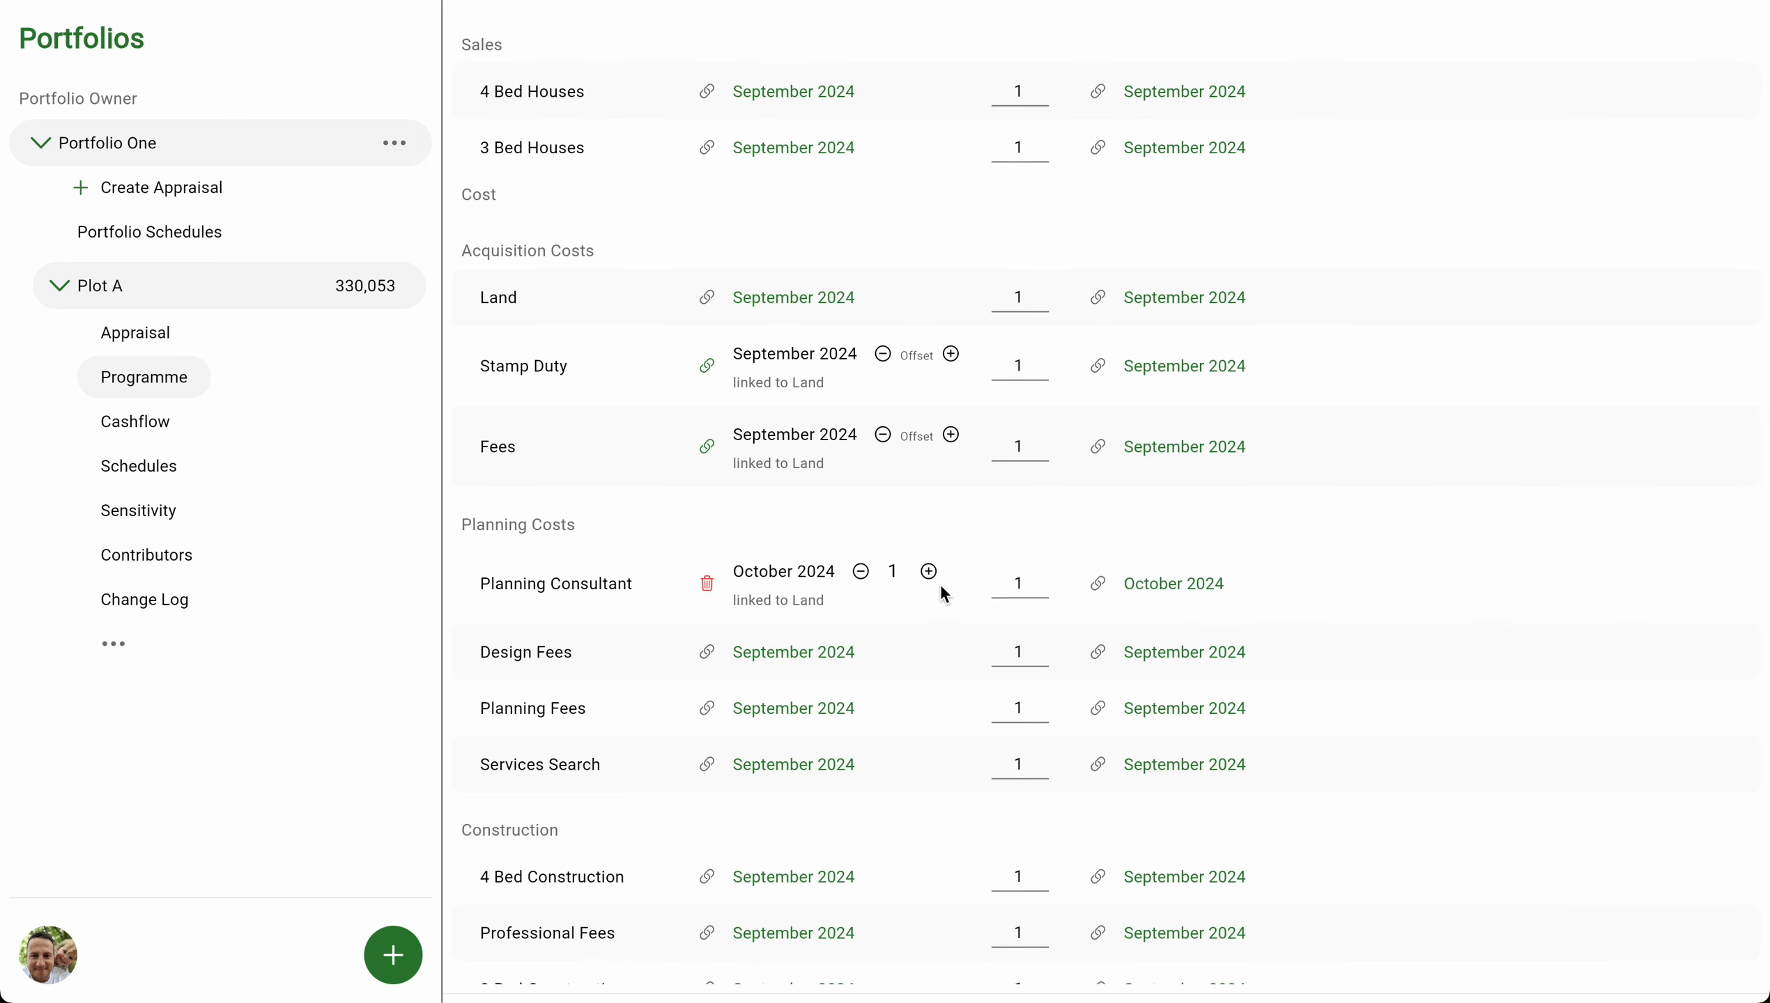
pyautogui.scroll(3, 942, 584)
pyautogui.click(1704, 41)
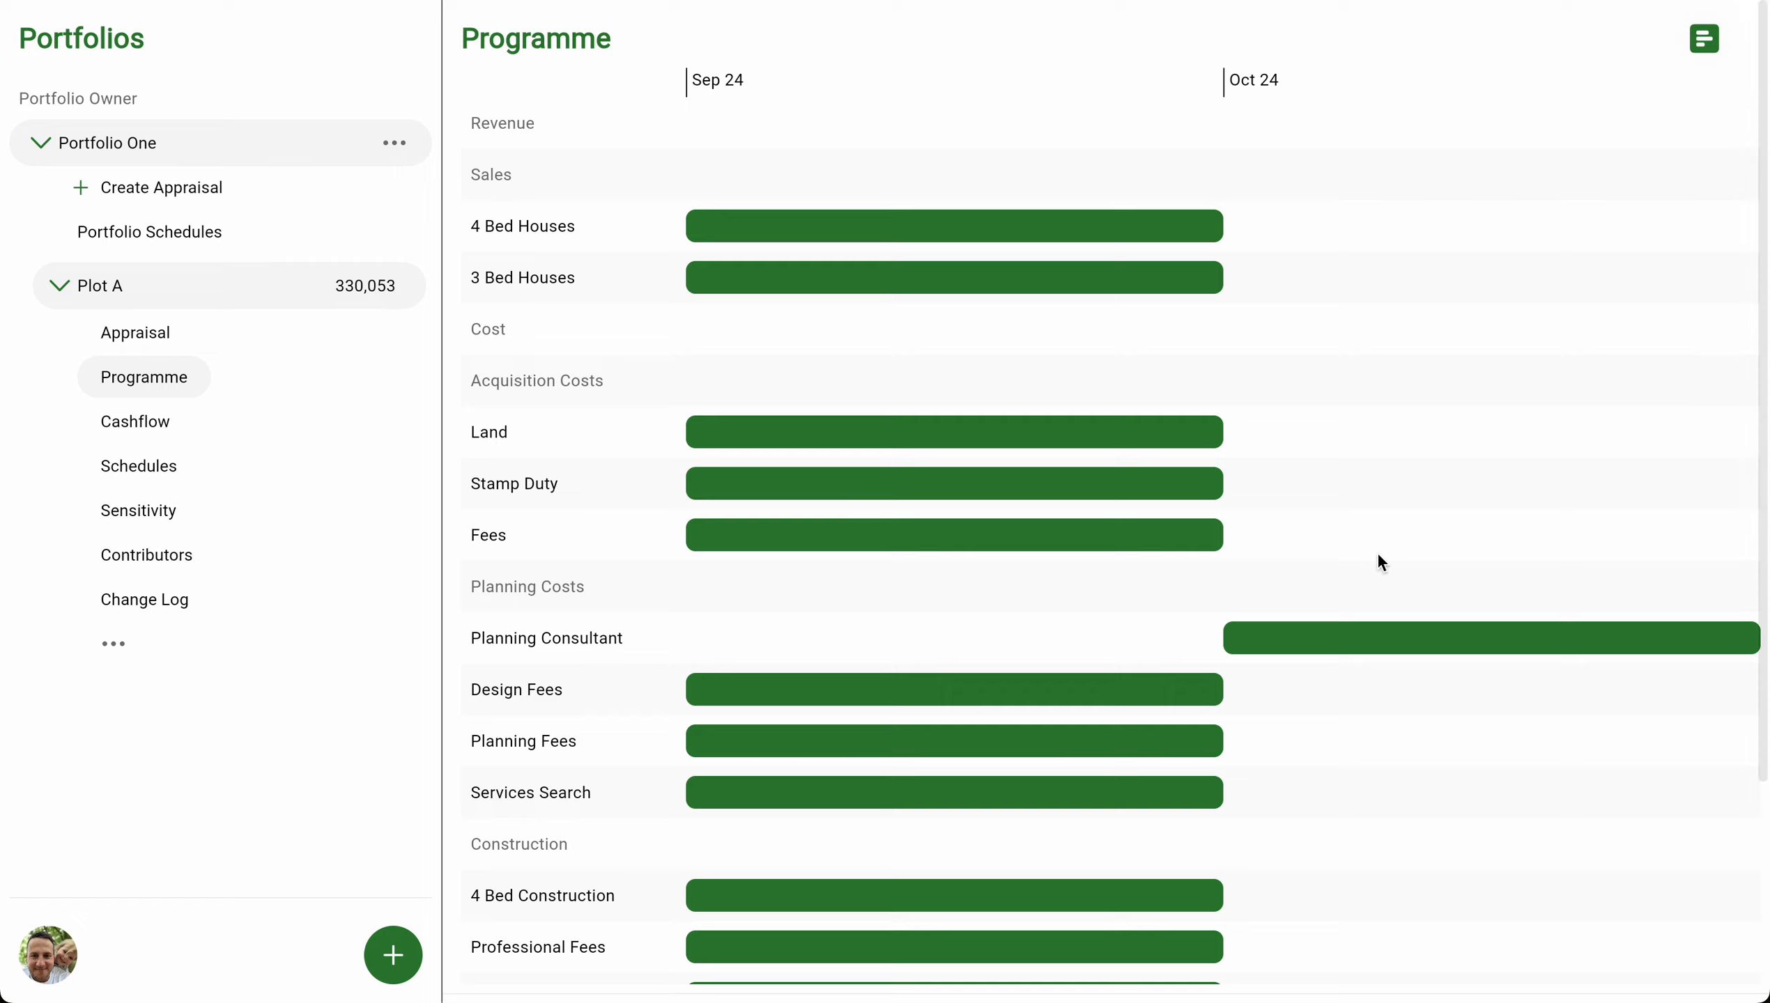
pyautogui.moveTo(1264, 638)
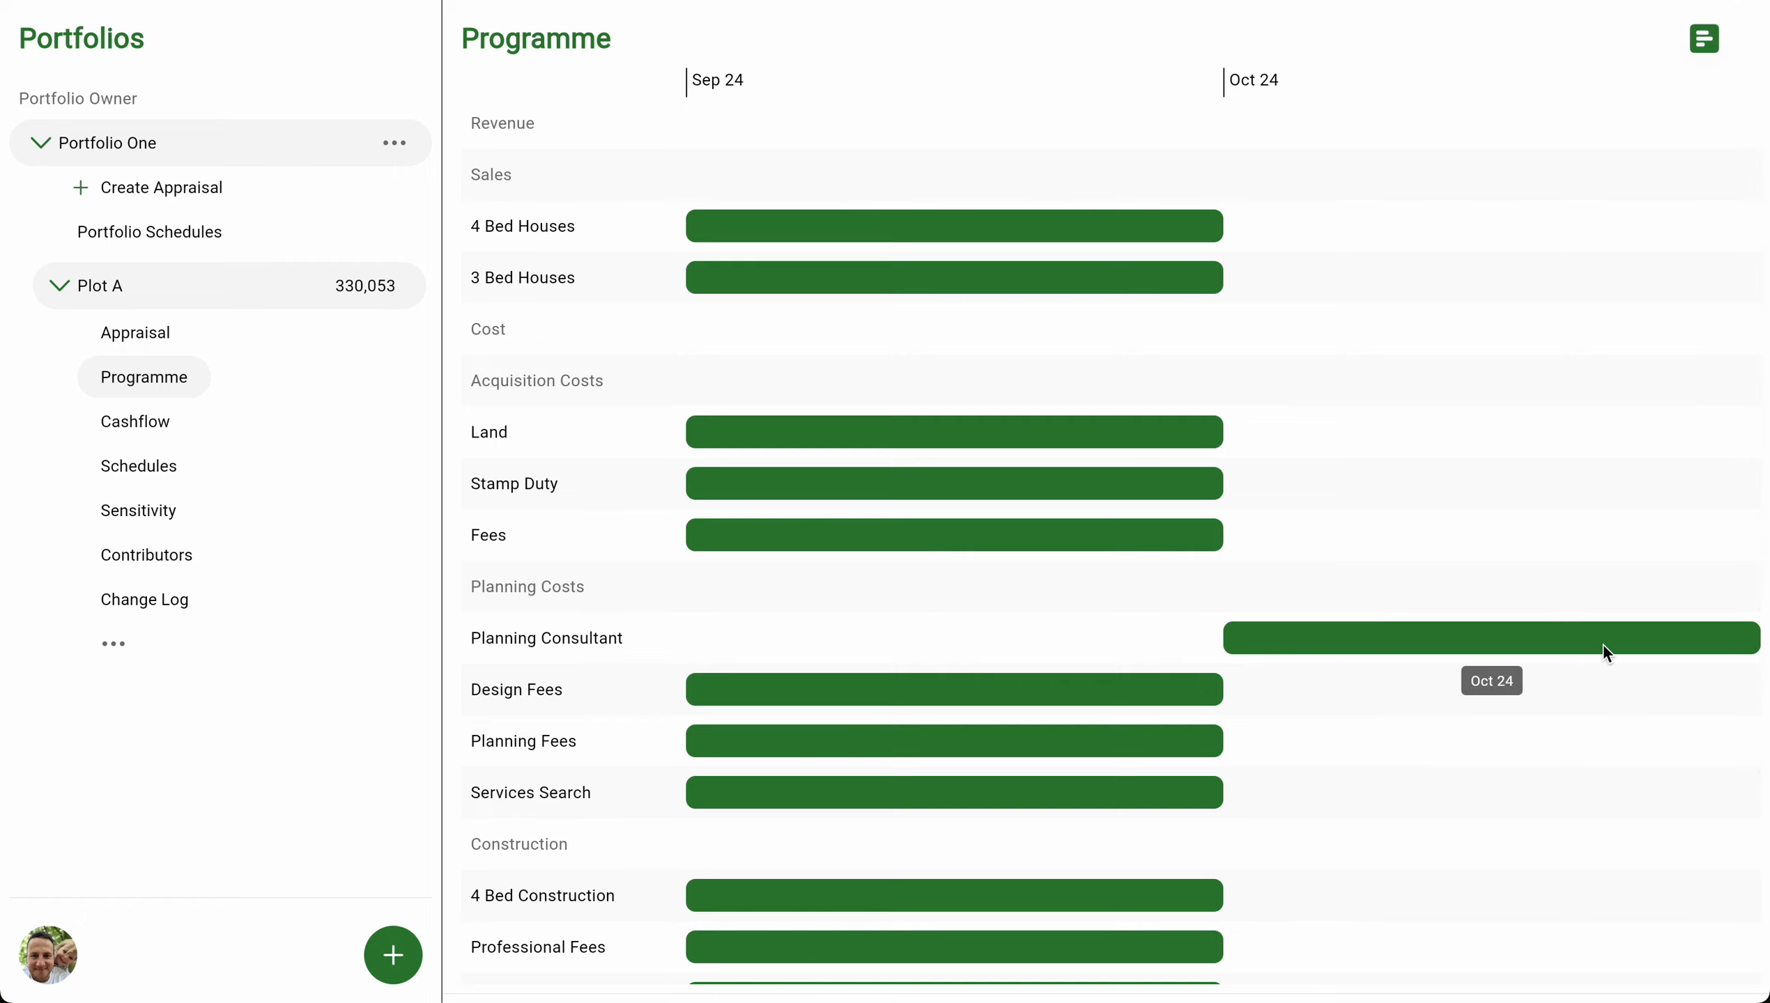
pyautogui.click(1706, 46)
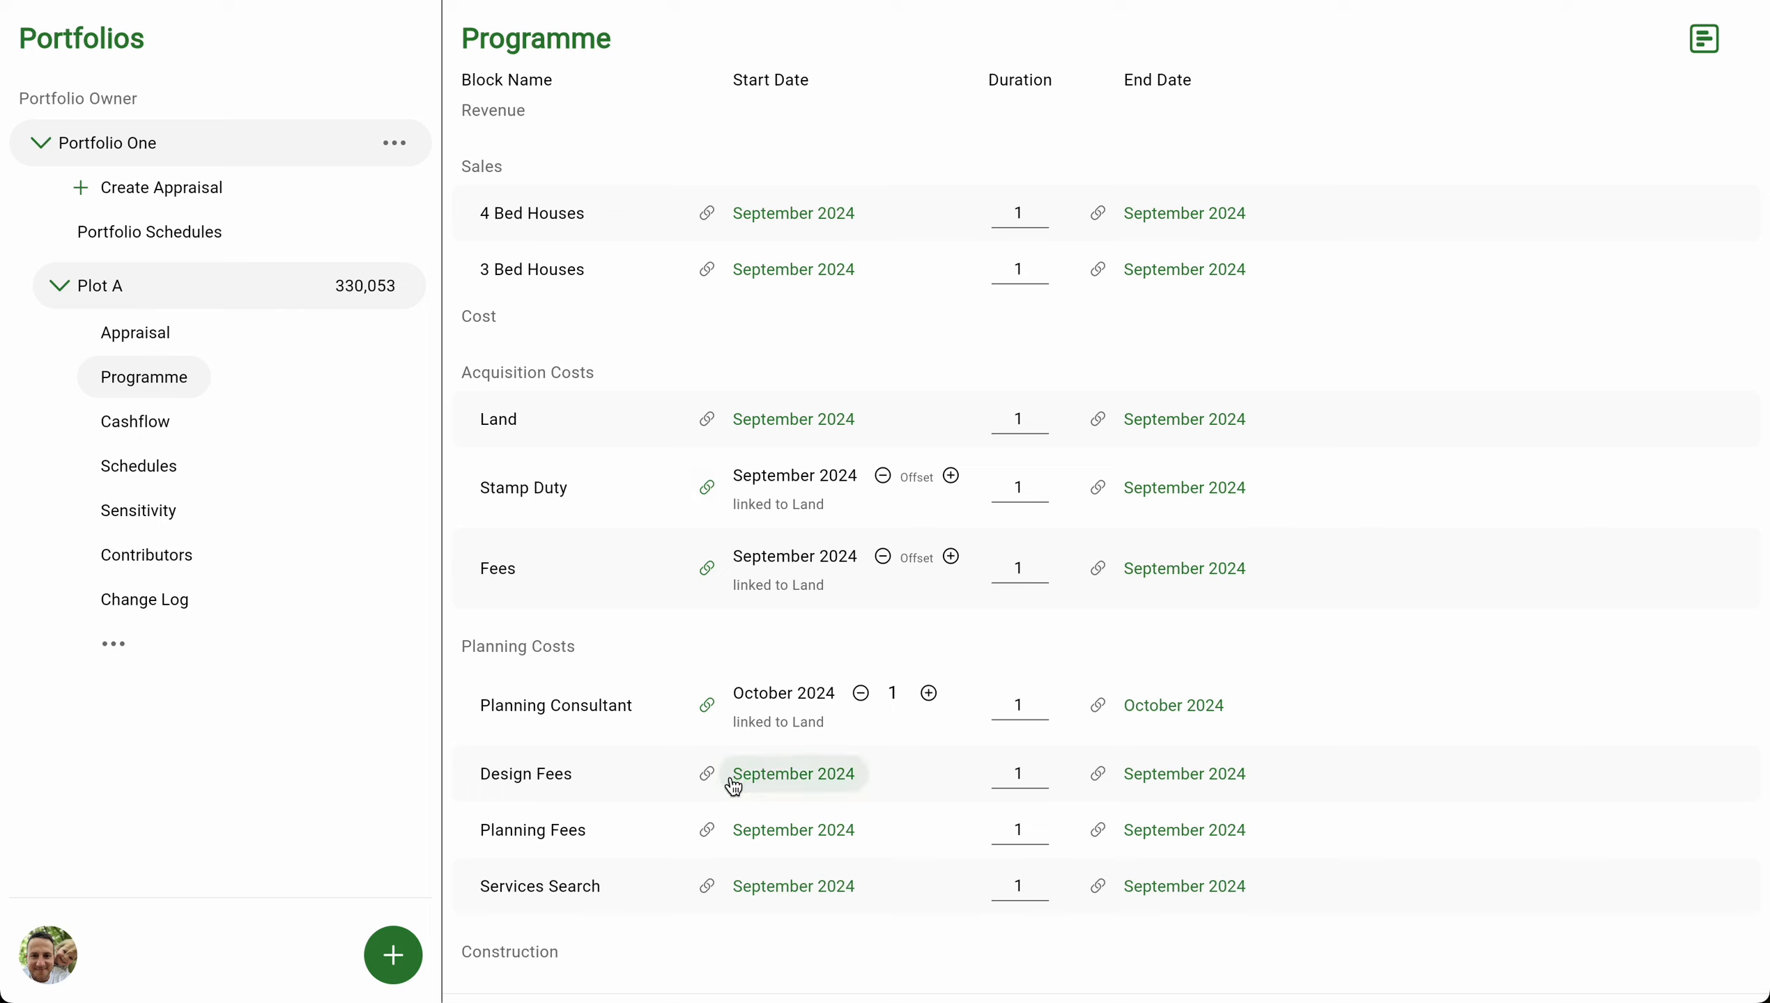
# Link the start dates of Design Fees, Planning Fees and Services Search to the start date of Planning Consultant.
pyautogui.click(707, 775)
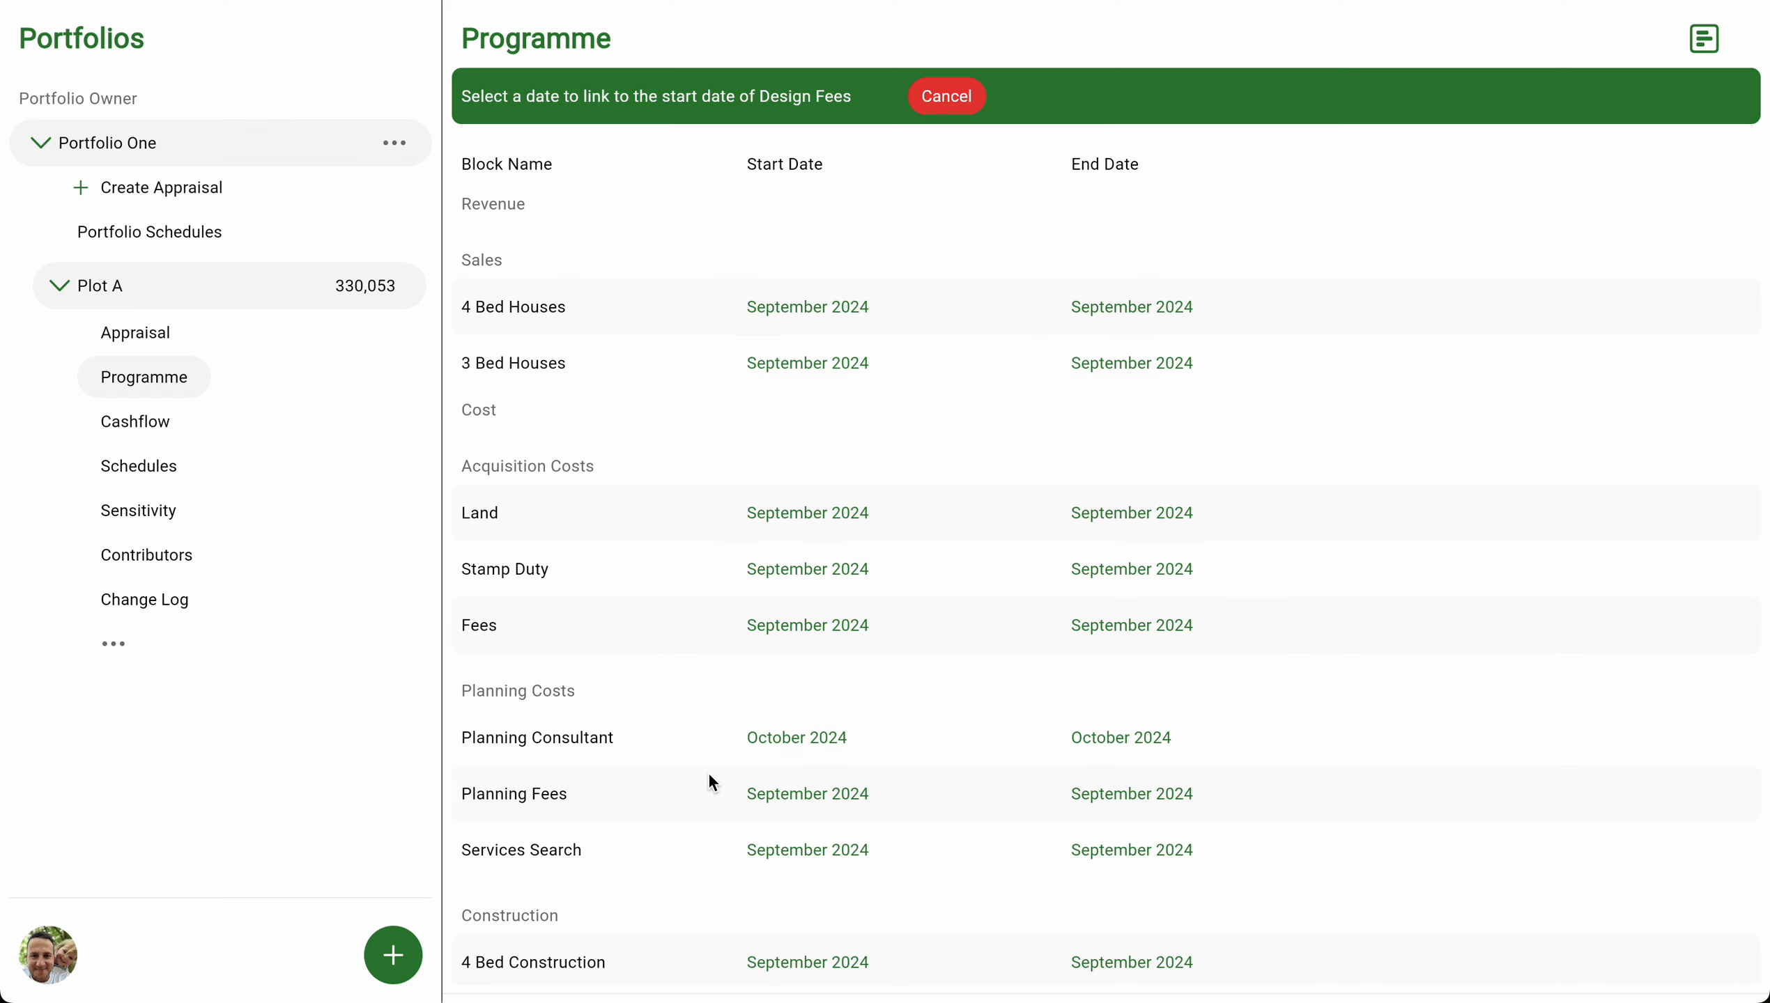
pyautogui.click(814, 743)
pyautogui.click(708, 851)
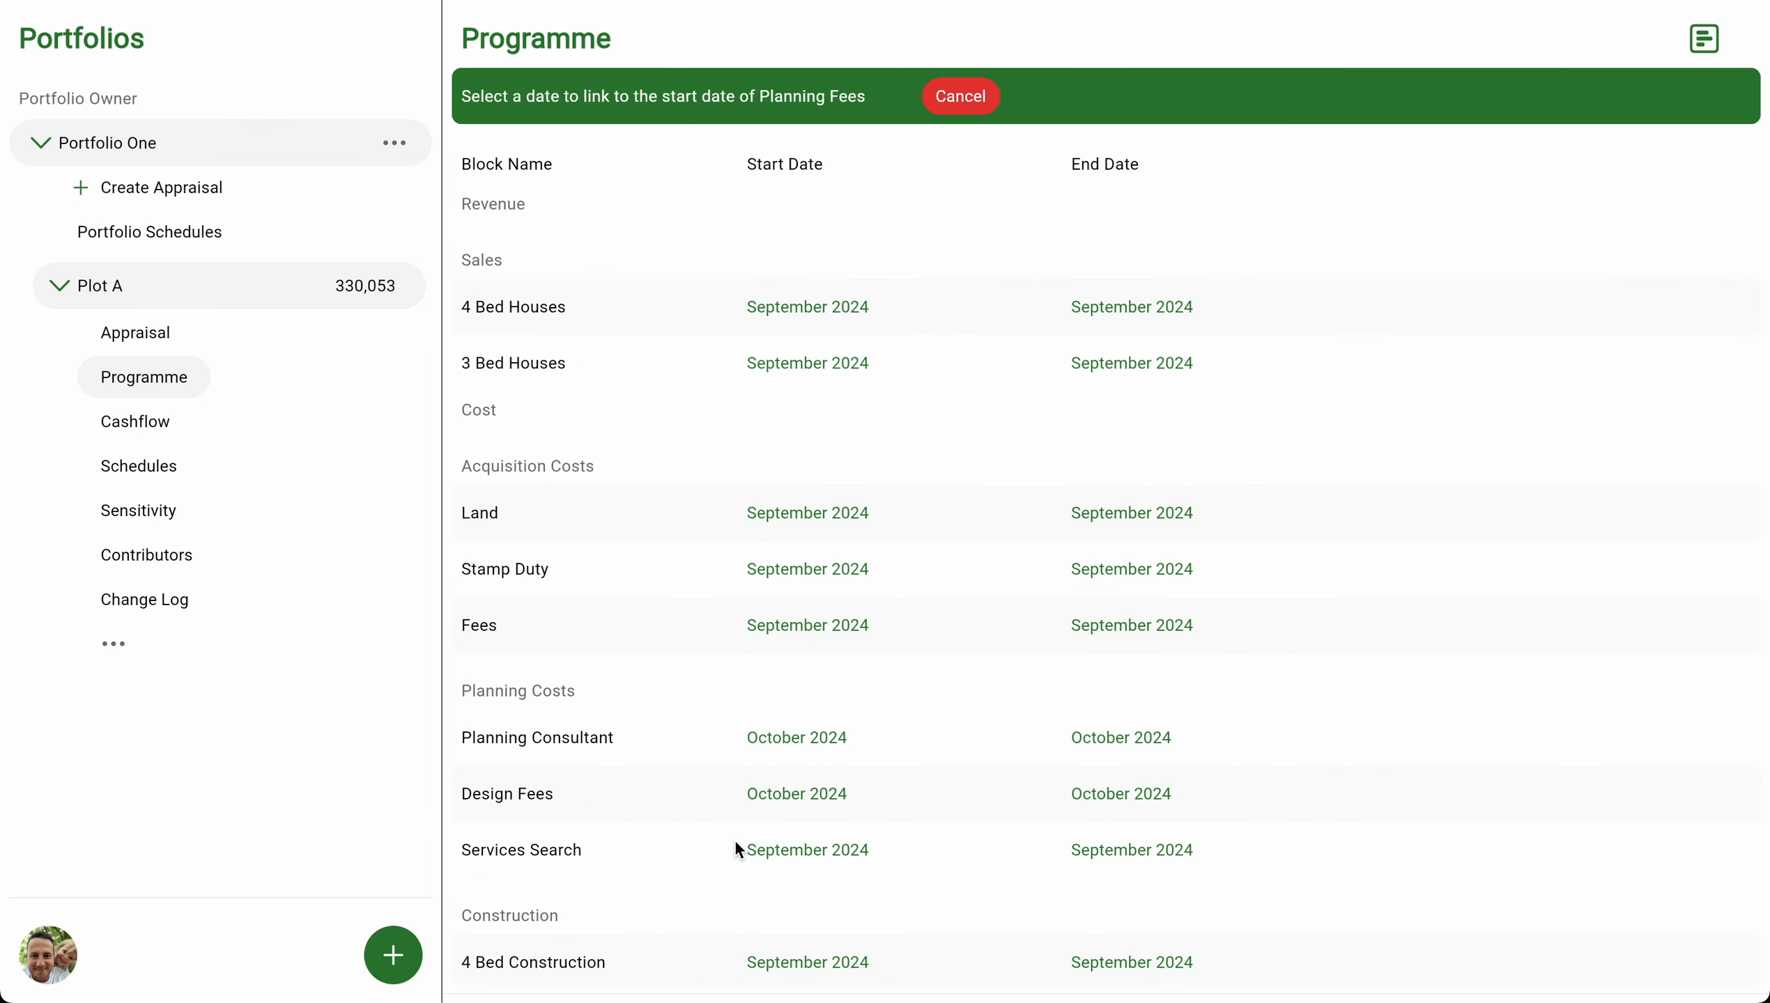
pyautogui.click(800, 739)
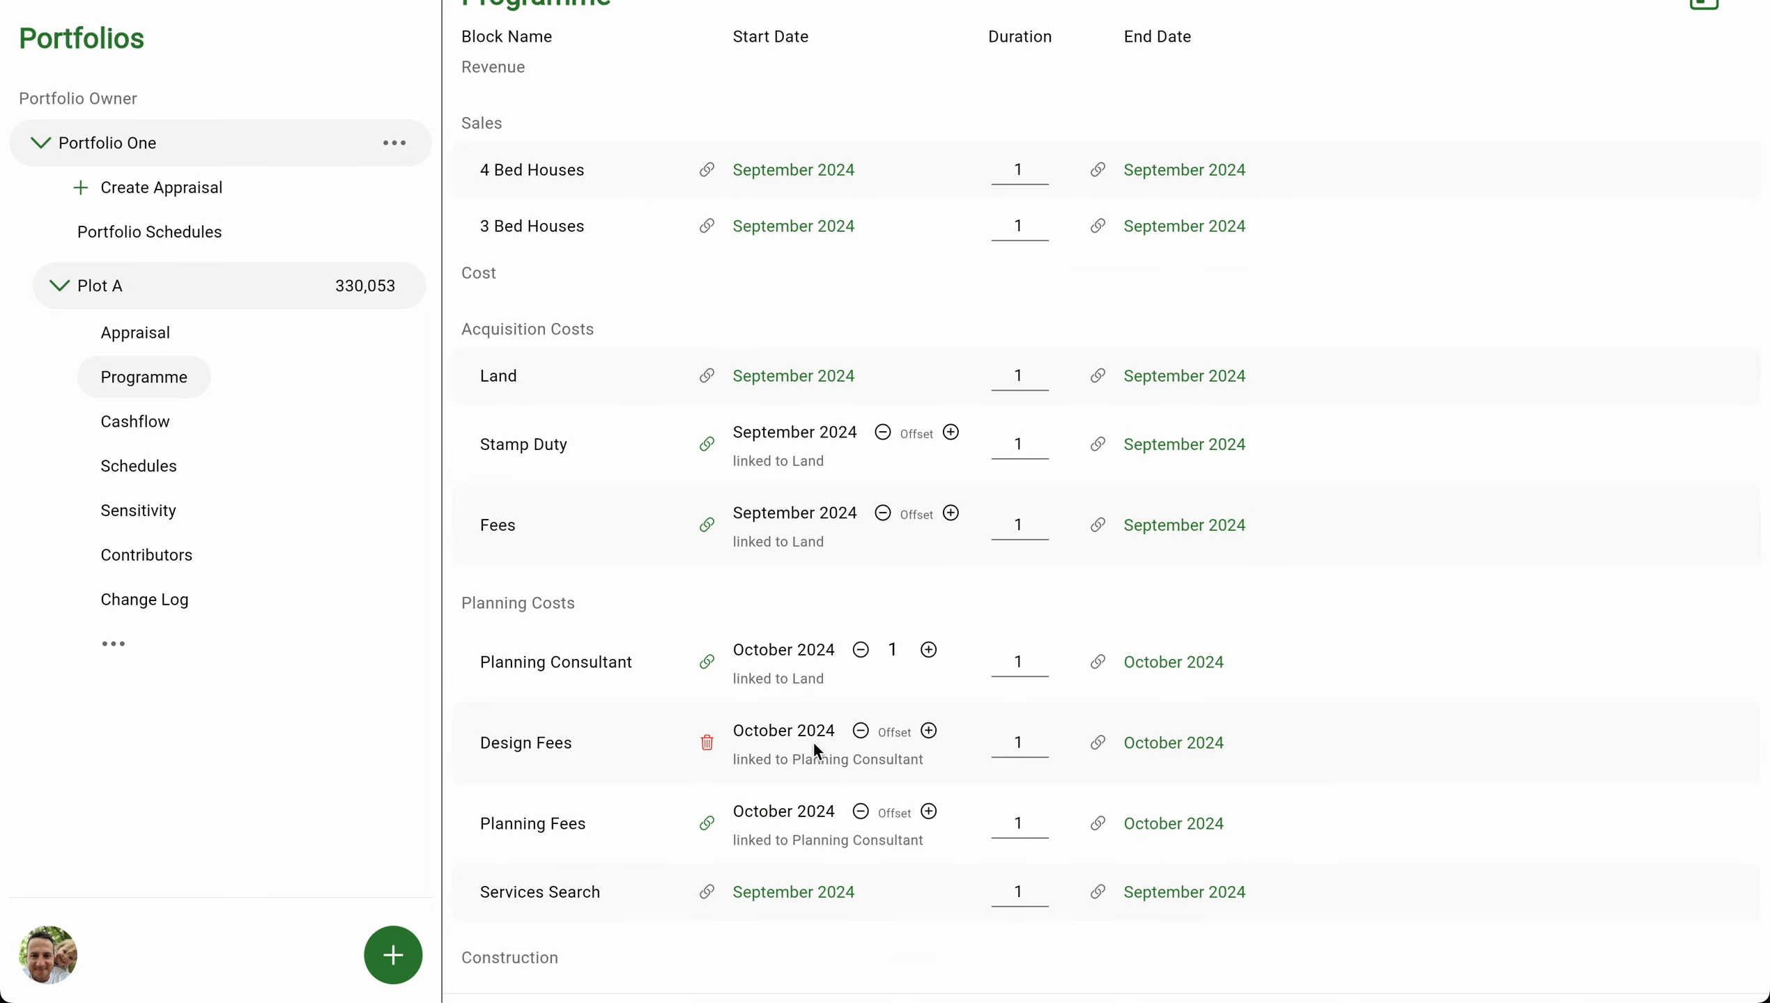
pyautogui.scroll(-2, 813, 743)
pyautogui.click(708, 763)
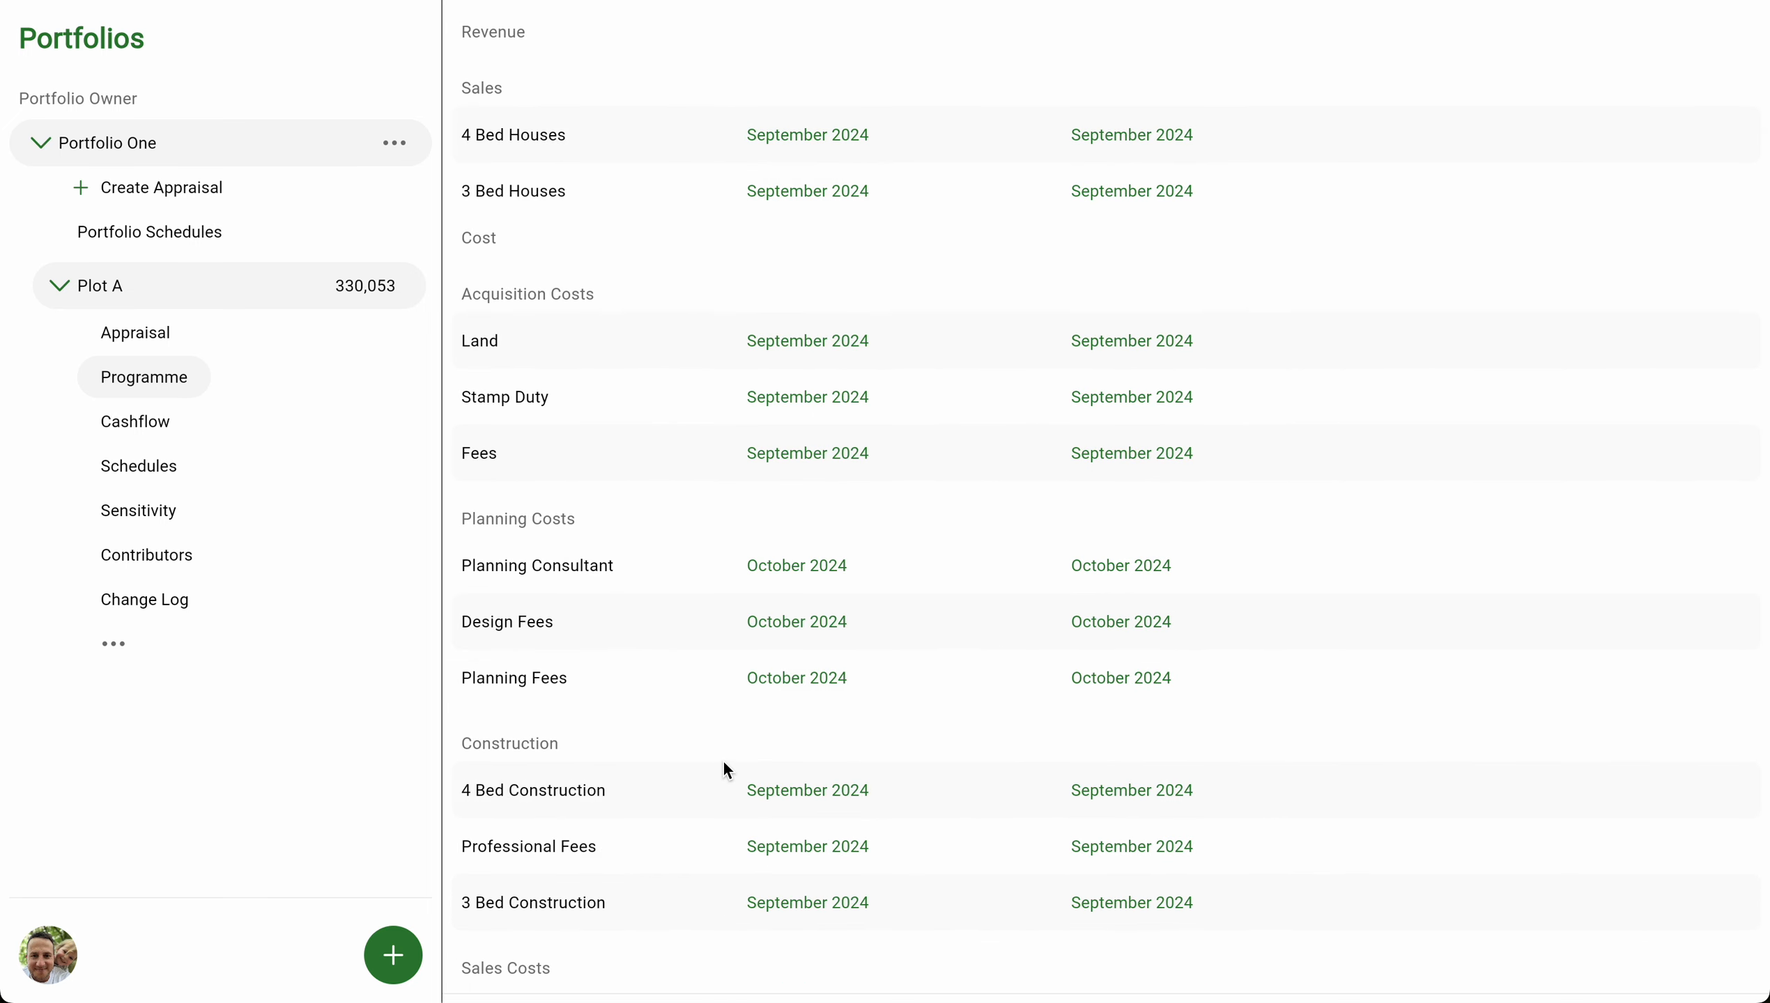
pyautogui.click(798, 568)
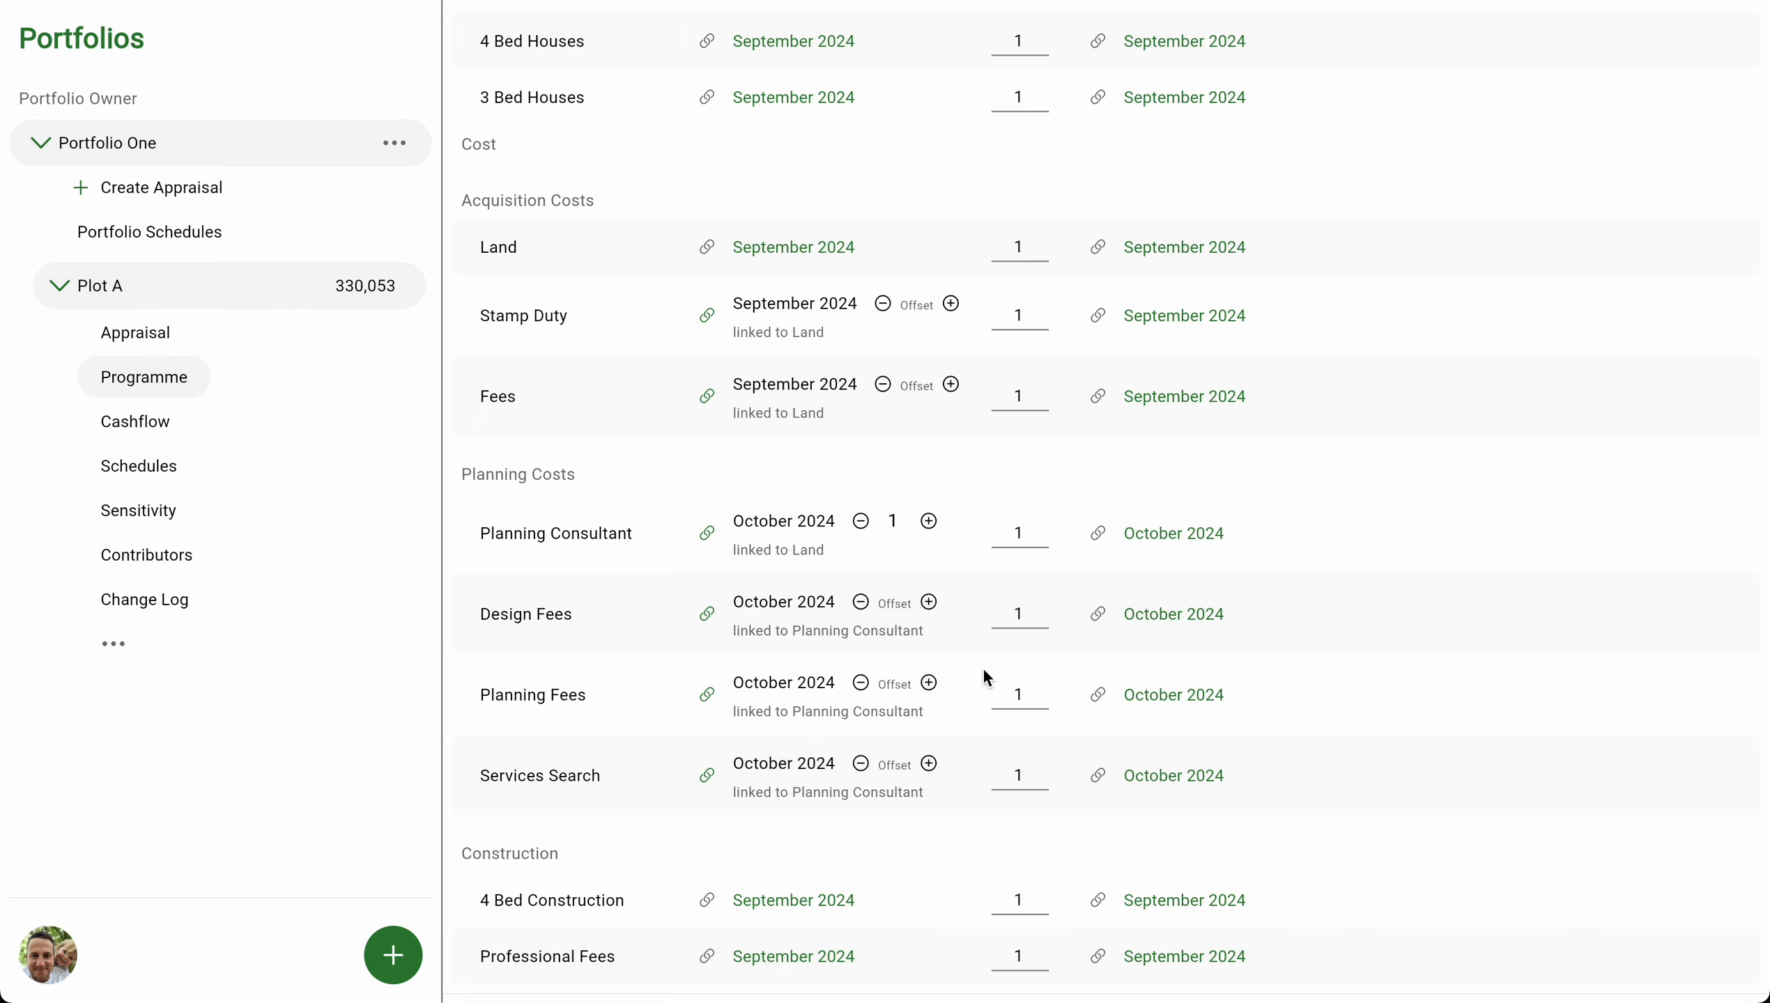
# Set the duration of Design Fees to 2 months.
pyautogui.click(1036, 616)
pyautogui.hotkey('ctrl', 'a')
pyautogui.write('2')
pyautogui.press('Return')
# Link the start date of Professional Fees to the end date of Design Fees with an offset of 1 month.
pyautogui.scroll(-4, 1356, 622)
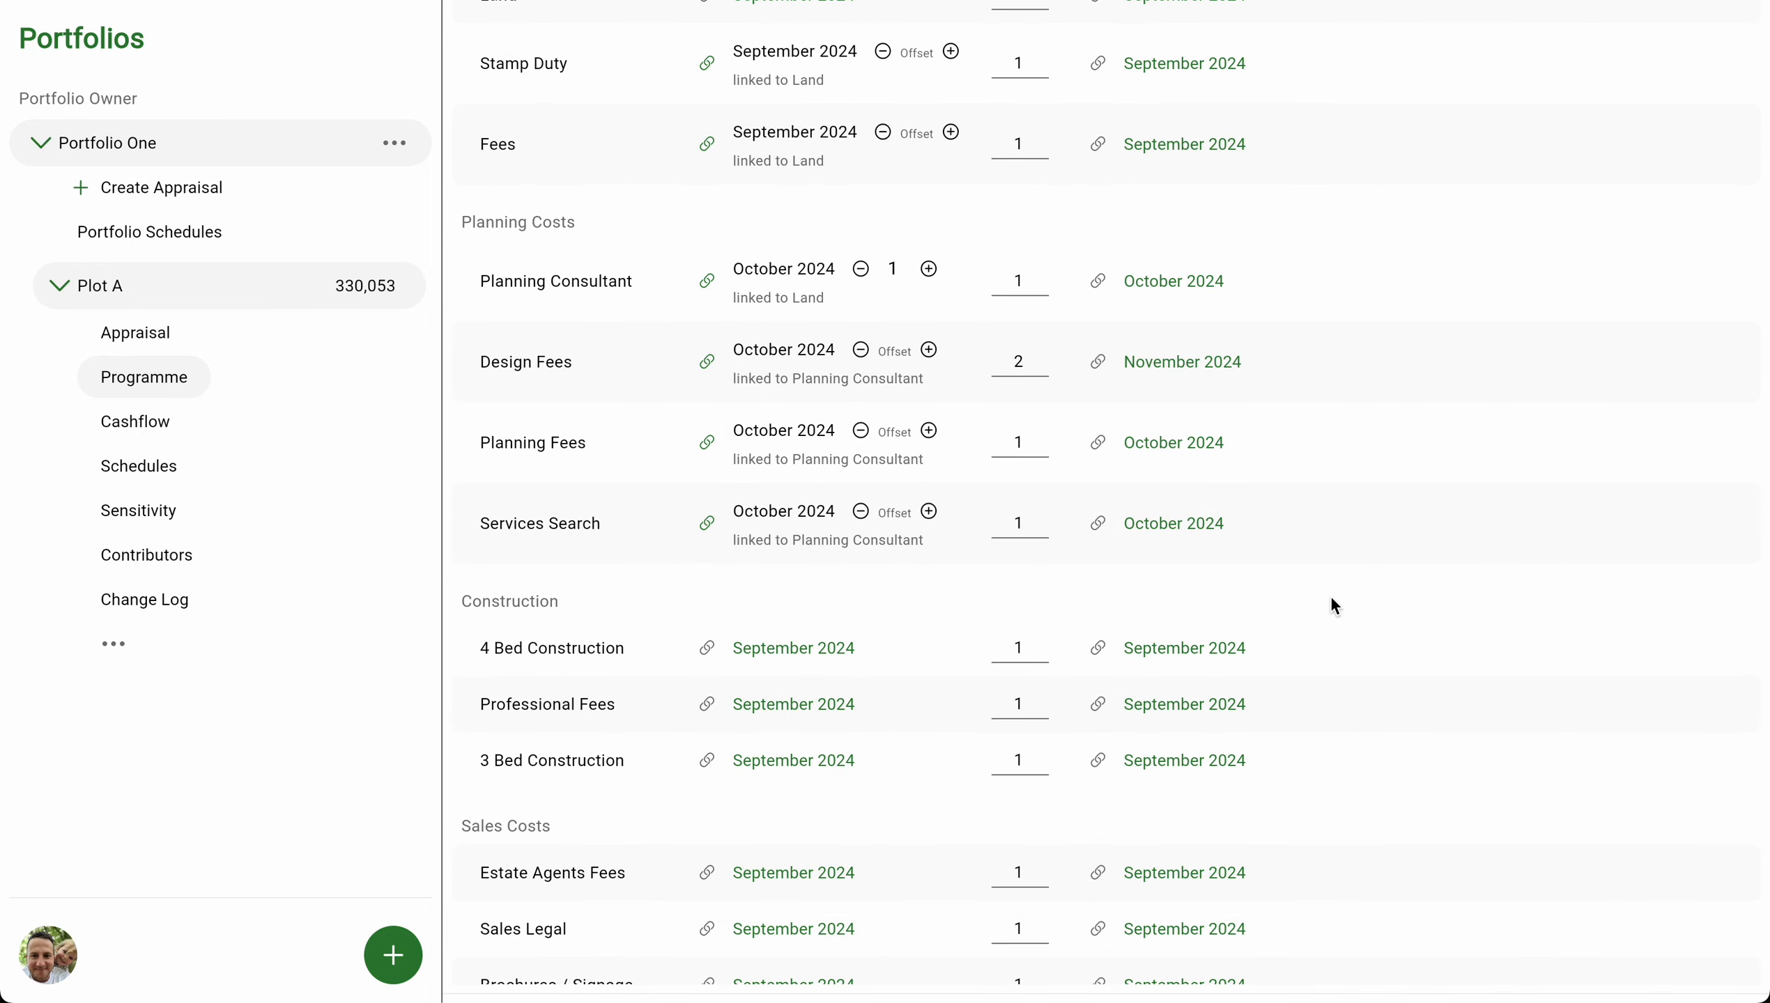
pyautogui.click(707, 704)
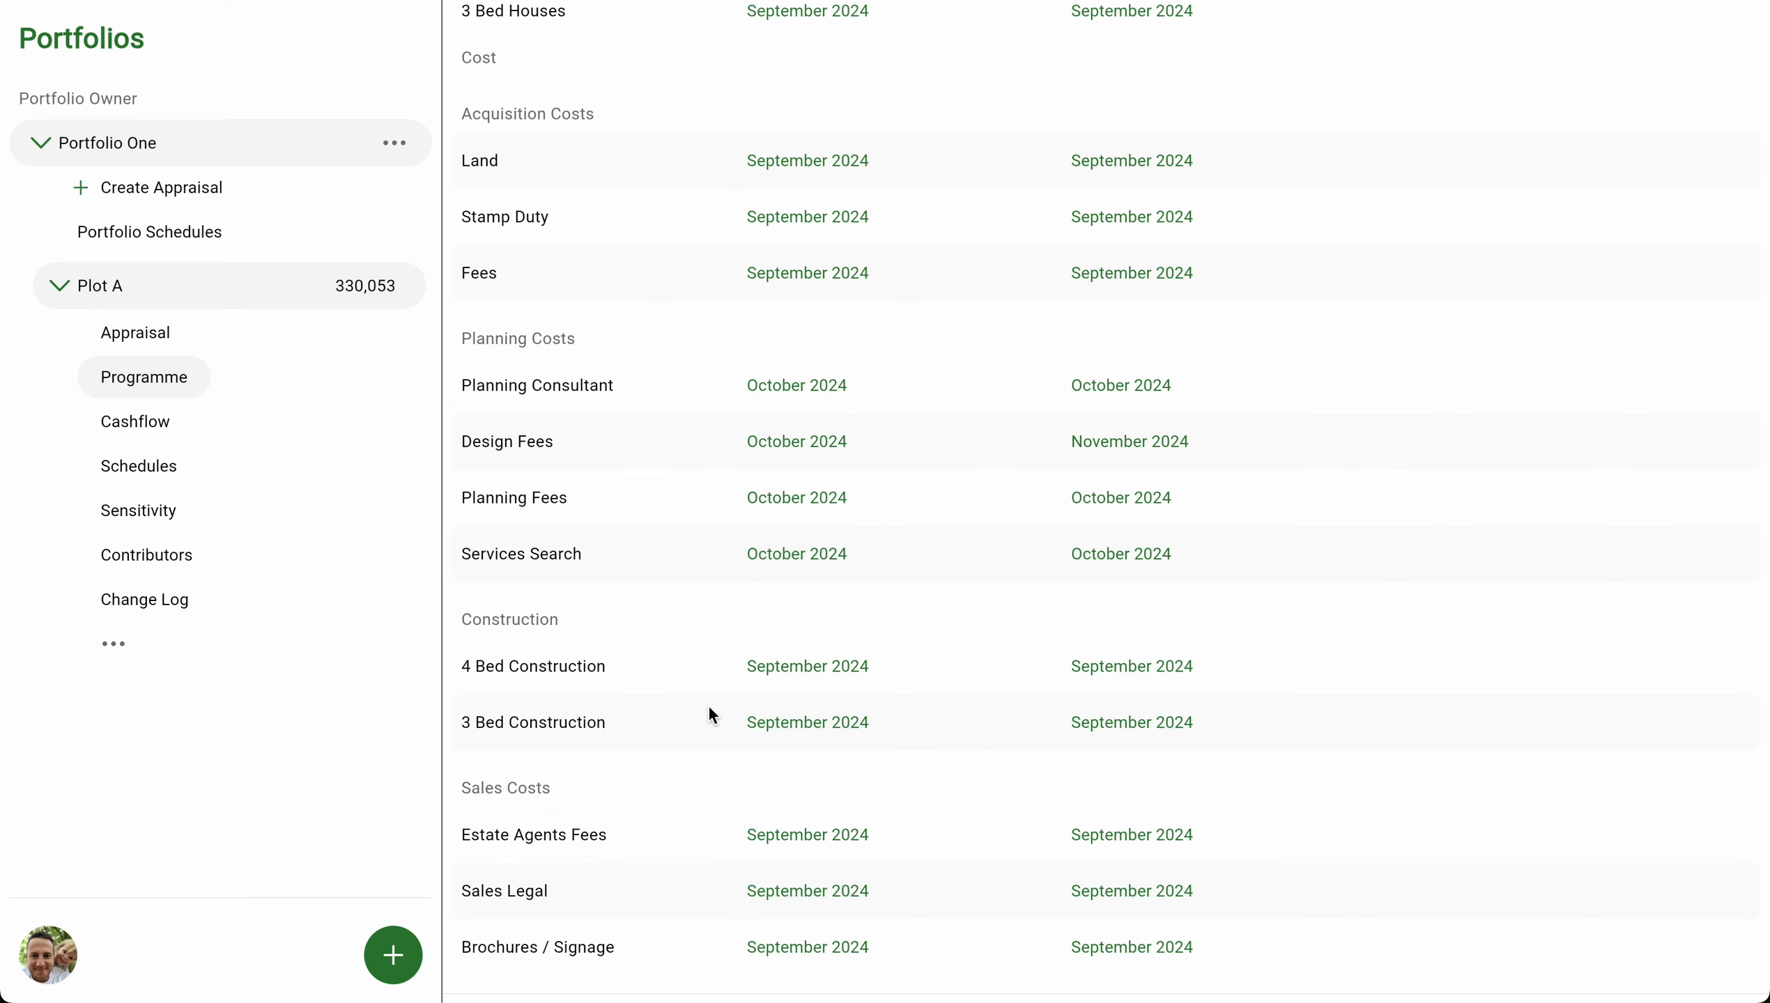
pyautogui.click(1127, 444)
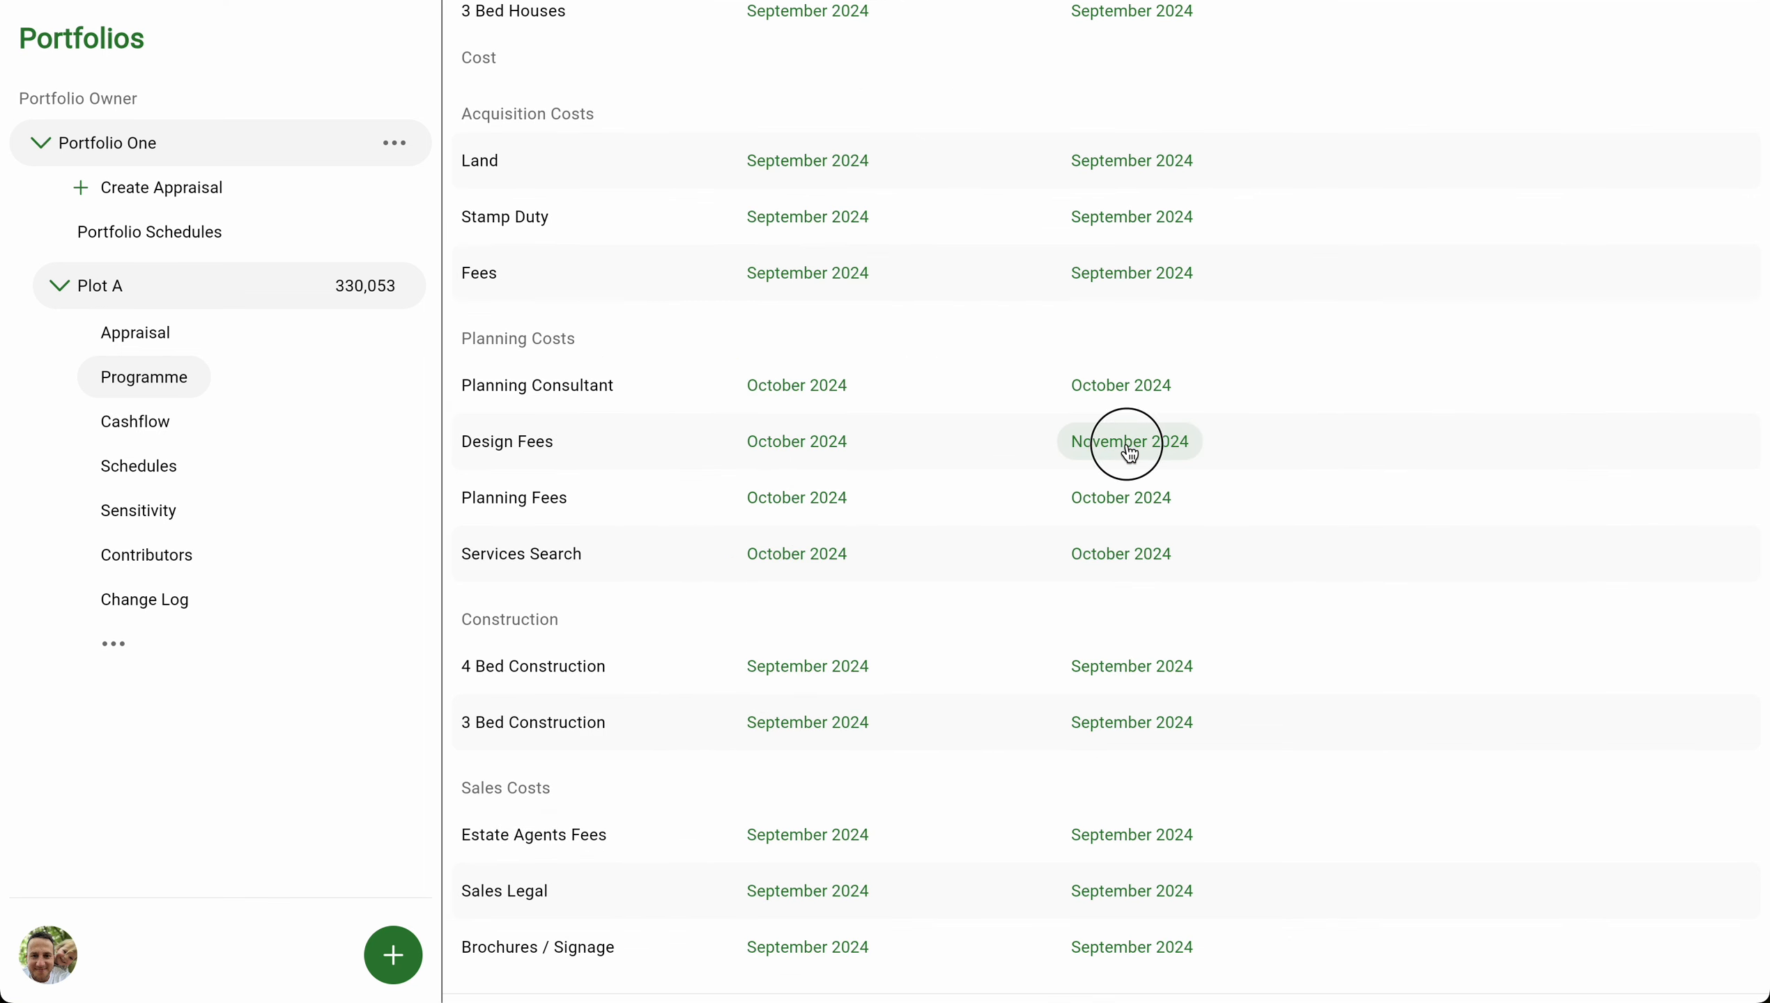
pyautogui.click(947, 776)
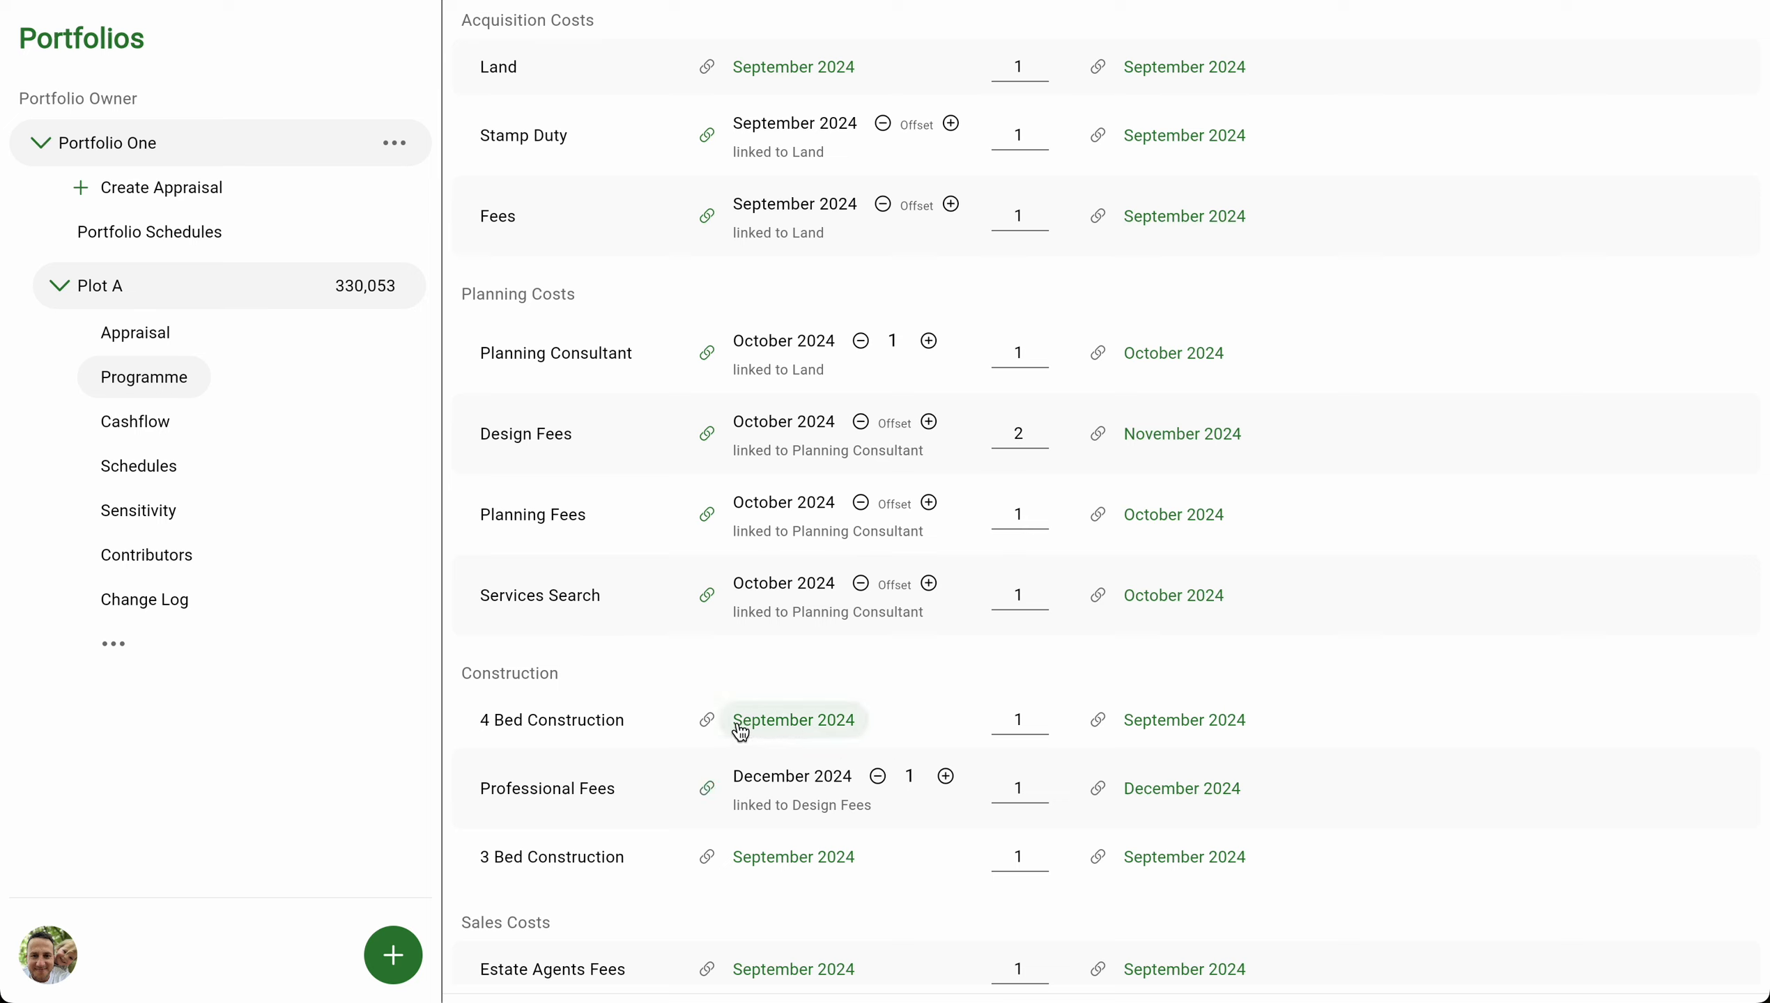
# Link 4 Bed Construction's start to Design Fees' end with an offset of 3 months, and 3 Bed Construction's start to 4 Bed Construction's start.
pyautogui.click(709, 722)
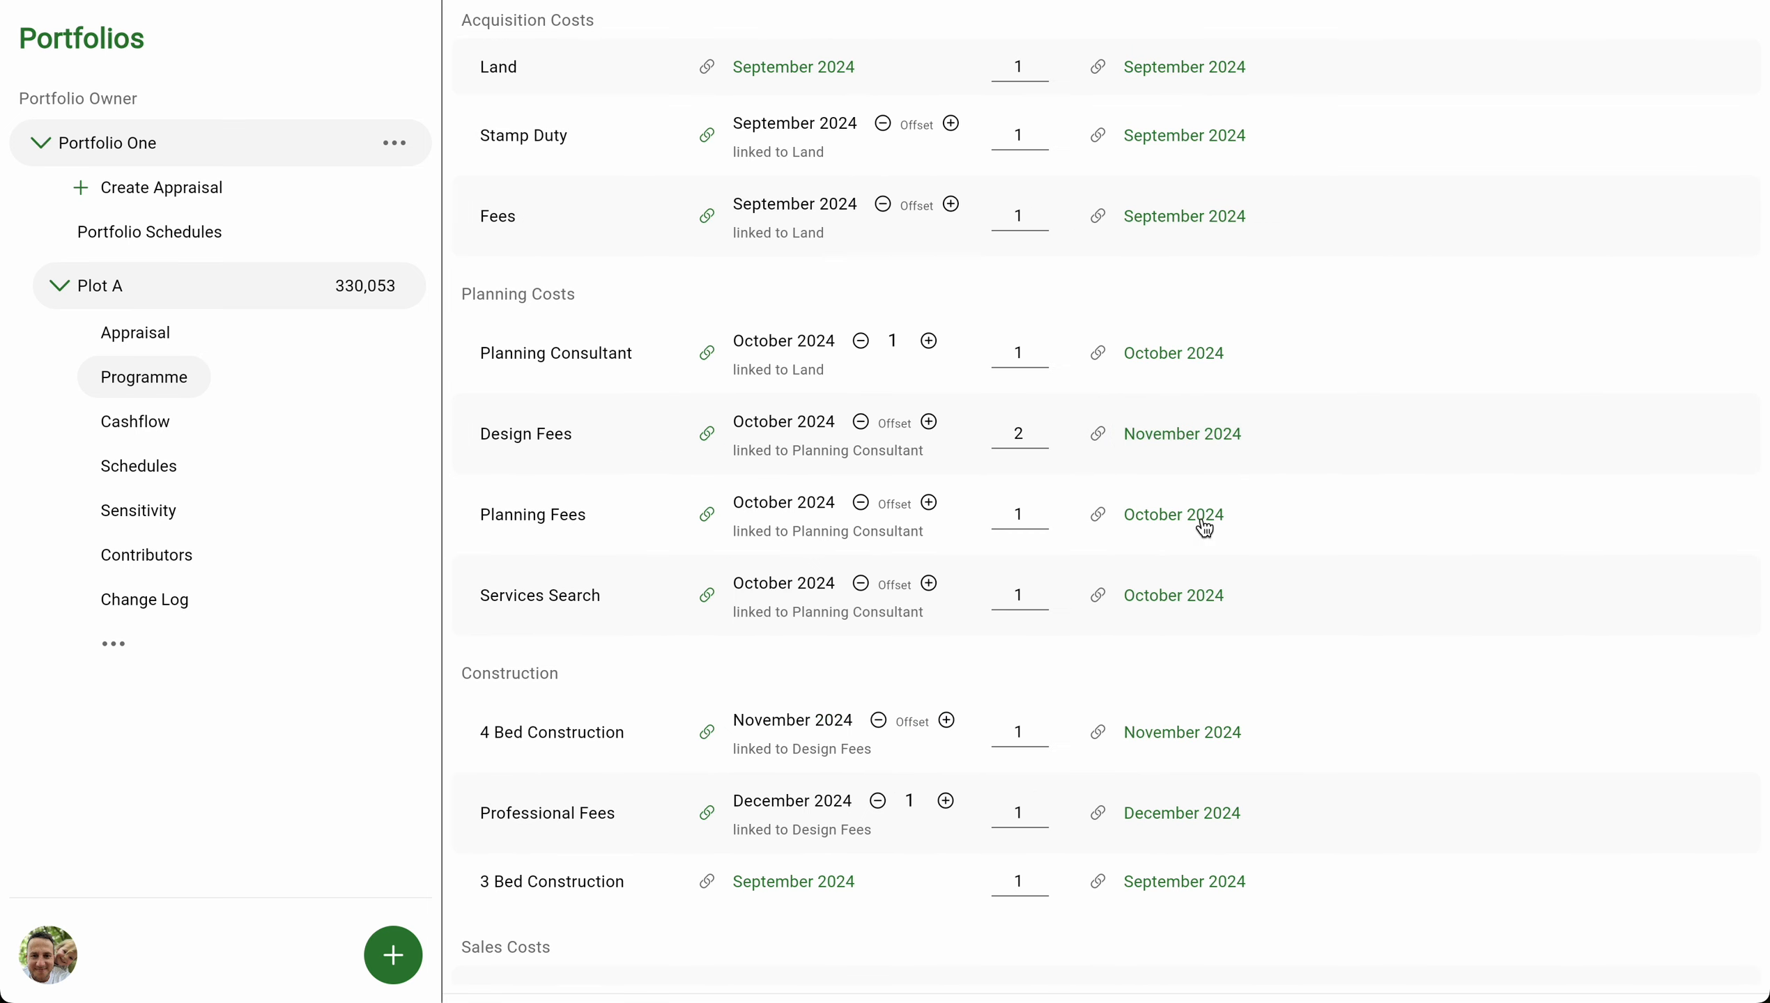
pyautogui.click(946, 723)
pyautogui.click(945, 722)
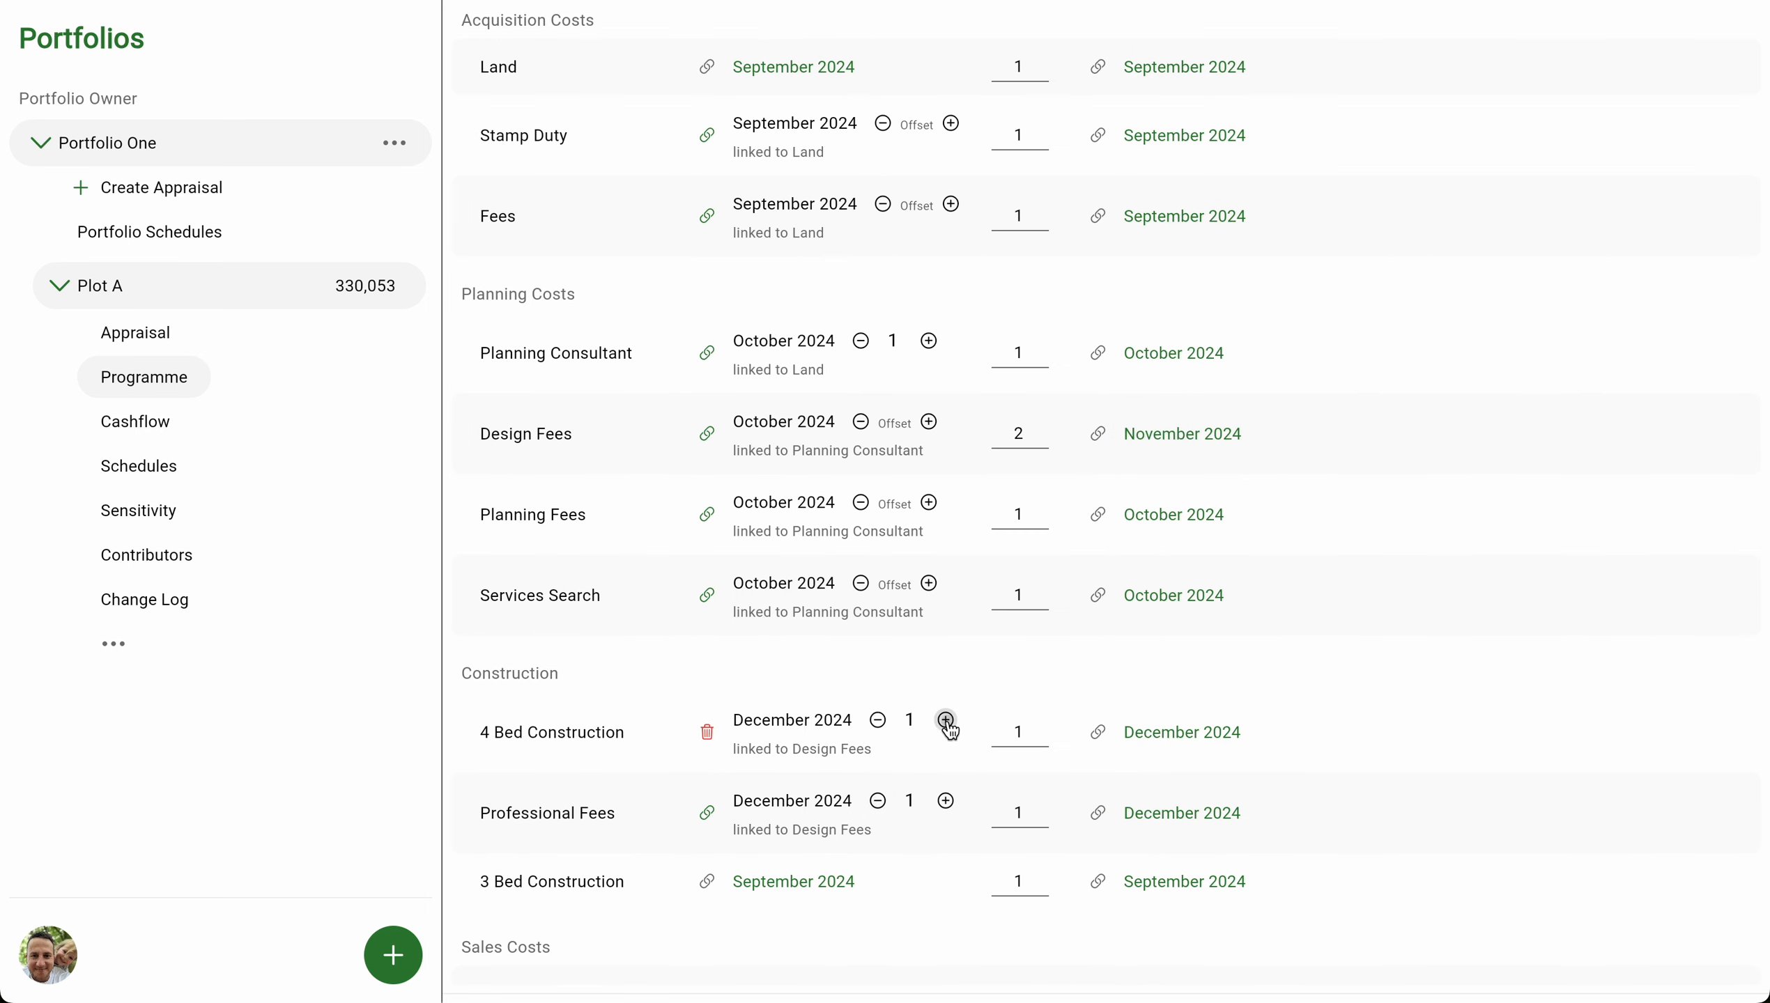
pyautogui.click(930, 723)
pyautogui.click(930, 722)
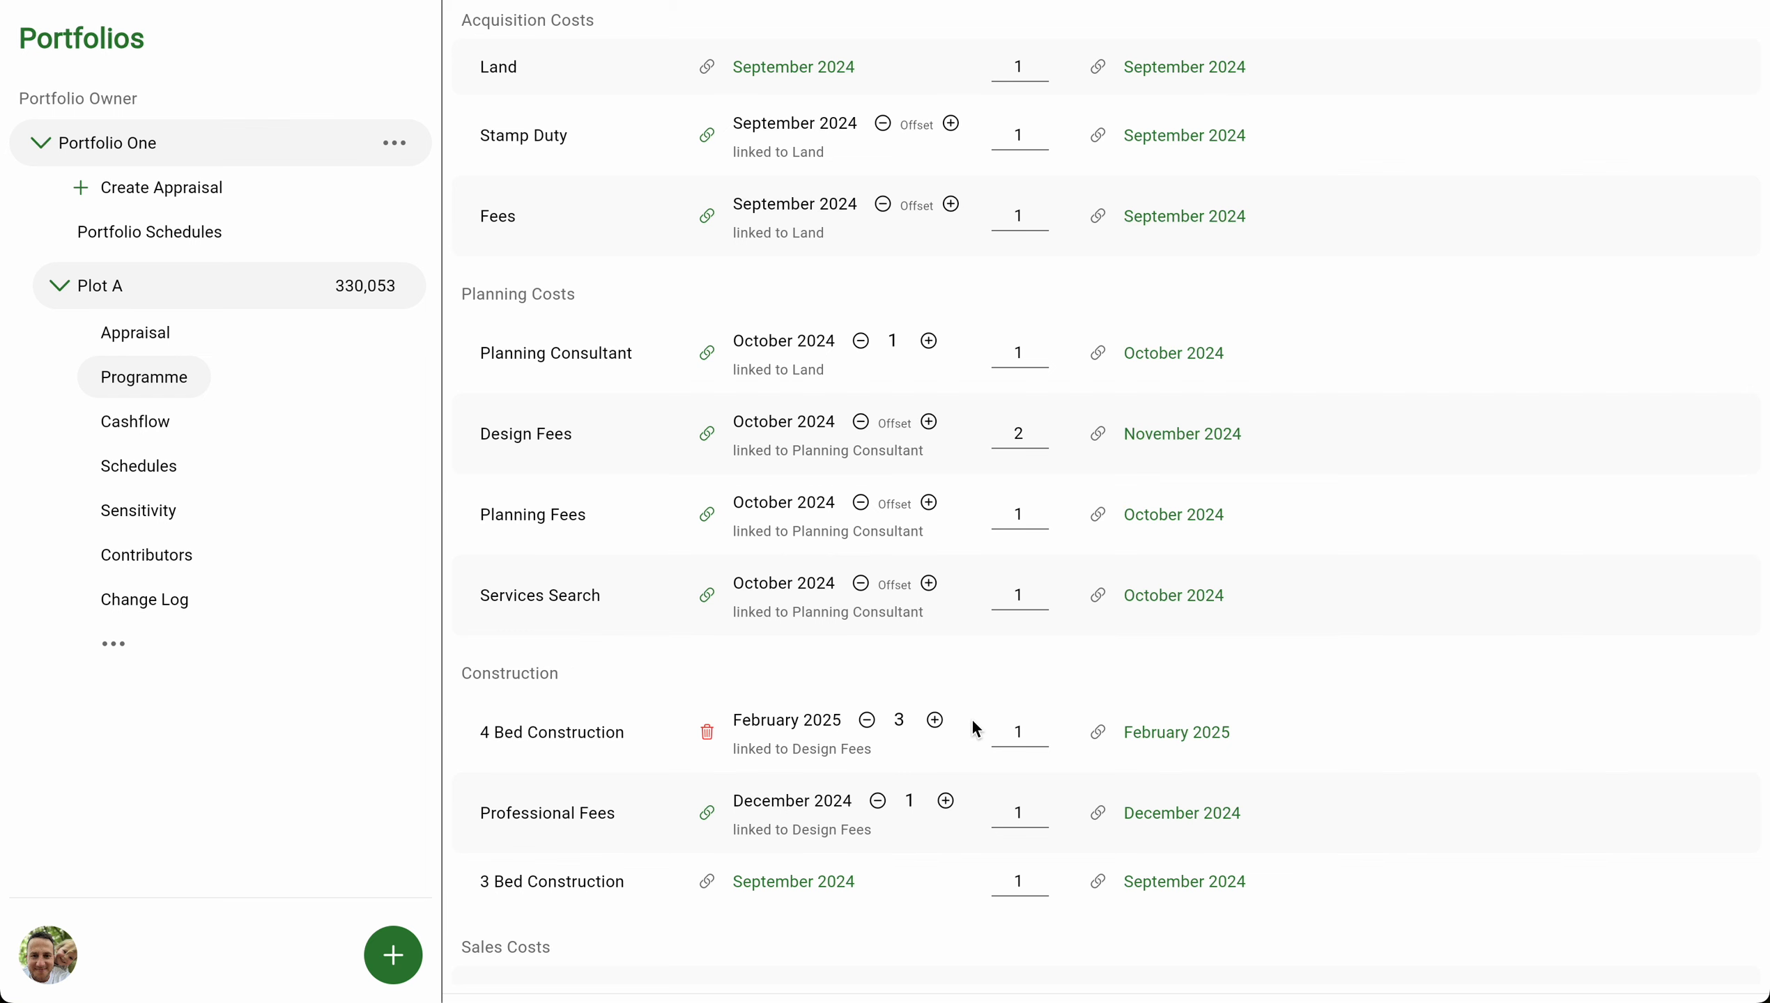
pyautogui.click(708, 883)
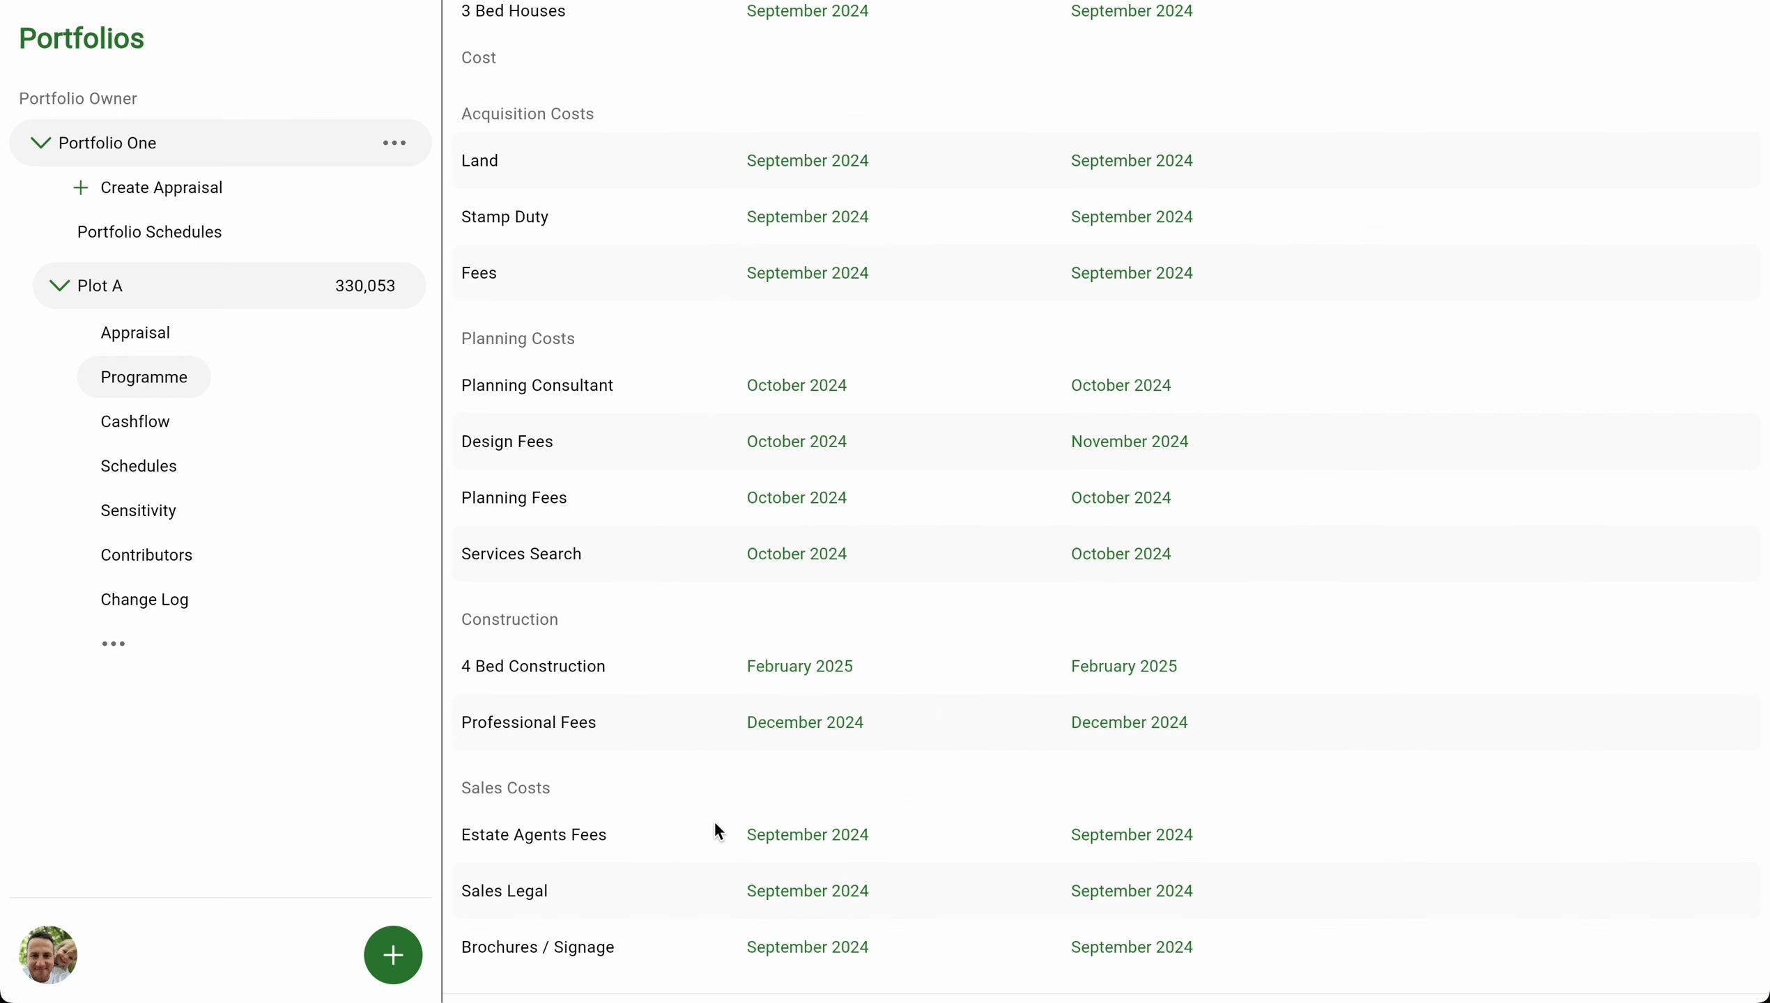
pyautogui.click(773, 671)
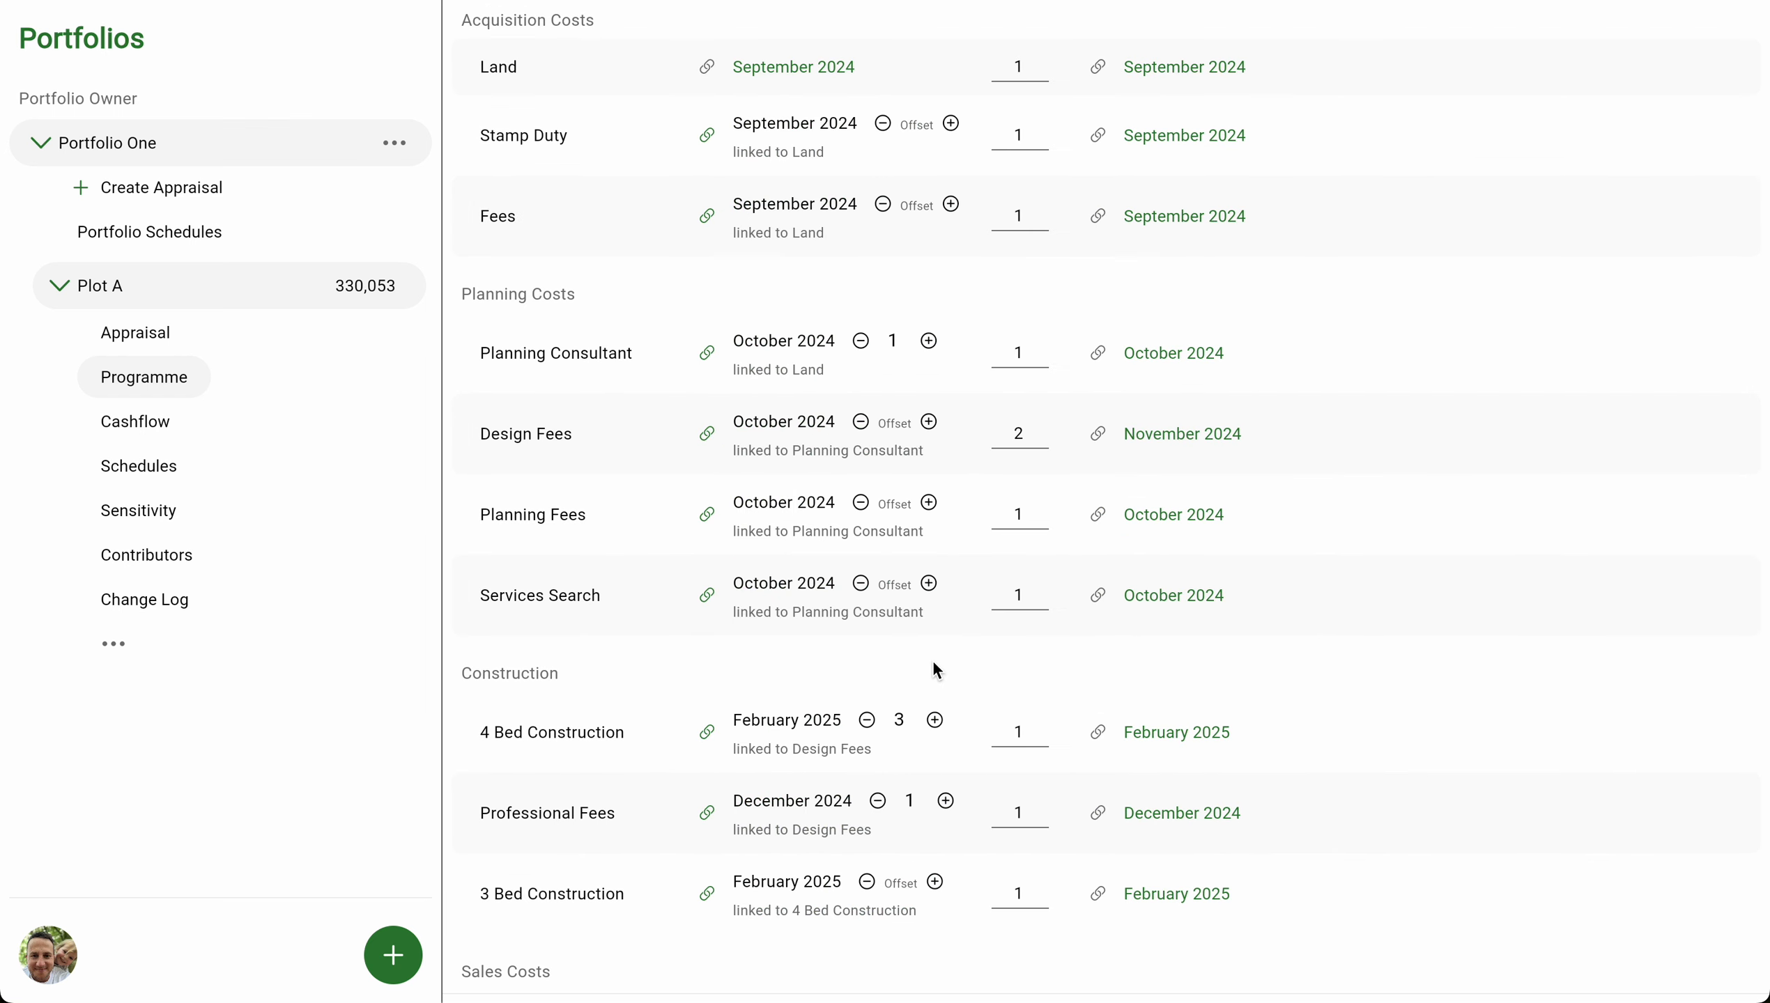
# Set the durations of 4 Bed Construction and 3 Bed Construction to 12 months each.
pyautogui.click(1032, 736)
pyautogui.write('2')
pyautogui.click(1037, 892)
pyautogui.write('2')
pyautogui.click(1315, 860)
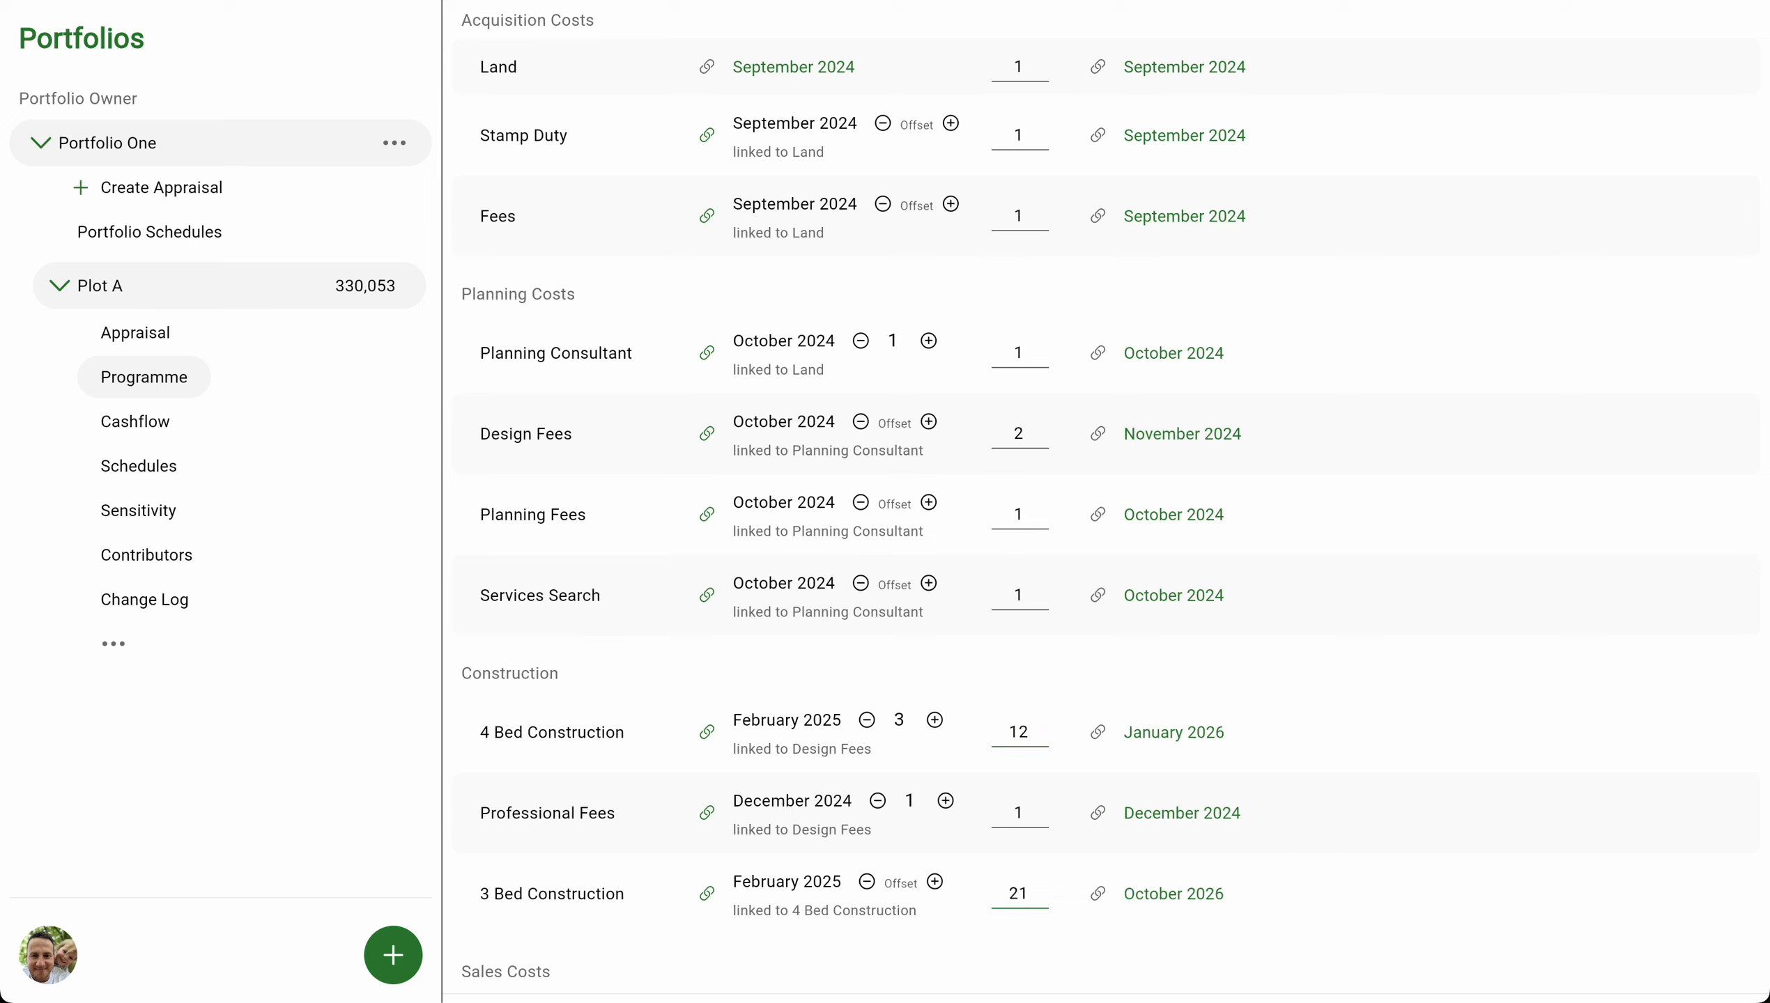
pyautogui.click(1035, 894)
pyautogui.press('BackSpace')
pyautogui.press('BackSpace')
pyautogui.write('12')
pyautogui.press('Return')
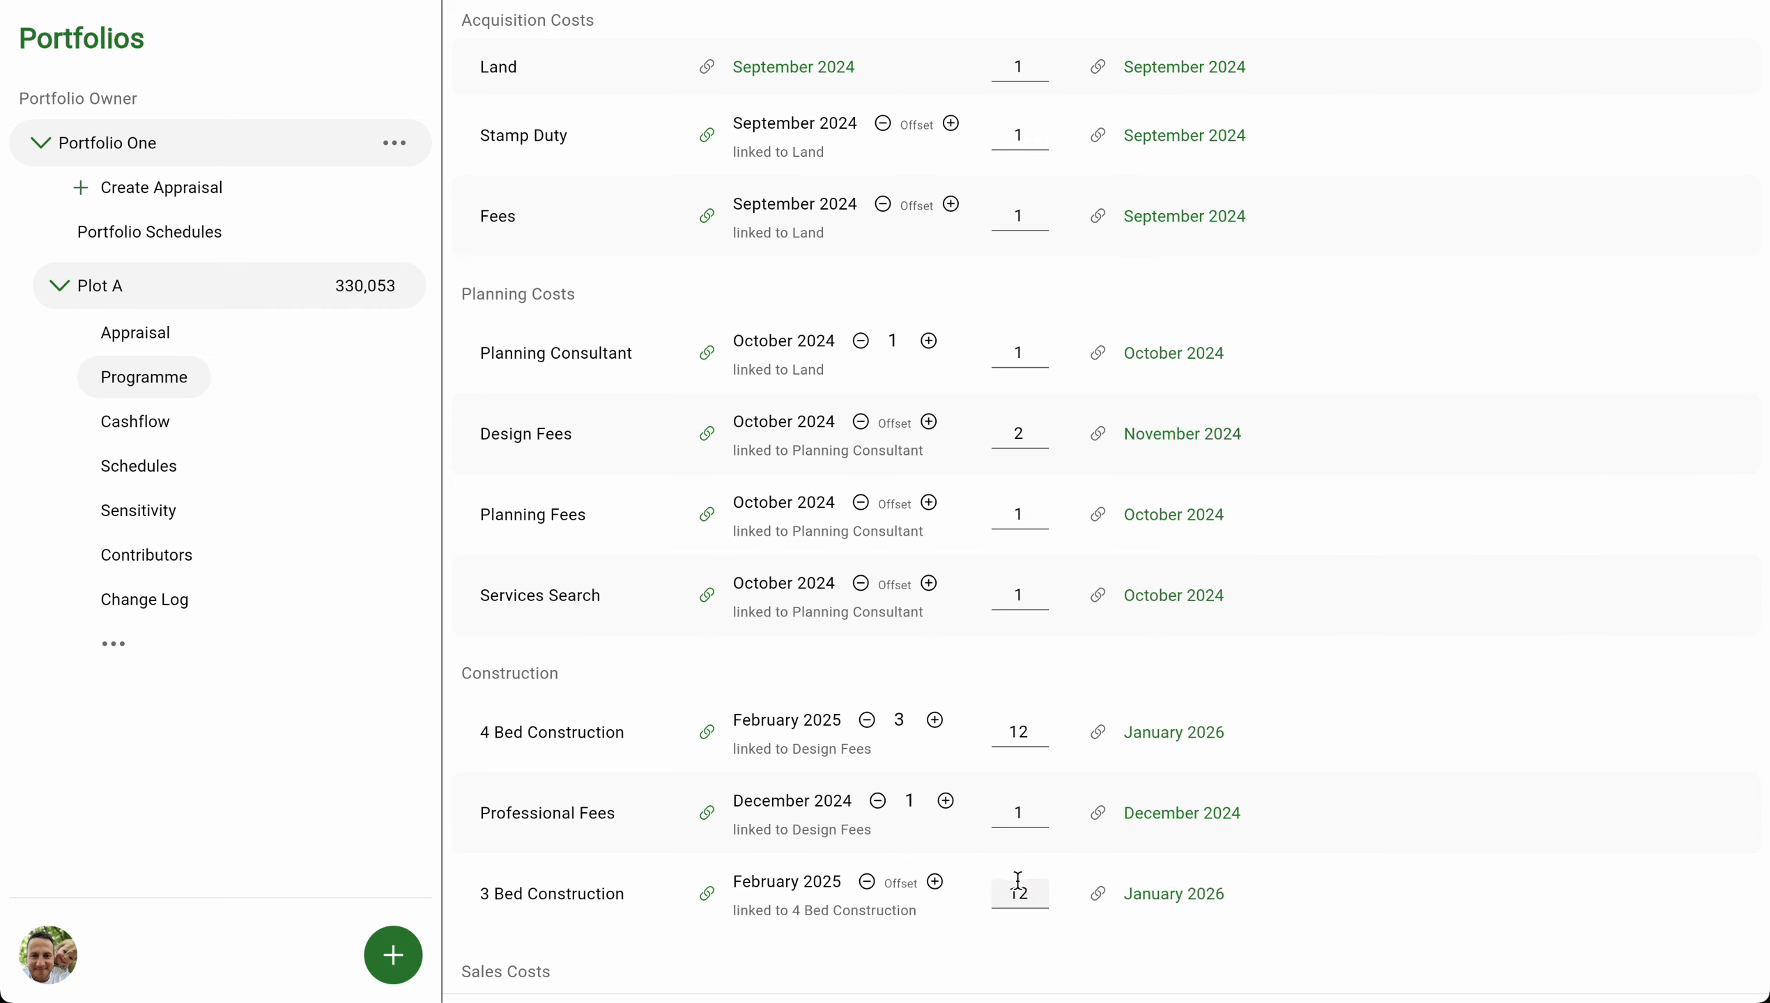
# Link the end date of Professional Fees to the end date of 4 Bed Construction.
pyautogui.click(1100, 814)
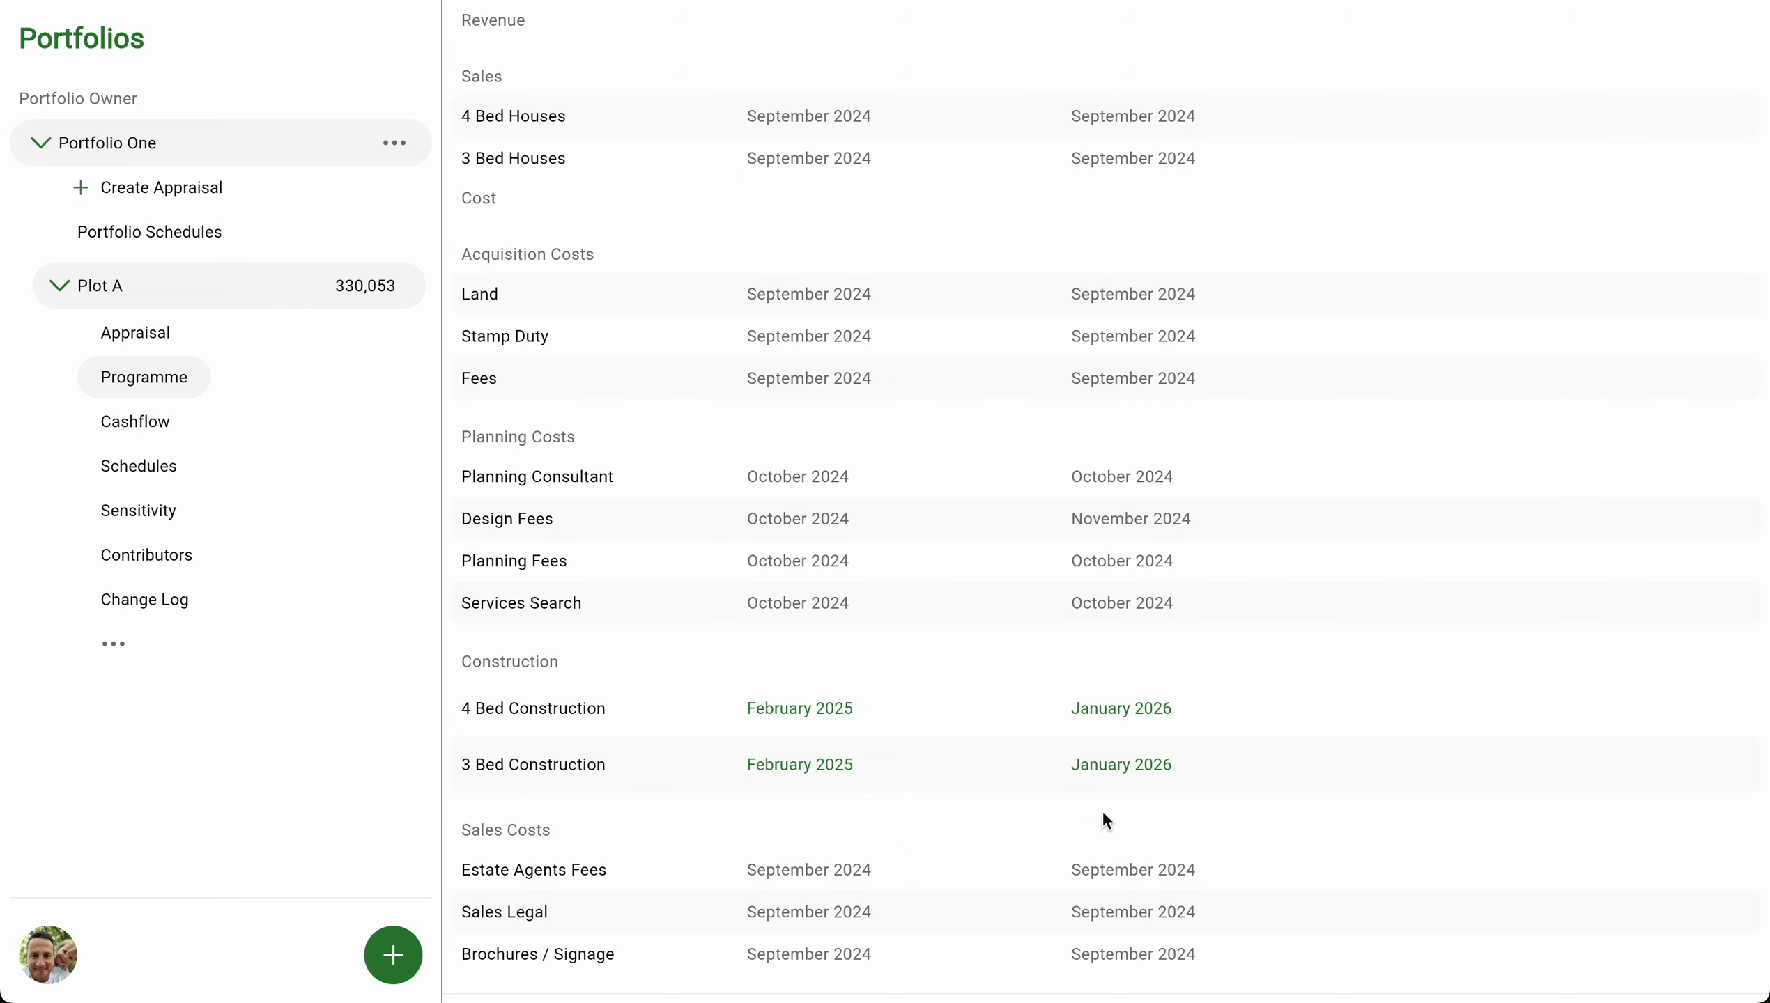
pyautogui.click(1120, 712)
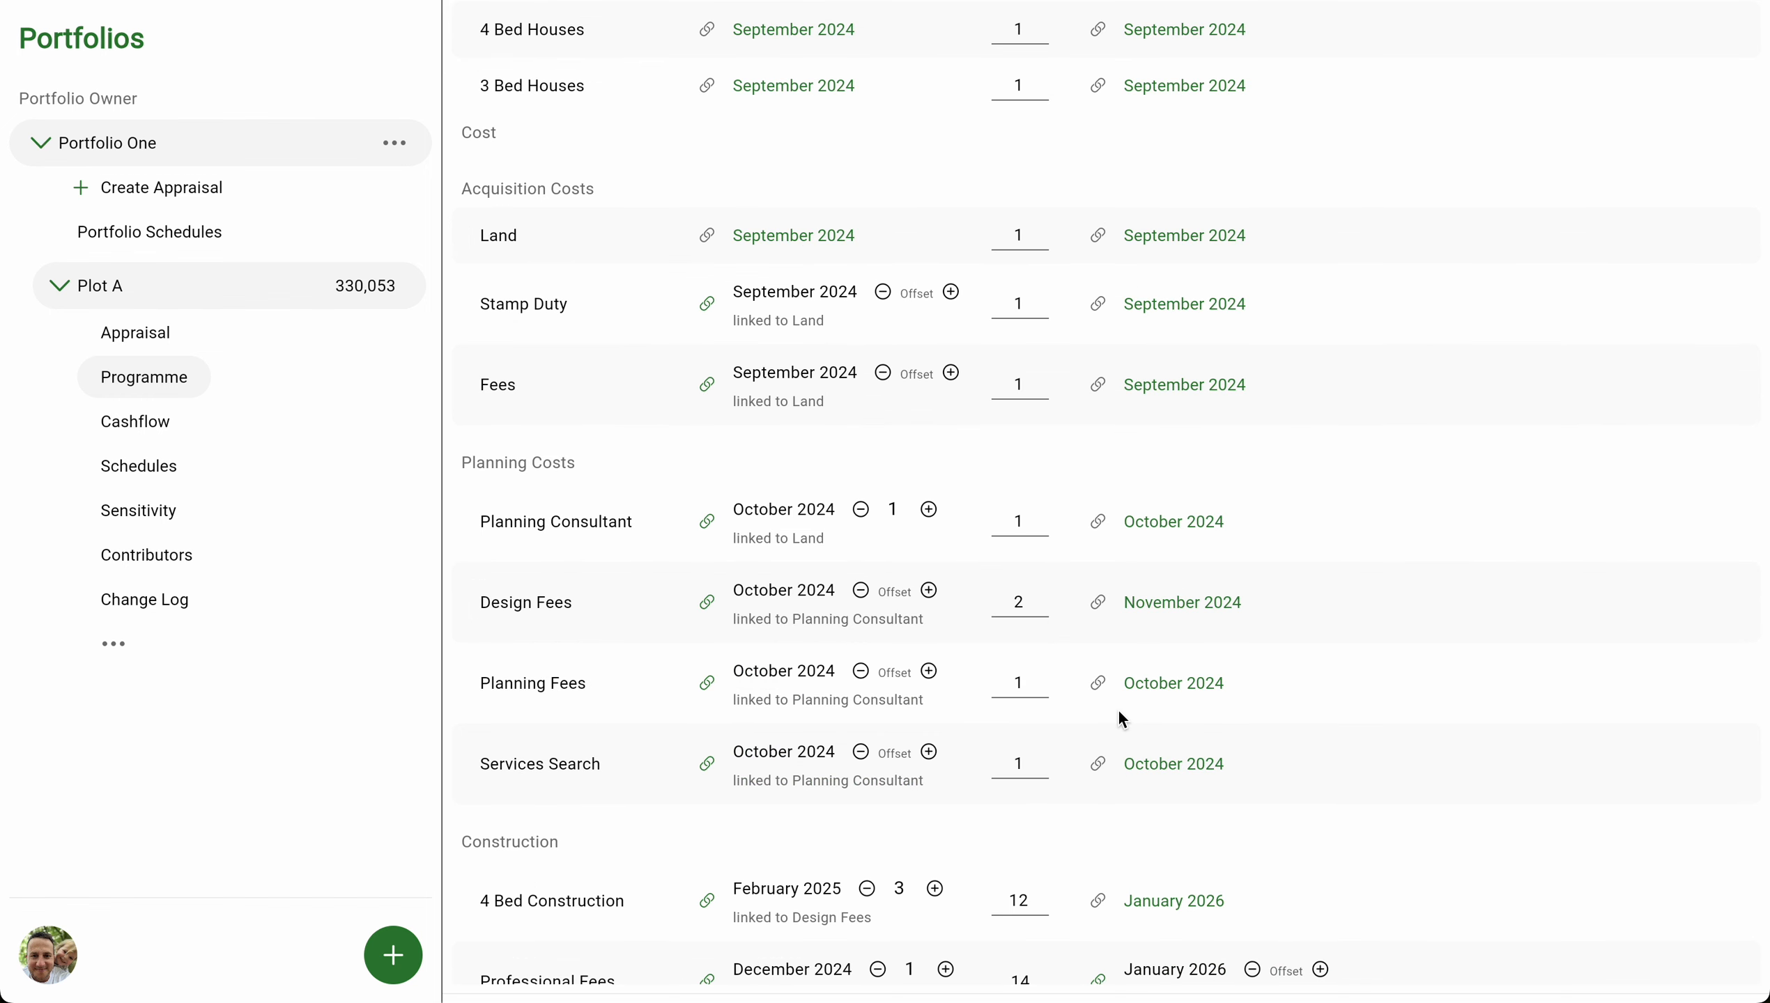
# Link the start and end dates of Estate Agents Fees to the start and end dates of 4 Bed Houses.
pyautogui.scroll(-4, 1202, 716)
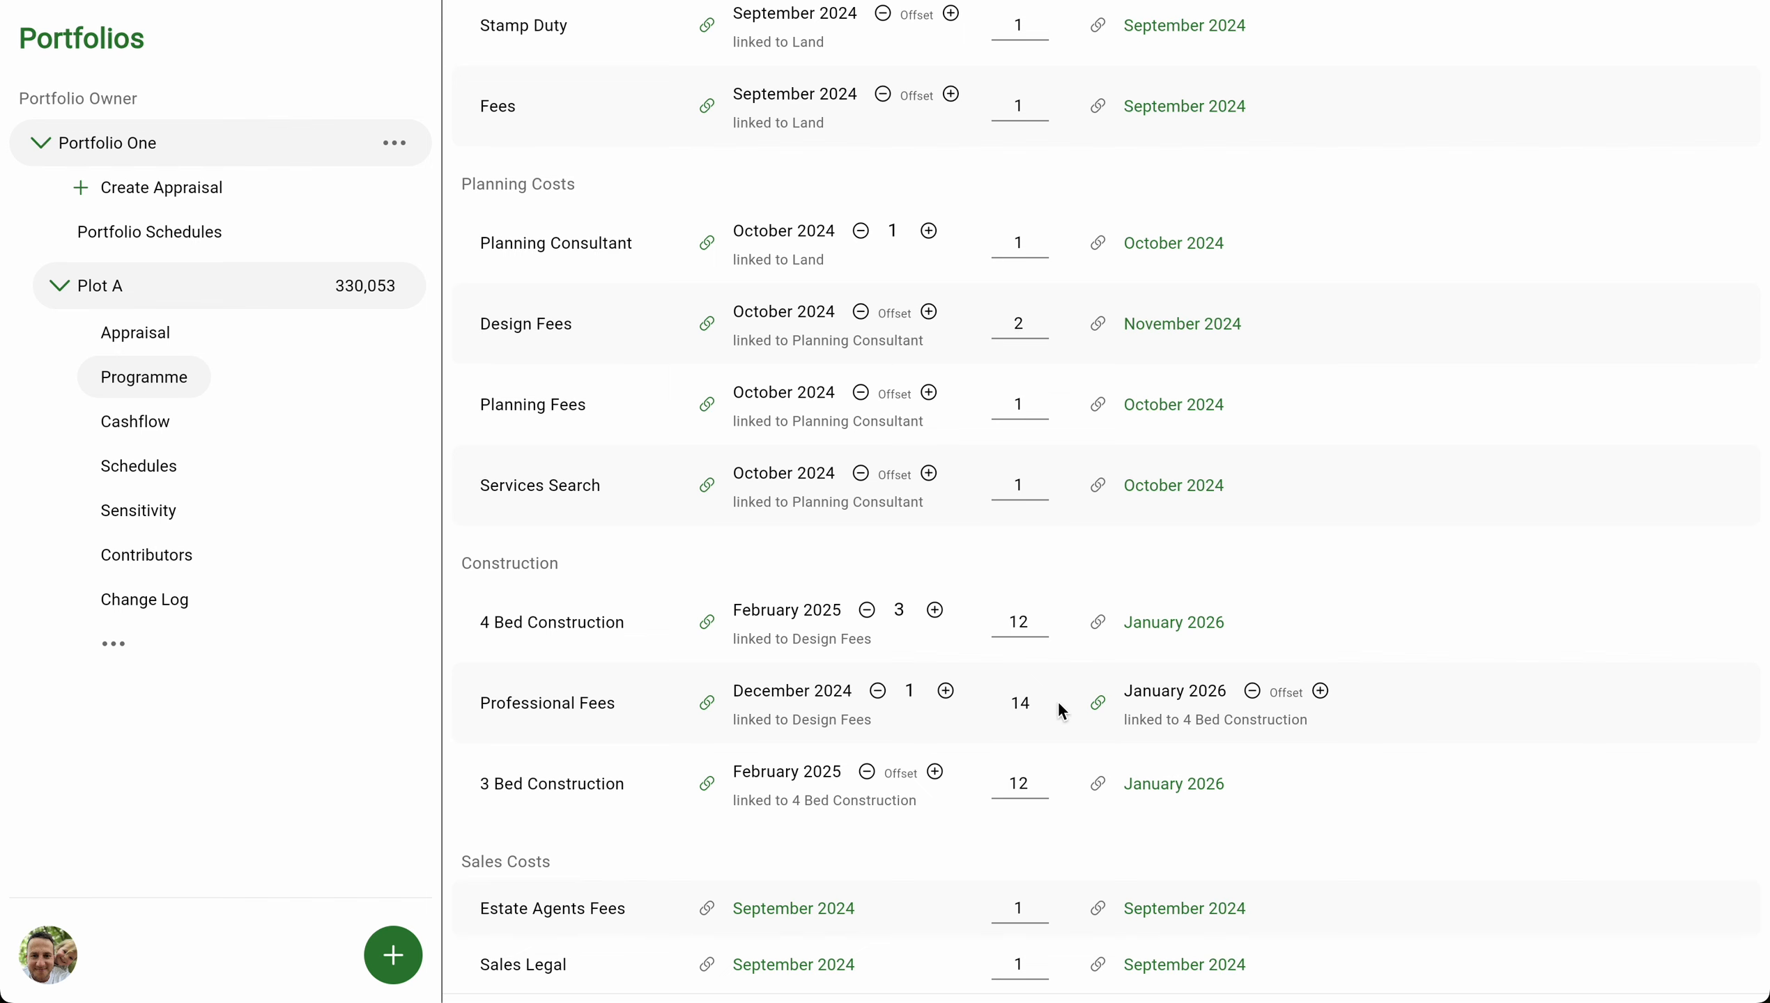
pyautogui.scroll(-3, 1059, 703)
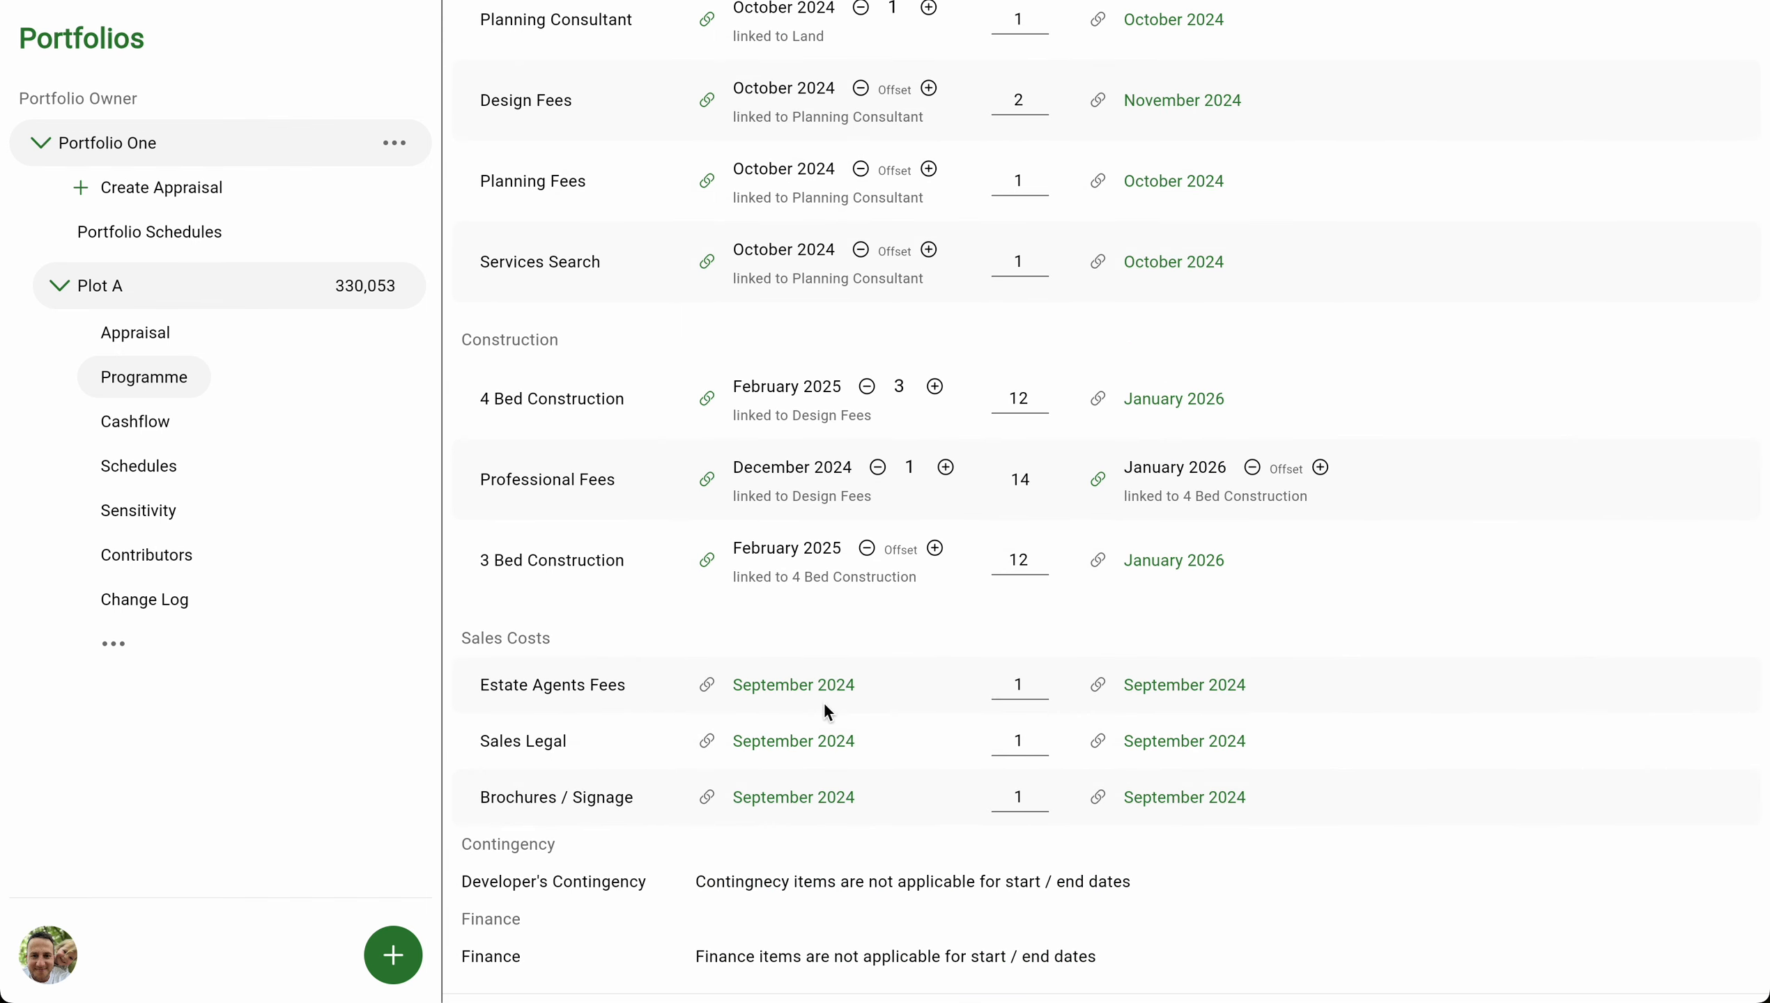
pyautogui.click(707, 686)
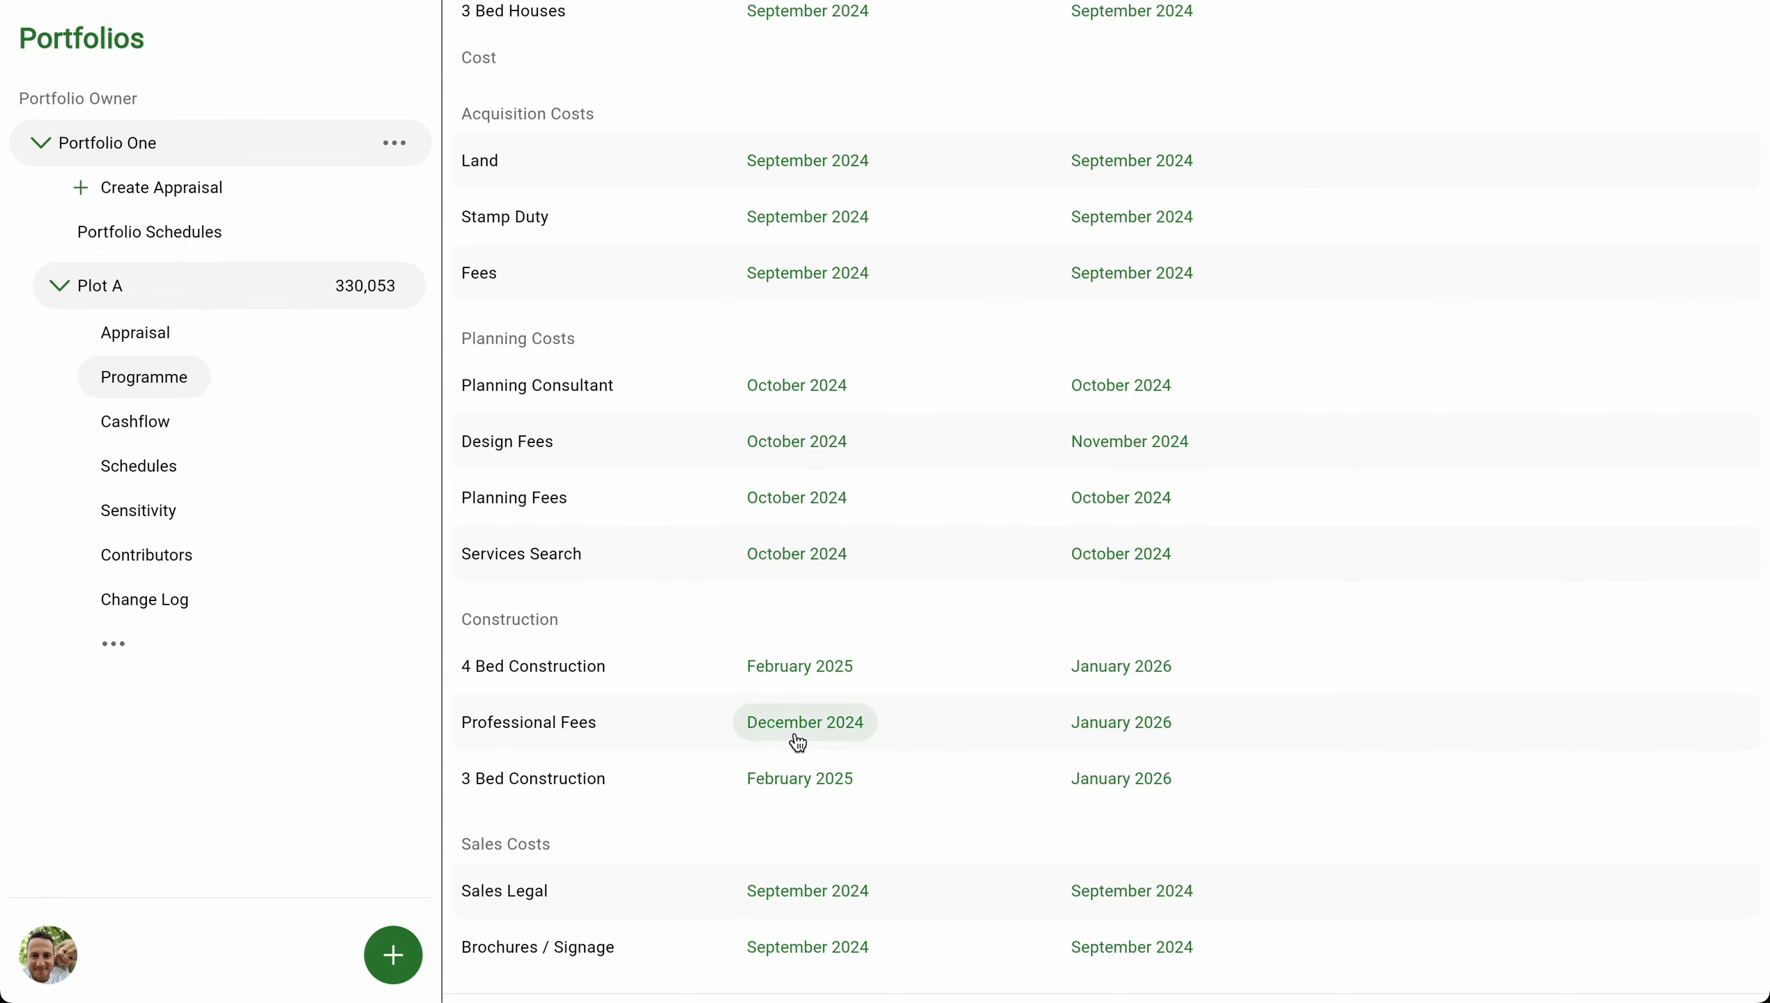
pyautogui.click(780, 309)
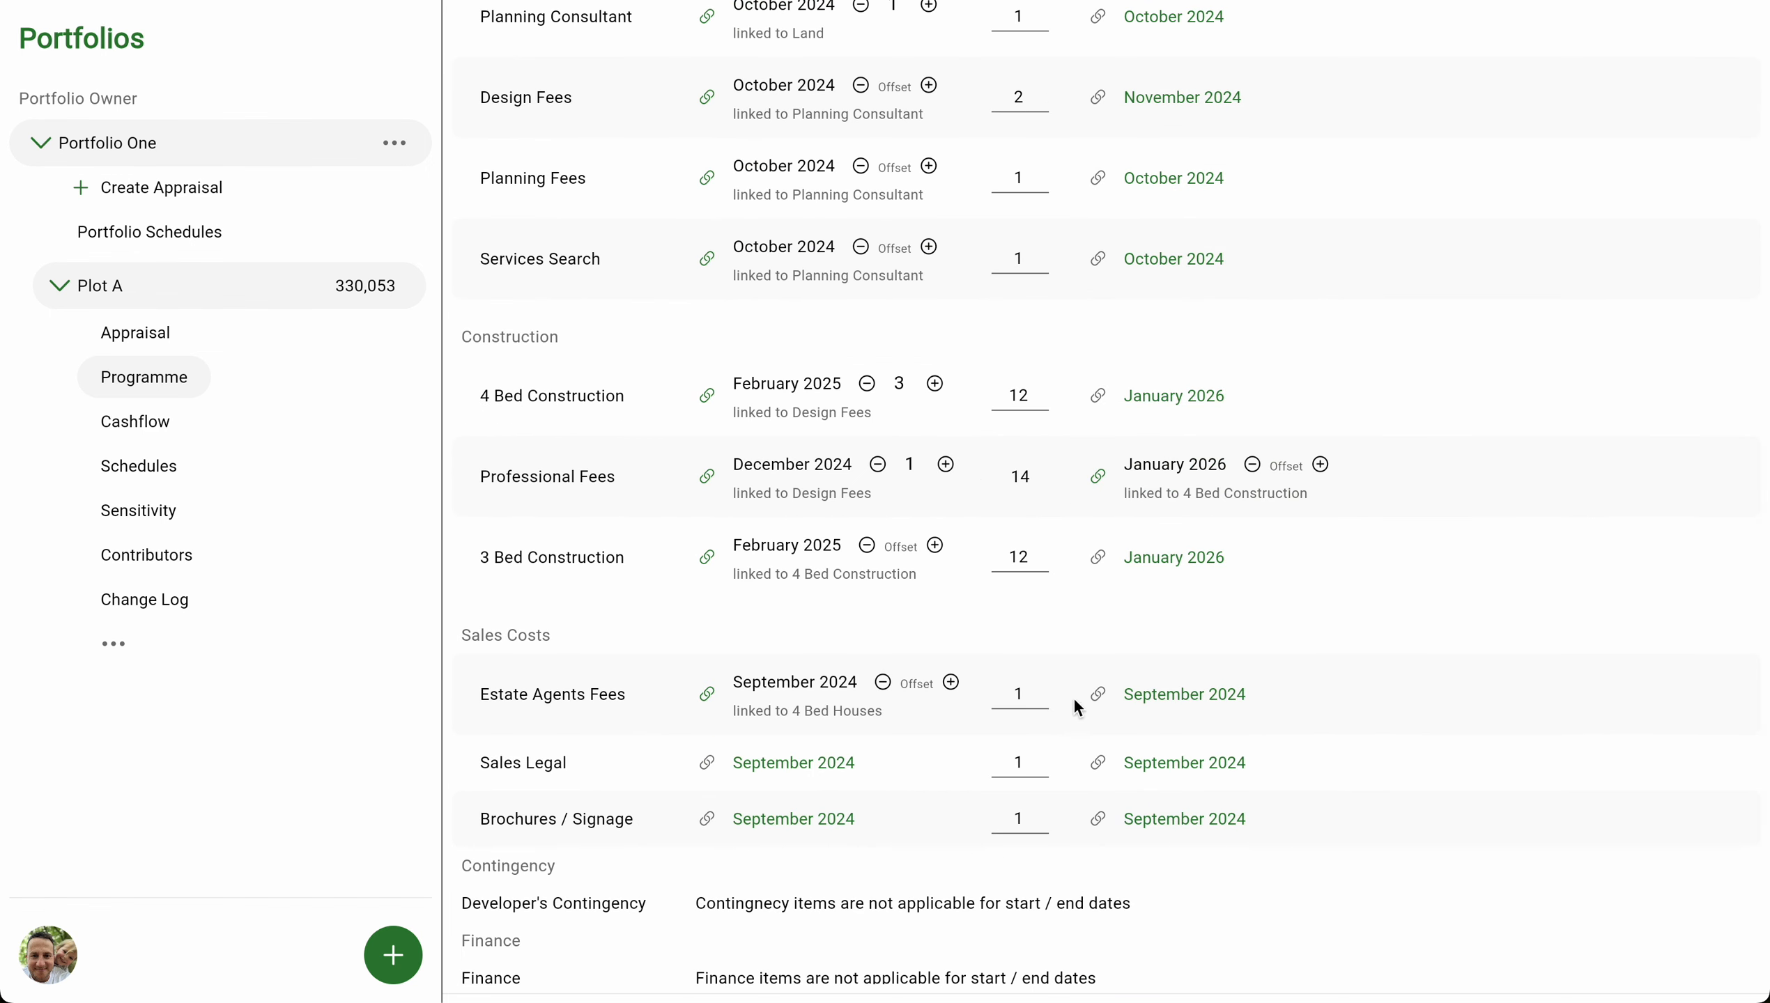
pyautogui.click(1098, 696)
pyautogui.scroll(3, 1084, 325)
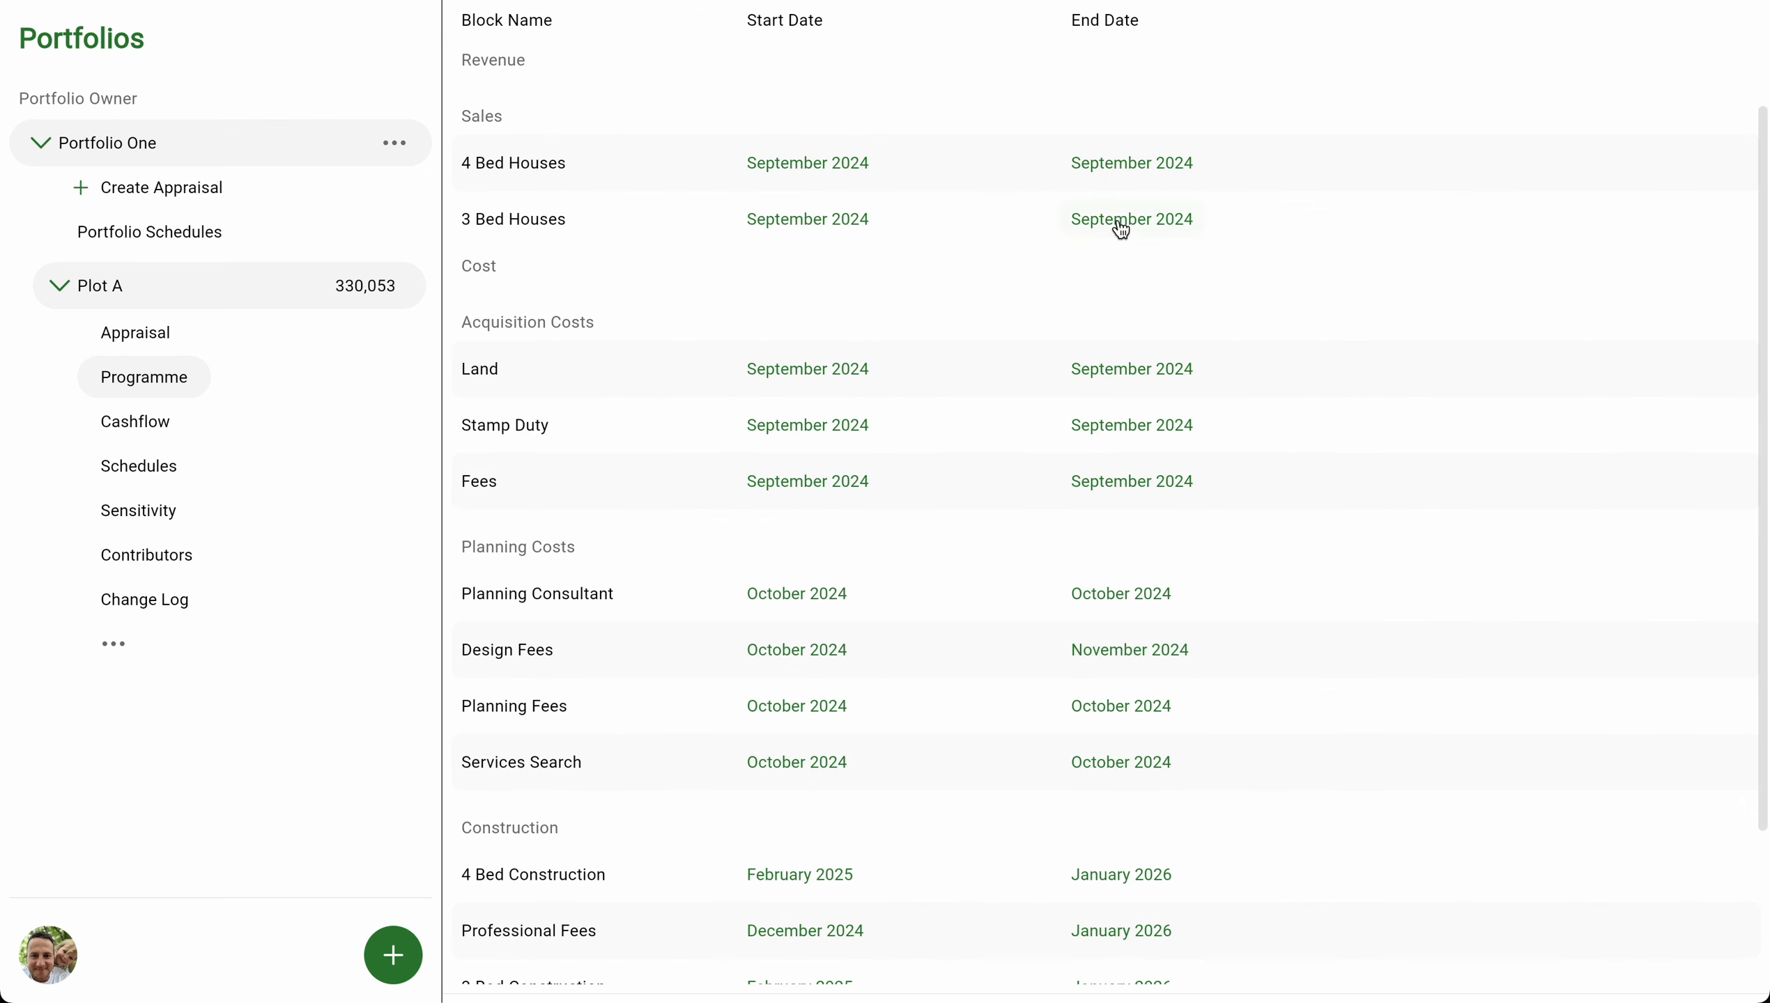
pyautogui.click(1117, 174)
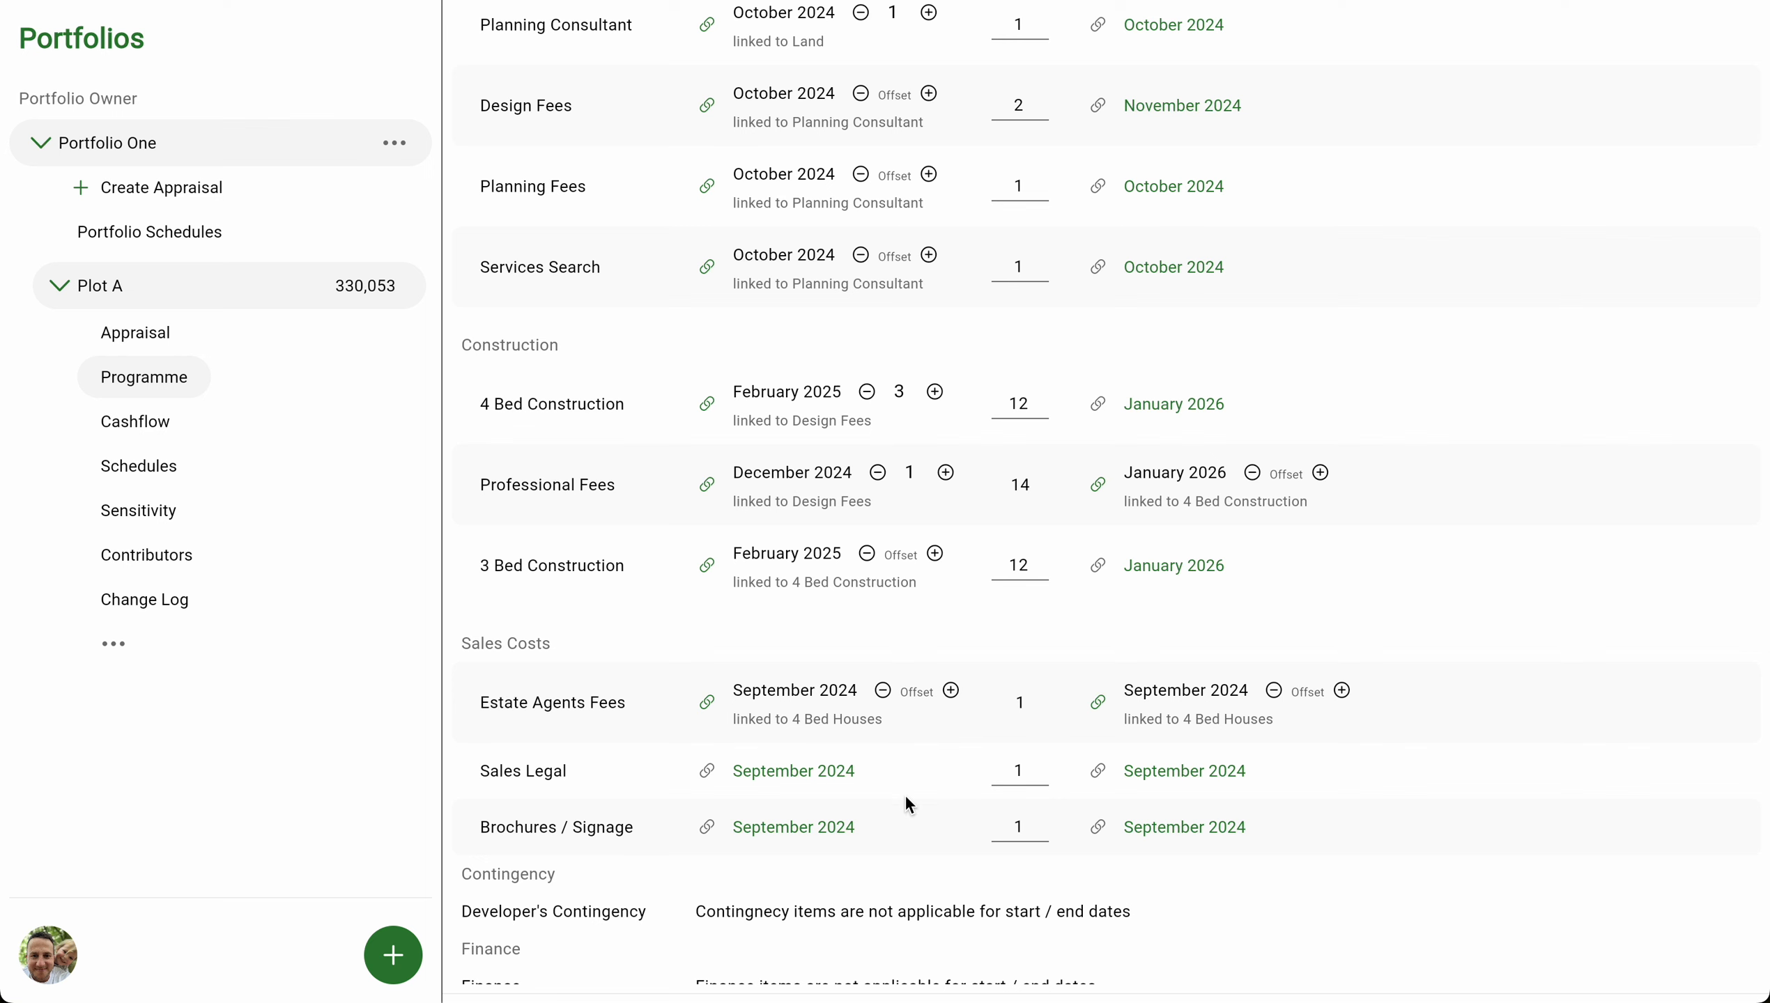
# Link the start and end dates of Sales Legal to the start and end dates of Estate Agents Fees.
pyautogui.click(707, 772)
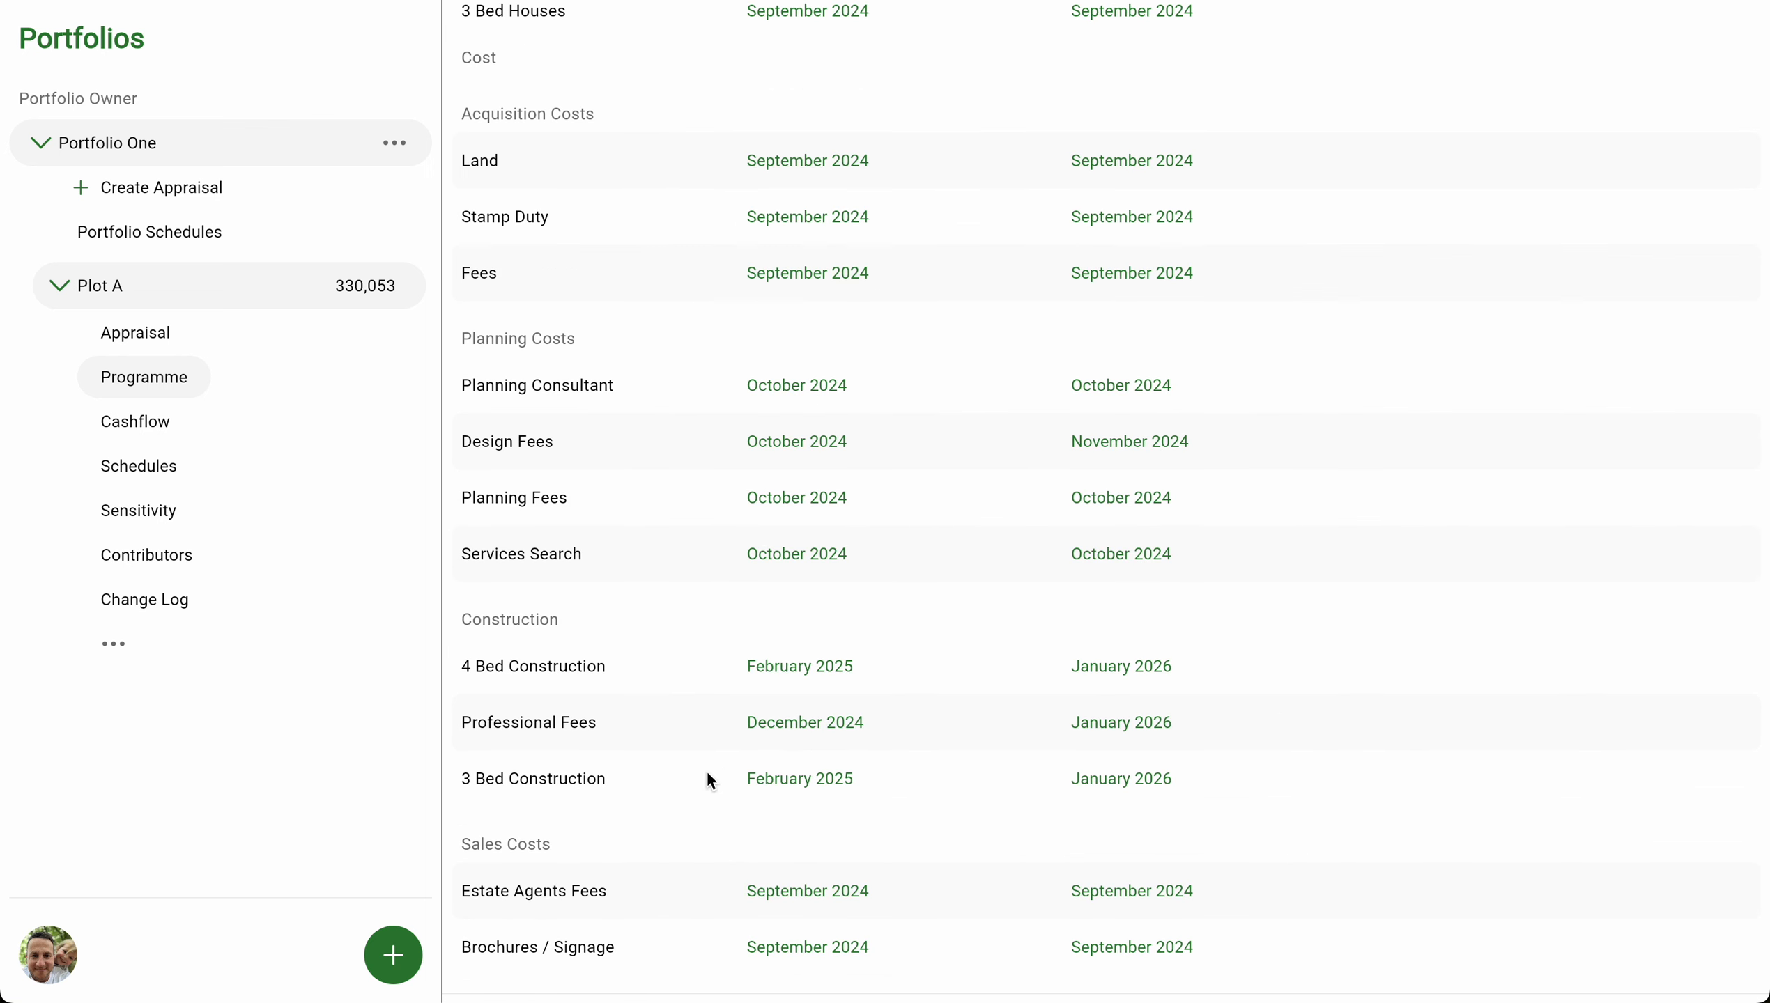
pyautogui.click(814, 892)
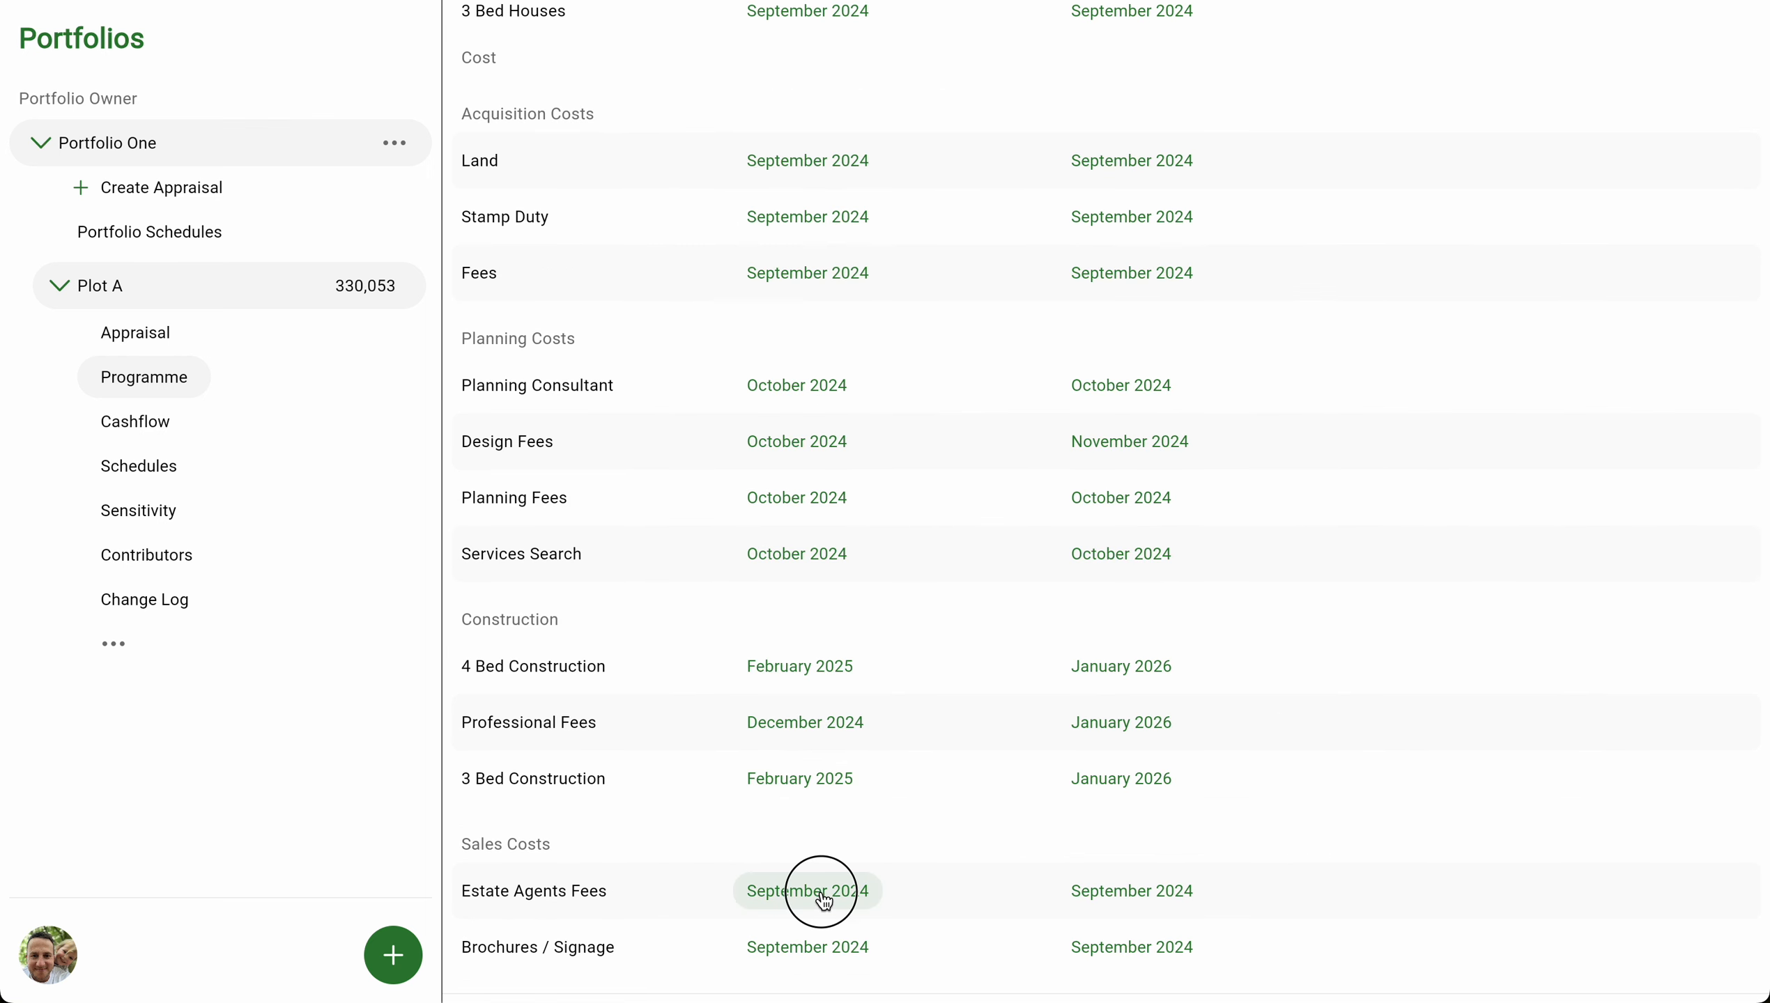
pyautogui.scroll(-5, 1099, 840)
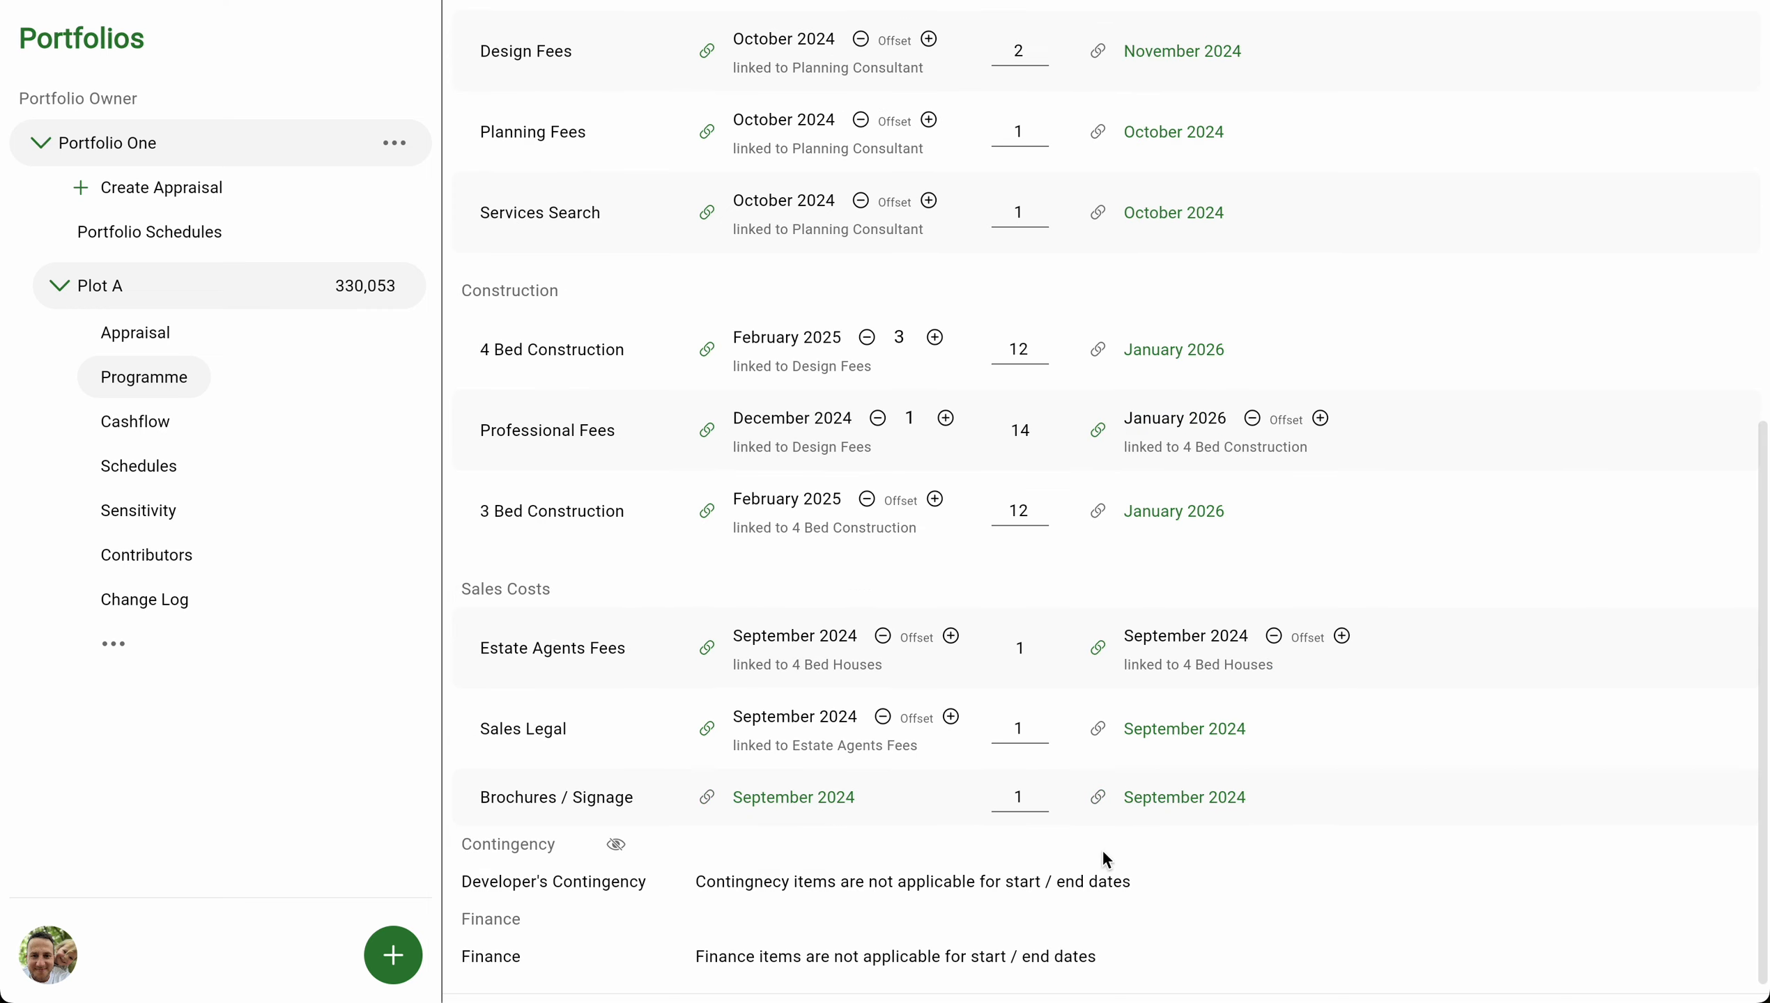
pyautogui.click(1098, 729)
pyautogui.click(1132, 891)
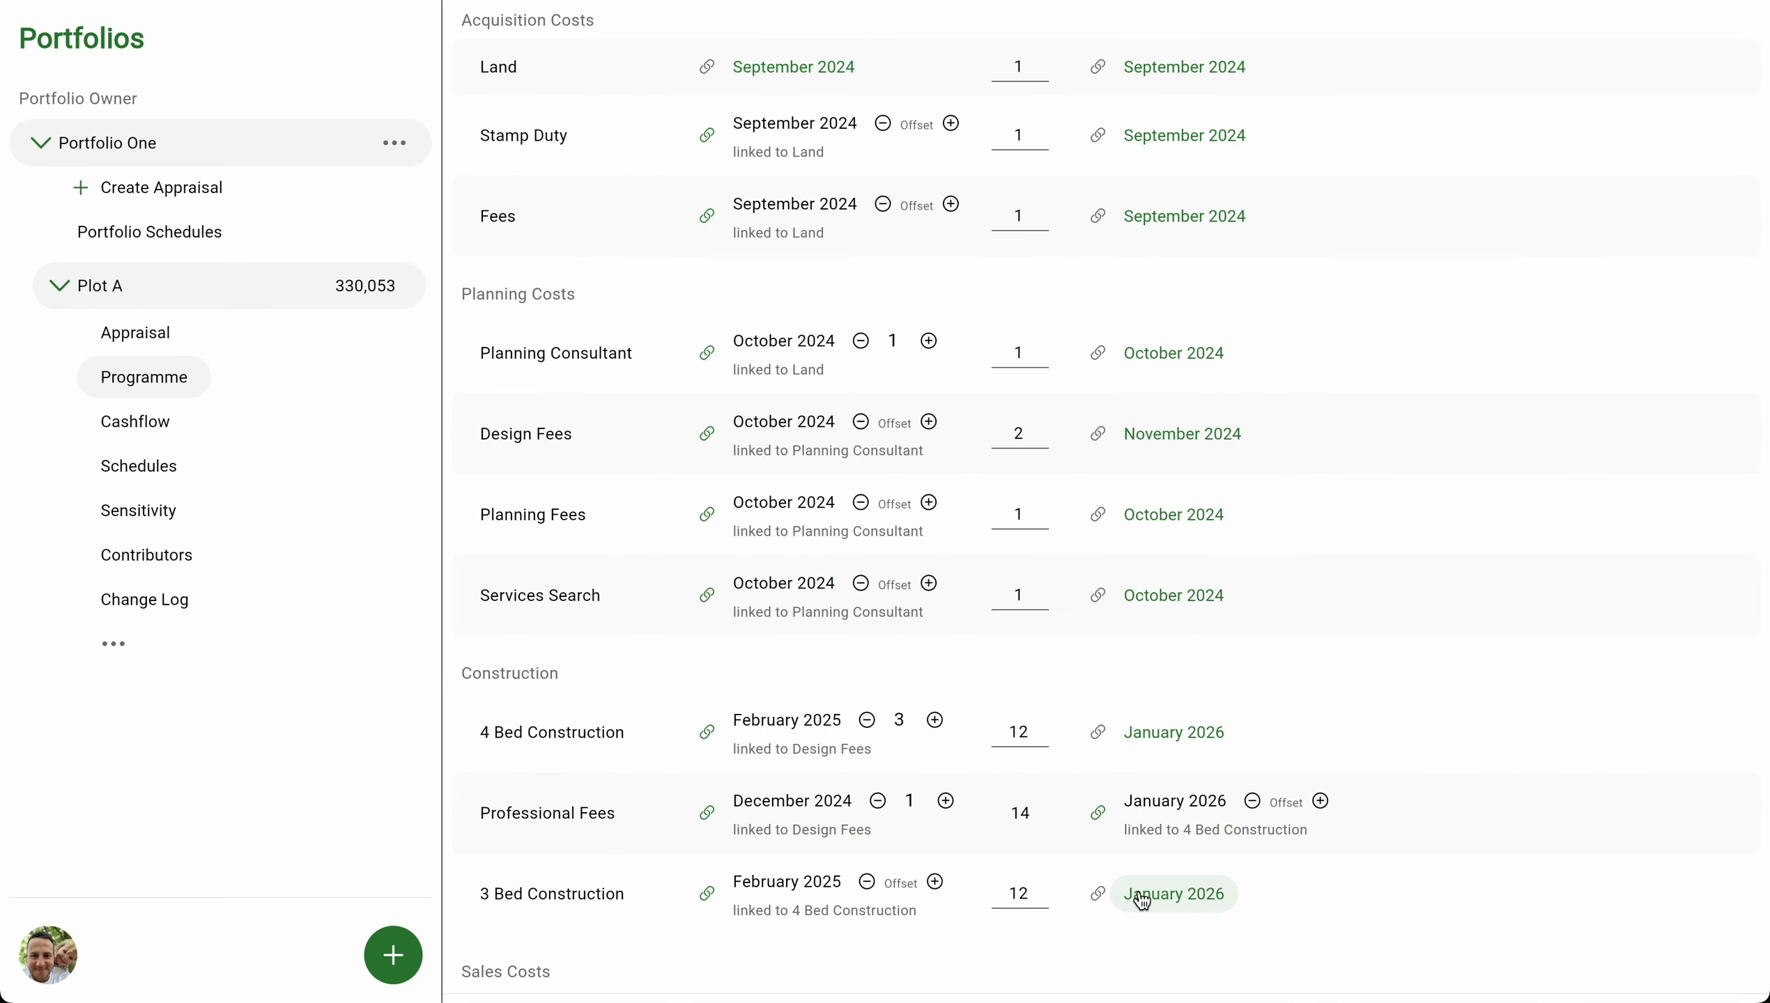
# Link the start date of Brochures / Signage to the start date of 4 Bed Construction.
pyautogui.scroll(-5, 1165, 846)
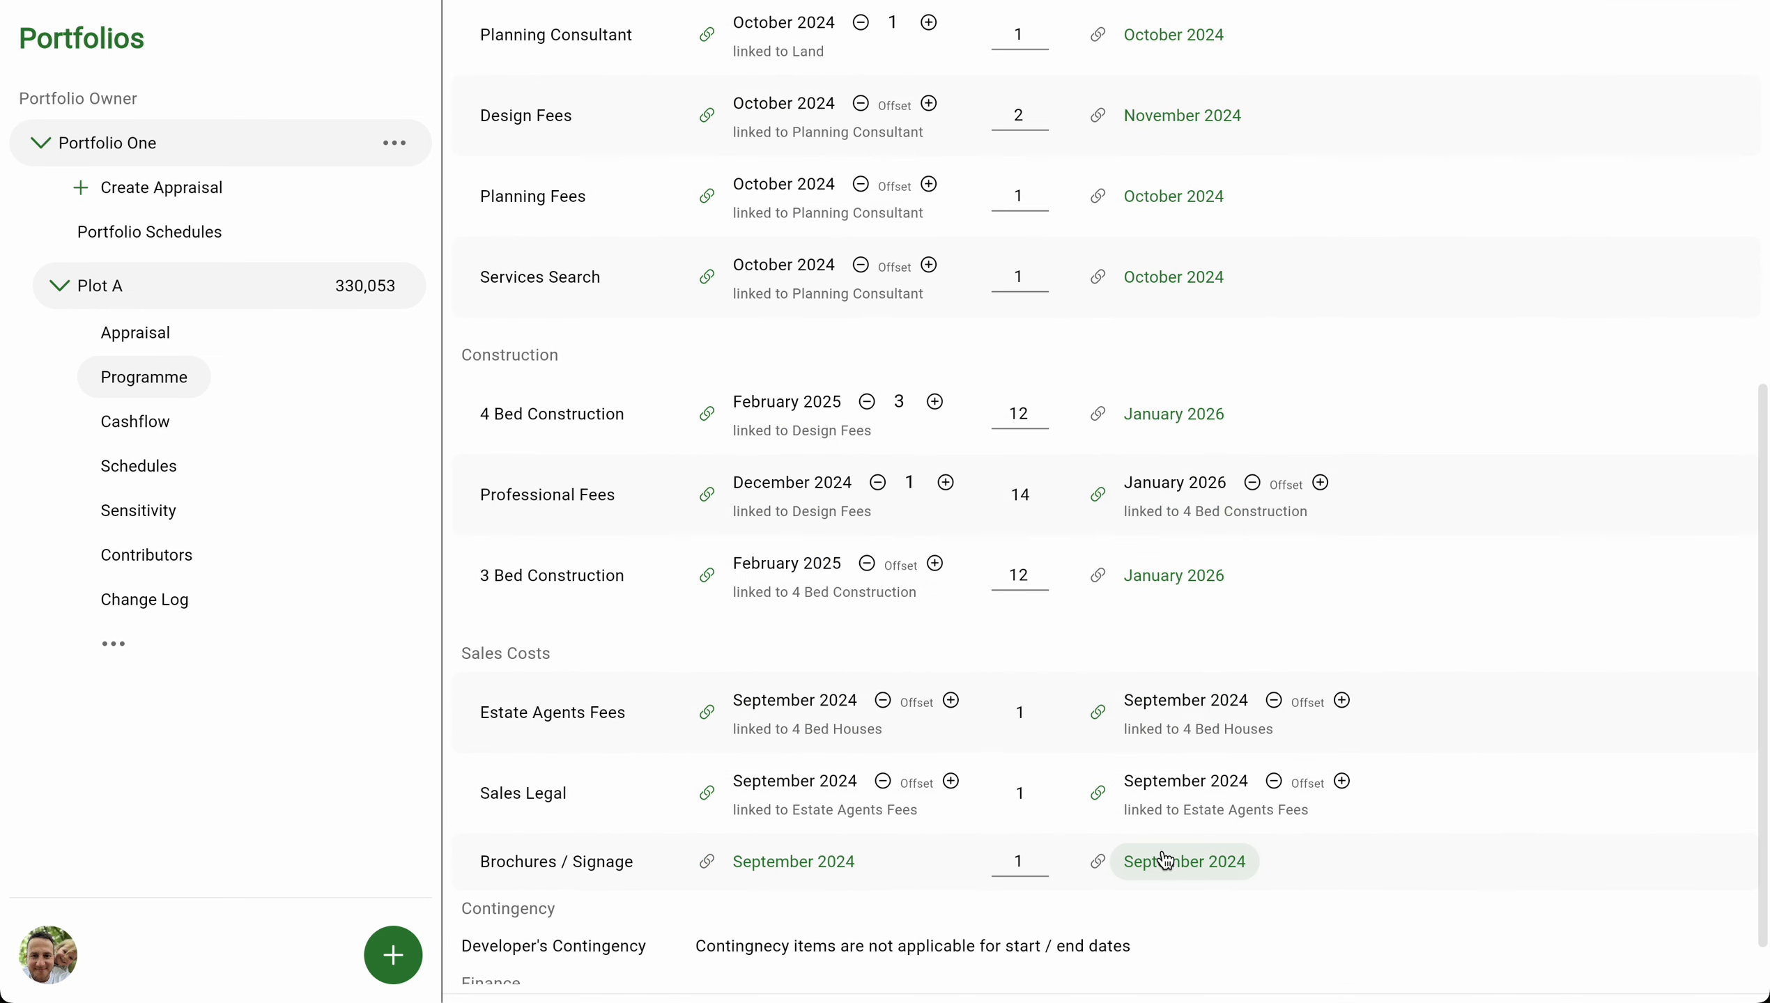
pyautogui.click(707, 862)
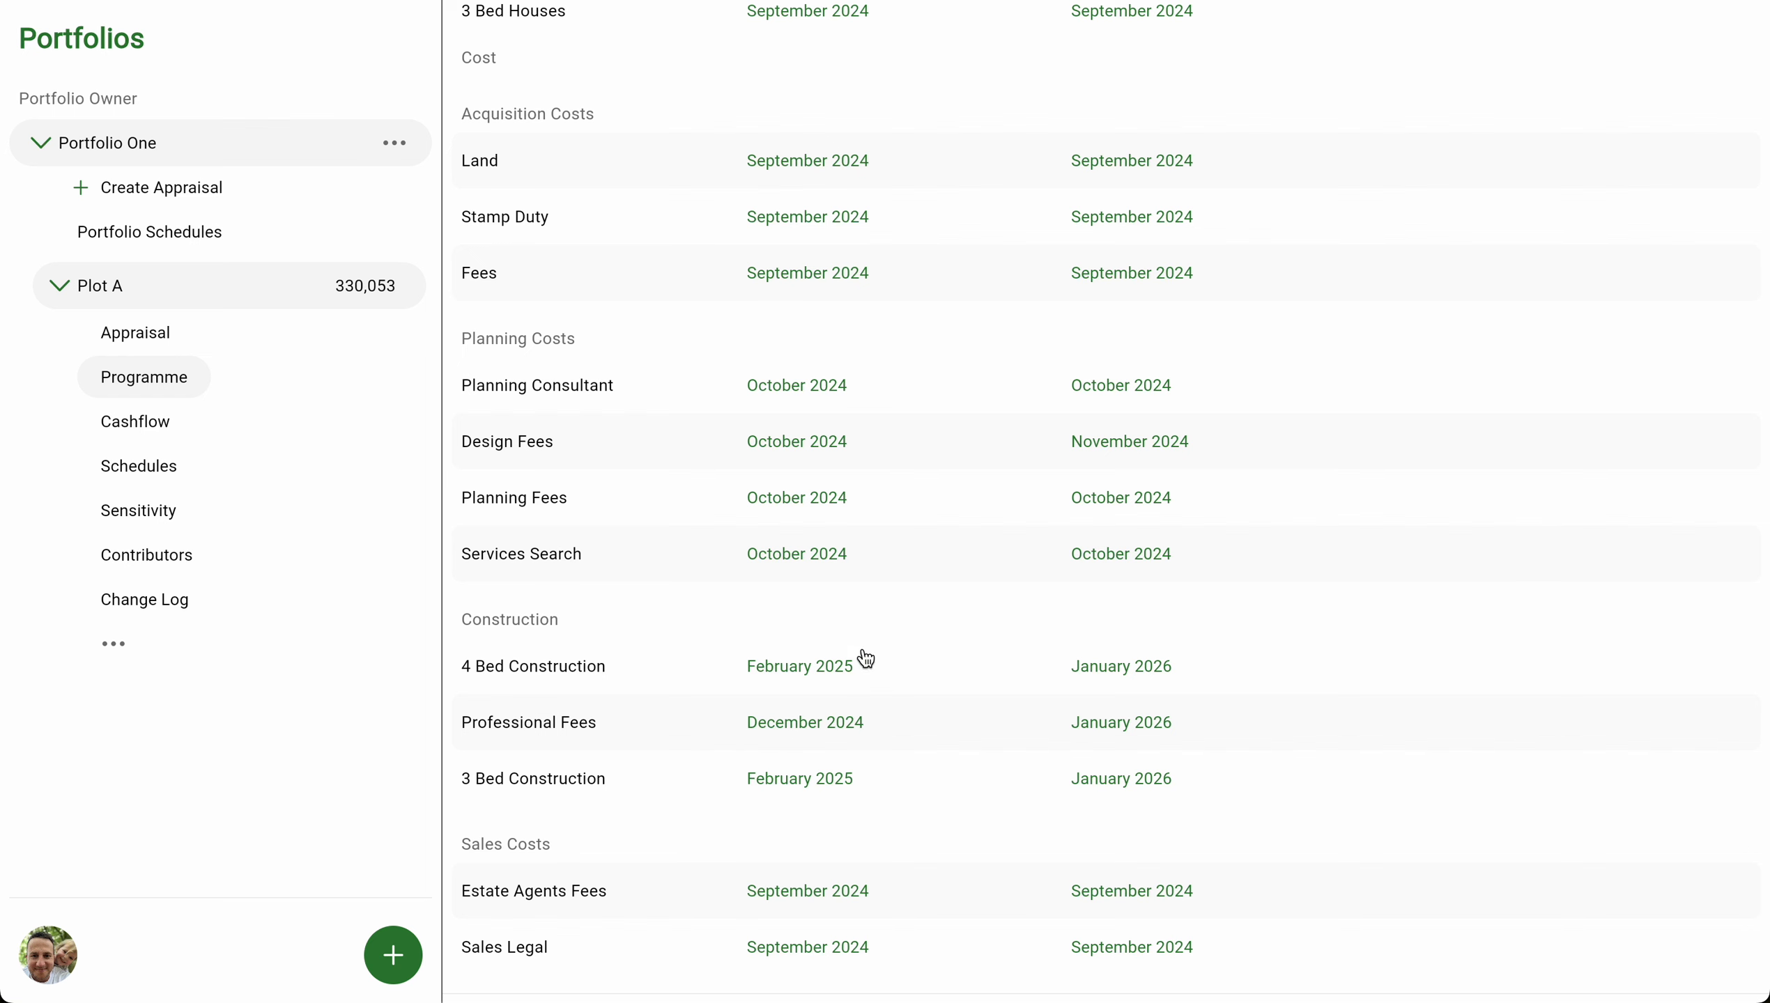
pyautogui.click(802, 675)
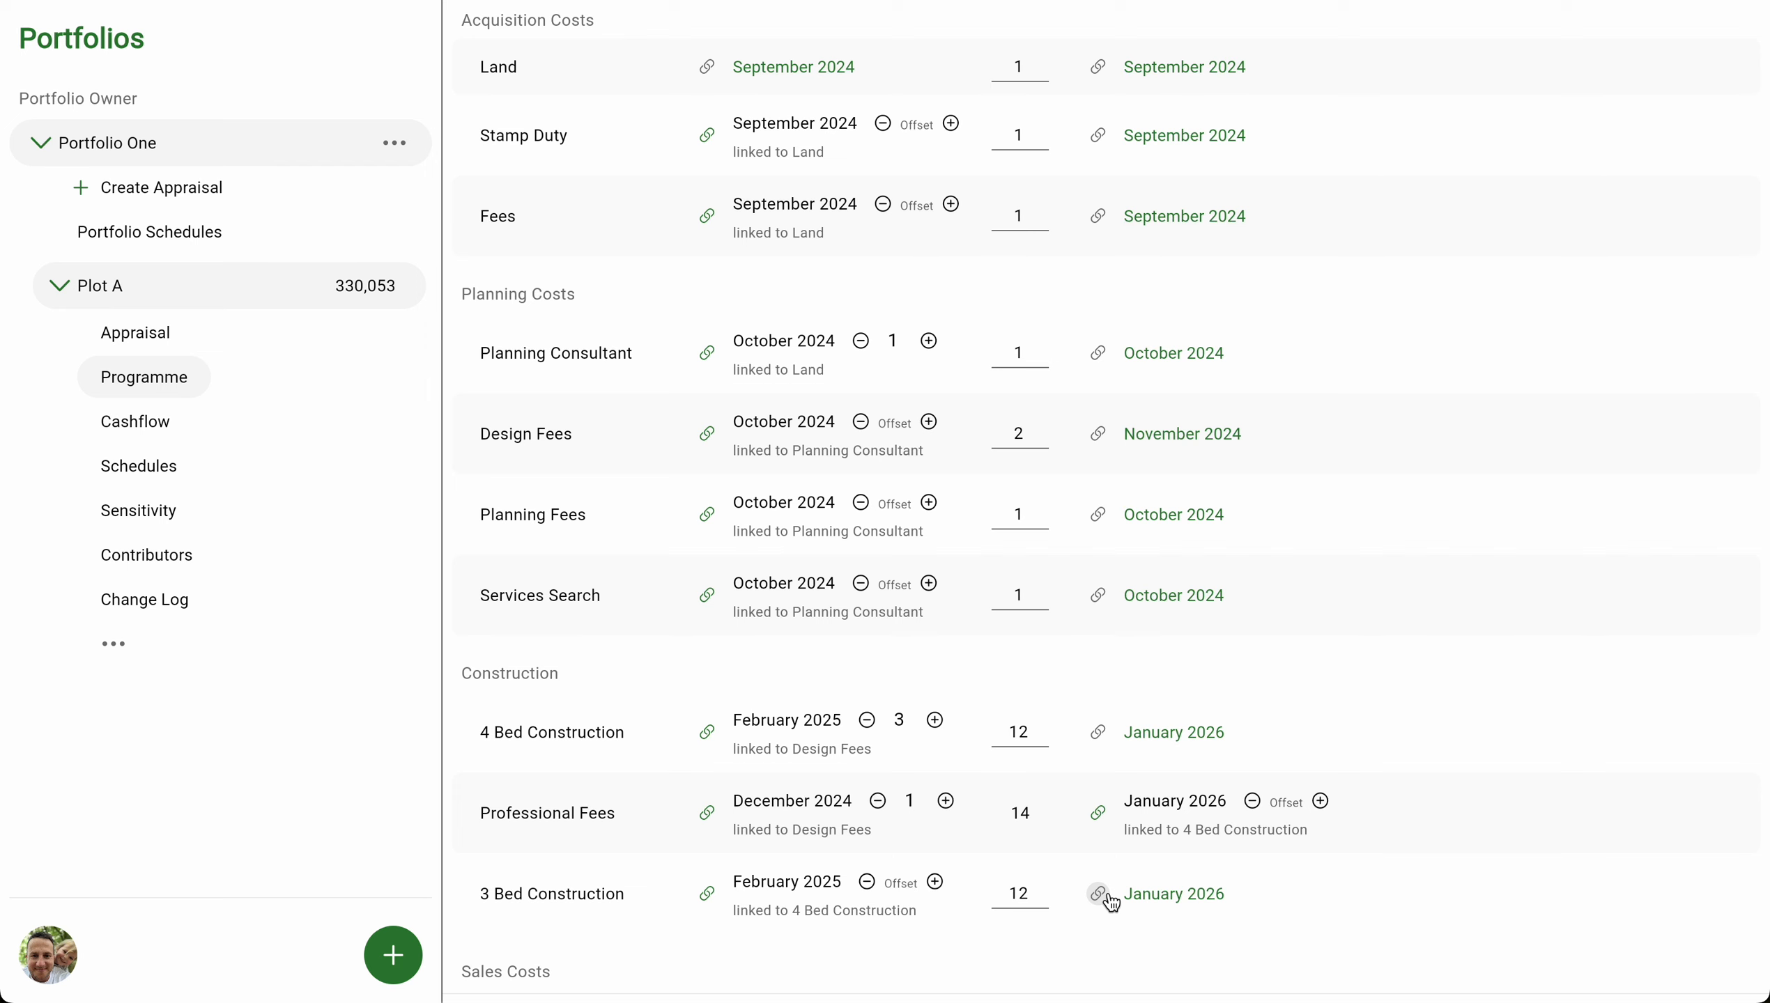
pyautogui.scroll(-5, 1066, 871)
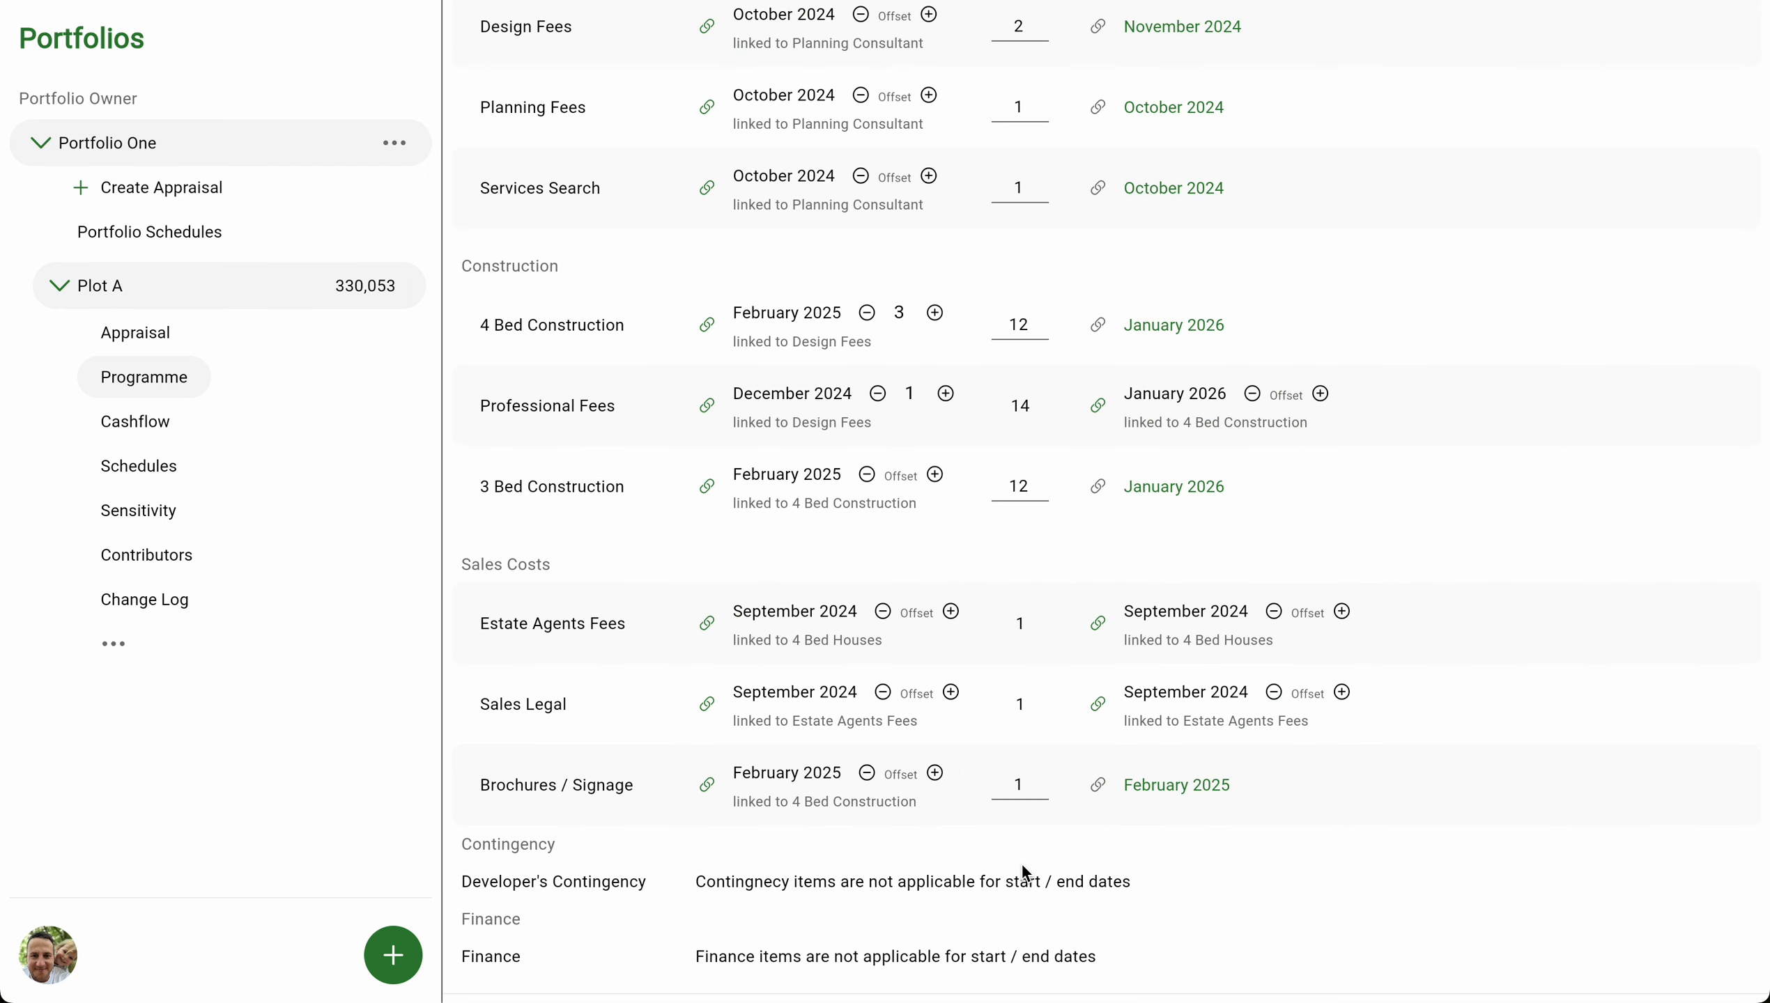
# Link 4 Bed Houses' start to 4 Bed Construction's end, and 3 Bed Houses' start to 3 Bed Construction's end.
pyautogui.scroll(10, 1047, 815)
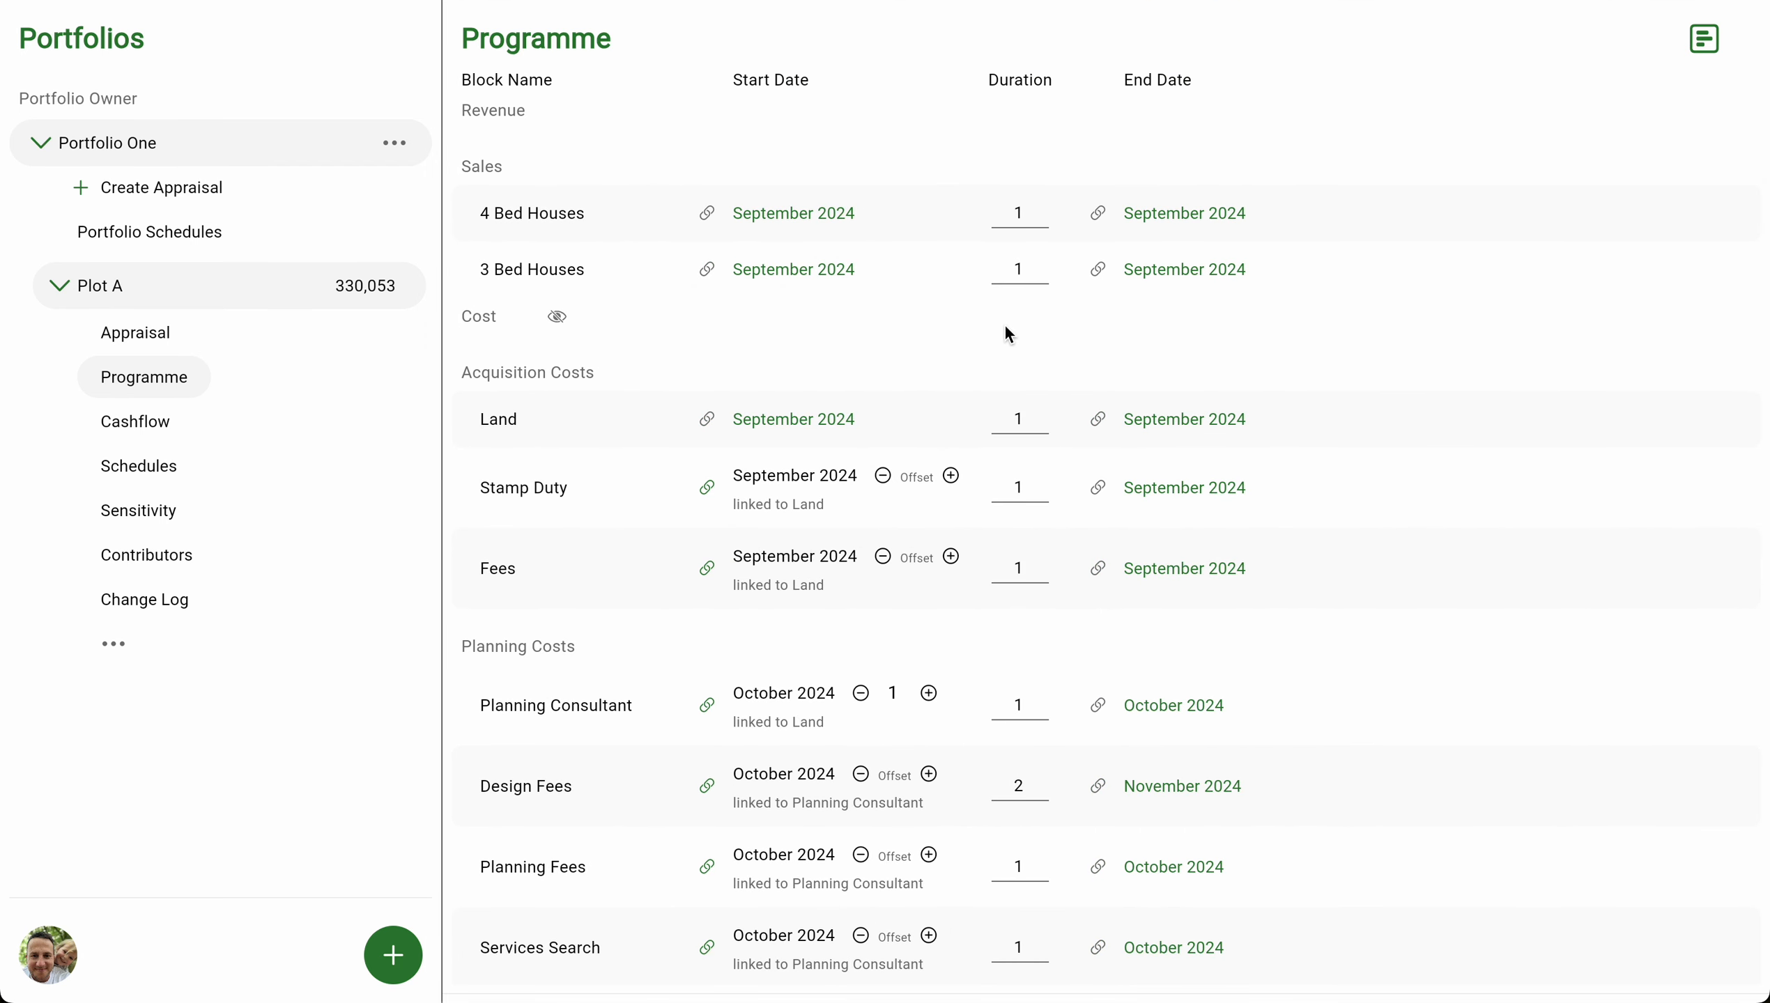
pyautogui.click(708, 213)
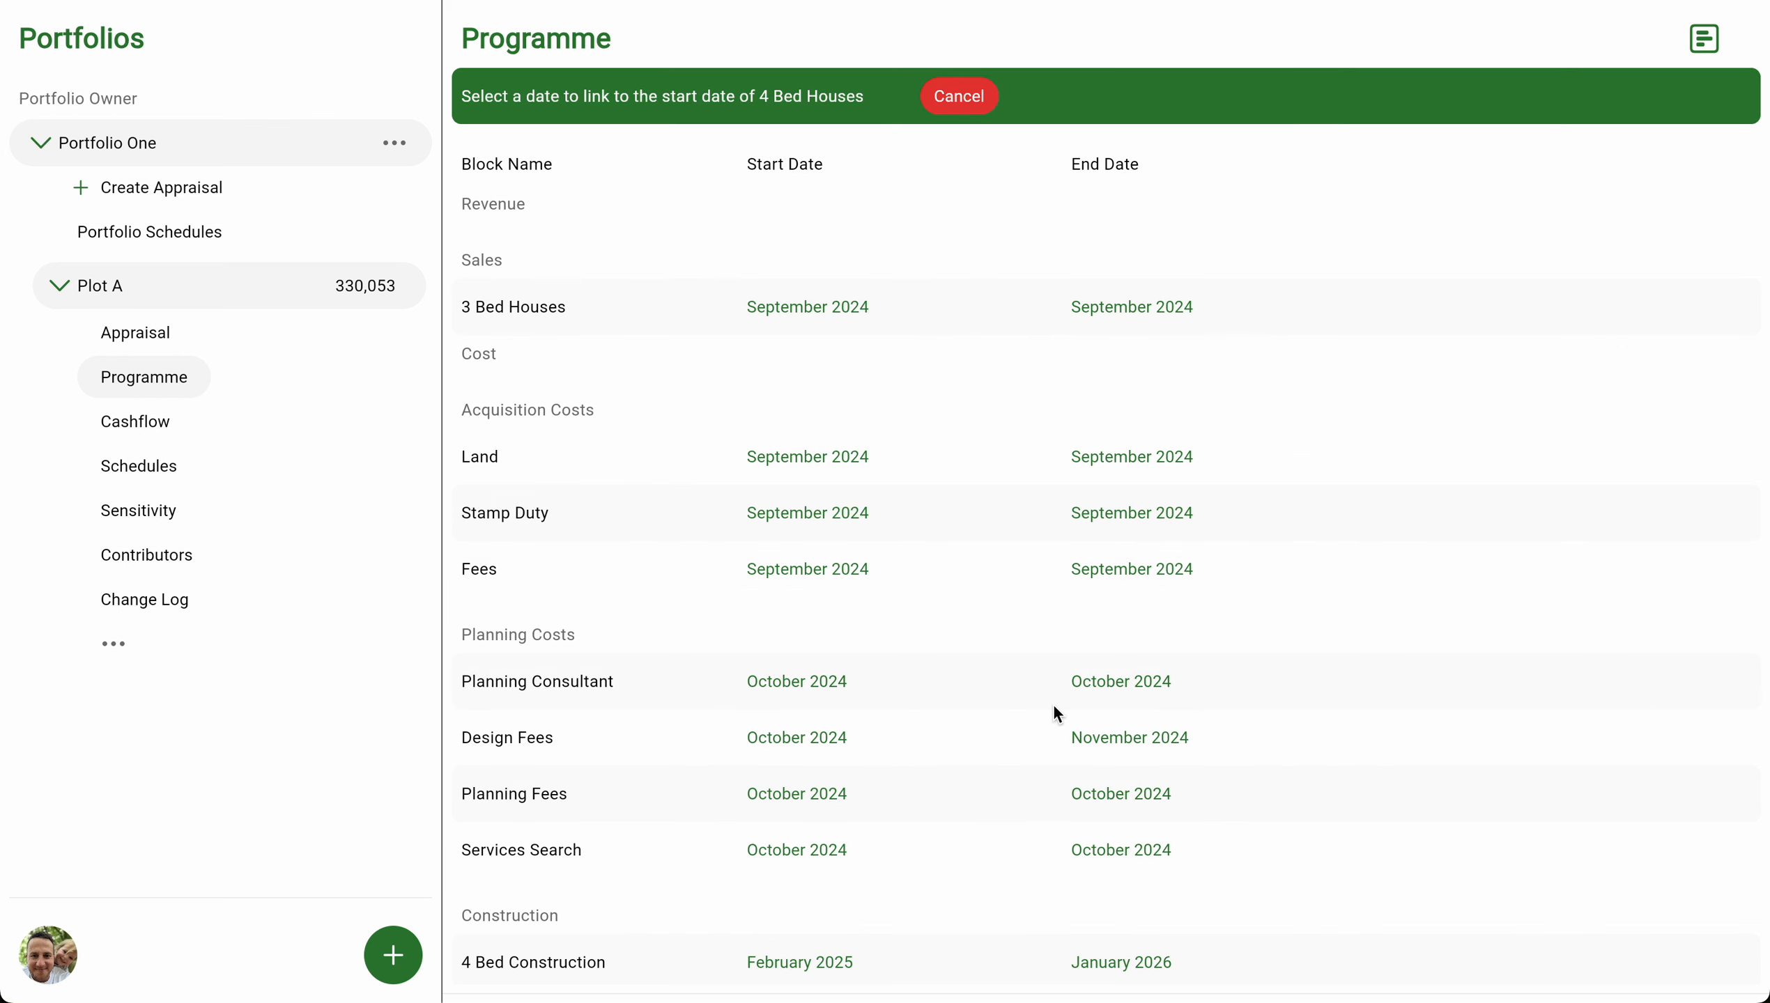
pyautogui.scroll(-3, 1050, 713)
pyautogui.click(1121, 778)
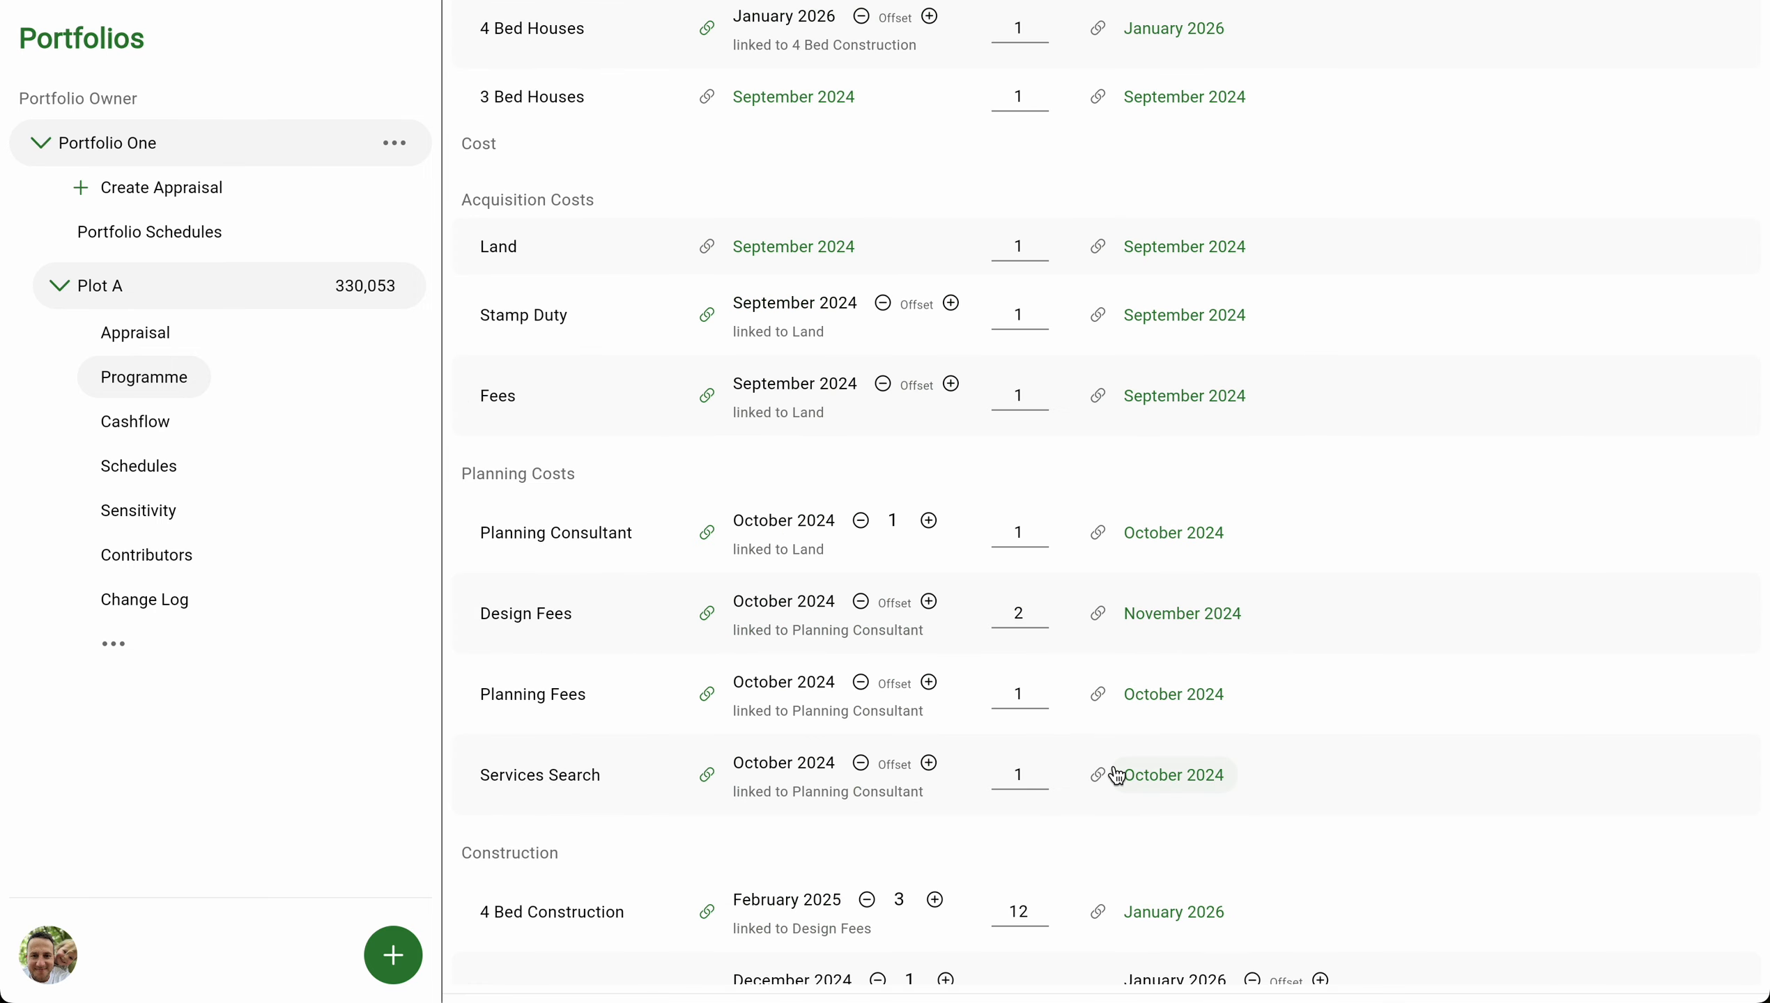
pyautogui.click(709, 97)
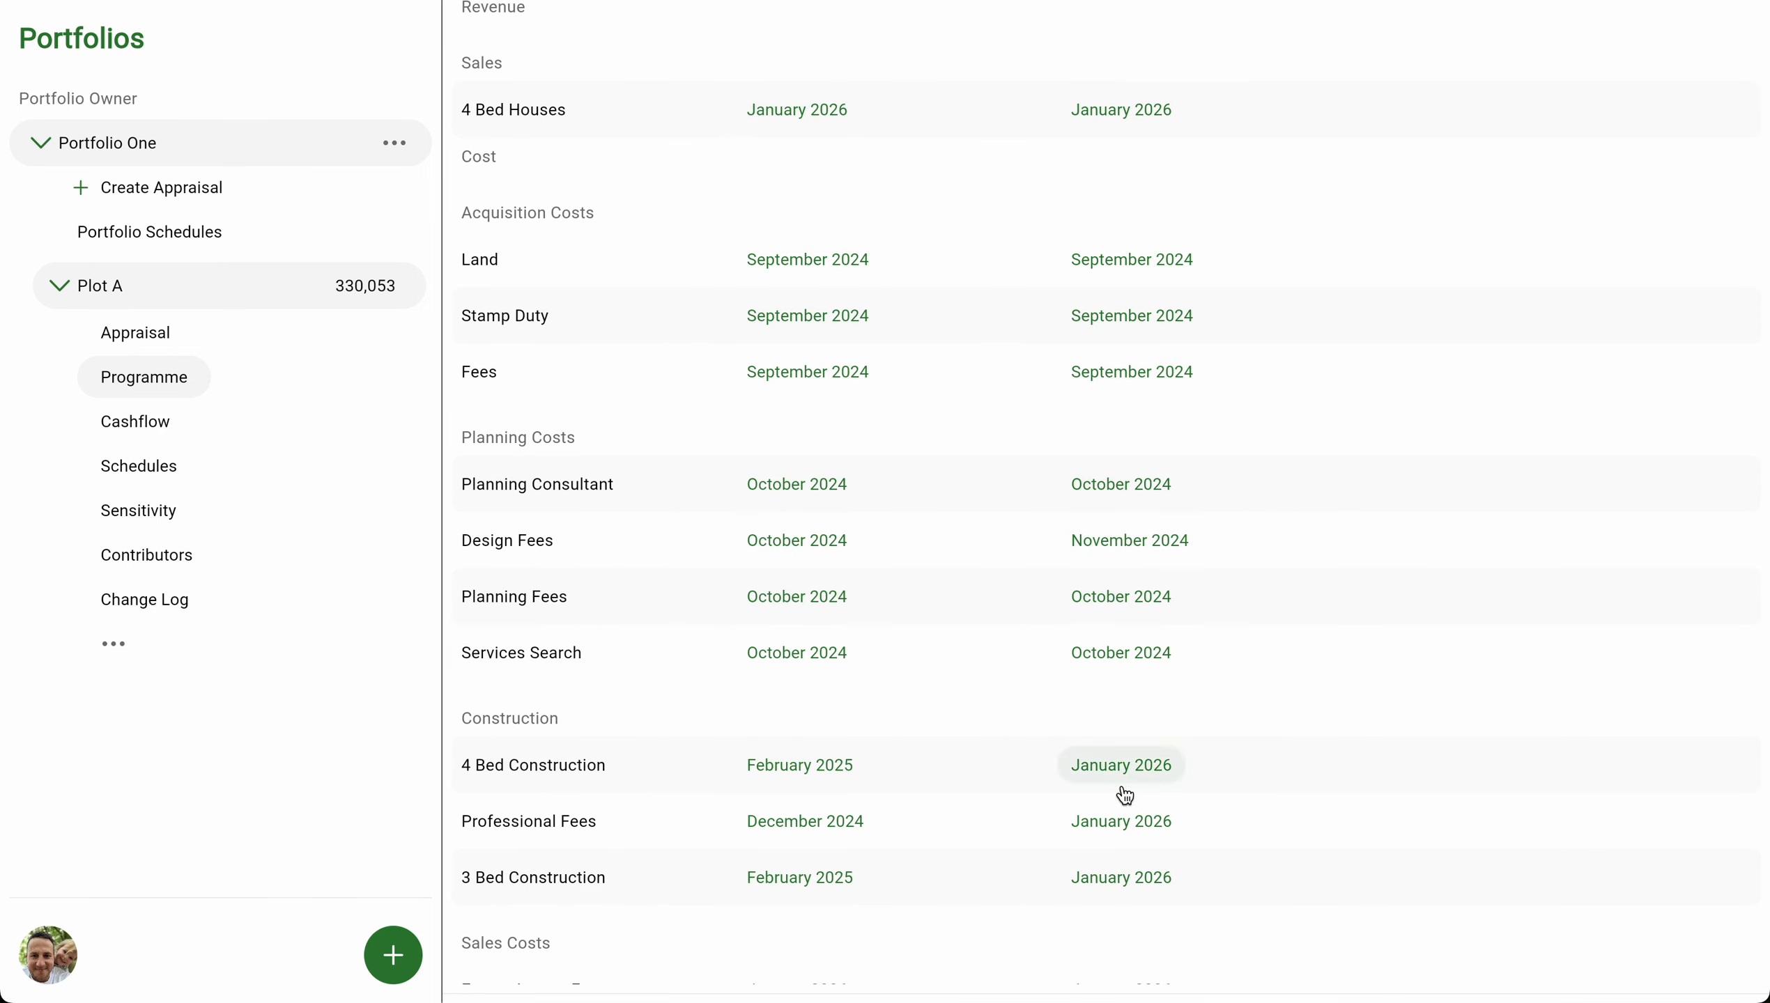
pyautogui.click(1123, 878)
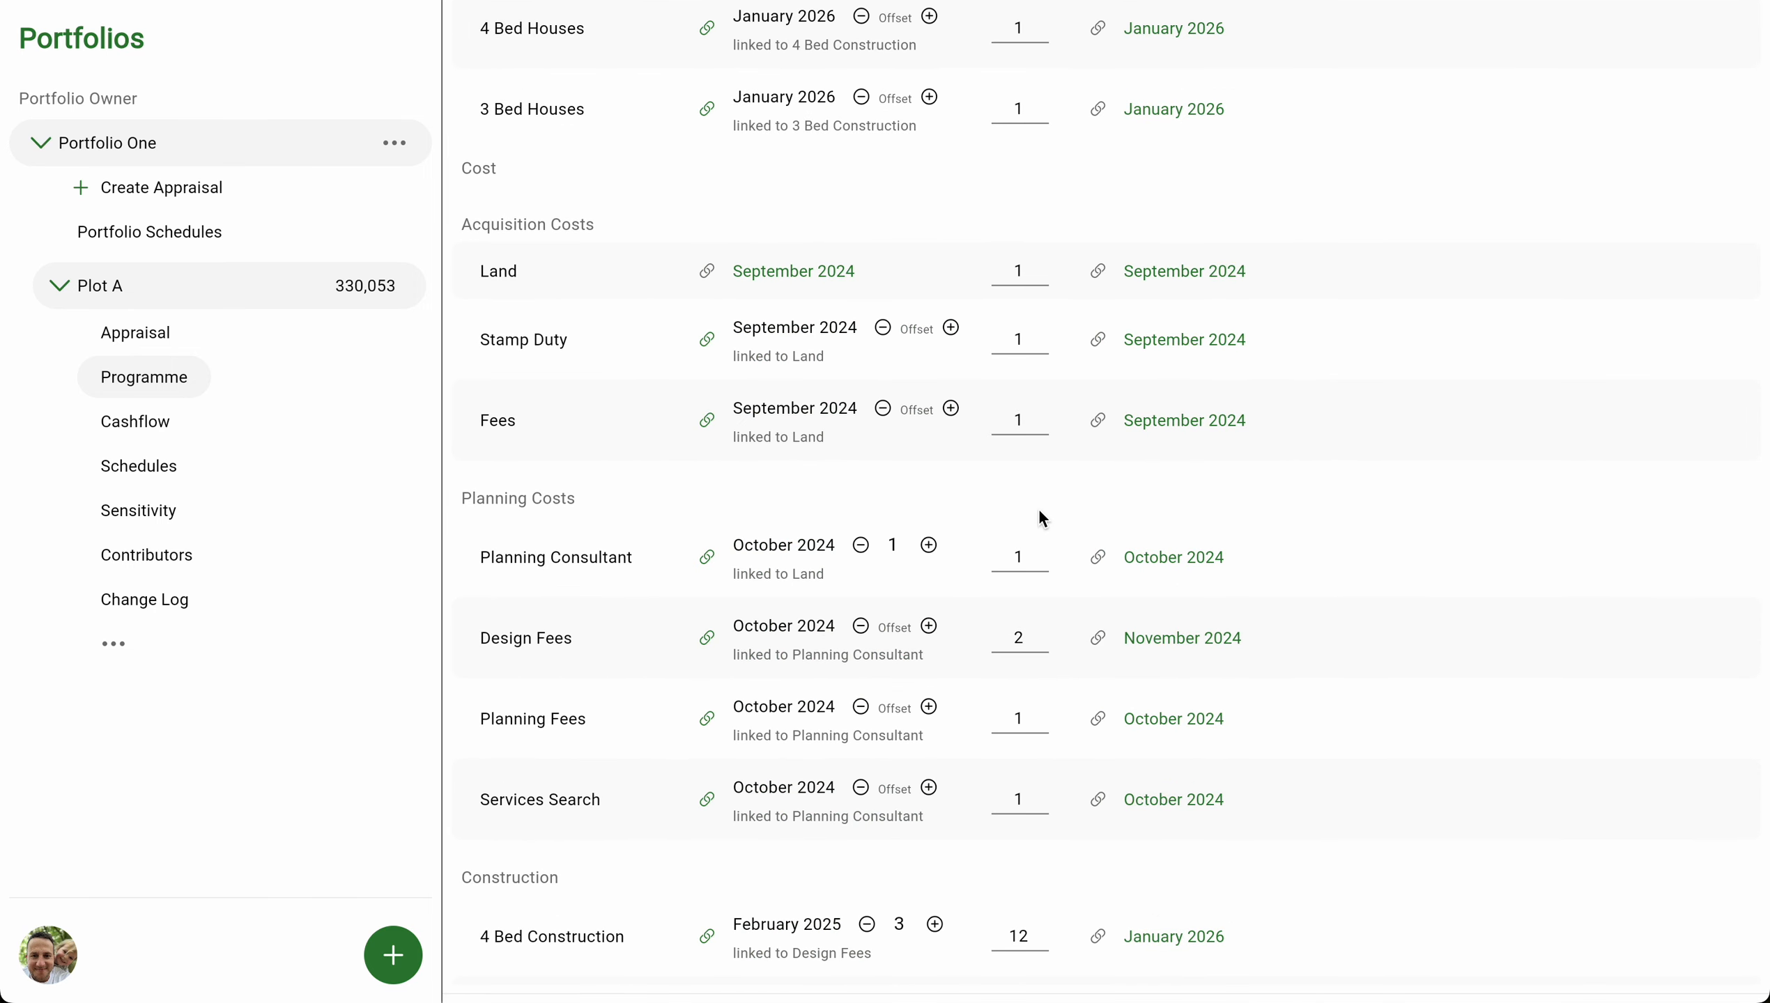
# Set the durations of 4 Bed Houses and 3 Bed Houses to 3 months each.
pyautogui.scroll(3, 1041, 512)
pyautogui.click(1036, 231)
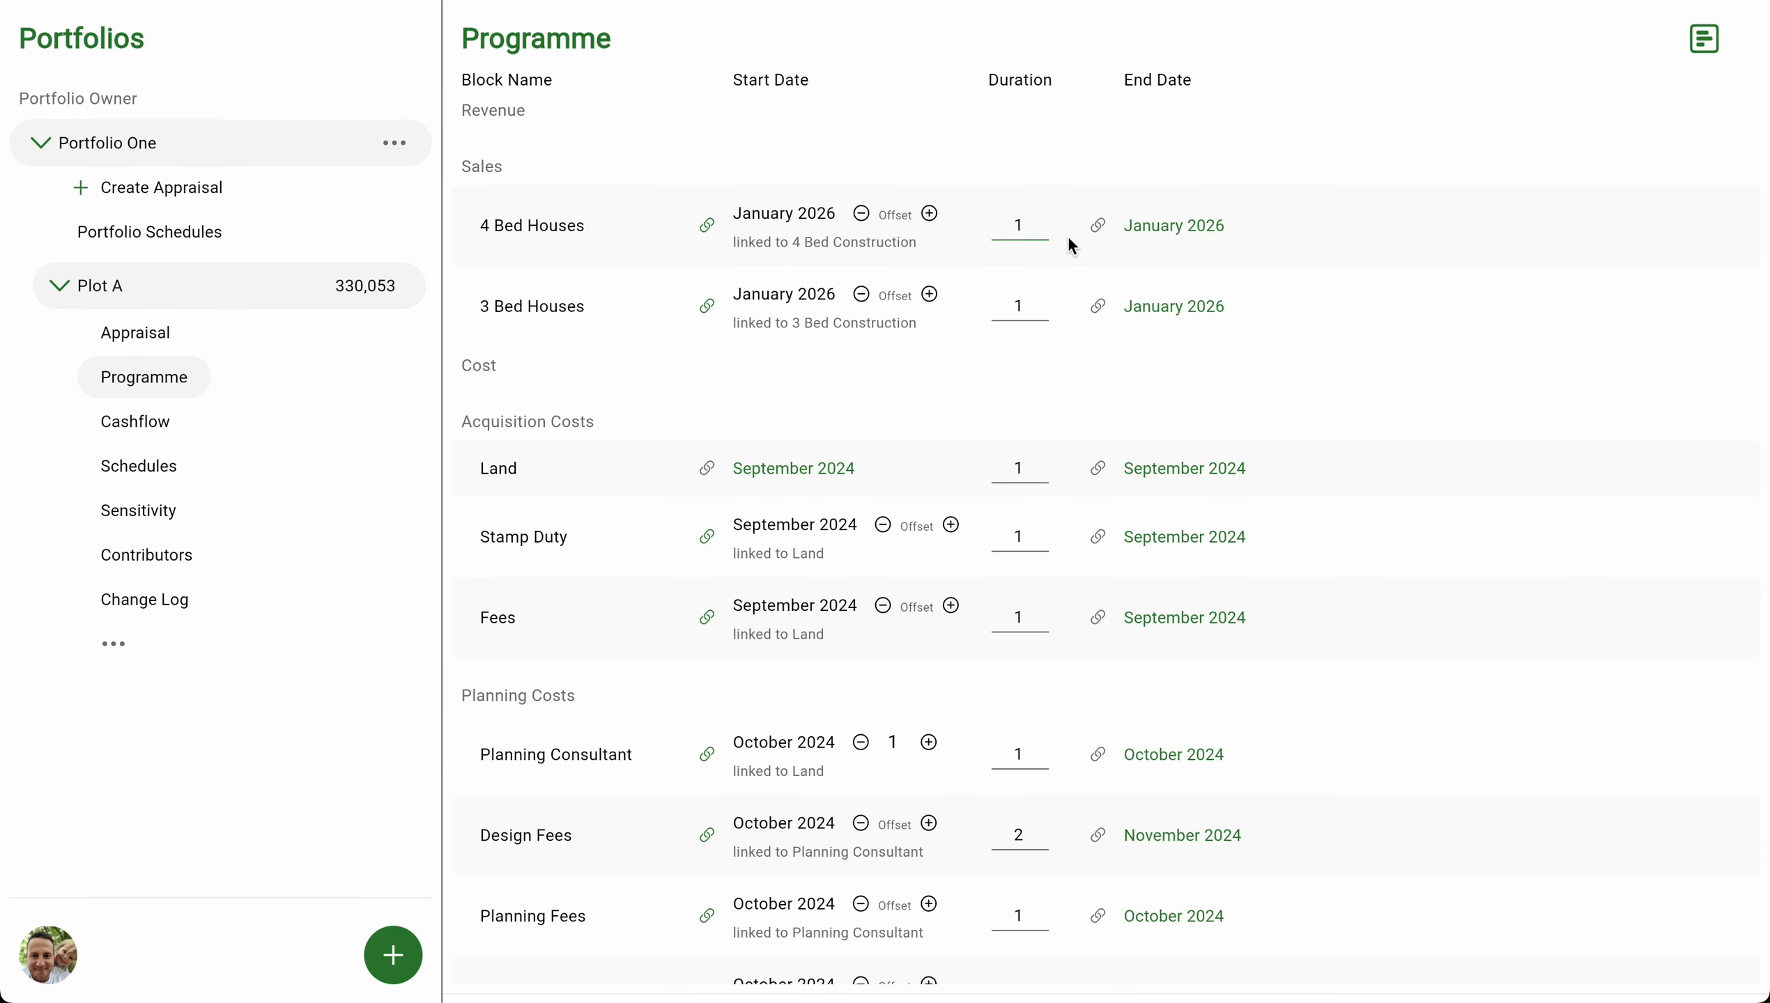
pyautogui.press('BackSpace')
pyautogui.write('3')
pyautogui.click(1026, 307)
pyautogui.press('BackSpace')
pyautogui.press('Return')
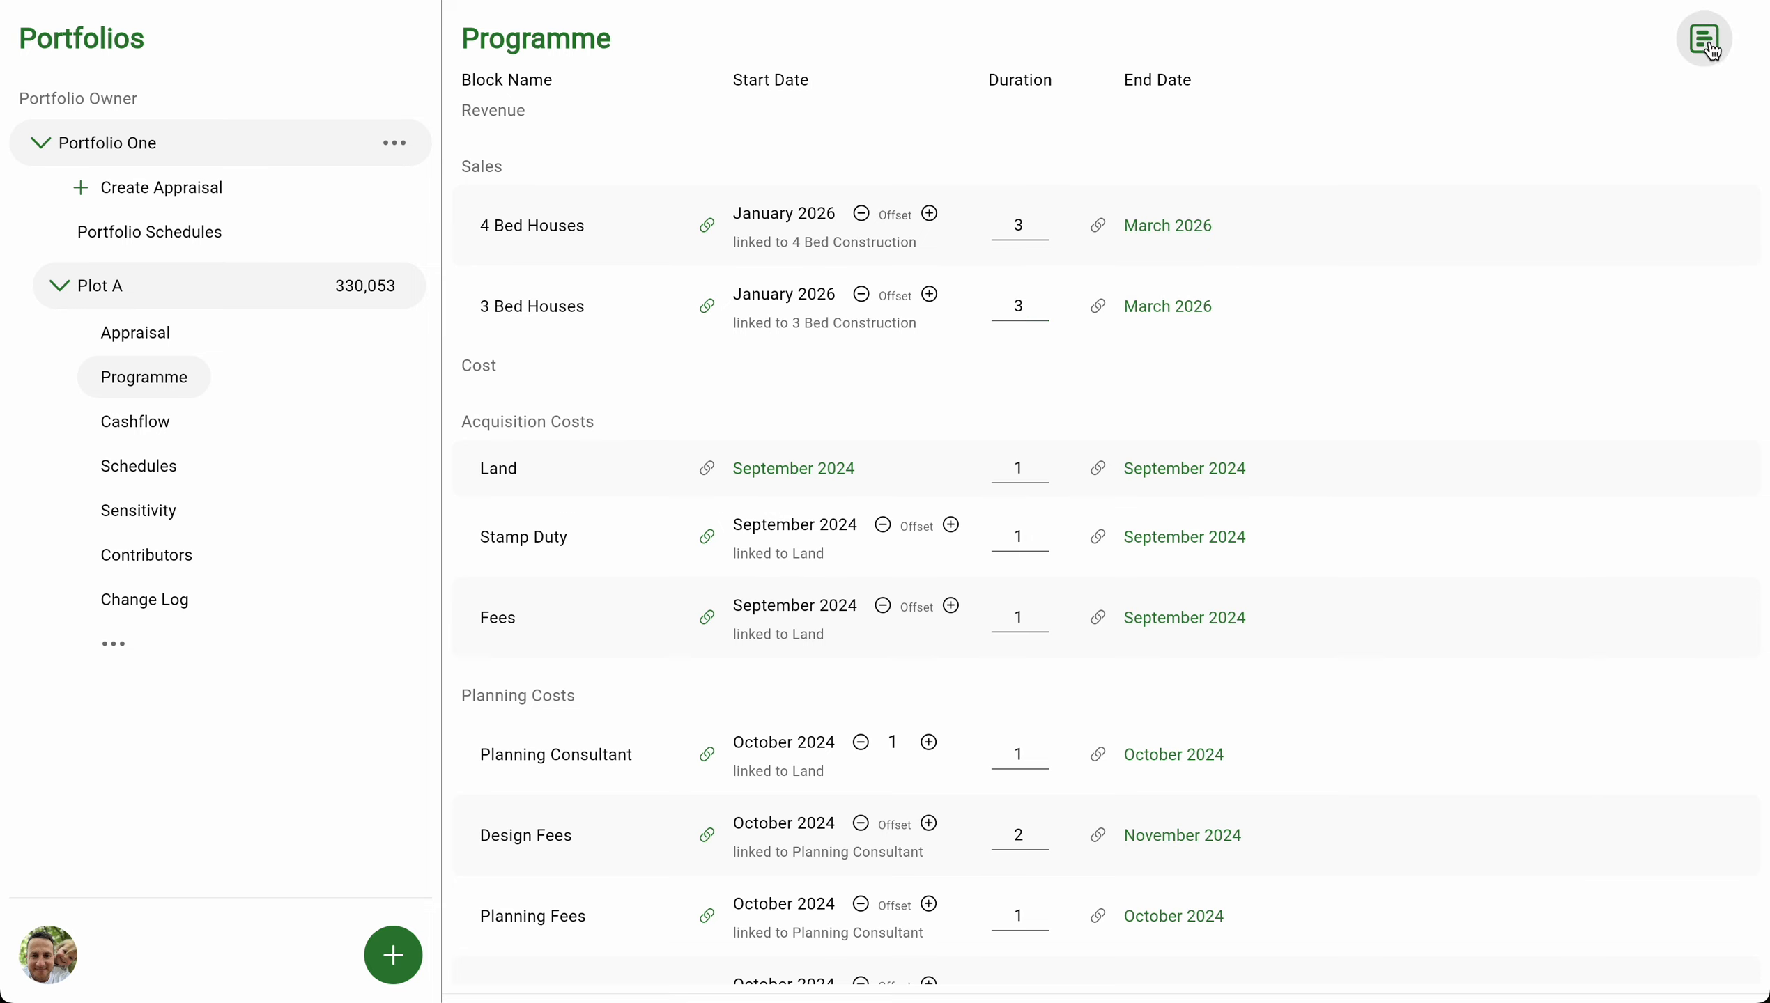
# Show the programme as a Gantt chart and review the timeline from sales revenue through to sales costs.
pyautogui.click(1706, 46)
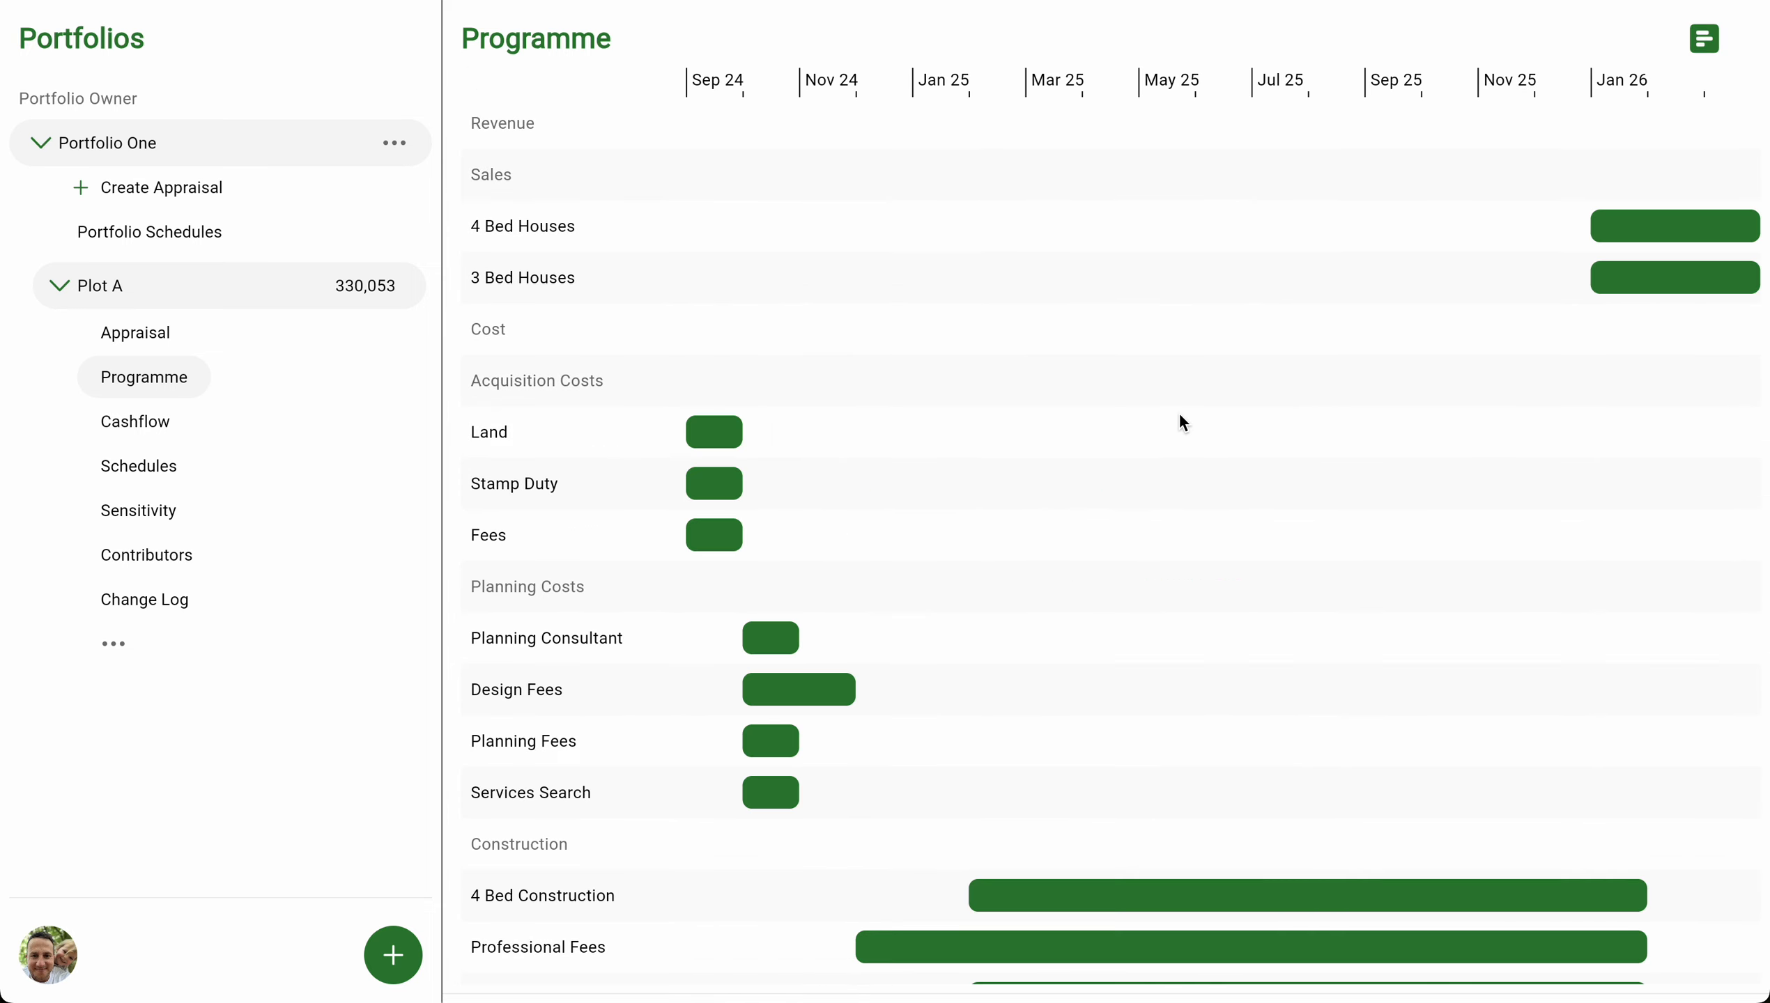
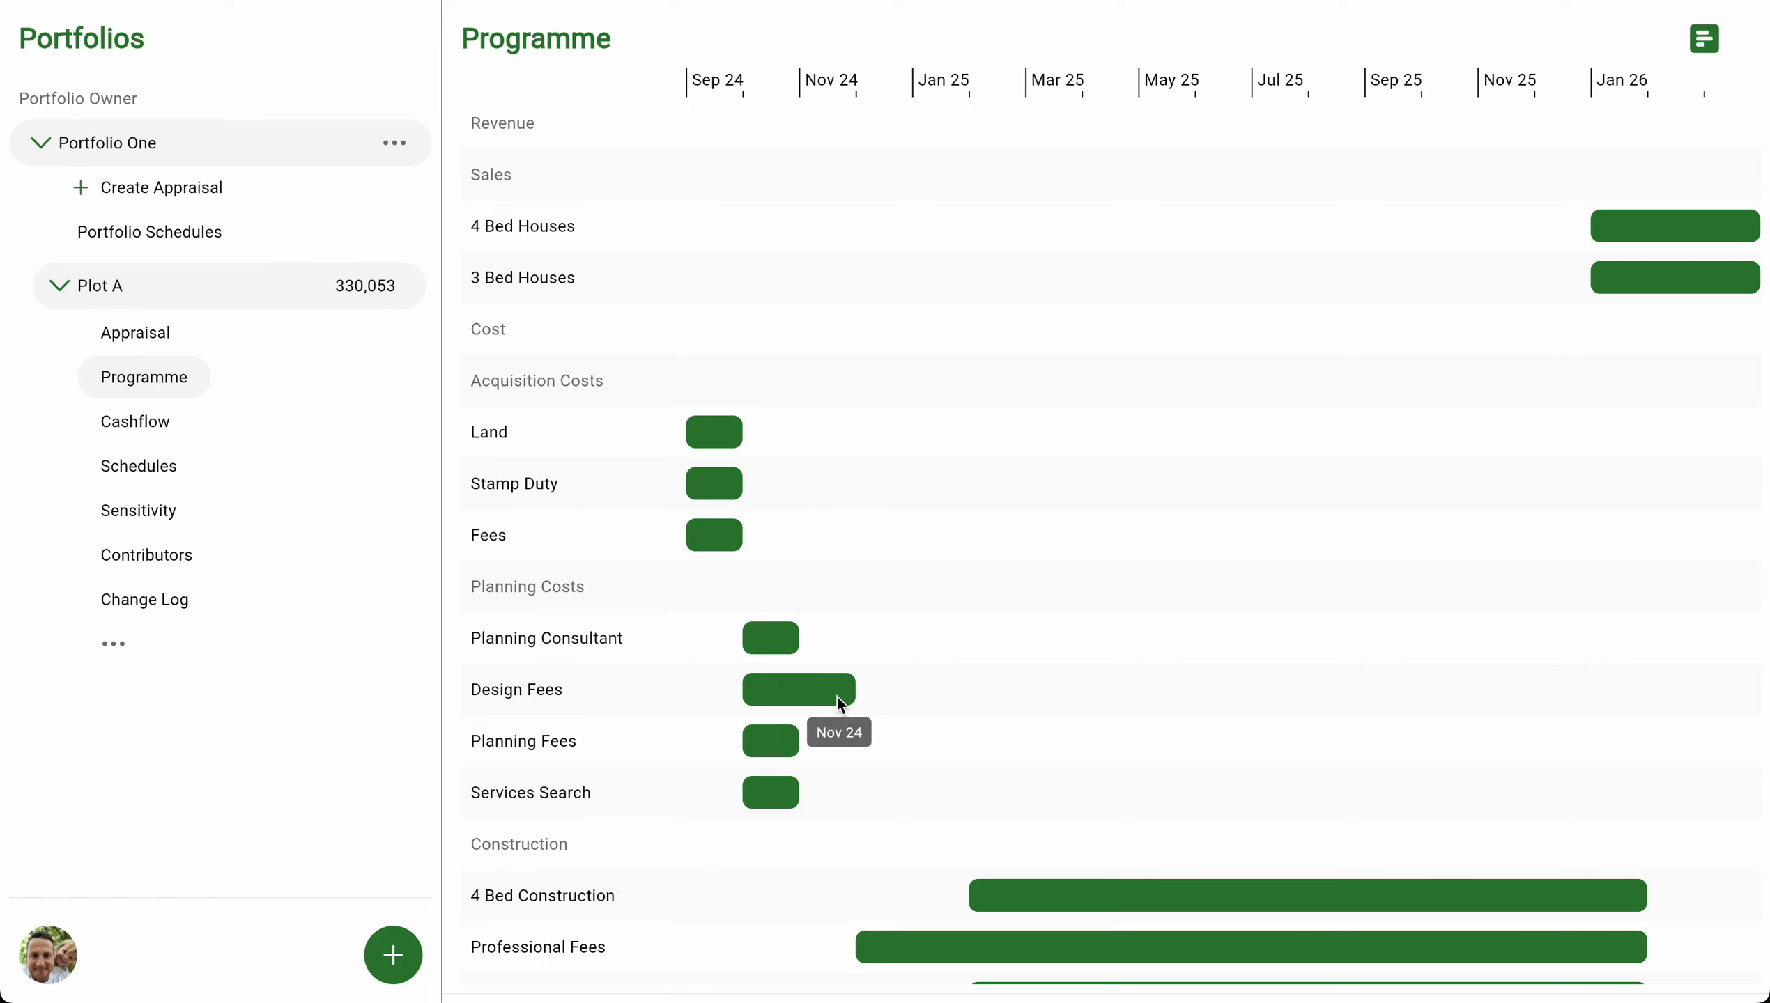
pyautogui.scroll(-3, 836, 696)
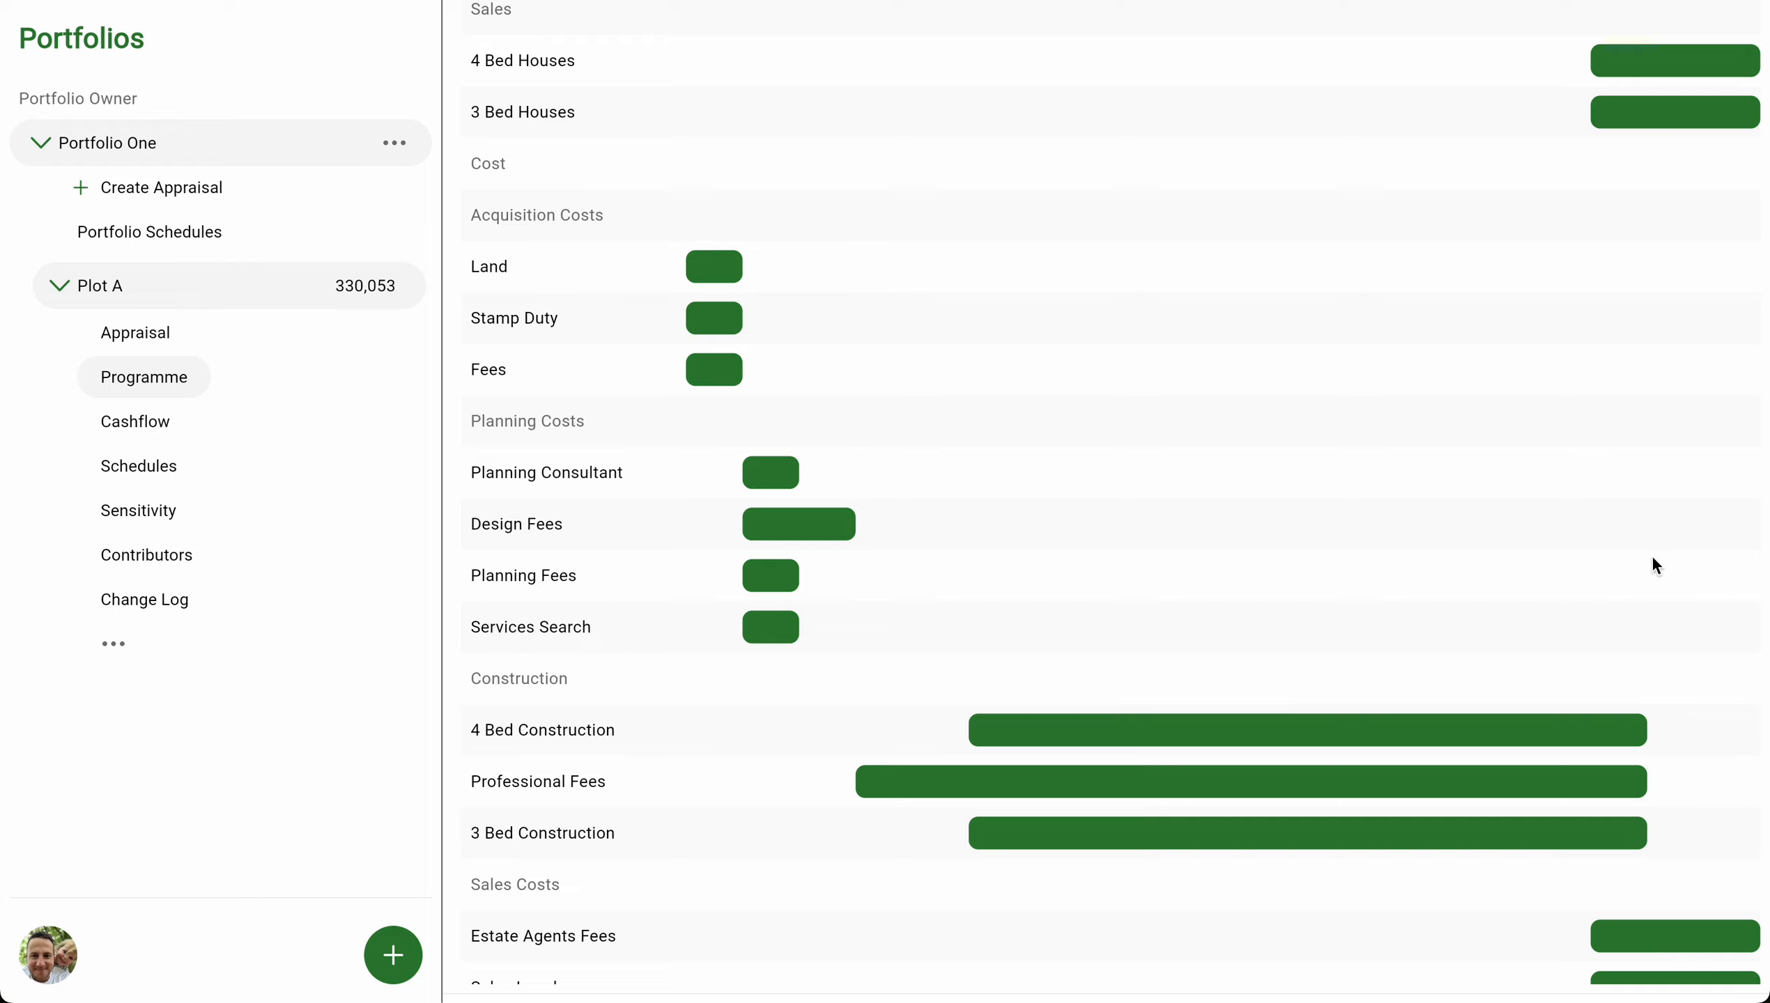
pyautogui.scroll(-1, 1659, 810)
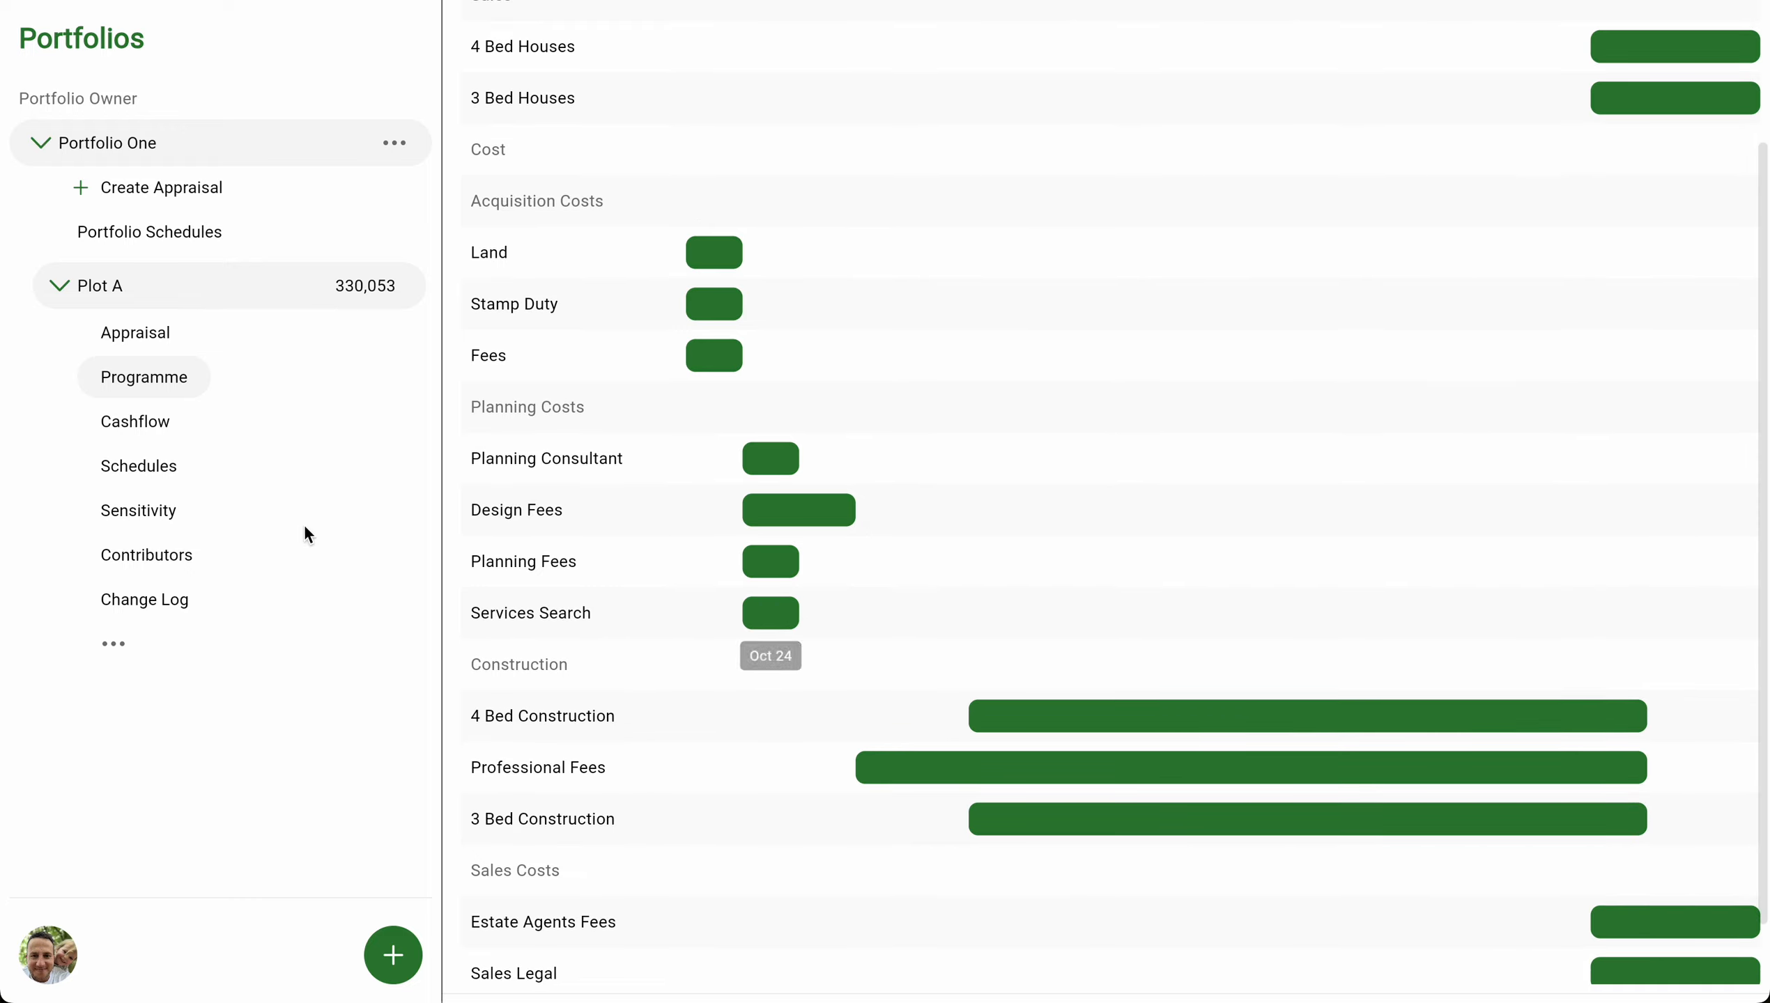
pyautogui.scroll(3, 1488, 407)
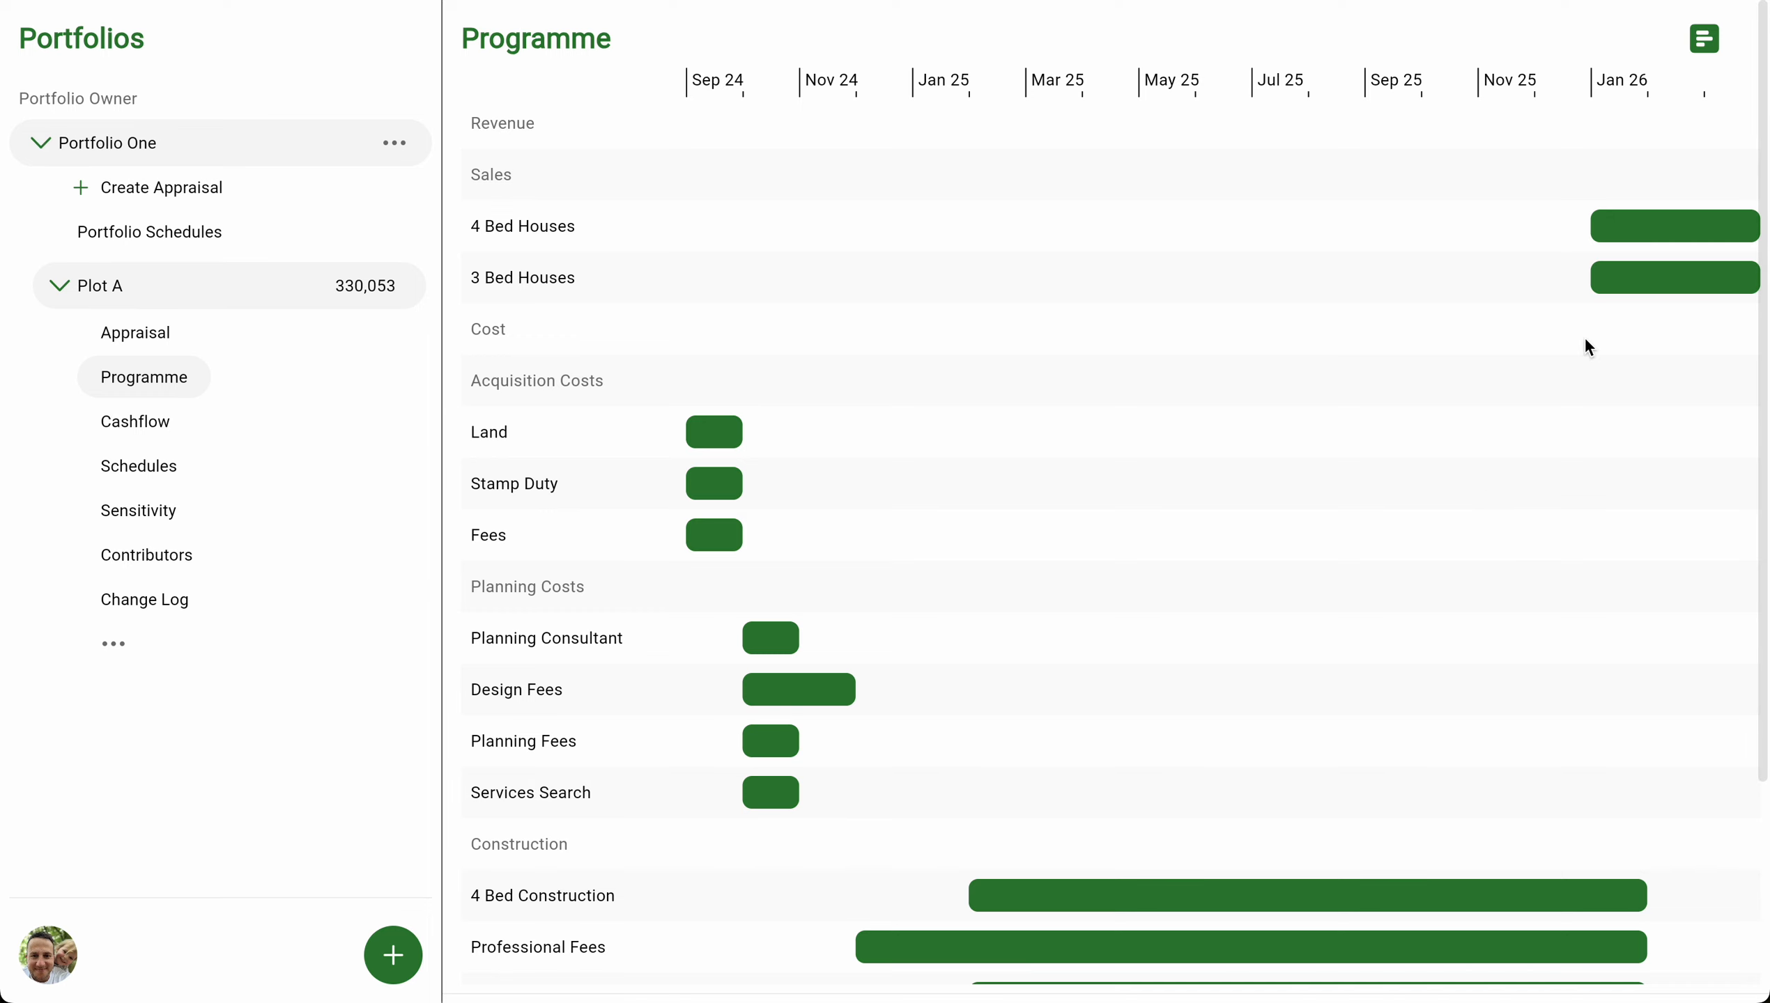
# Return to the programme's date table and offset the start dates of 4 Bed Houses and 3 Bed Houses by 1 month each.
pyautogui.click(1704, 38)
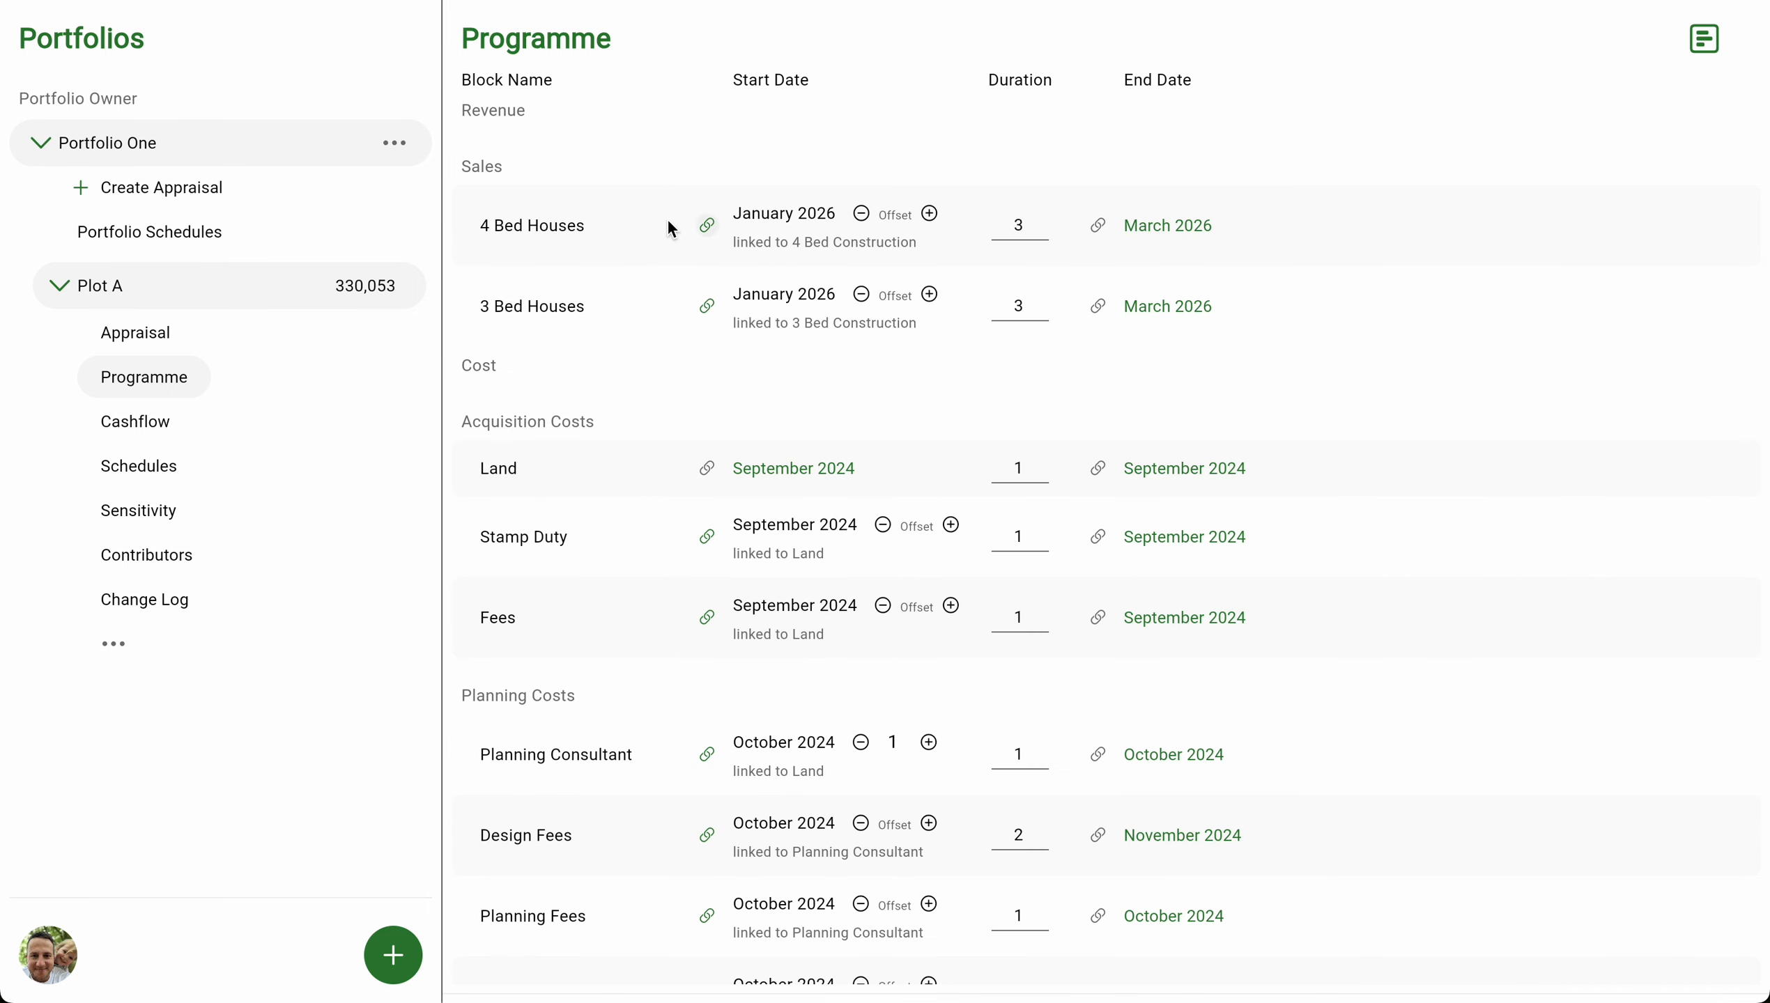
pyautogui.click(929, 213)
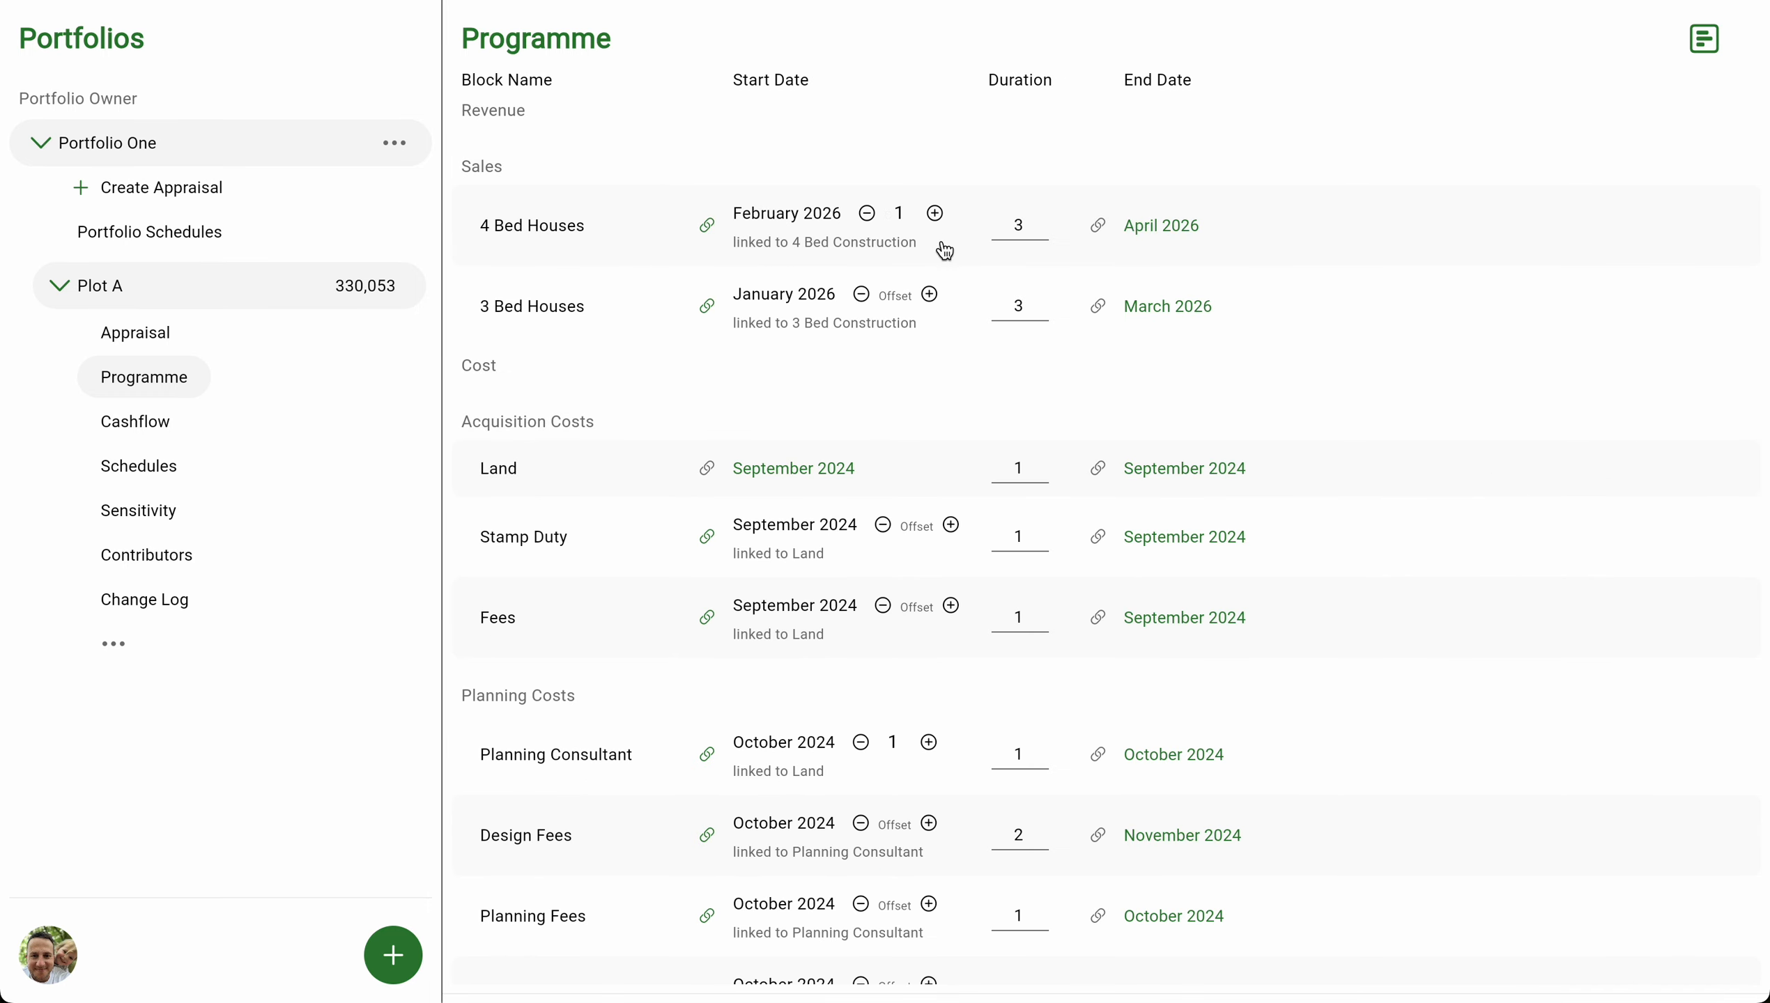
pyautogui.click(930, 295)
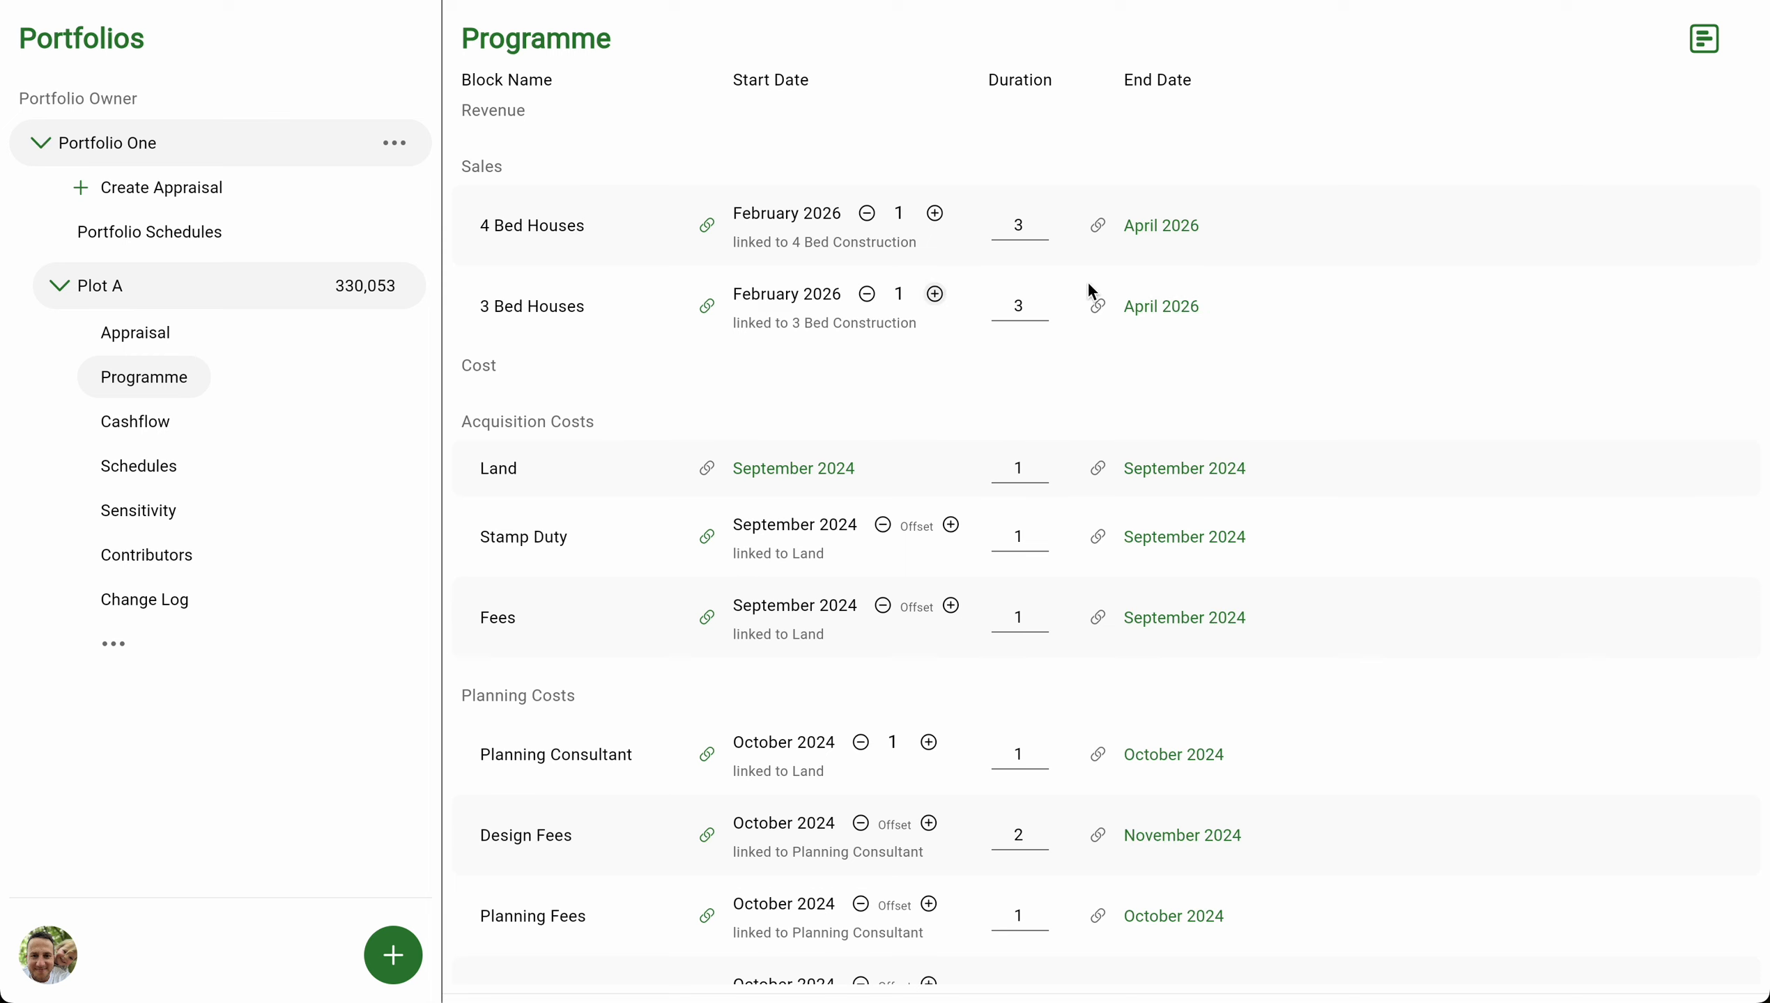
# Check the shifted sales and sales costs on the Gantt chart, and return to Plot A's appraisal.
pyautogui.click(1703, 53)
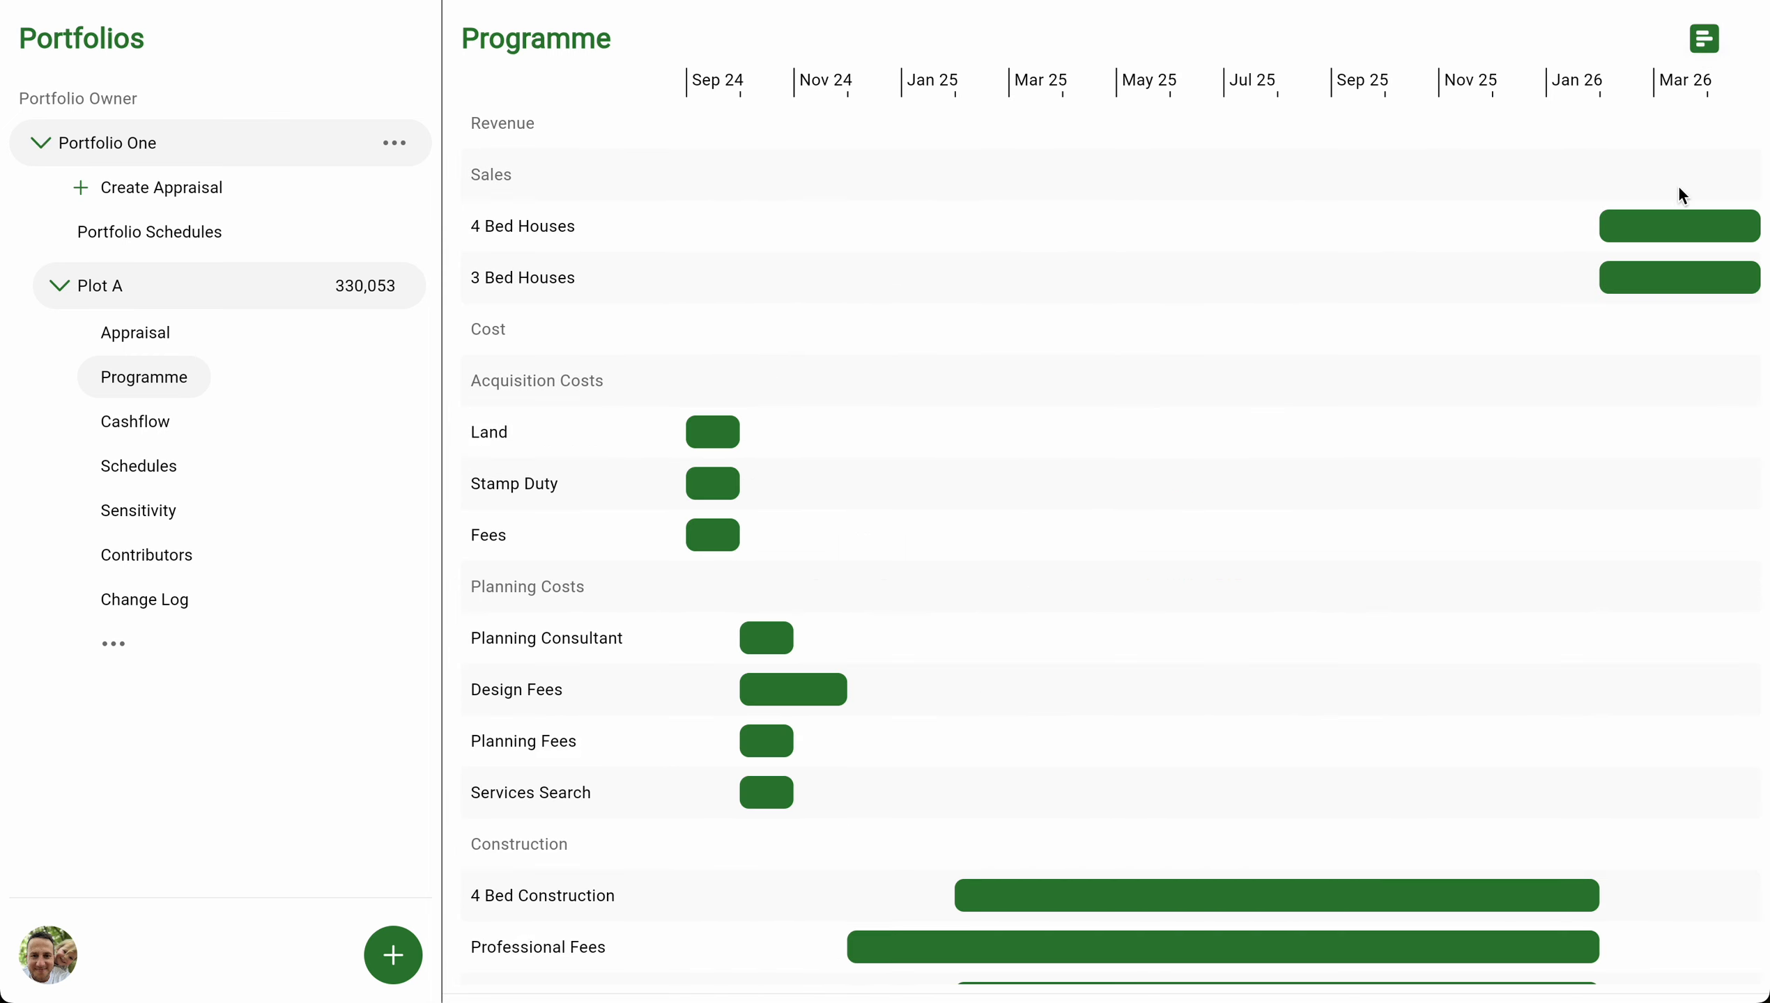
pyautogui.scroll(-4, 1606, 243)
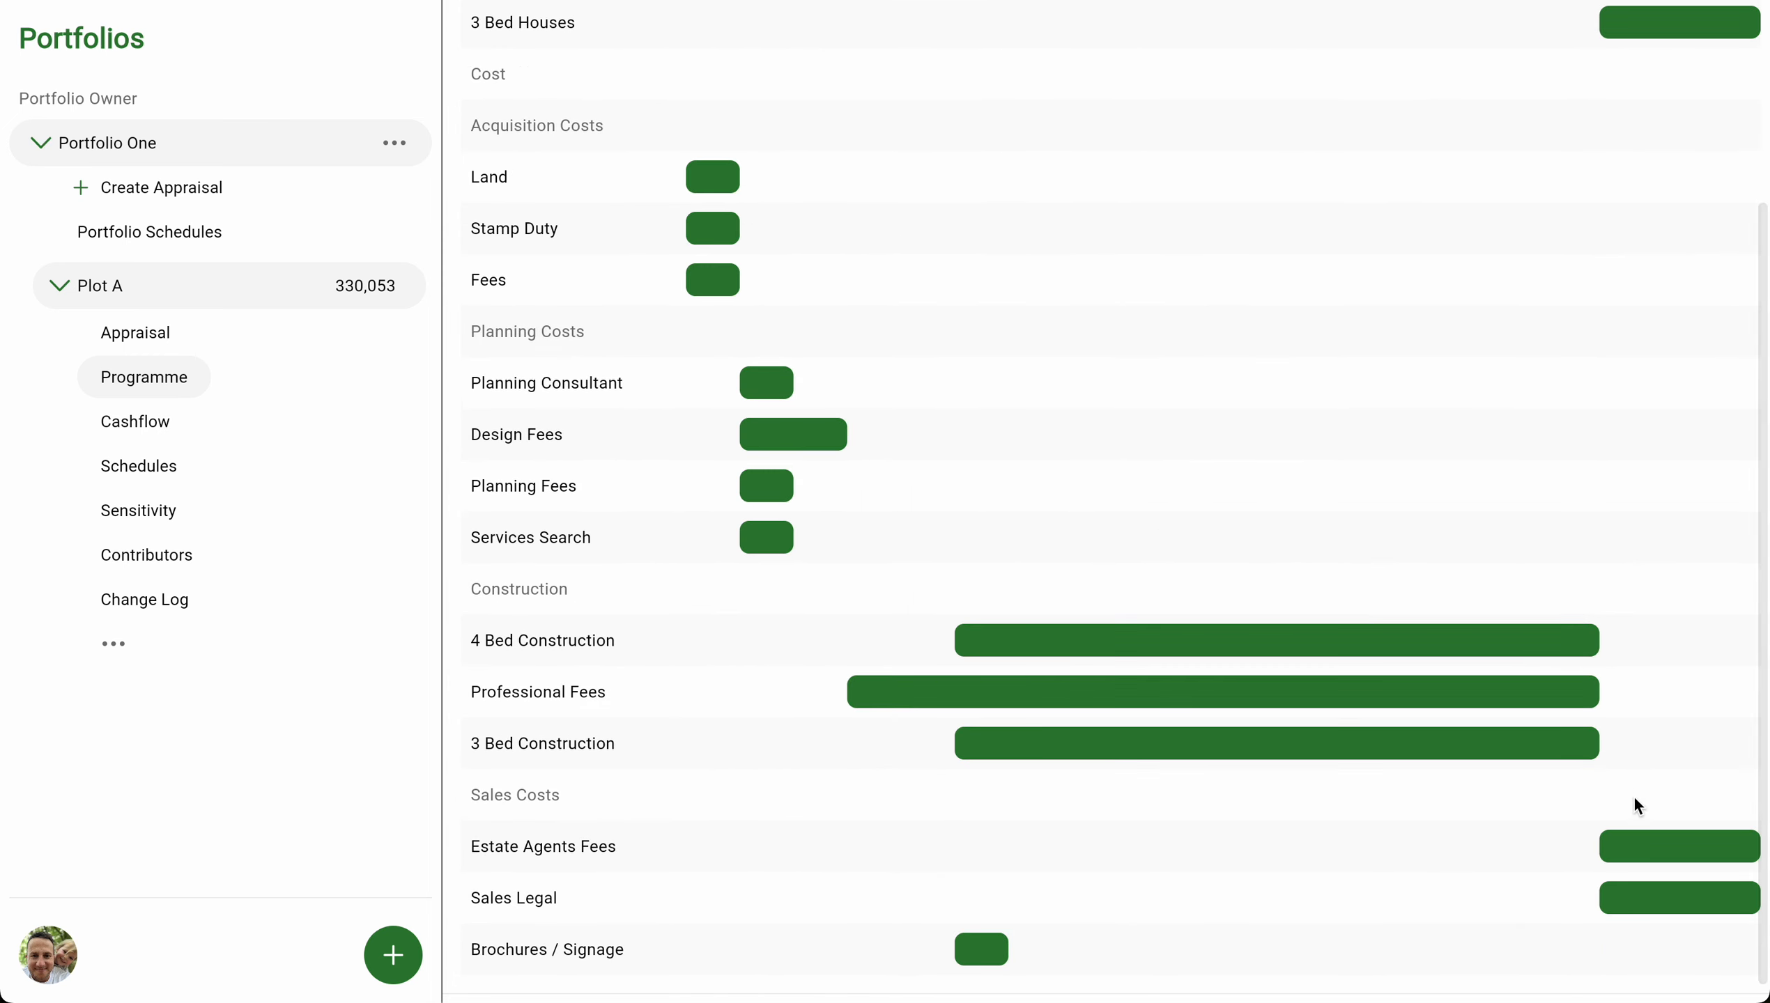
pyautogui.scroll(4, 1503, 742)
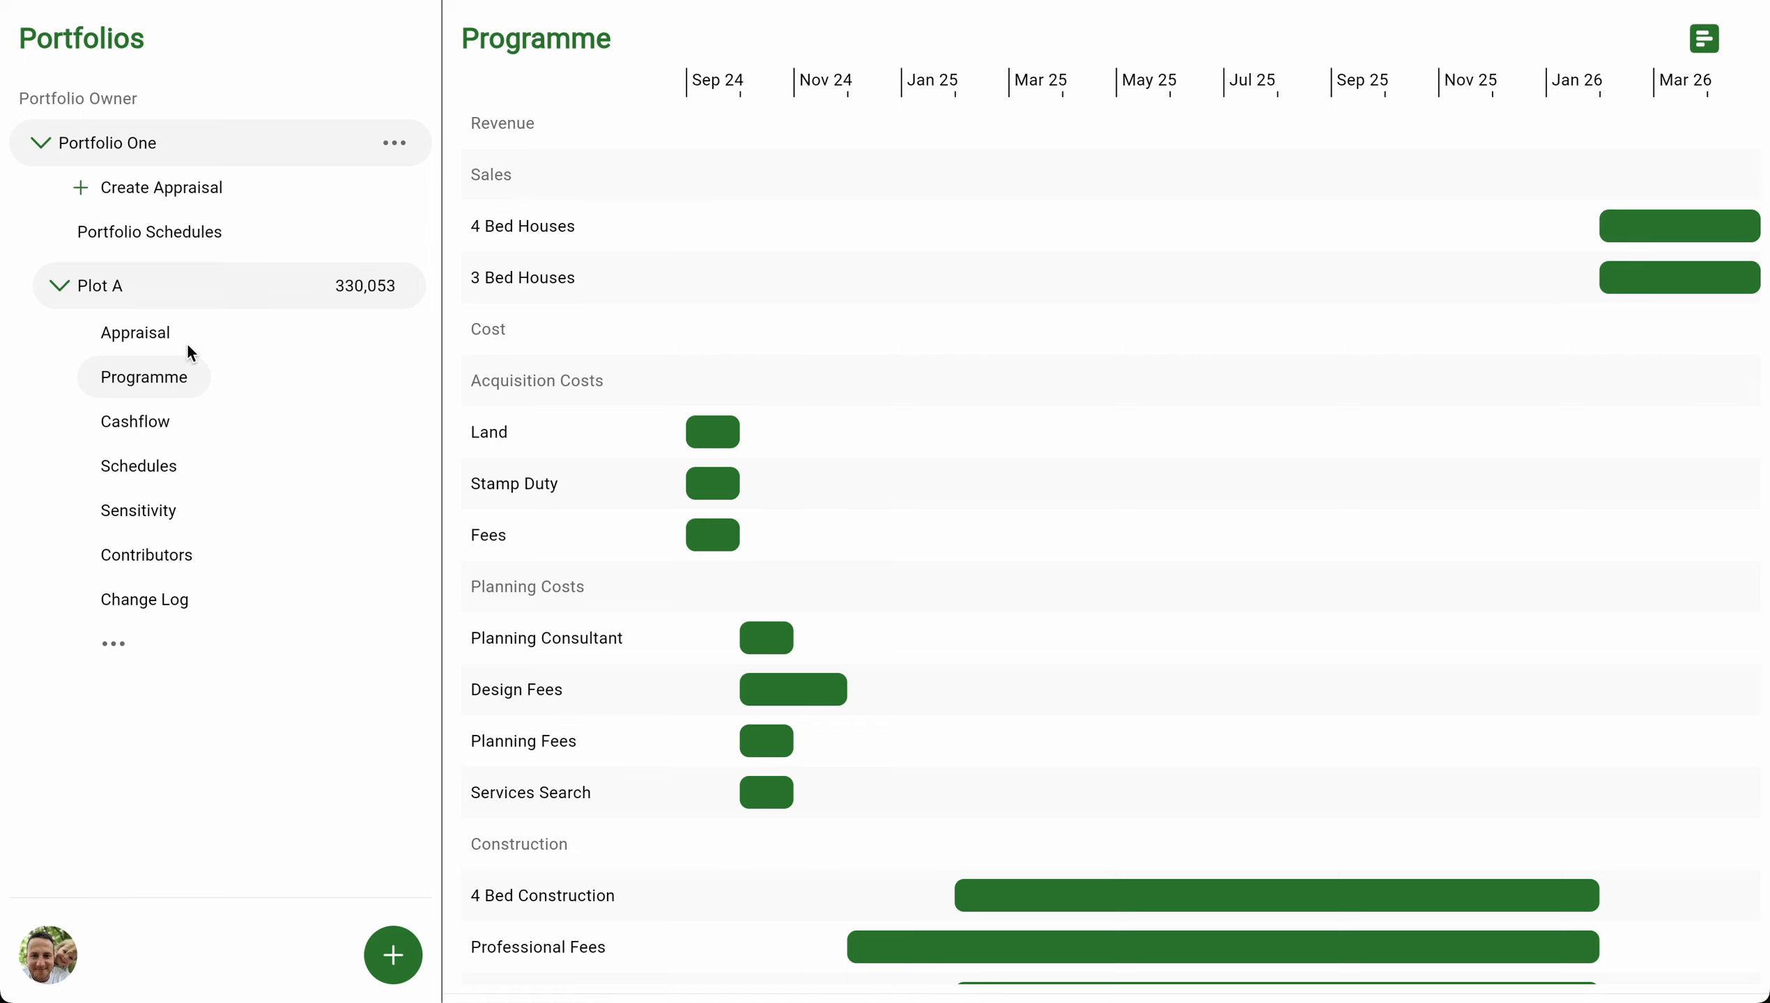
pyautogui.click(151, 344)
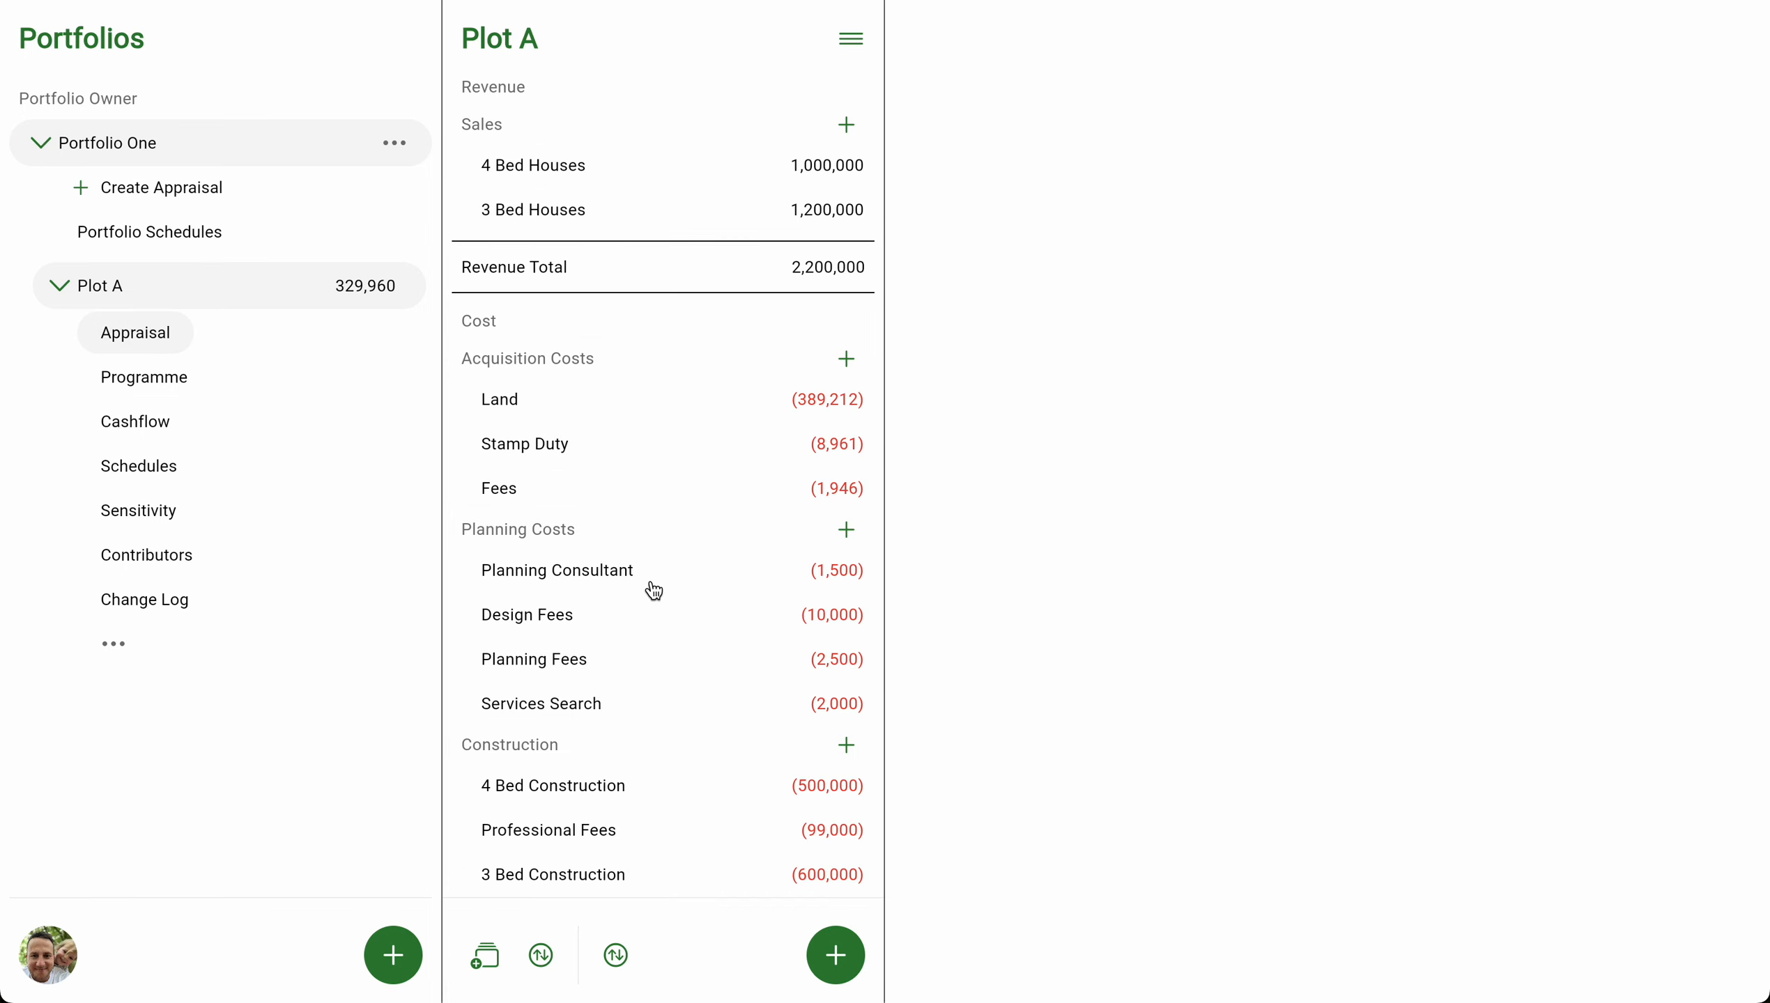
# Change the cost distribution of 4 Bed Construction to SCurve and save the item.
pyautogui.scroll(-4, 653, 590)
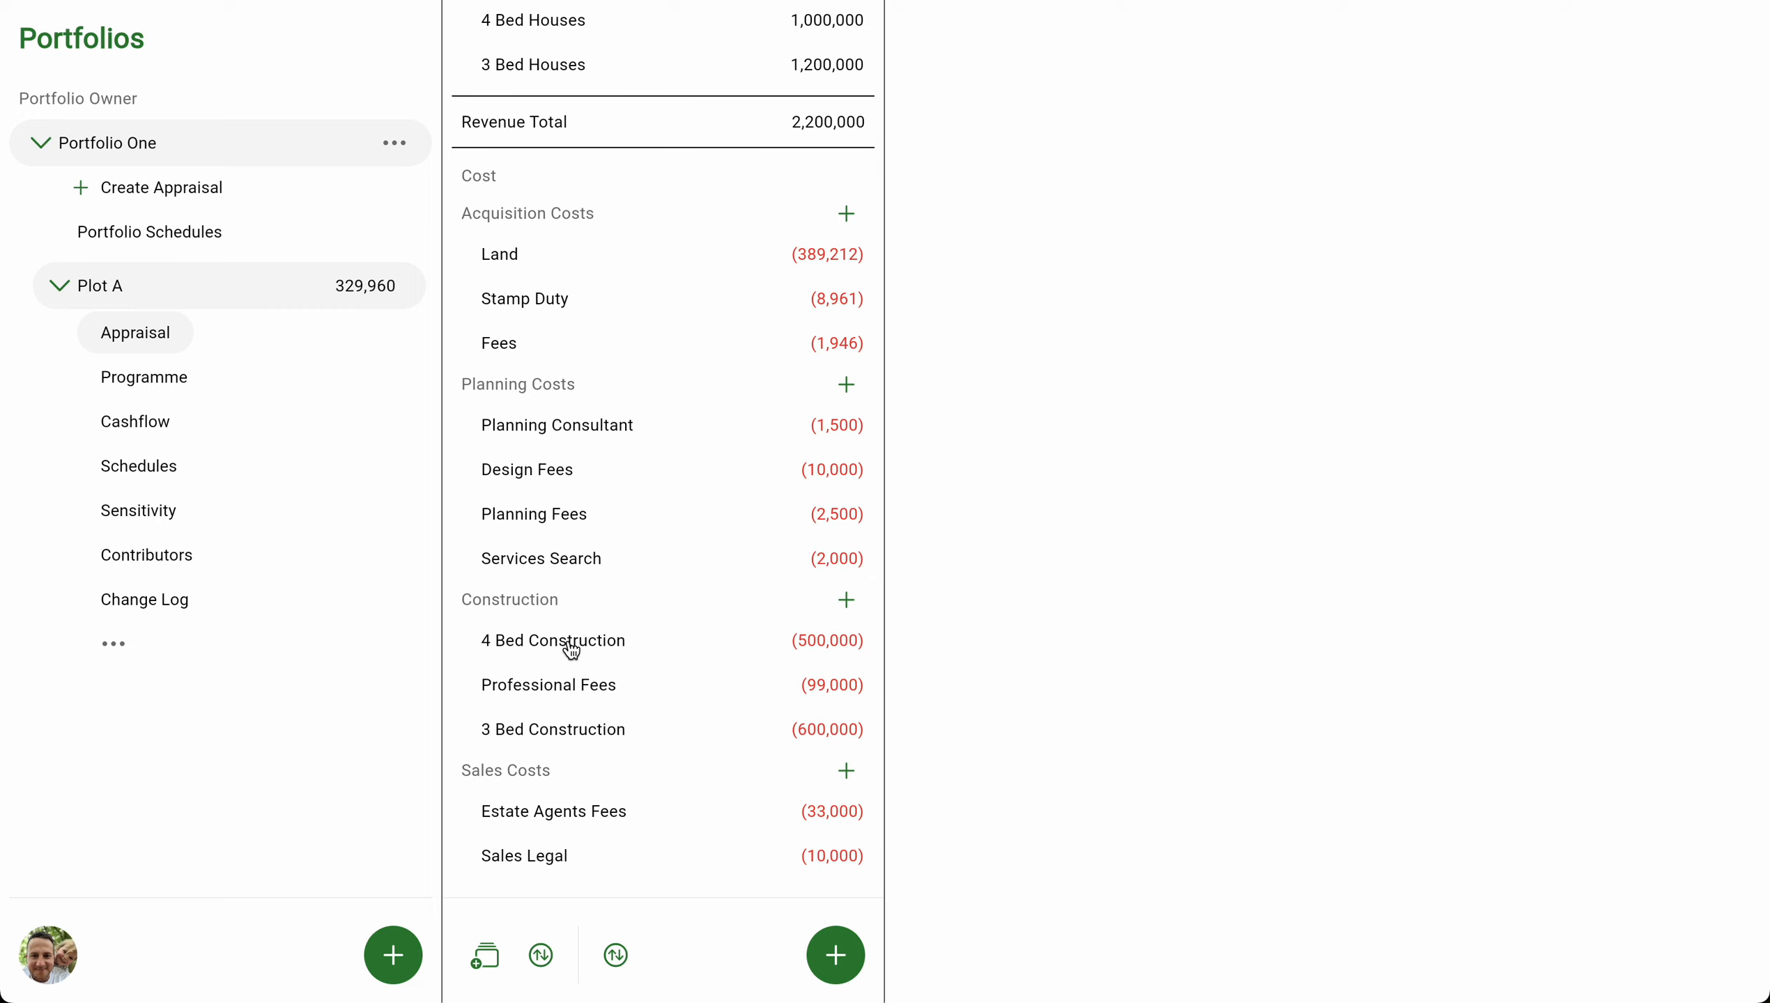
pyautogui.click(571, 651)
pyautogui.click(1136, 475)
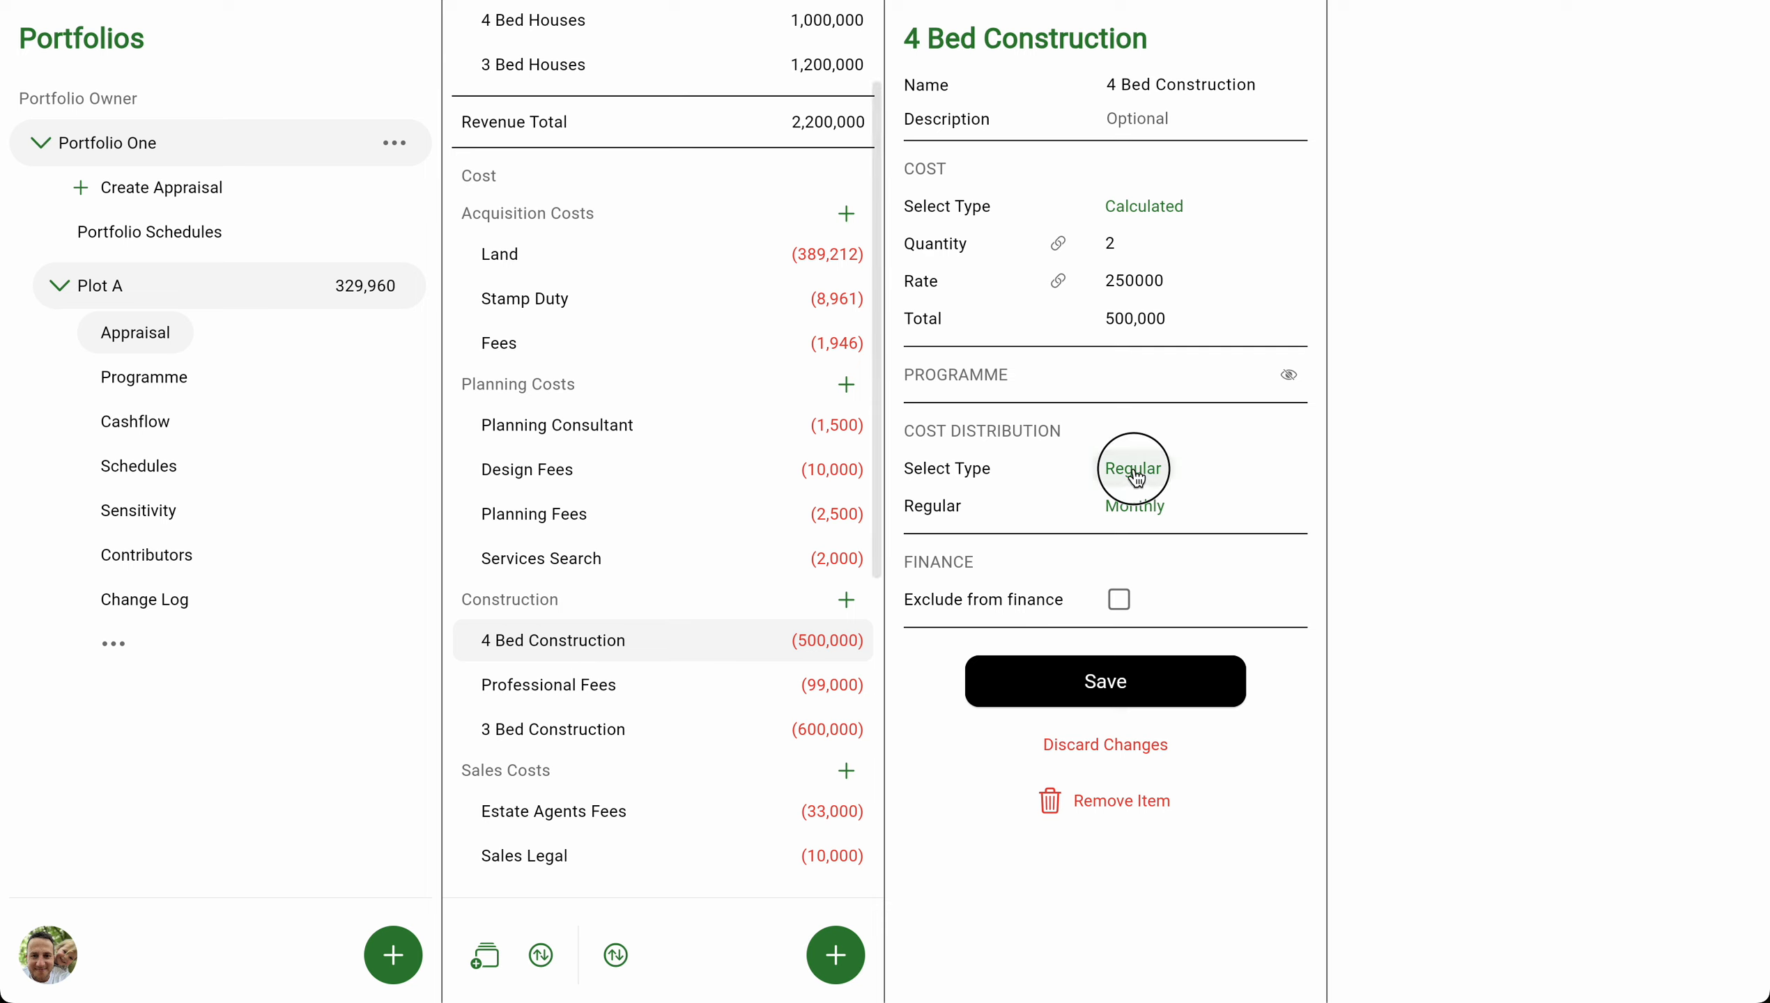
pyautogui.click(1084, 584)
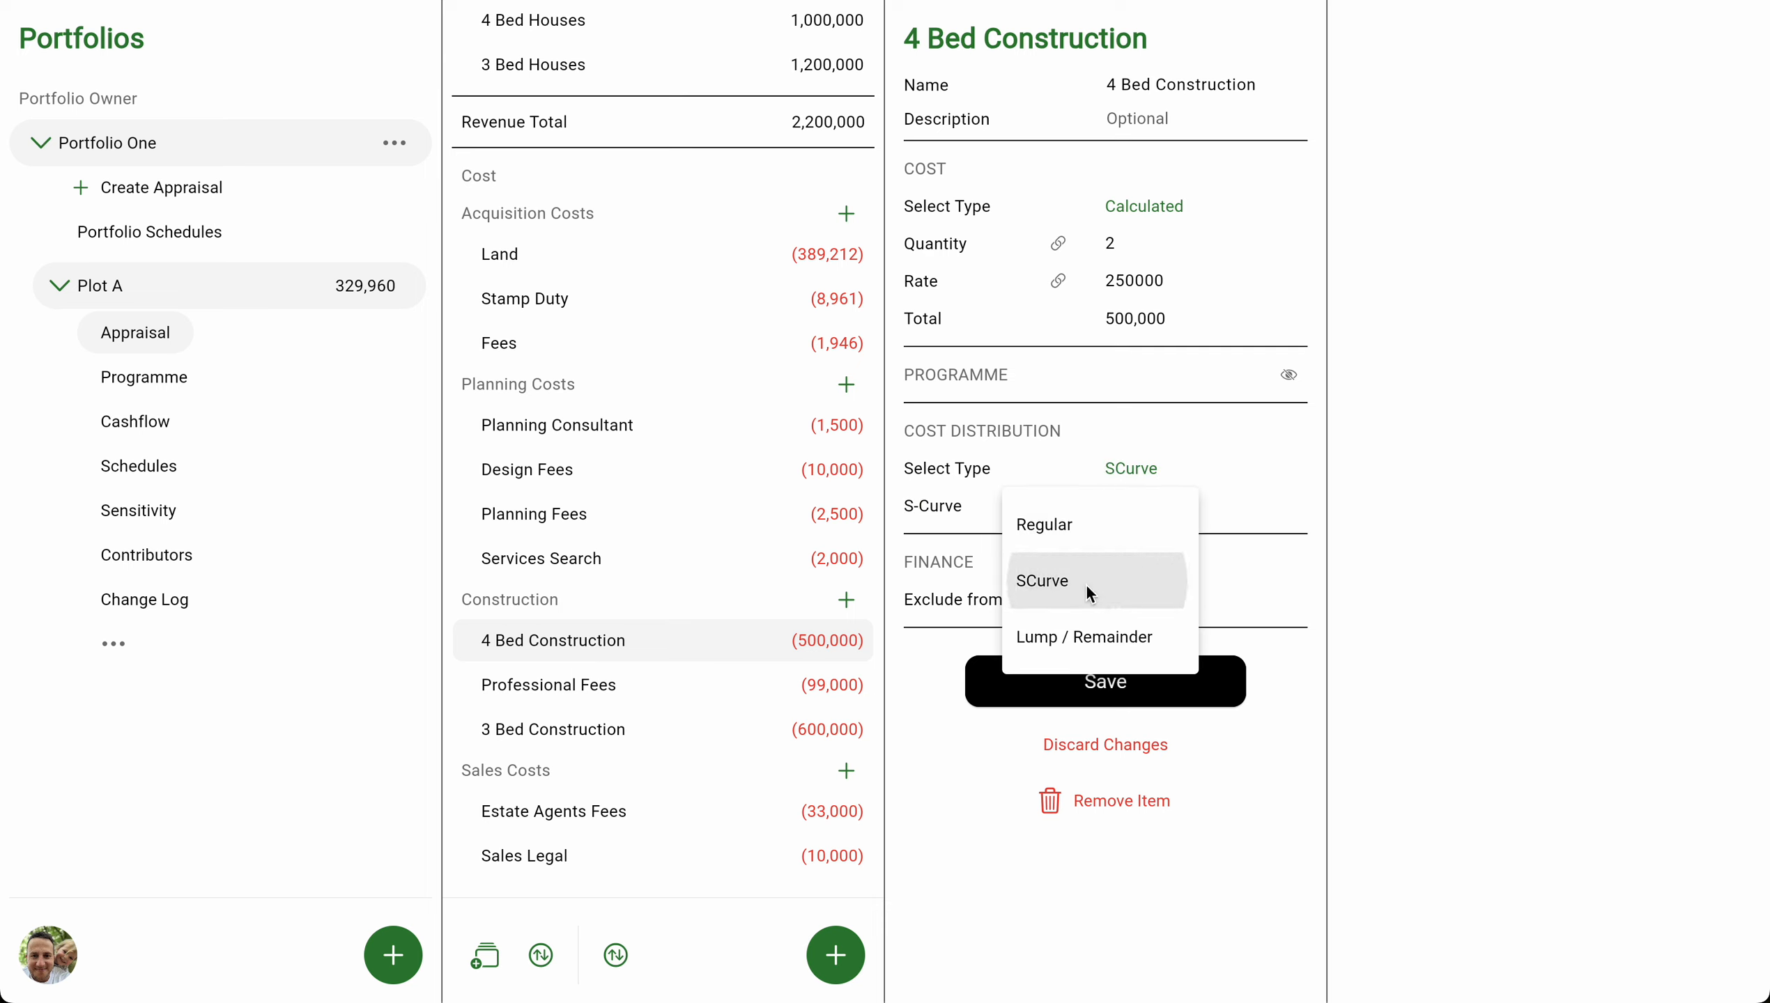
pyautogui.click(1125, 694)
# Change the cost distribution of 3 Bed Construction to SCurve with the Normal curve and save the item.
pyautogui.click(573, 724)
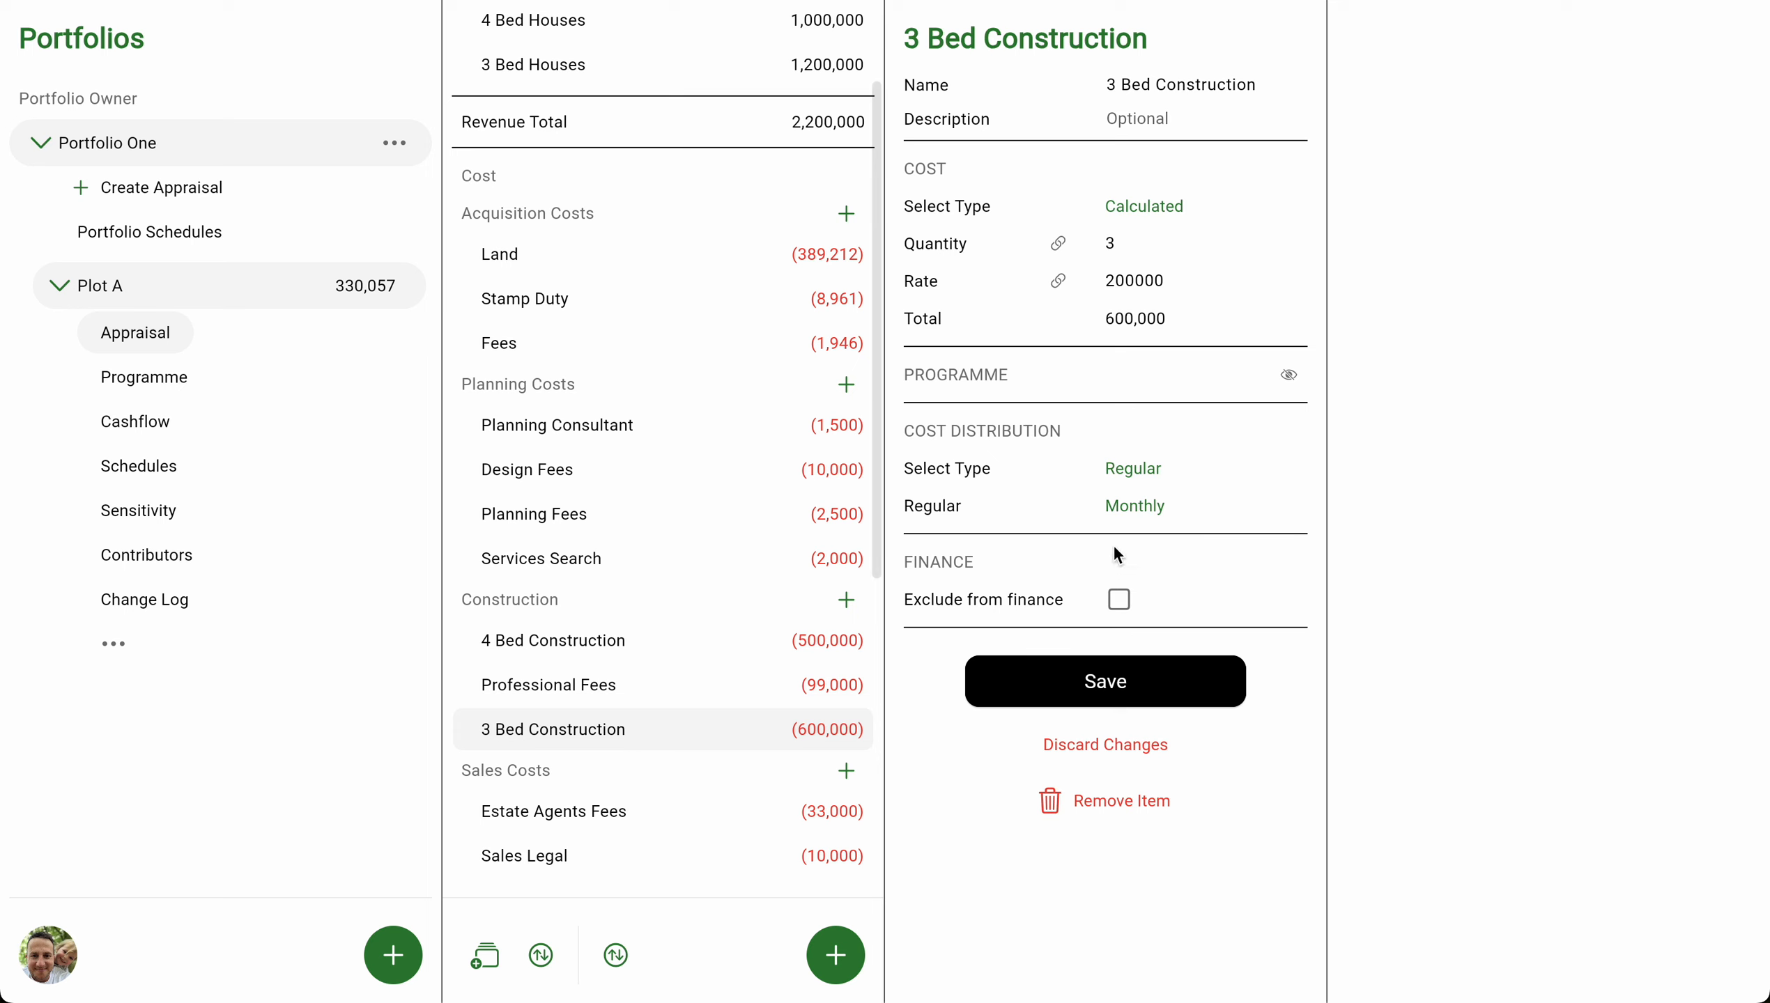
pyautogui.click(1132, 469)
pyautogui.click(1100, 591)
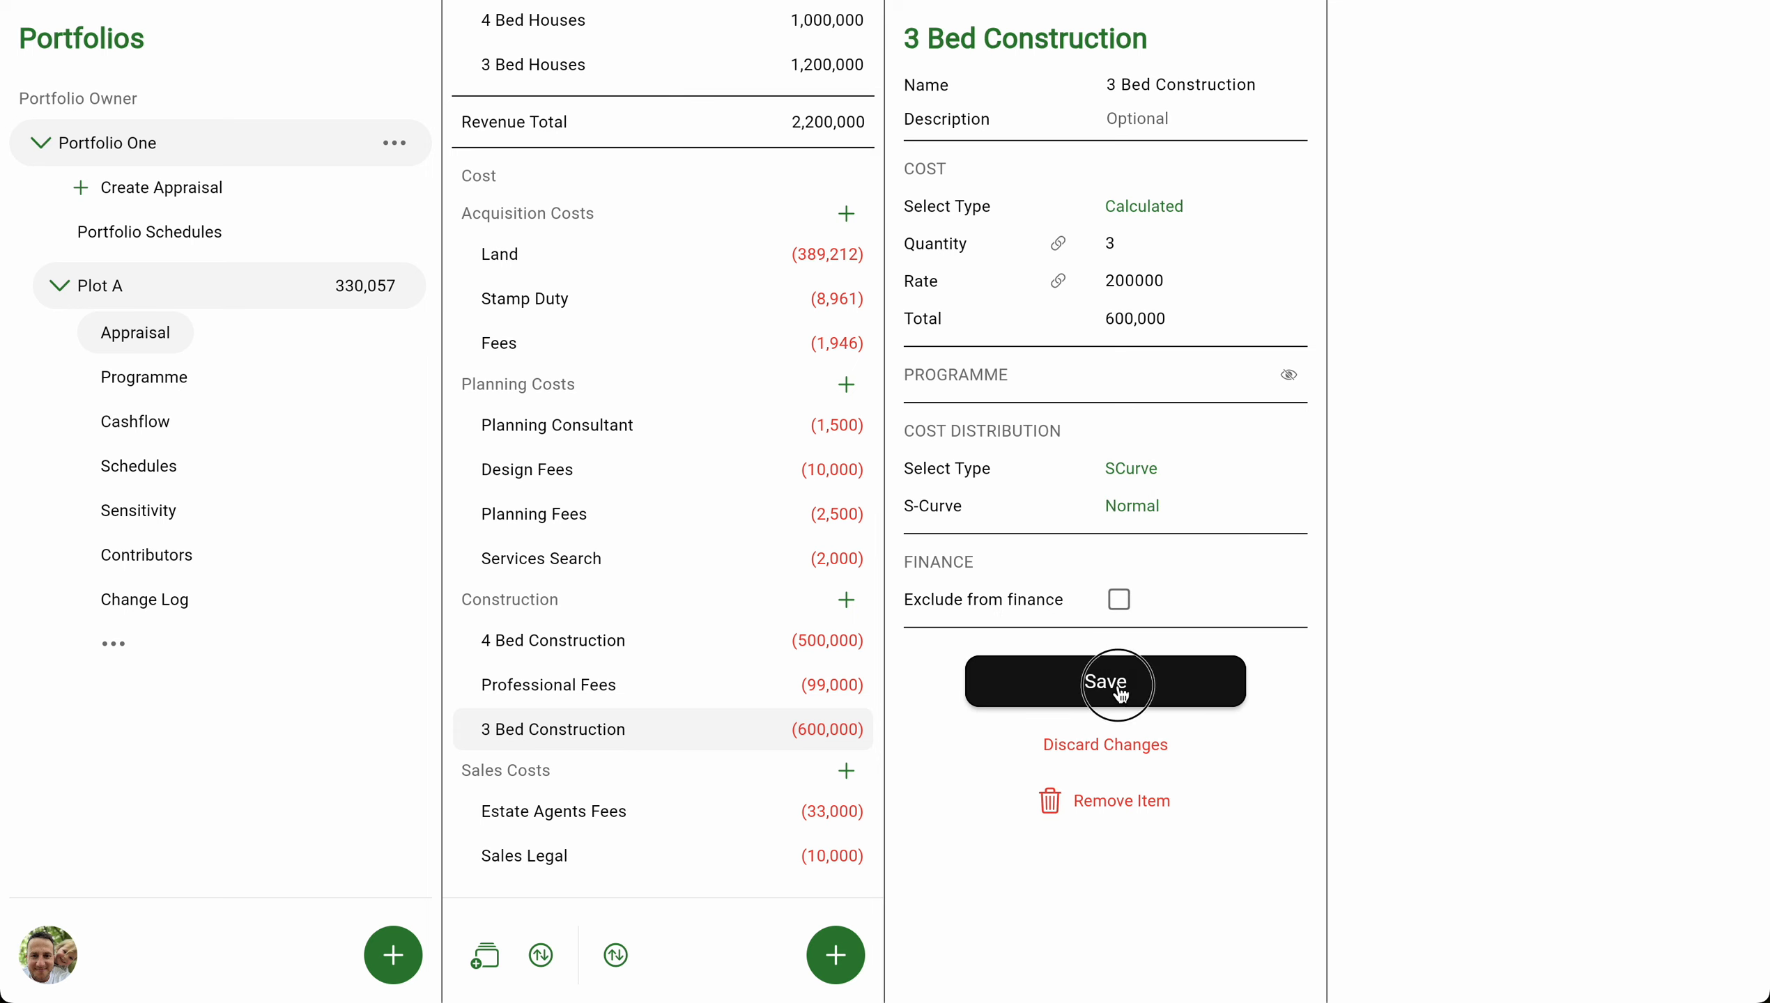
pyautogui.click(1126, 680)
# Set the regular cost distribution of Professional Fees to Monthly Decreasing and save the item.
pyautogui.click(605, 698)
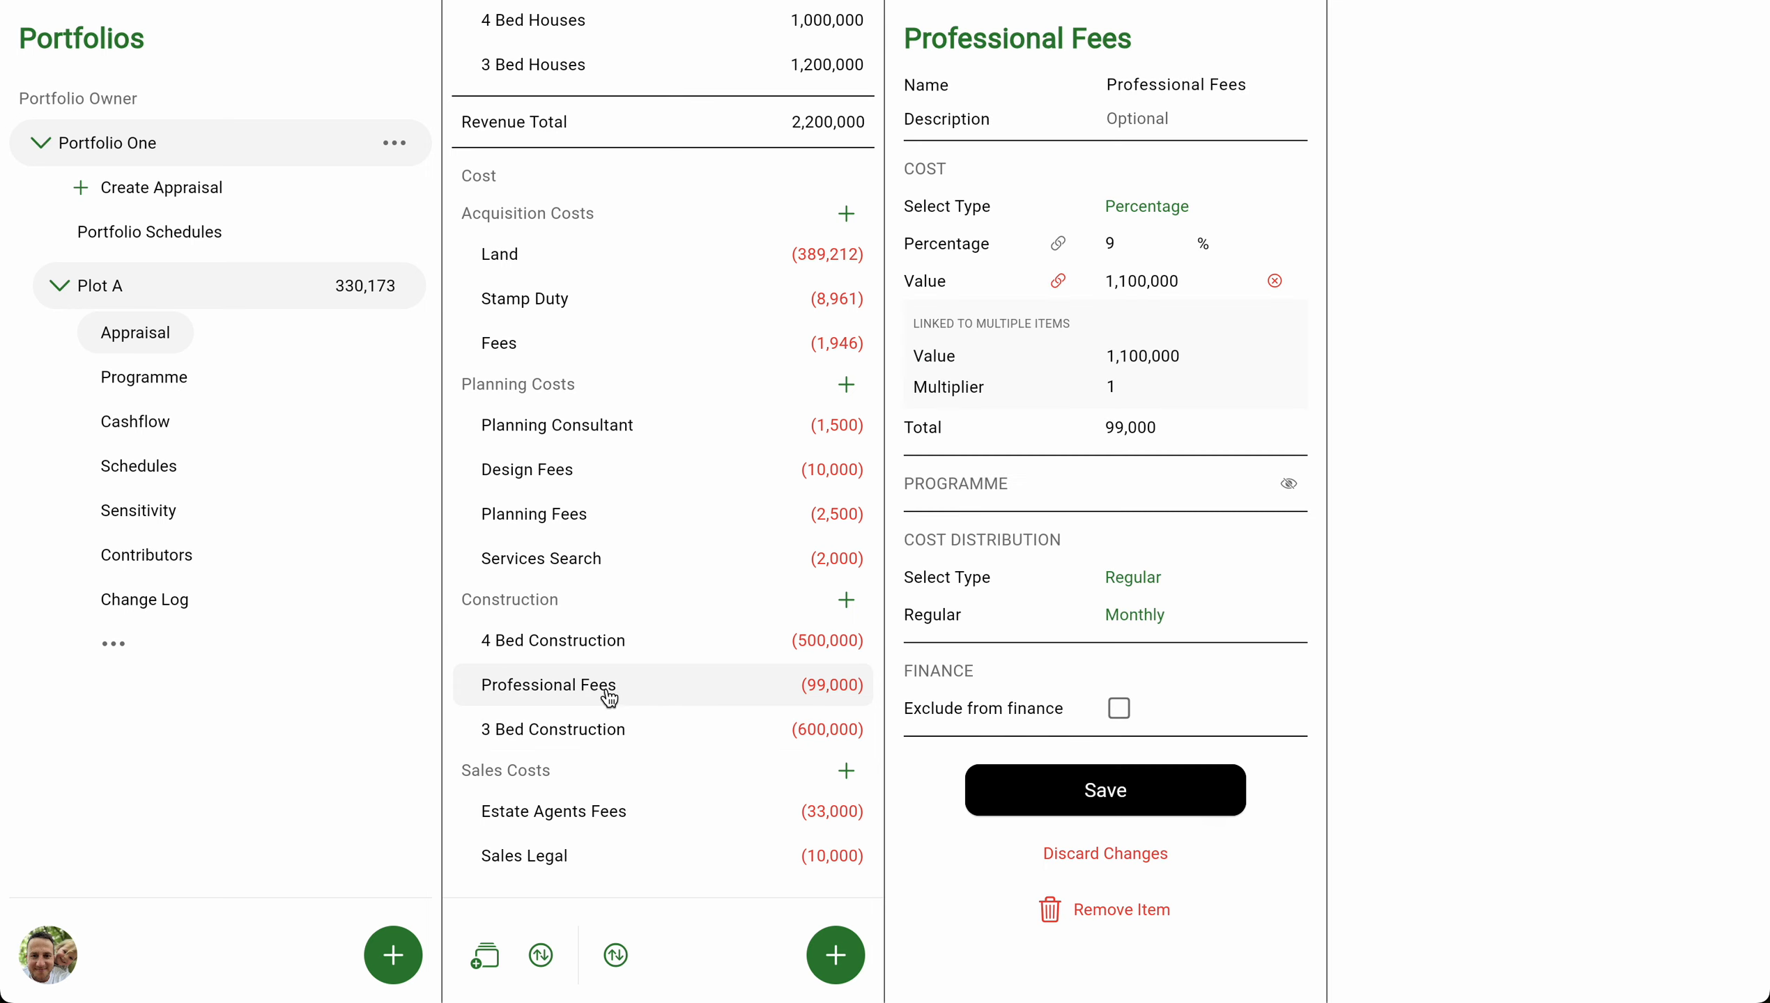
pyautogui.click(1162, 615)
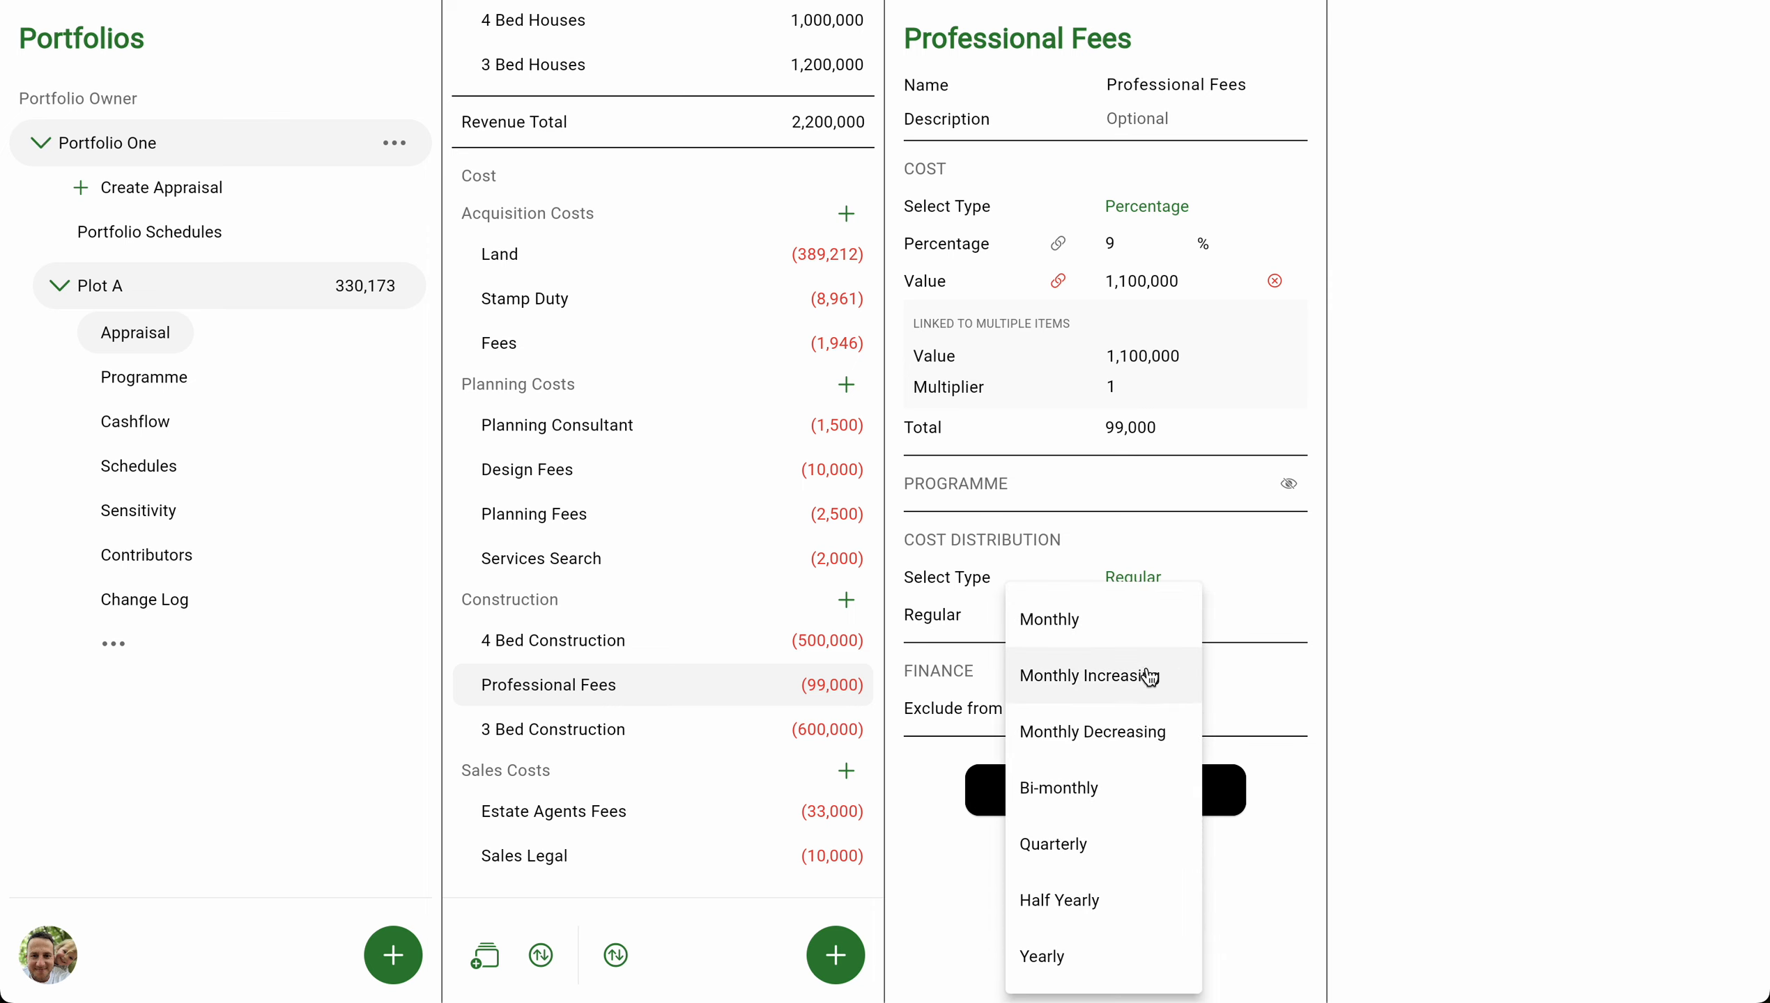
pyautogui.click(1139, 734)
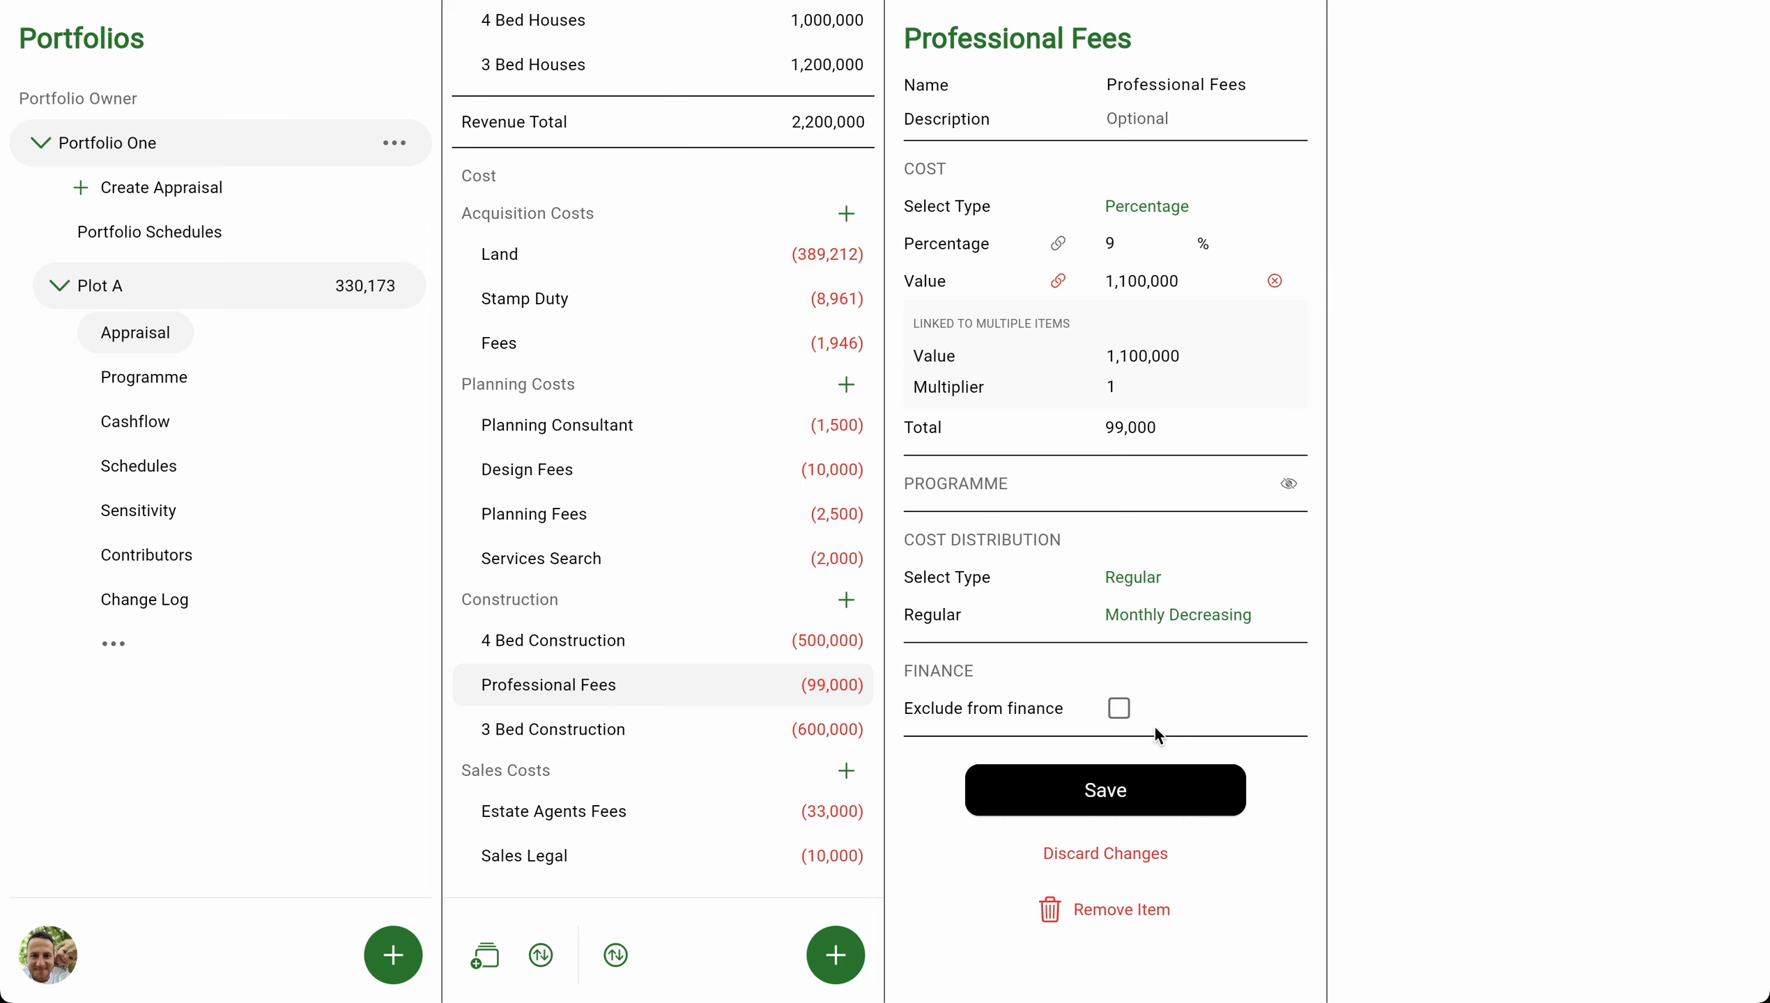
pyautogui.click(1151, 797)
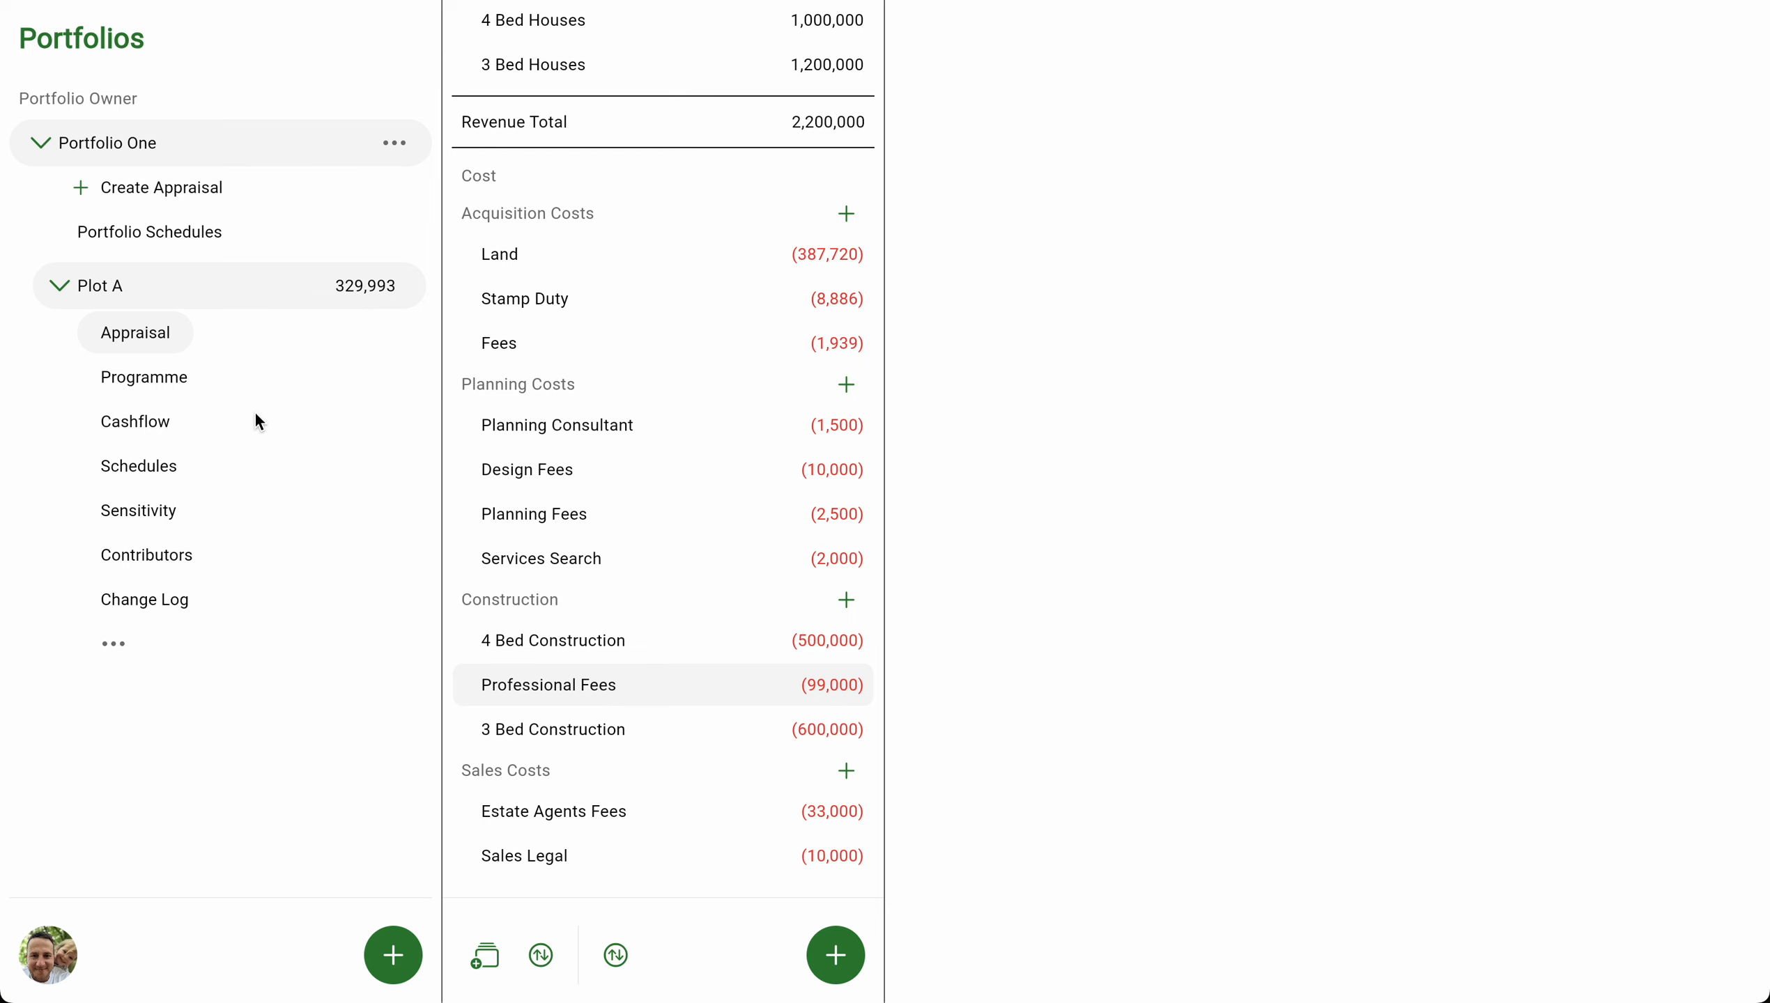
# Examine Plot A's cashflow month by month to see how the construction costs, professional fees and sales are distributed.
pyautogui.click(145, 434)
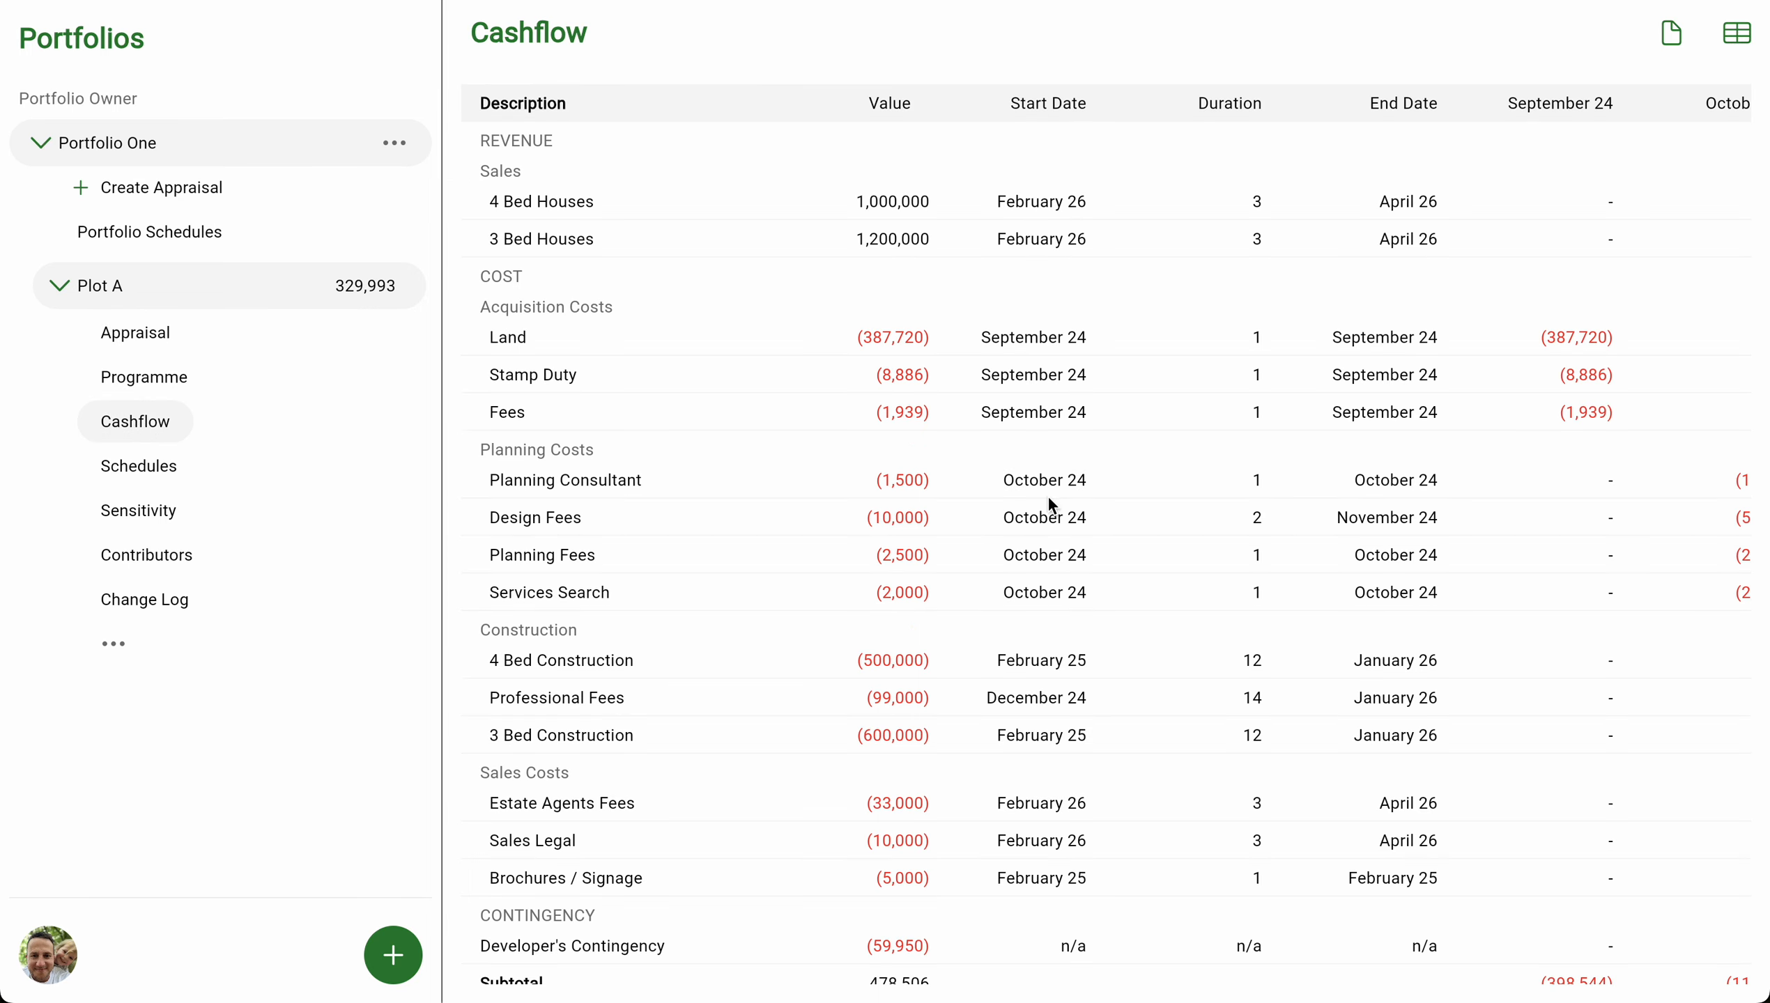
pyautogui.hscroll(5, 1141, 516)
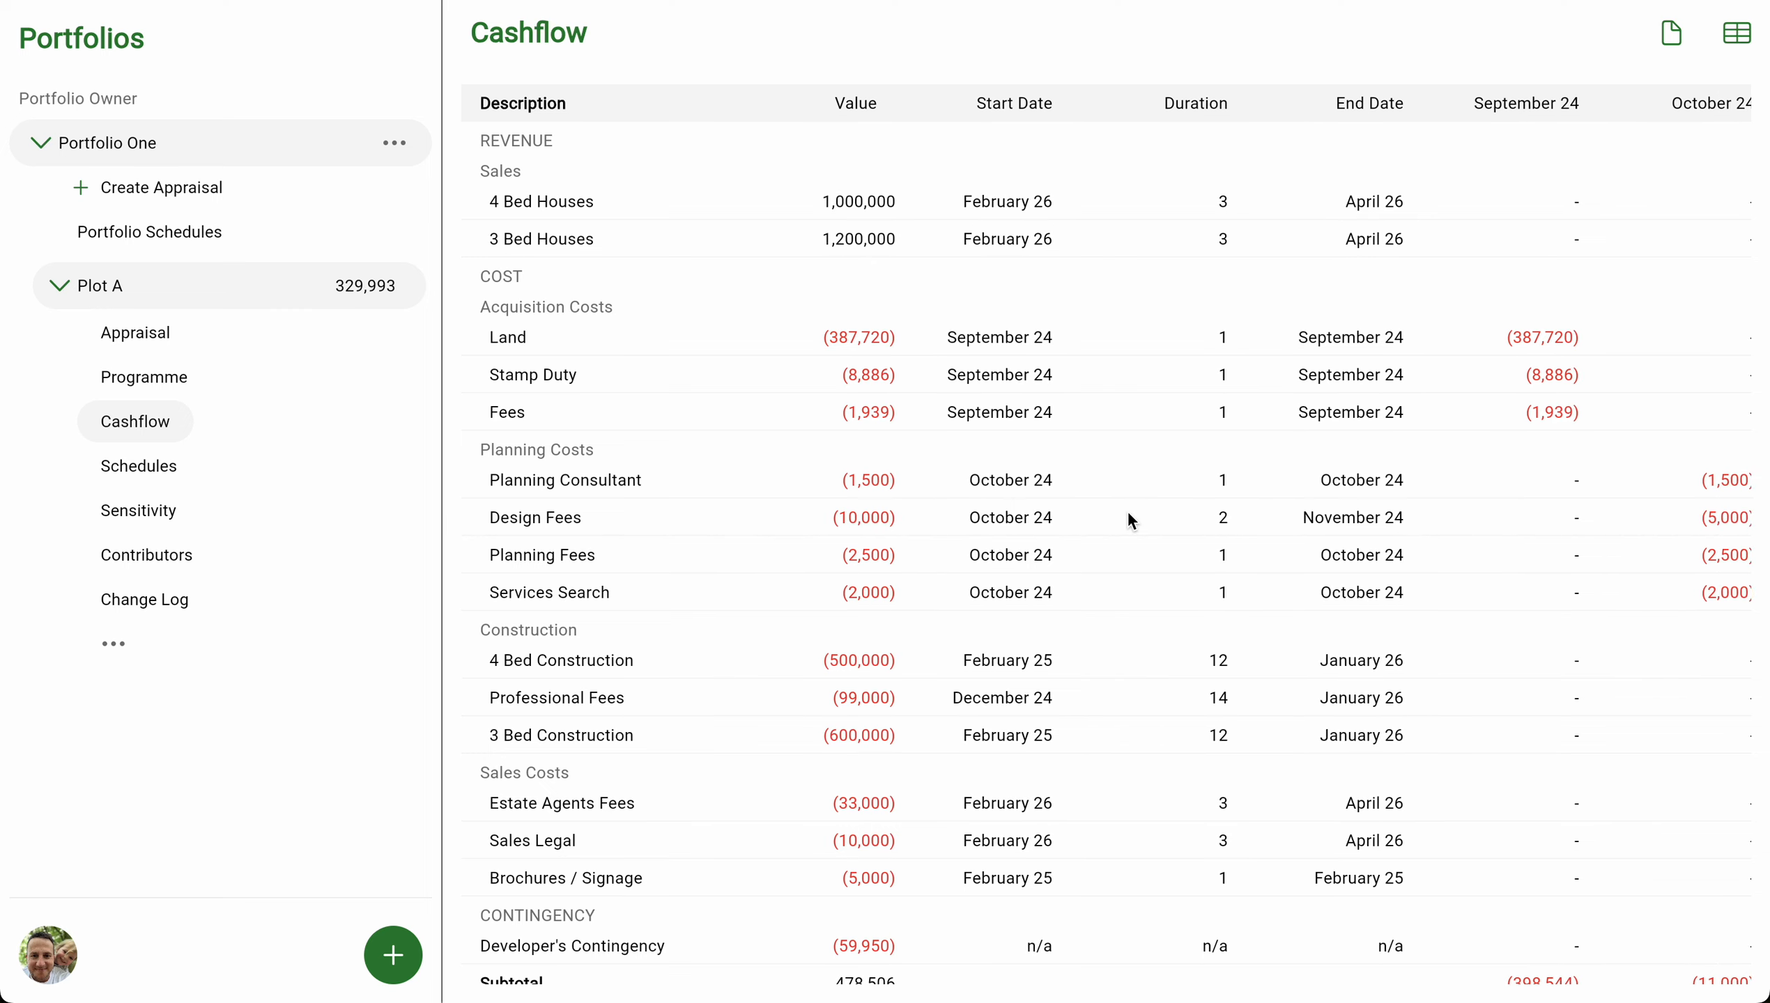
pyautogui.hscroll(5, 1107, 518)
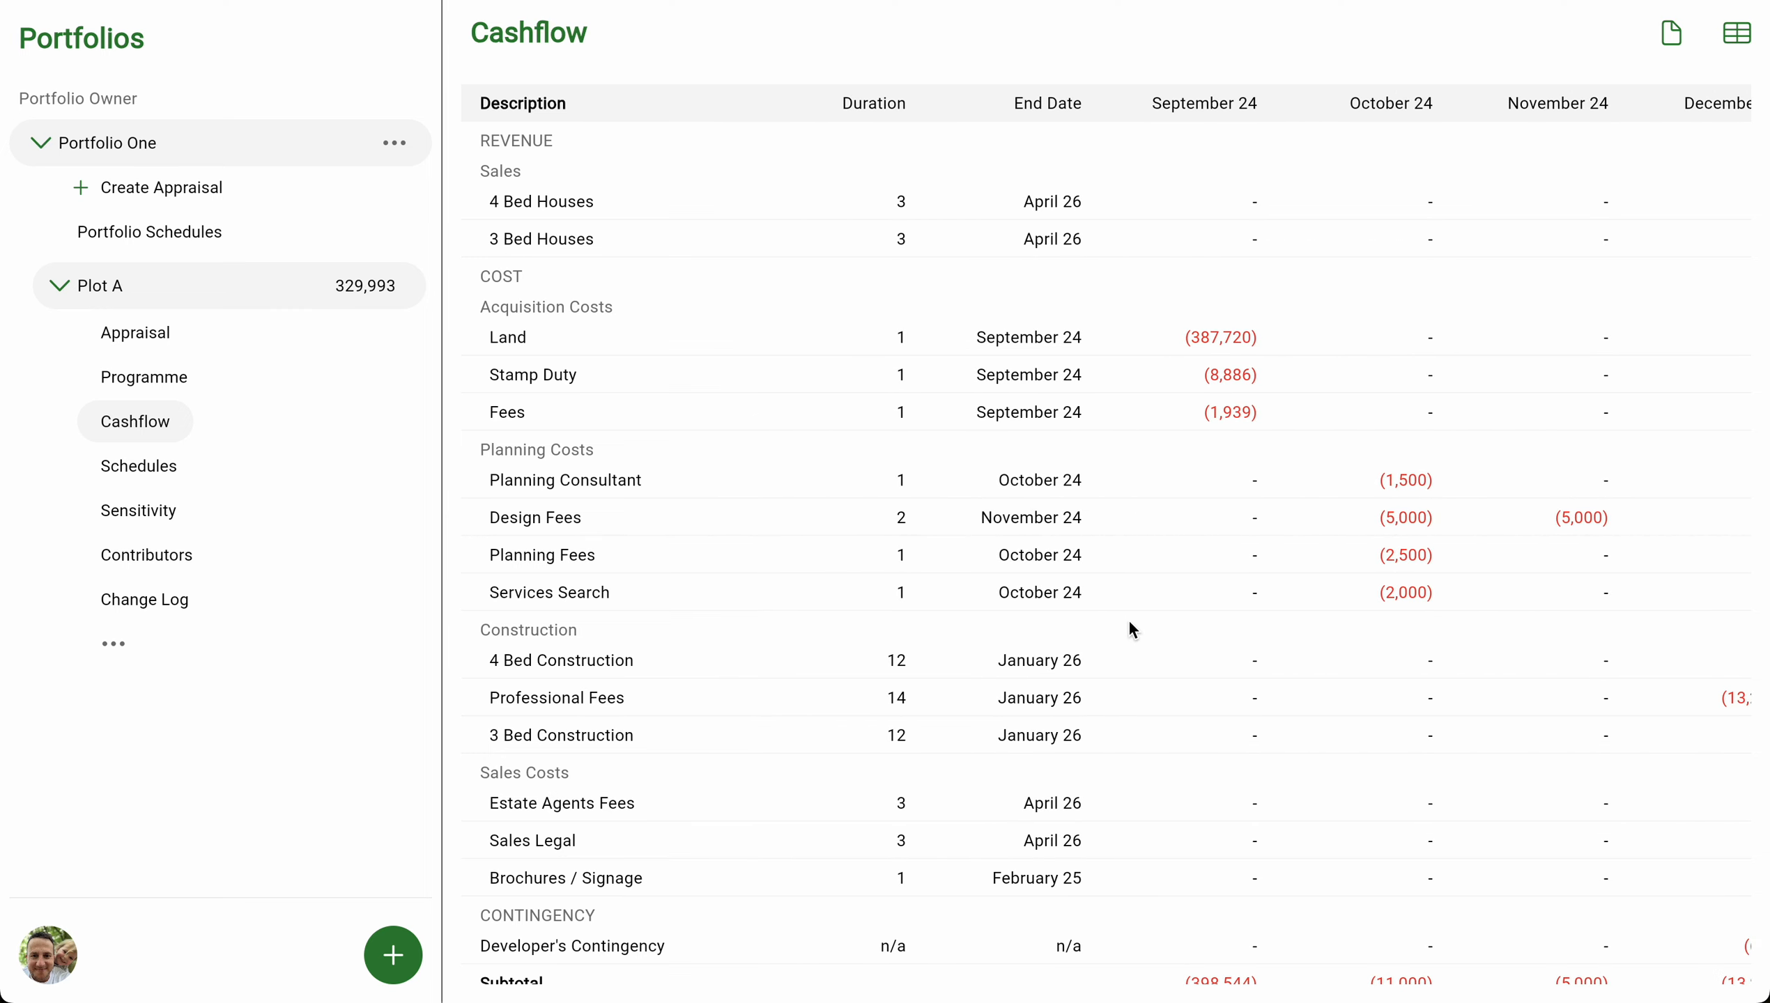
pyautogui.hscroll(4, 1228, 741)
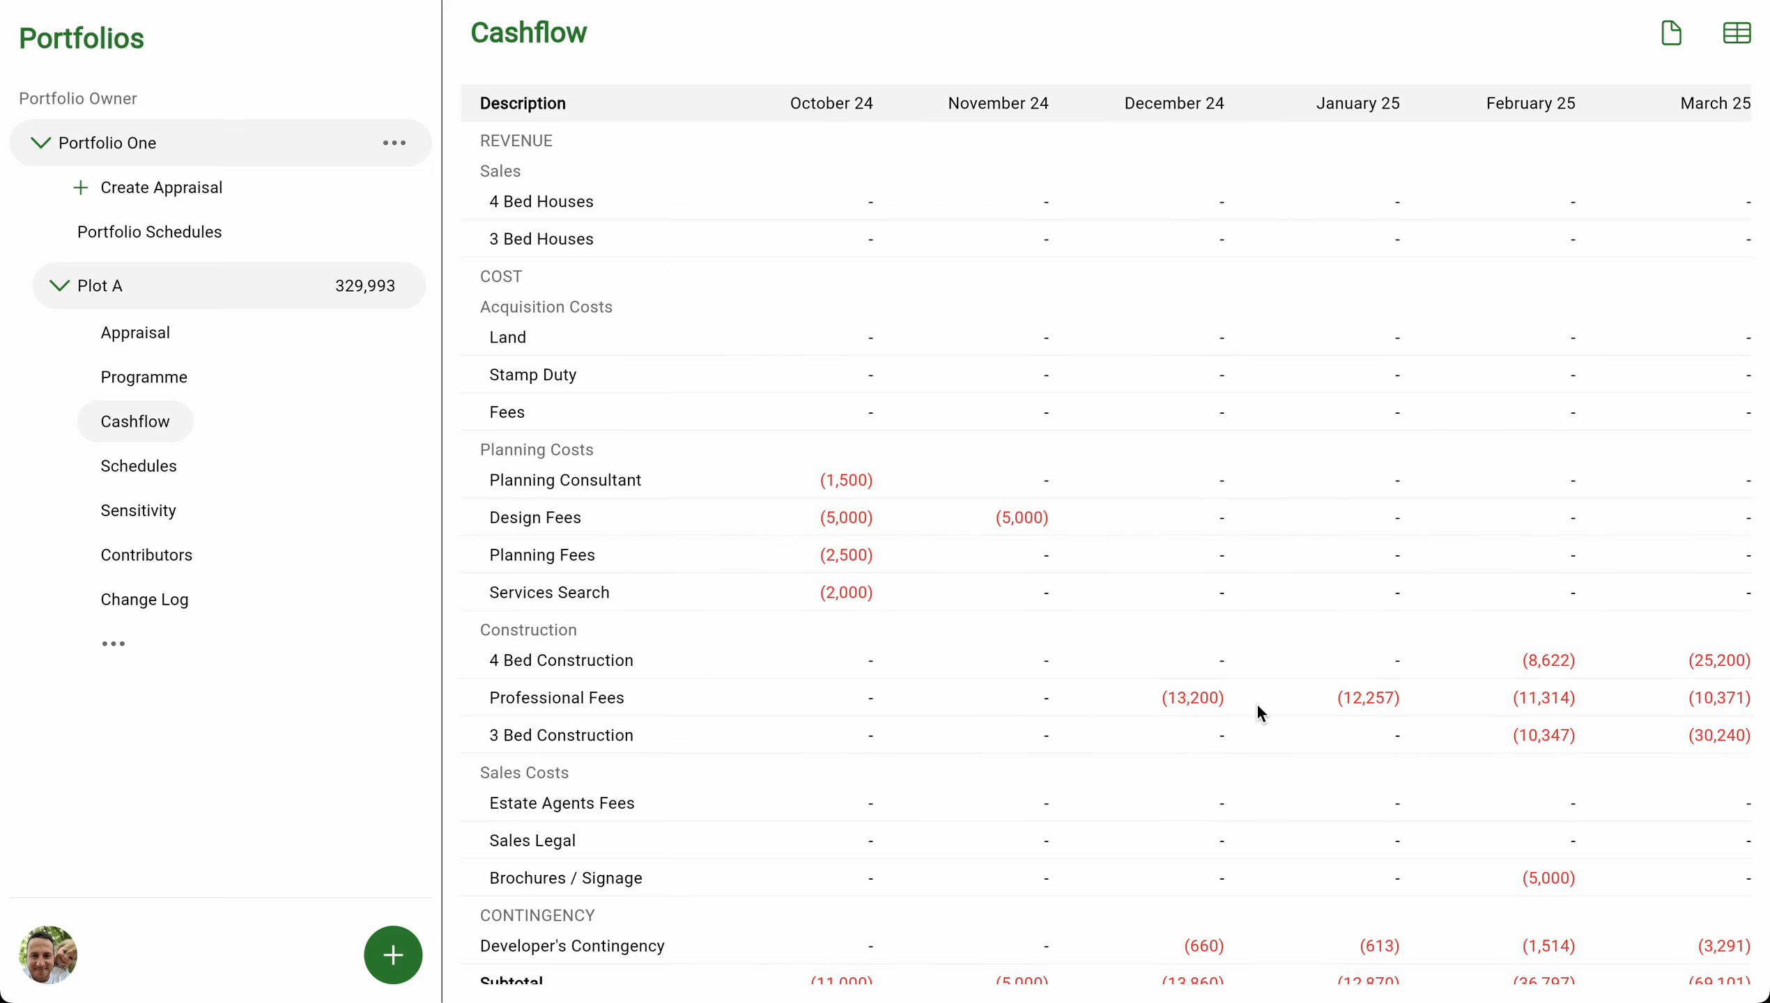
pyautogui.hscroll(4, 1199, 702)
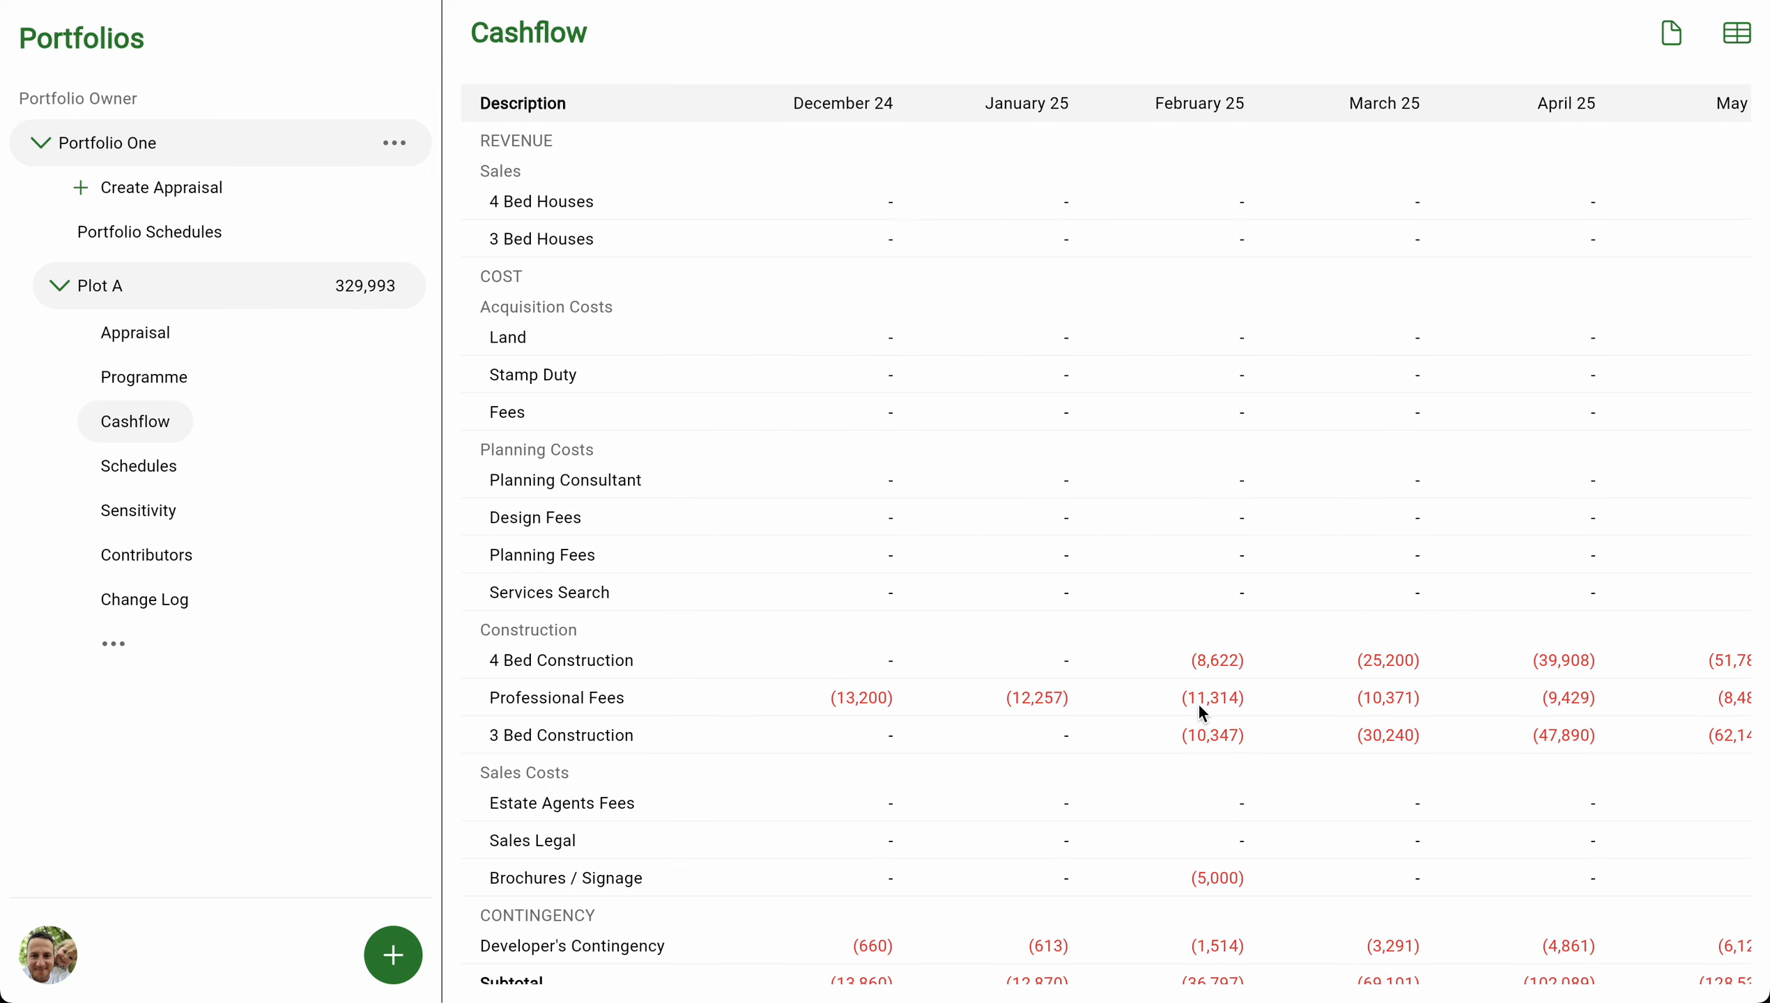
pyautogui.hscroll(8, 1201, 708)
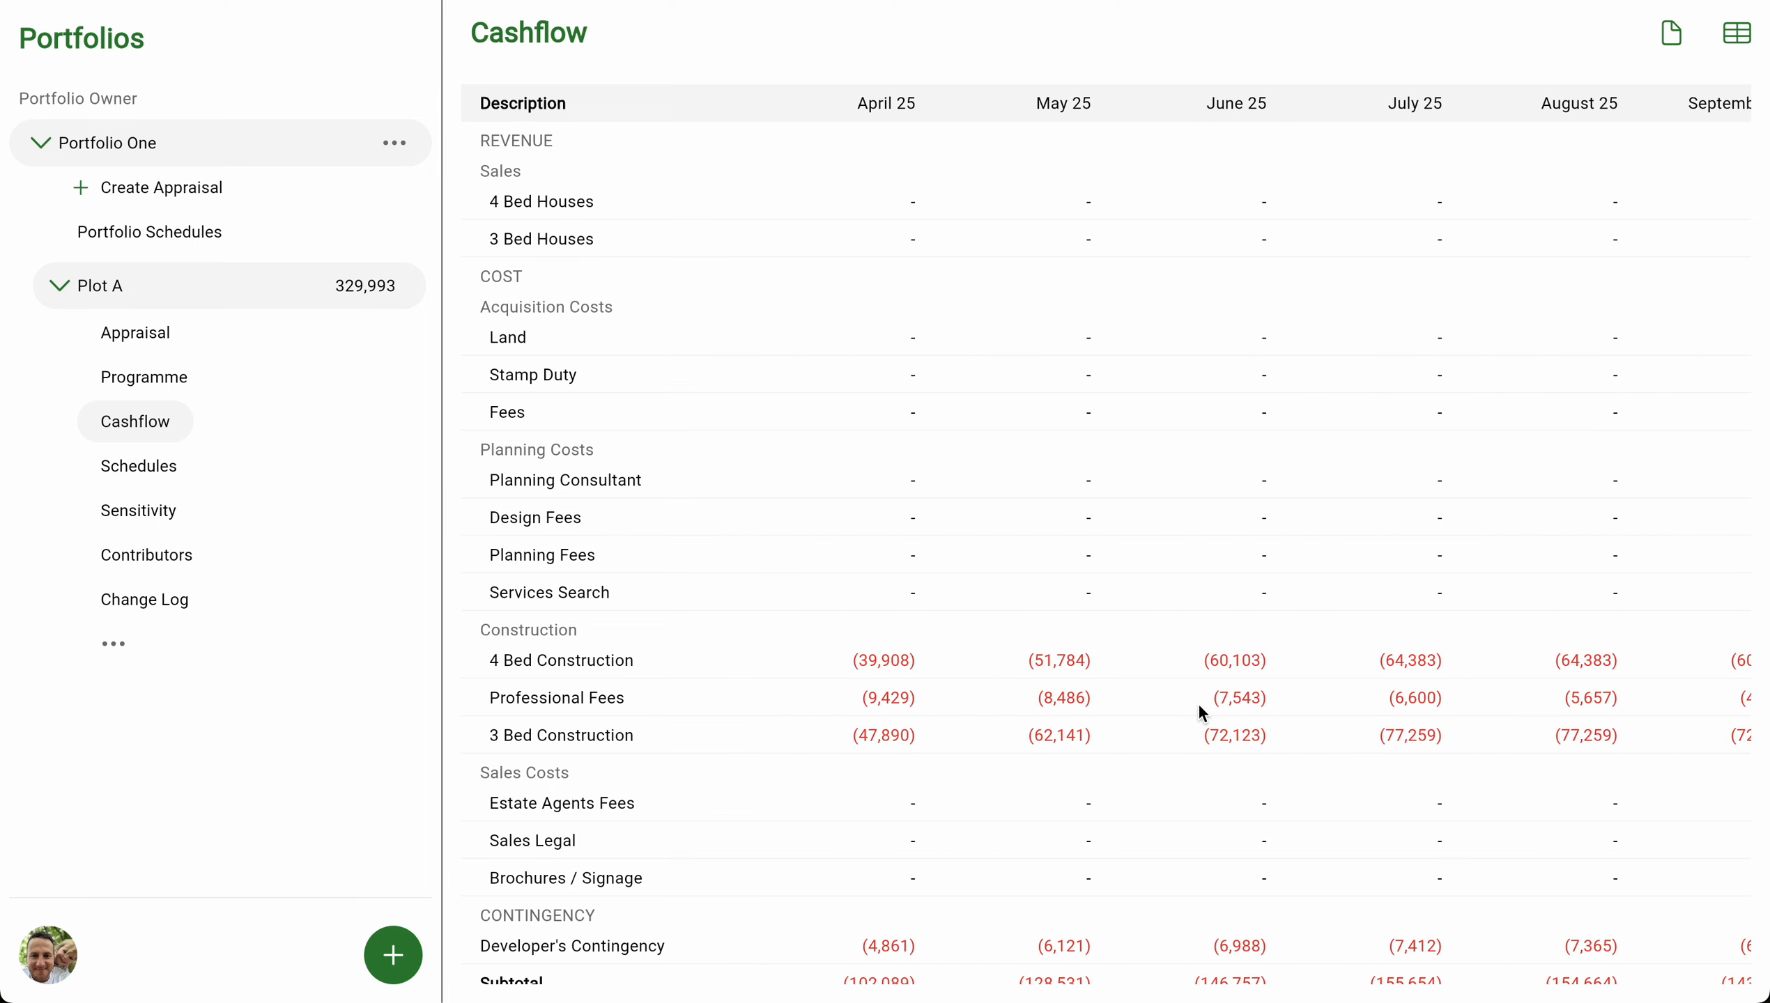
pyautogui.hscroll(4, 1200, 708)
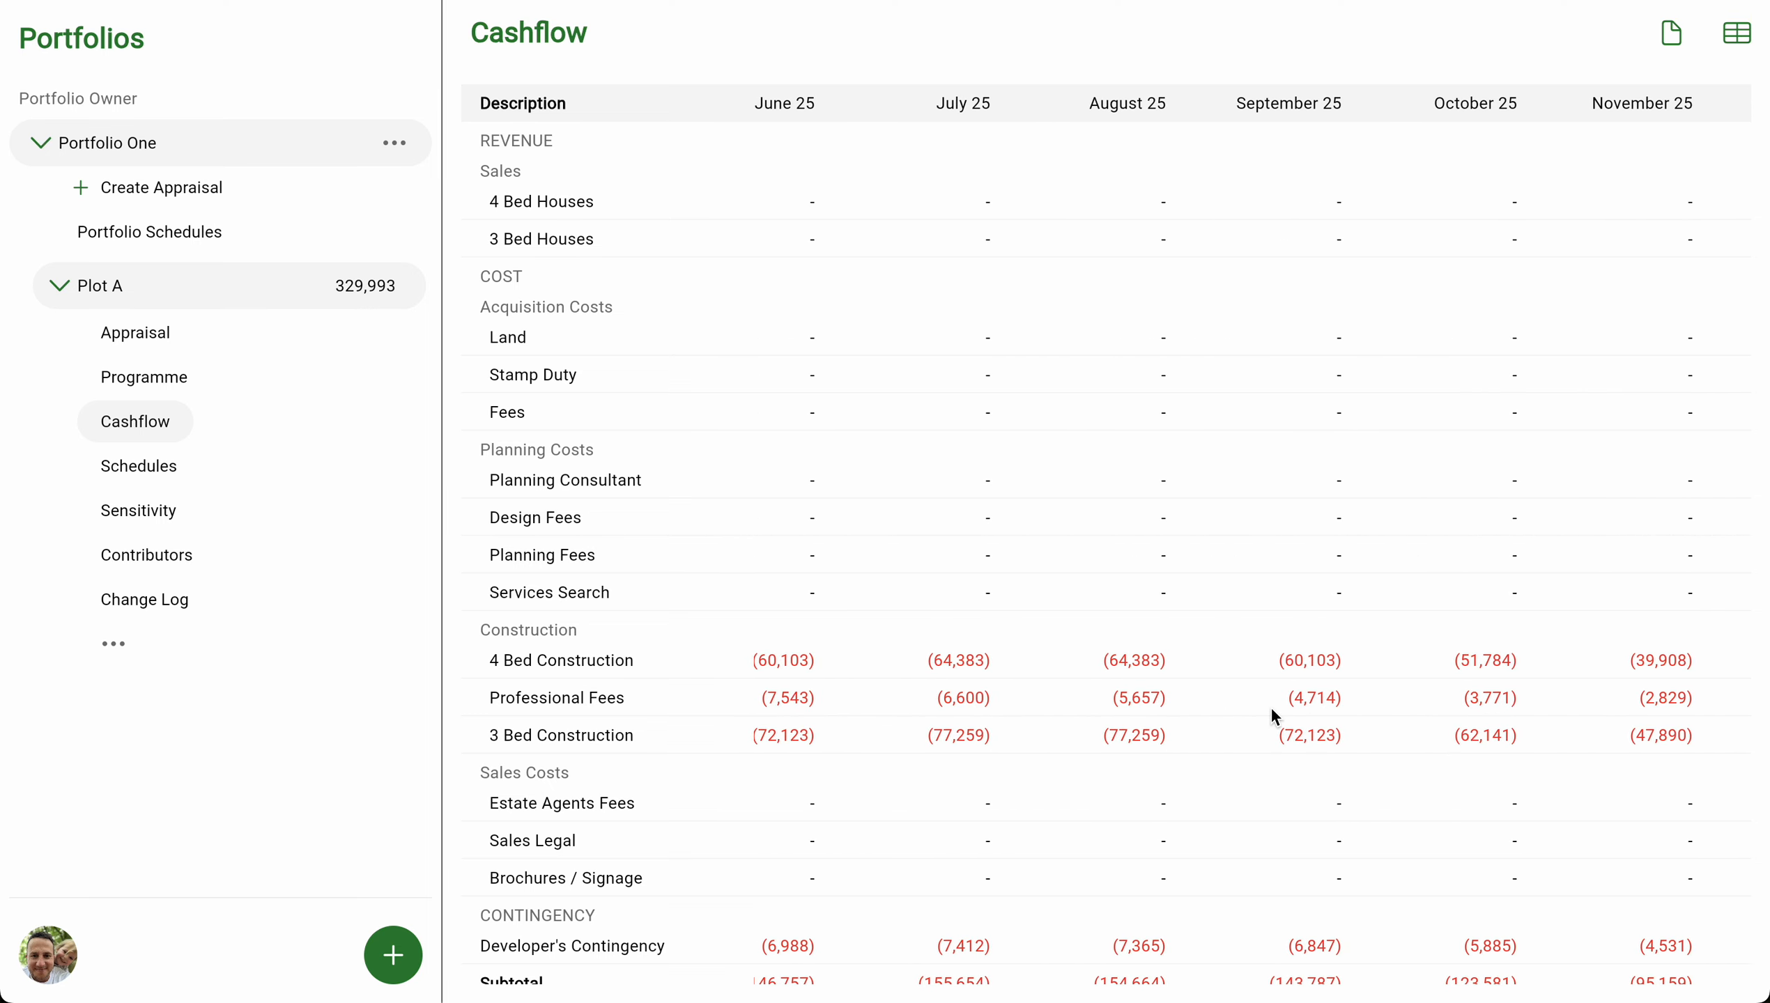
pyautogui.hscroll(8, 1272, 712)
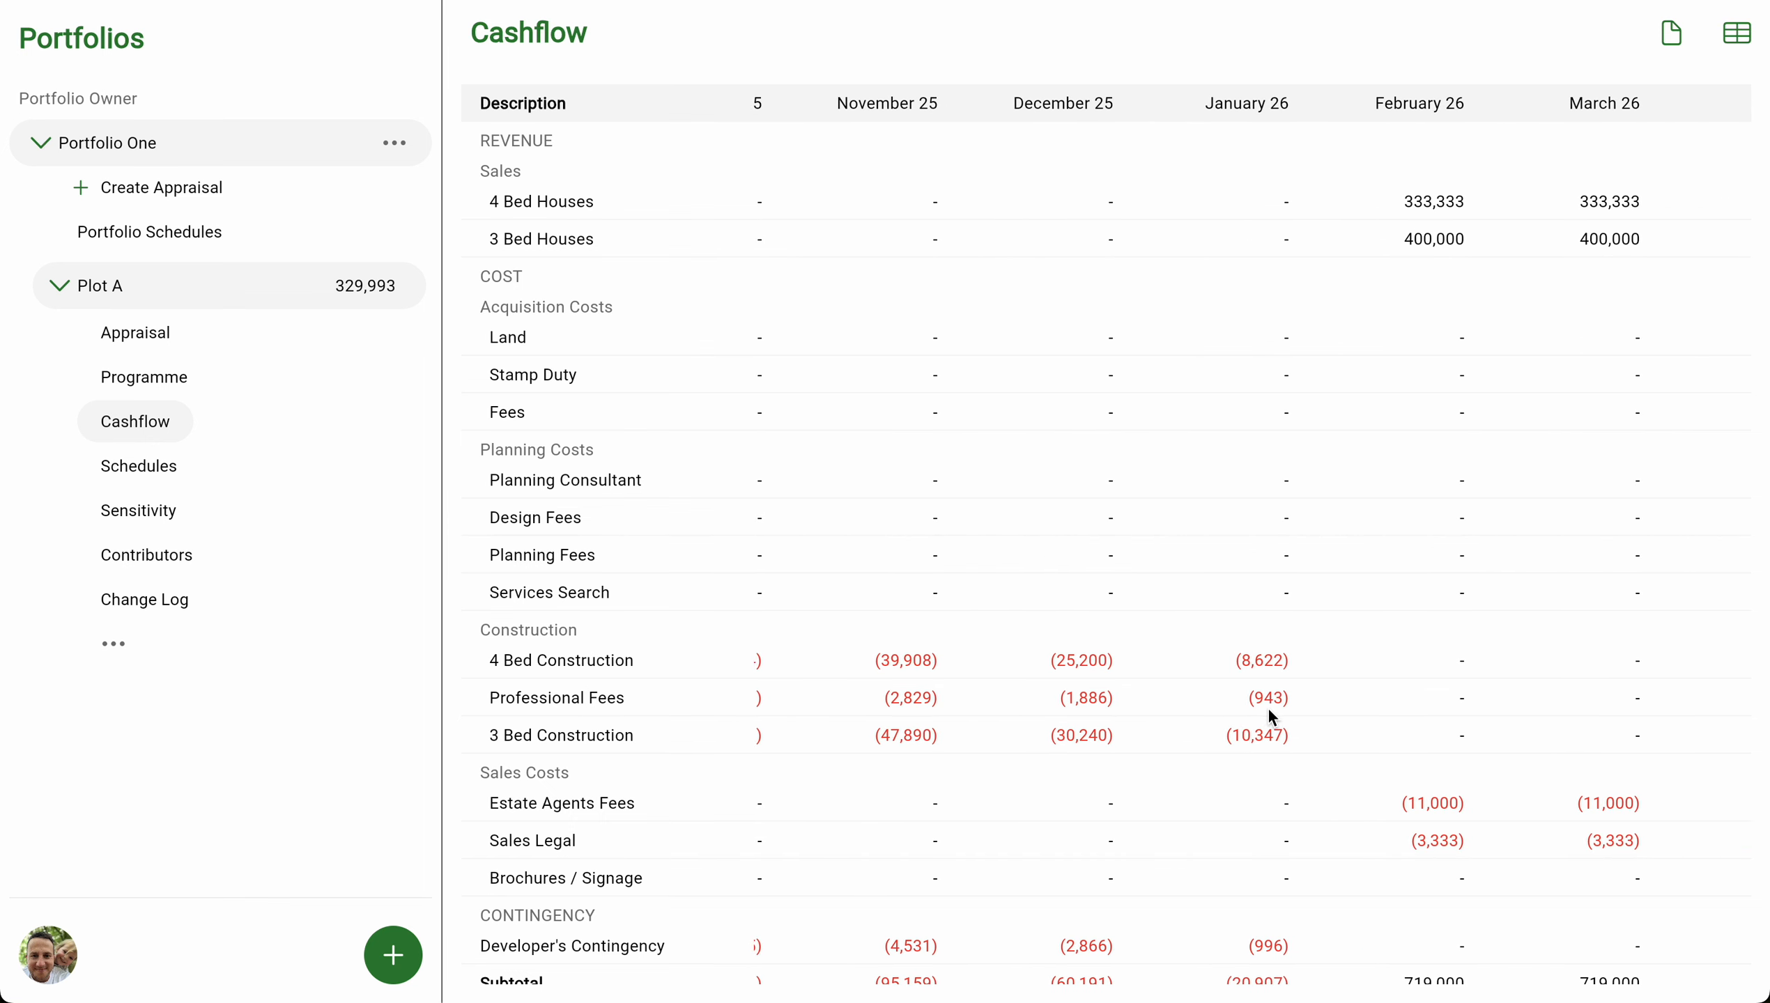
pyautogui.hscroll(1, 1269, 713)
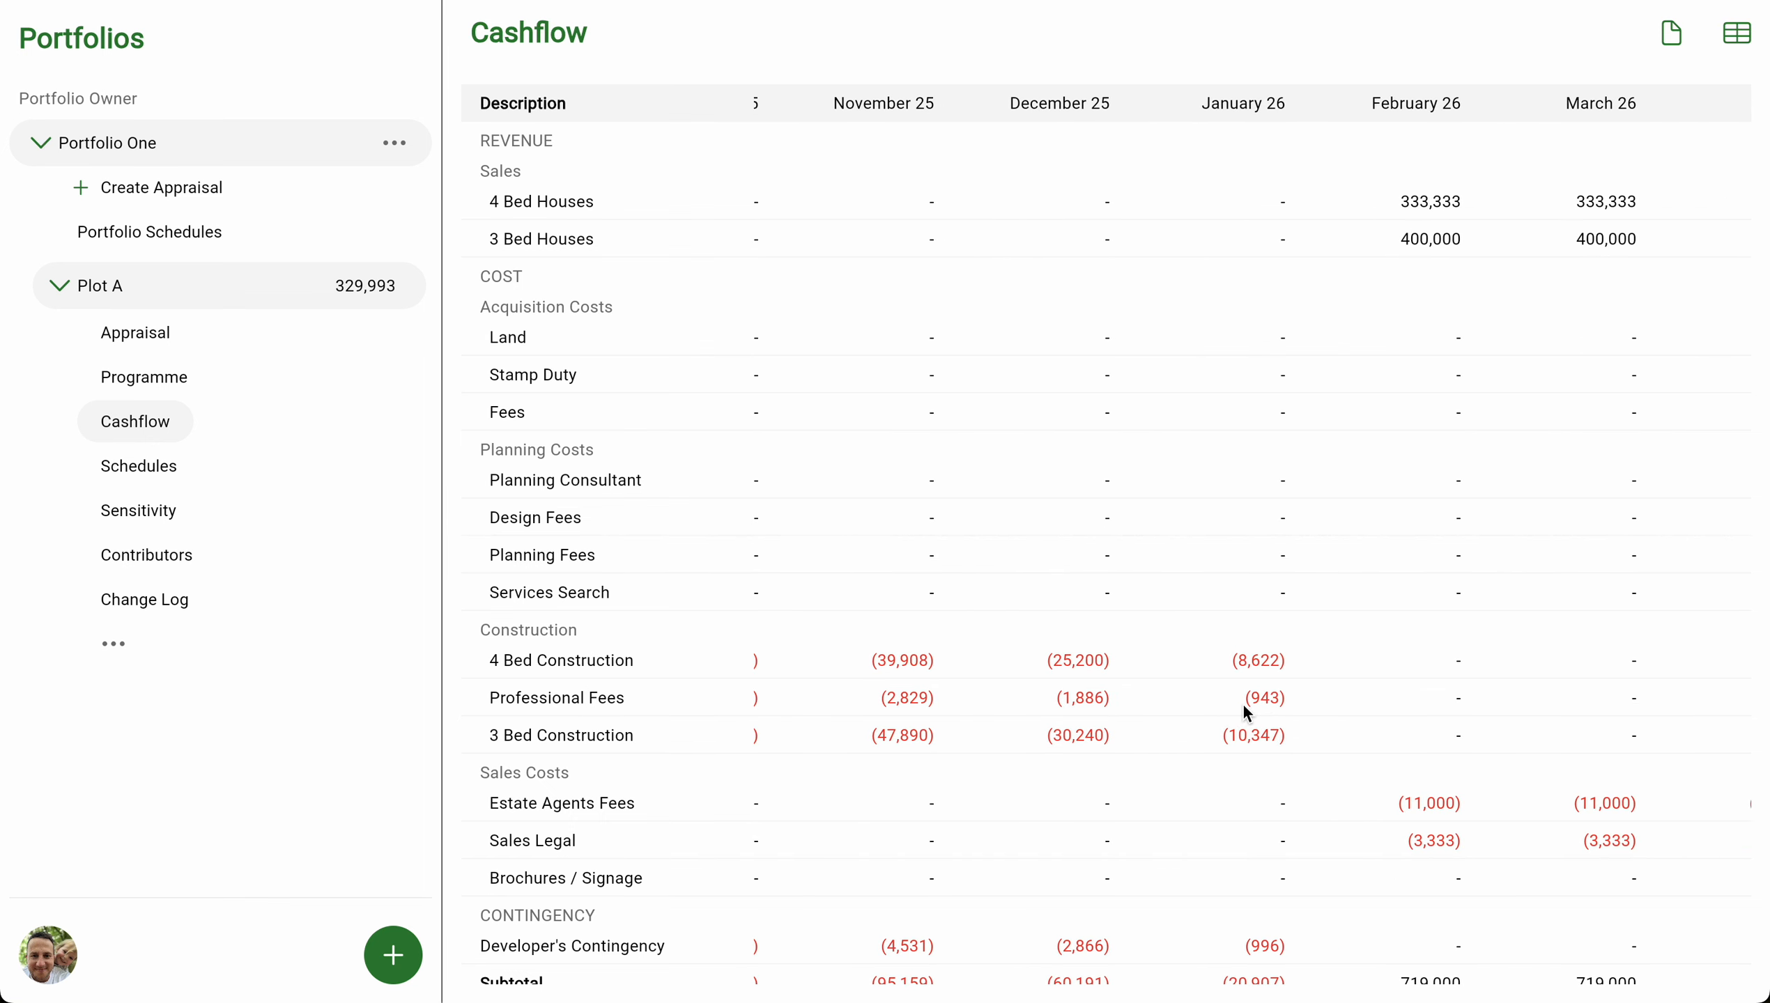
# Create a template named 3/4 Bed Homes from Plot A's appraisal.
pyautogui.click(143, 332)
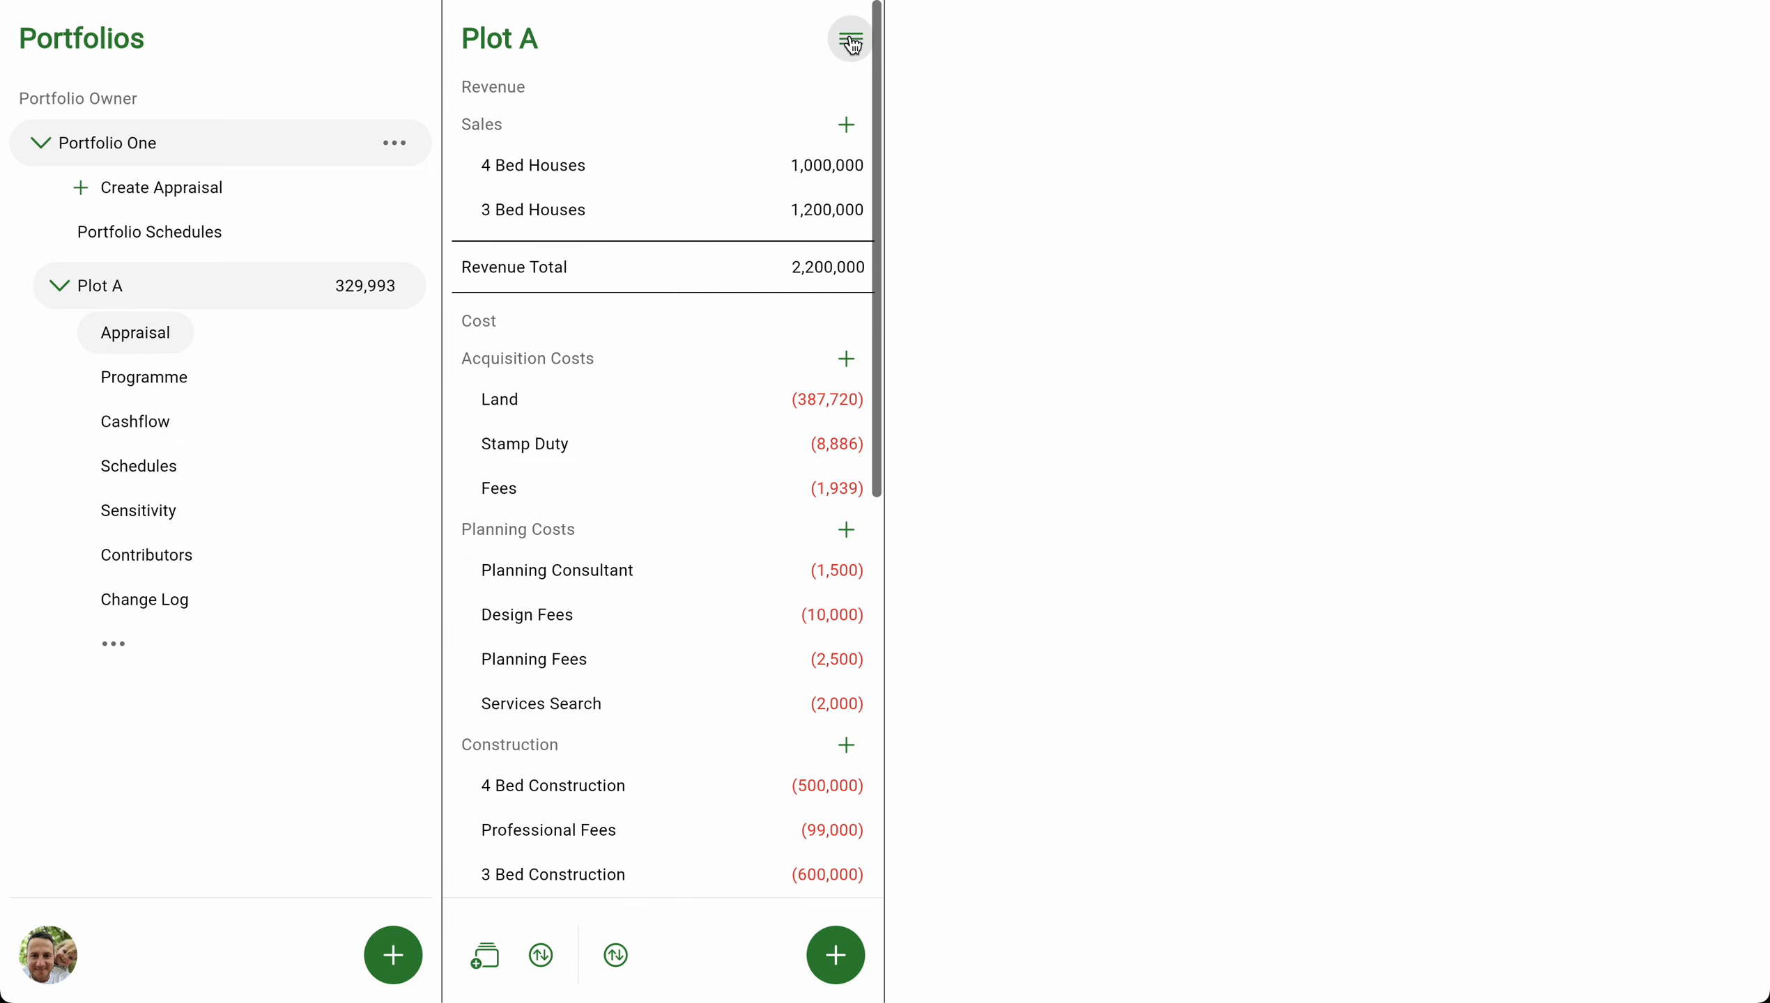
pyautogui.click(852, 43)
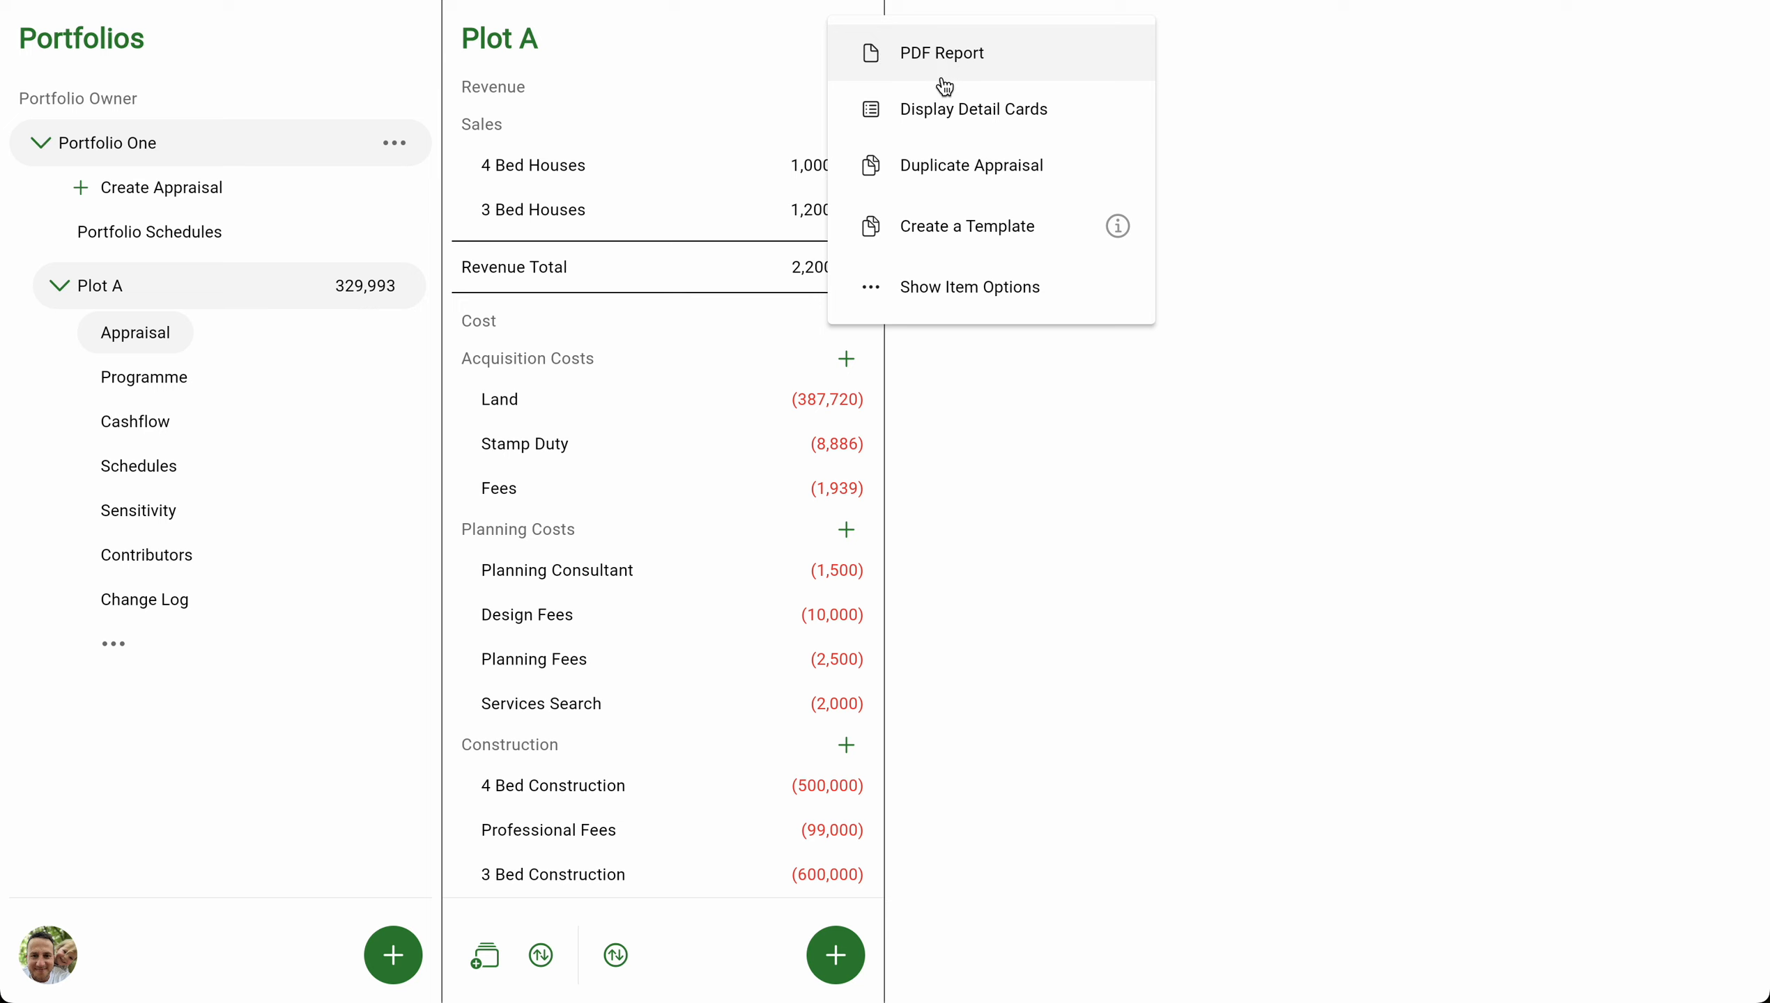
pyautogui.click(972, 235)
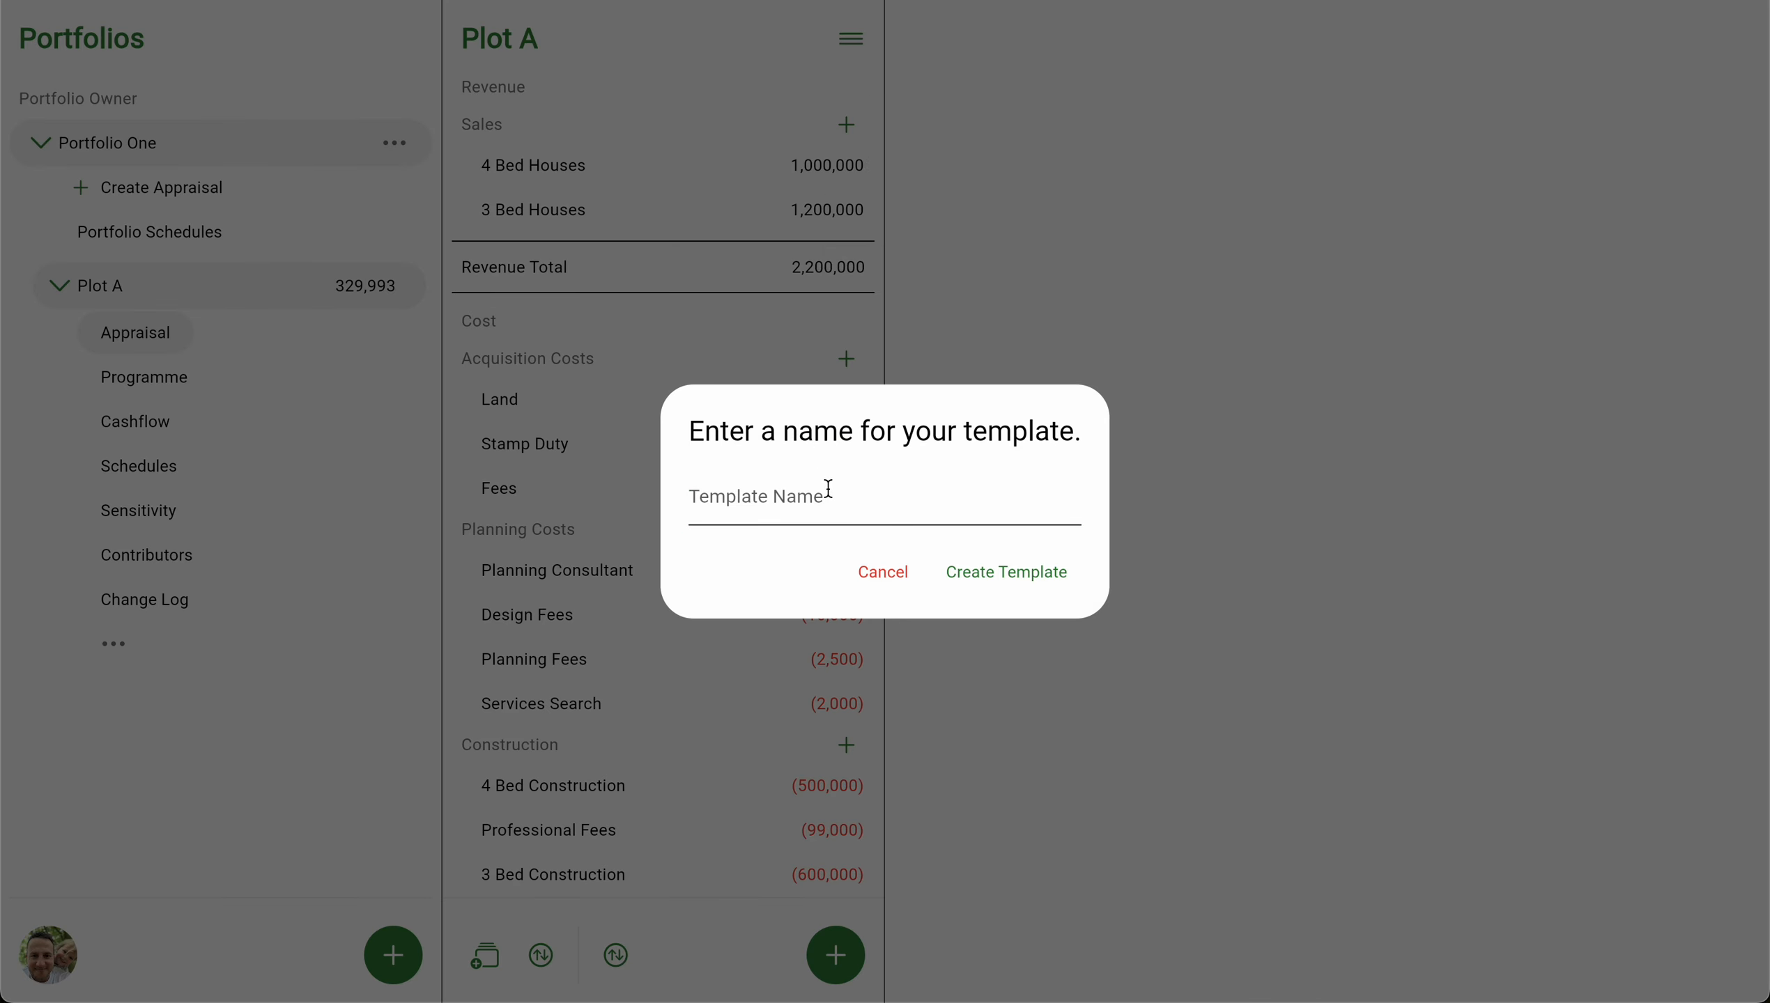
pyautogui.click(828, 490)
pyautogui.write('3/4 Bed Homes')
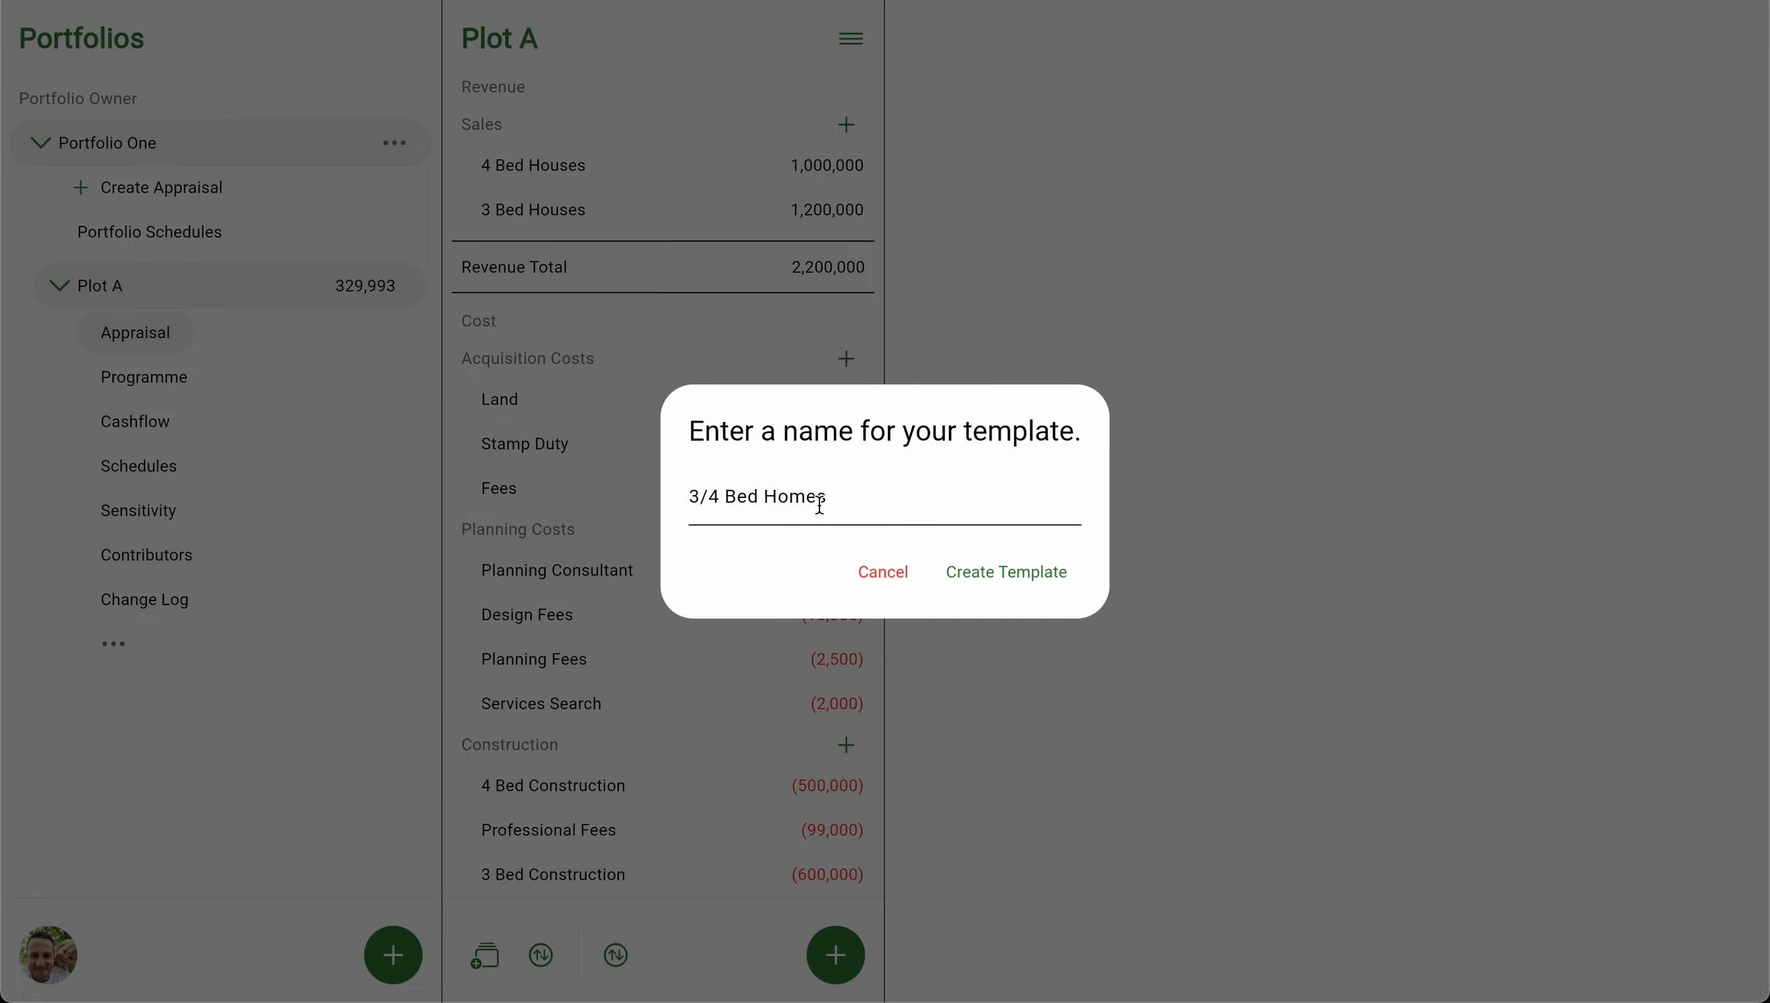
pyautogui.click(1036, 574)
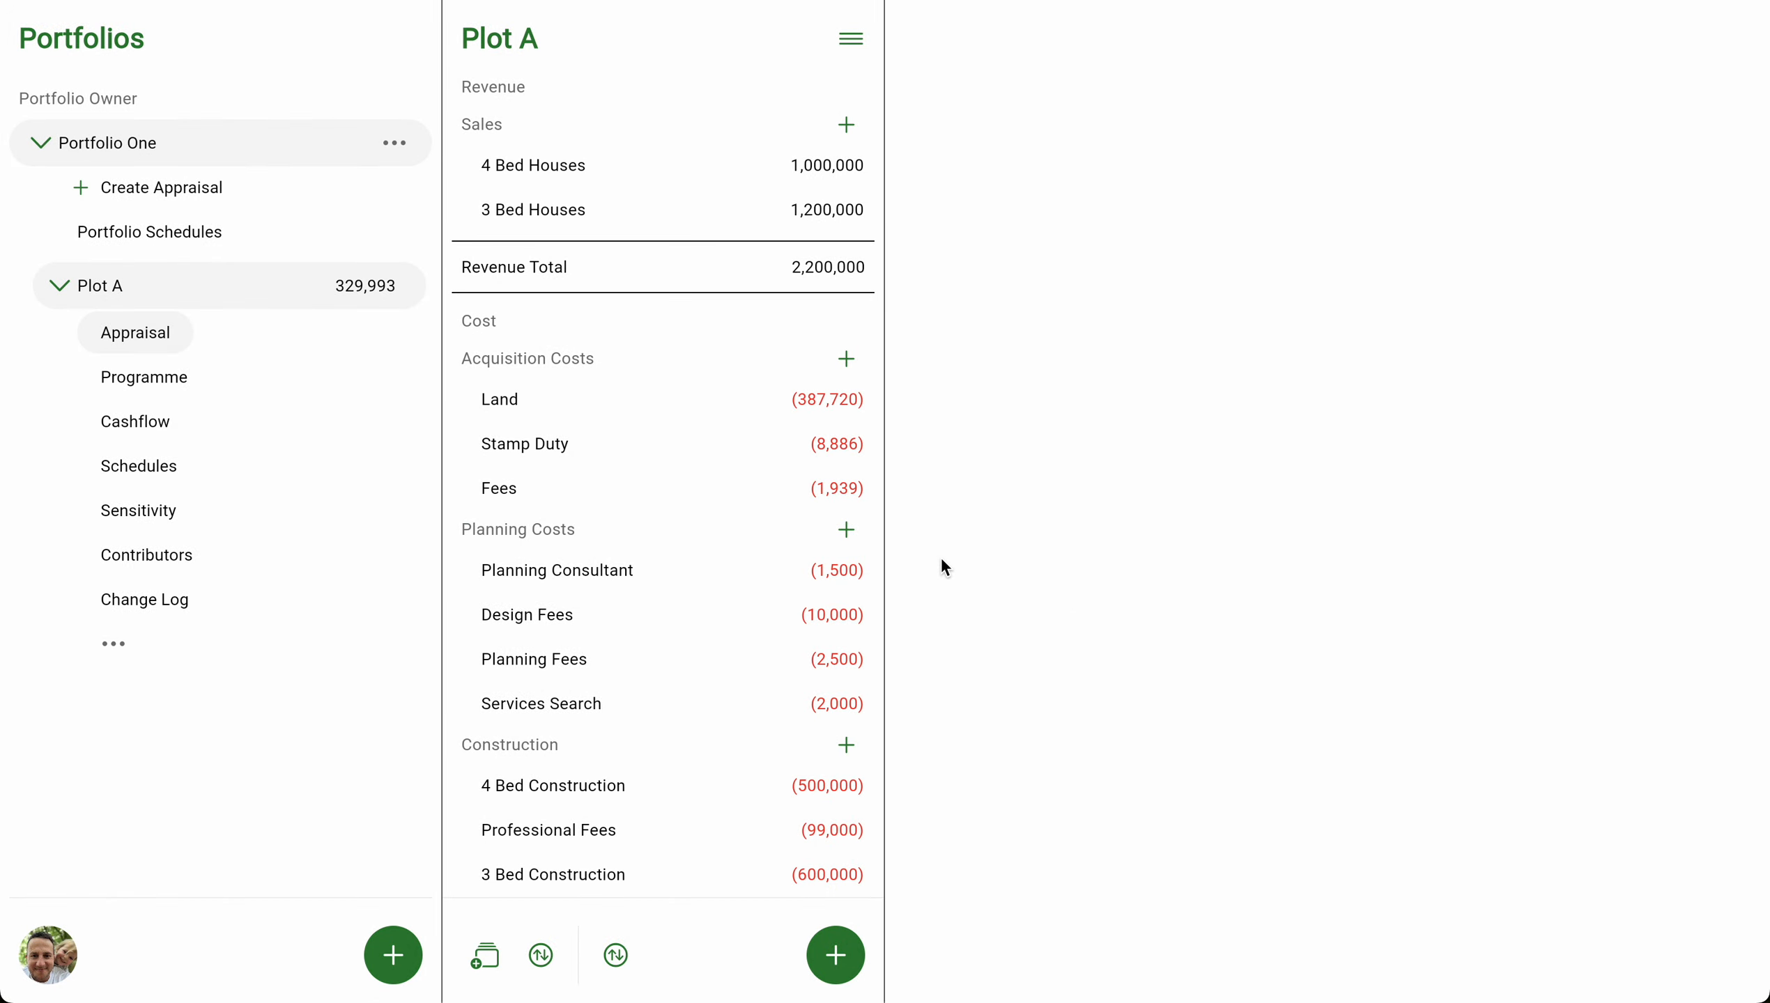
# Open a new appraisal form in Portfolio One and preview the items in the bespoke 3/4 Bed Homes template.
pyautogui.click(192, 200)
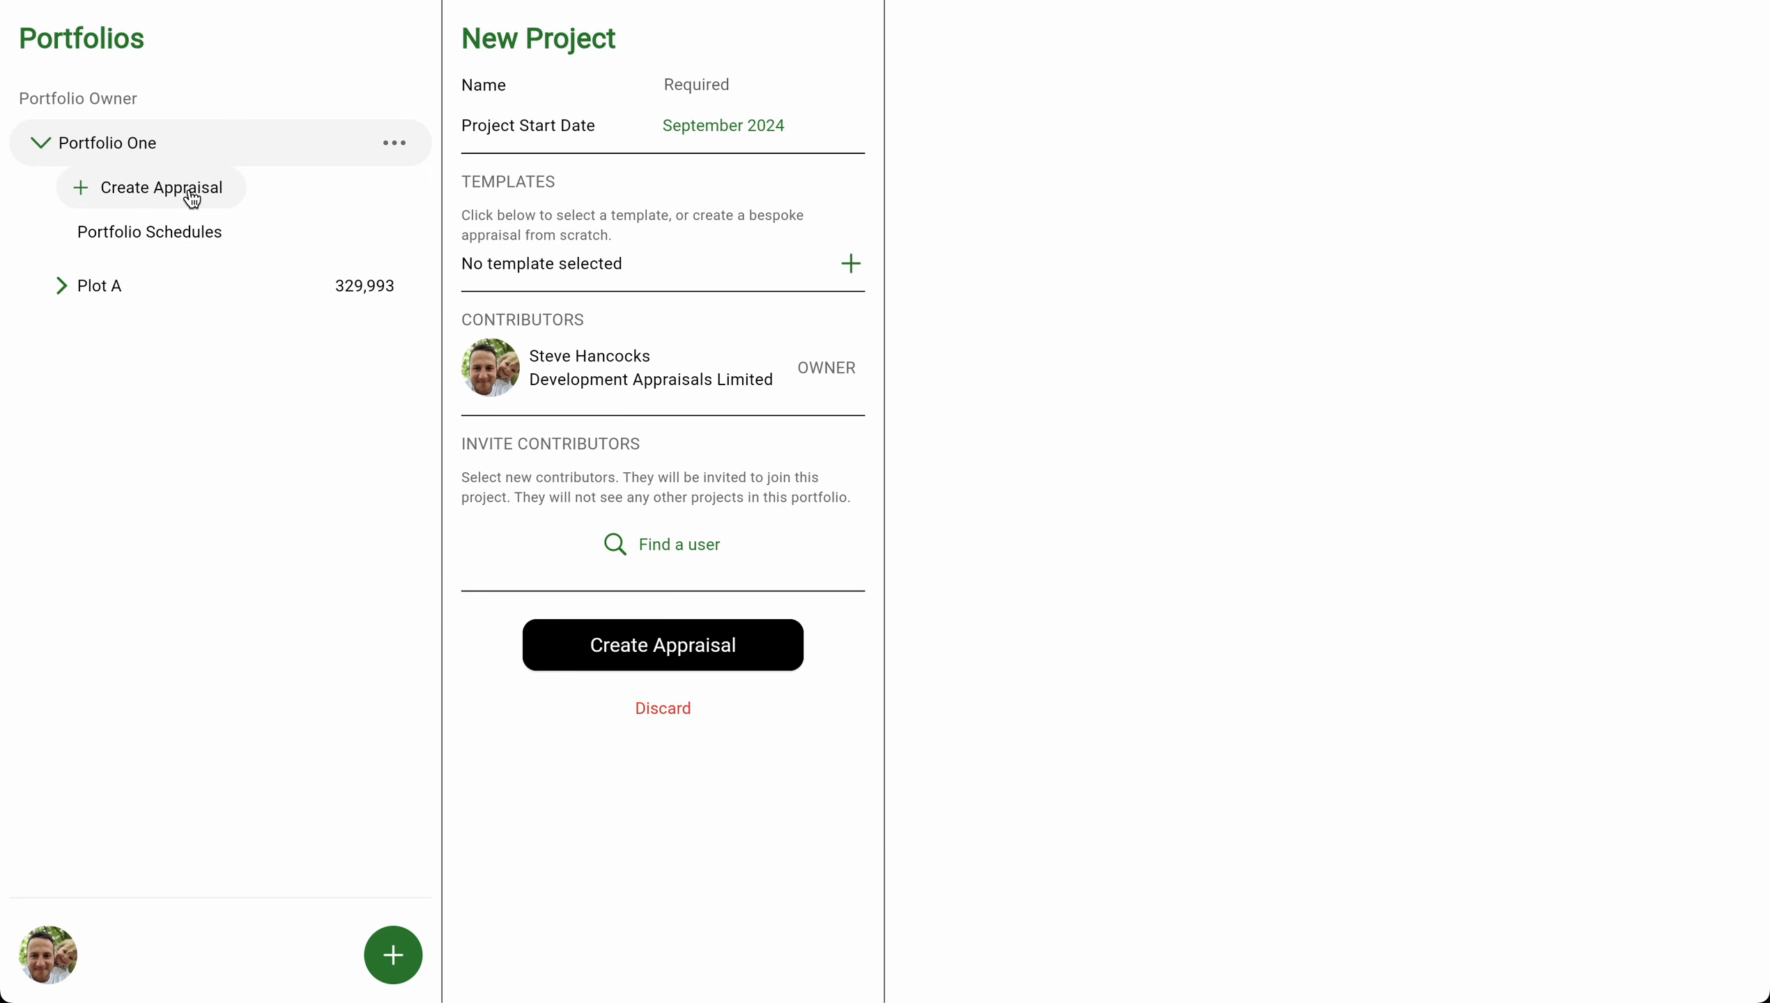
pyautogui.click(710, 275)
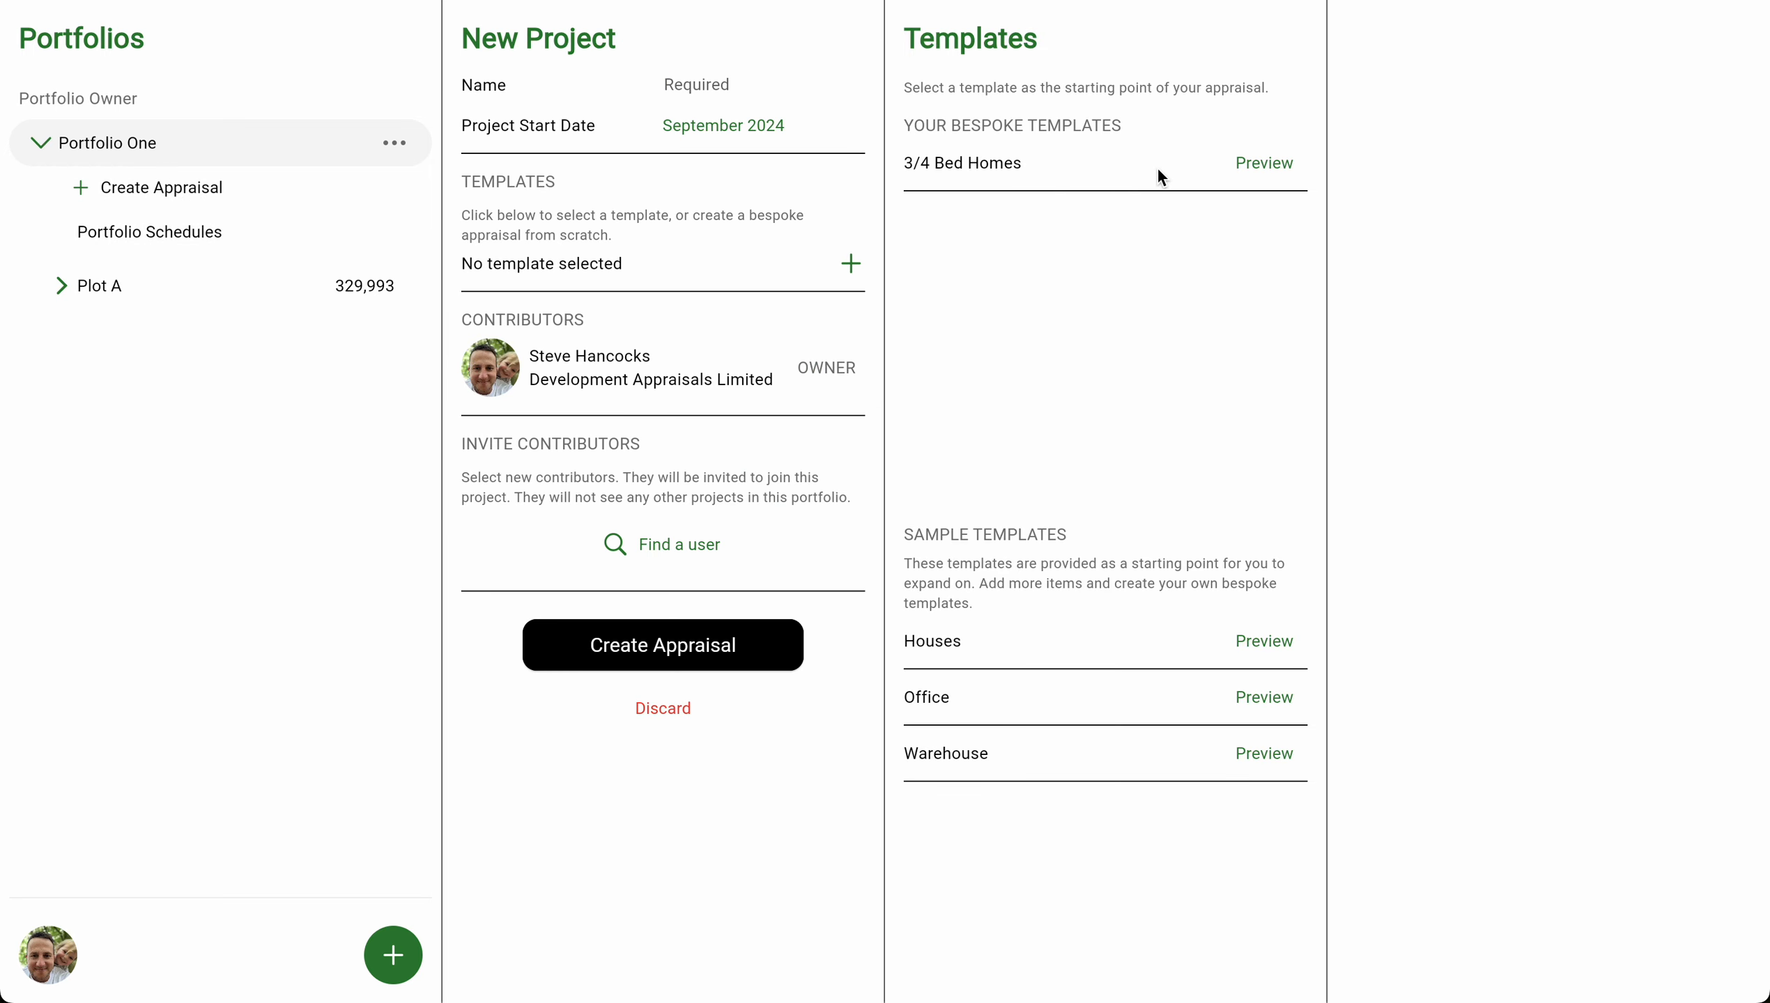
pyautogui.click(1260, 164)
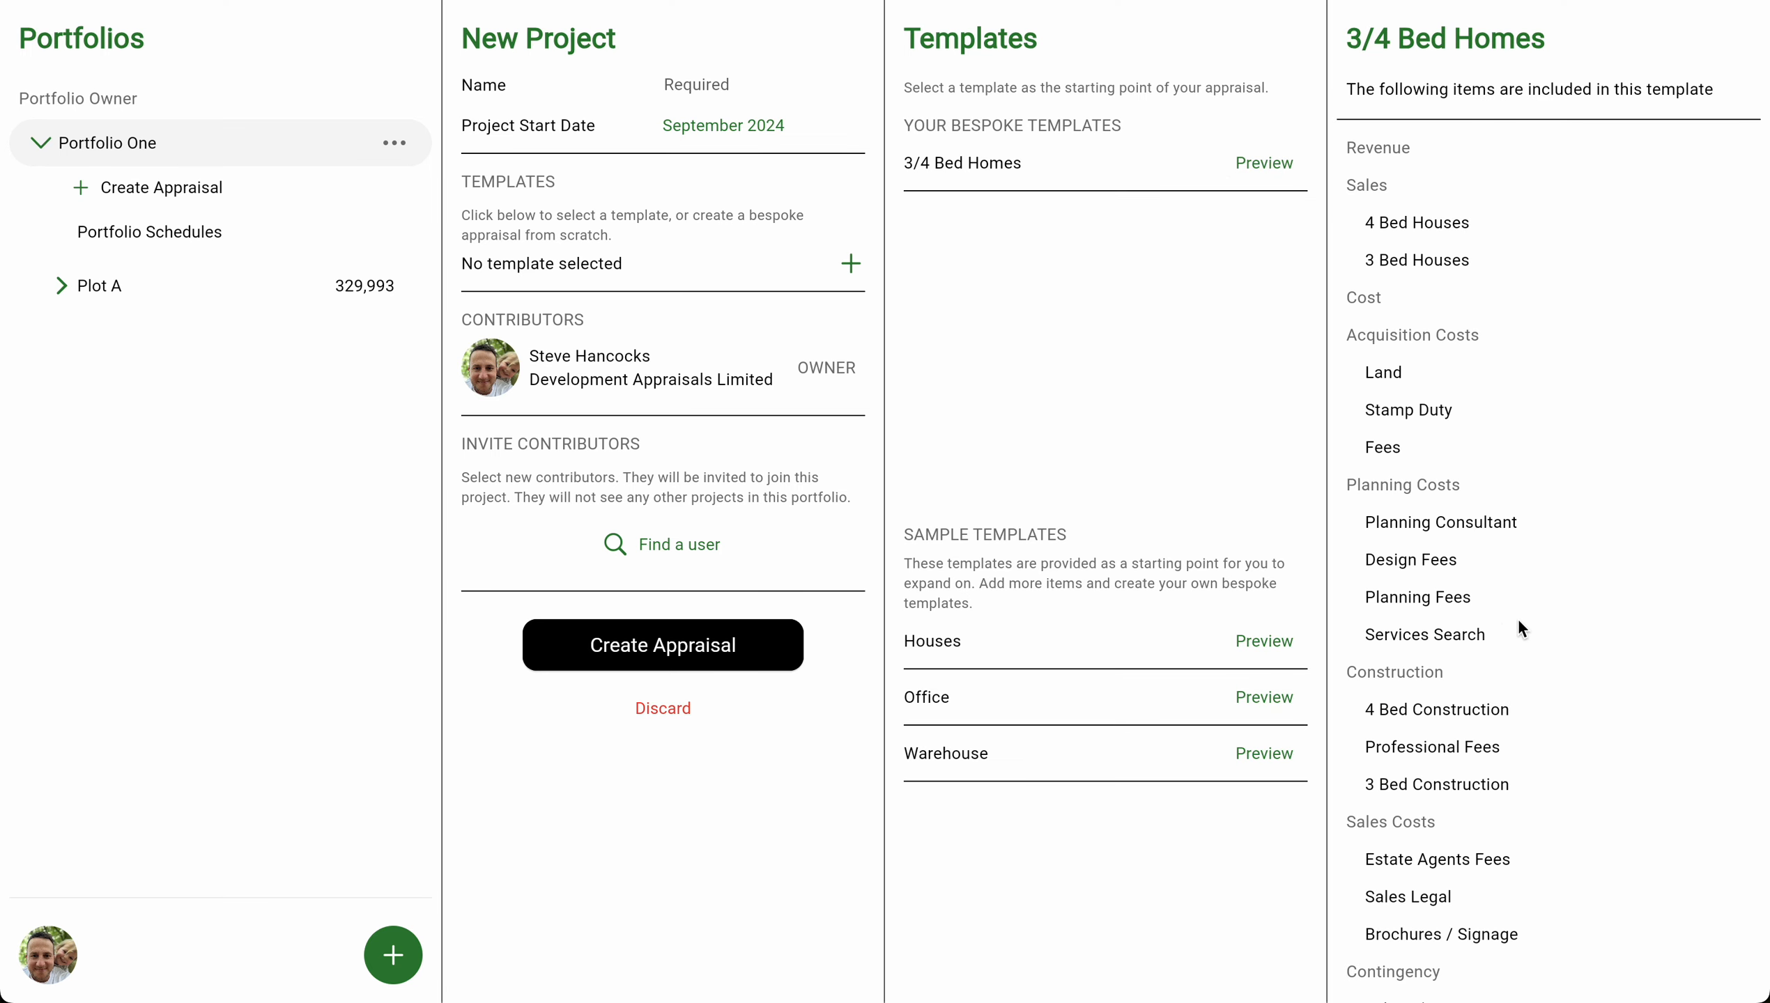
pyautogui.scroll(-2, 1518, 618)
pyautogui.scroll(2, 1477, 678)
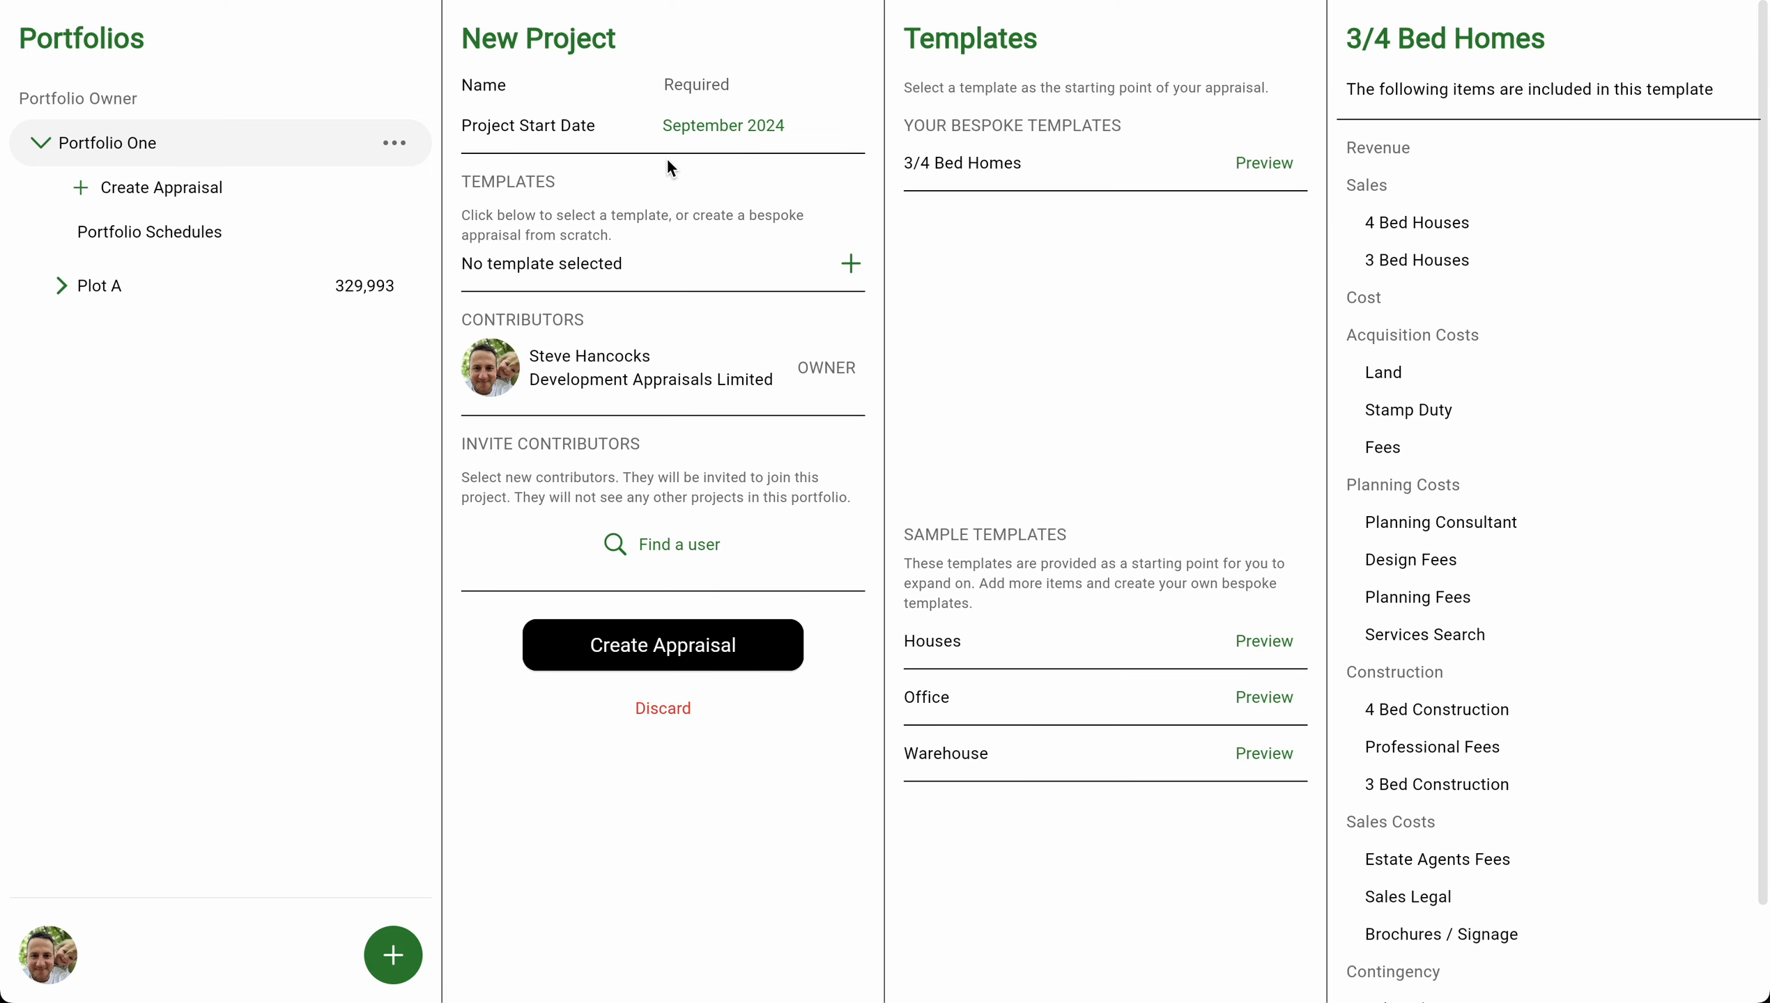
# Return to Plot A's appraisal and create a new group named Abnormal Costs with the group type Cost.
pyautogui.click(106, 294)
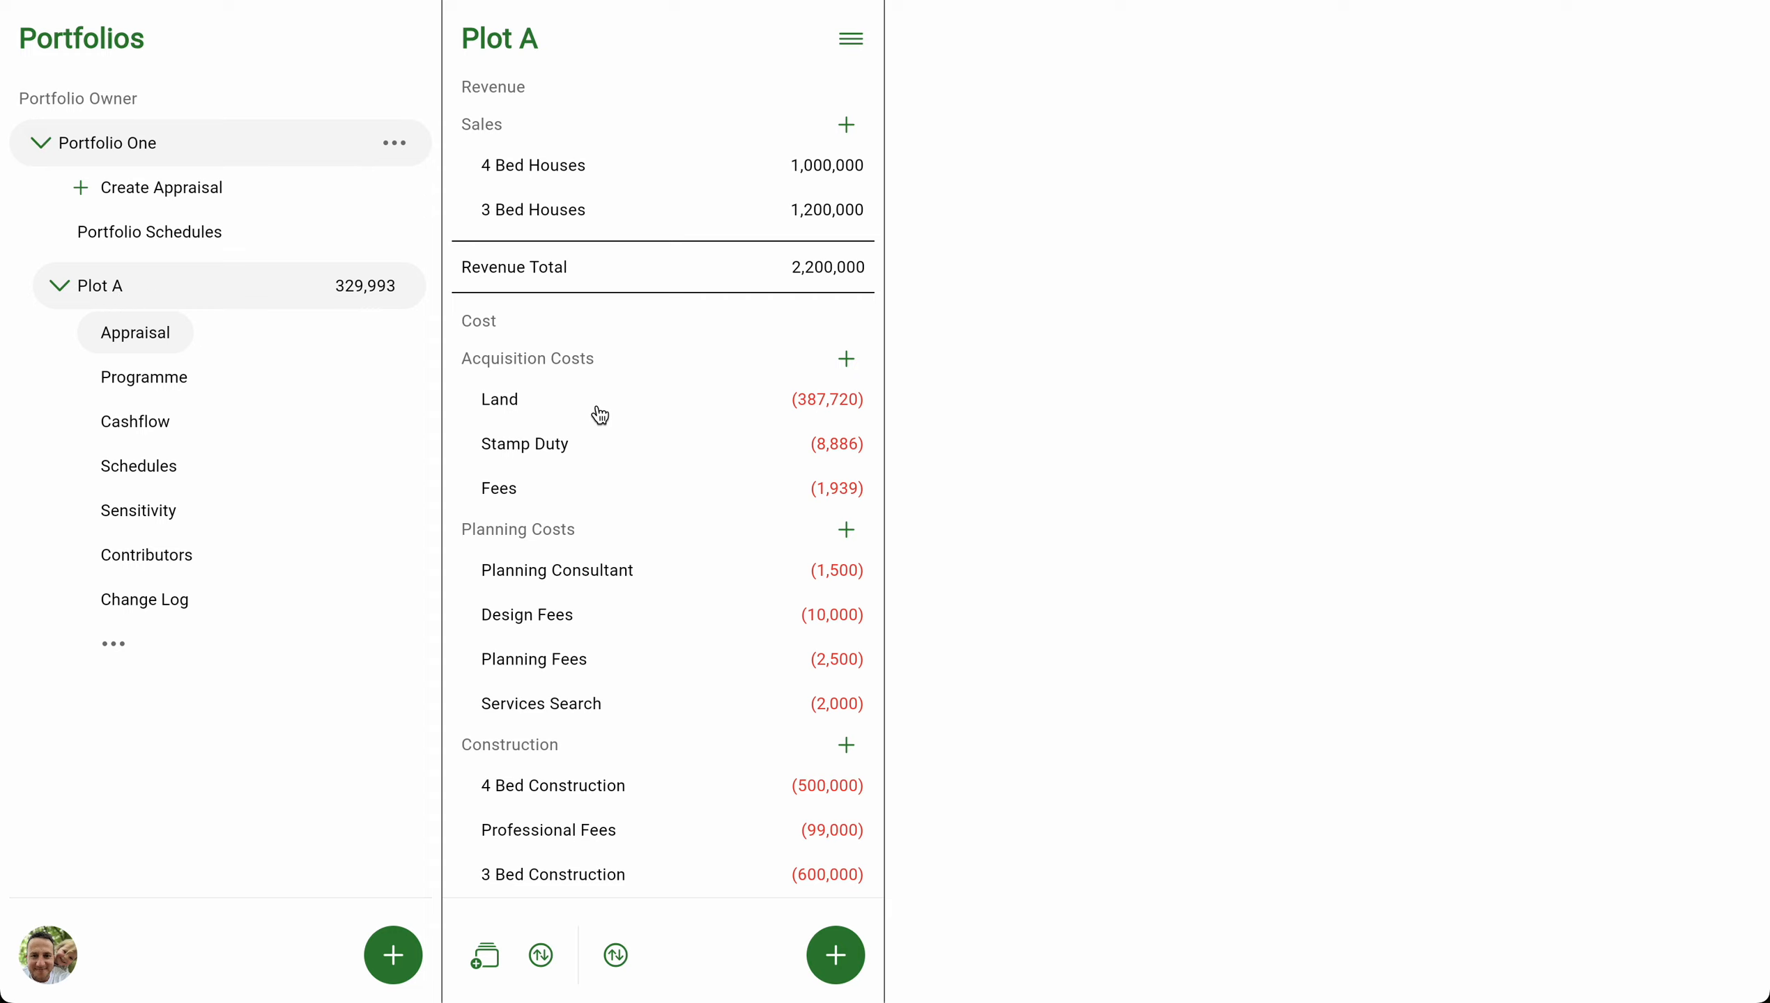
pyautogui.scroll(-1, 644, 423)
pyautogui.scroll(-2, 646, 425)
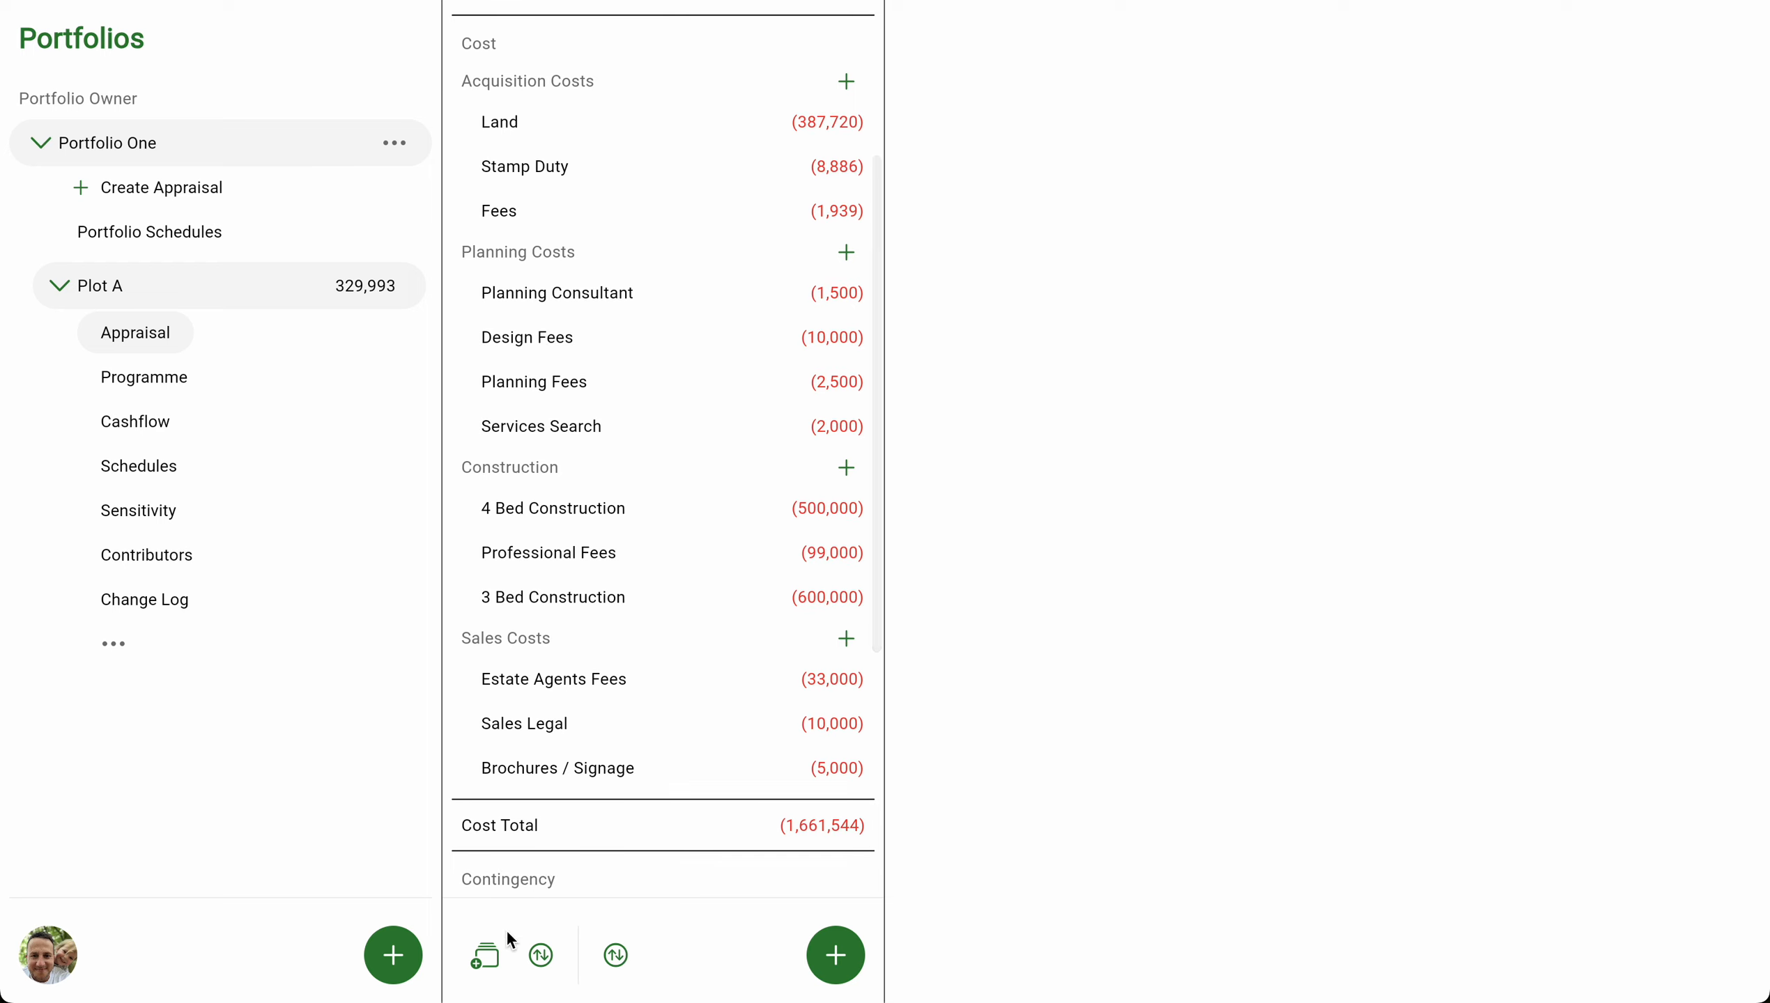
pyautogui.click(492, 949)
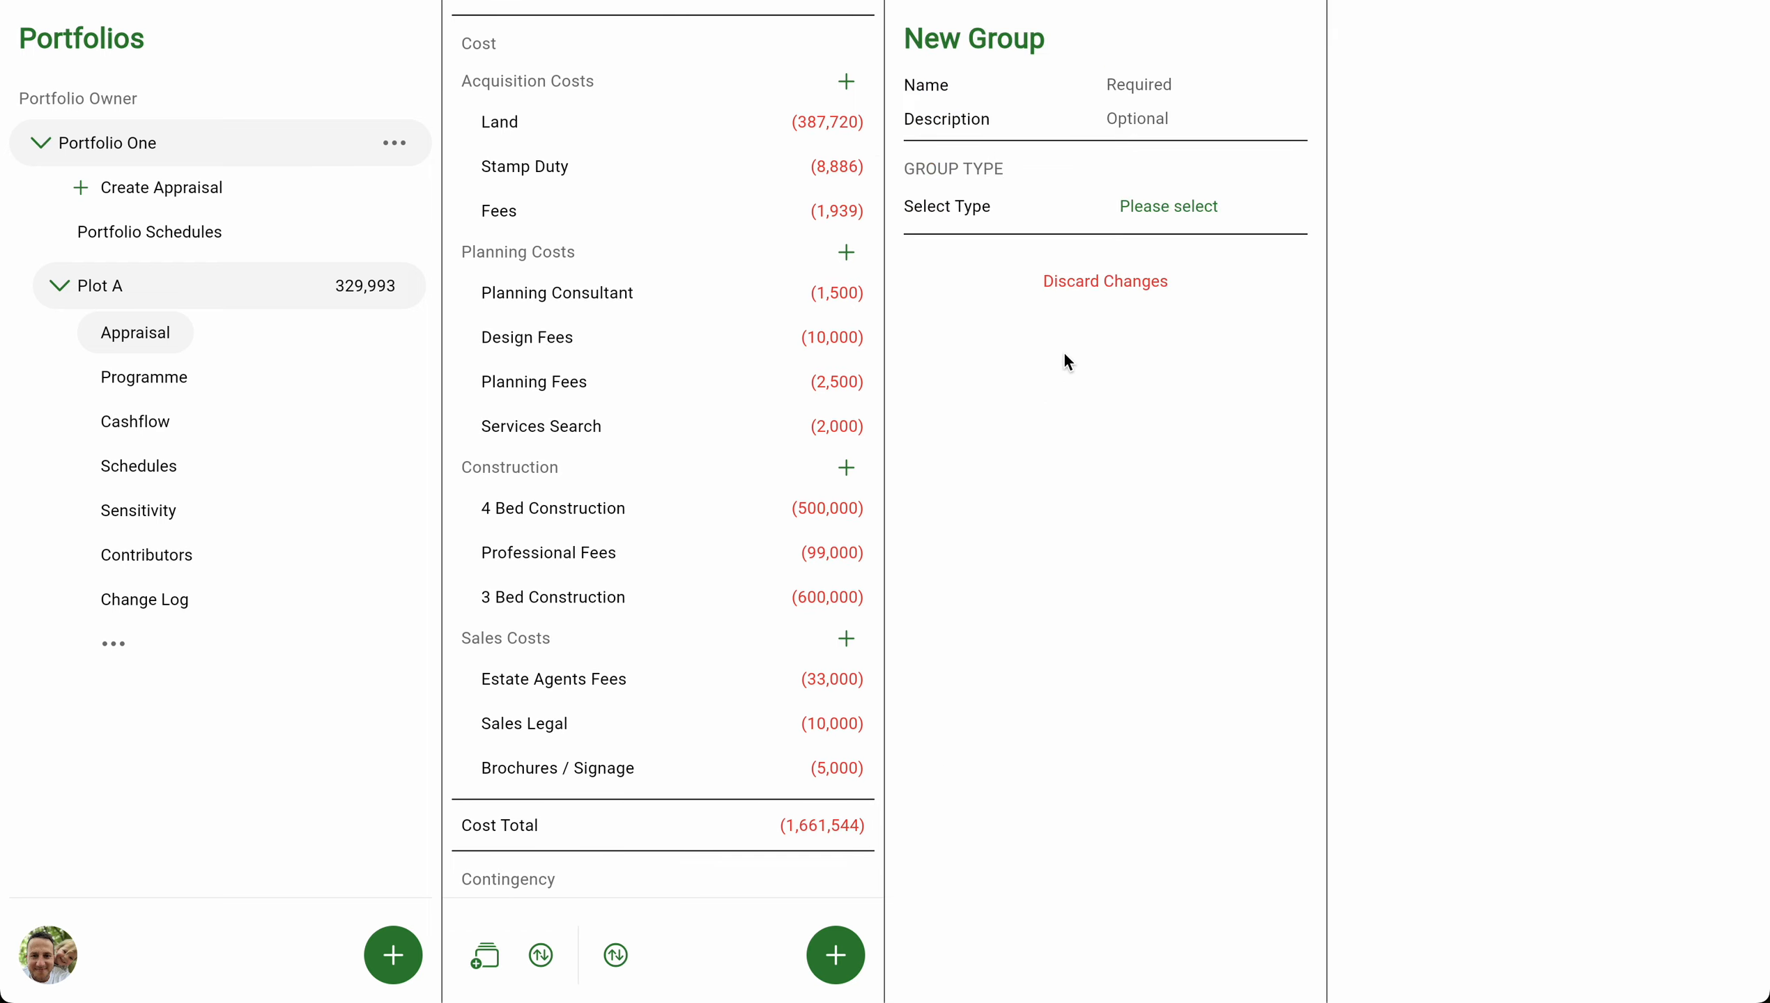
pyautogui.write('Abn')
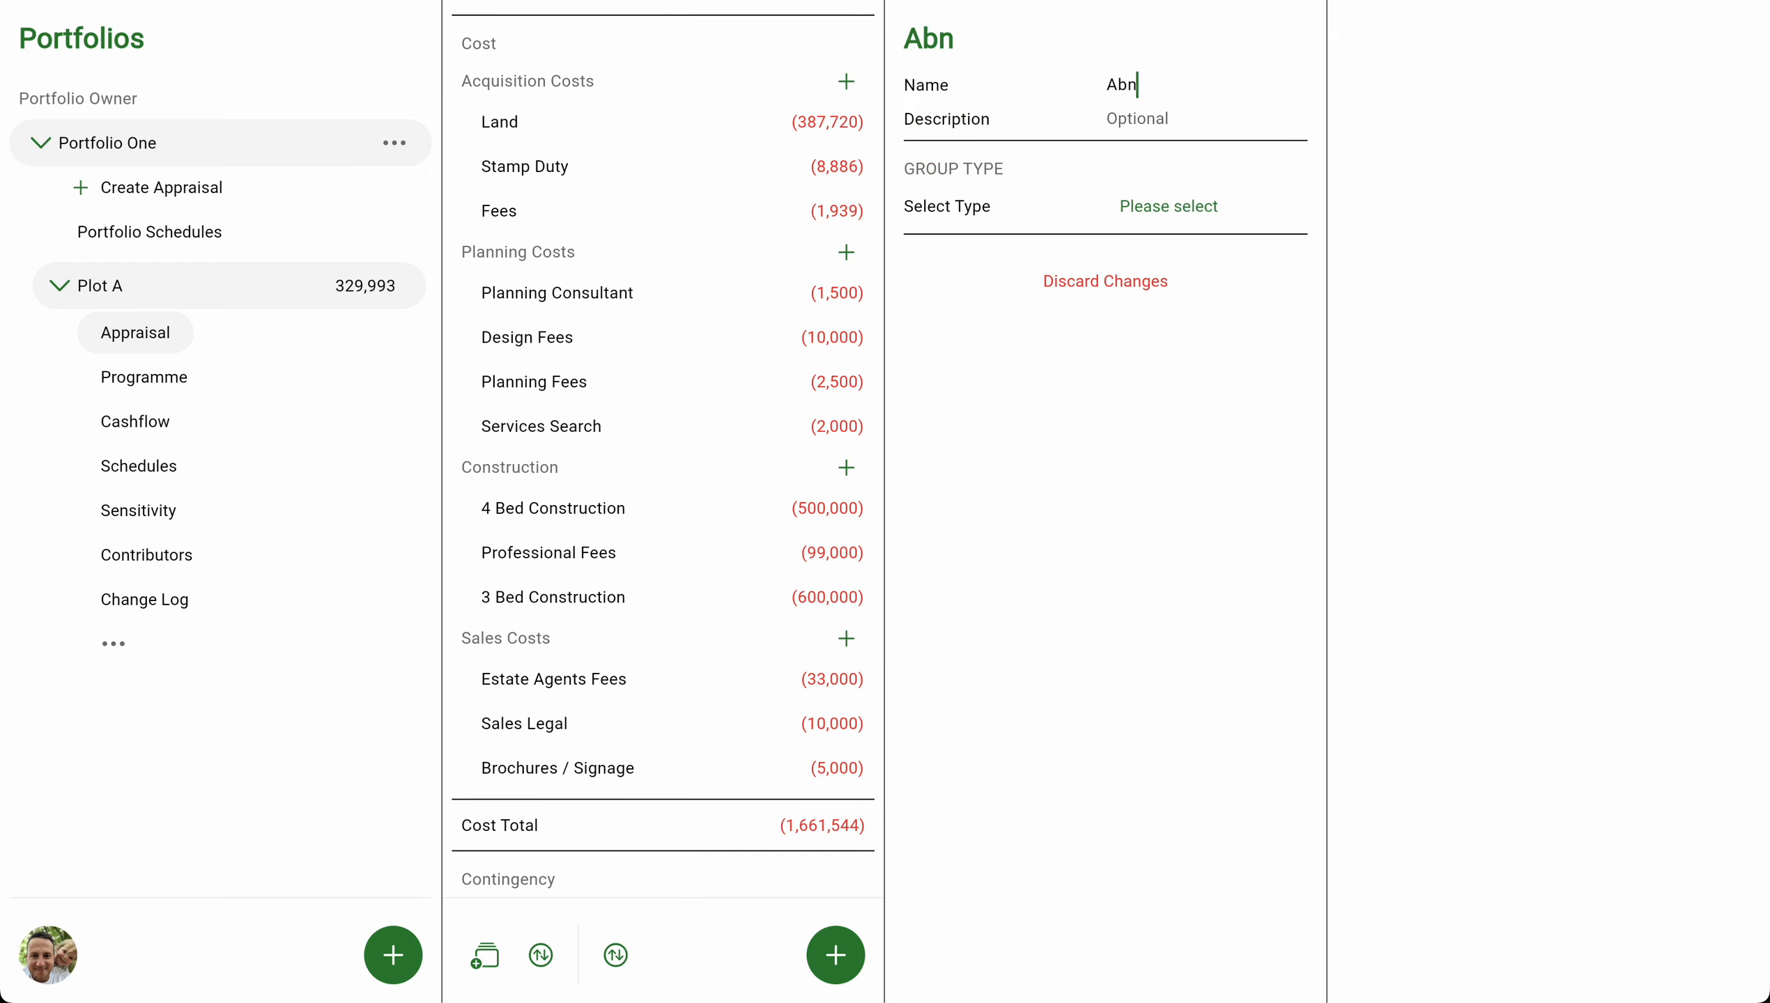
pyautogui.write('ormal COst')
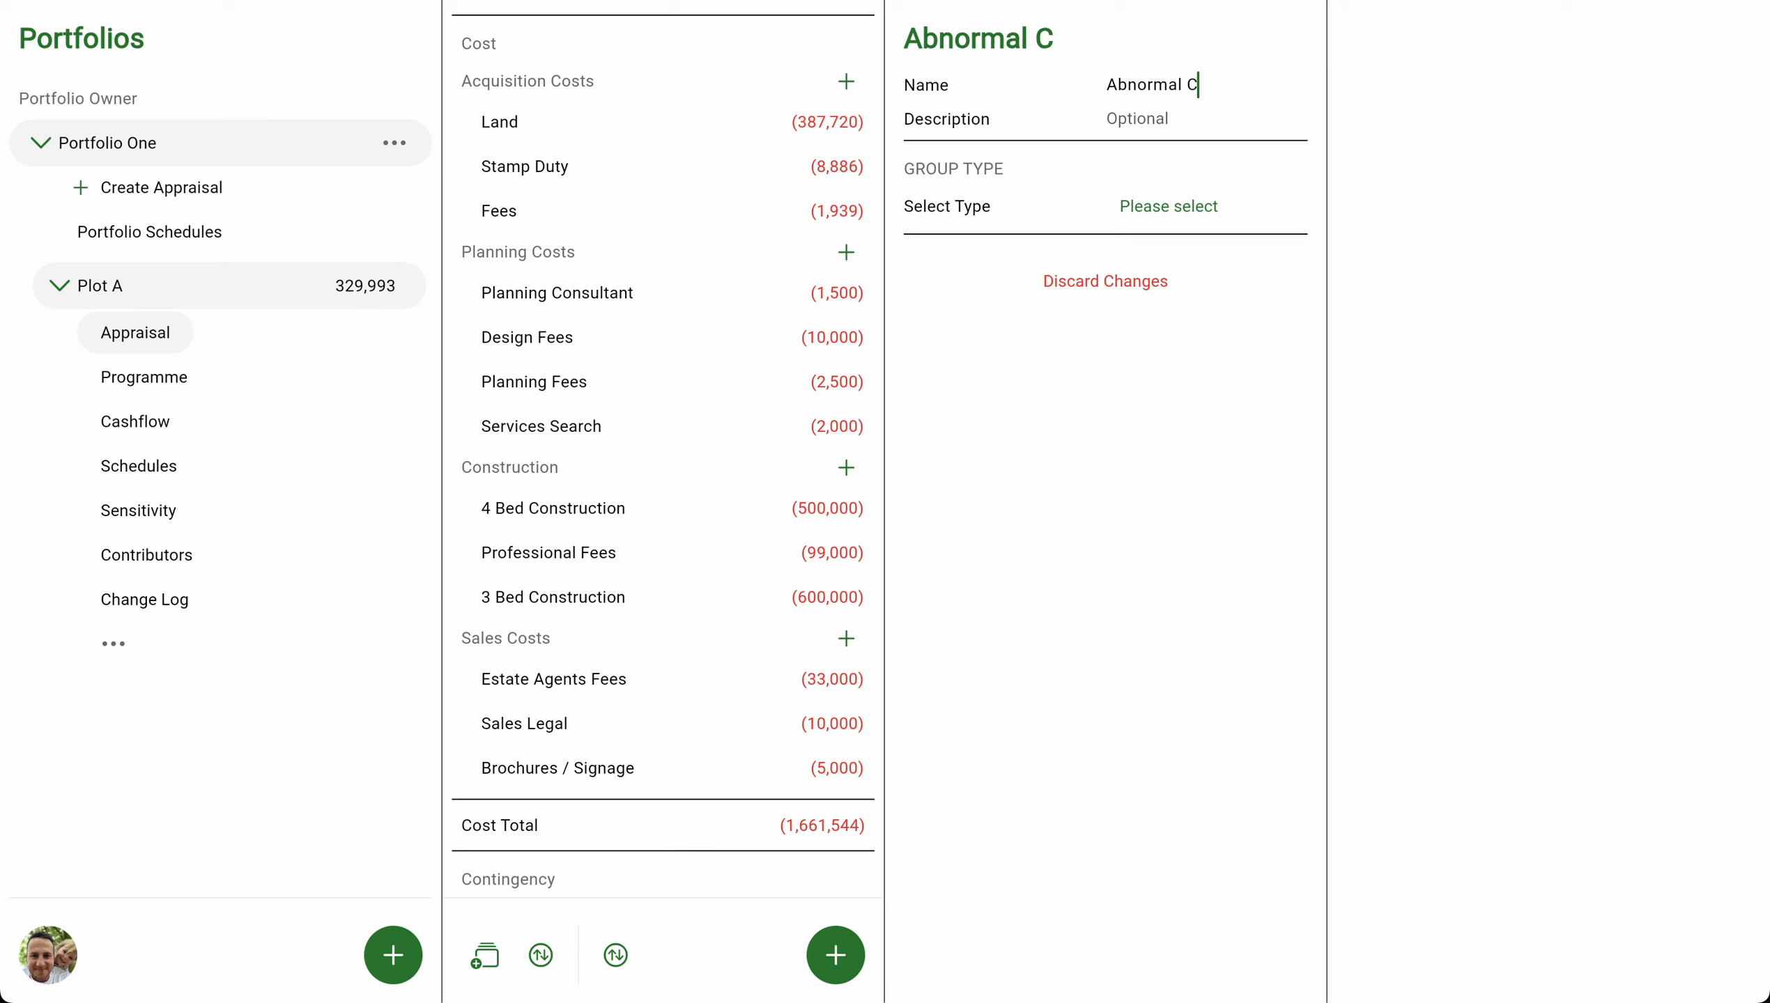
pyautogui.press('BackSpace')
pyautogui.press('BackSpace')
pyautogui.press('BackSpace')
pyautogui.write('osts')
pyautogui.click(1165, 206)
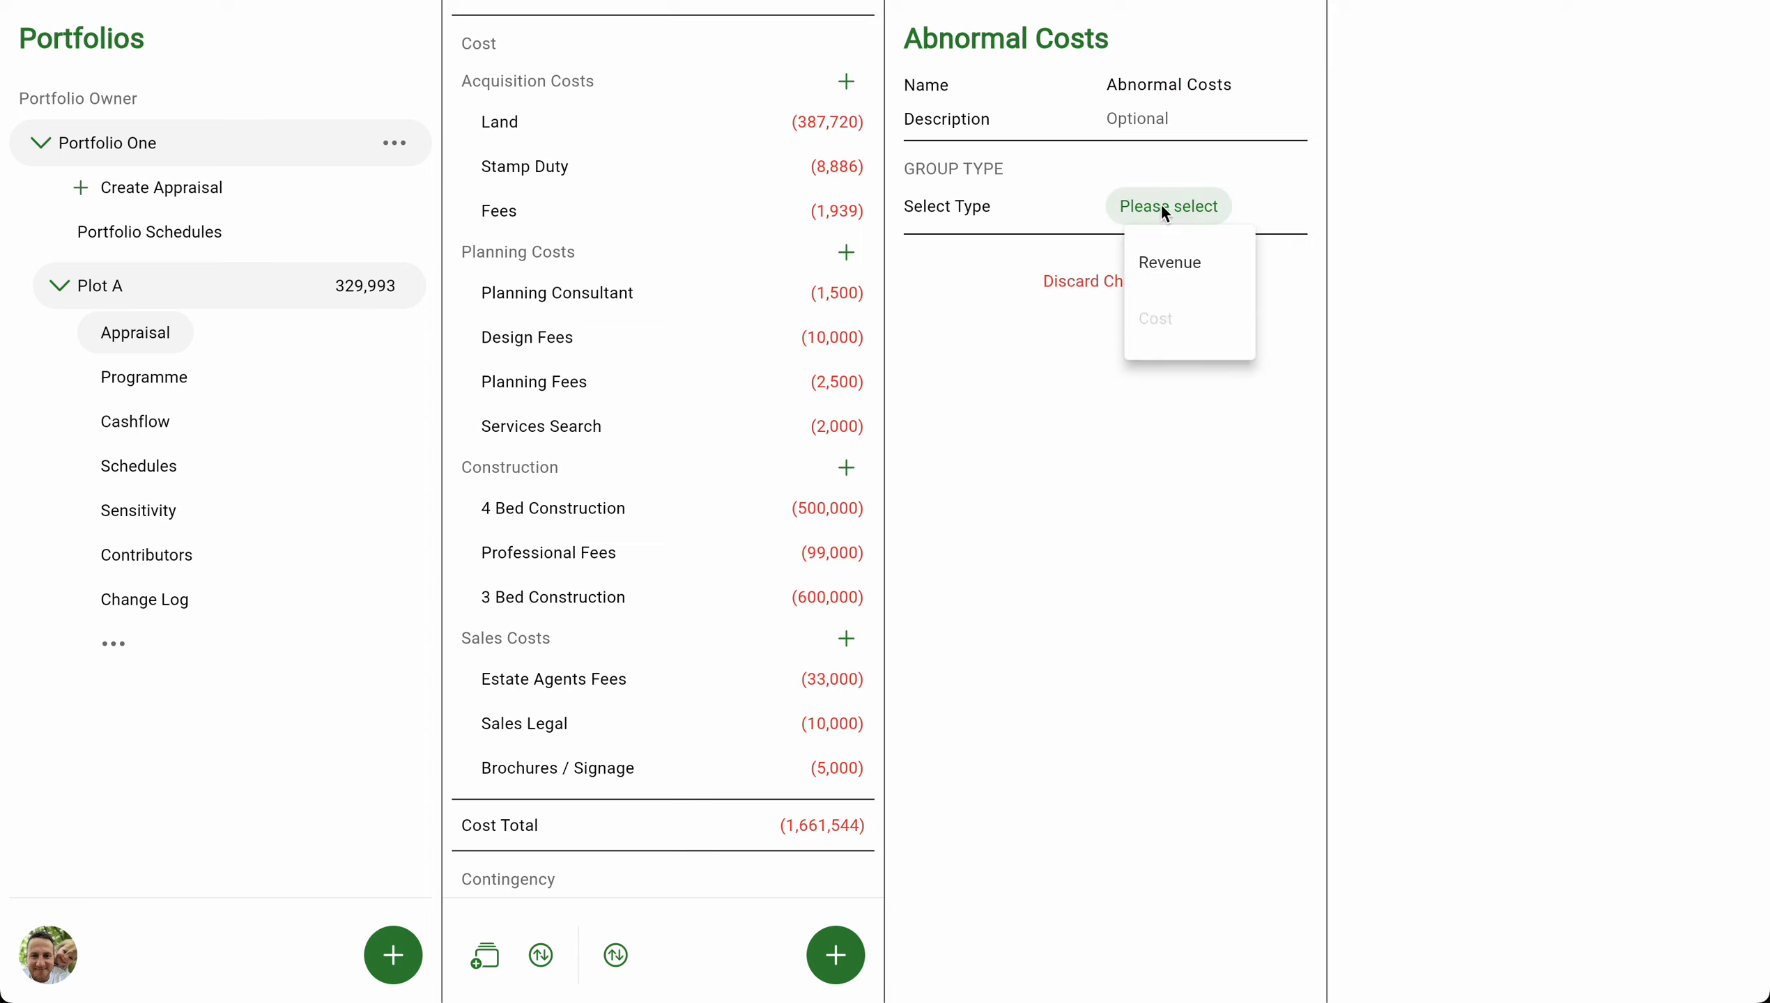
pyautogui.click(1192, 330)
pyautogui.click(1121, 322)
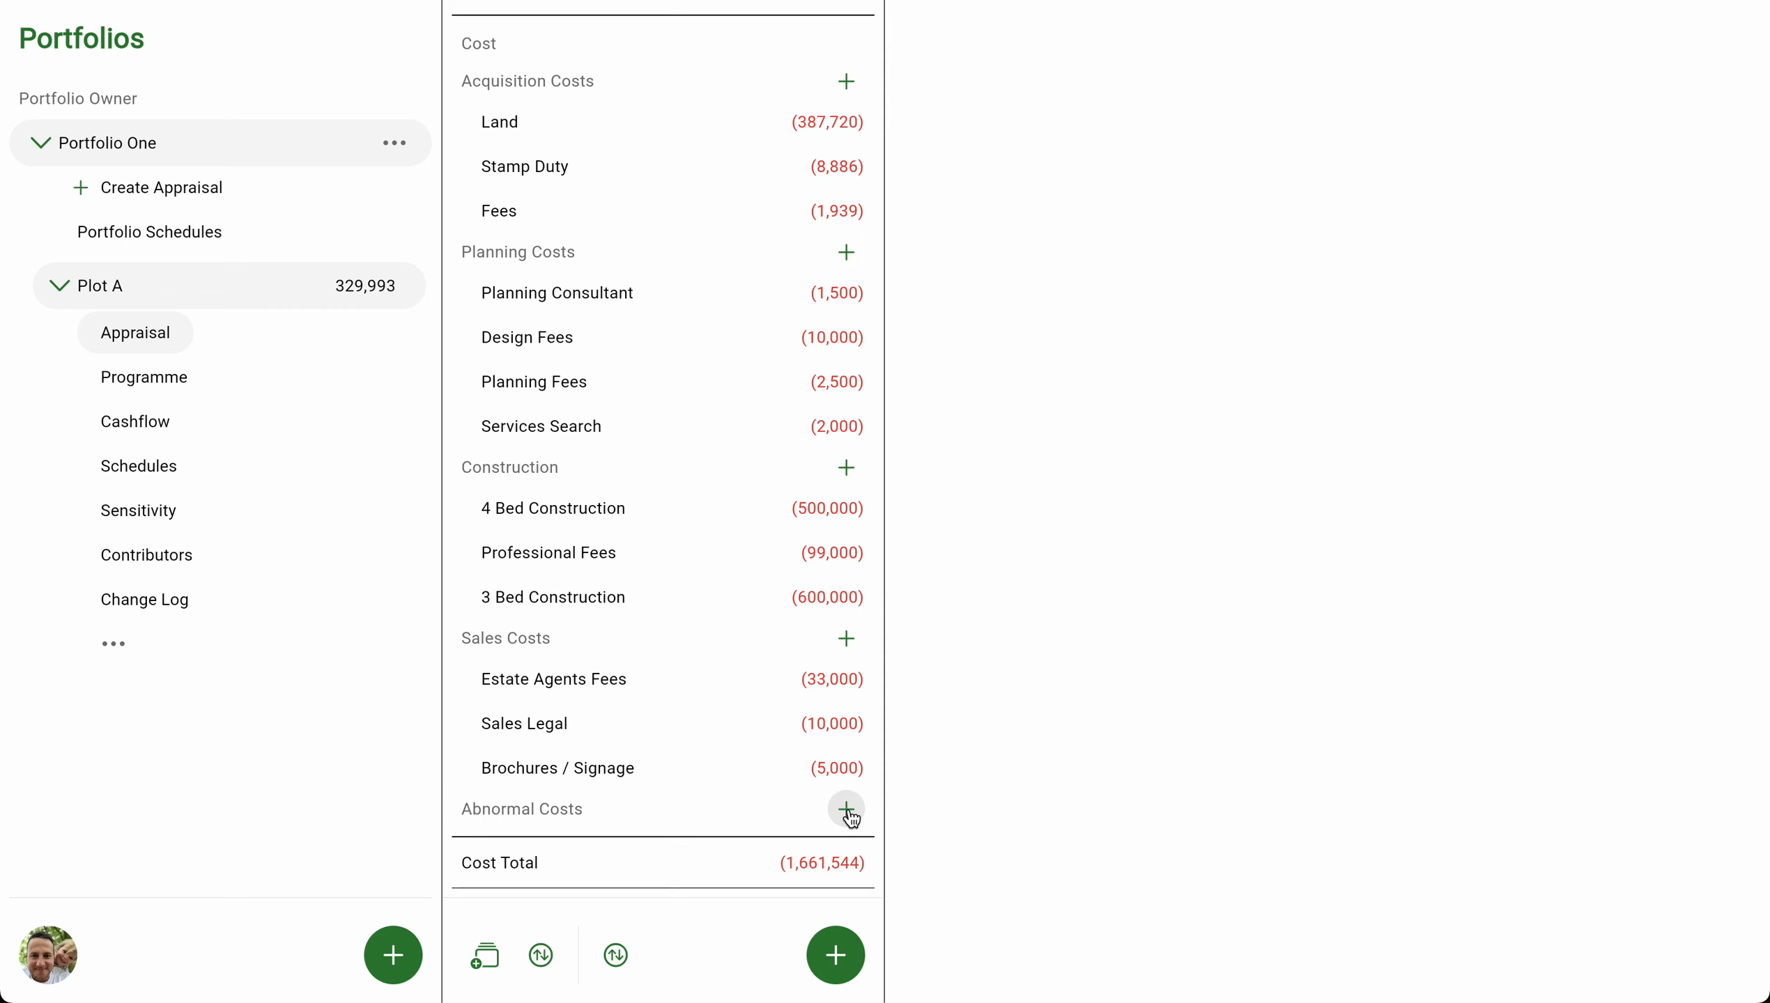
# Add an item named Demolition to the Abnormal Costs group with a fixed cost of 20,000.
pyautogui.click(846, 809)
pyautogui.write('Demo')
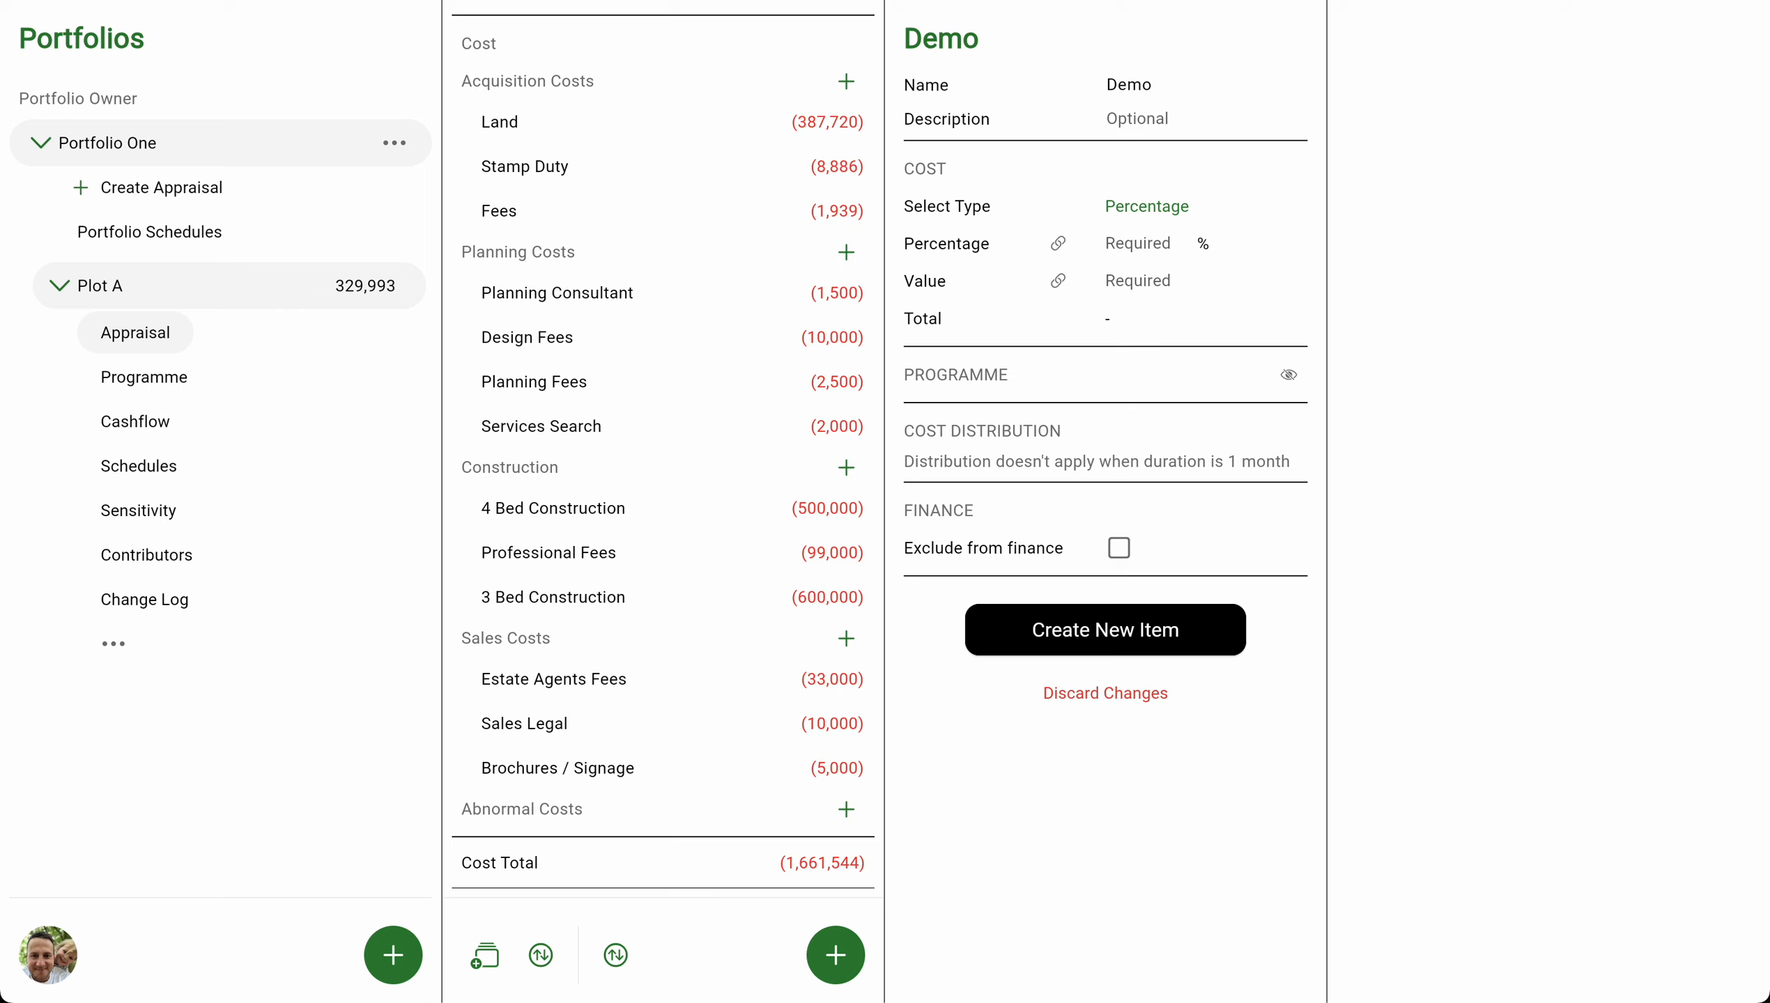
pyautogui.write('lition')
pyautogui.click(1147, 209)
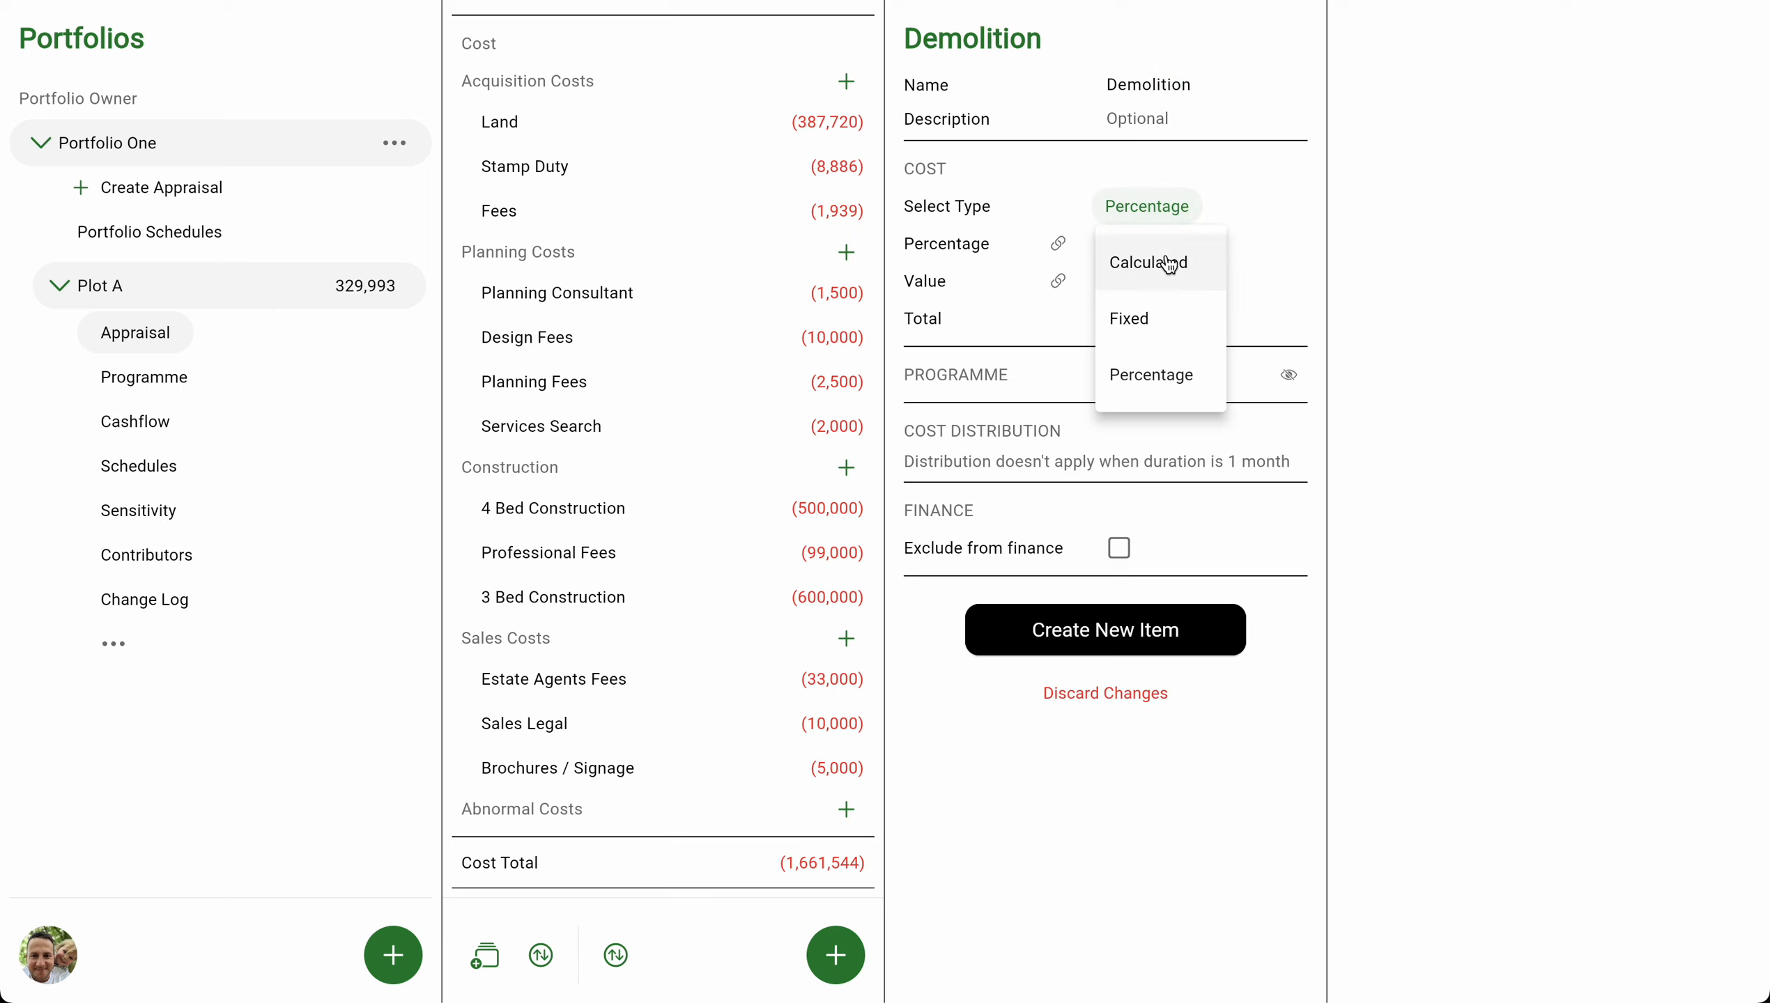
pyautogui.click(1158, 312)
pyautogui.click(1145, 247)
pyautogui.write('200000')
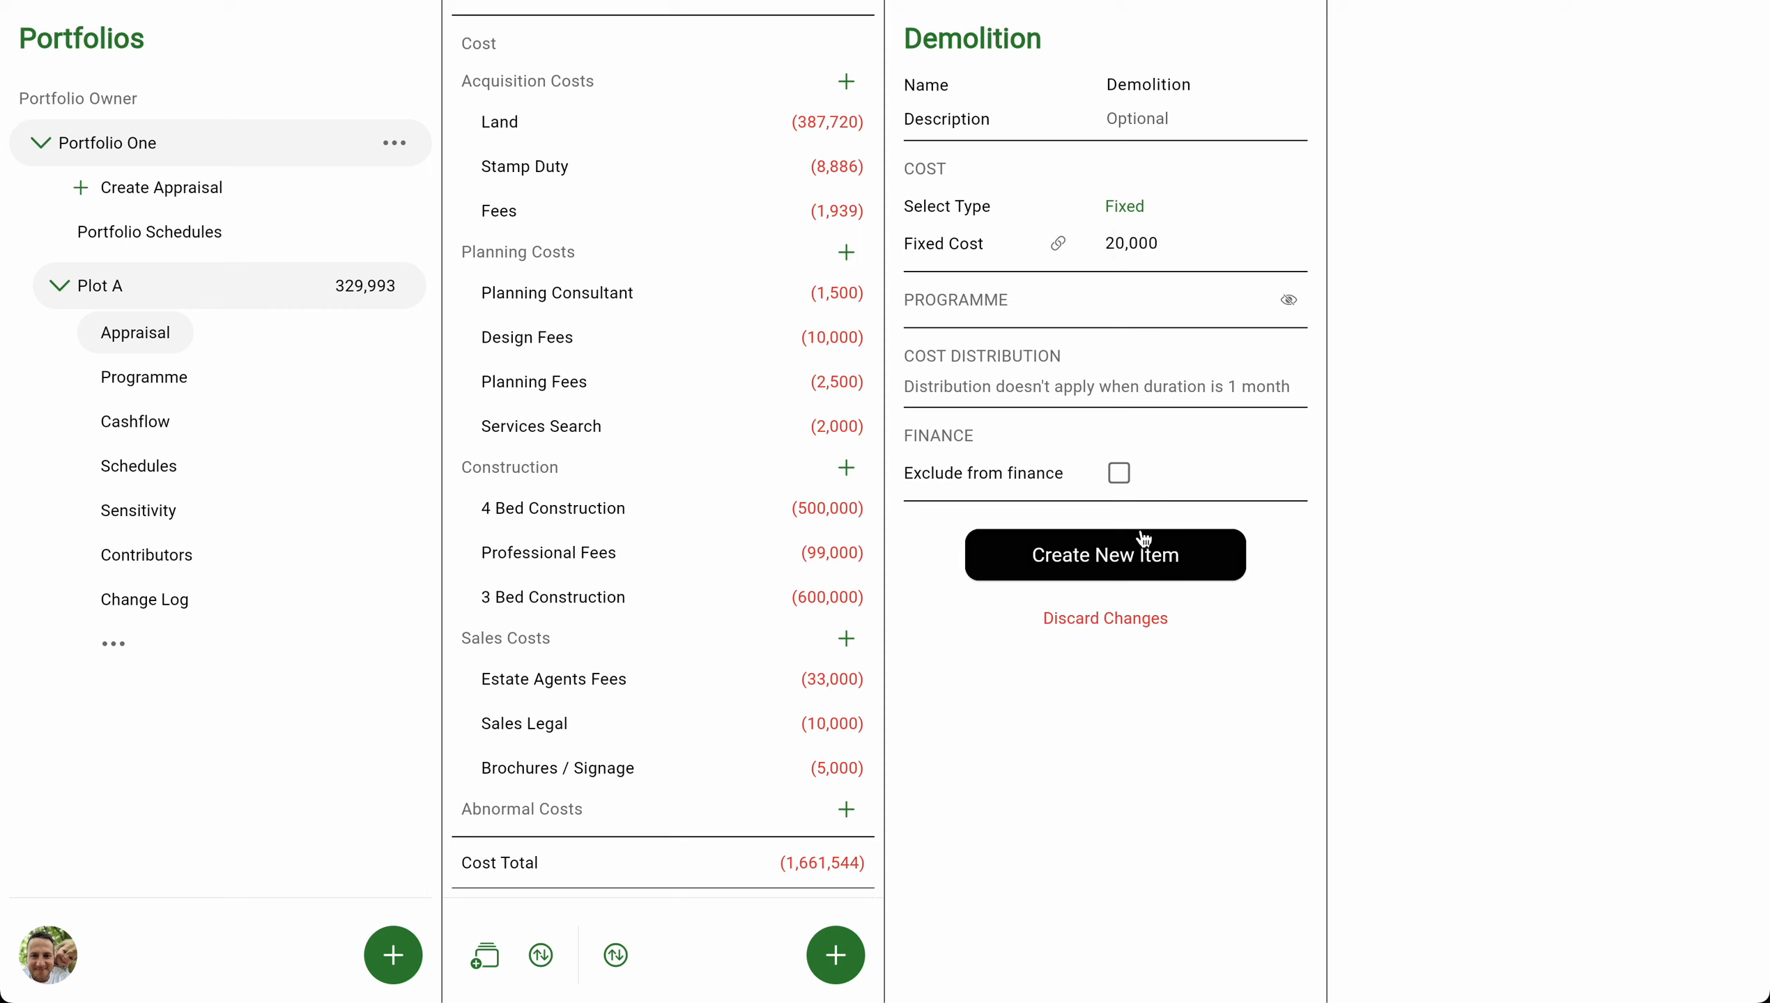
pyautogui.click(1144, 538)
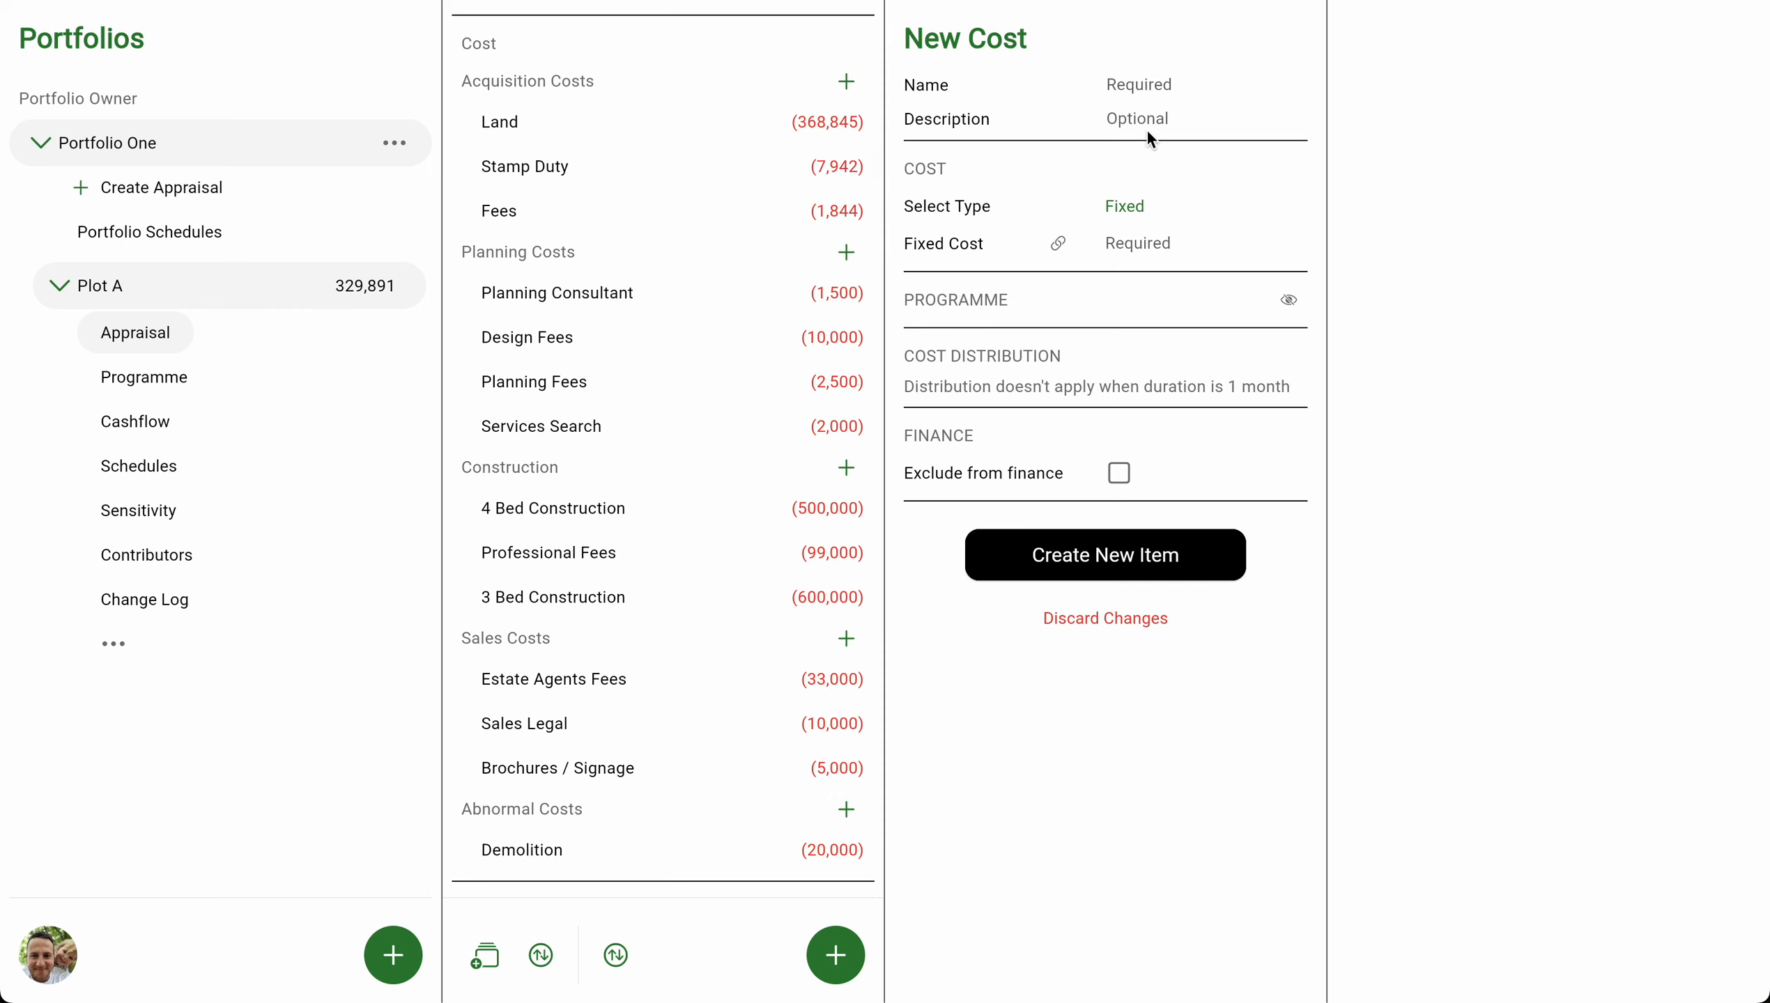
# Create a second Abnormal Costs item named Highways with a fixed cost of 50,000.
pyautogui.write('Highways')
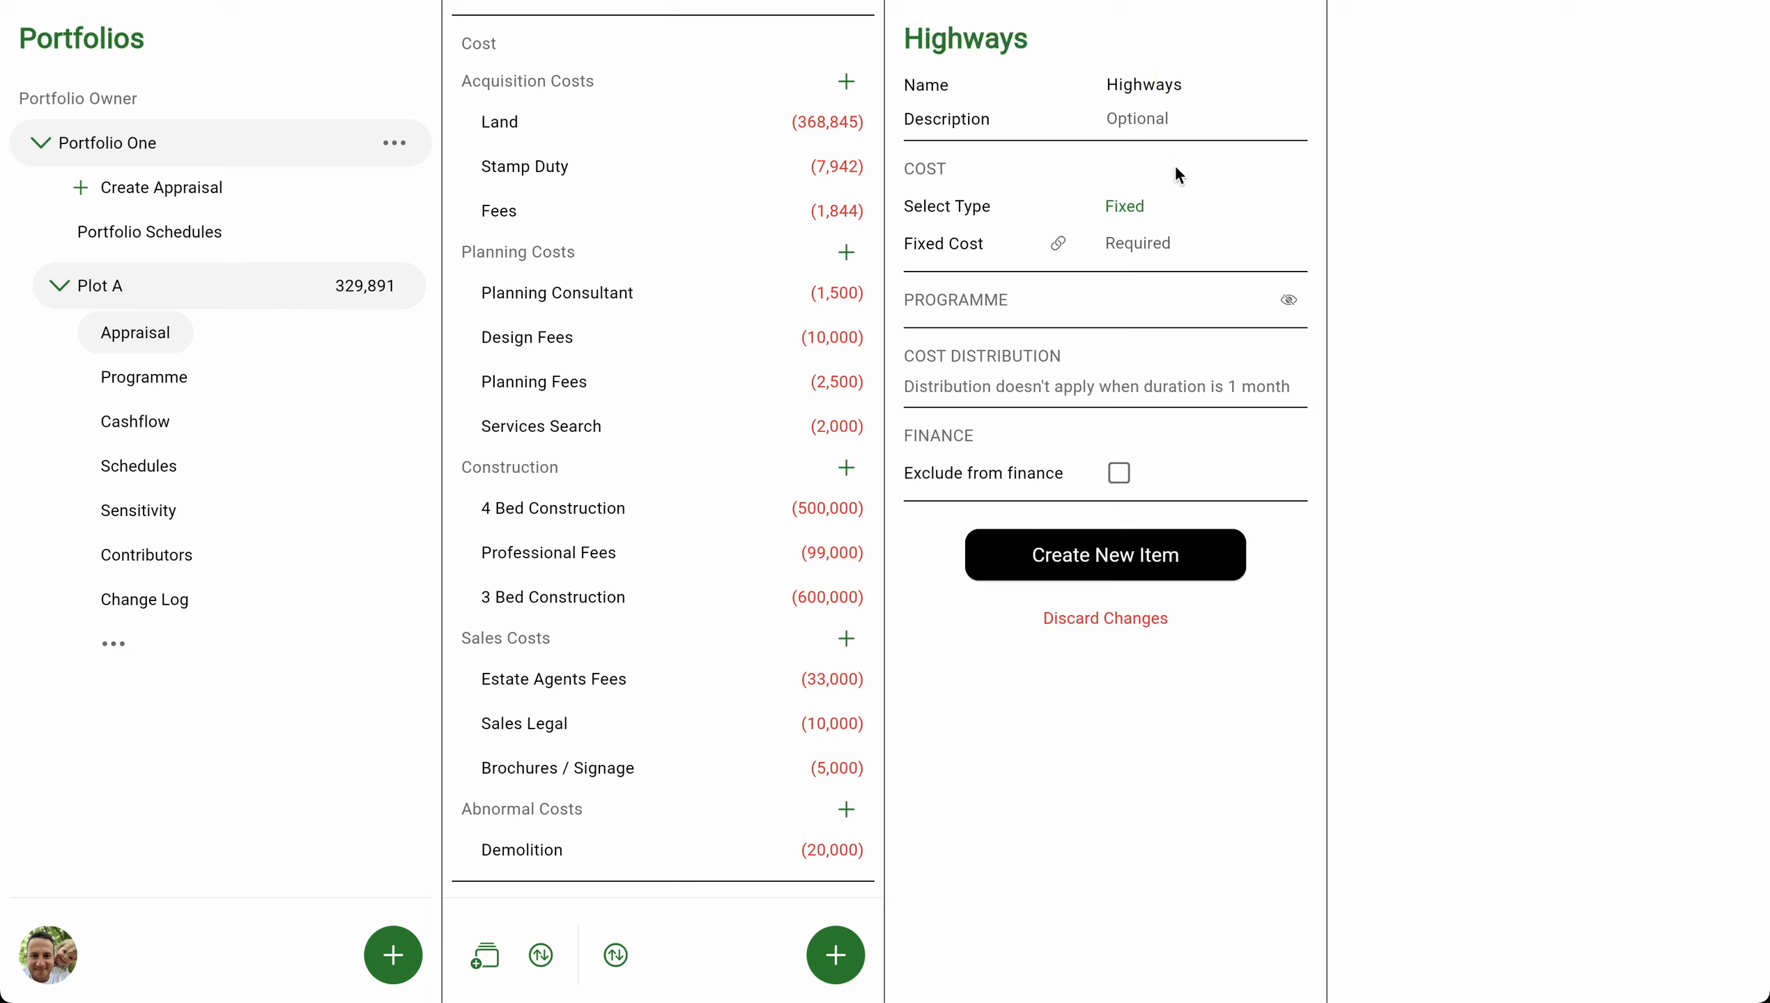
pyautogui.click(1142, 248)
pyautogui.write('500,00')
pyautogui.click(1124, 557)
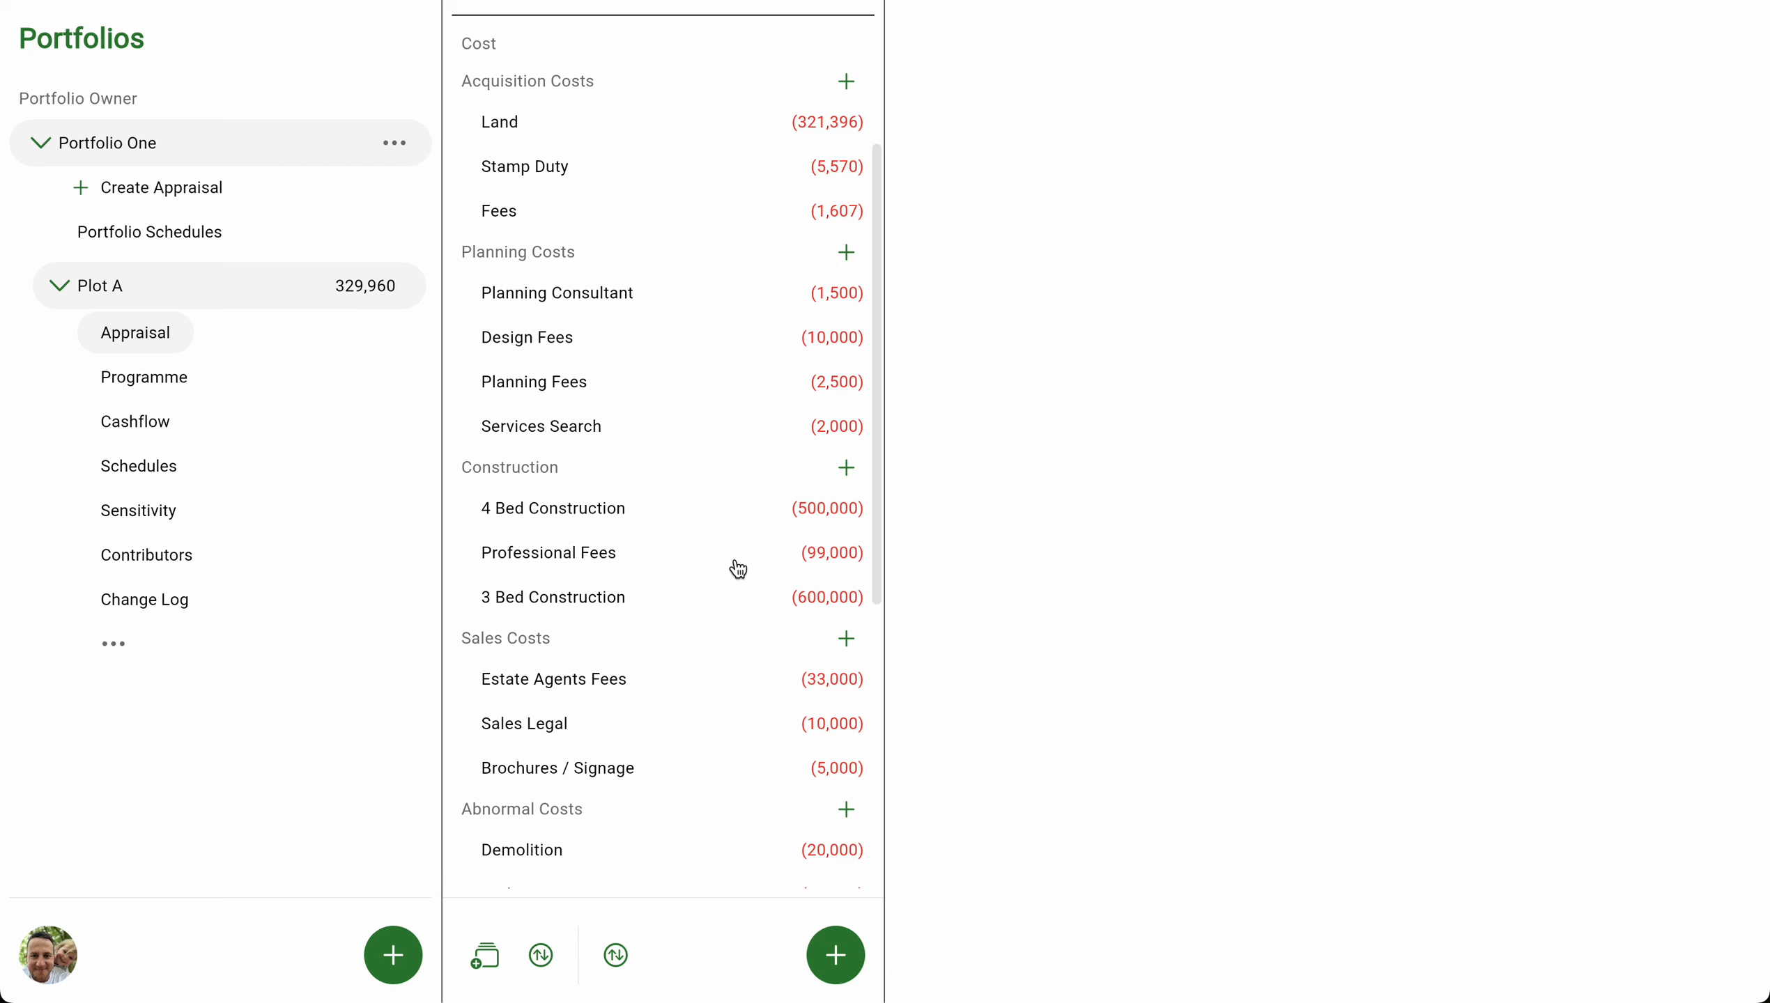
# In Plot A's programme, link the Demolition start date to the end date of Land.
pyautogui.click(158, 388)
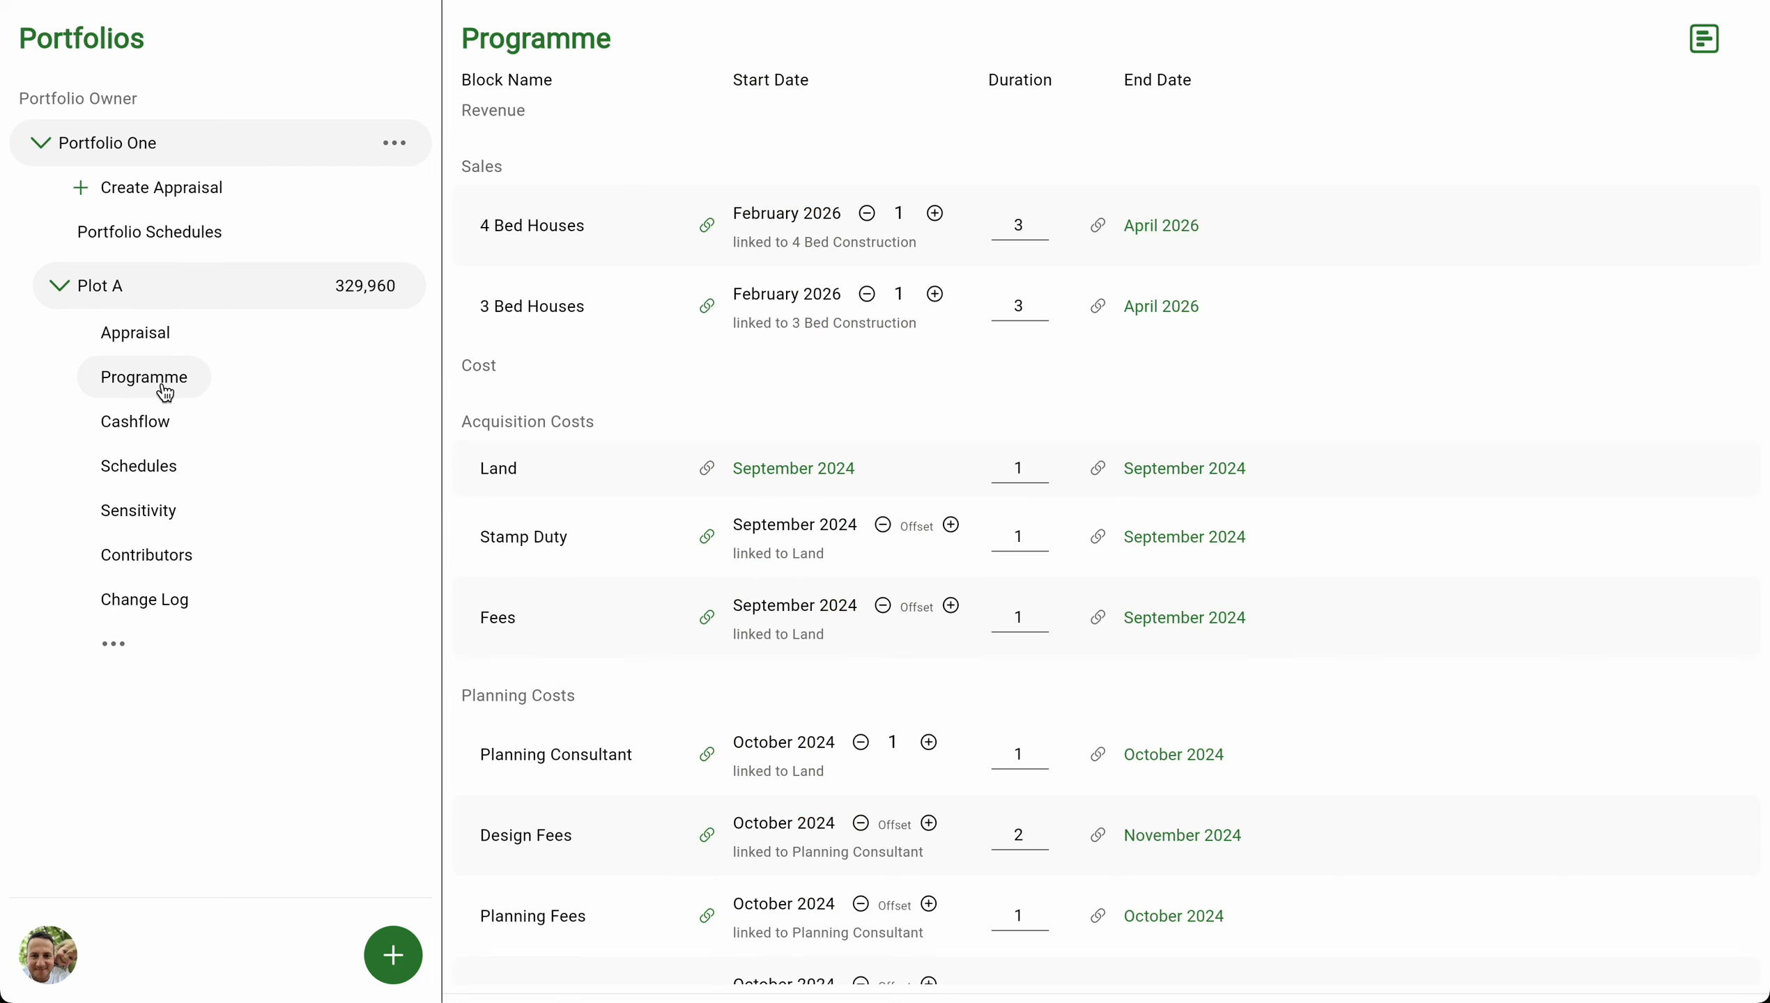
pyautogui.scroll(-10, 995, 384)
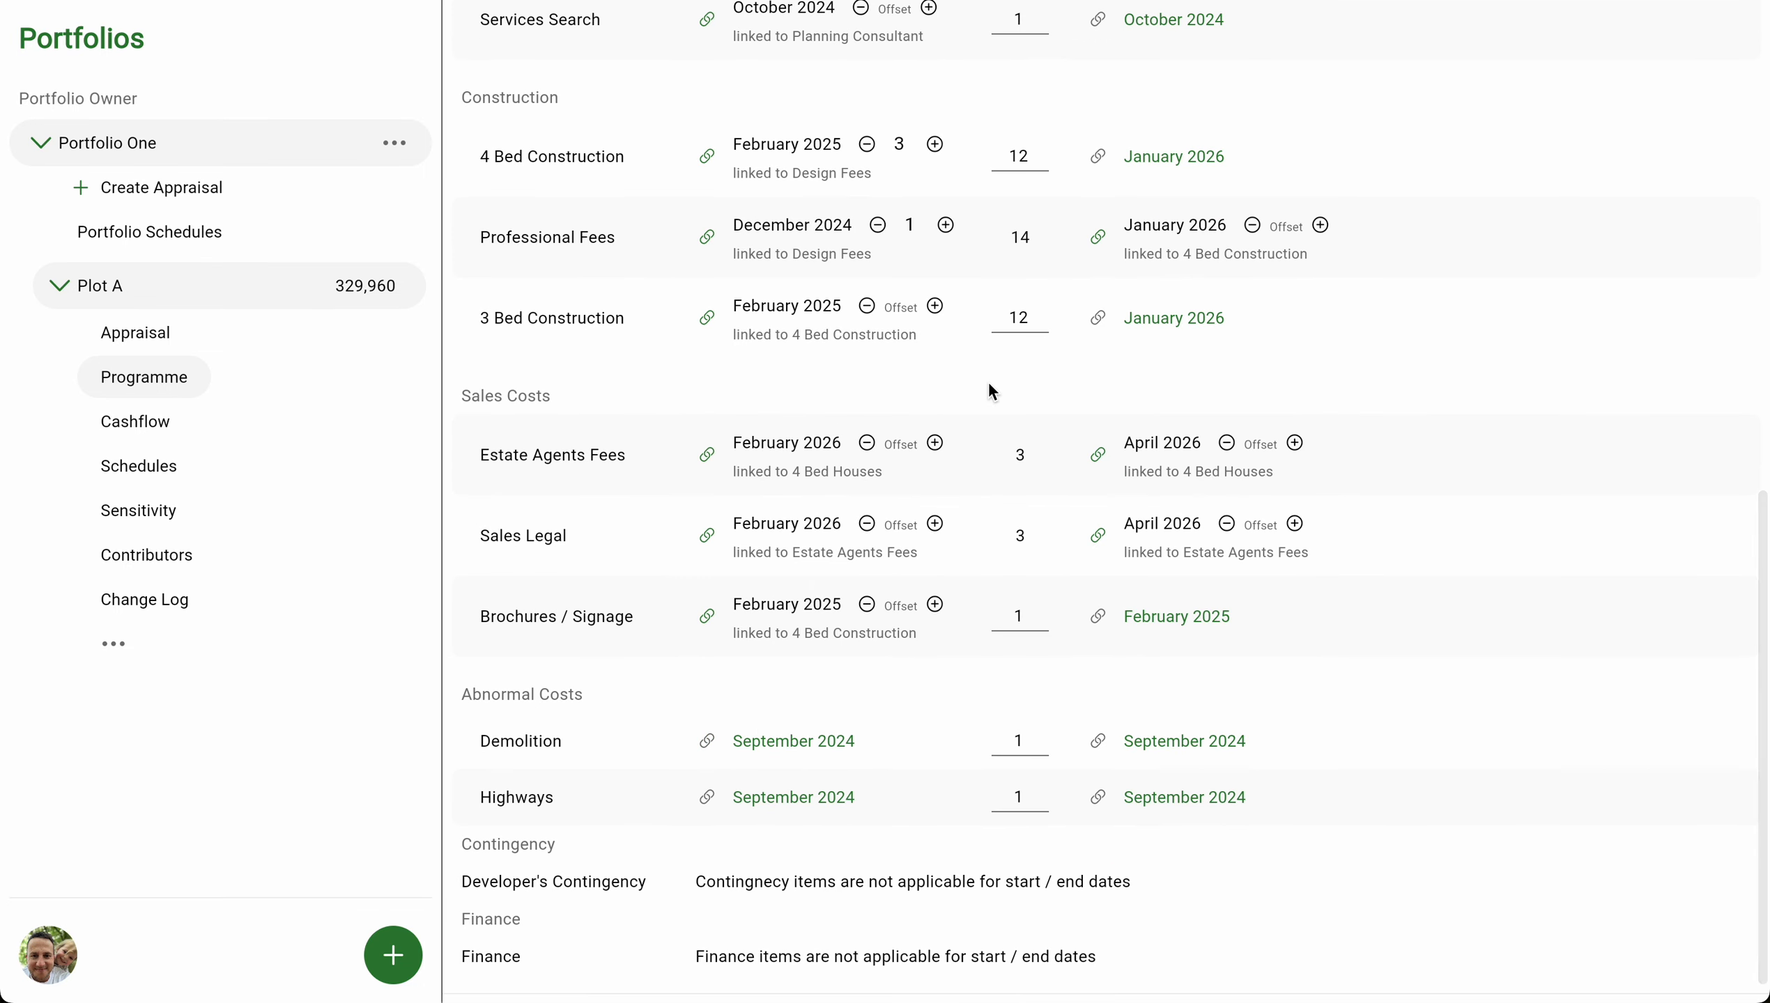
pyautogui.click(706, 741)
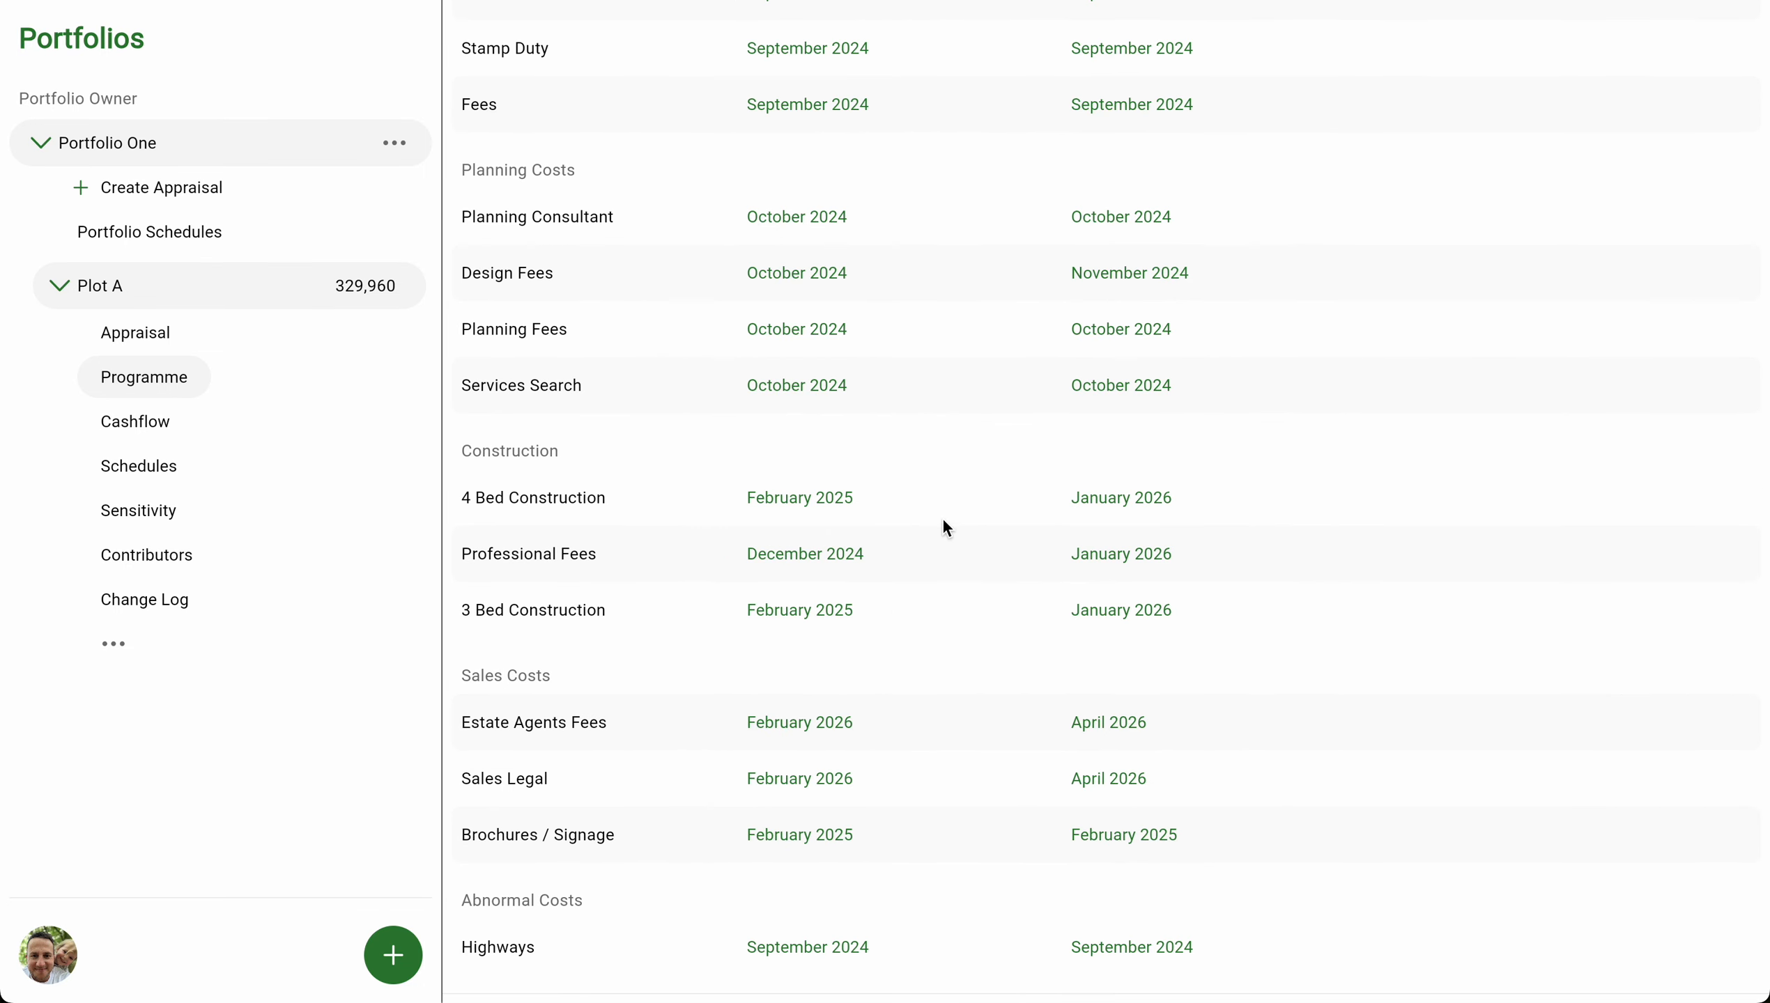
pyautogui.scroll(2, 966, 463)
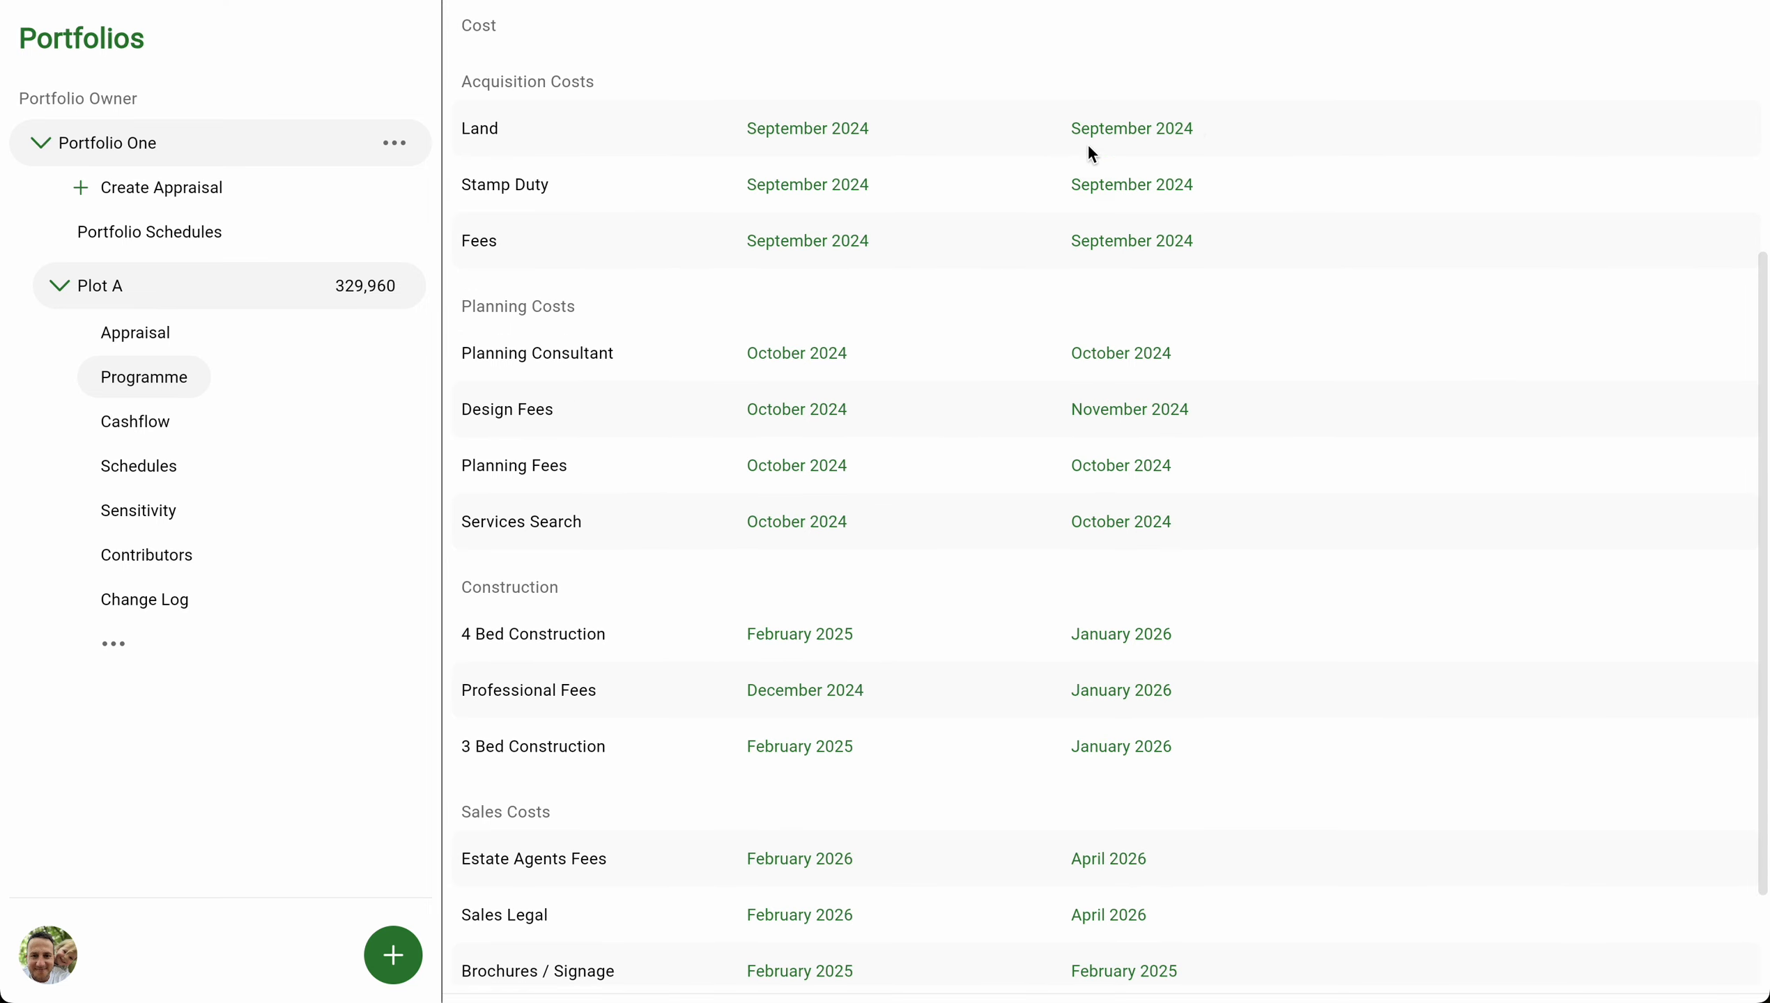
pyautogui.click(1124, 131)
# Link the Highways end date to the end of 4 Bed Construction and set its duration to 3 months.
pyautogui.scroll(-9, 1046, 711)
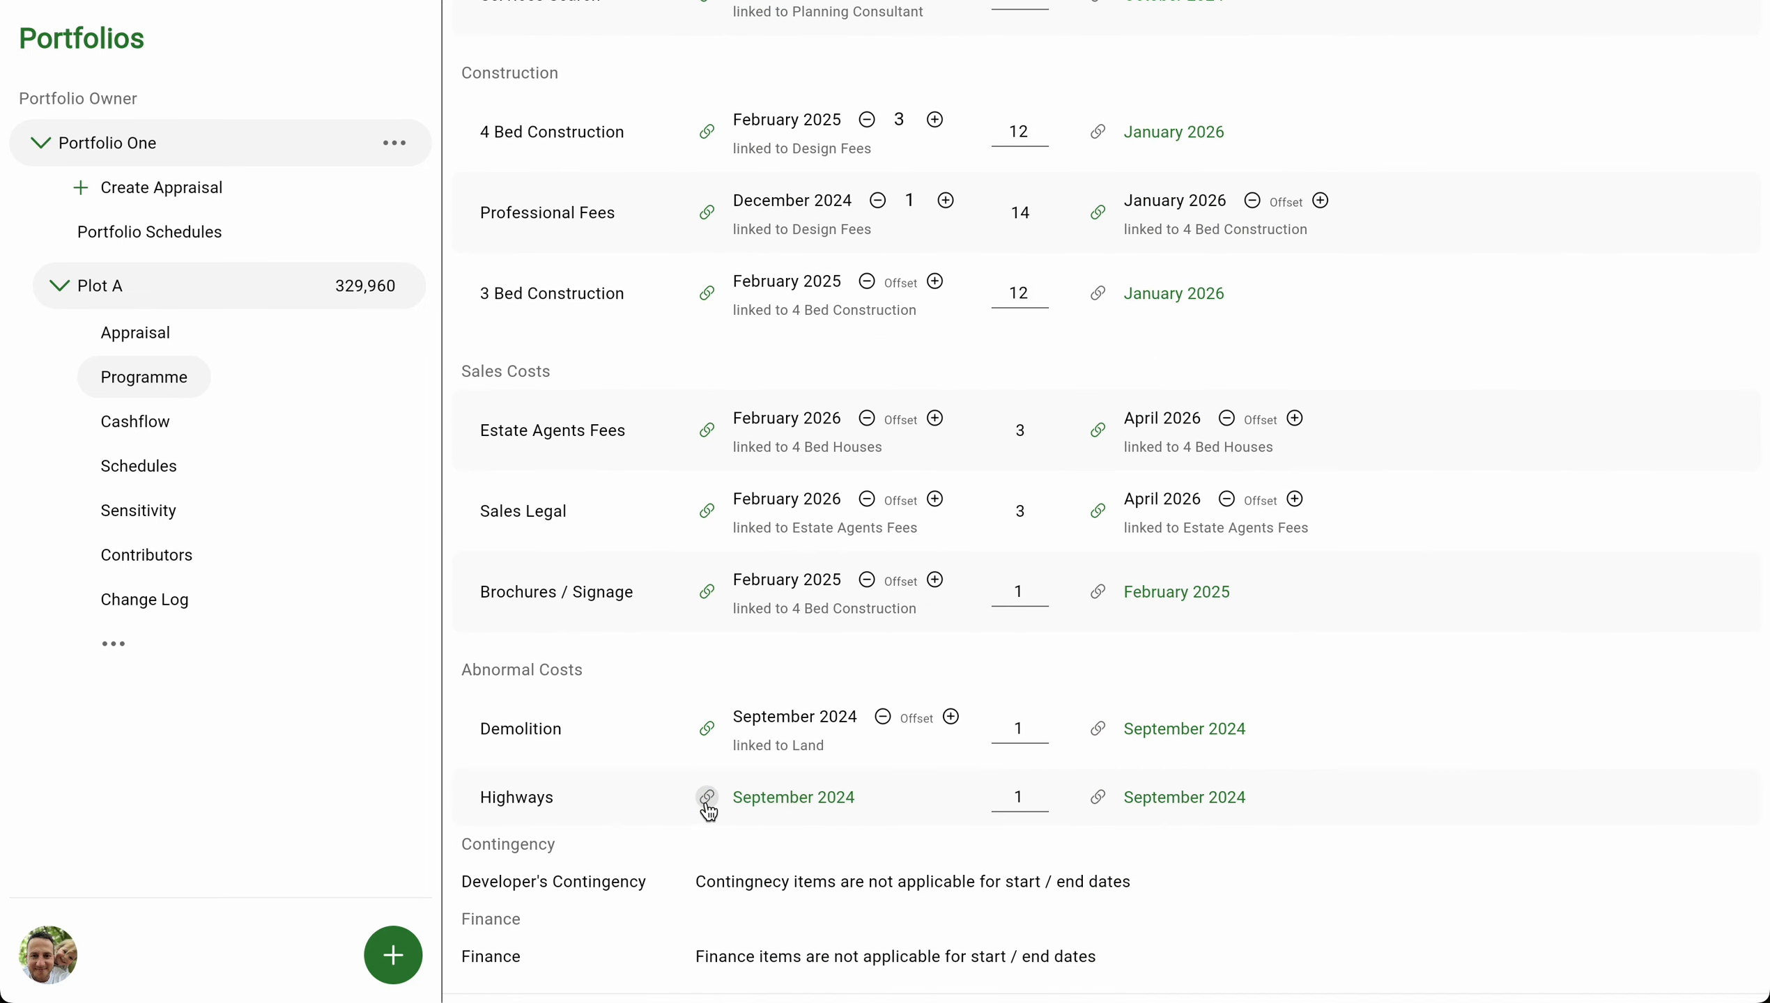
pyautogui.click(1096, 797)
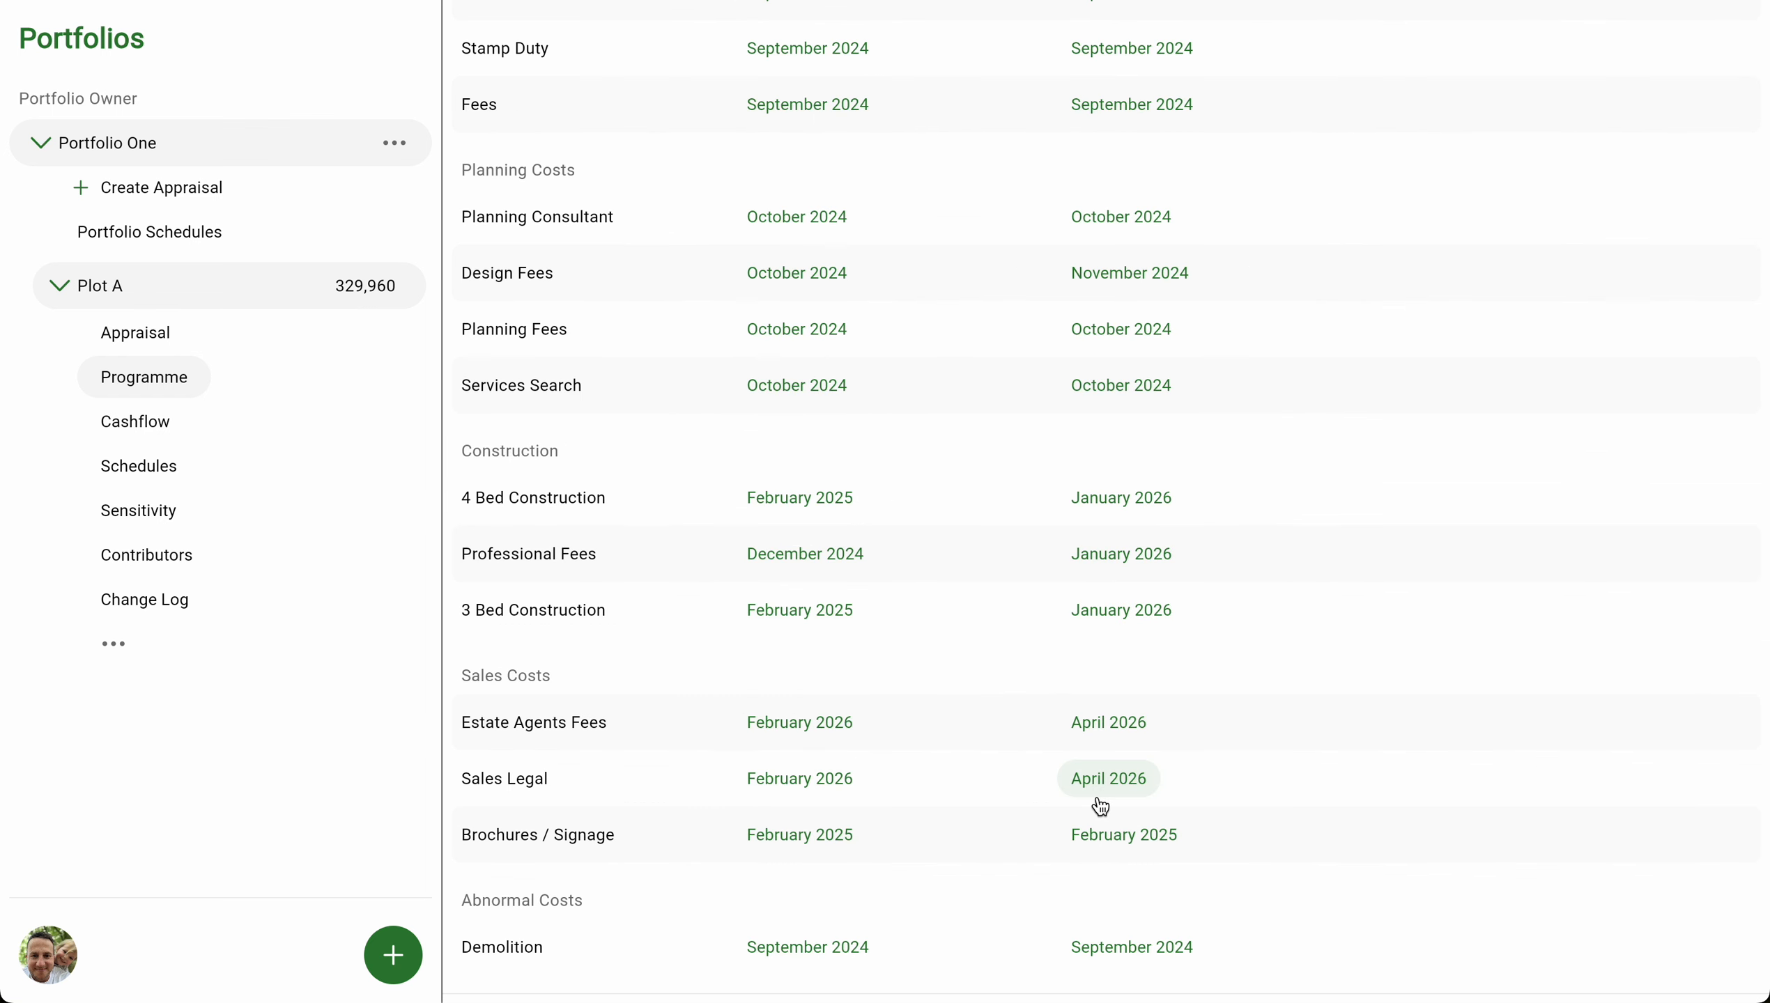
pyautogui.click(1122, 501)
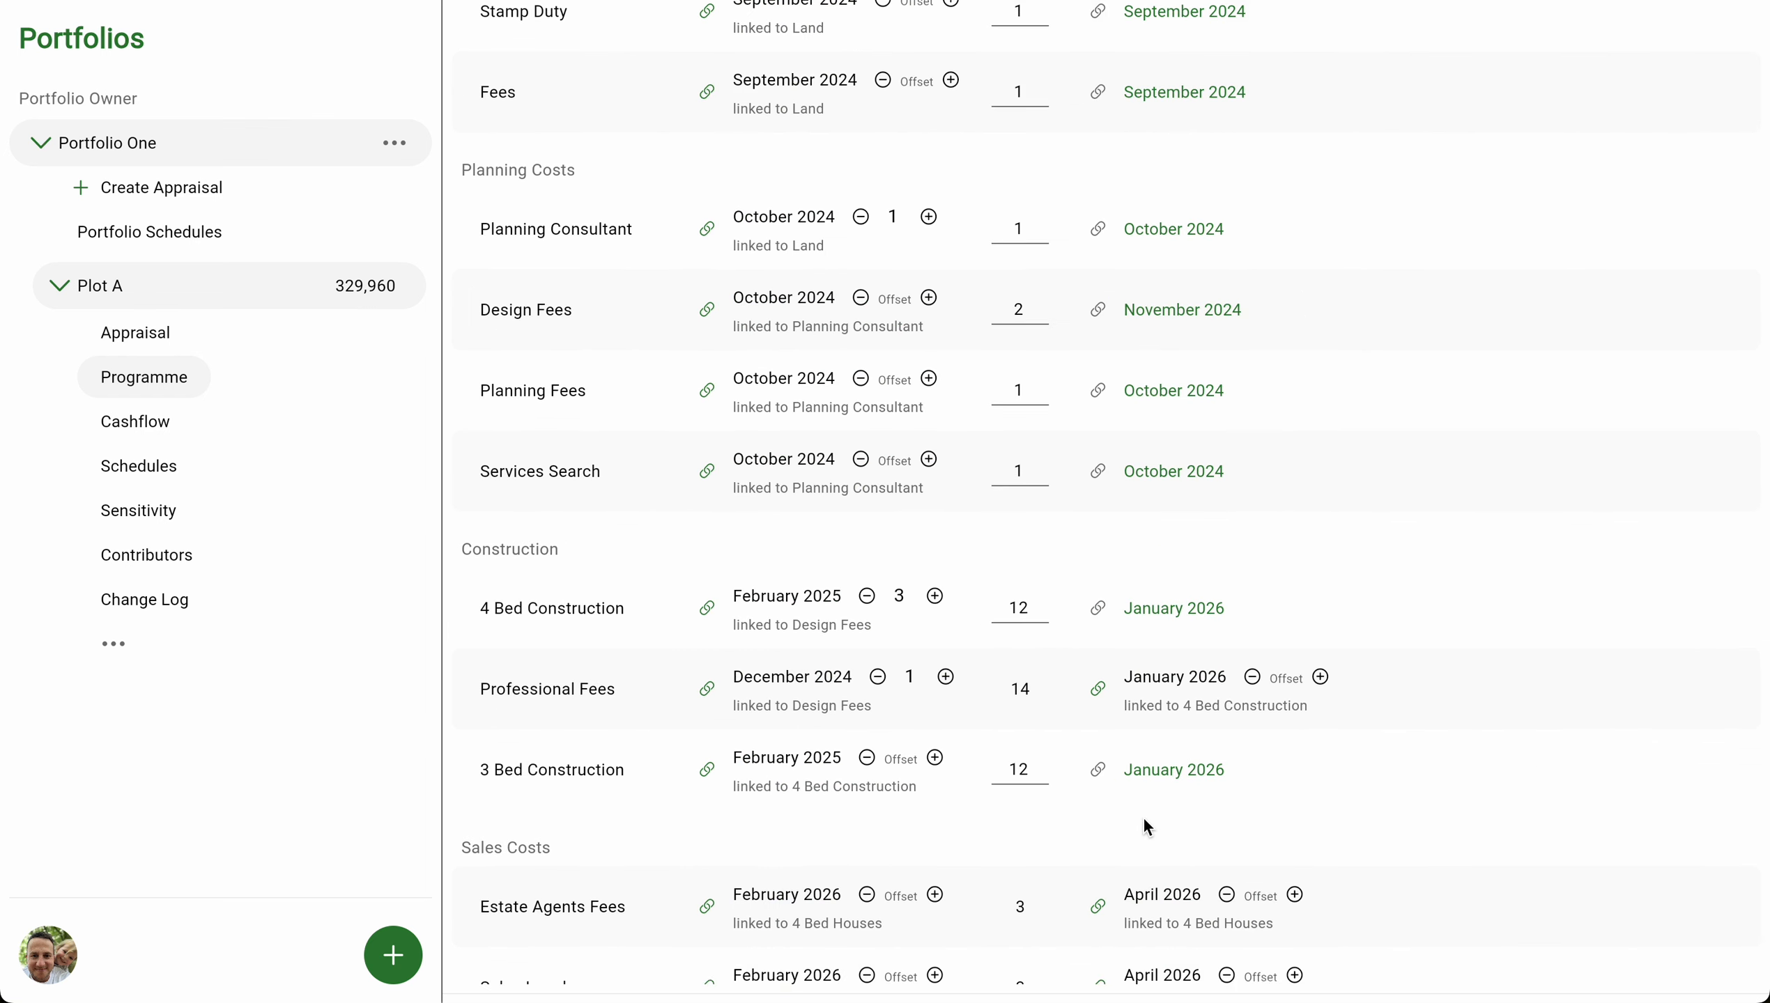
pyautogui.scroll(-5, 1142, 818)
pyautogui.click(1028, 783)
pyautogui.press('BackSpace')
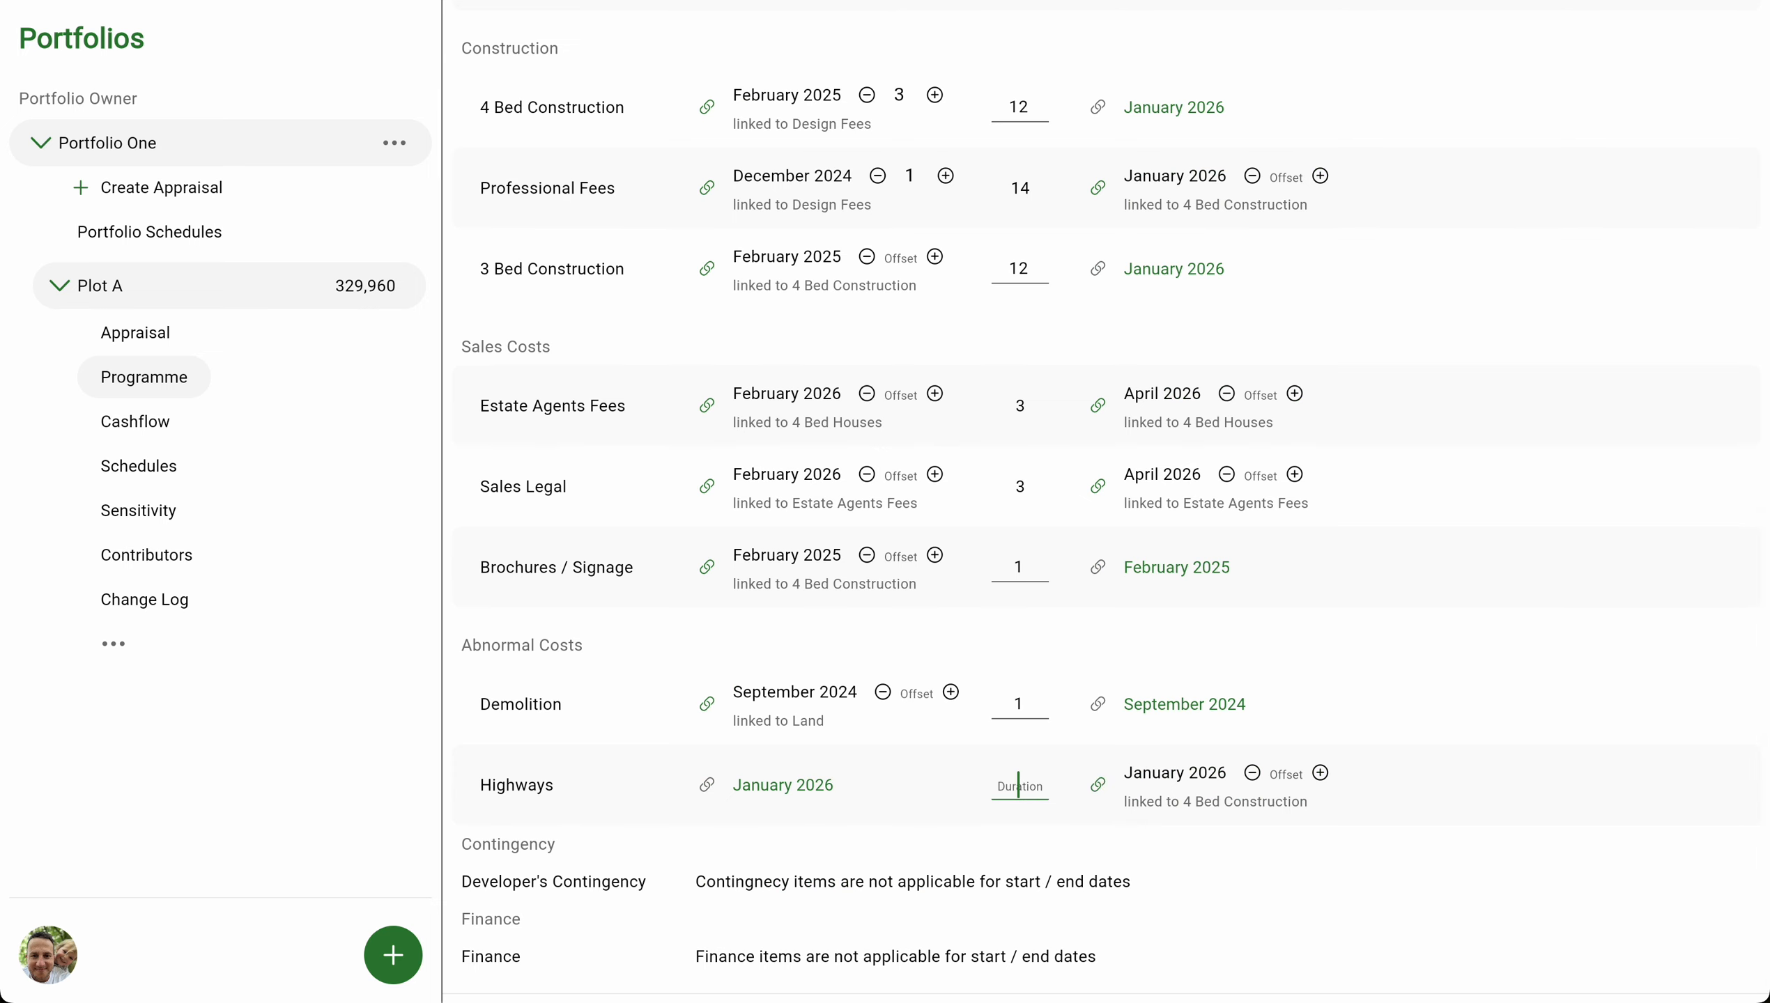
pyautogui.write('3')
# Show the programme as a Gantt chart, check the Abnormal Costs bars, and return to the date table.
pyautogui.scroll(12, 1404, 690)
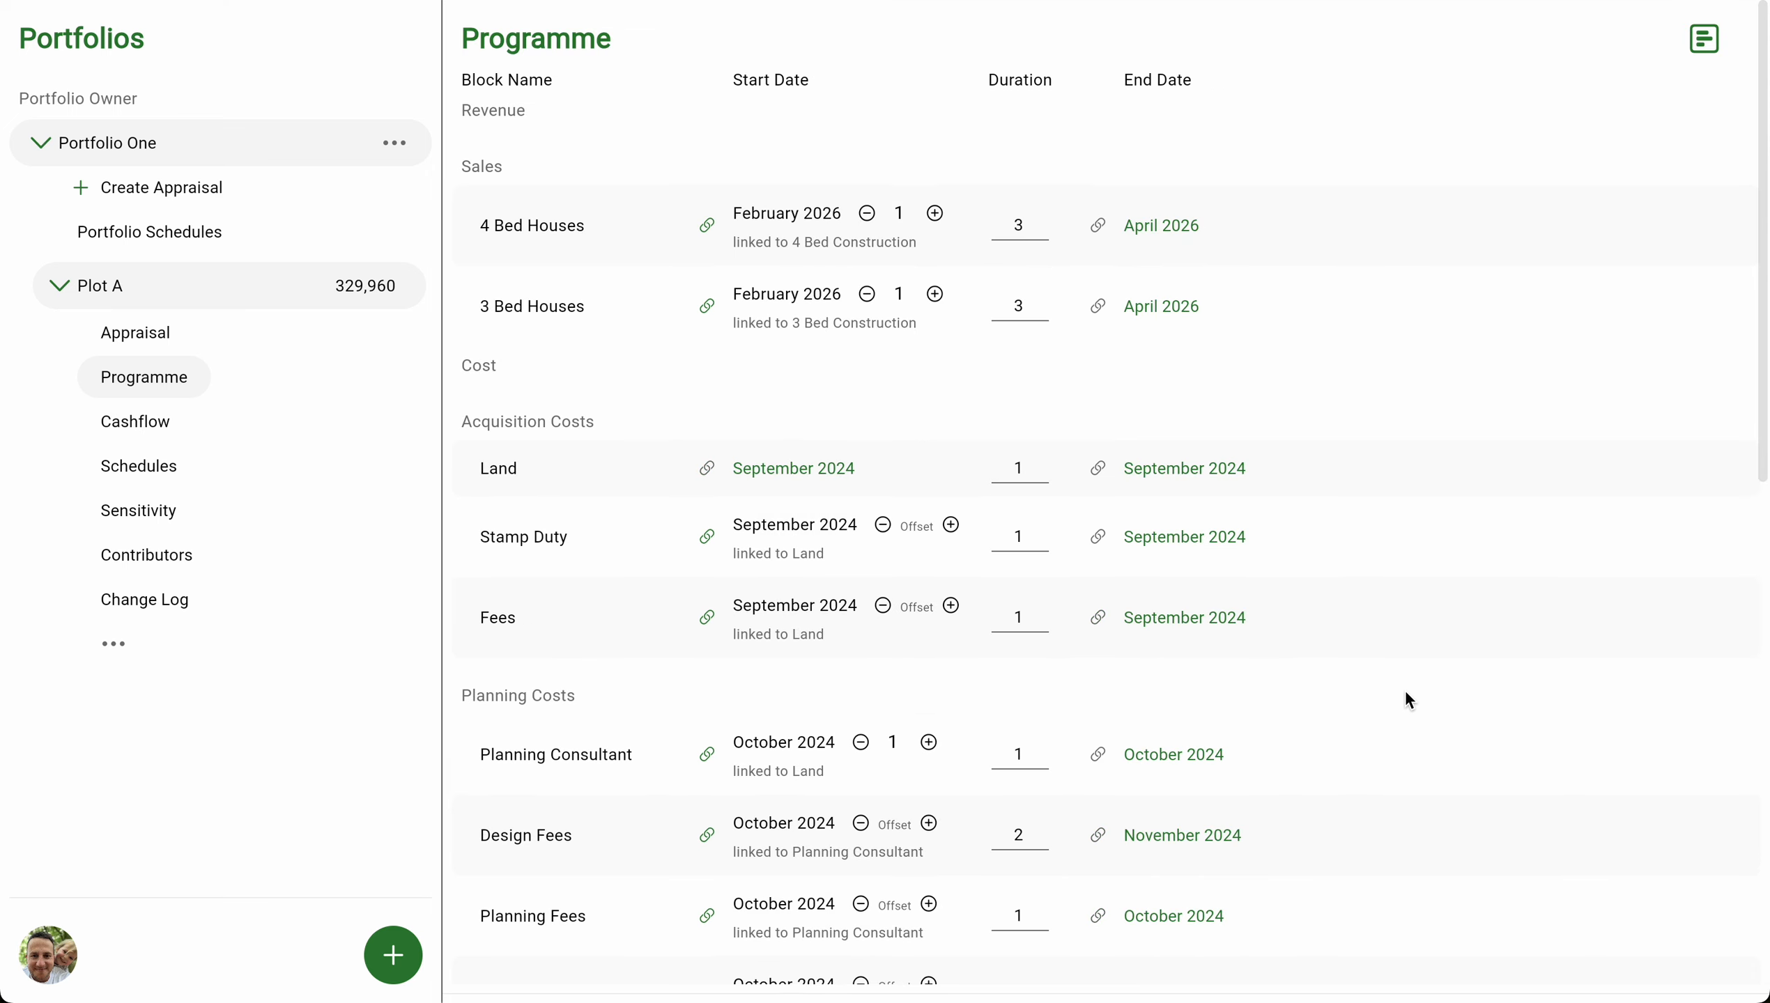
pyautogui.click(1703, 39)
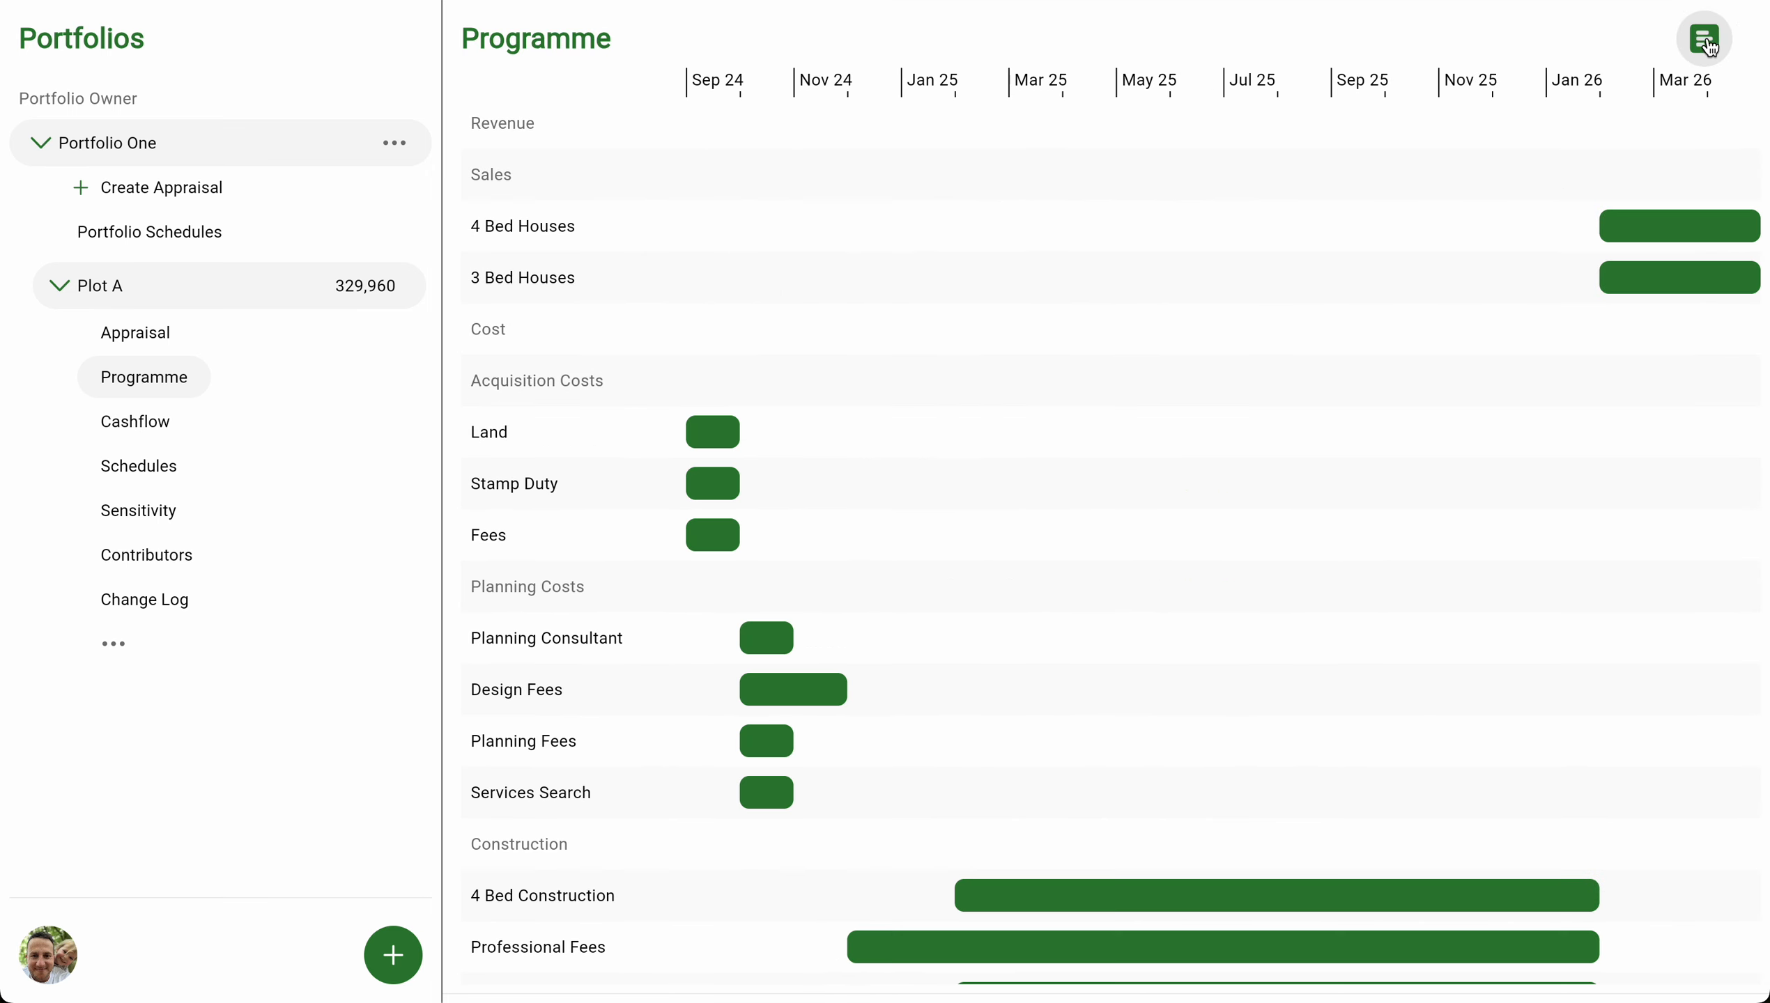
pyautogui.scroll(-5, 1486, 510)
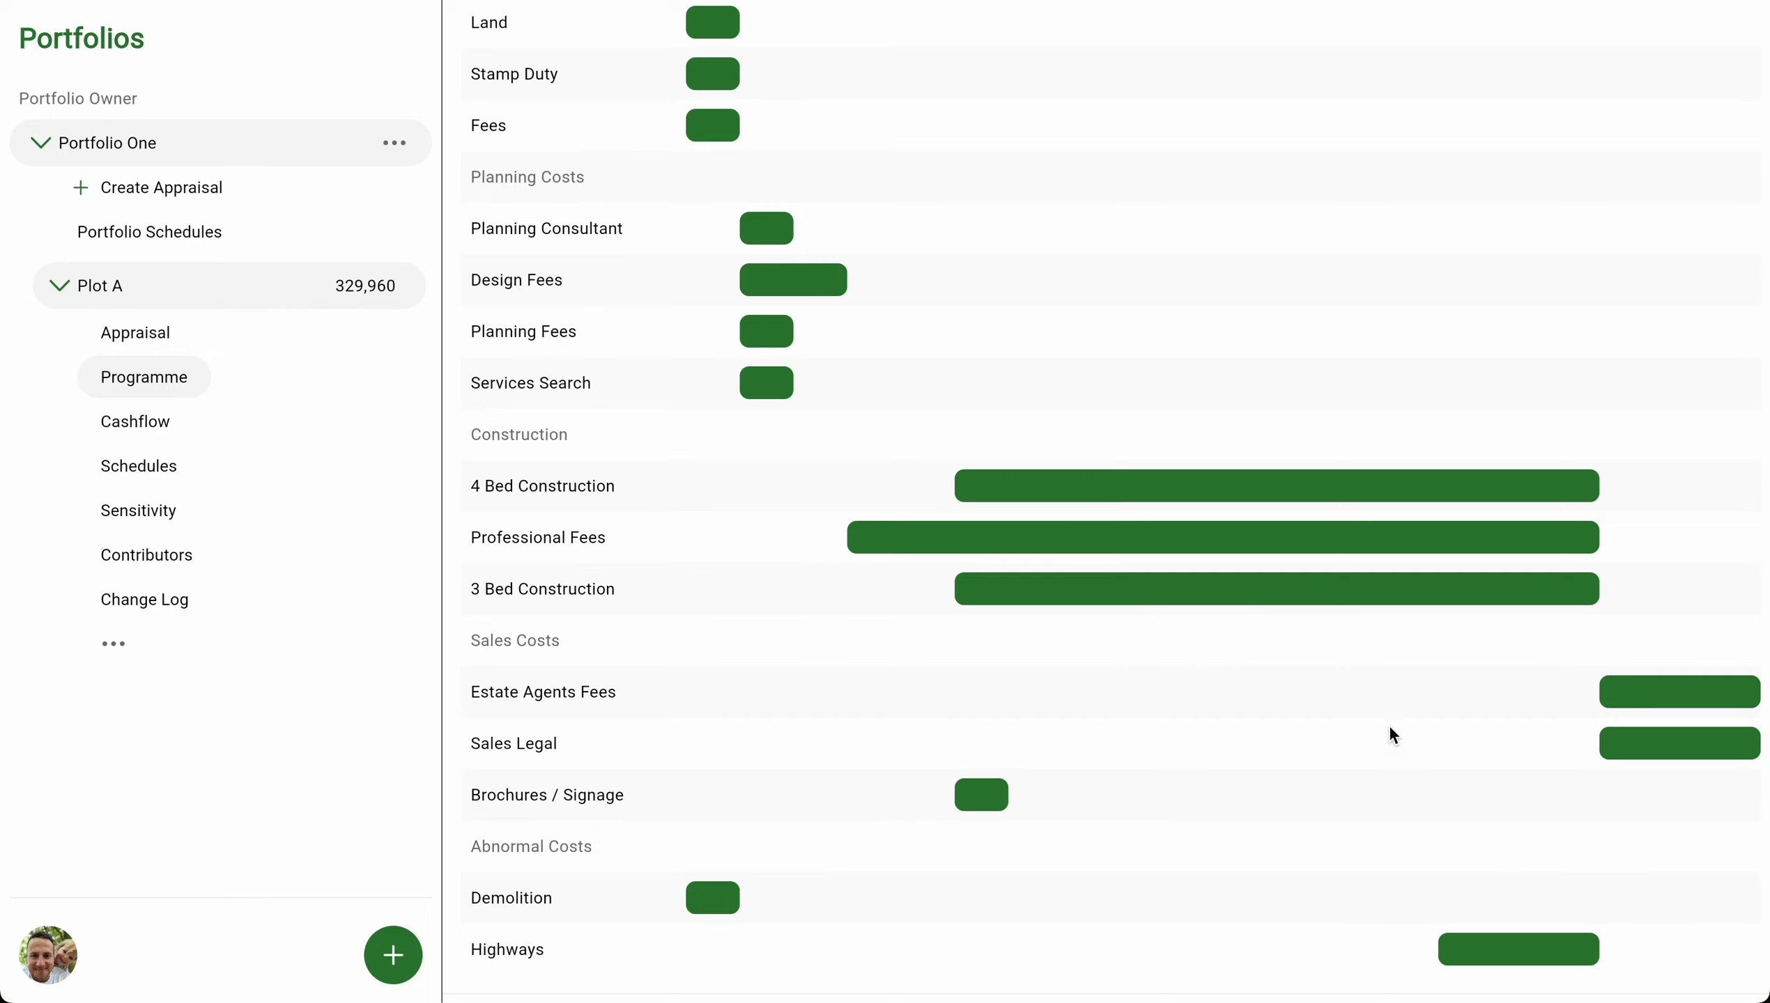
pyautogui.scroll(5, 1405, 633)
pyautogui.click(1703, 38)
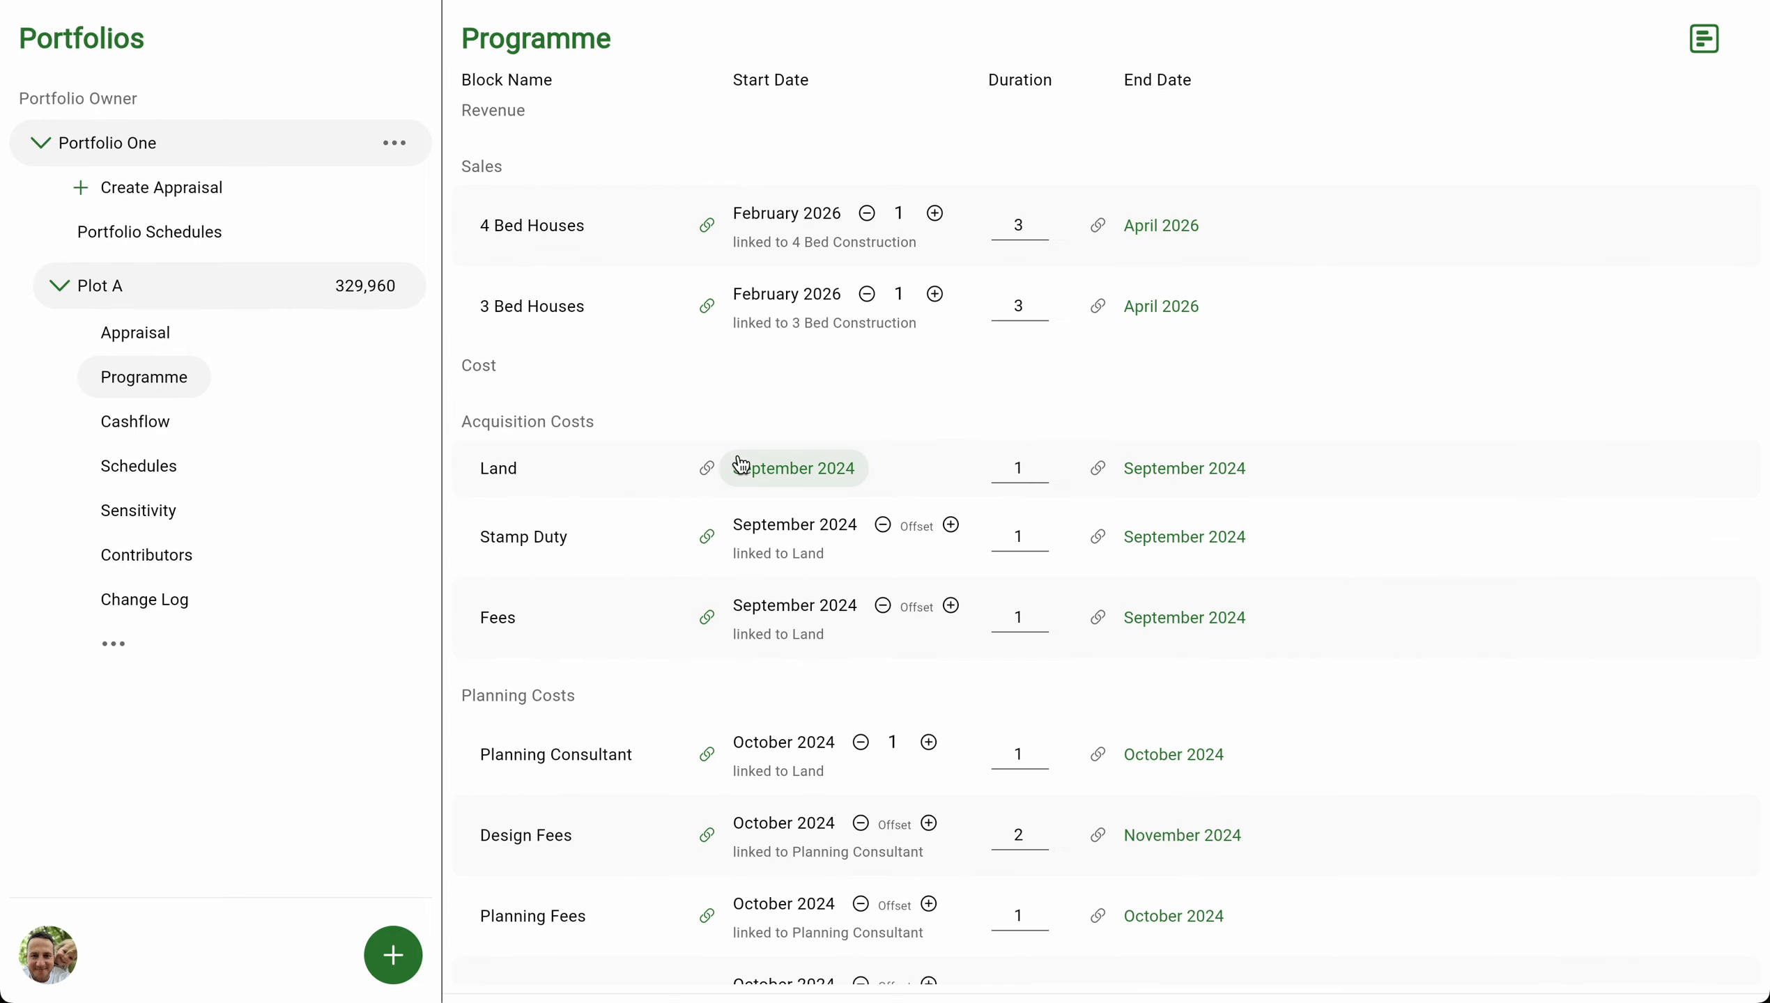
# Preview the PDF report of Plot A's appraisal, review it through to the performance metrics, and close it.
pyautogui.click(140, 339)
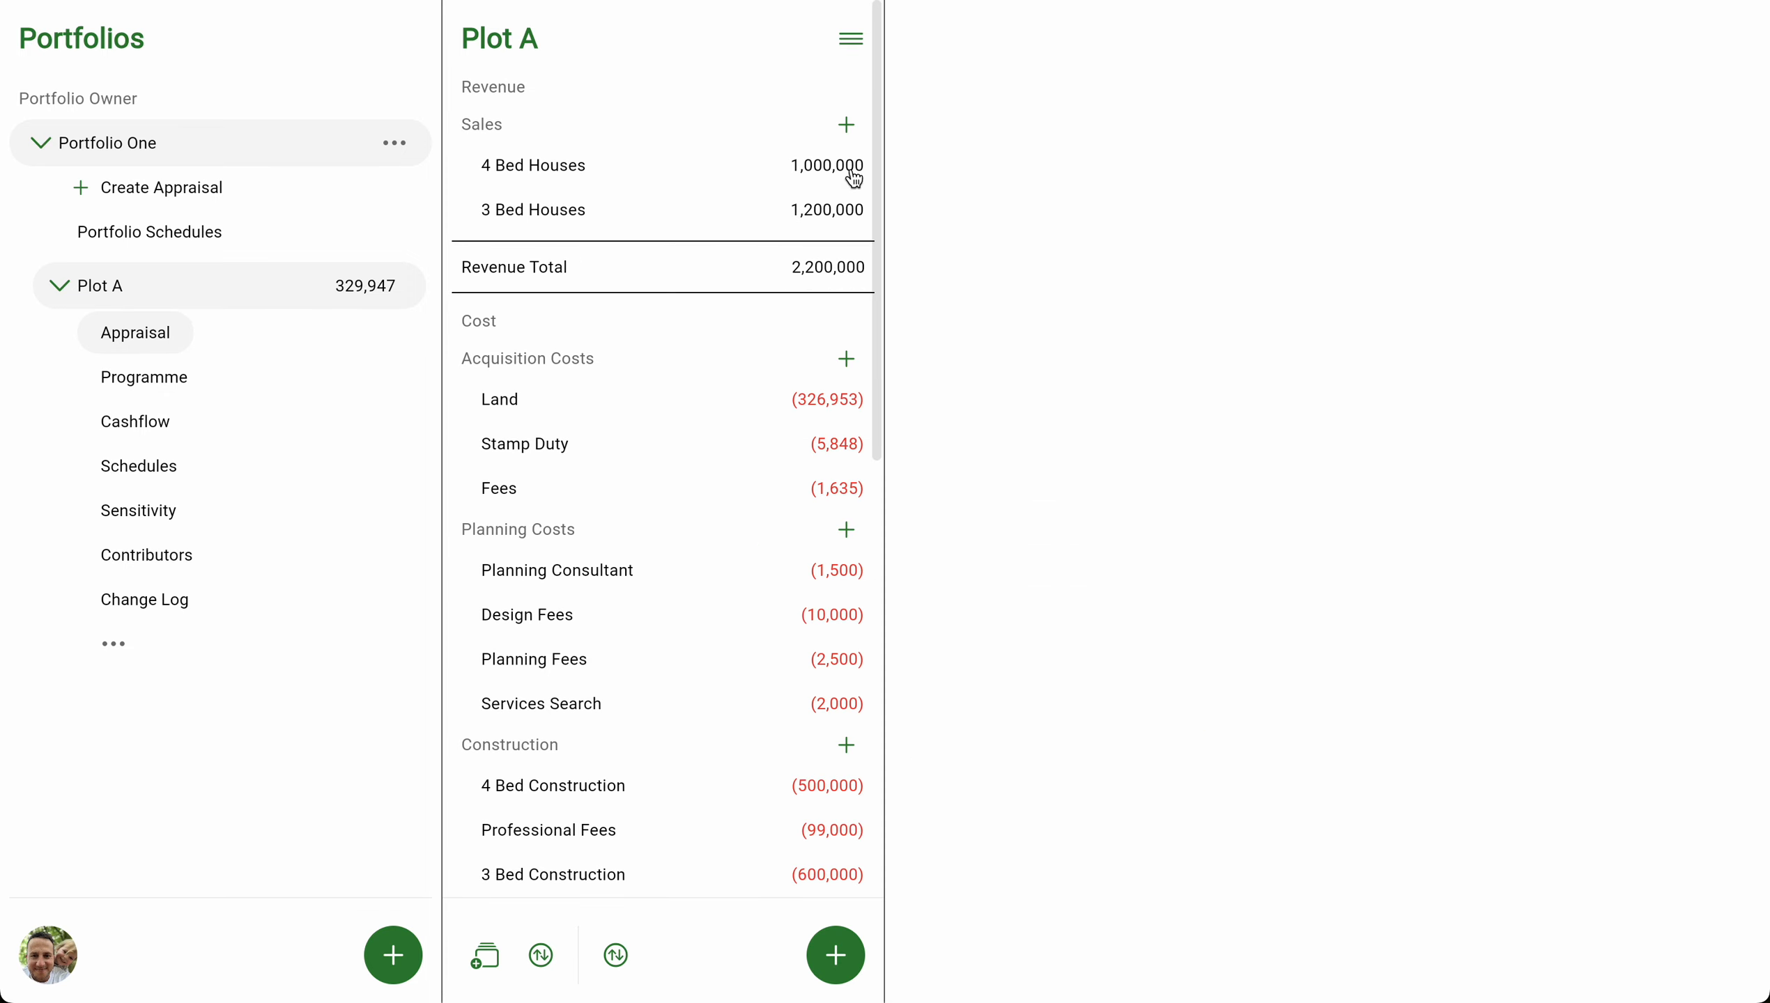
pyautogui.click(850, 39)
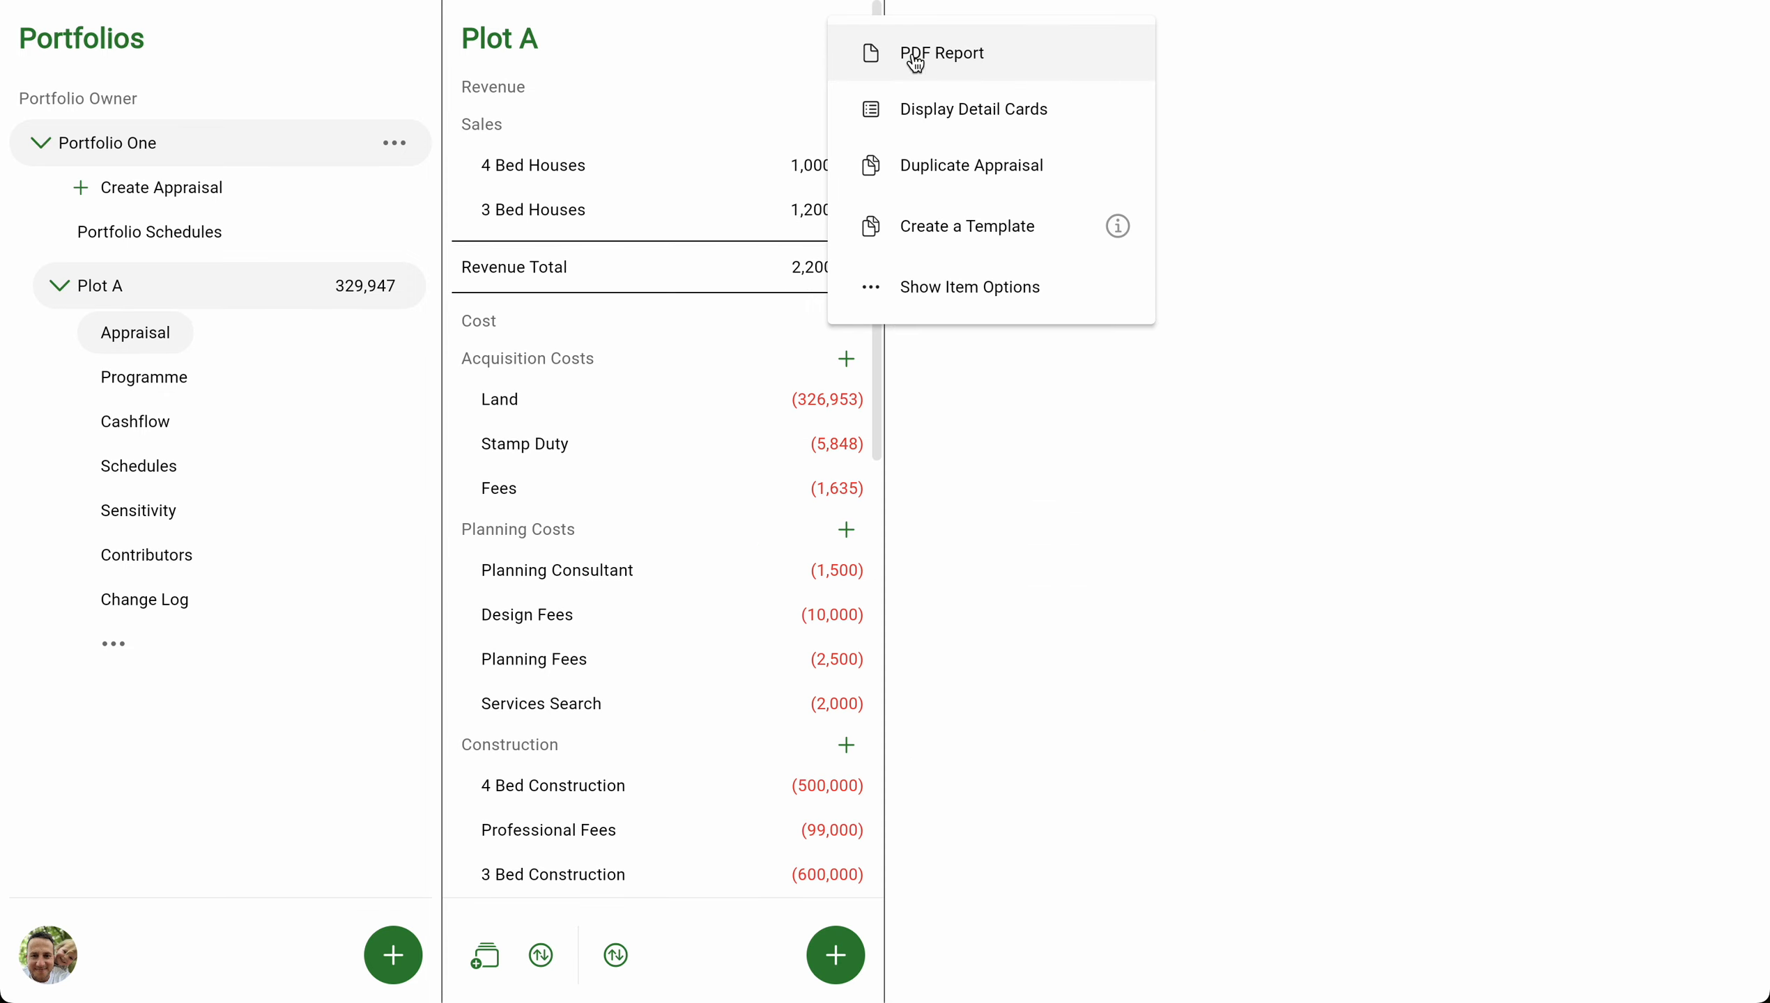
pyautogui.click(915, 63)
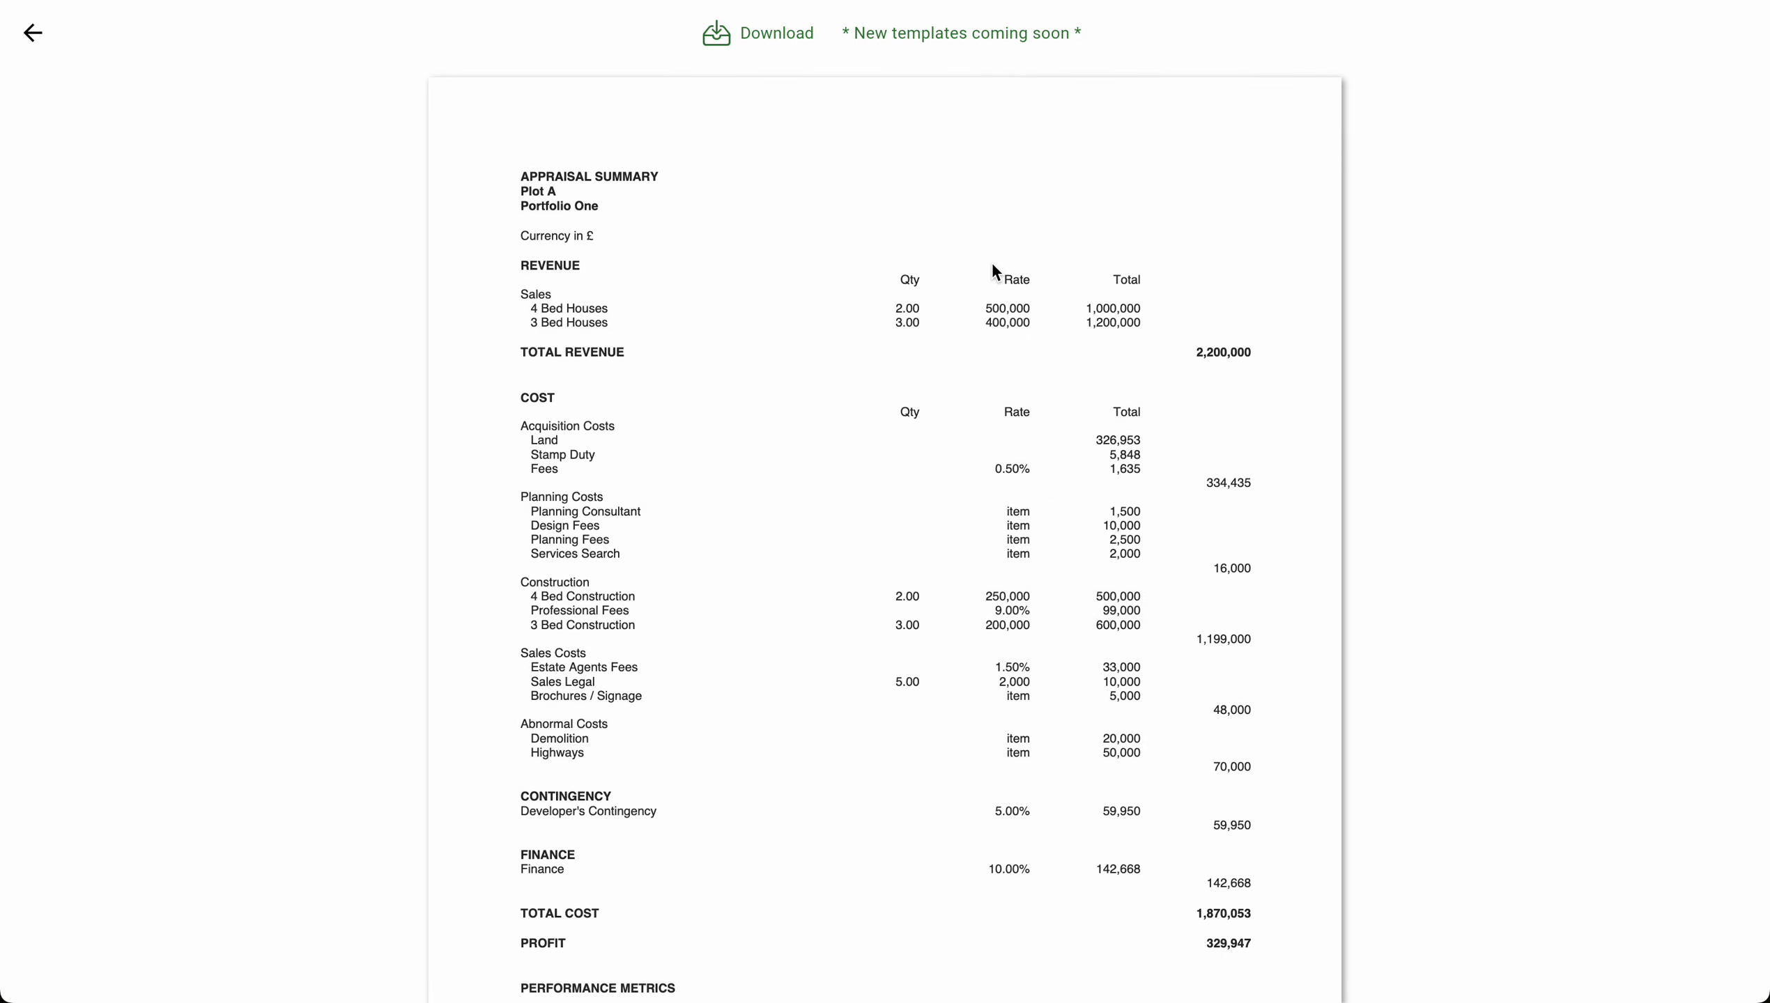
pyautogui.scroll(-2, 1060, 358)
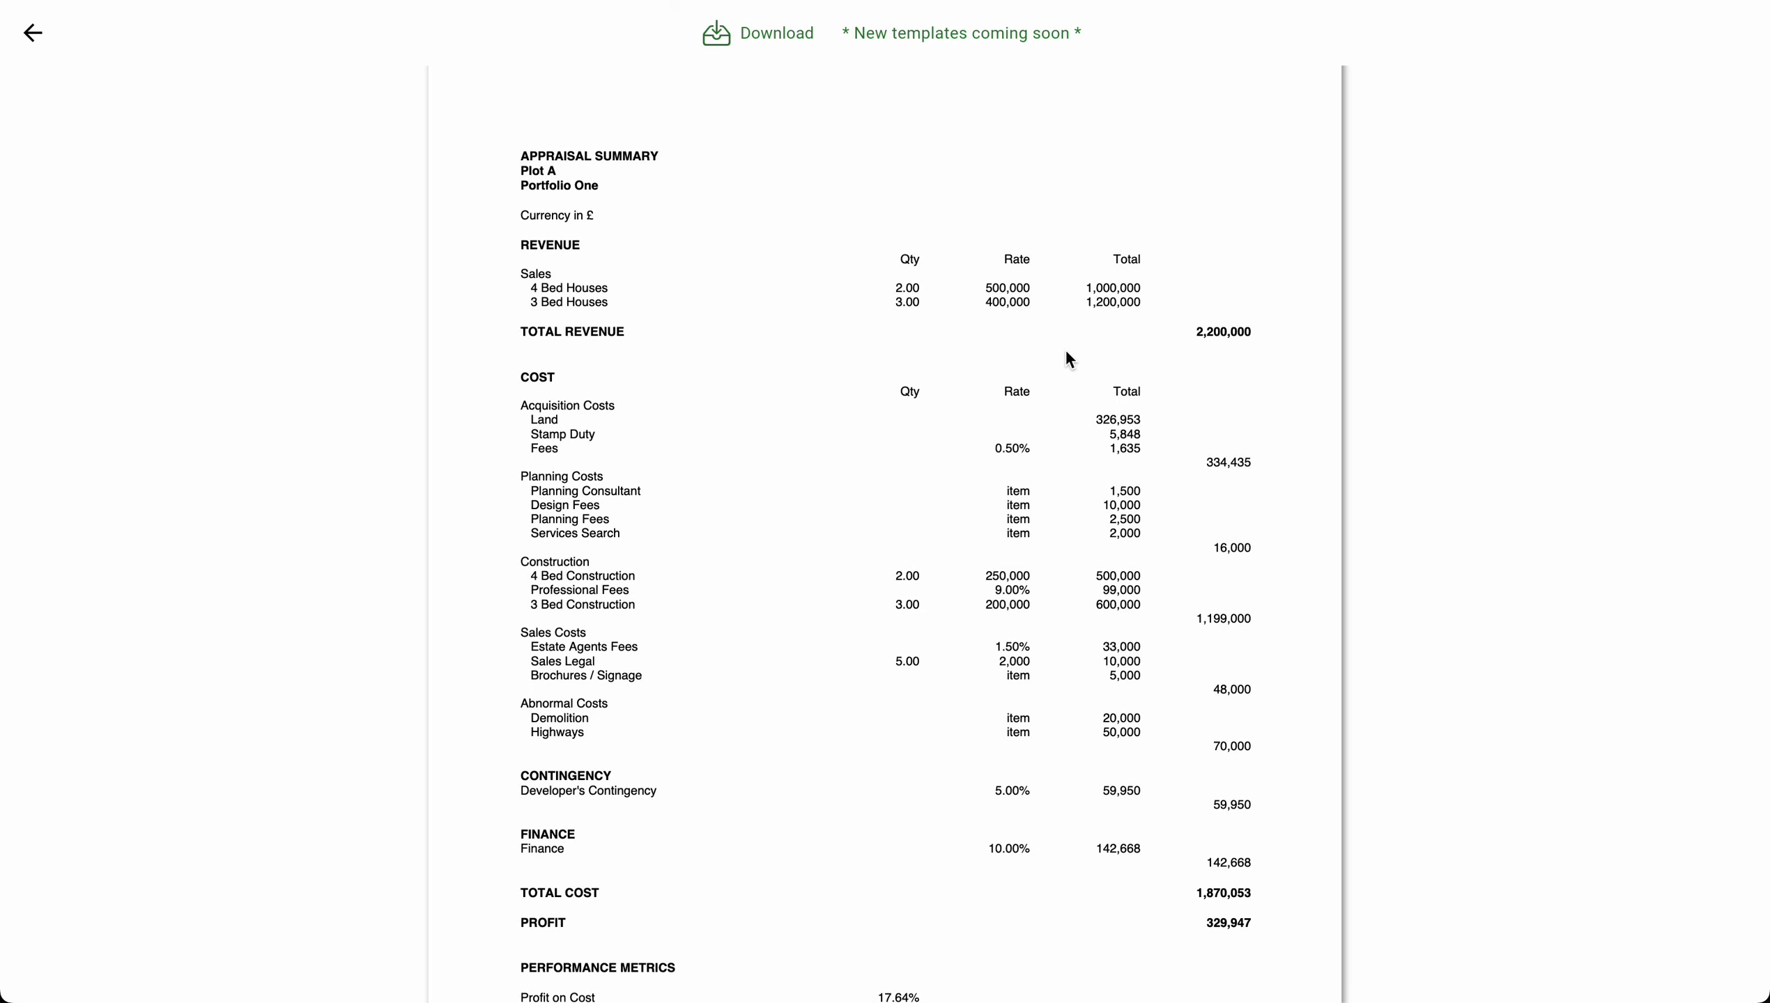
pyautogui.scroll(1, 1065, 357)
pyautogui.scroll(-5, 1060, 374)
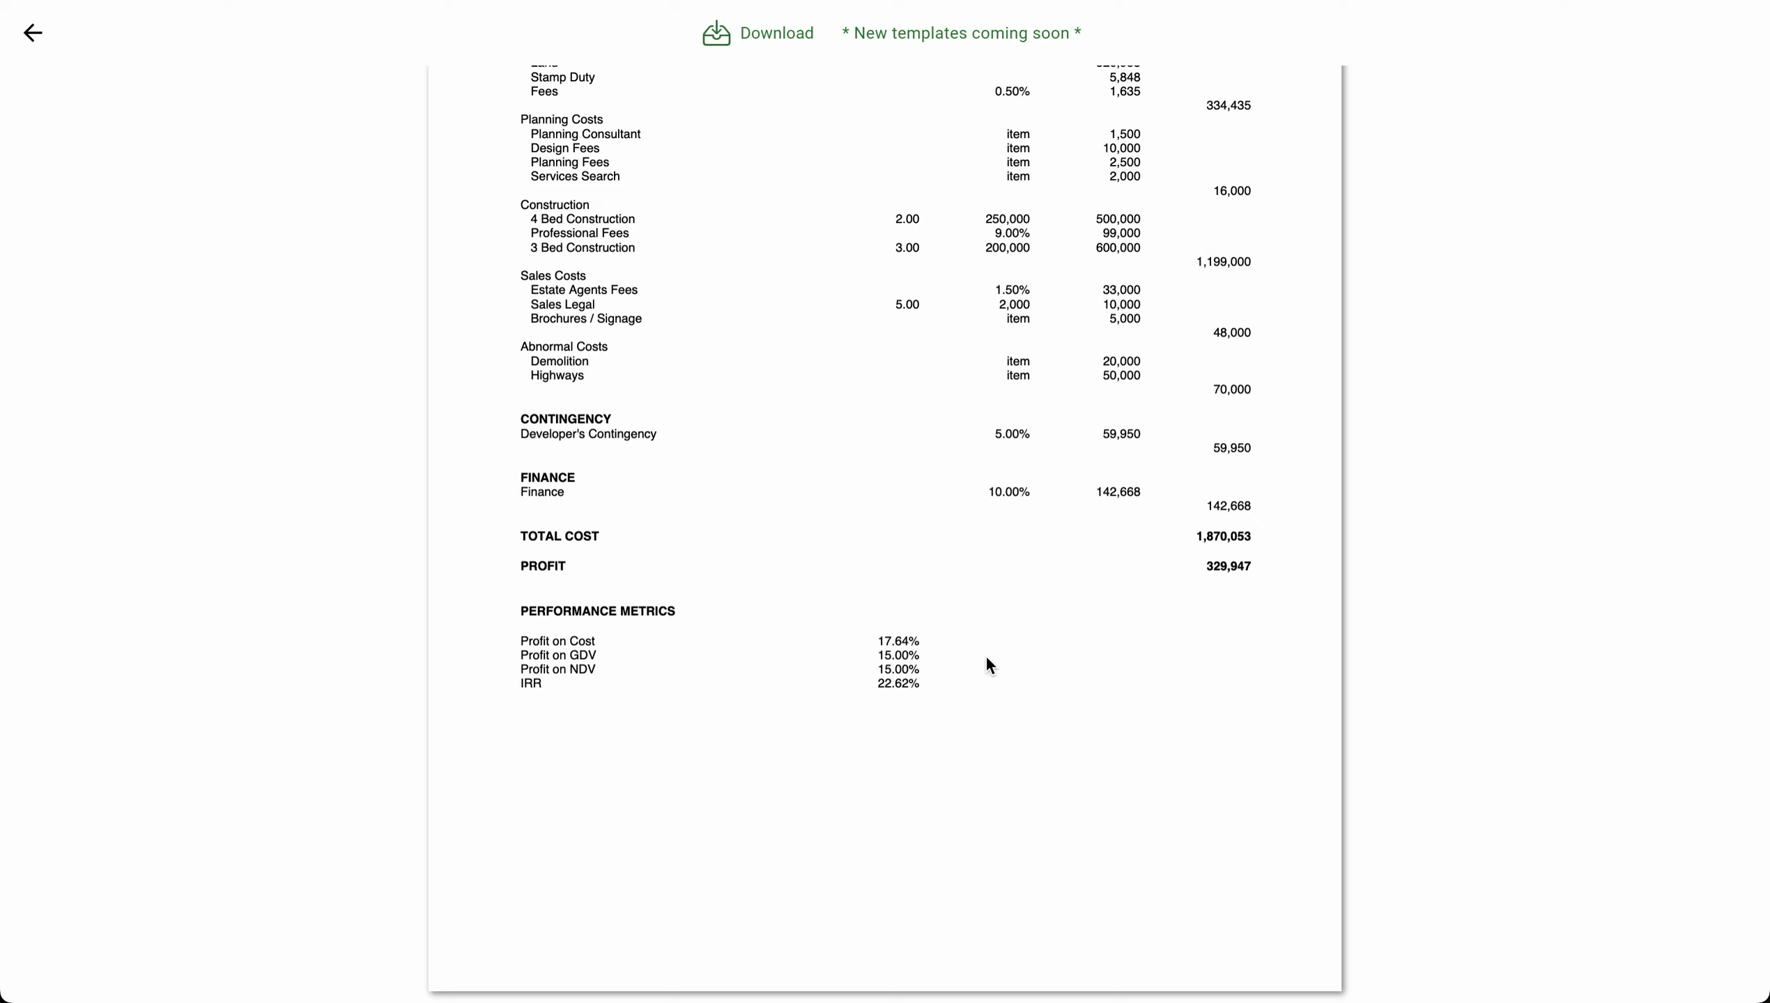
pyautogui.click(32, 32)
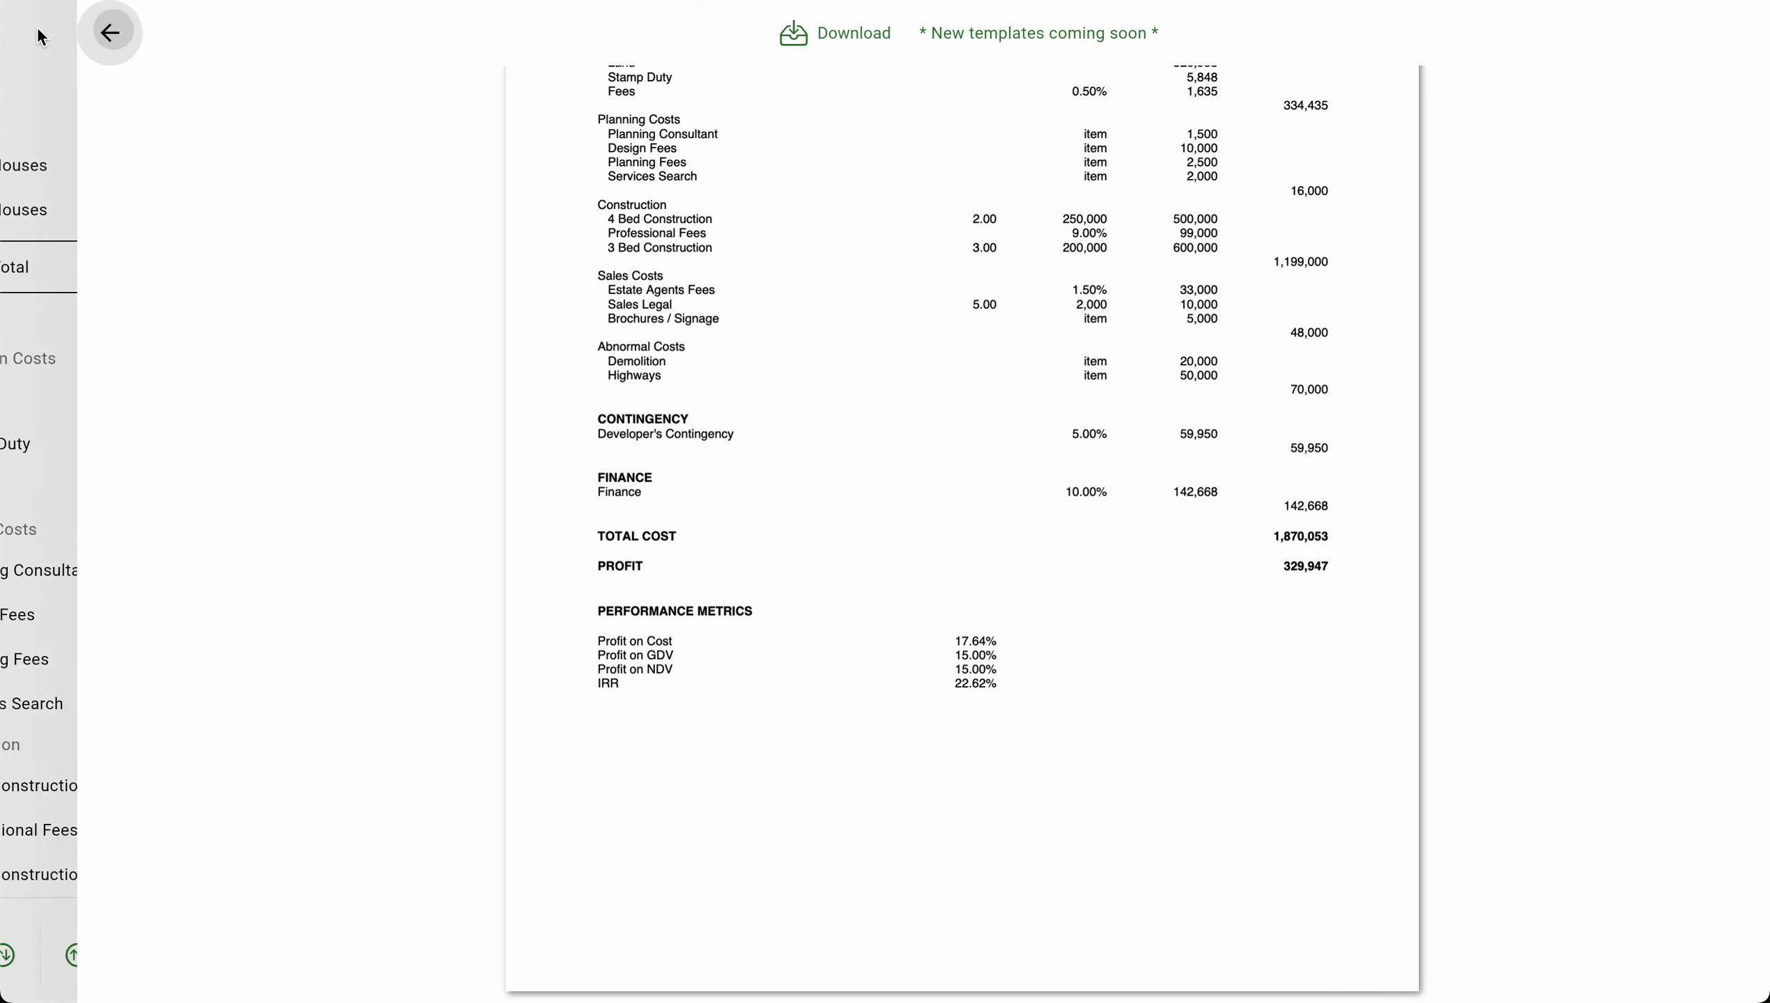
# Preview the PDF version of Plot A's cashflow, close it, and return to the appraisal.
pyautogui.click(166, 432)
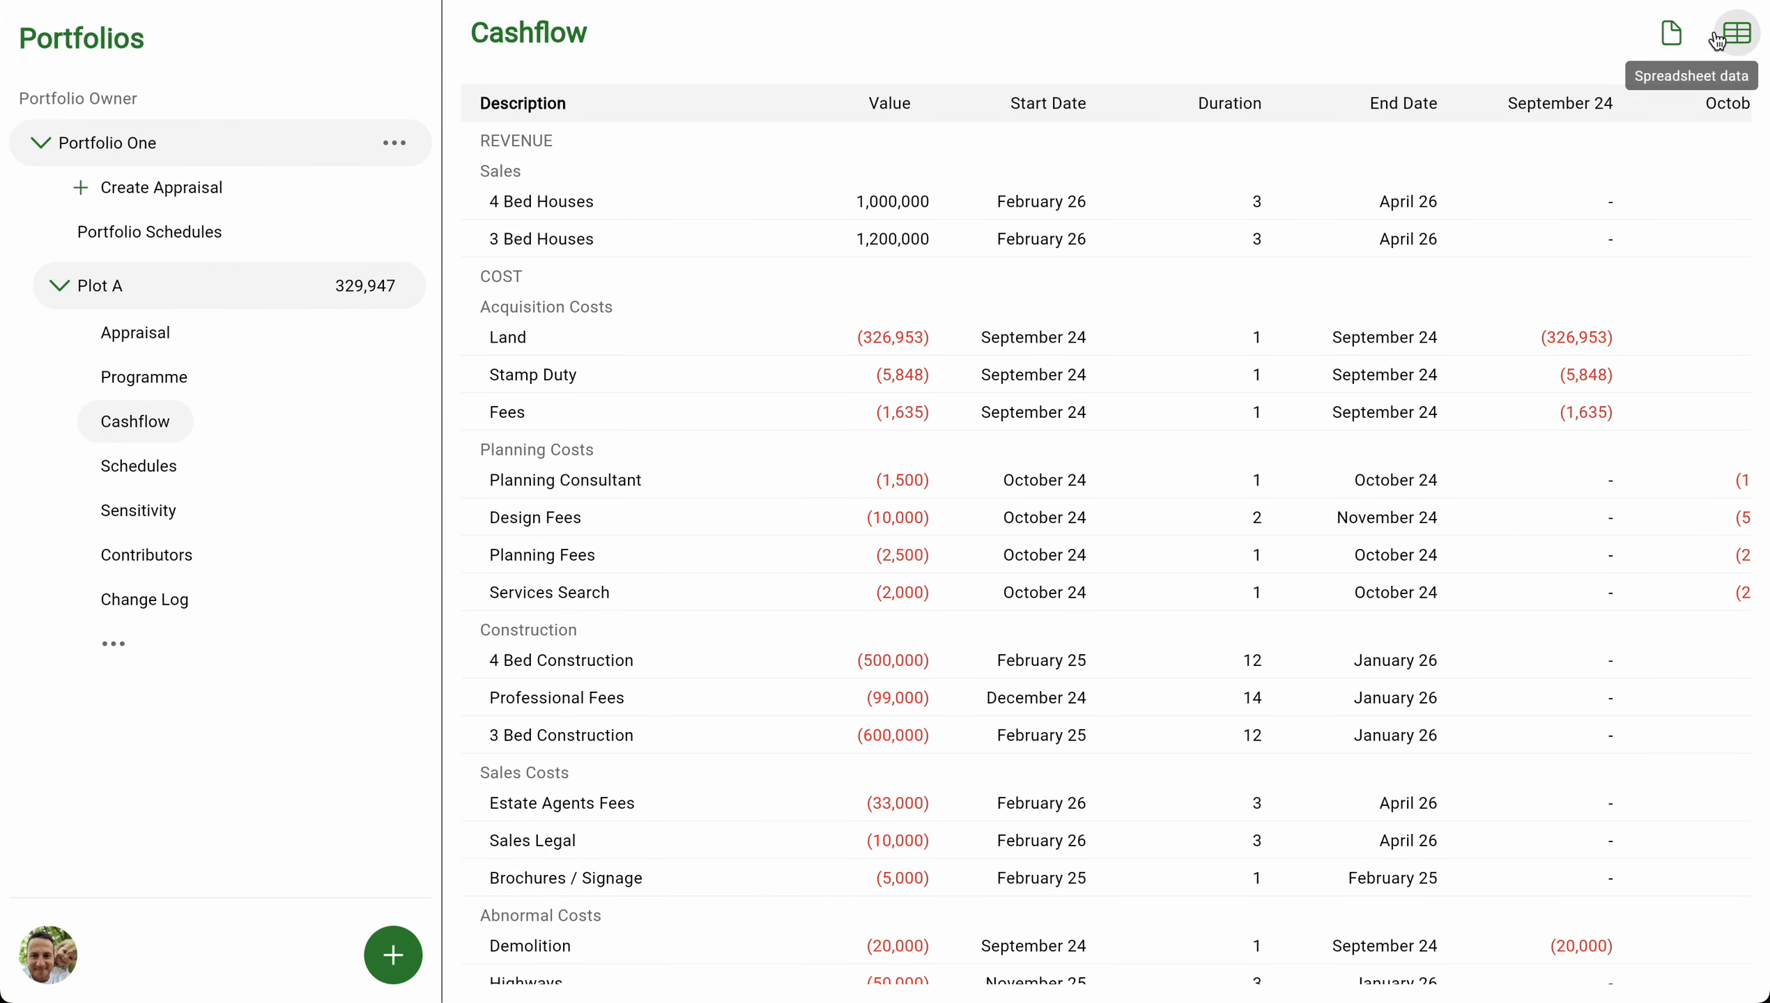
pyautogui.click(1674, 34)
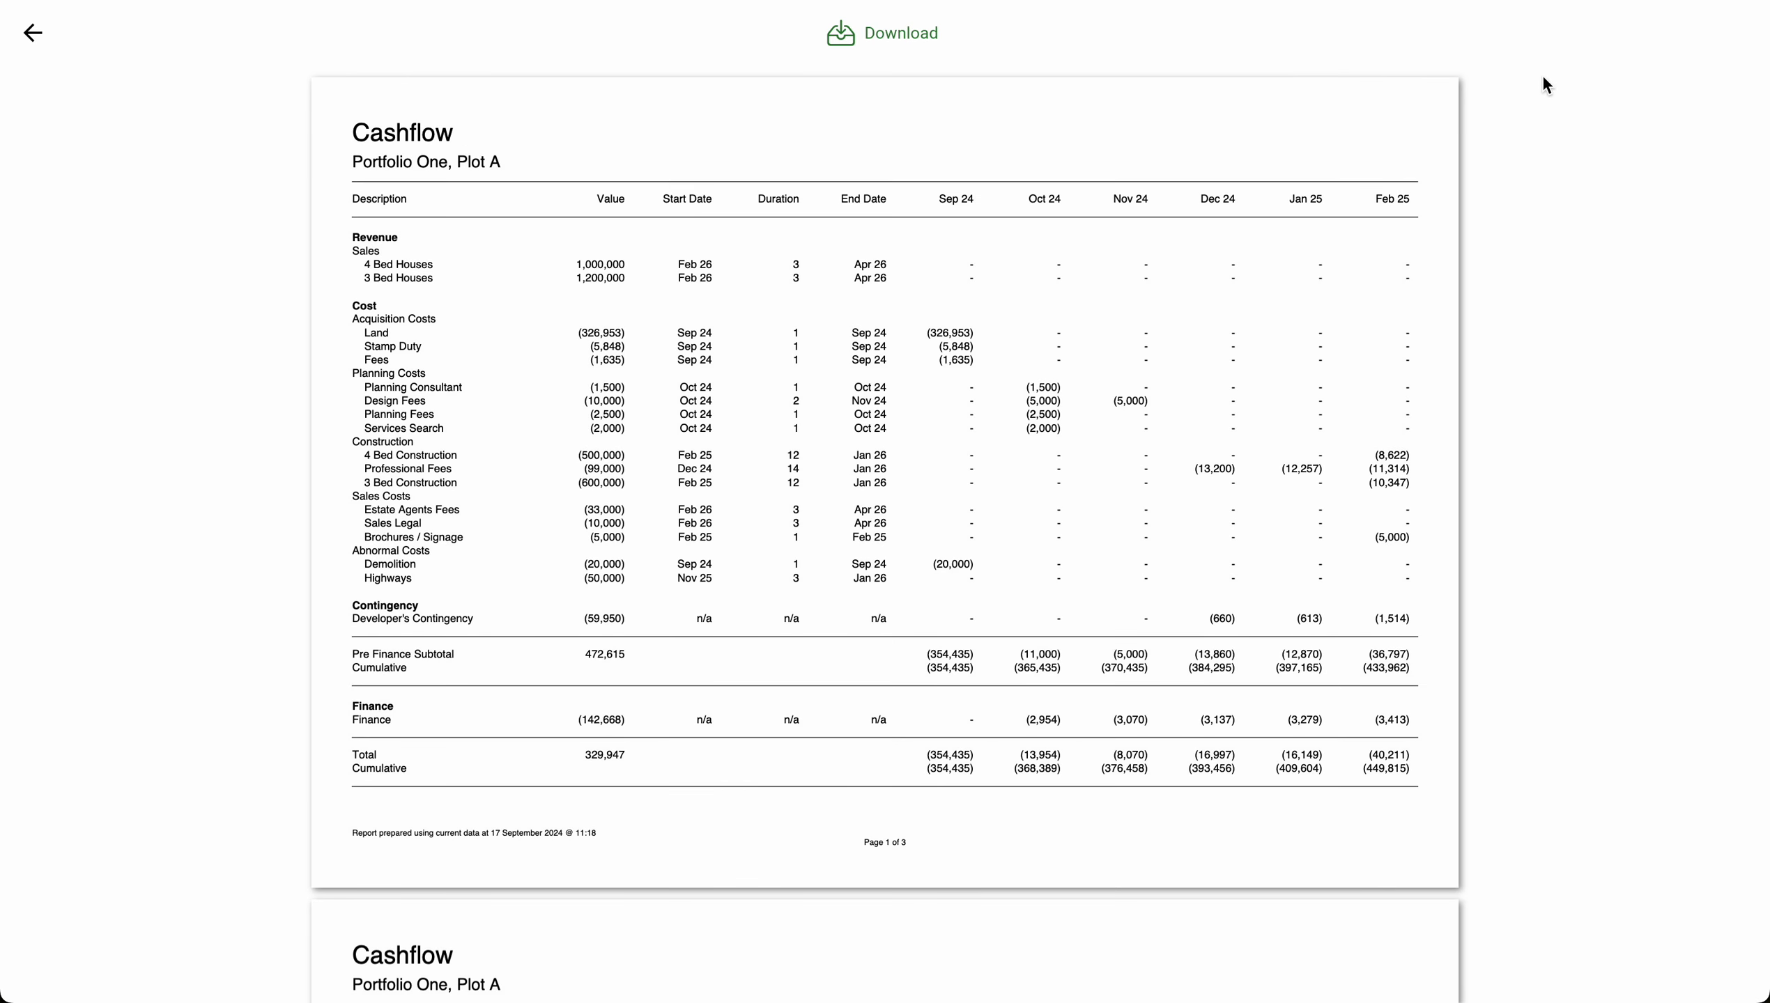
pyautogui.click(32, 32)
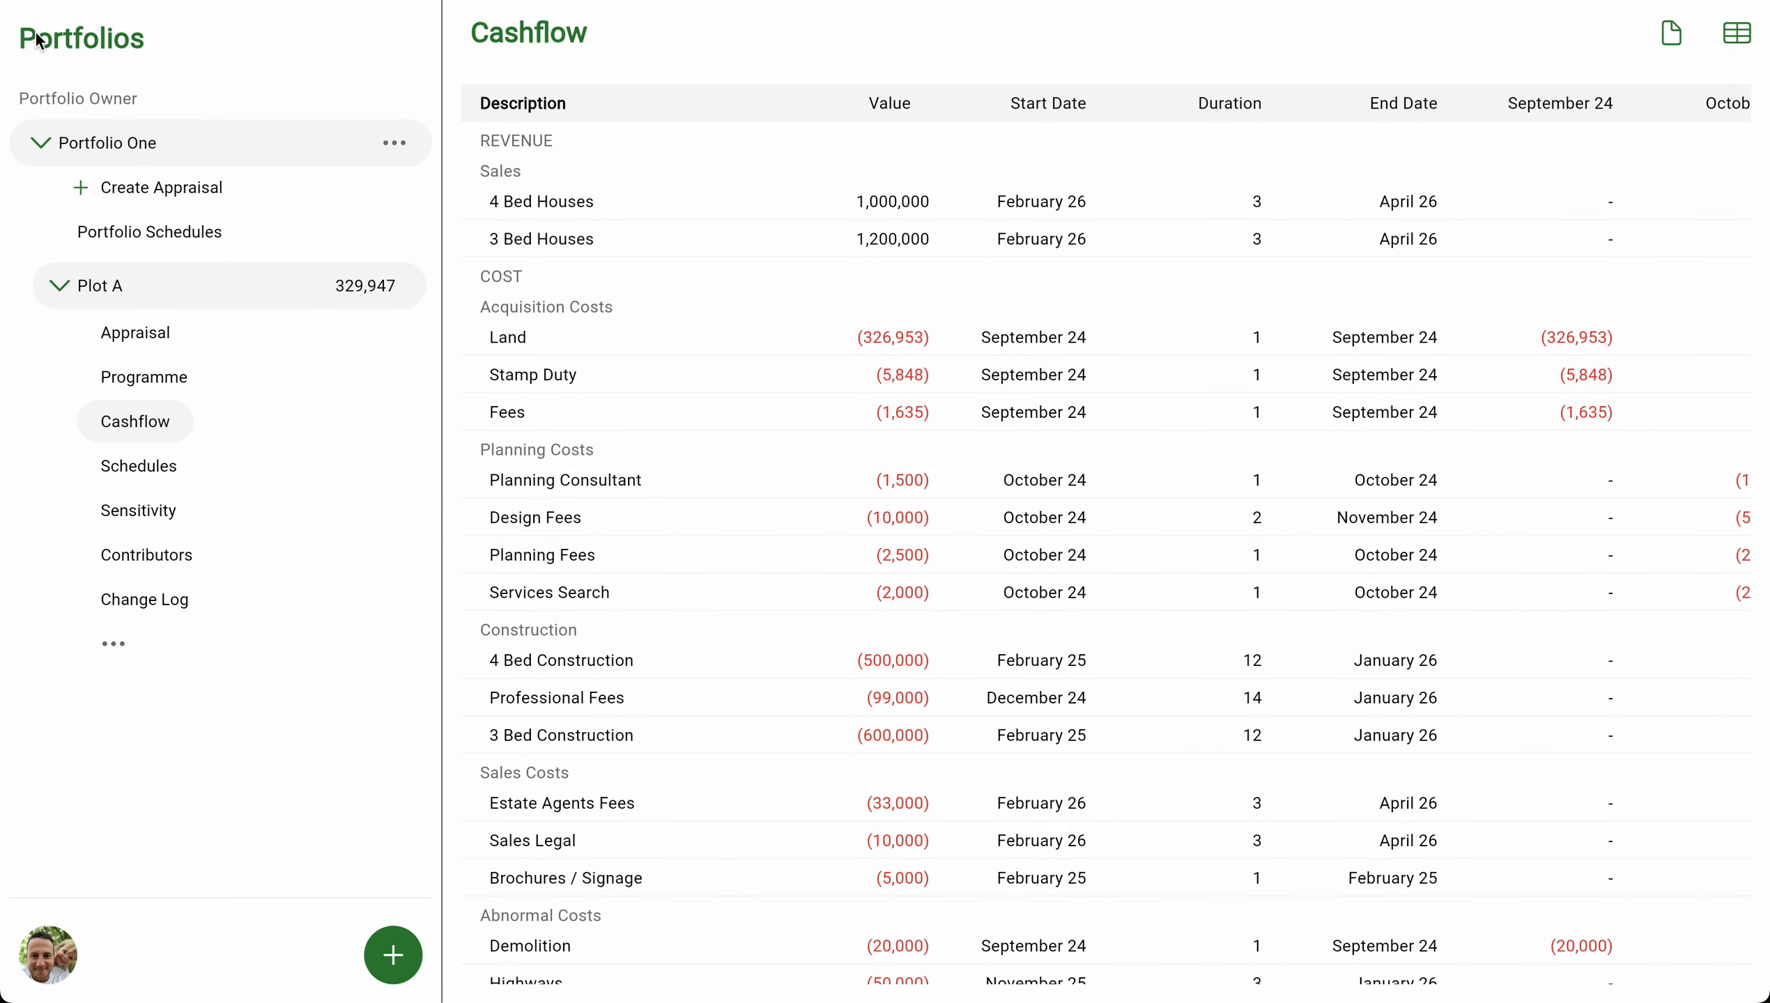
pyautogui.click(150, 341)
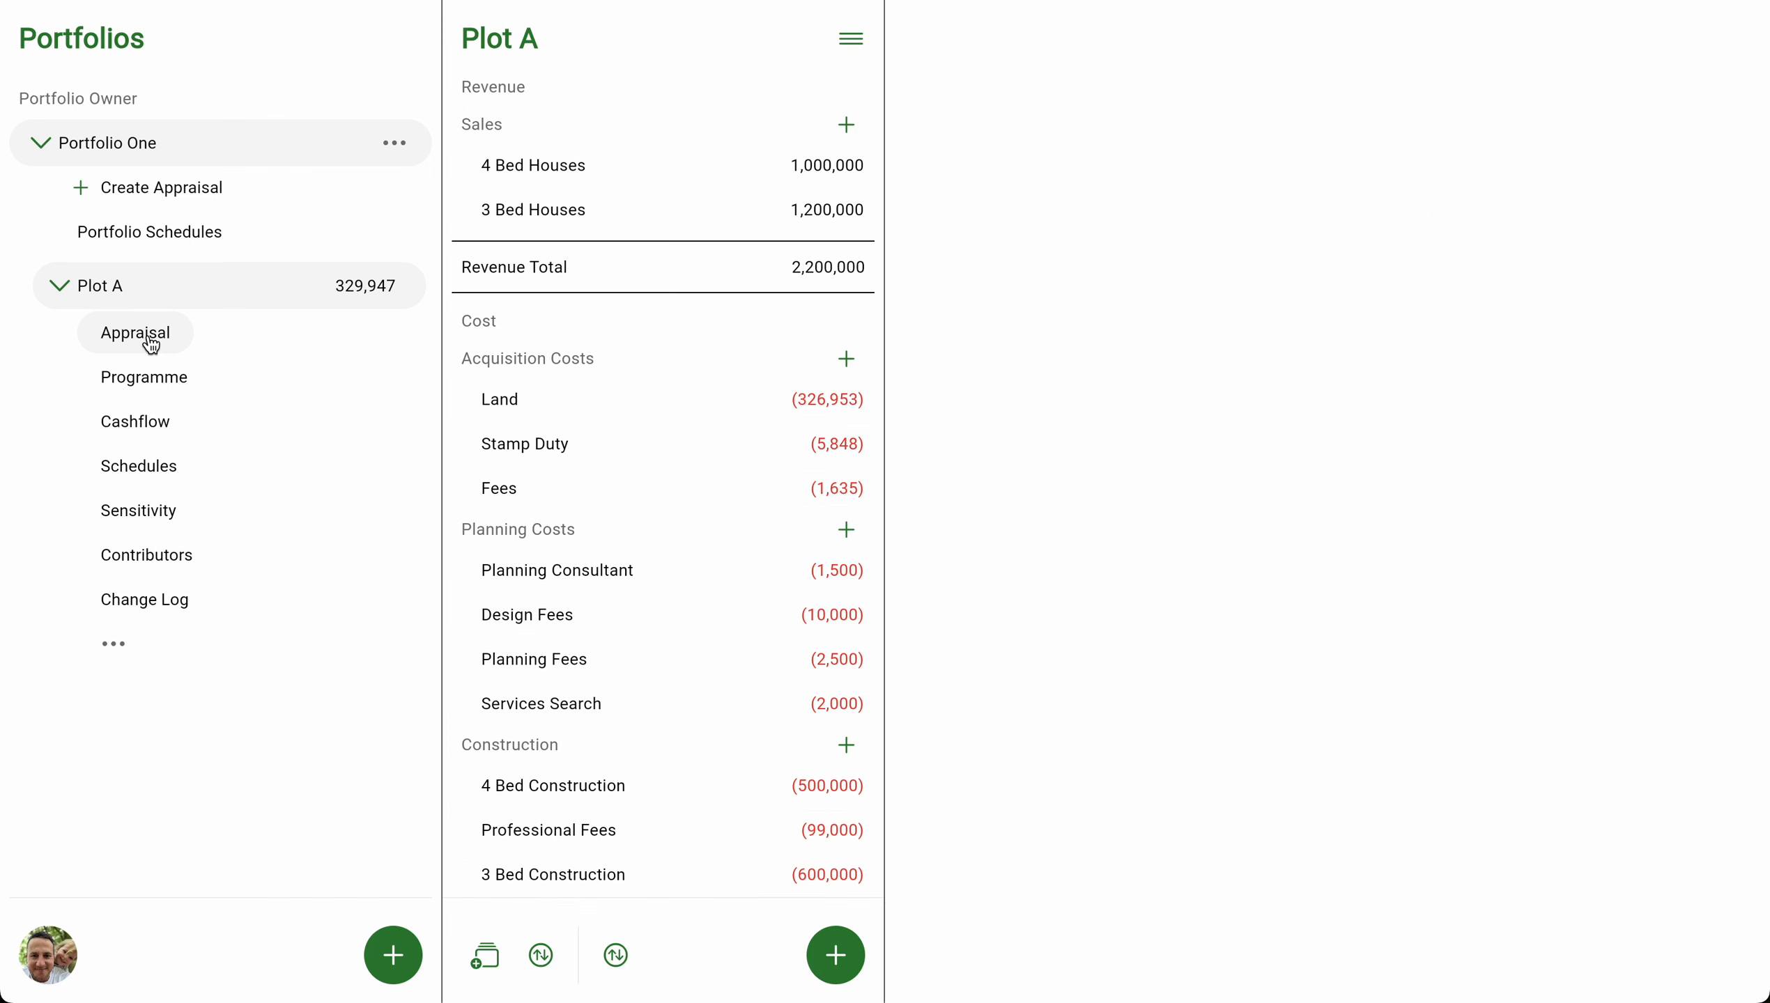